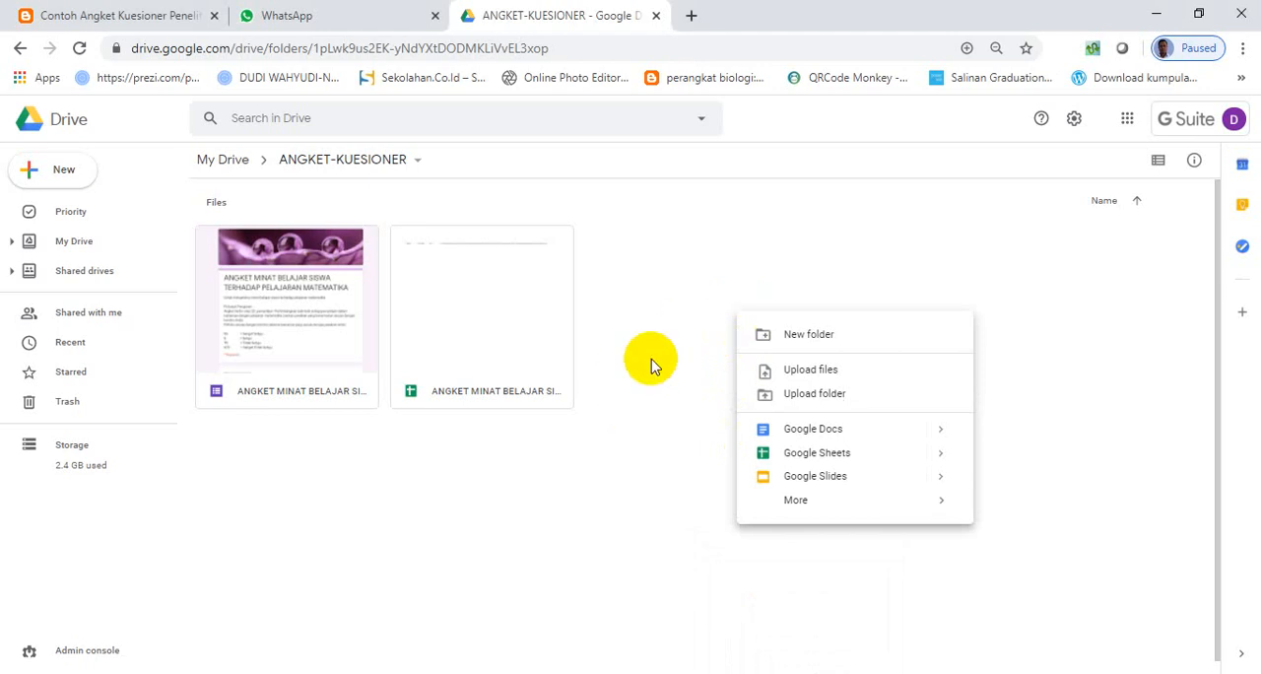
- Create a new blank Google Form in the ANGKET-KUESIONER folder
click(655, 307)
click(83, 160)
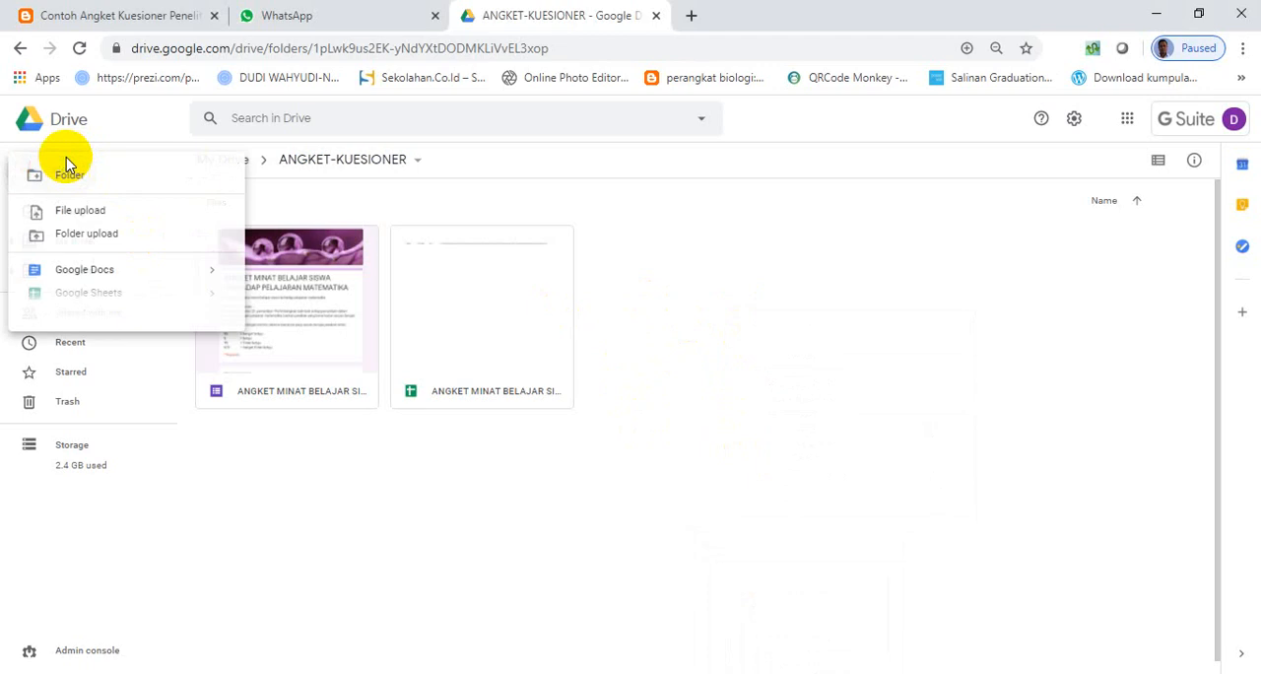
mouse_move(182, 343)
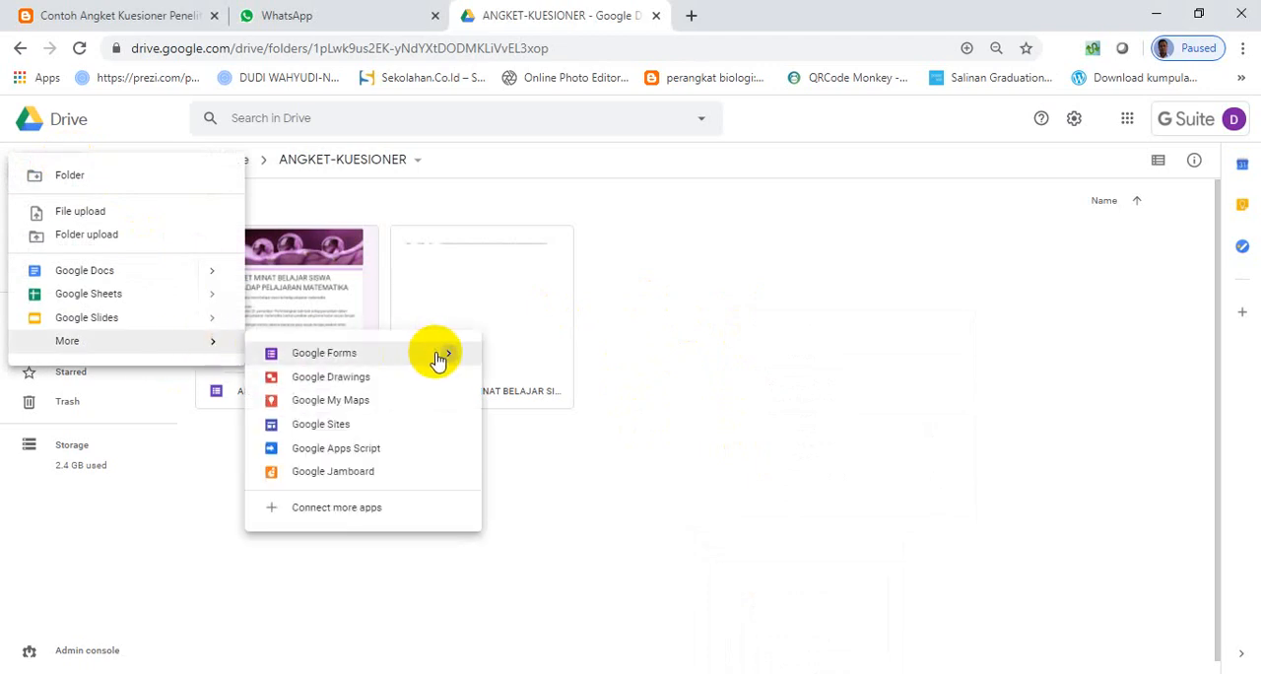
mouse_move(438, 361)
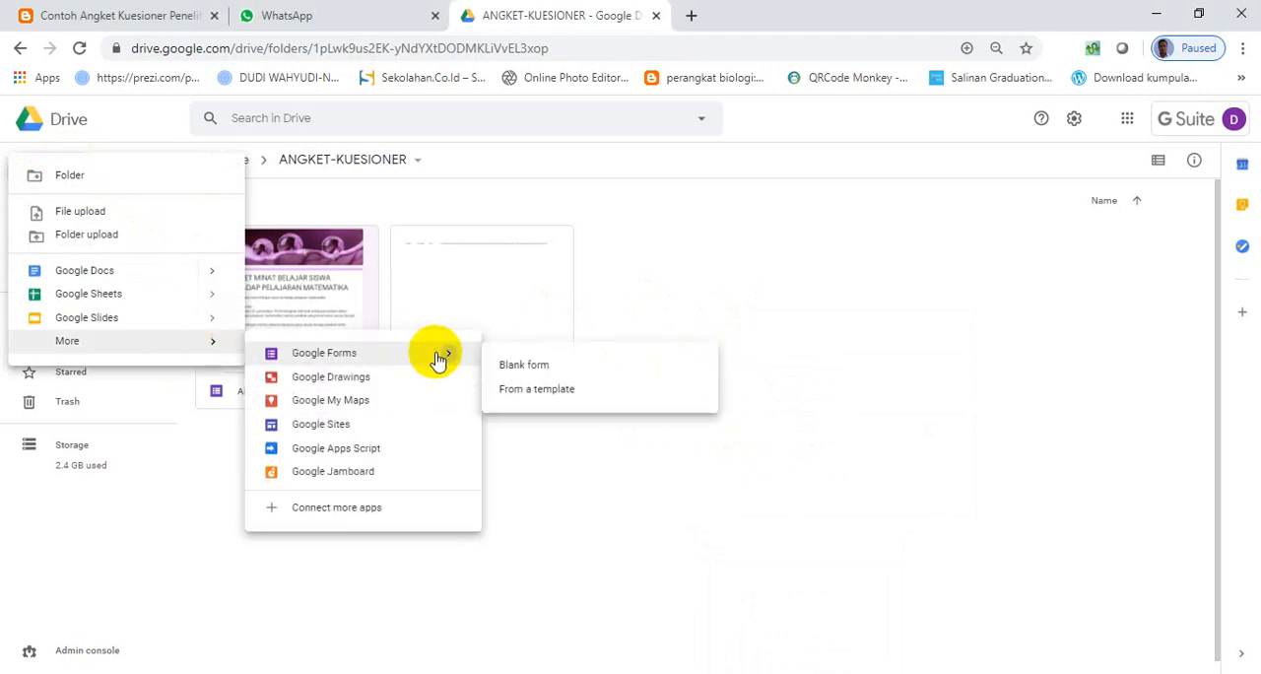
click(556, 366)
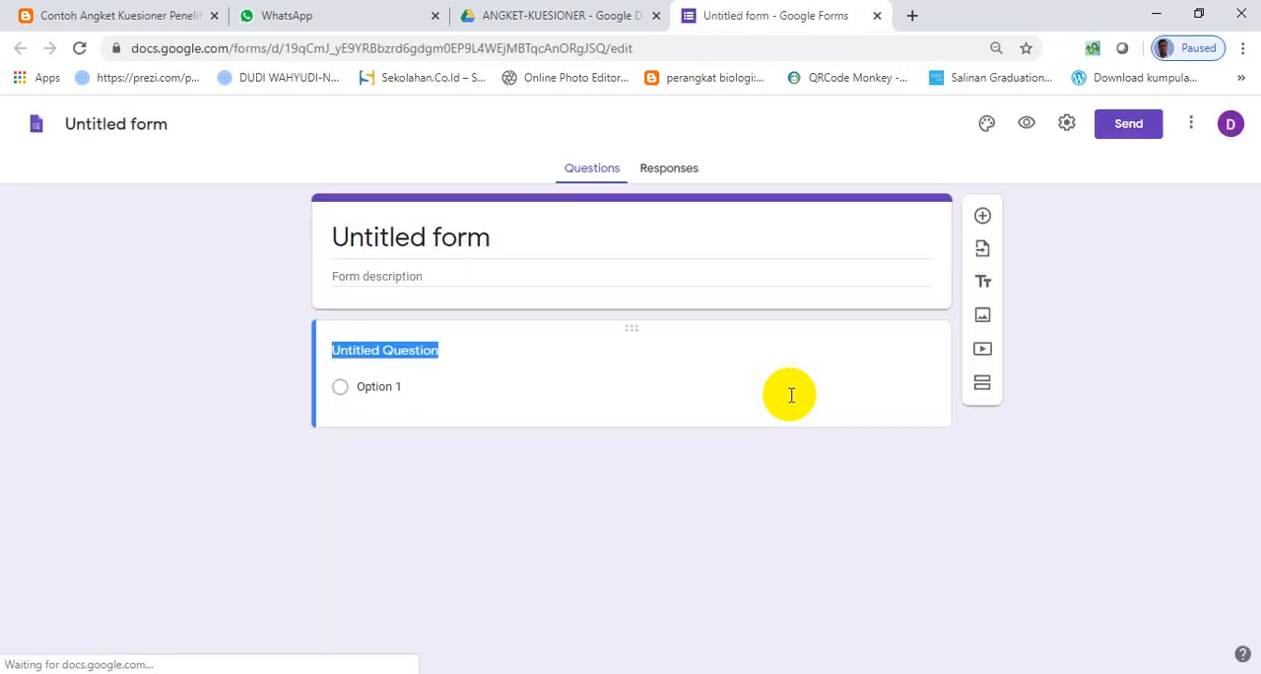
- Copy the heading "ANGKET MINAT SISWA TERHADAP PEMBELAJARAN" from the Word document and paste it as the form title
click(485, 239)
click(763, 672)
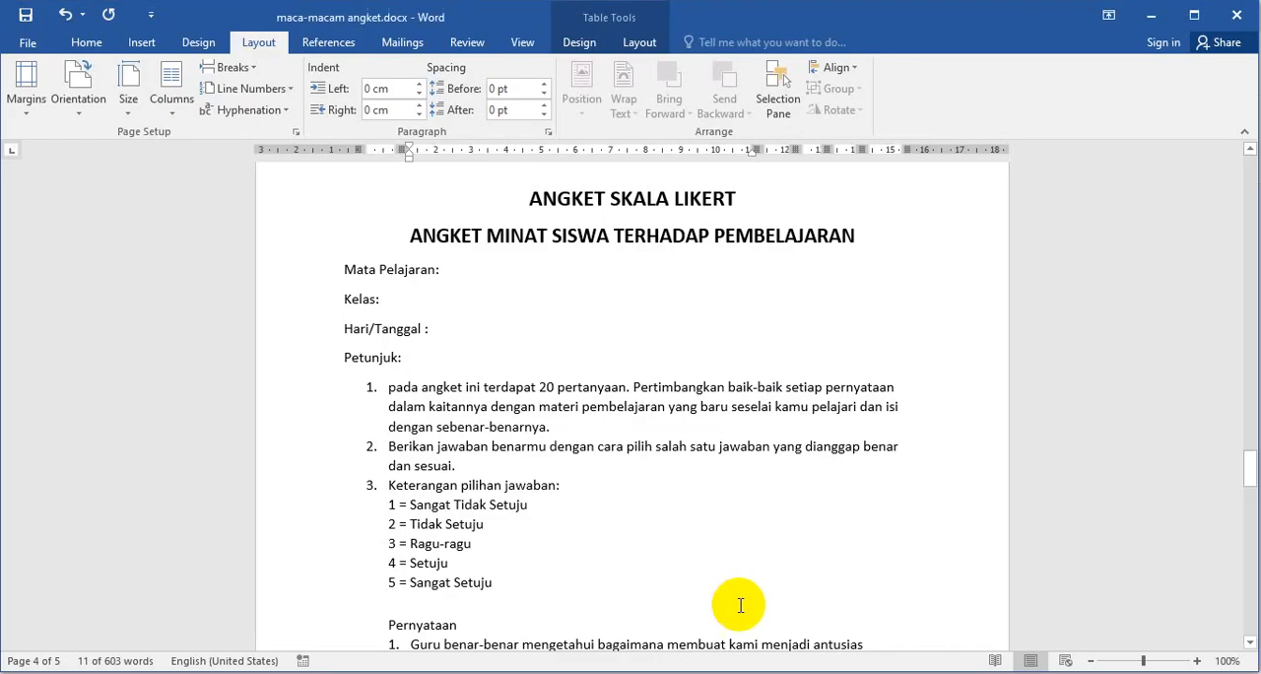
drag(410, 241, 796, 247)
key(ctrl+c)
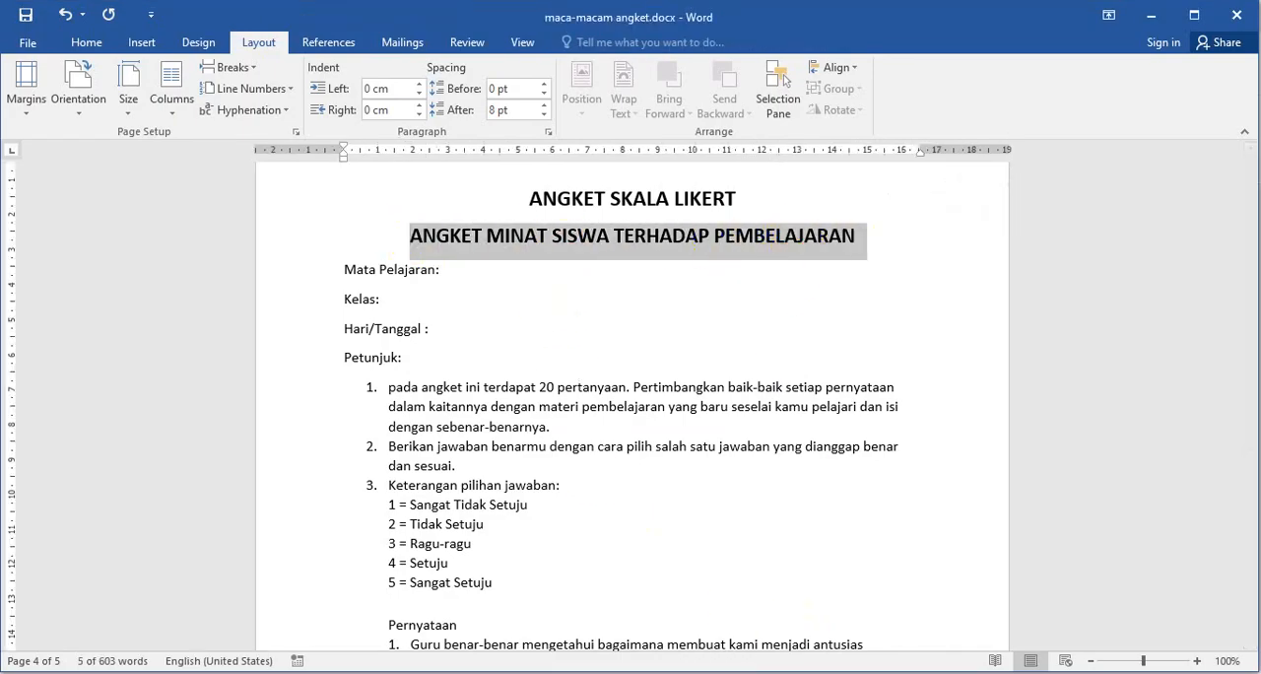
click(689, 672)
key(ctrl+v)
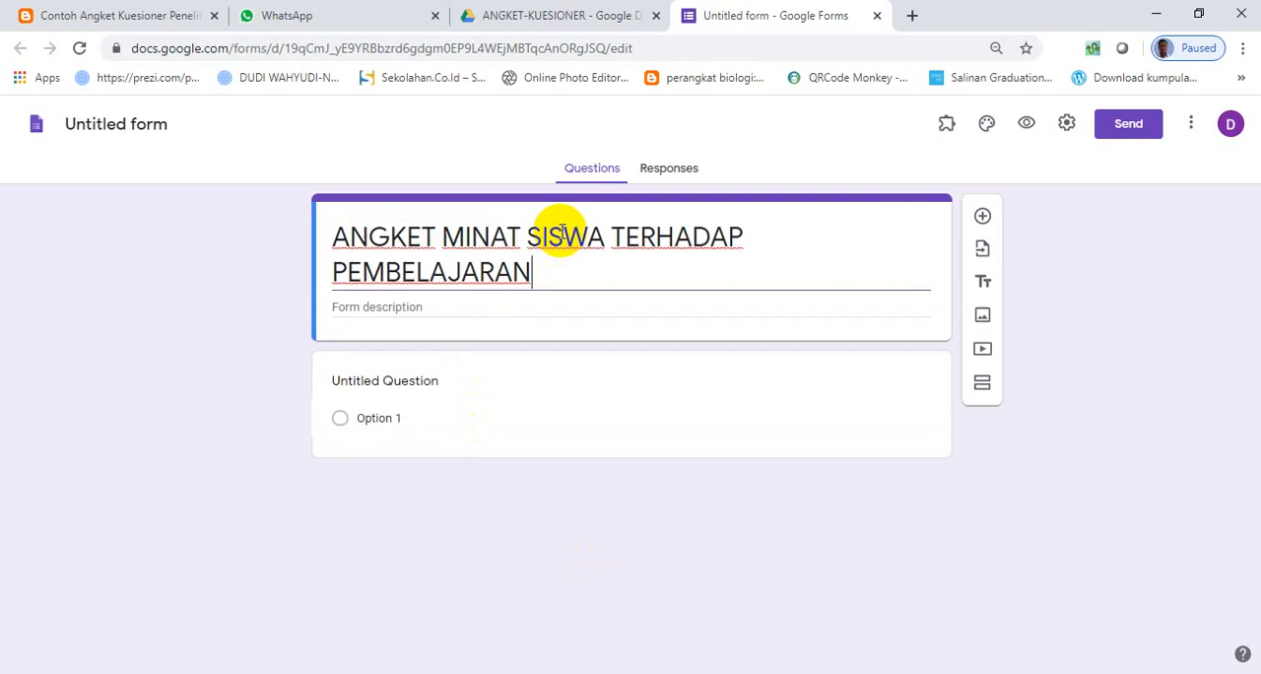
- Copy the Petunjuk section, through "5 = Sangat Setuju", from the Word document into the form description
click(818, 672)
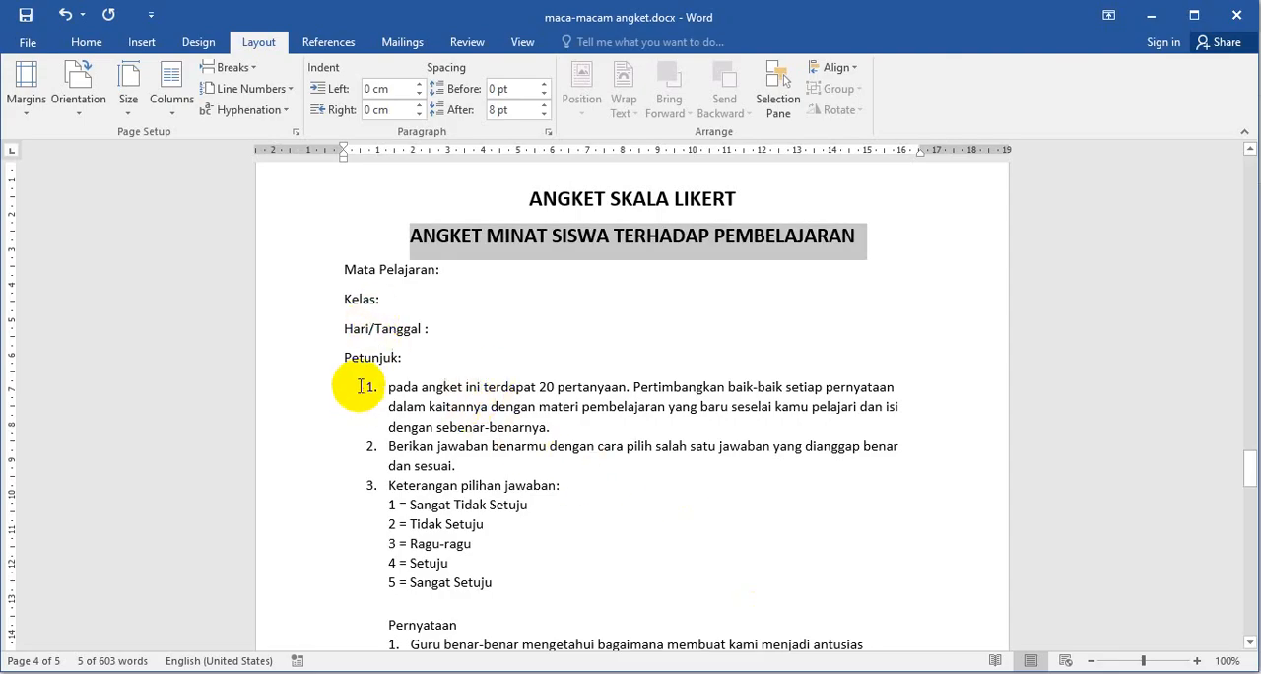
click(343, 358)
drag(394, 406, 532, 603)
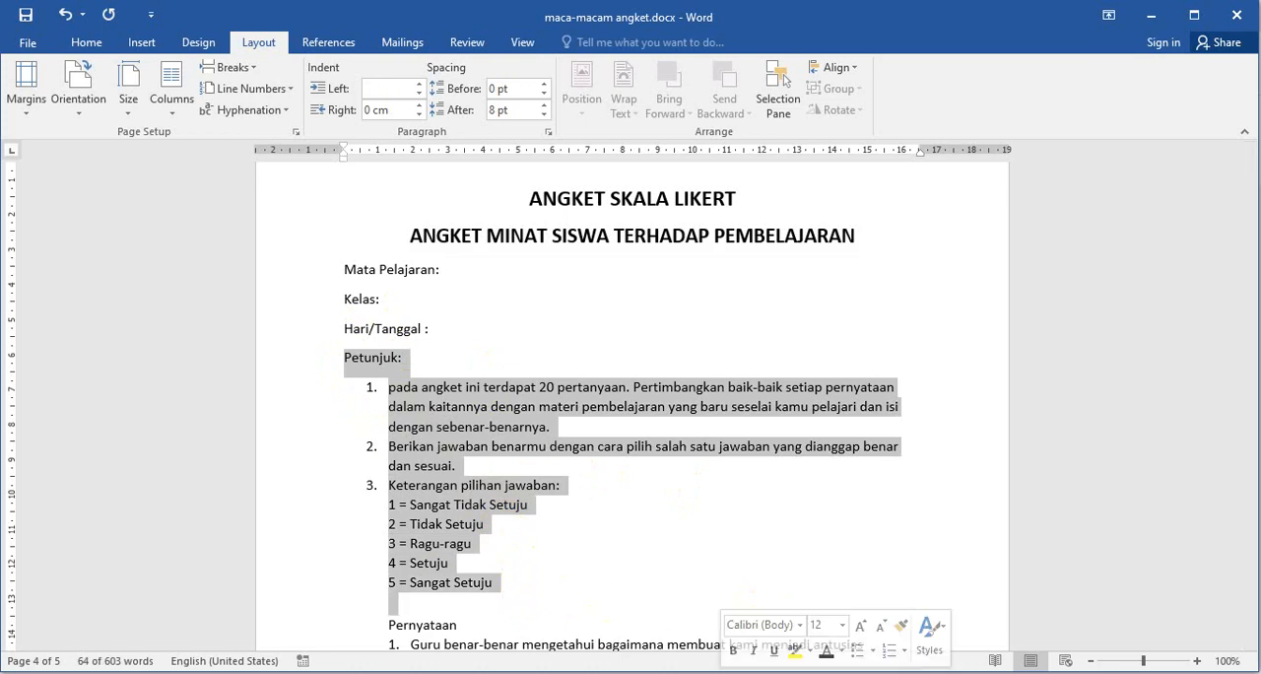
click(769, 672)
click(366, 307)
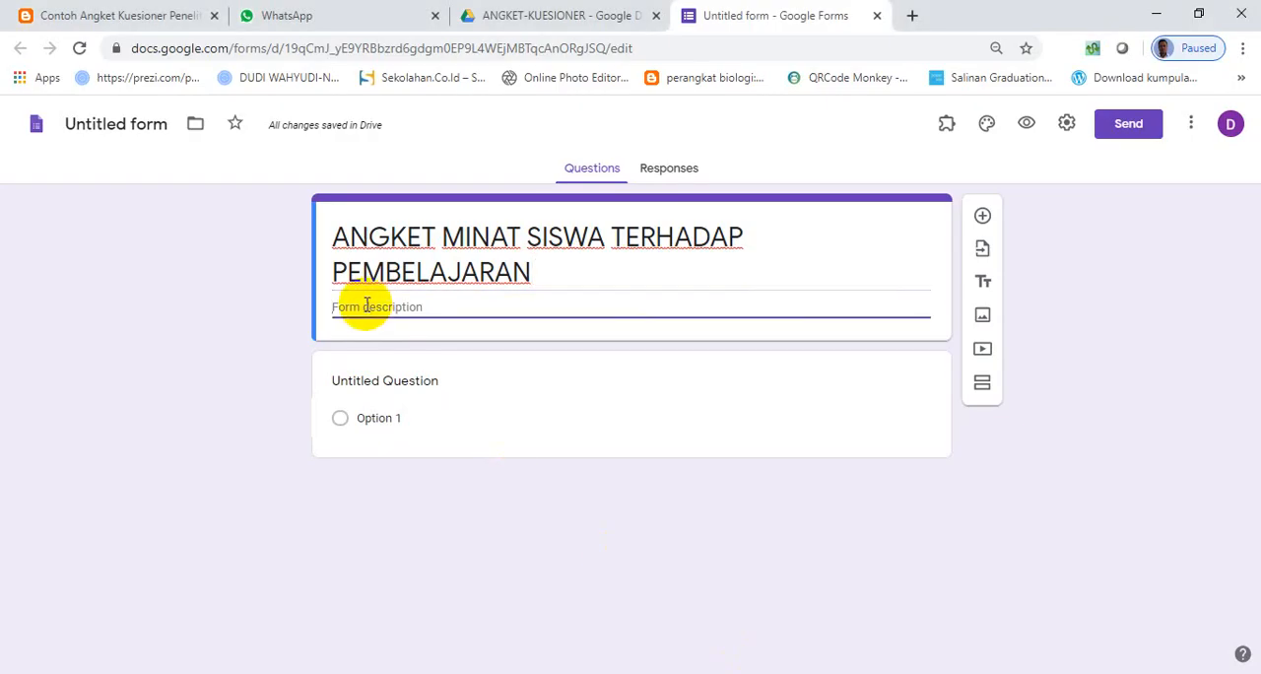
text(Petunjuk: 1.	Pada angket ini terdapat 20 pertanyaan. Pertimbangkan baik-baik setiap pernyataan dalam kaitannya dengan materi pembelajaran yang baru seselai kamu pelajari dan isi dengan sebenar-benarnya. 2.	Berikan jawaban benarmu dengan cara pilih salah satu jawaban yang dianggap benar dan sesuai. 3.	Keterangan pilihan jawaban: 1 = Sangat Tidak Setuju 2 = Tidak Setuju 3 = Ragu-ragu 4 = Setuju 5 = Sangat Setuju)
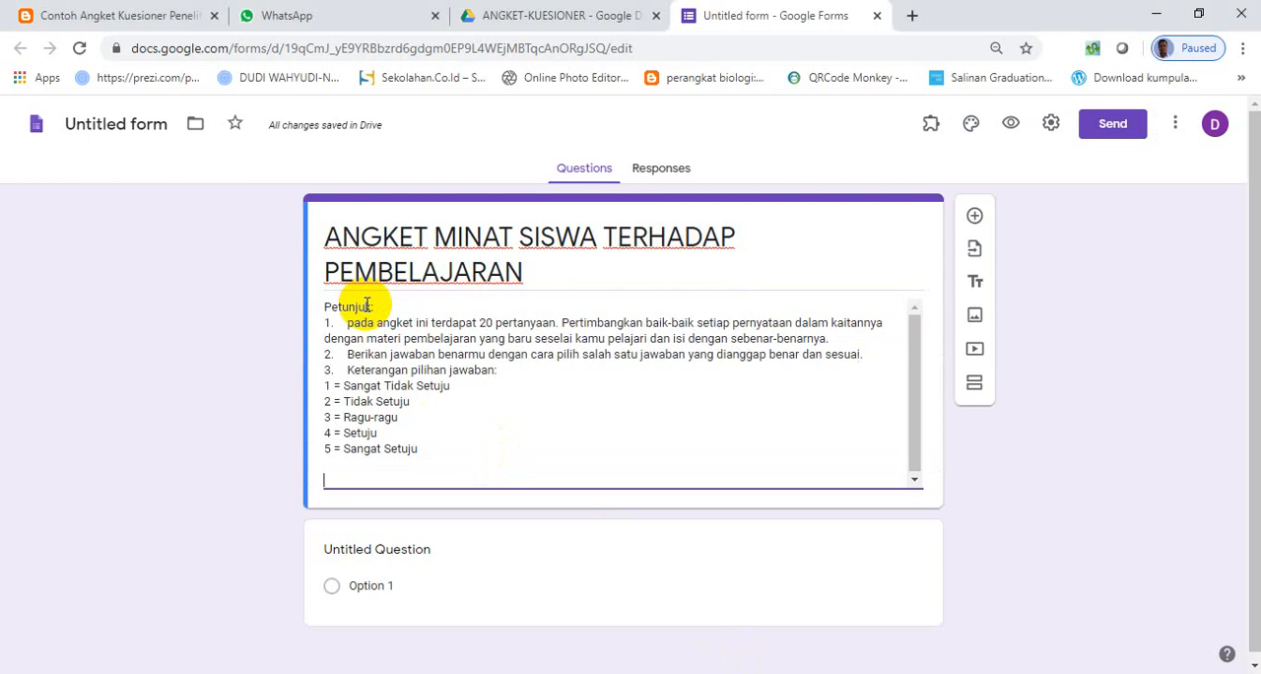
- Remove the extra spacing after the description's item numbers and insert a blank line after "Keterangan pilihan jawaban:"
click(347, 326)
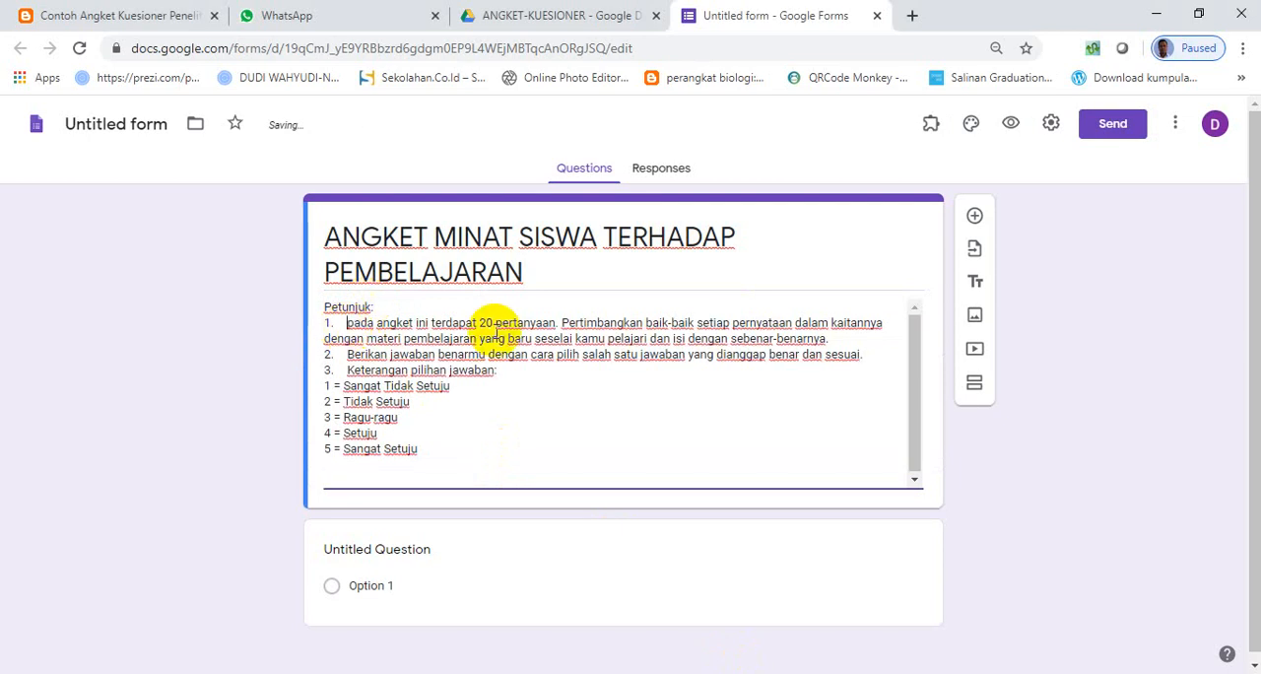
key(BackSpace)
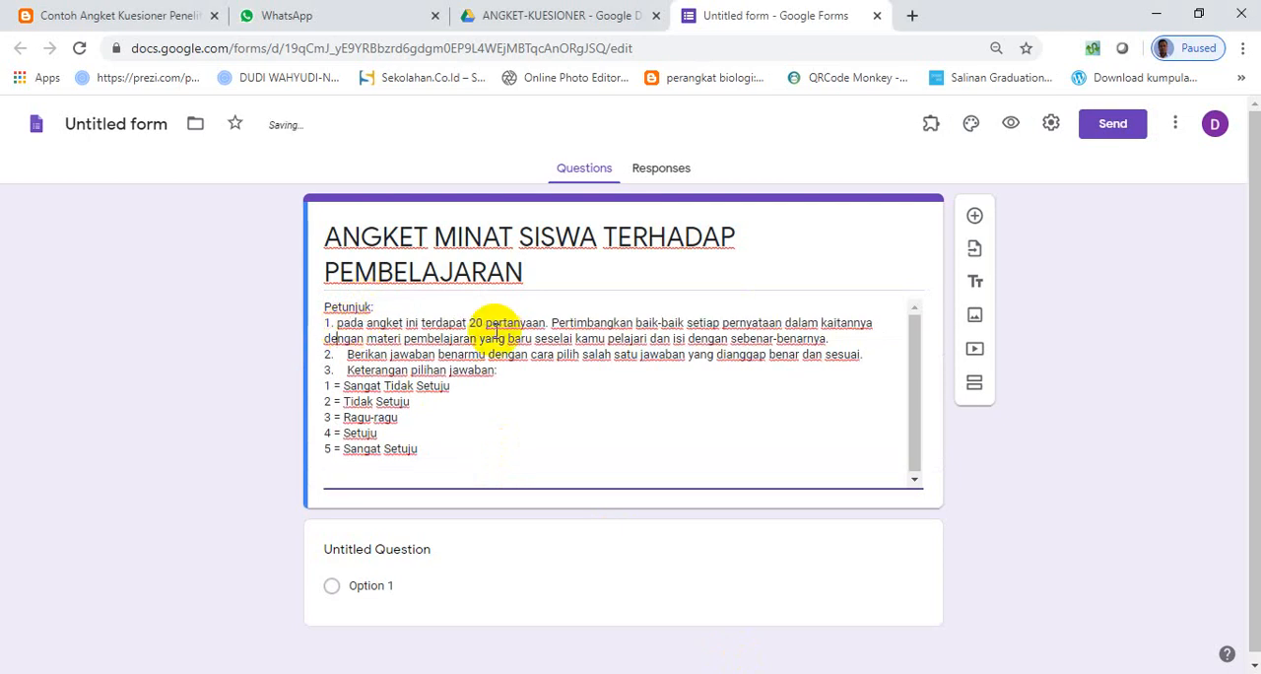
key(BackSpace)
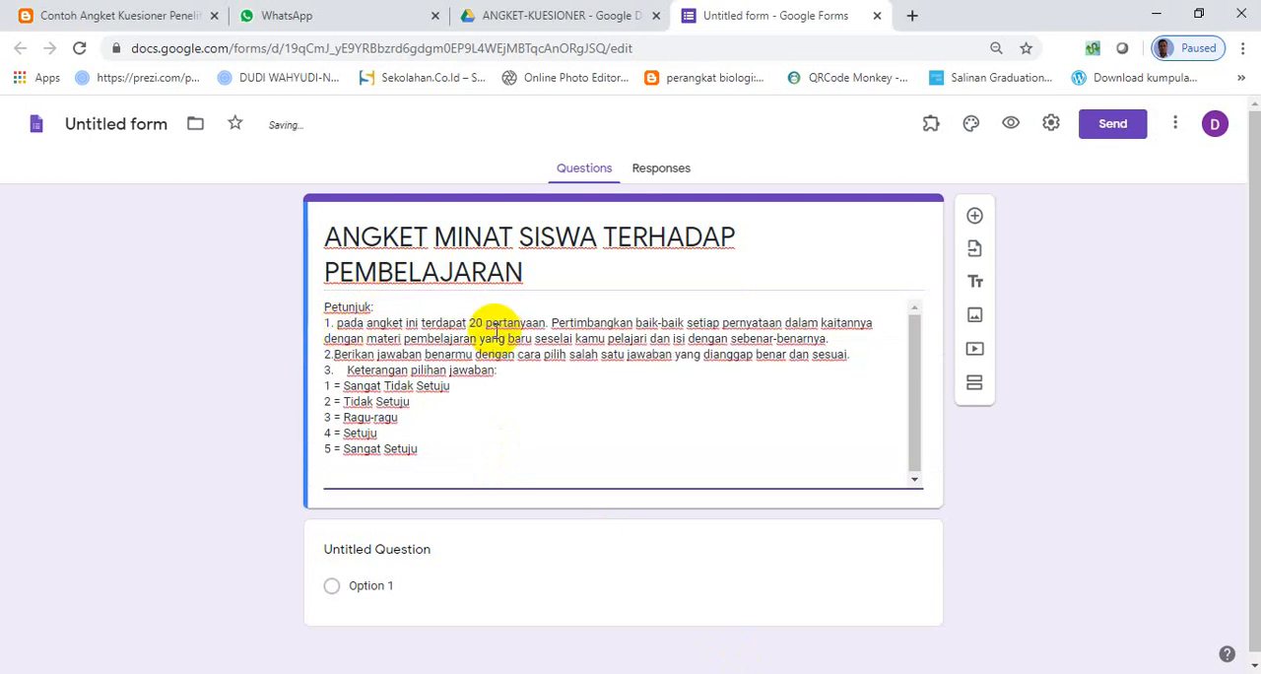
key(Down)
key(Delete)
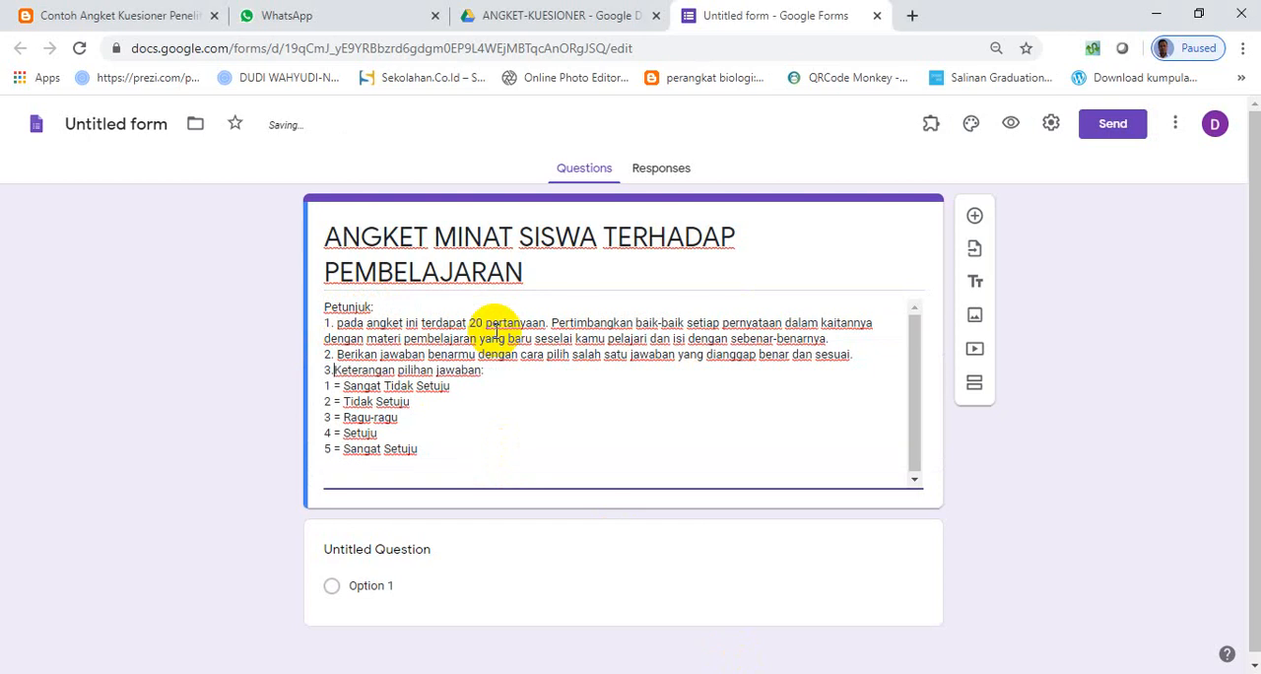
click(499, 371)
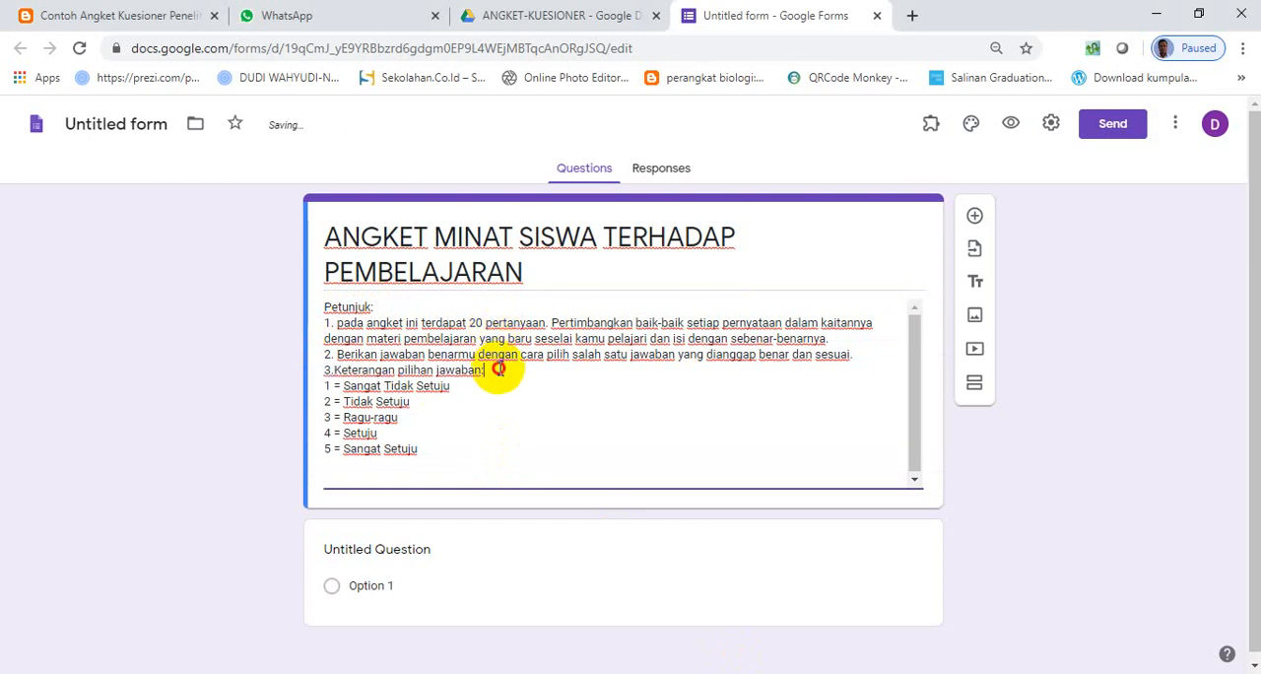
key(Return)
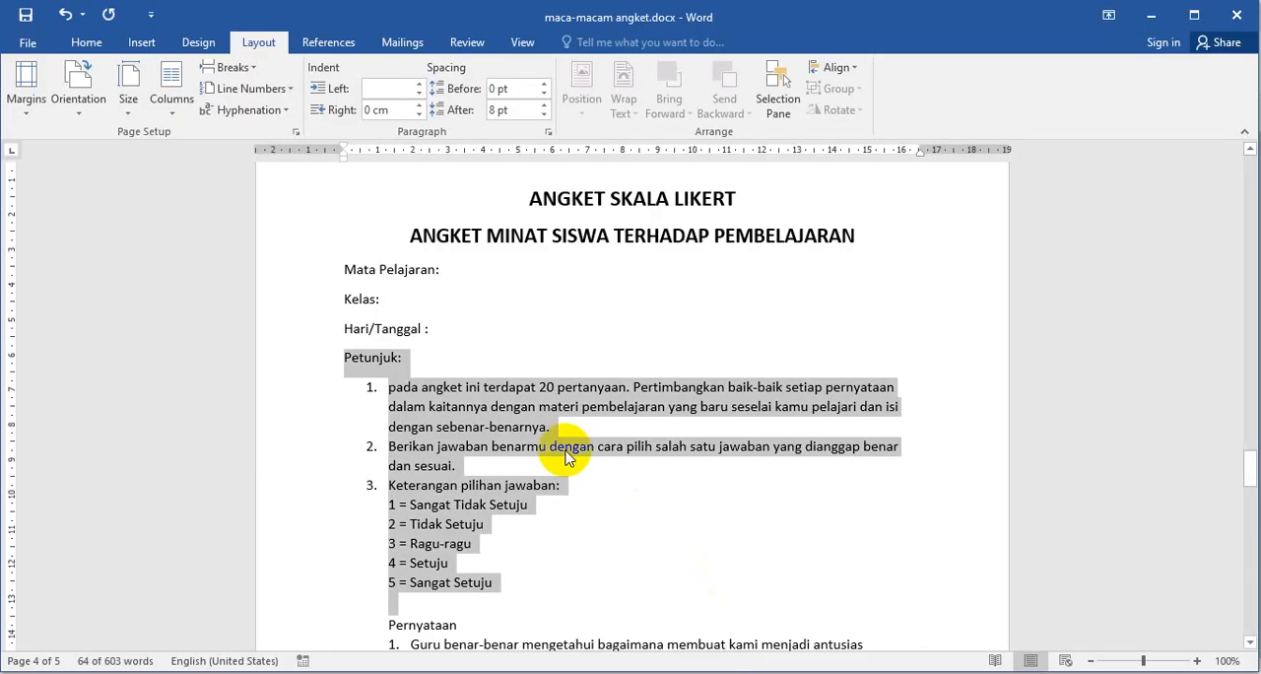
- Copy "Mata Pelajaran" from the Word document into the first question as a required short-answer item, without the colon
scroll(552, 449, down, 4)
scroll(532, 448, up, 2)
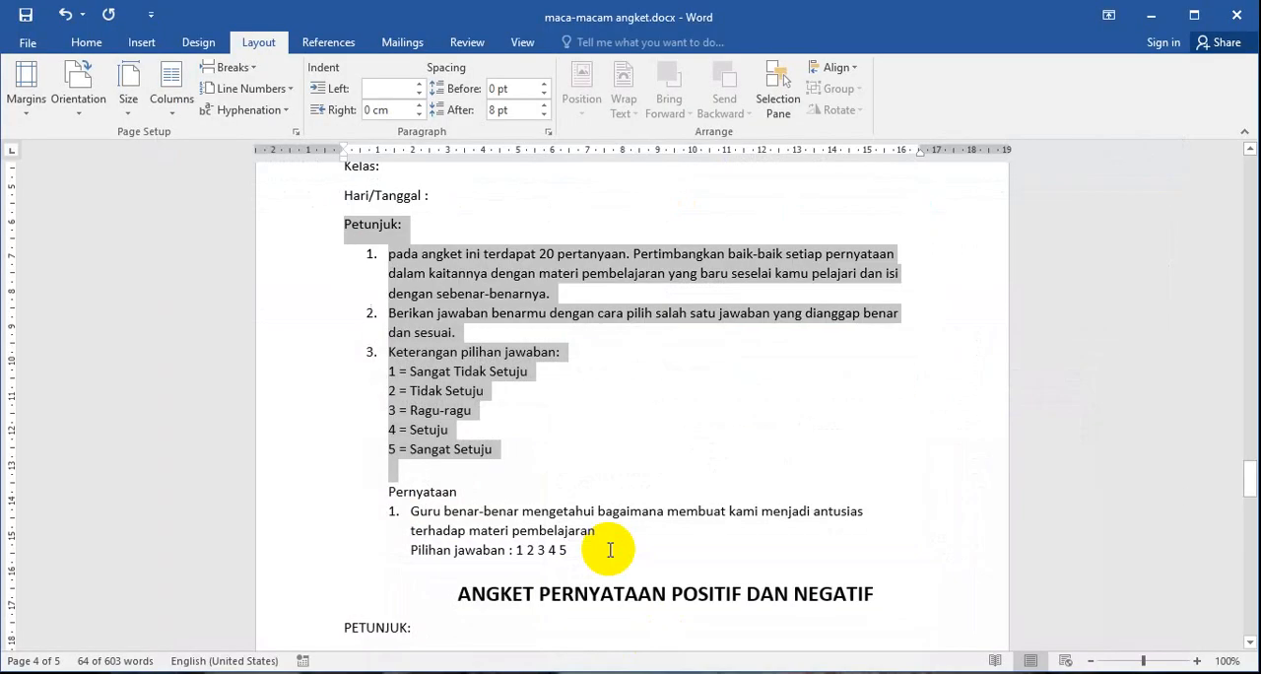
scroll(479, 366, up, 2)
drag(345, 231, 440, 228)
key(ctrl+c)
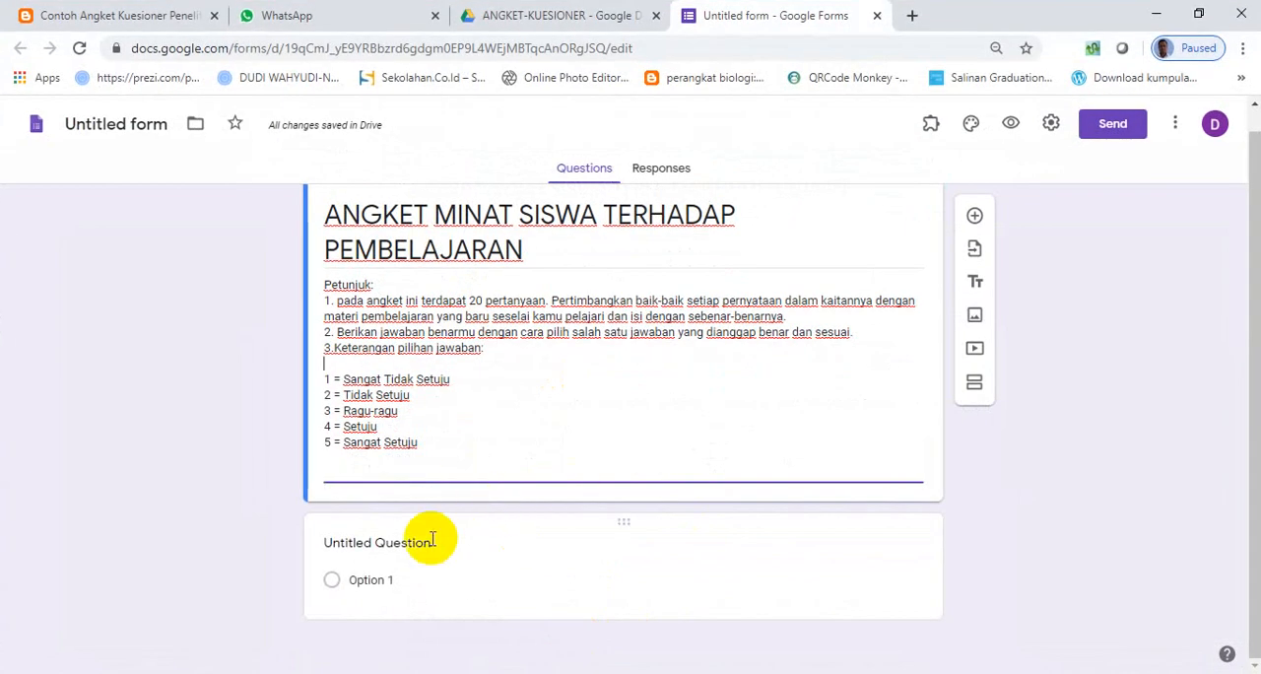
click(431, 546)
key(ctrl+v)
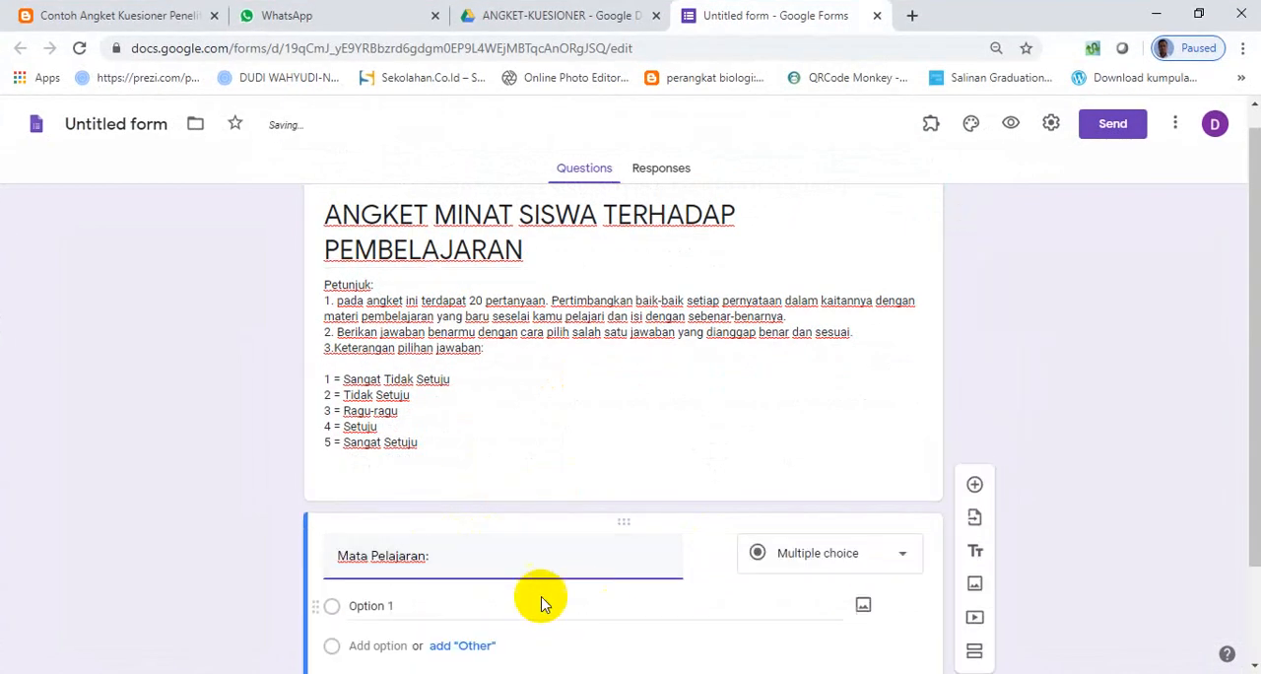
key(BackSpace)
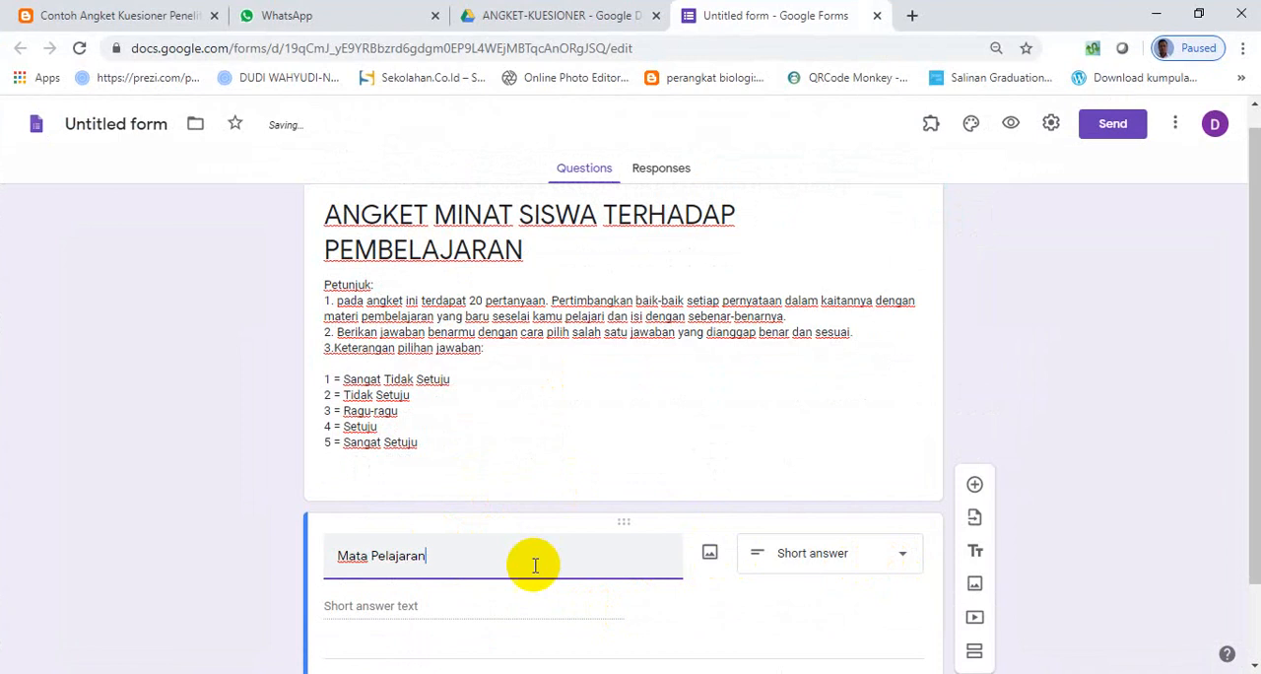
scroll(535, 563, down, 1)
click(873, 594)
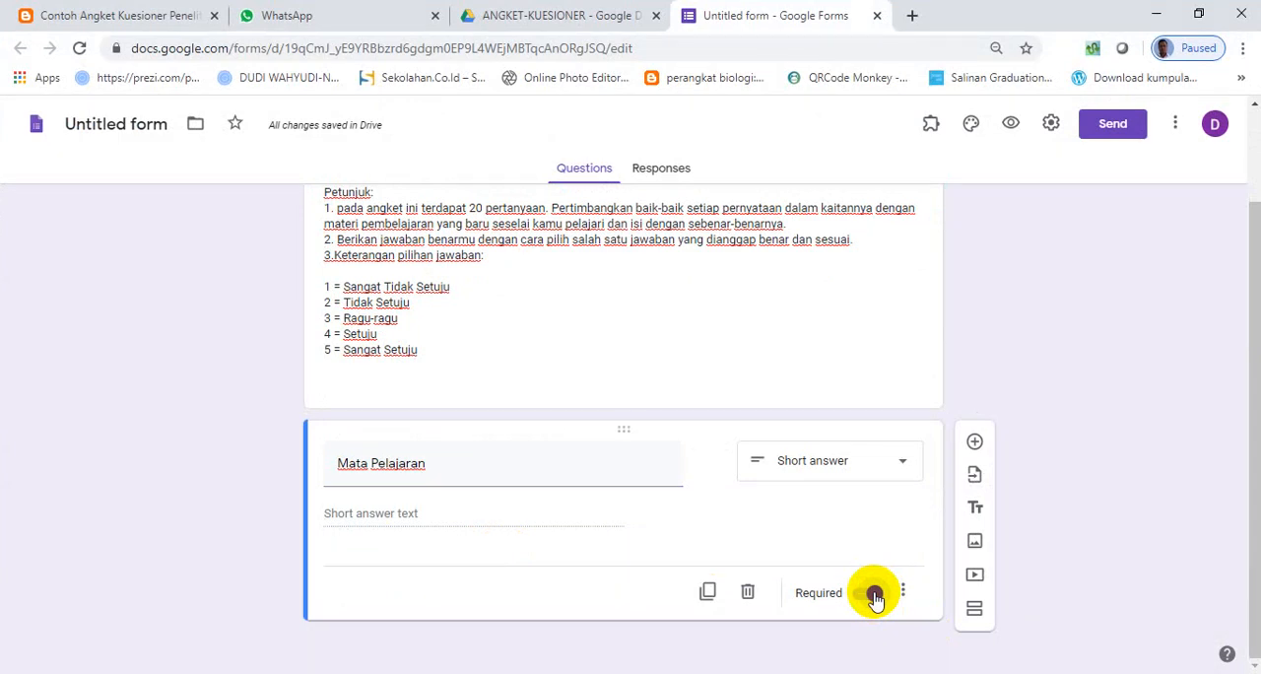
click(875, 594)
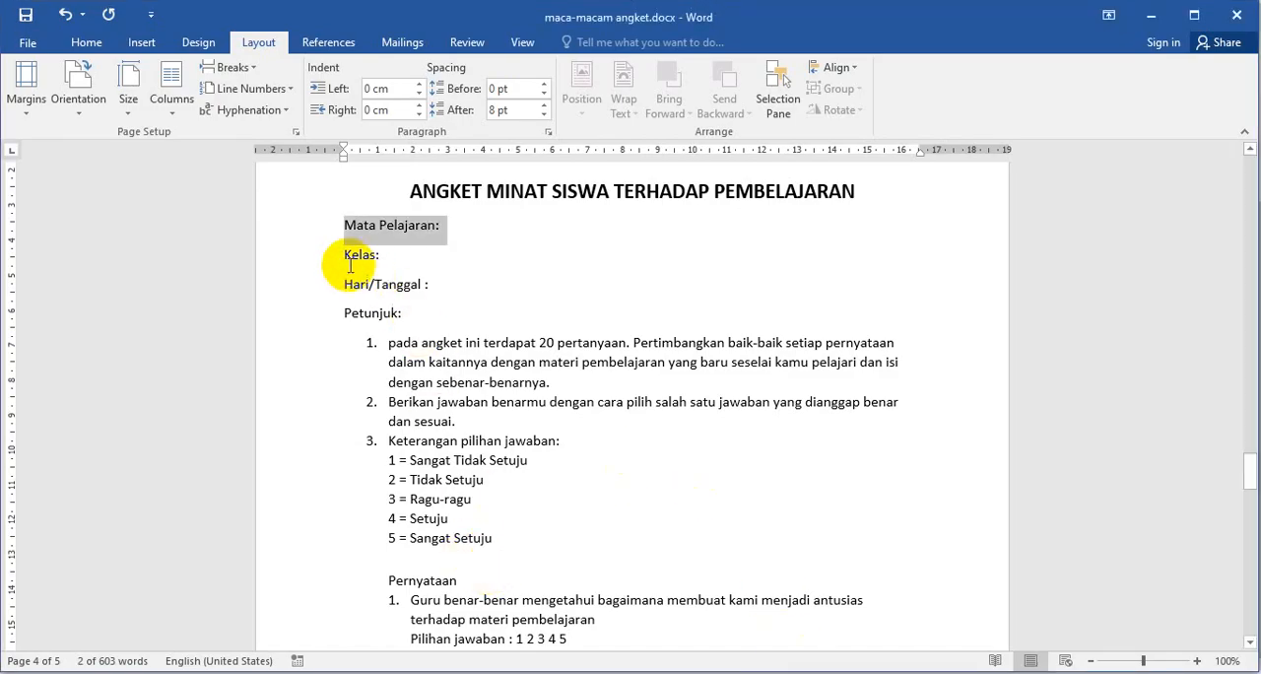
- Copy "Kelas" from the Word document, duplicate the Mata Pelajaran question and title the copy "Kelas" without the colon
drag(345, 255, 376, 255)
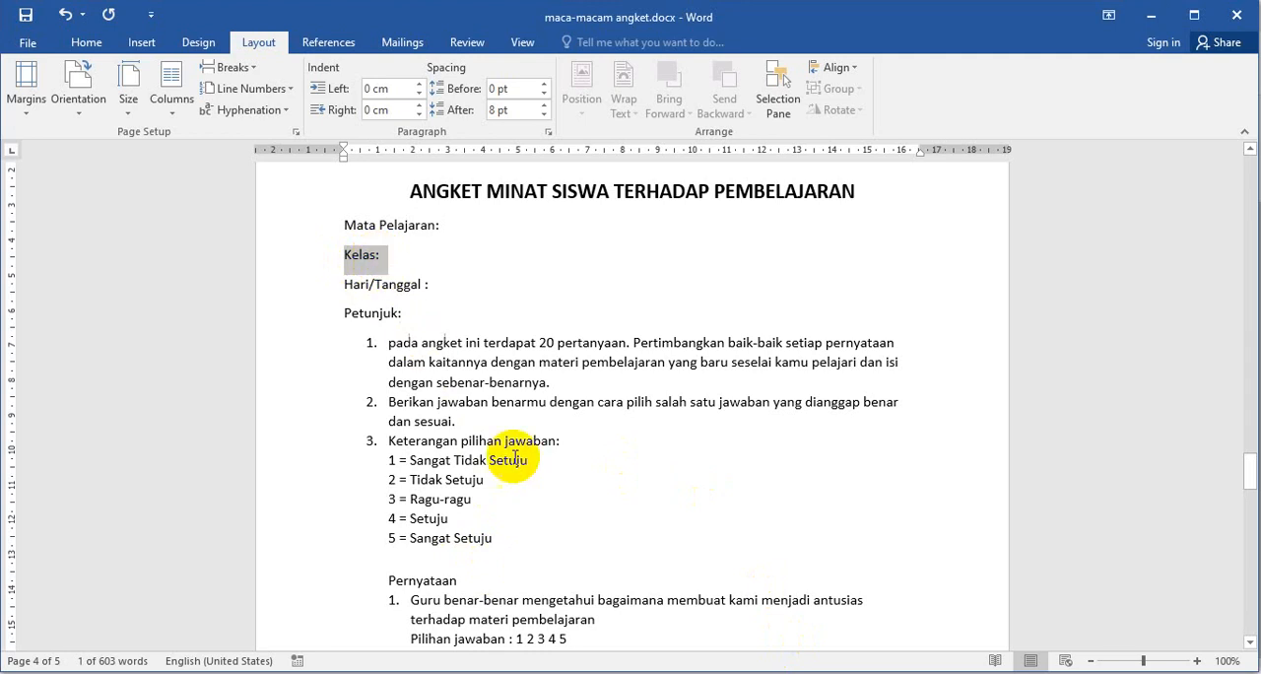
key(alt+Tab)
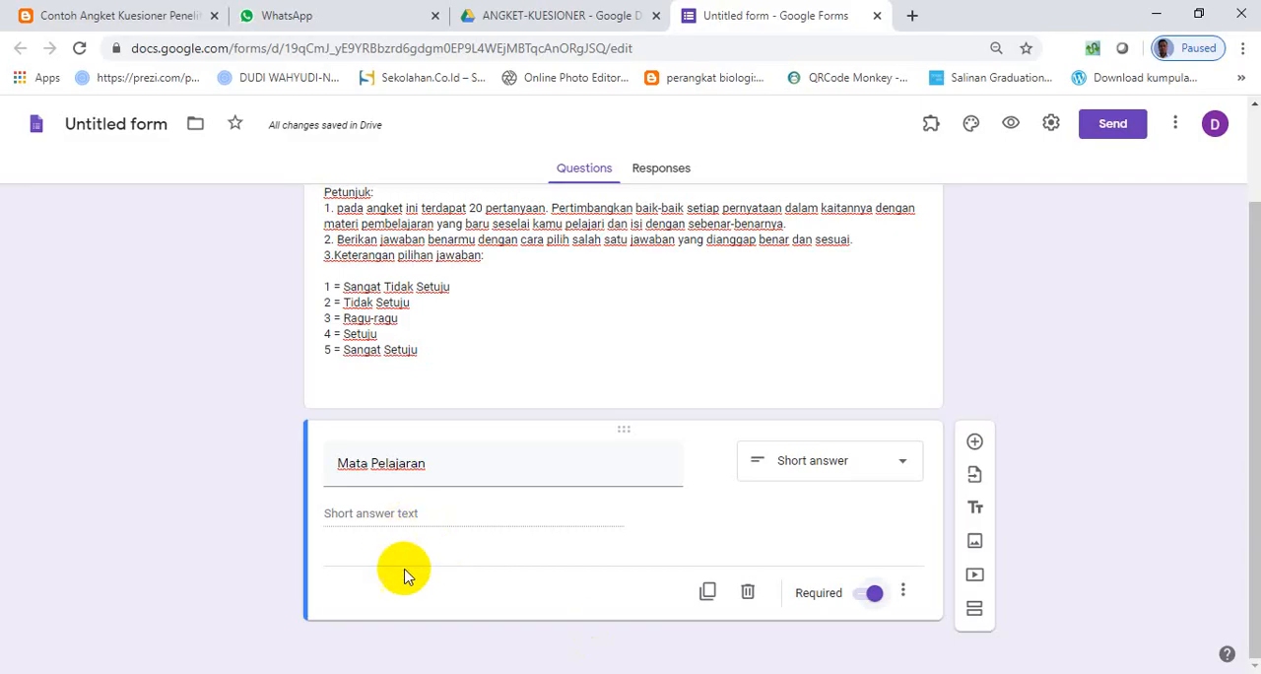
click(709, 594)
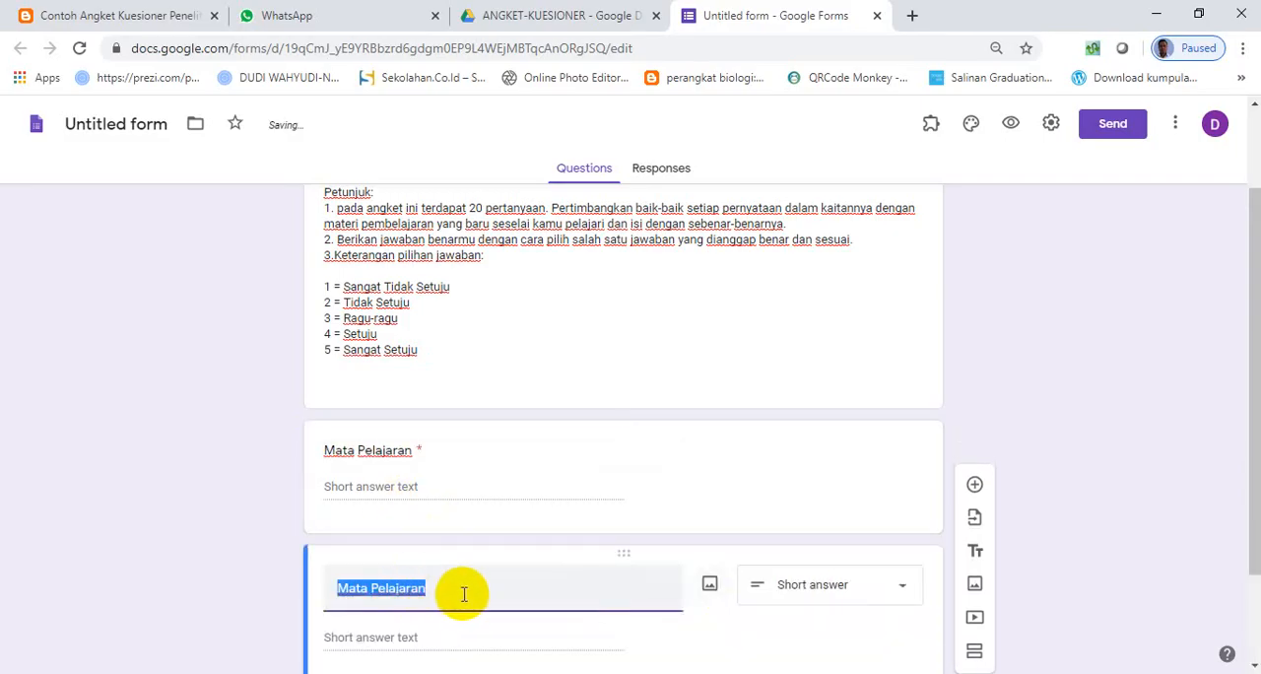
text(Kelas:)
key(BackSpace)
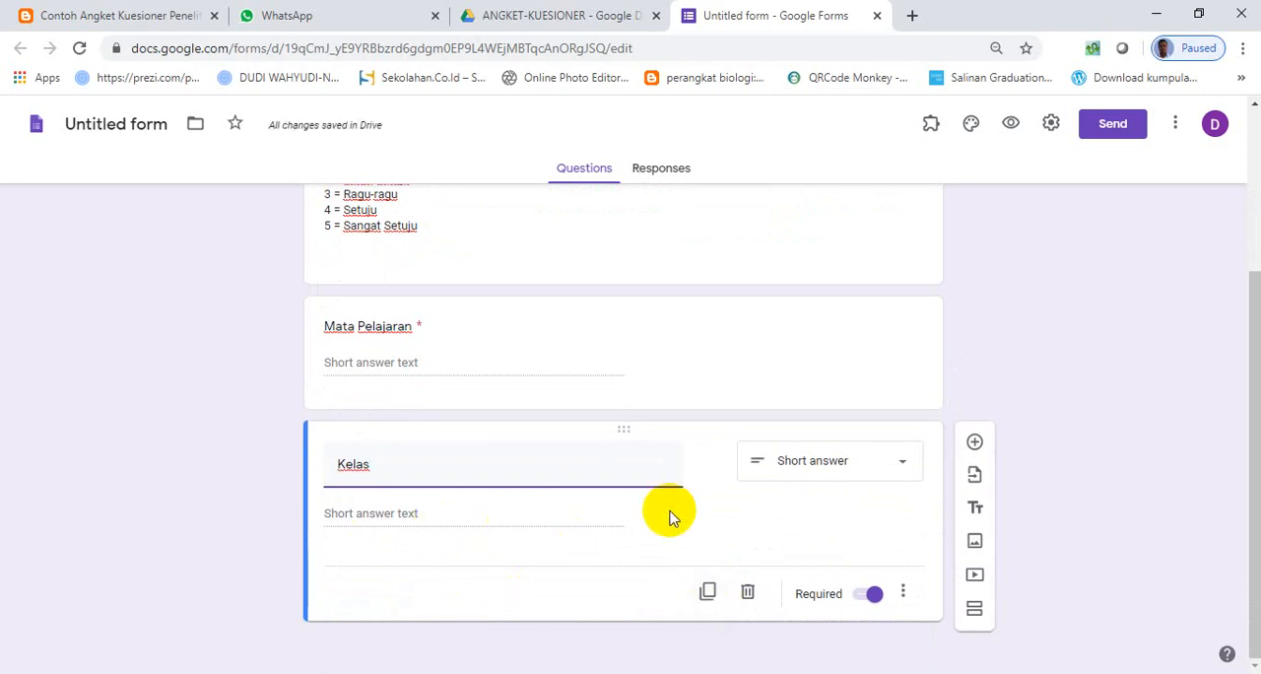
- Duplicate the Kelas question and retitle the copy "Hari dan Tanggal" as a date question
click(708, 595)
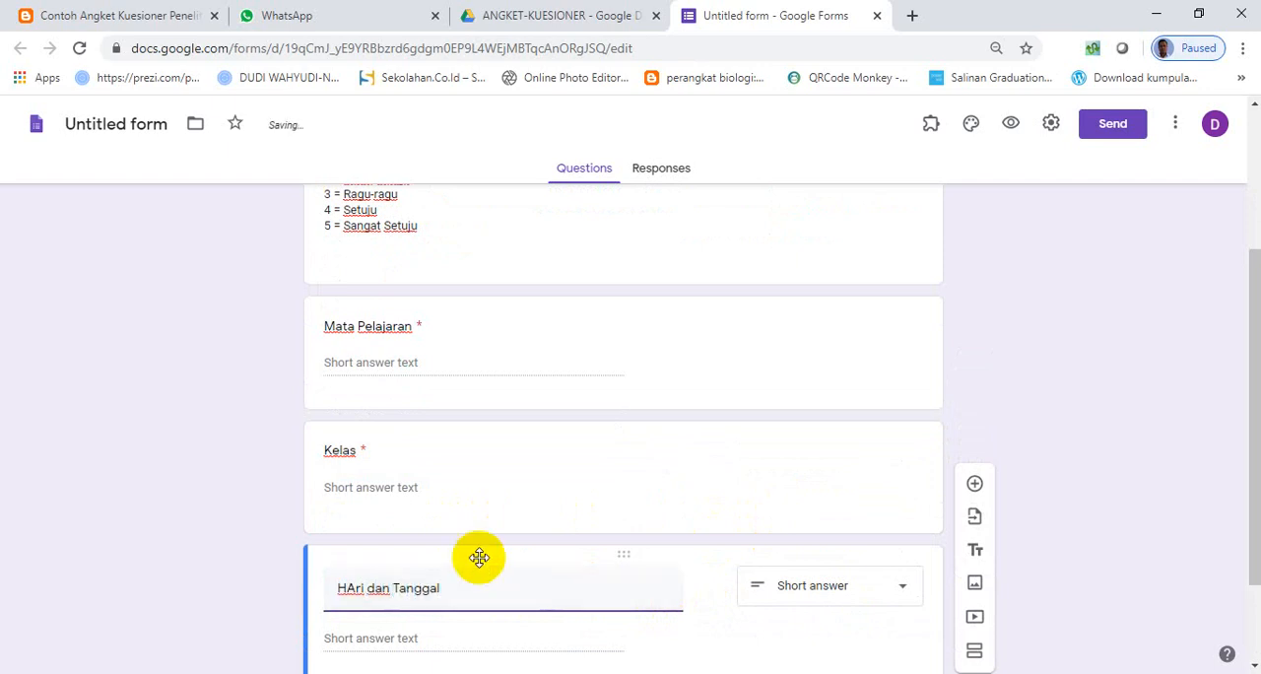
click(350, 589)
key(BackSpace)
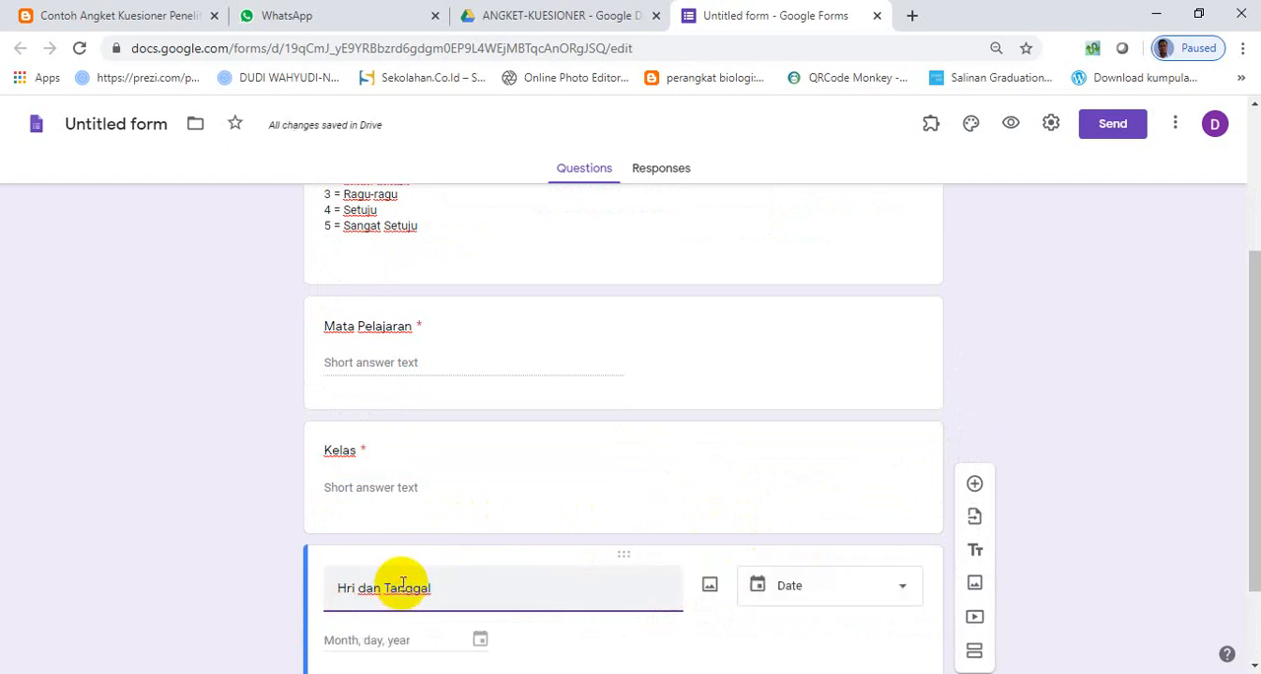
scroll(444, 578, down, 1)
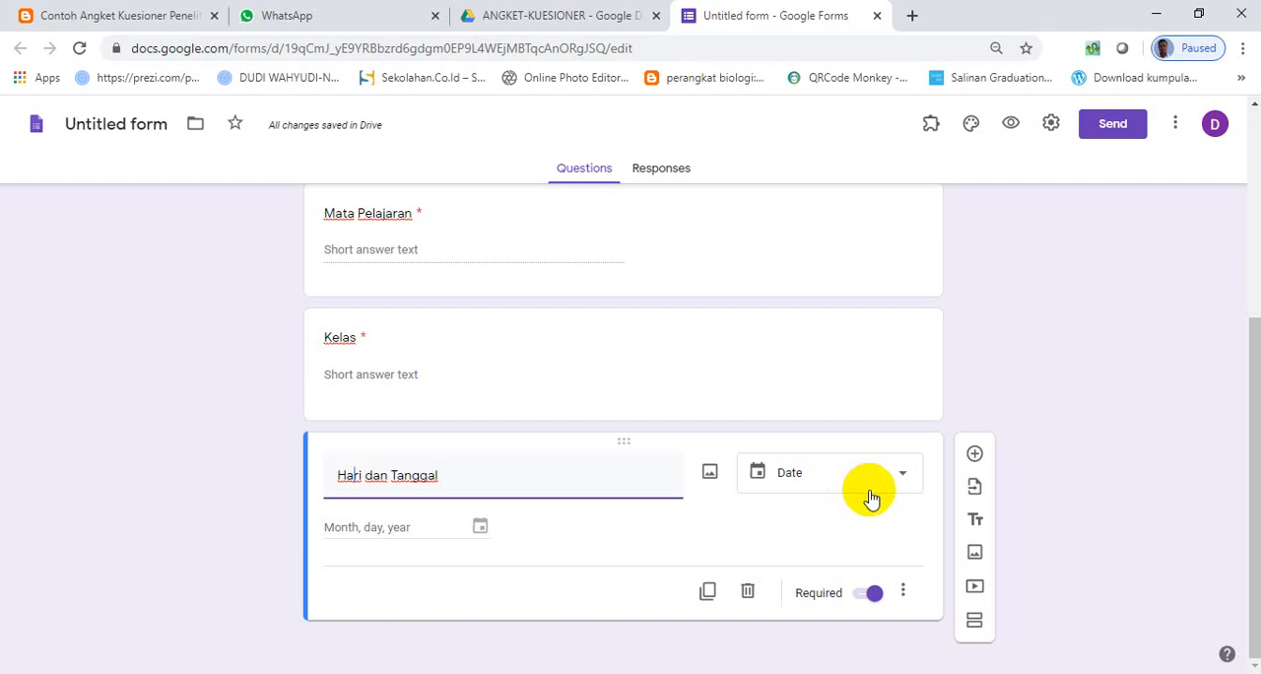
click(903, 595)
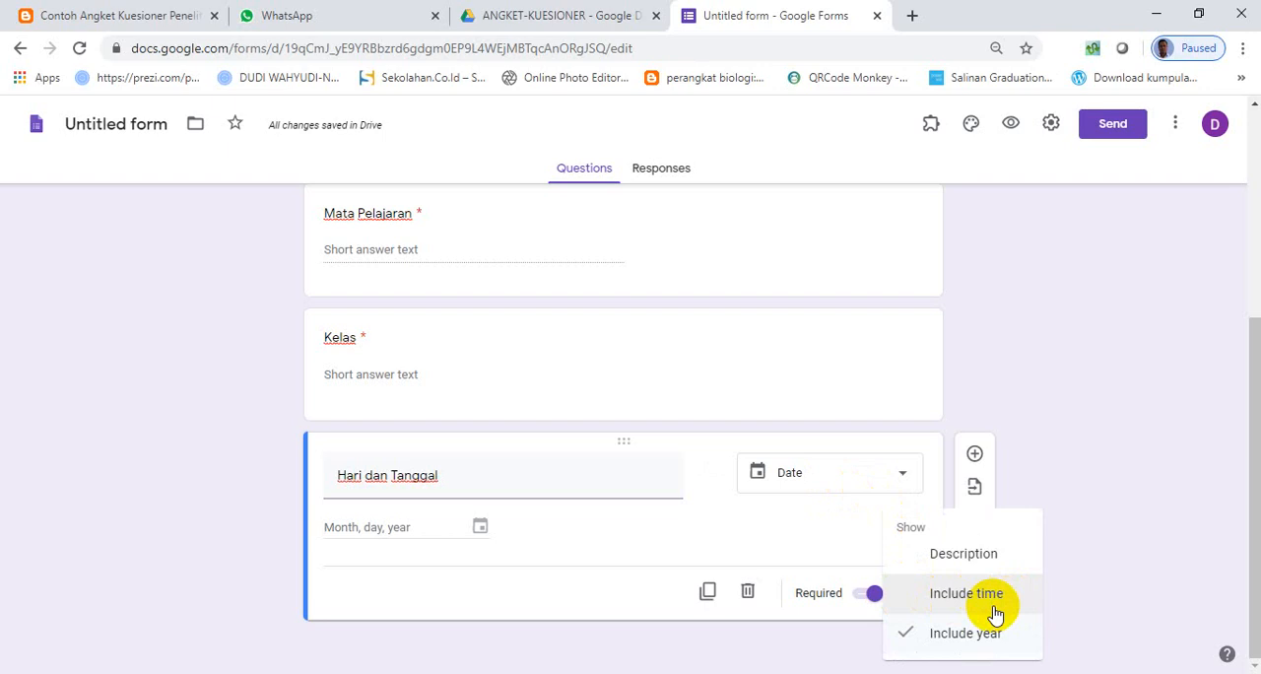
click(590, 605)
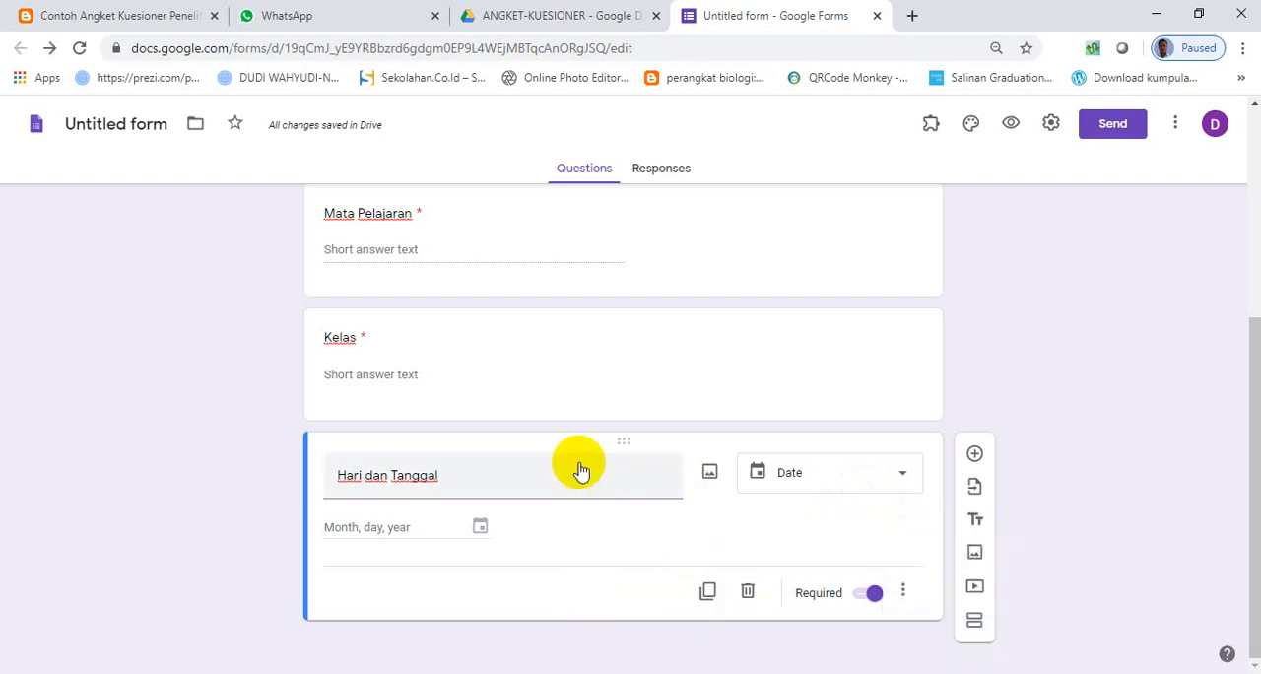
- Add a new section after the Hari dan Tanggal question
scroll(567, 441, up, 4)
scroll(567, 440, down, 4)
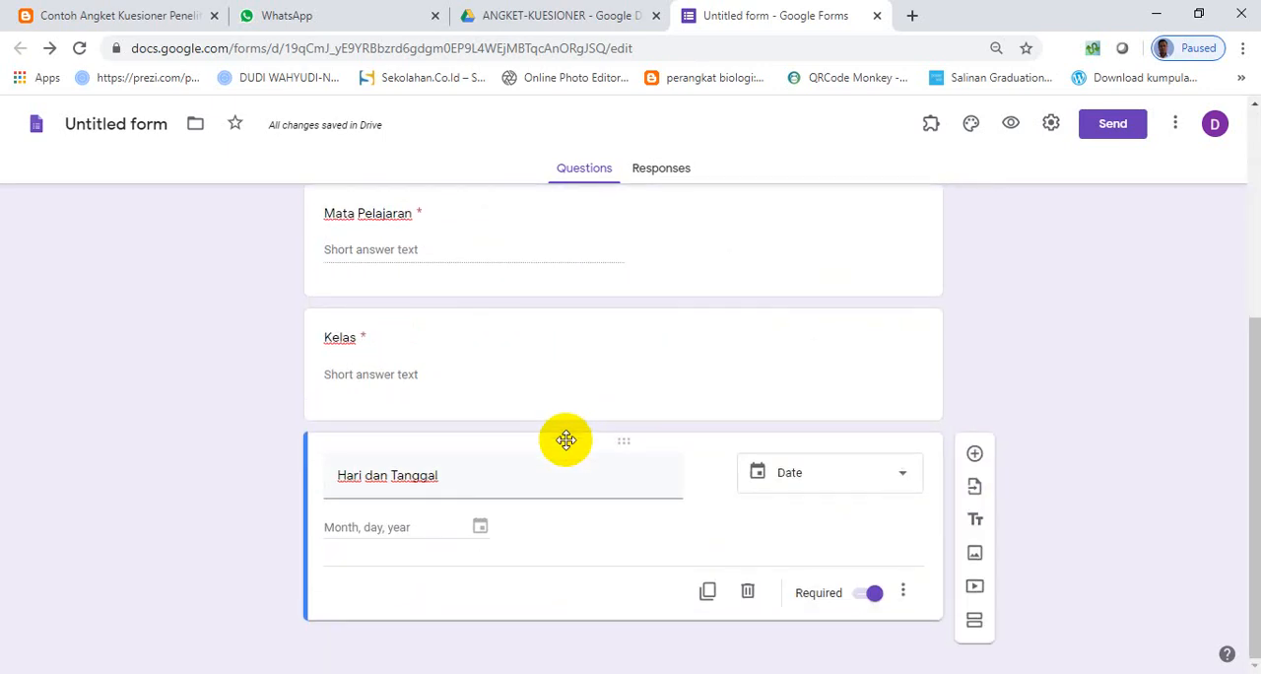
click(975, 623)
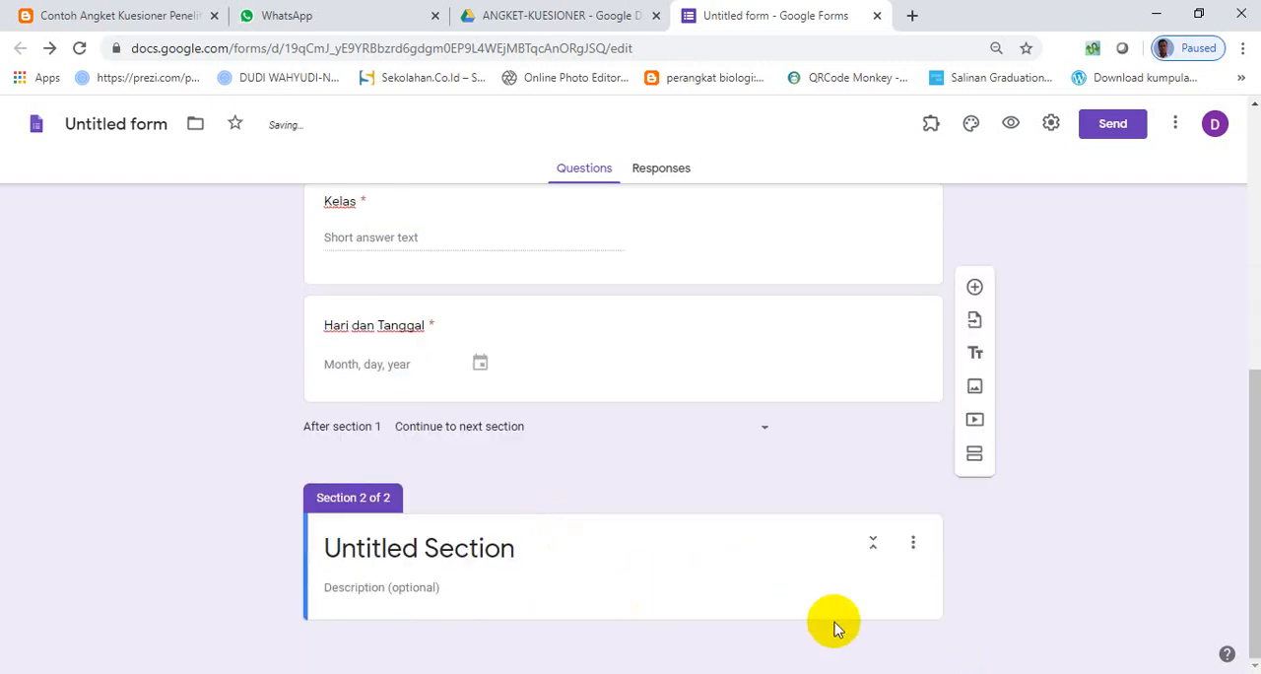
- Copy the heading "Pernyataan" from the Word document and use it as the title of the new section in the form
click(749, 671)
scroll(556, 490, down, 1)
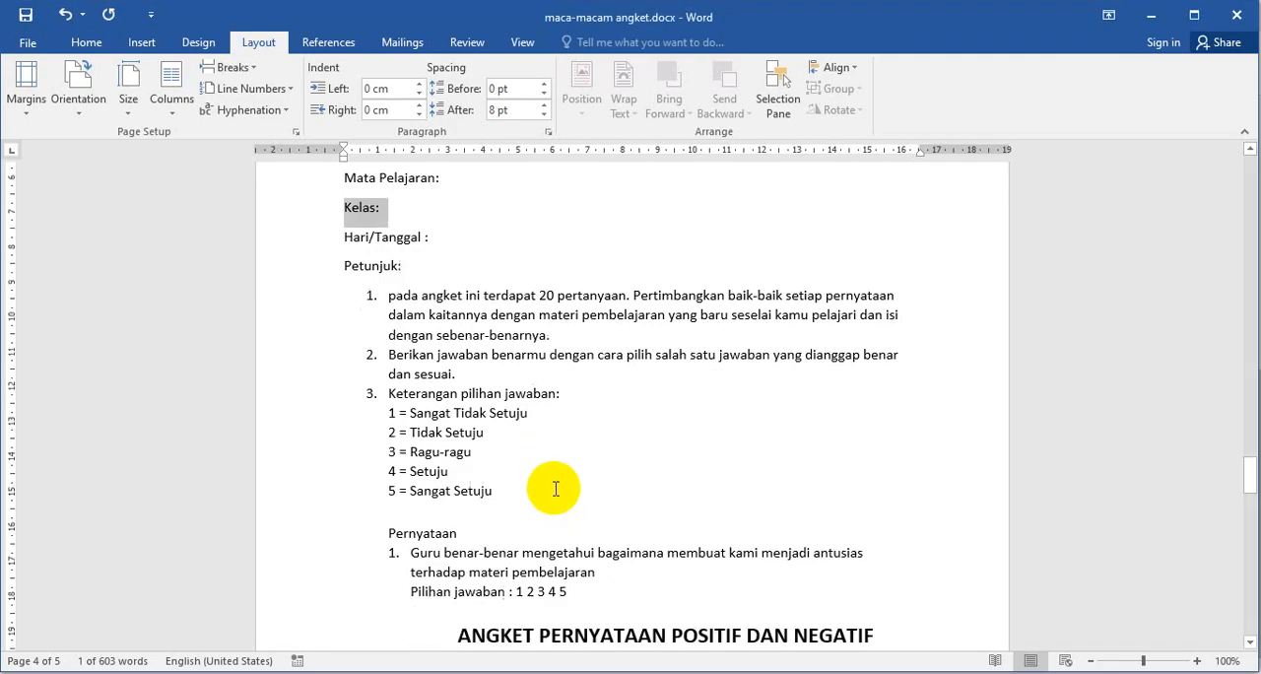
scroll(555, 490, down, 1)
drag(458, 448, 387, 448)
key(ctrl+c)
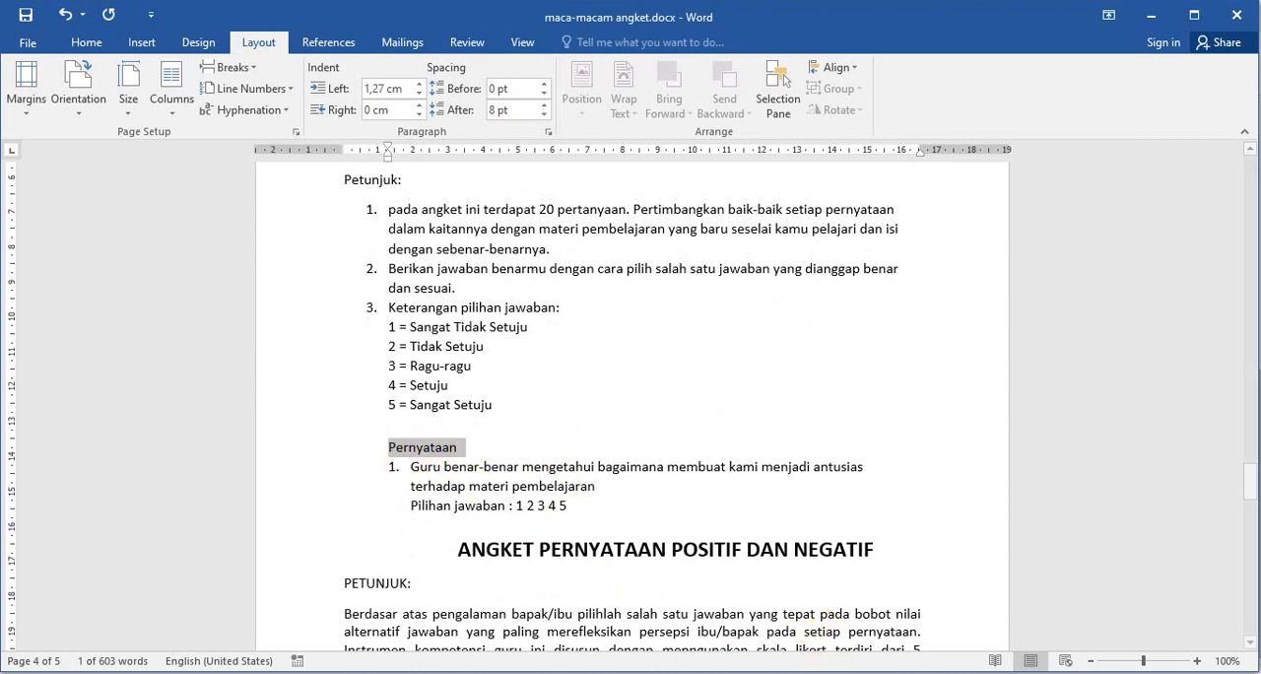
click(749, 672)
click(410, 556)
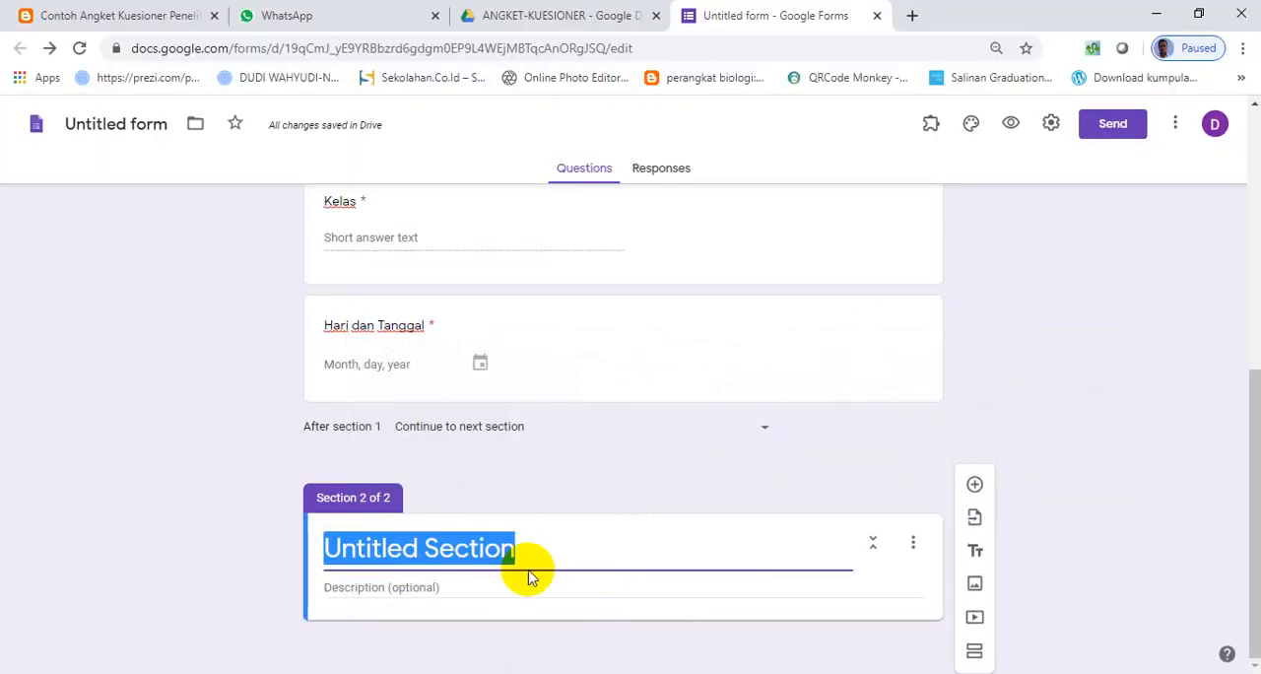
key(ctrl+v)
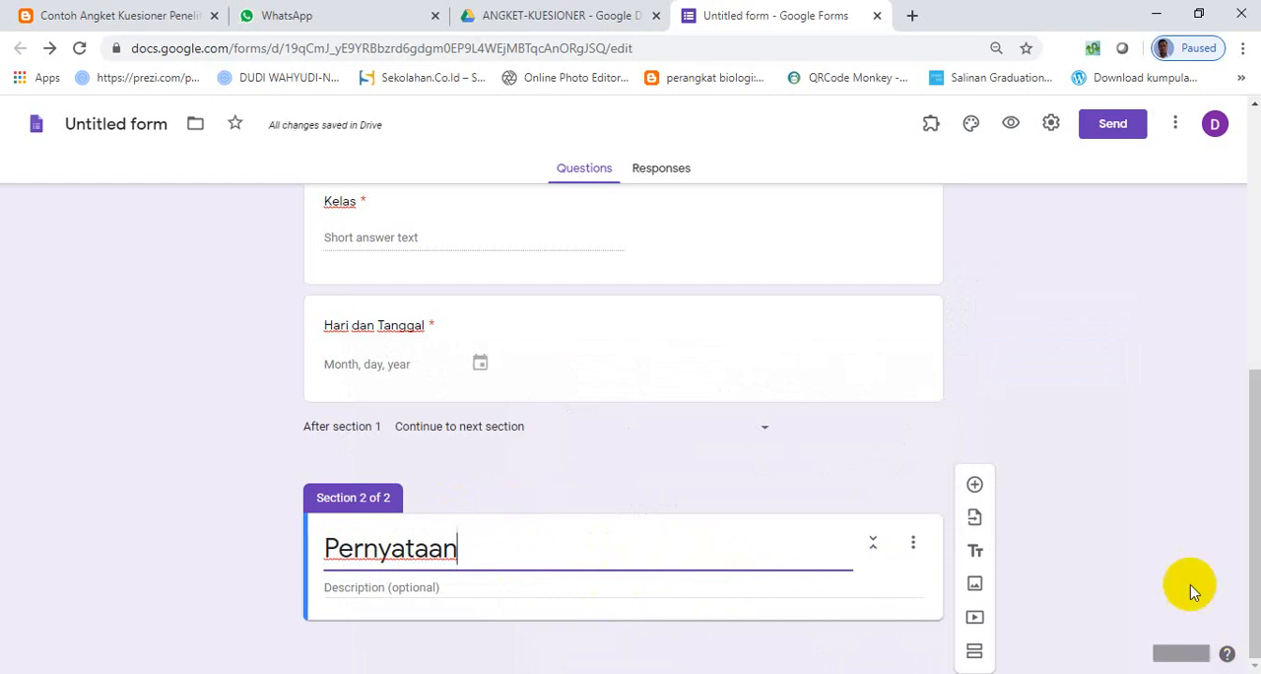
- Add a question to the Pernyataan section and make it a multiple choice grid
click(974, 484)
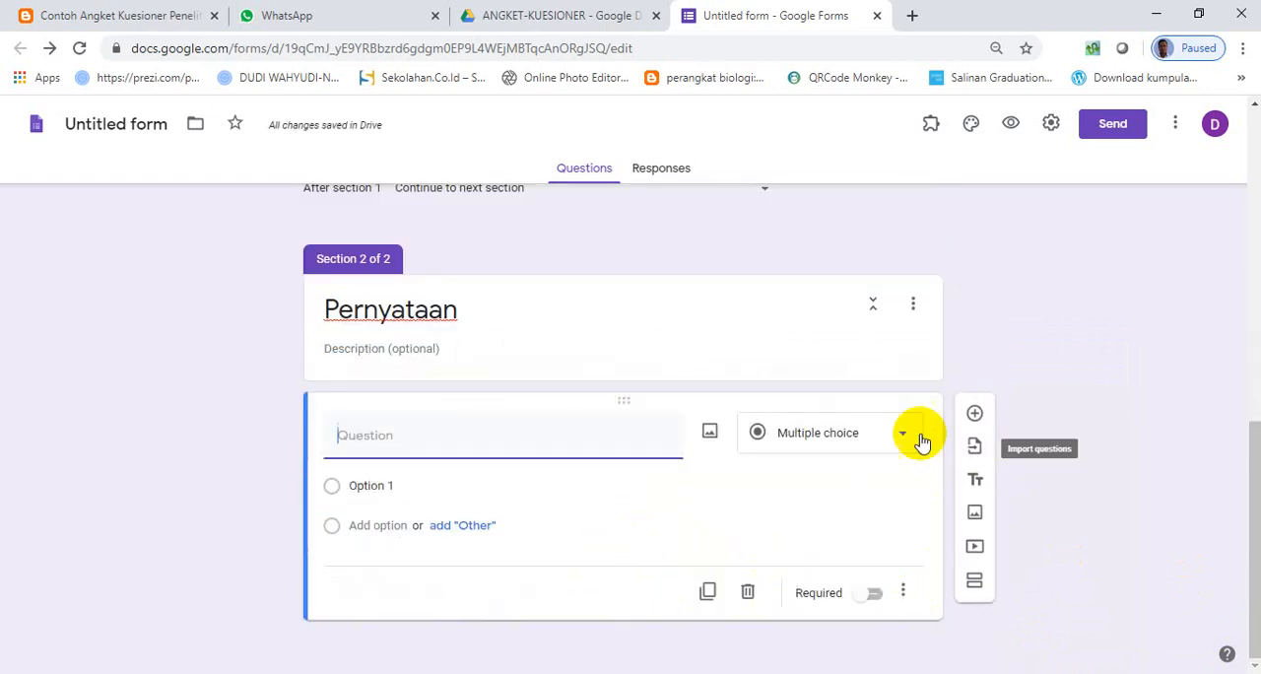
click(891, 442)
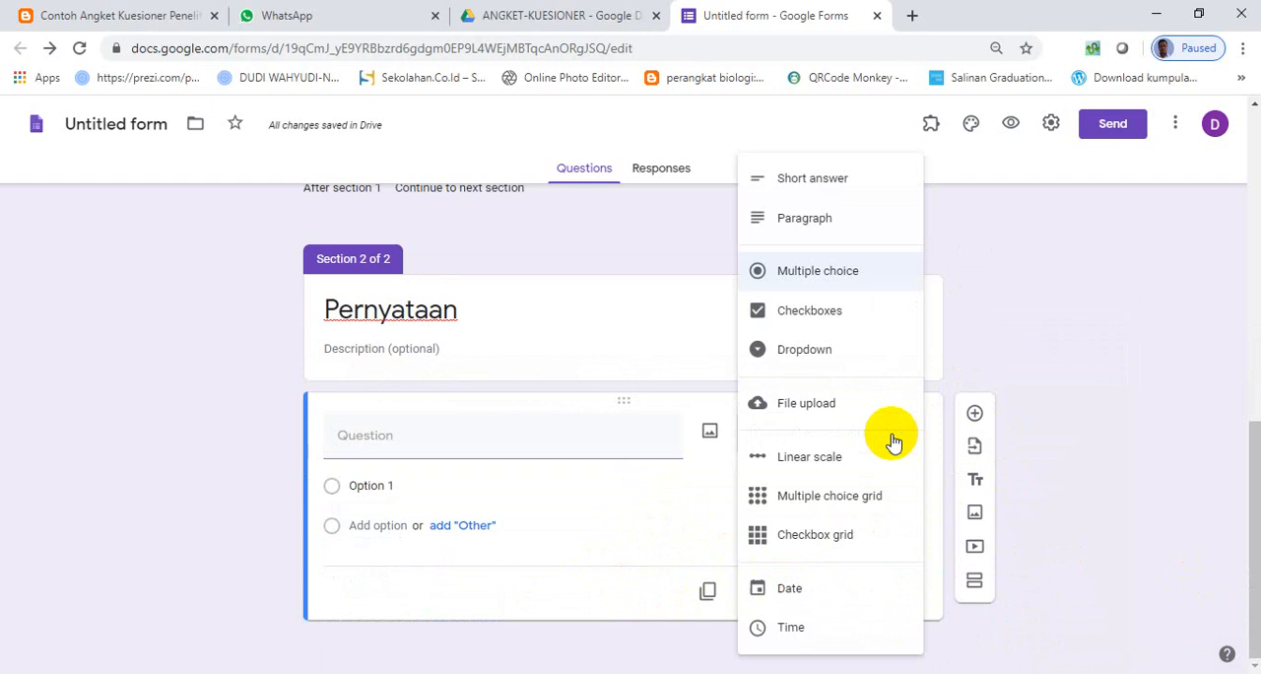
click(854, 500)
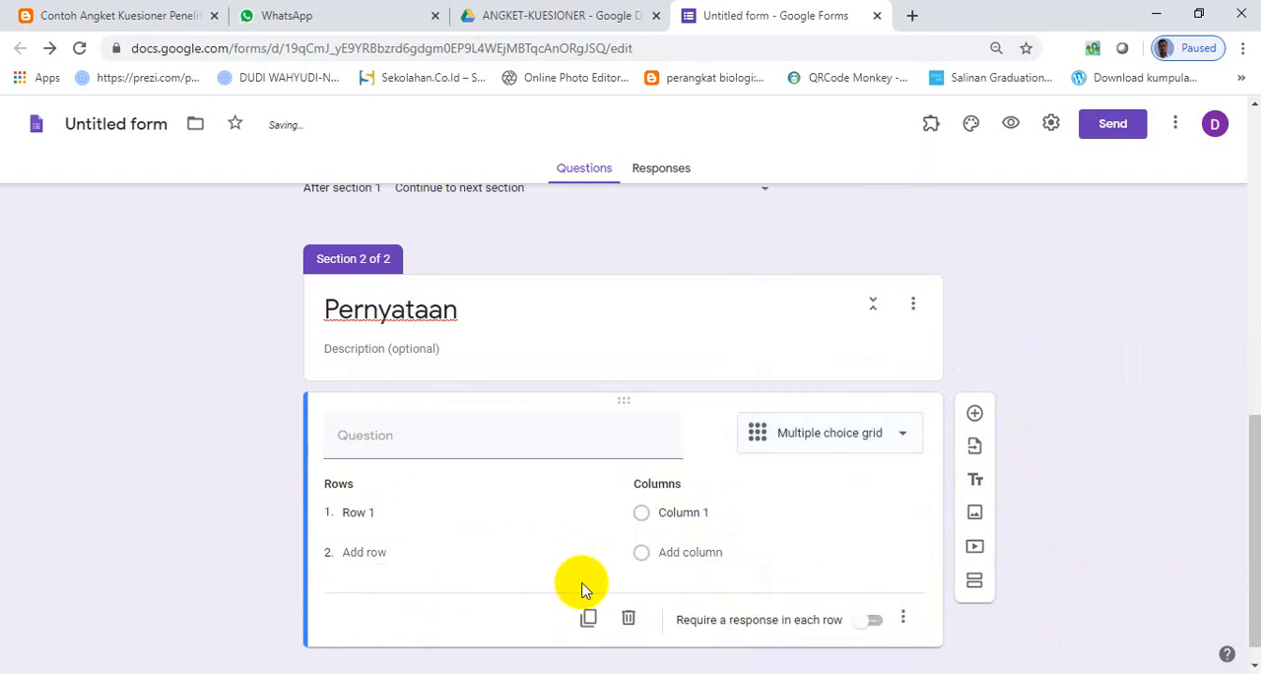
- Copy the first statement, "Guru benar-benar mengetahui bagaimana...", from the Word document into the grid's first row, without its pasted numbering
mouse_move(795, 673)
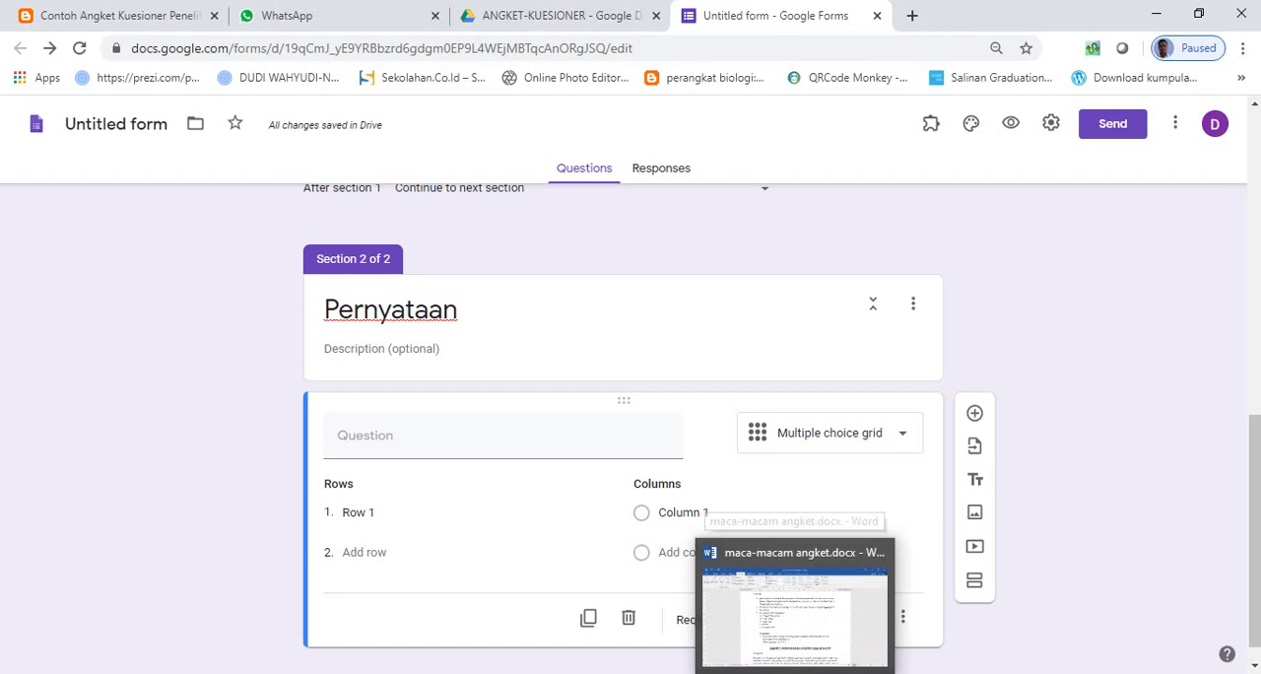
click(796, 645)
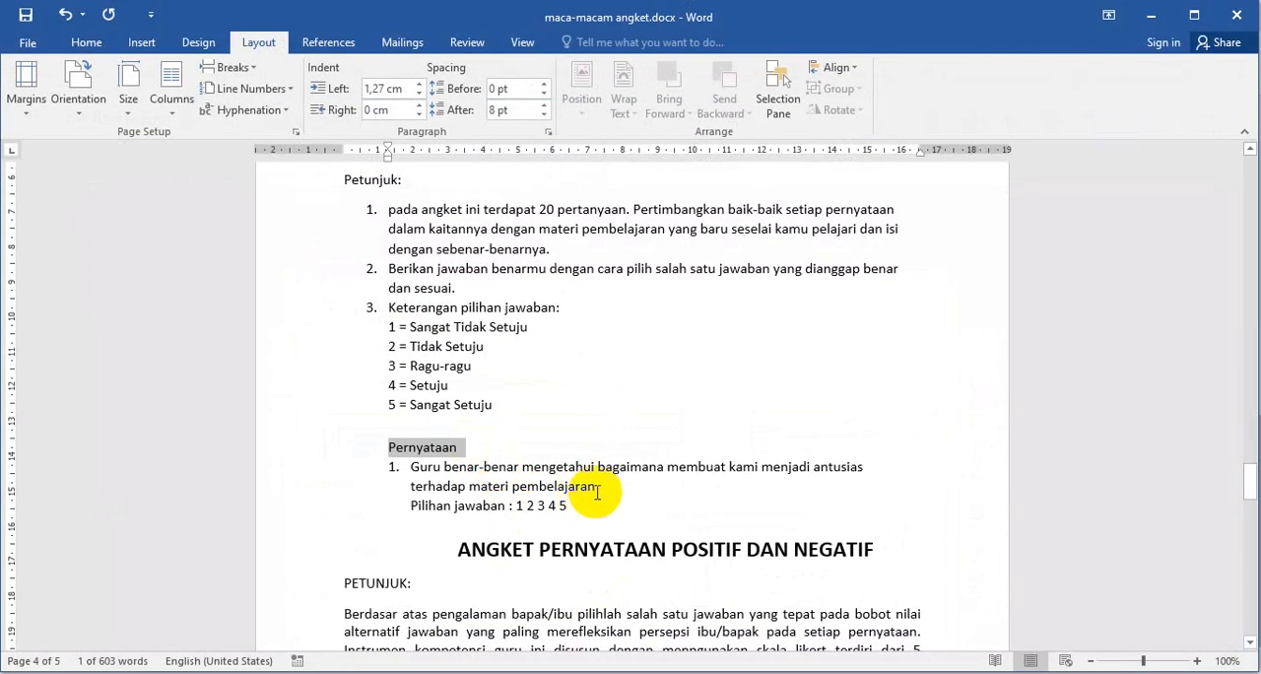
drag(596, 488, 422, 465)
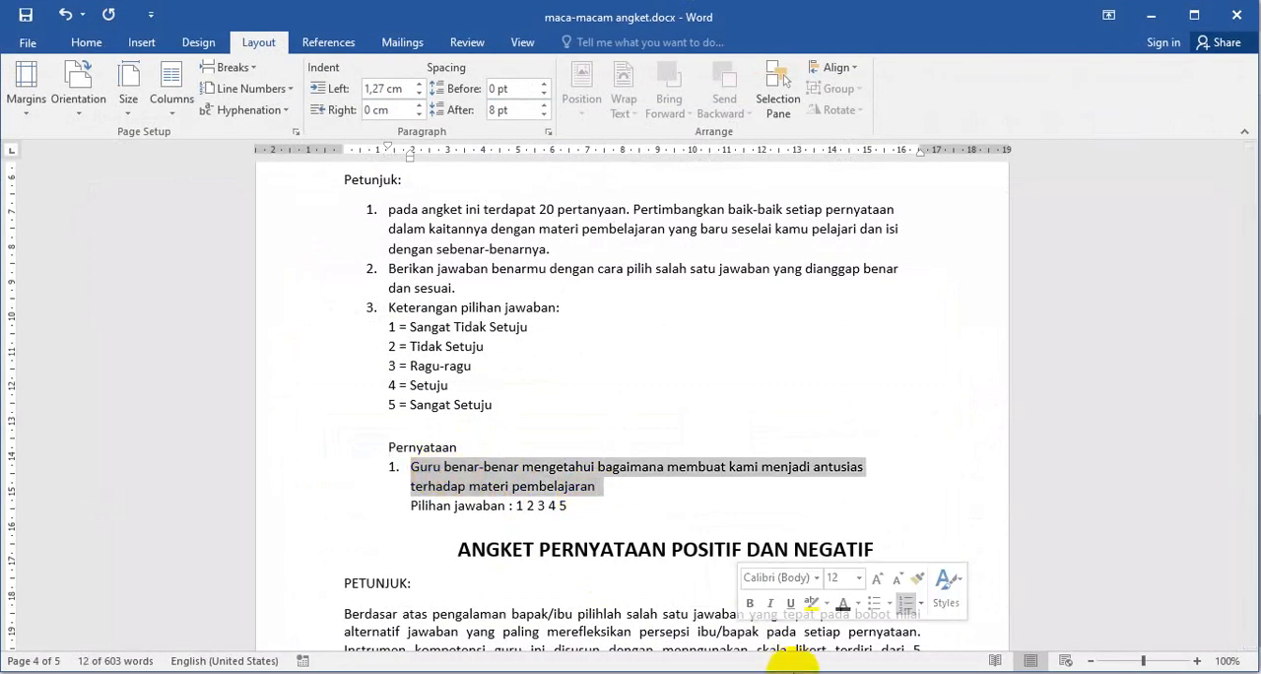
click(627, 670)
click(421, 528)
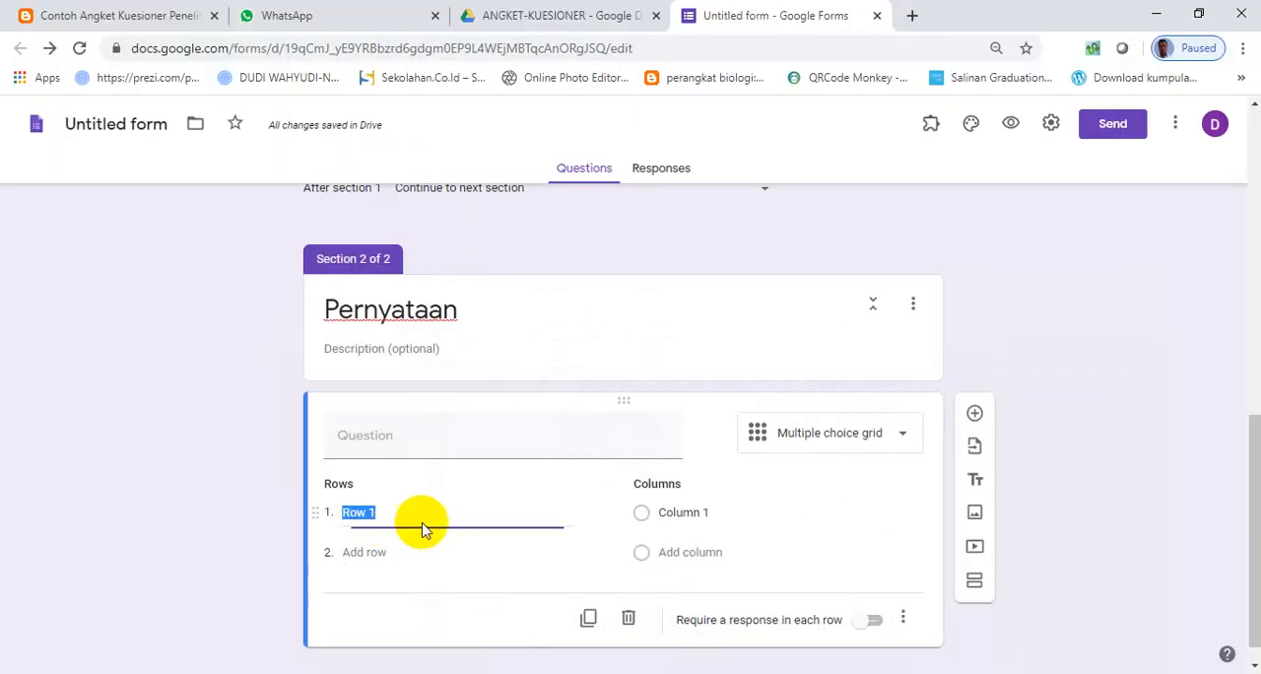
key(ctrl+v)
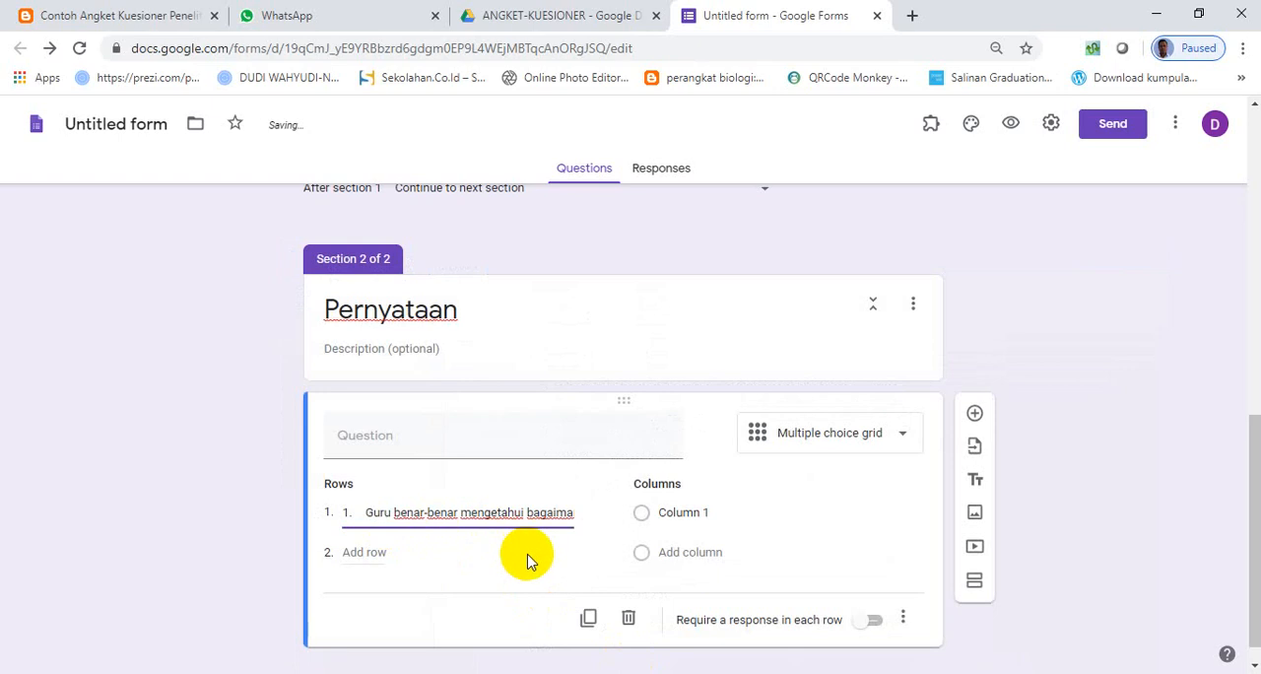
click(371, 512)
key(BackSpace)
key(BackSpace)
key(BackSpace)
key(BackSpace)
key(BackSpace)
key(BackSpace)
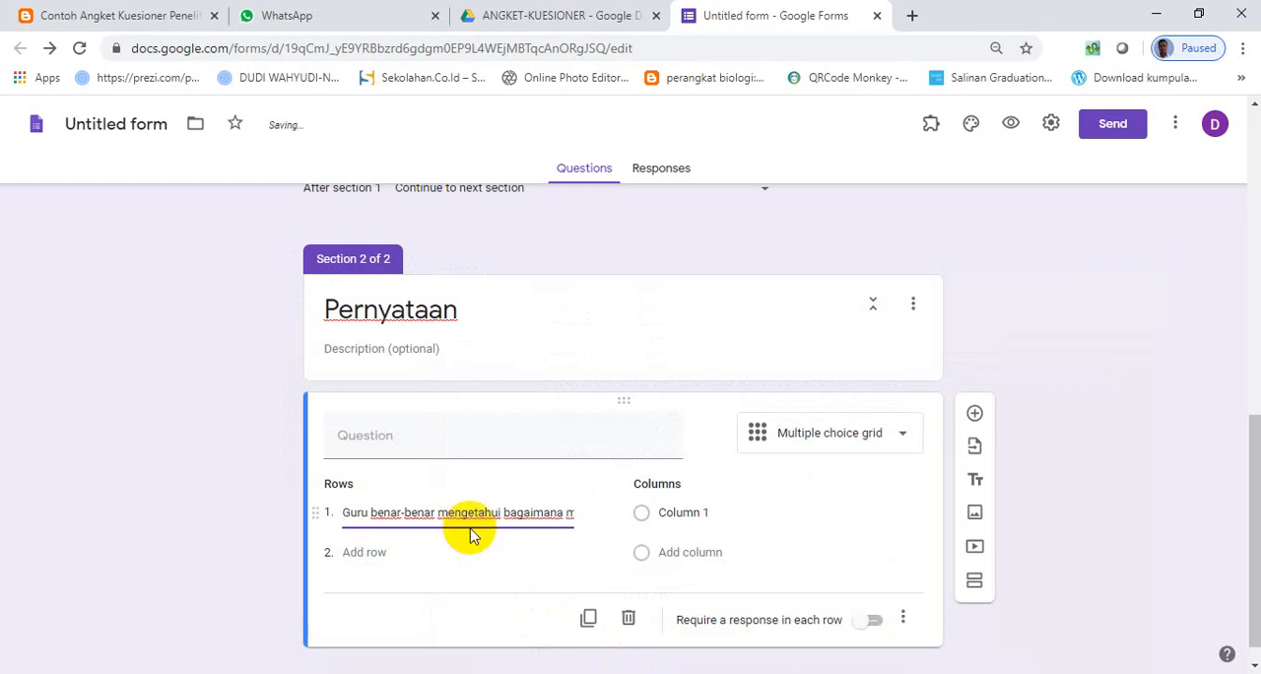
- Add three more grid rows: "Guru menguassi pembelajaran", "Guru menggunakan banyak metode" and "guru berpakaian rapih"
click(372, 552)
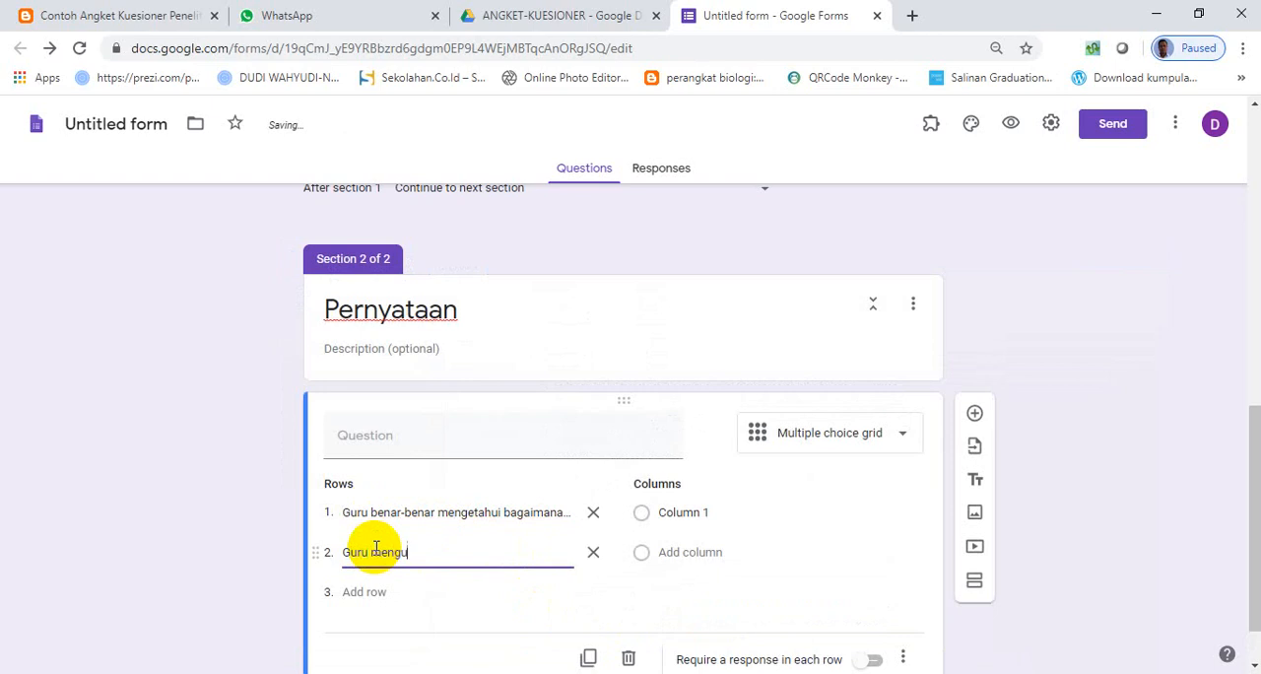
text(Guru menguassi pembelajaran)
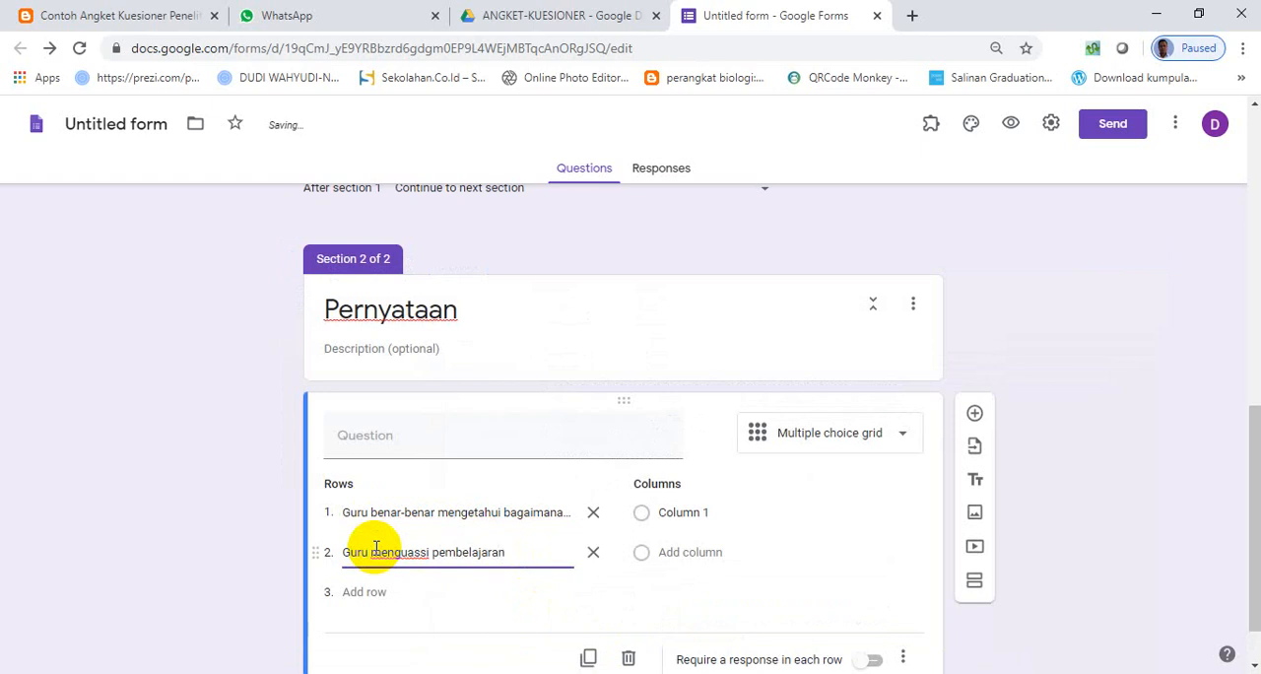
click(360, 591)
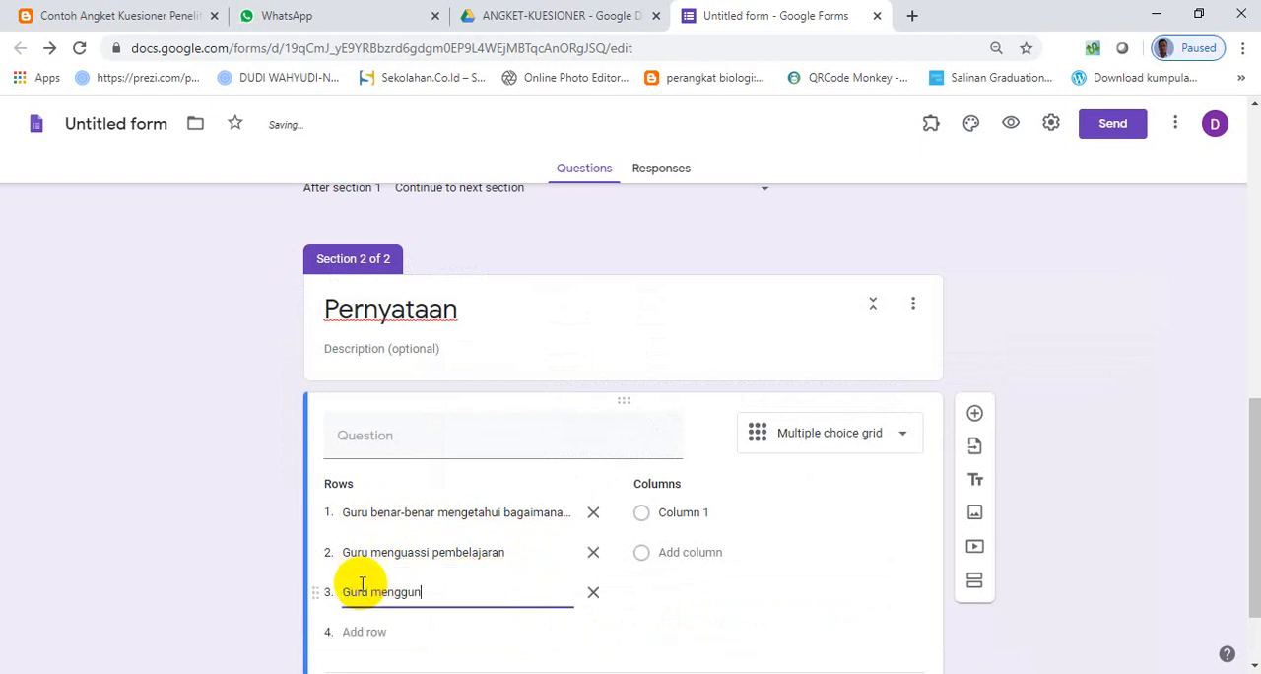
text(Guru menggunakan banya)
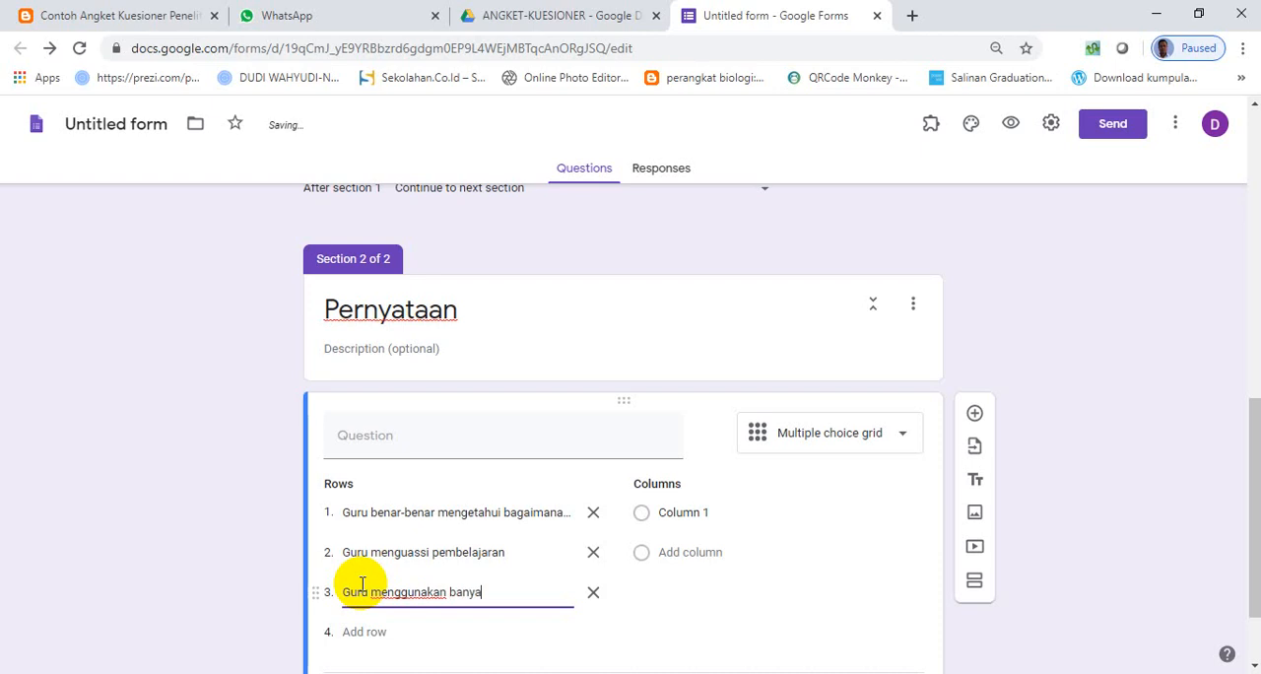
text(k metode)
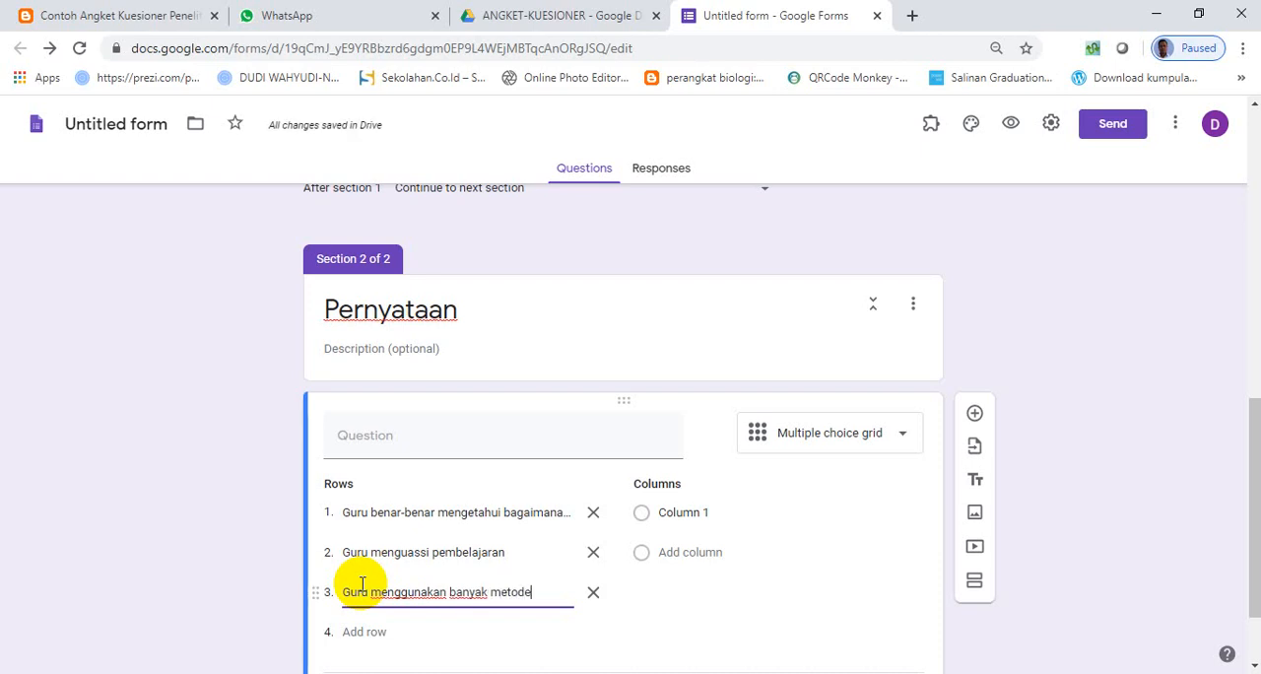
click(367, 630)
text(g)
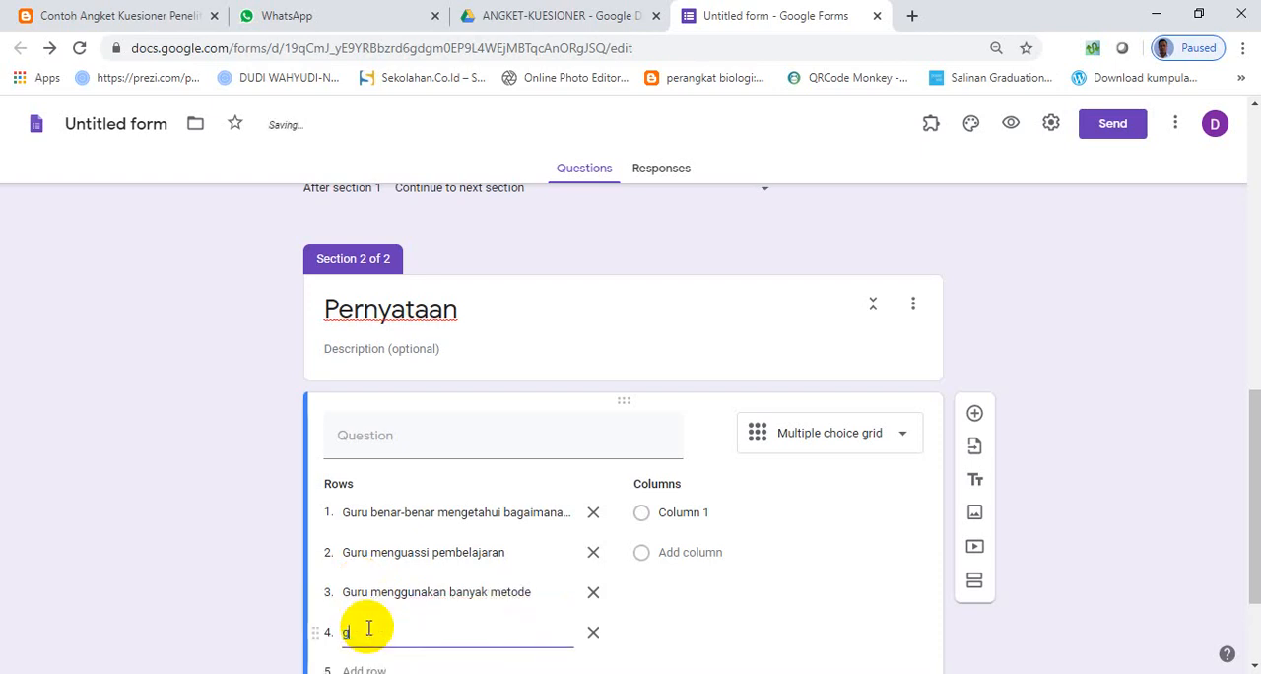
text(uru berpakaian rapih)
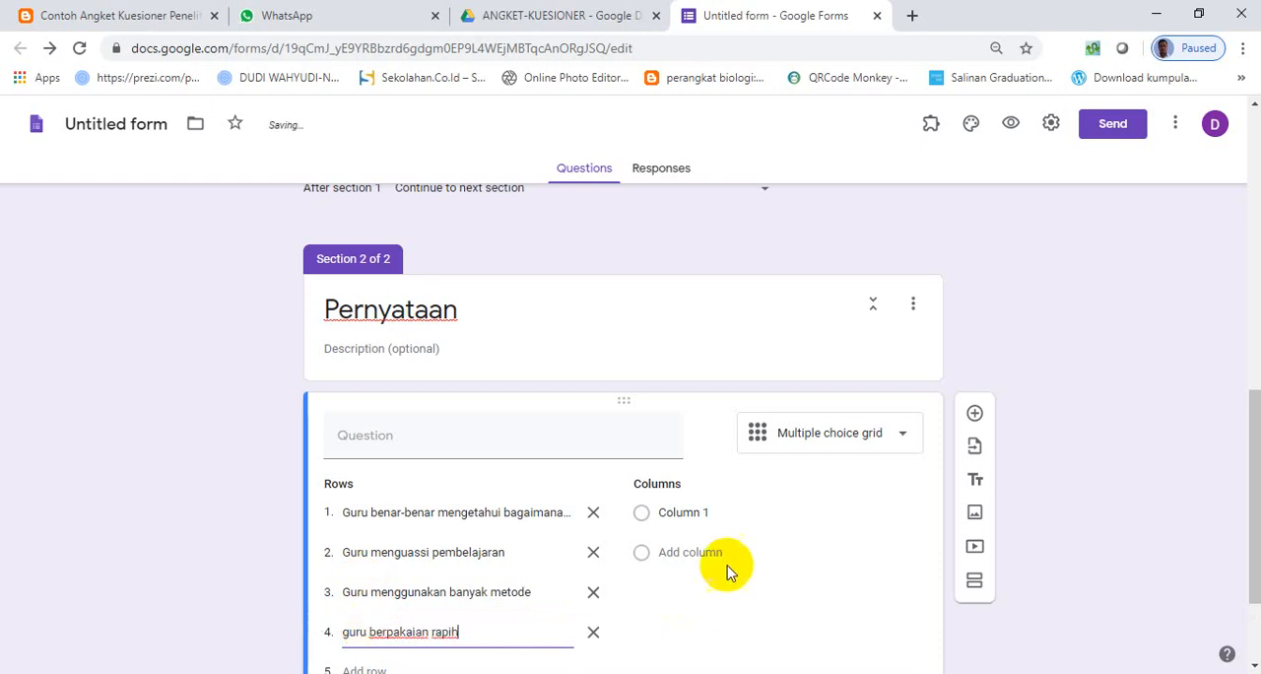
- Copy the answer key from "1 = Sangat Tidak Setuju" to "5 = Sangat Setuju" in the form's description into the Pernyataan section's description
click(685, 514)
scroll(442, 417, up, 10)
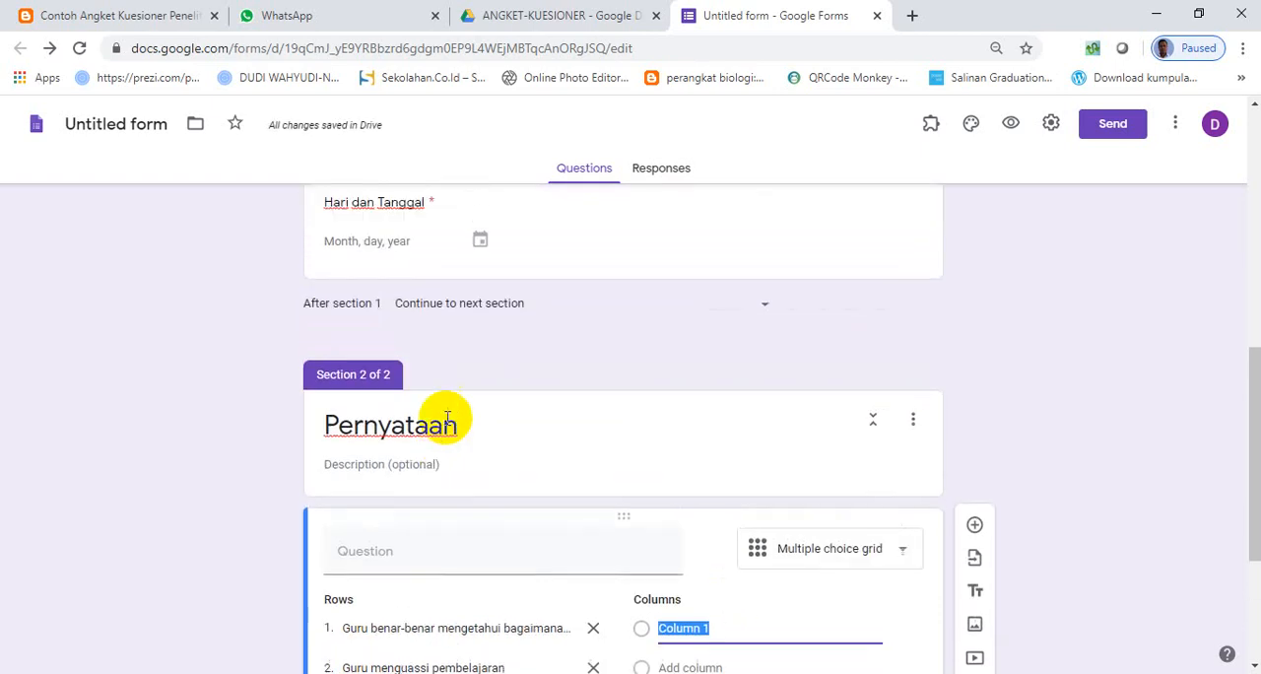
click(398, 495)
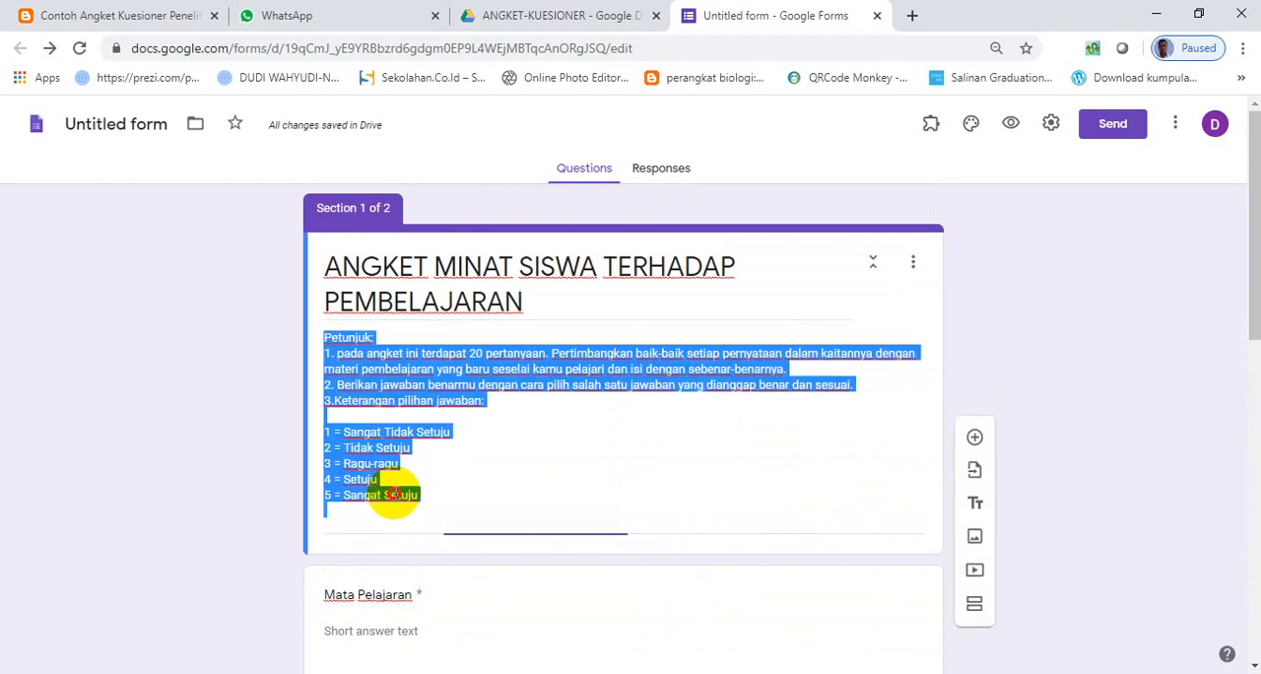
click(352, 442)
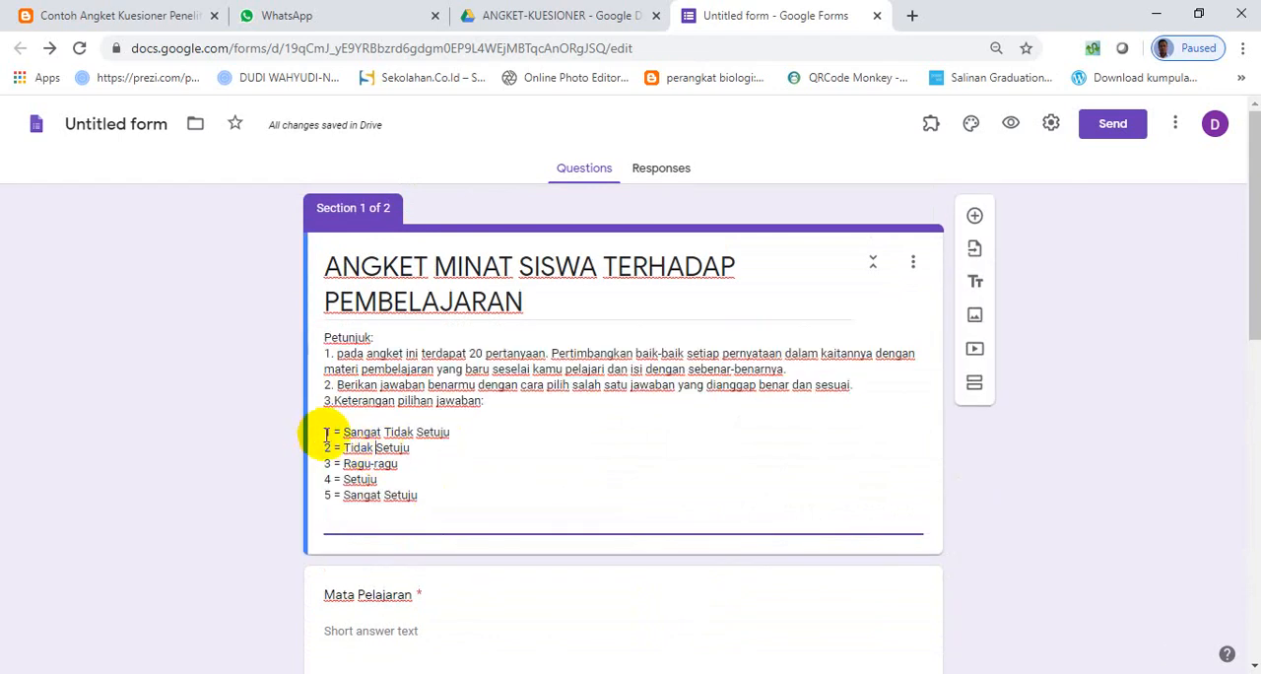
drag(326, 435, 459, 506)
key(ctrl+c)
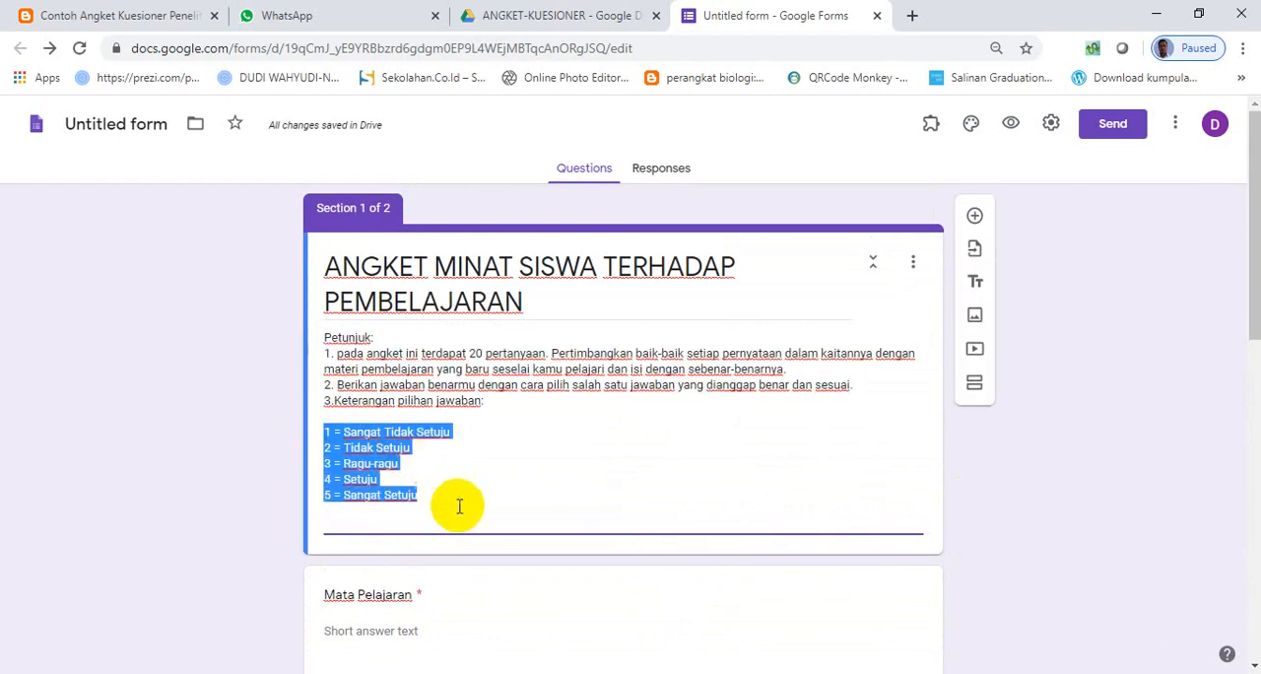
scroll(554, 543, down, 10)
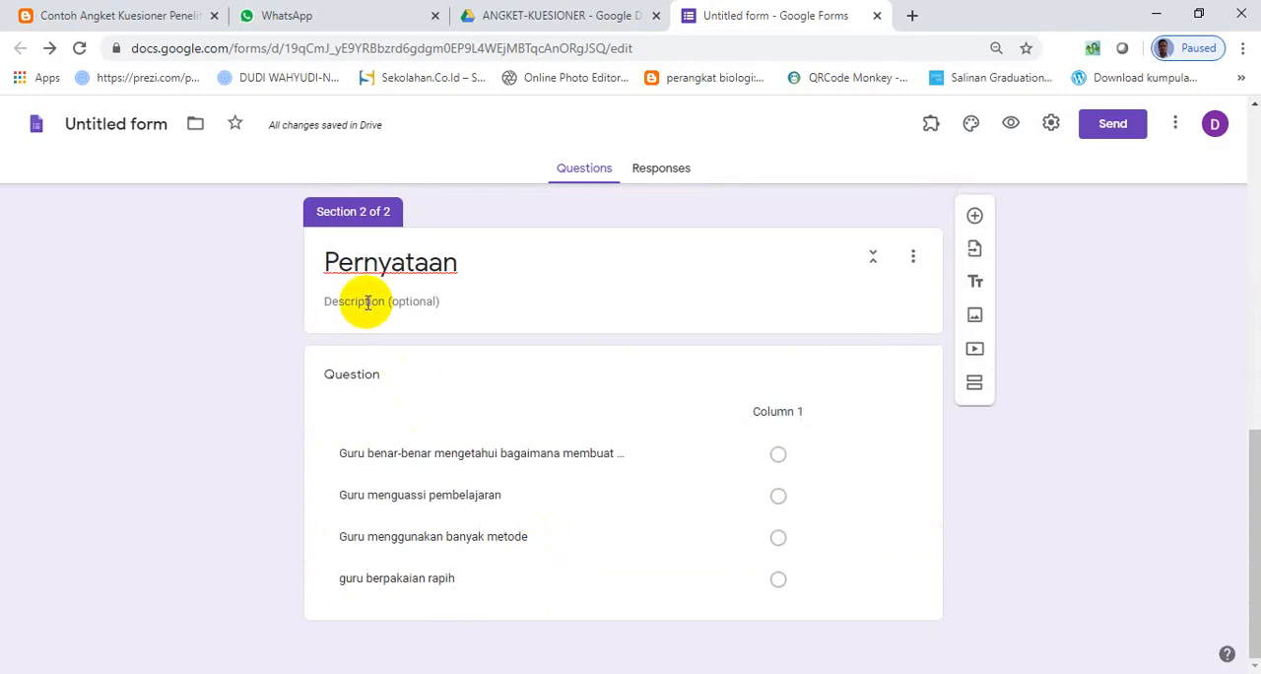
click(367, 303)
key(ctrl+v)
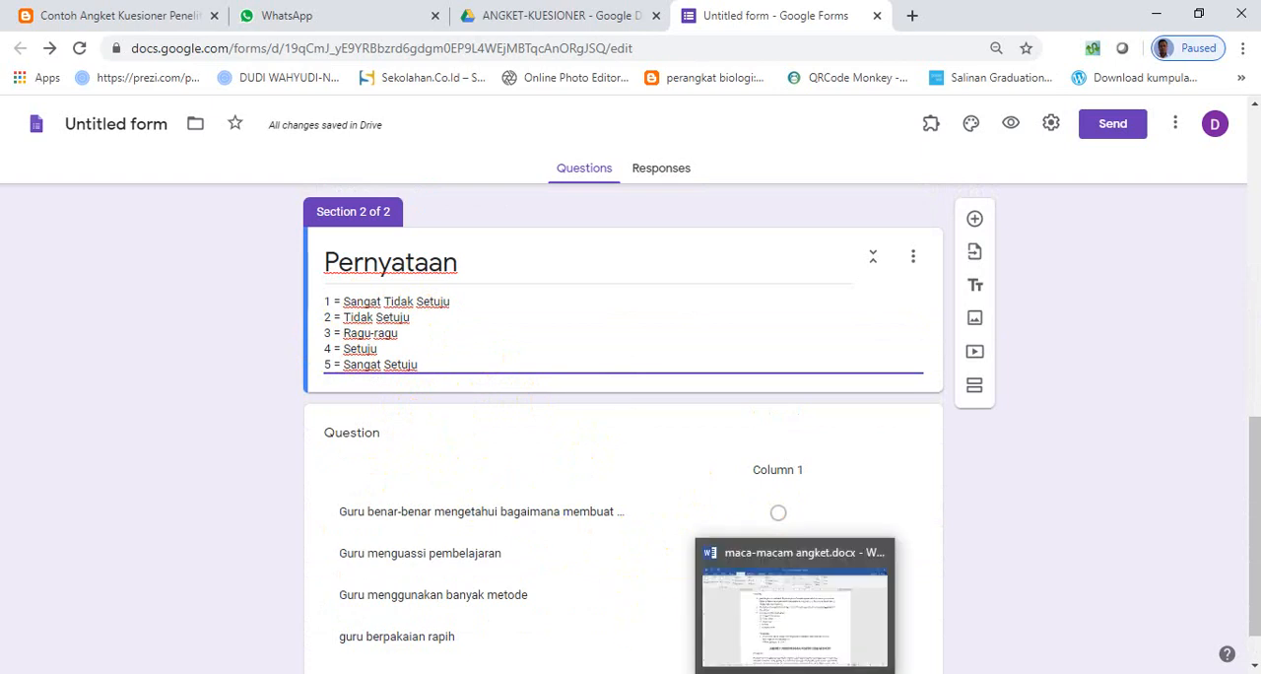
click(759, 673)
click(759, 673)
click(795, 673)
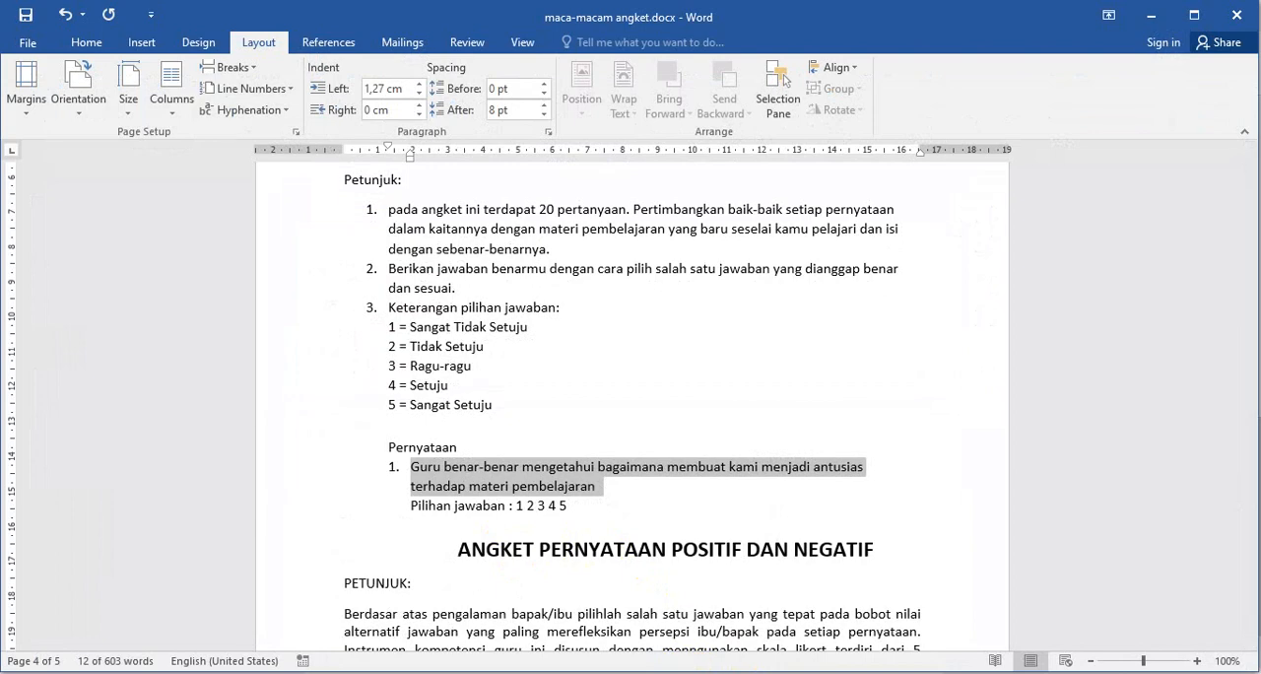
click(795, 673)
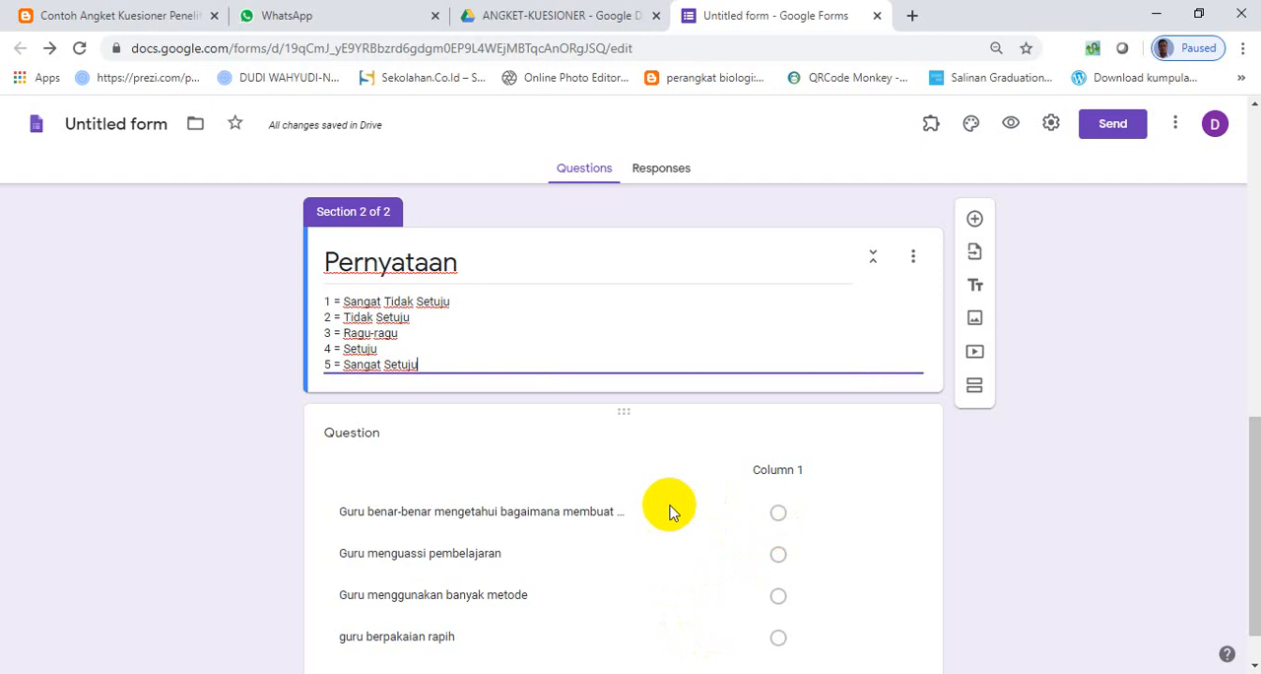
- Label the grid's first column "STS" and add a second column
scroll(719, 501, down, 1)
click(784, 458)
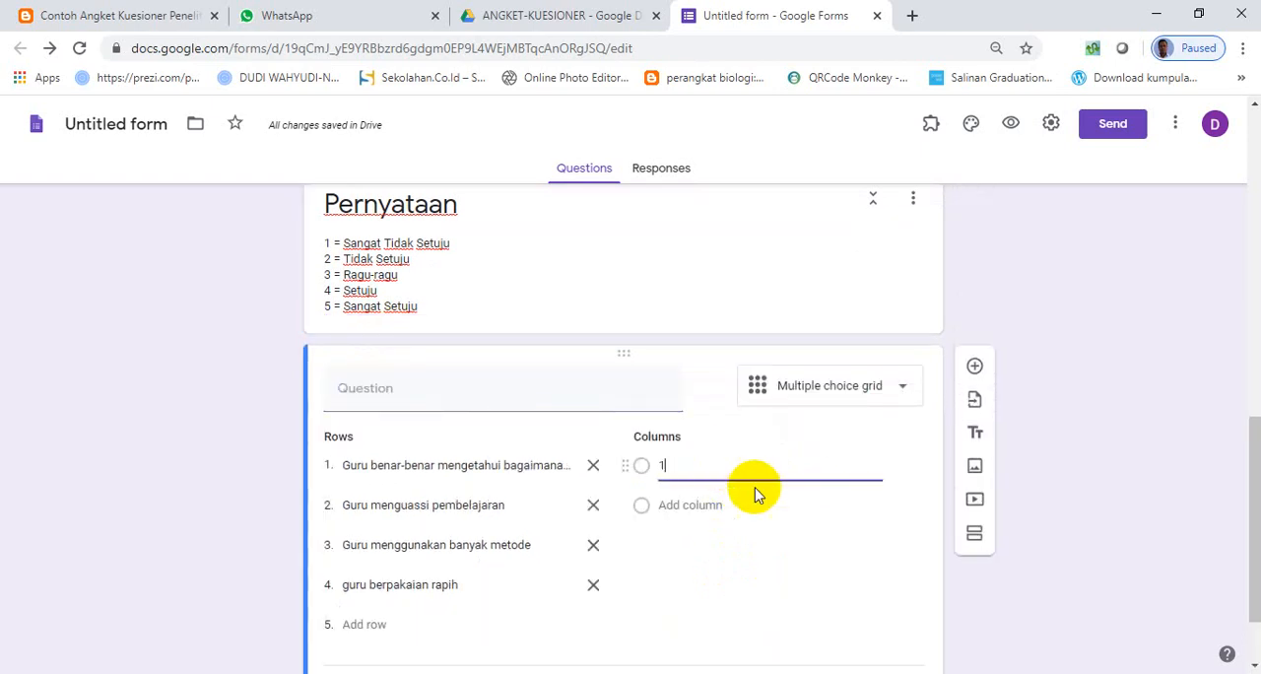
click(680, 504)
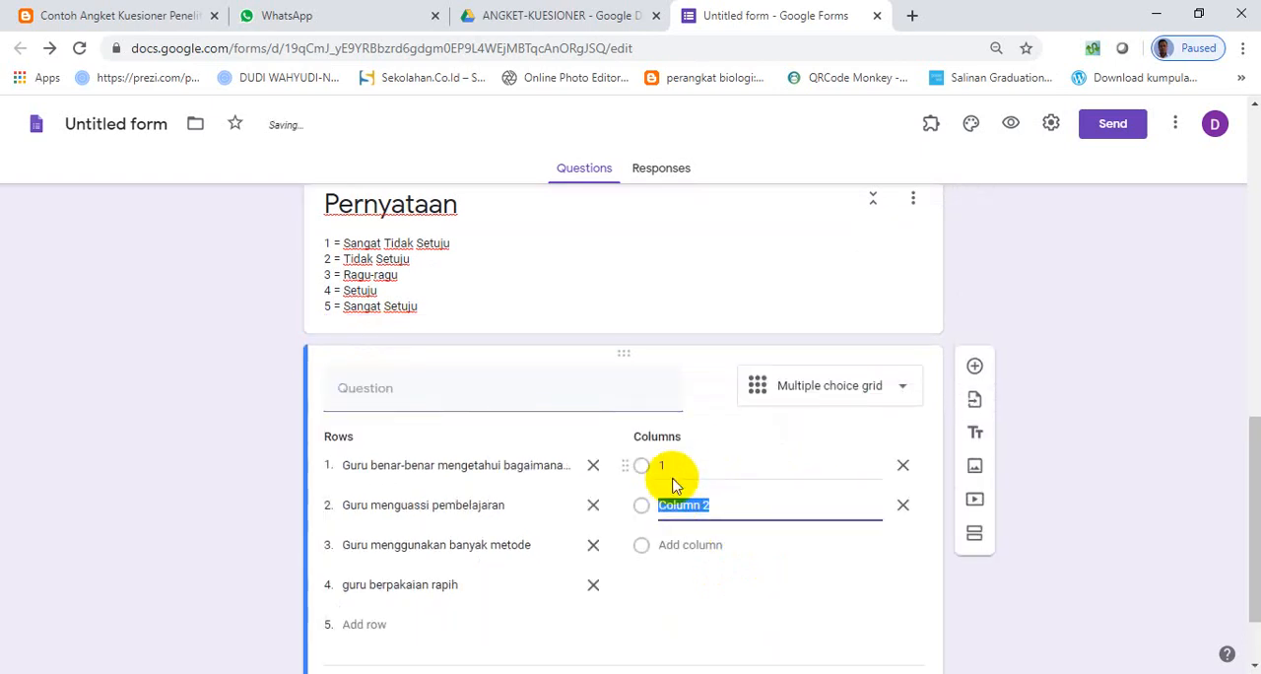
click(675, 471)
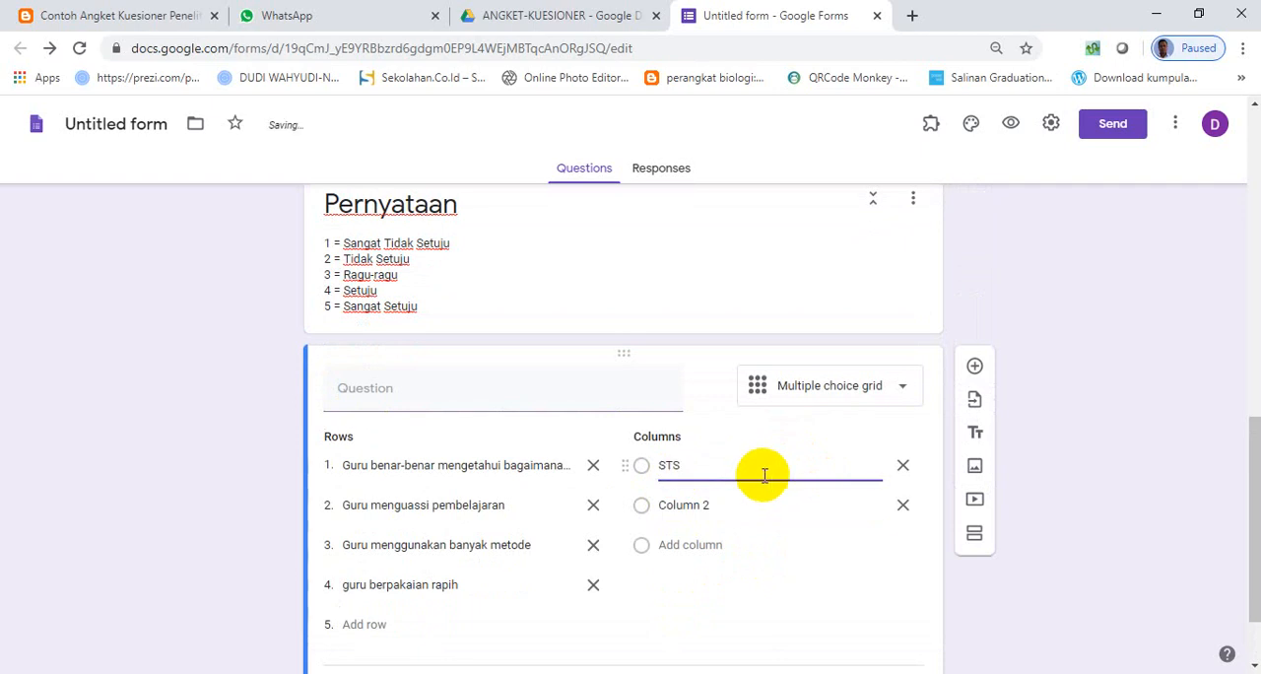
text(STS)
- Append the abbreviations (STS), (TS), (R), (S) and (SS) to the five answer options in the Pernyataan description
click(473, 253)
click(476, 252)
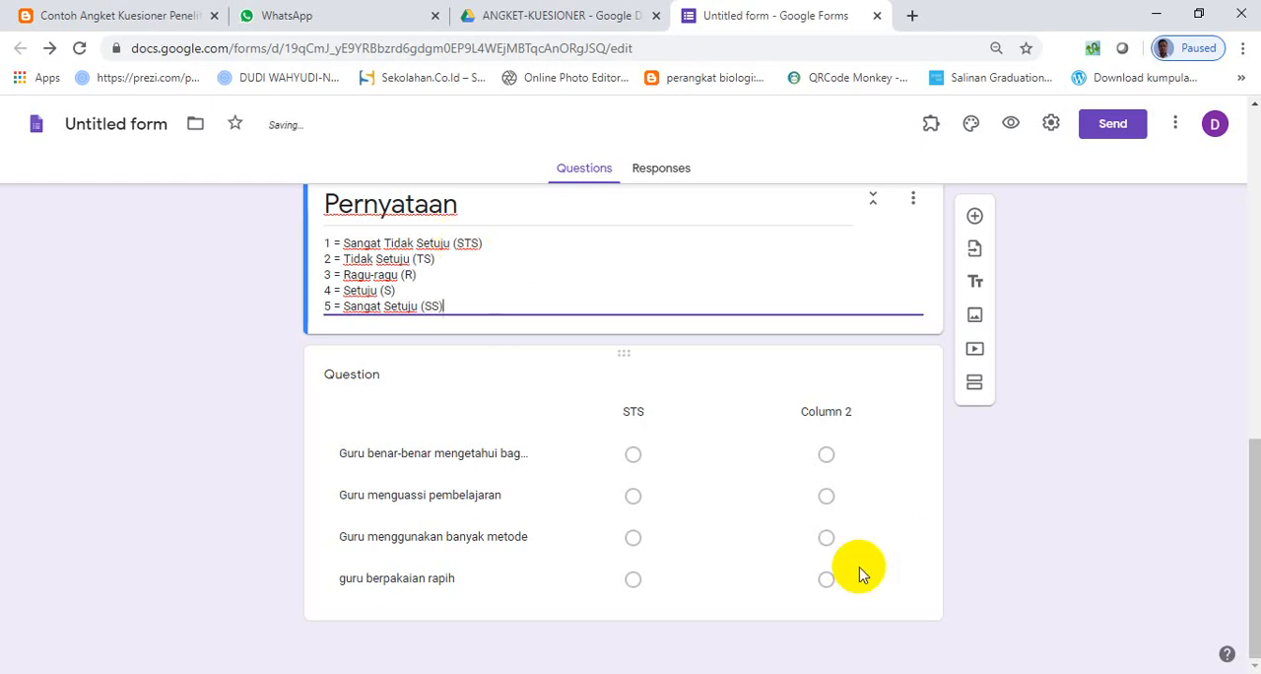
- Label the grid's second column "TS"
click(633, 461)
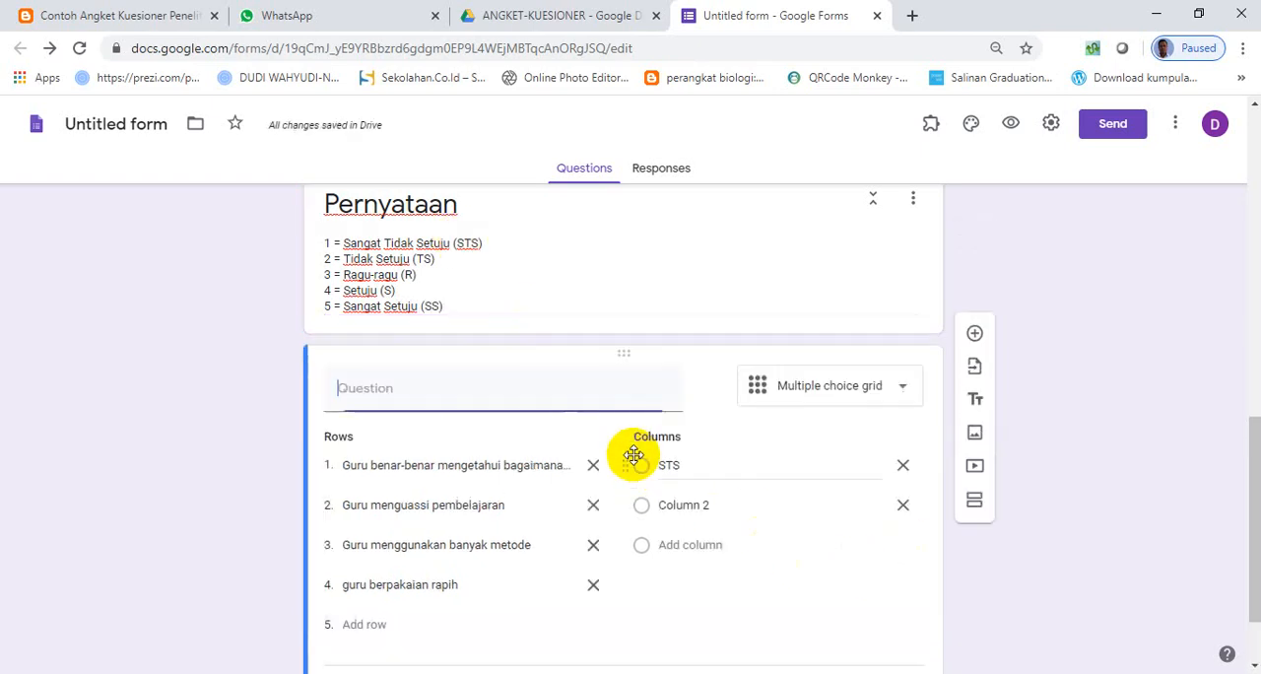
click(724, 509)
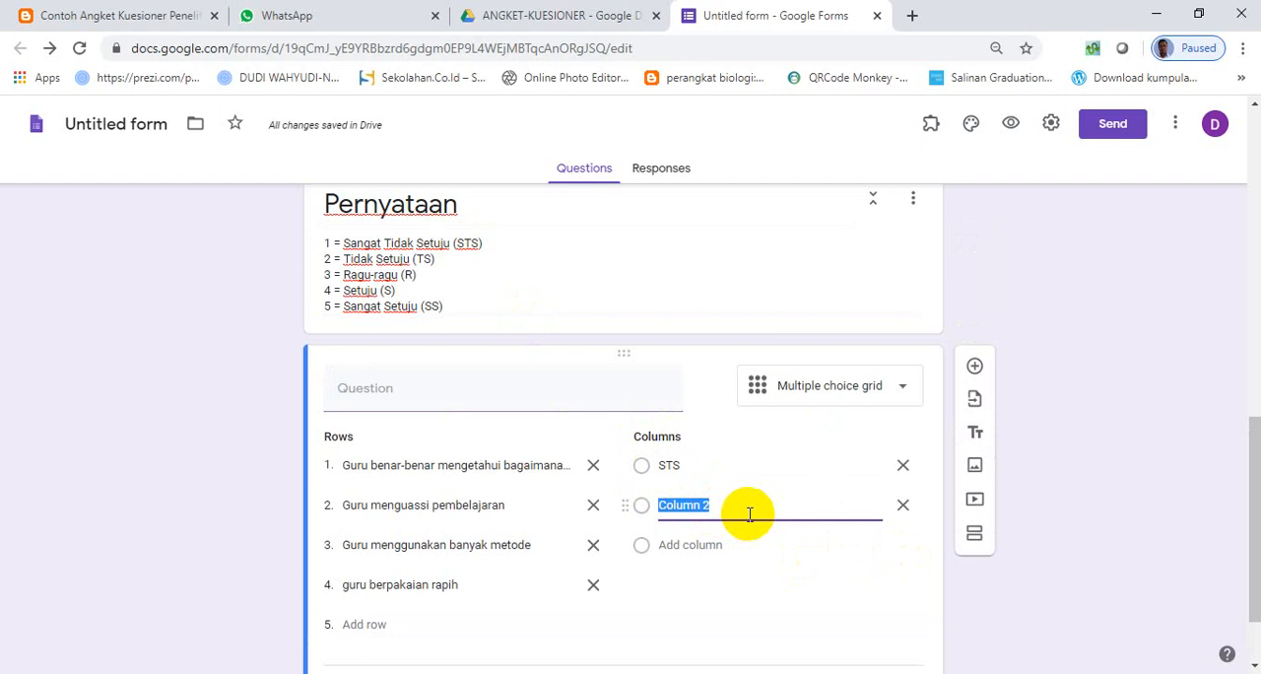
text(TS)
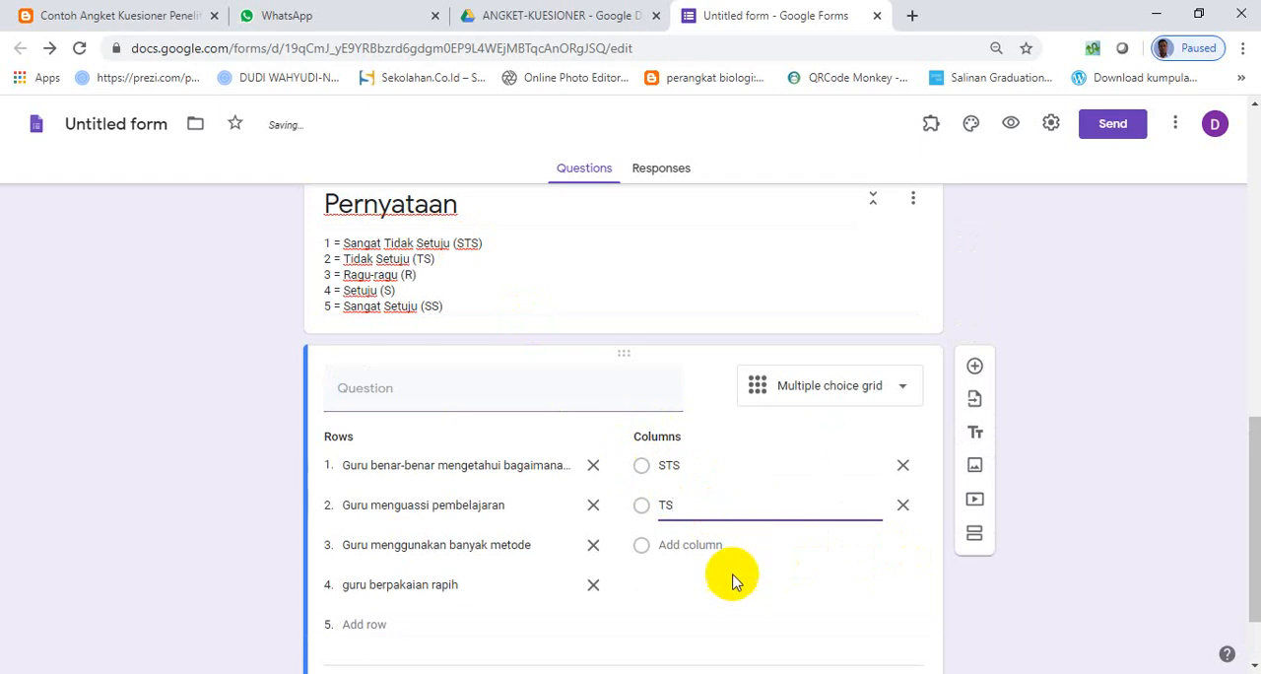
- Add the columns "R" and "SS" to the multiple choice grid and require a response in each row
click(689, 545)
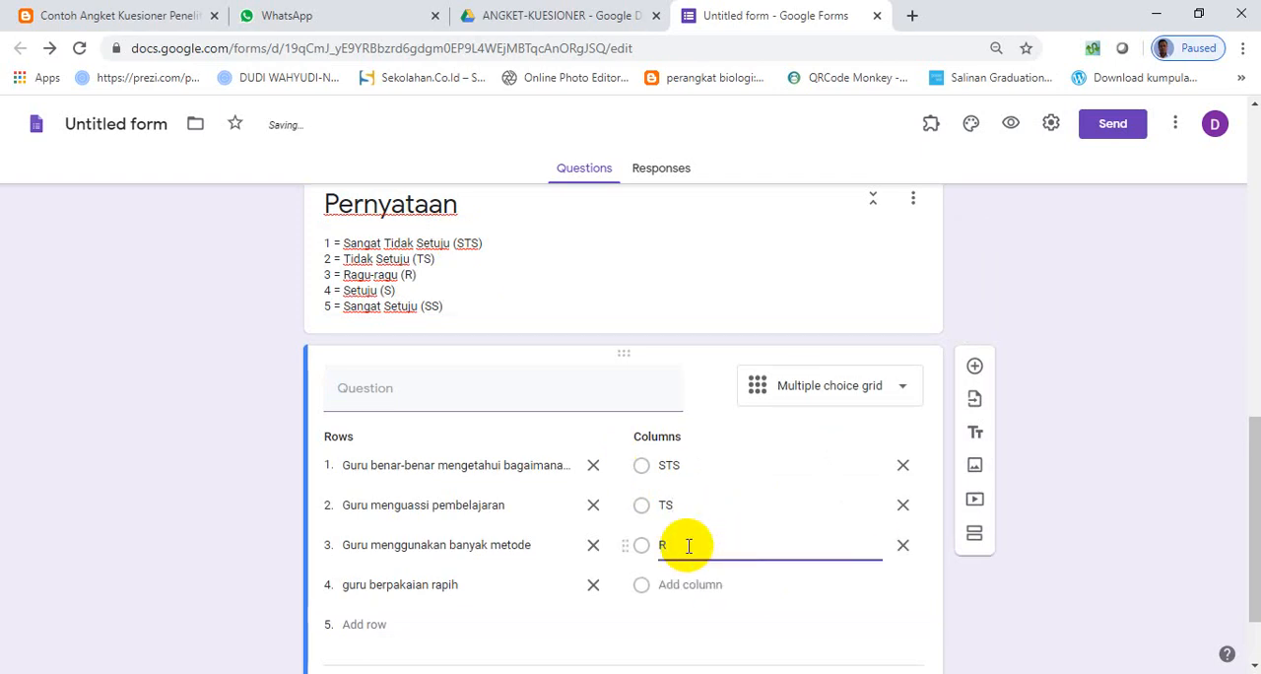
click(689, 585)
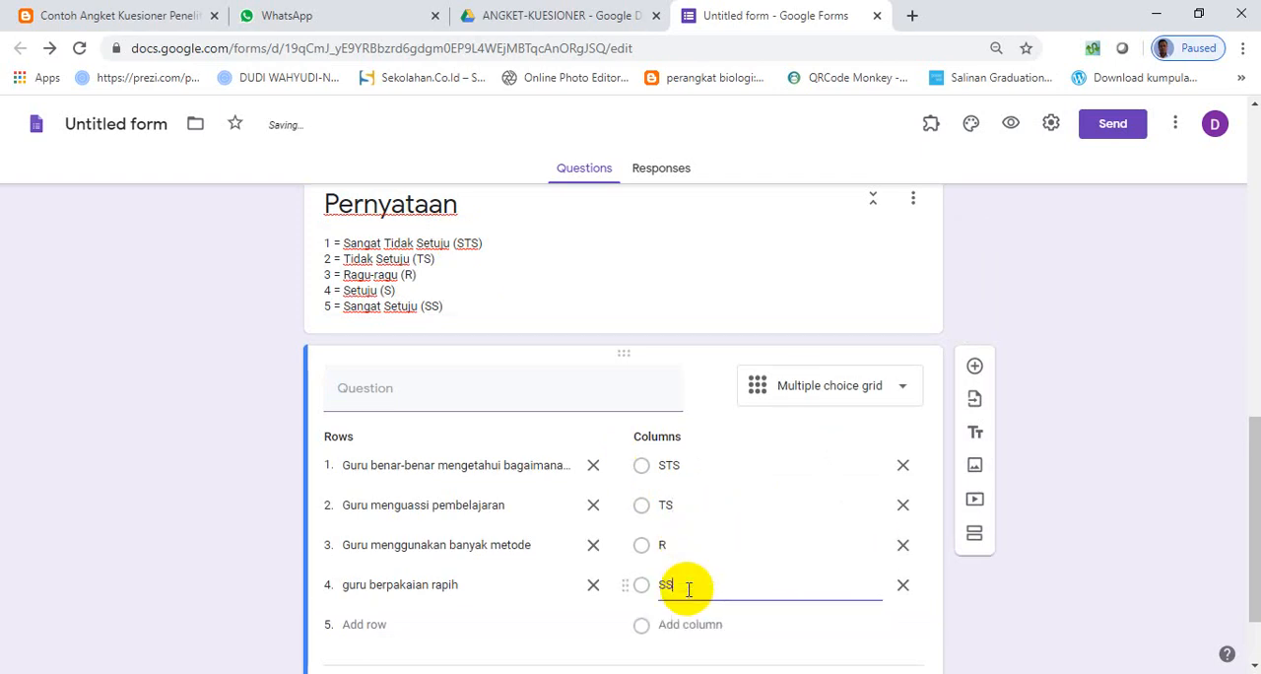
scroll(676, 583, down, 1)
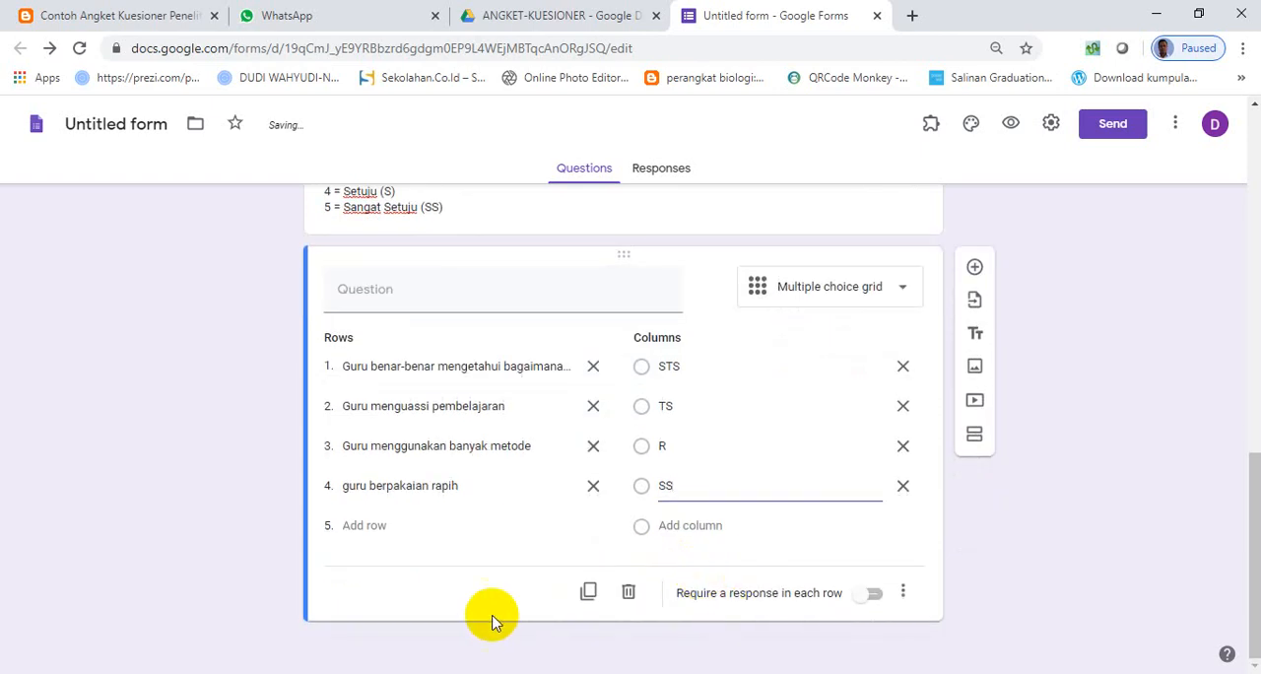
click(875, 596)
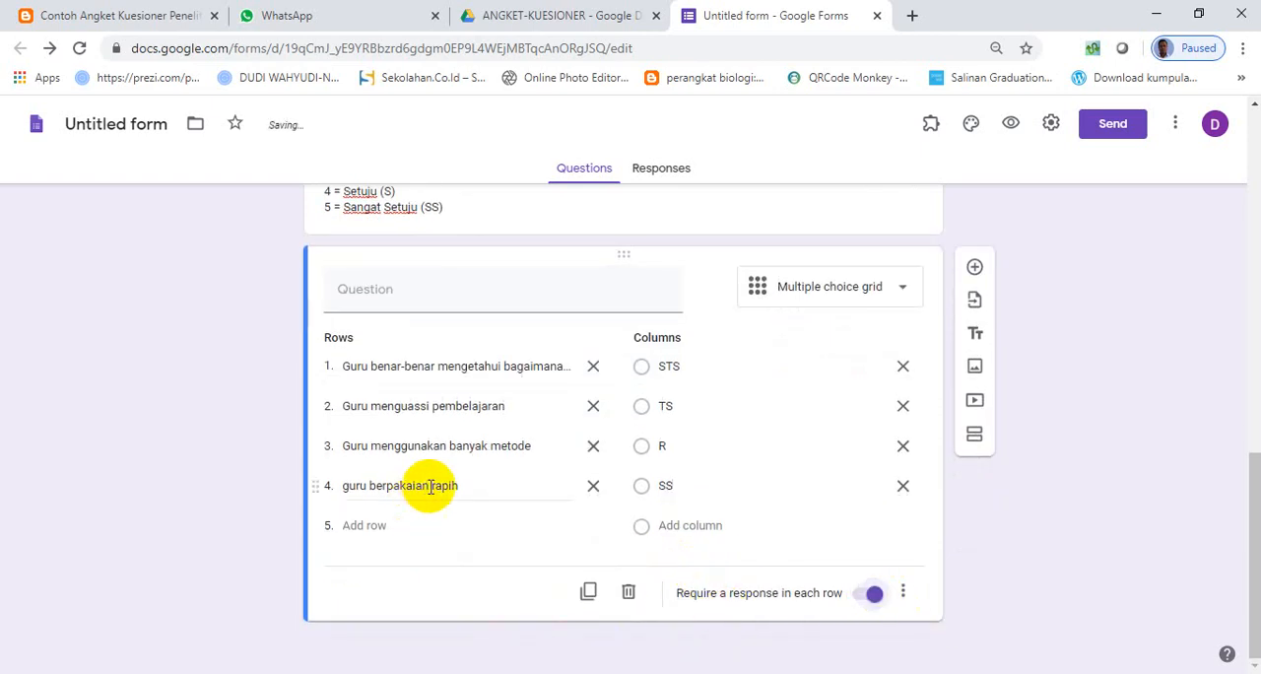
- Extend the second section's title to "Pernyataan SKala Likert"
scroll(430, 485, up, 6)
scroll(422, 464, down, 4)
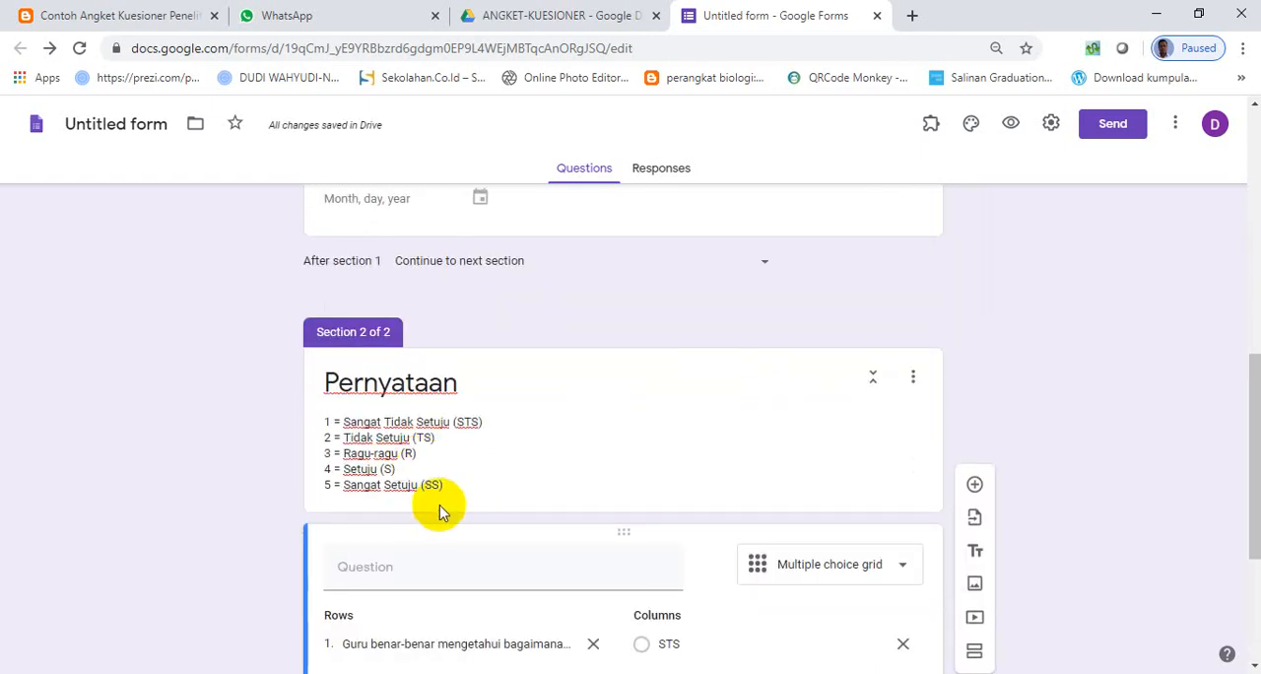
click(483, 391)
click(491, 390)
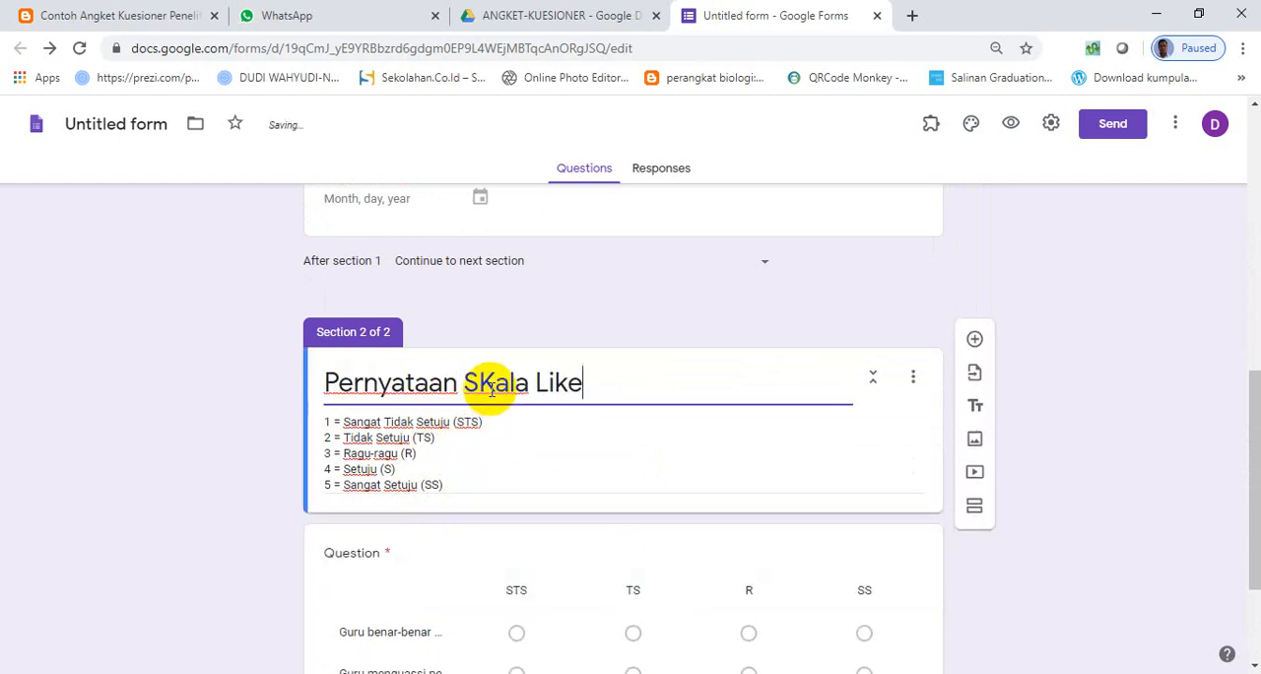
- Duplicate the multiple choice grid question with the teacher statements
scroll(614, 488, down, 2)
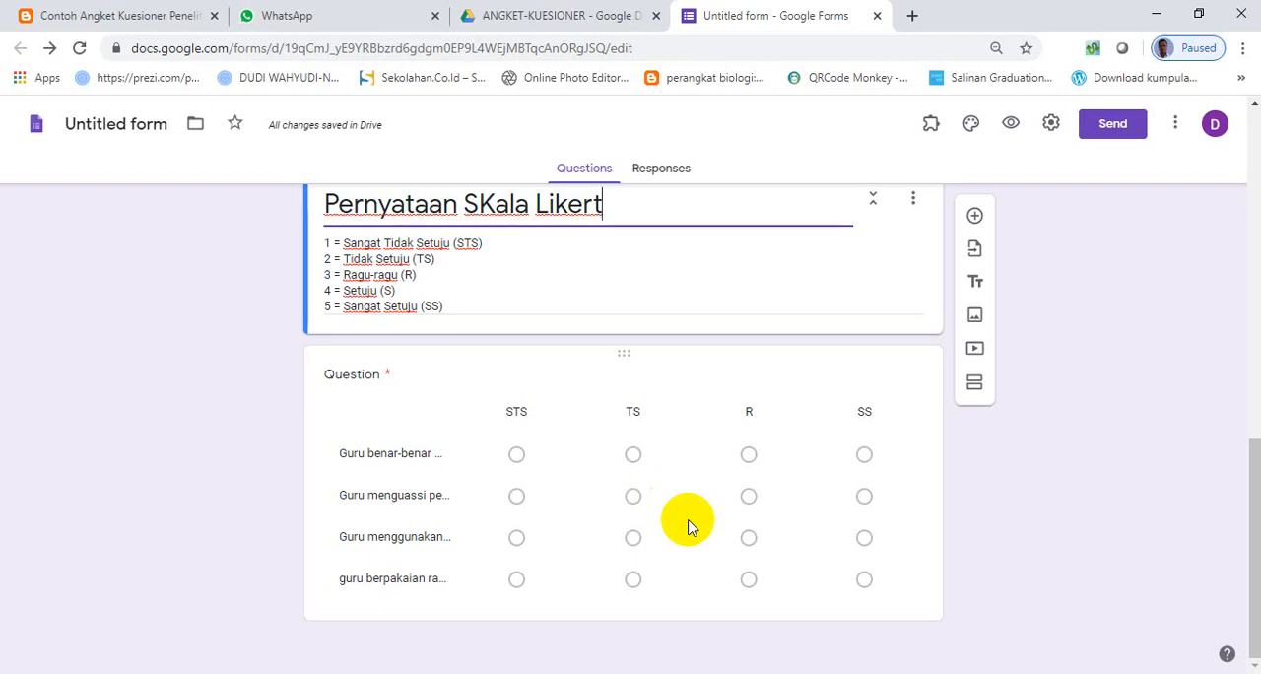
click(498, 578)
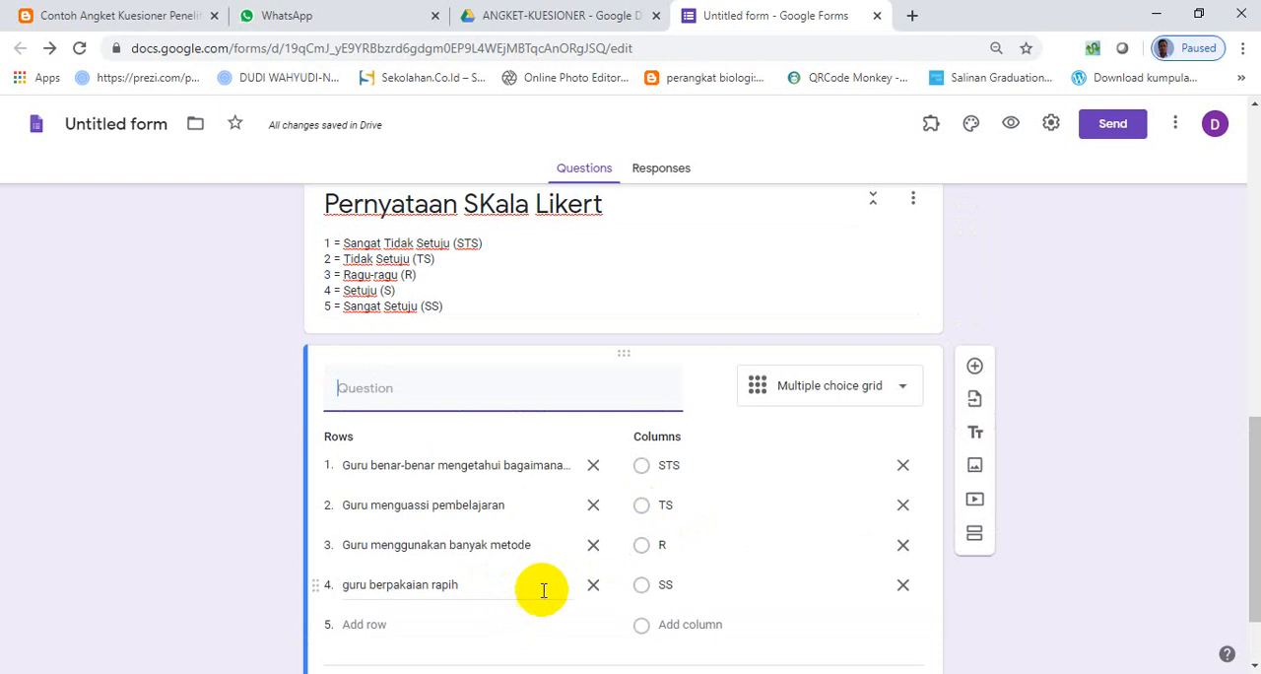
click(588, 592)
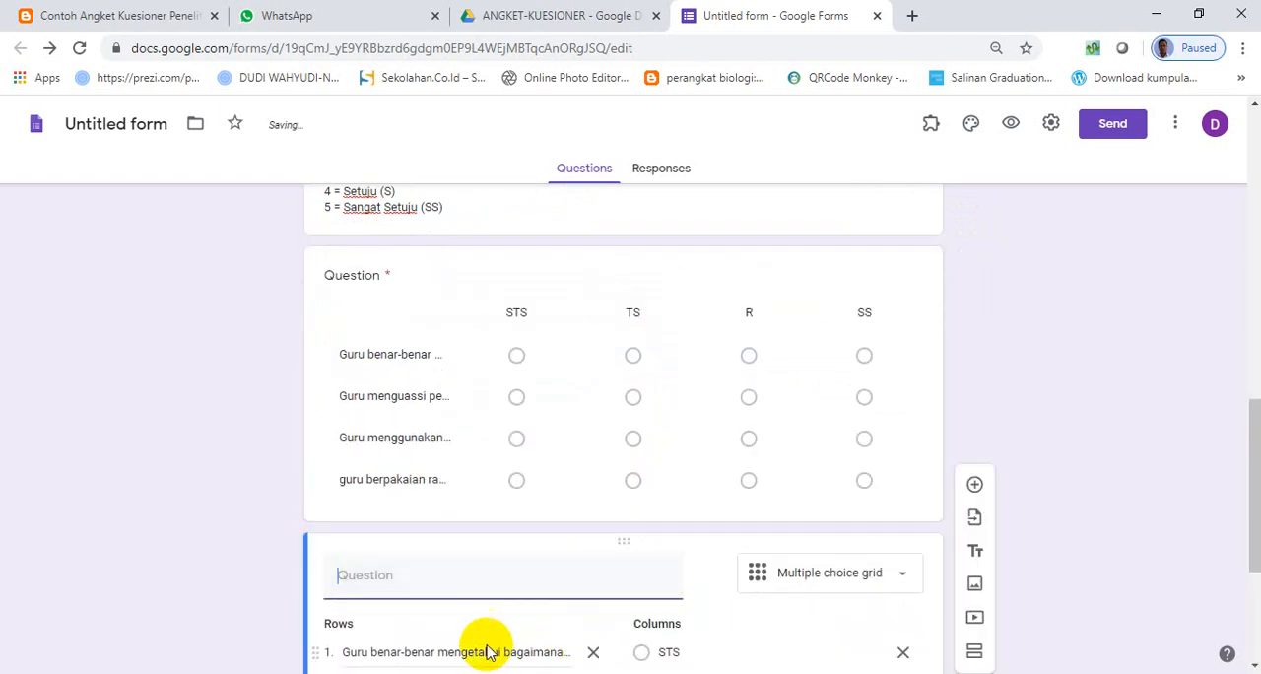
- Switch the duplicated grid question to Checkbox grid and back to Multiple choice grid
click(893, 581)
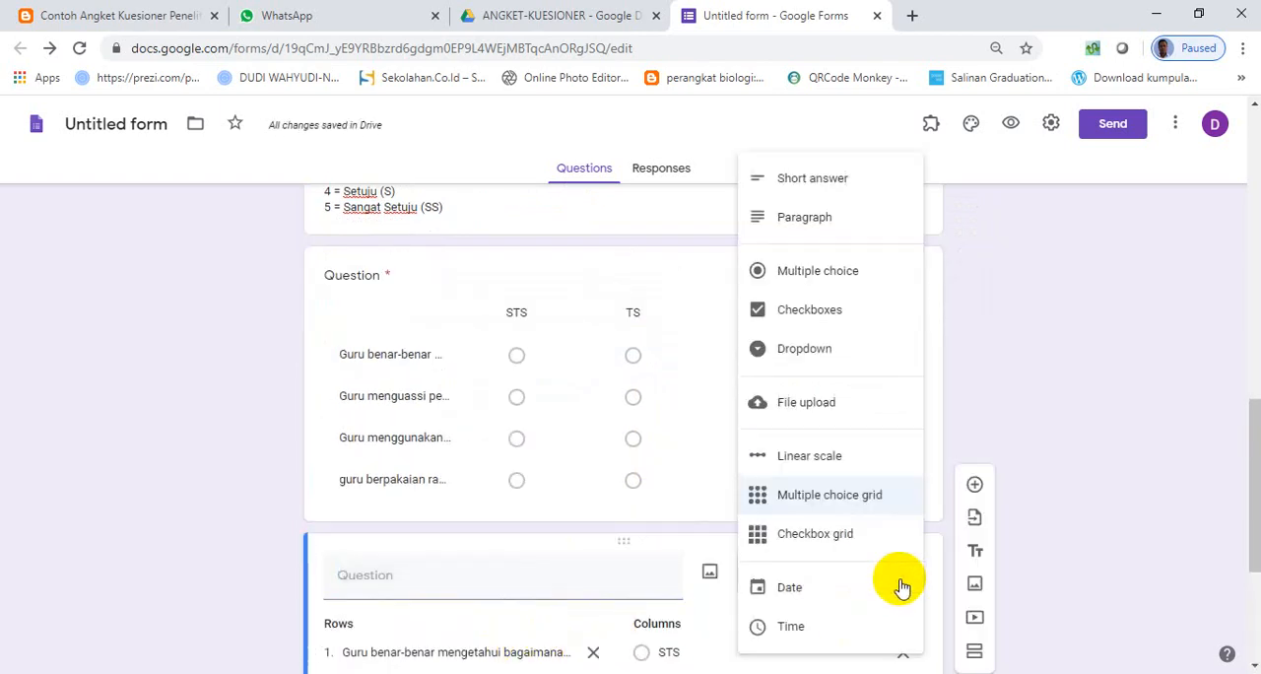
click(843, 548)
scroll(670, 584, down, 2)
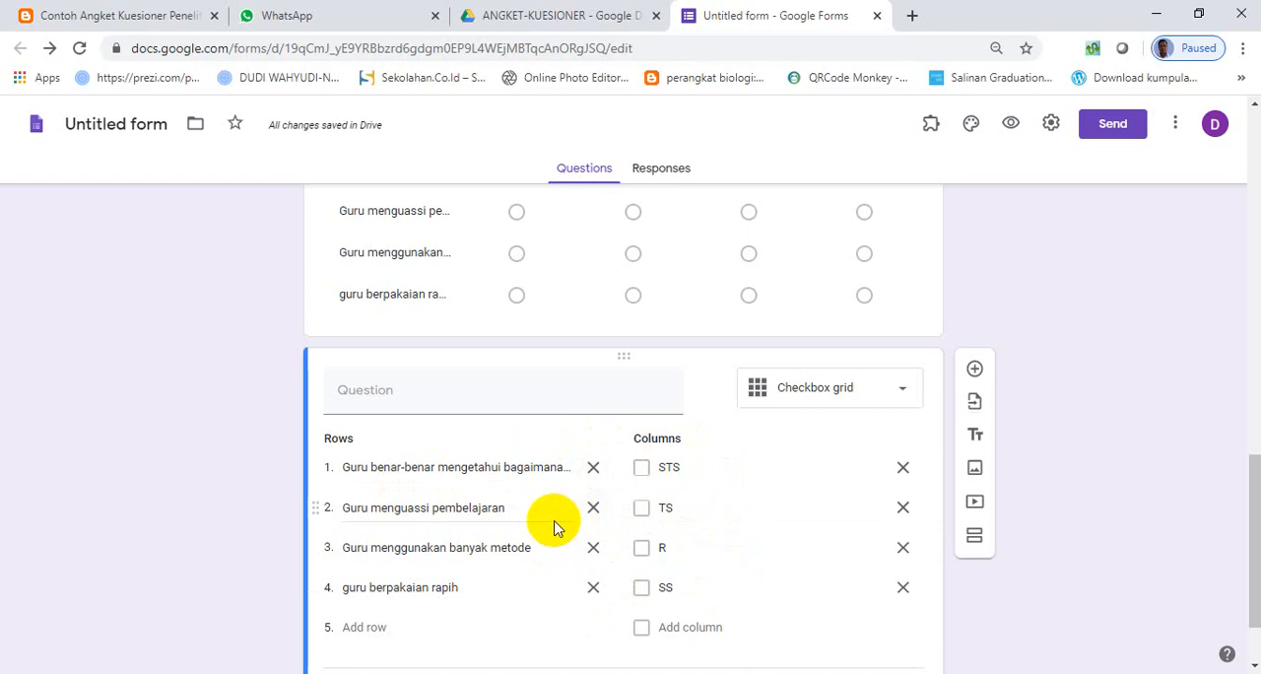
click(896, 394)
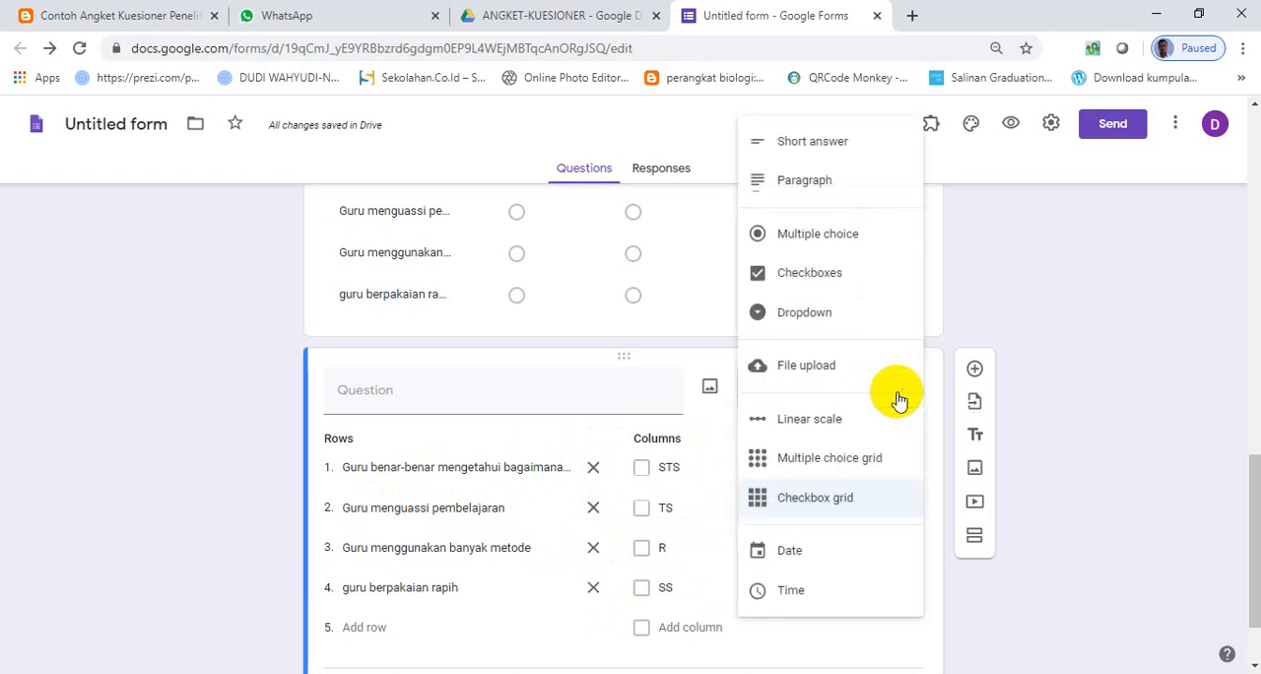
click(843, 467)
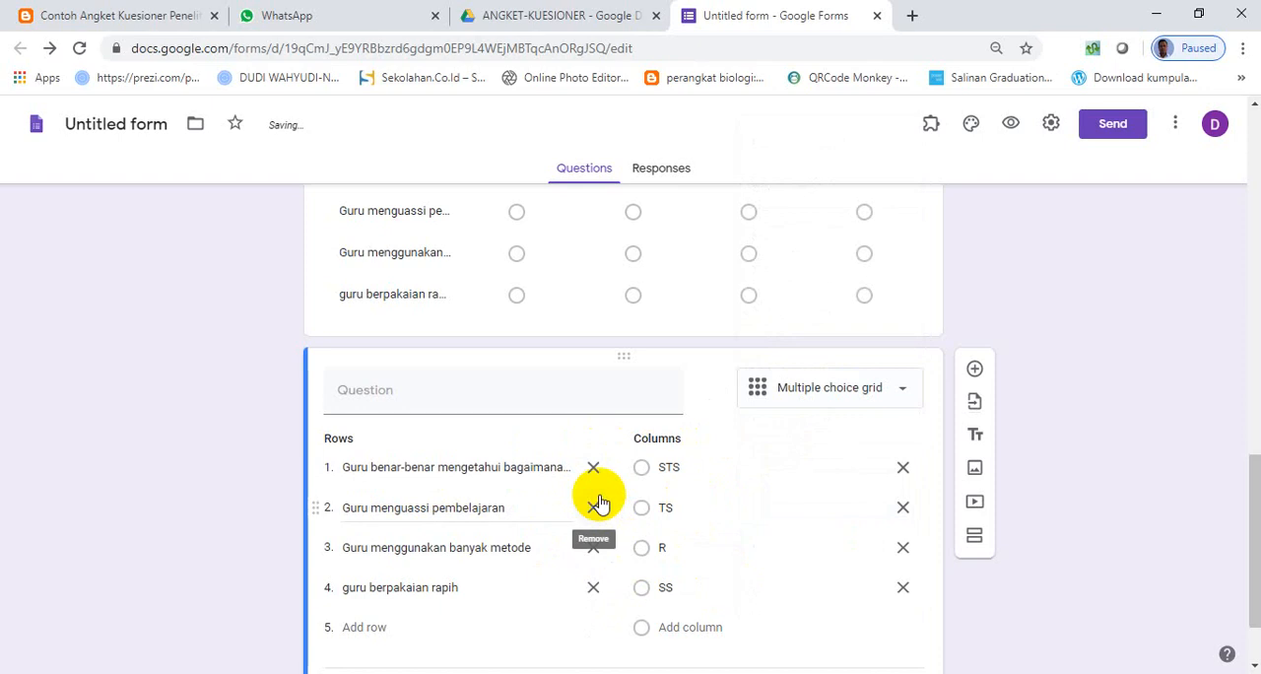
- Add a new section below the duplicated grid question
scroll(599, 504, down, 1)
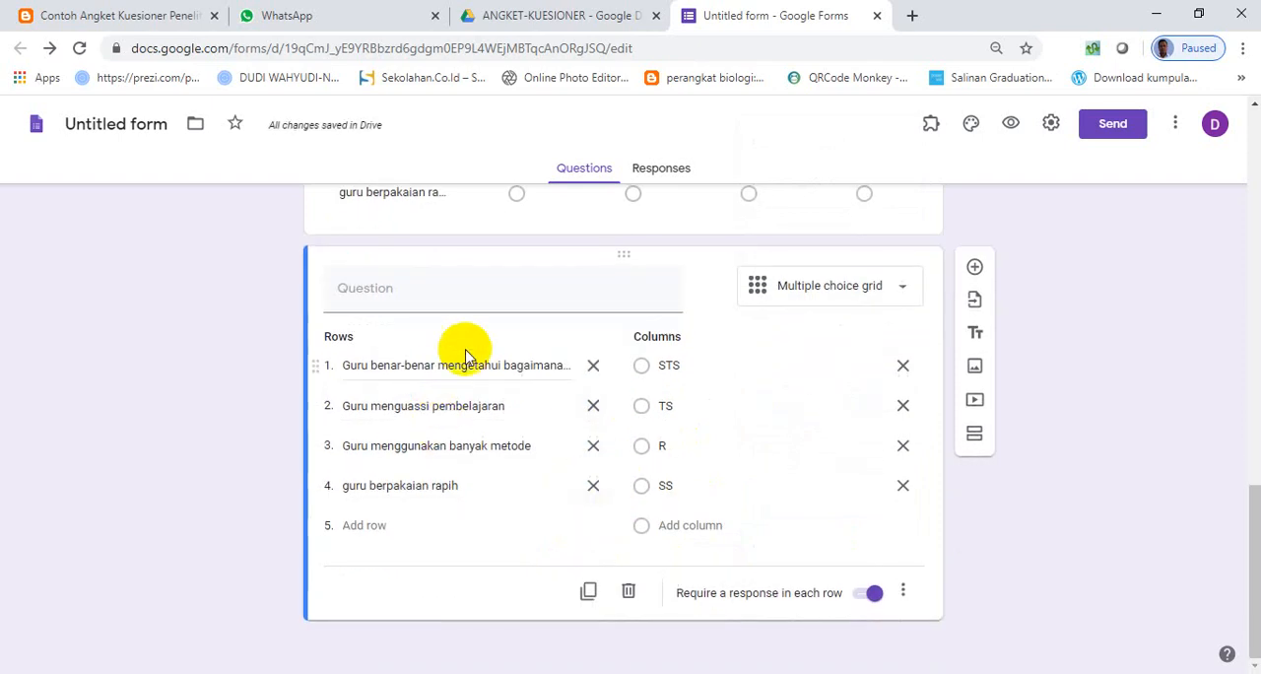
scroll(468, 354, up, 4)
scroll(484, 366, down, 4)
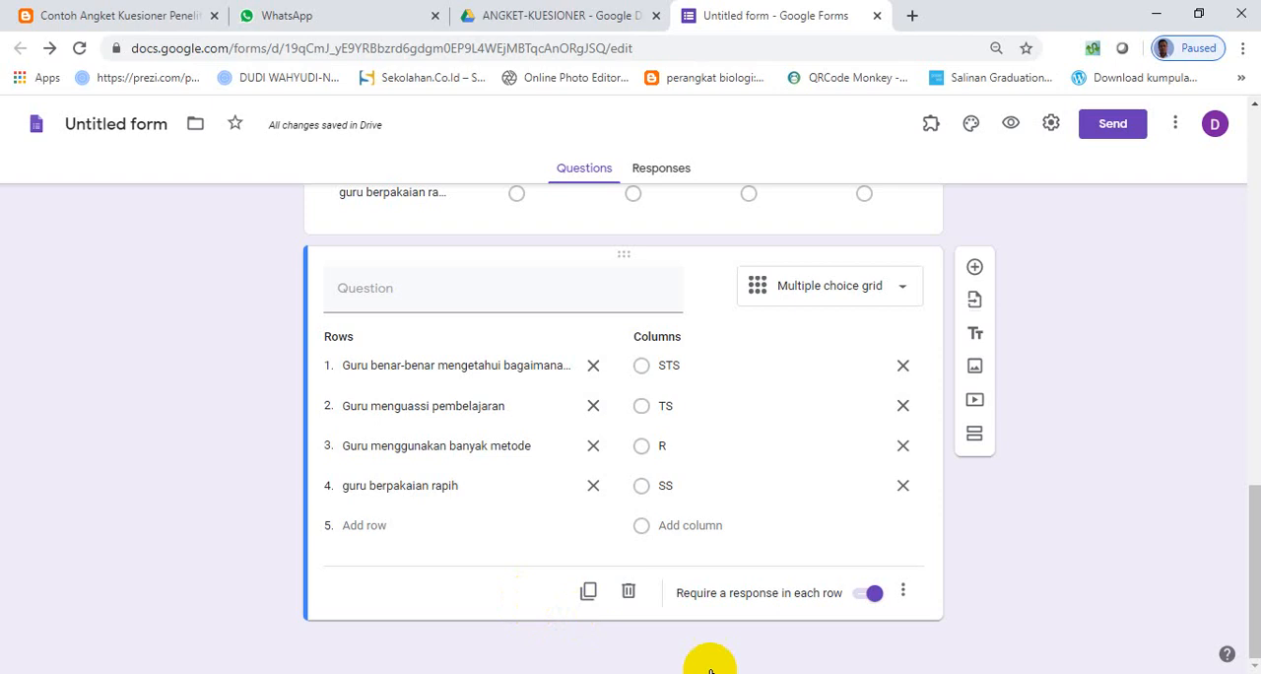
mouse_move(794, 673)
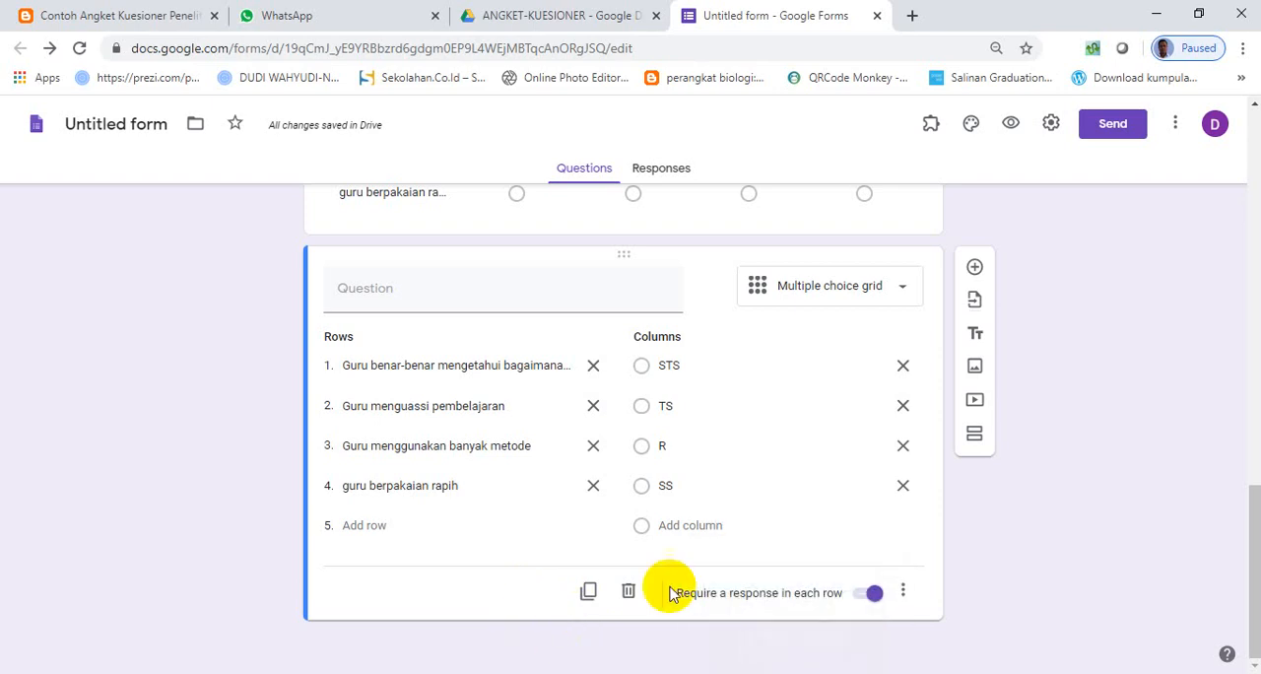
click(974, 435)
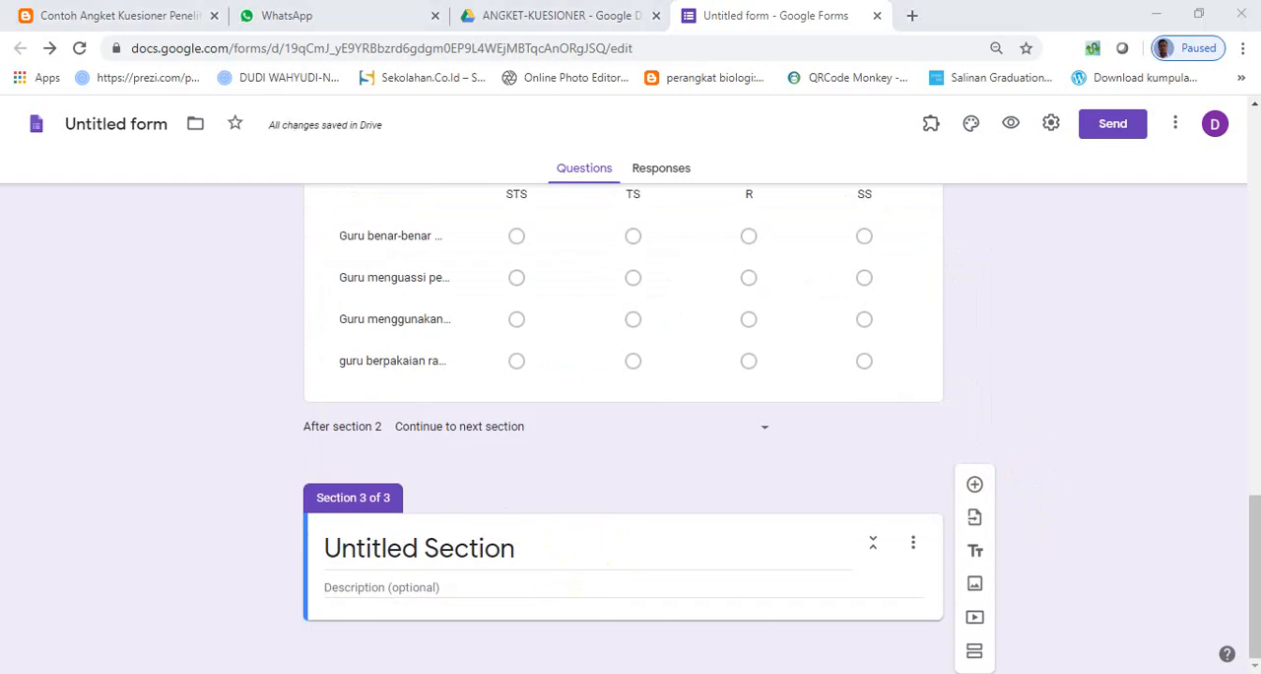
- Copy the heading "ANGKET PERNYATAAN POSITIF DAN NEGATIF" from the Word document into the new section's title
key(alt+Tab)
scroll(527, 523, down, 2)
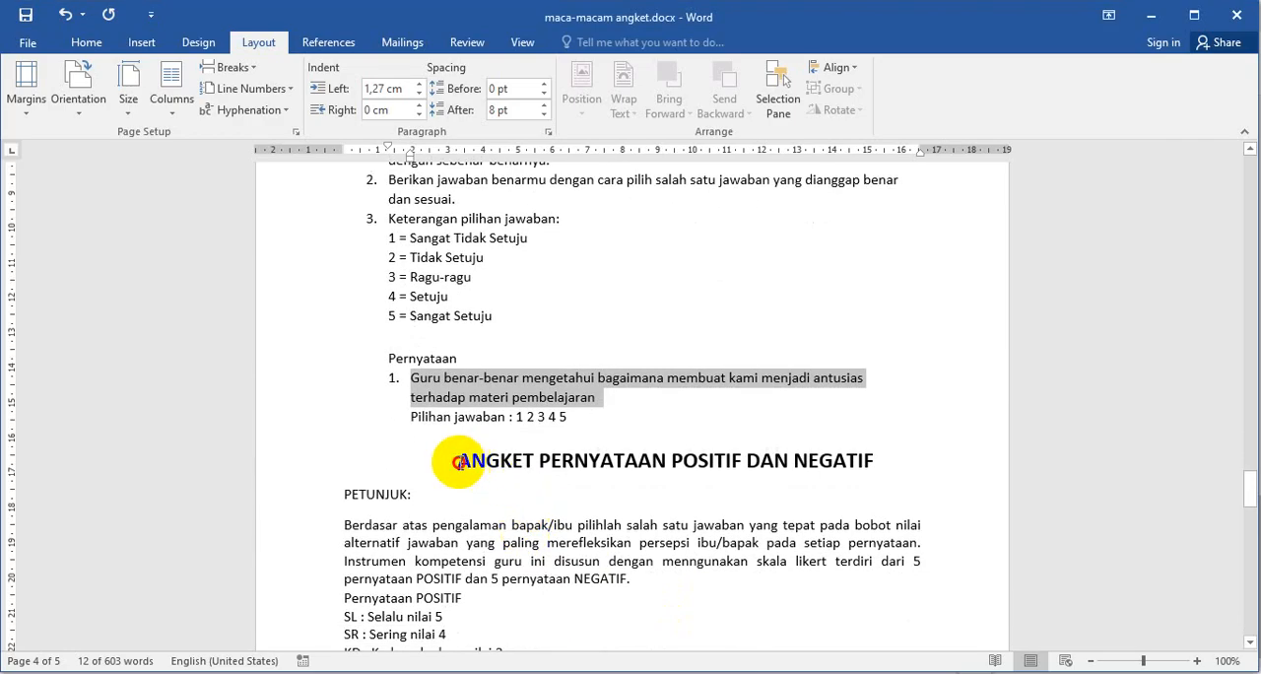
drag(458, 463, 847, 463)
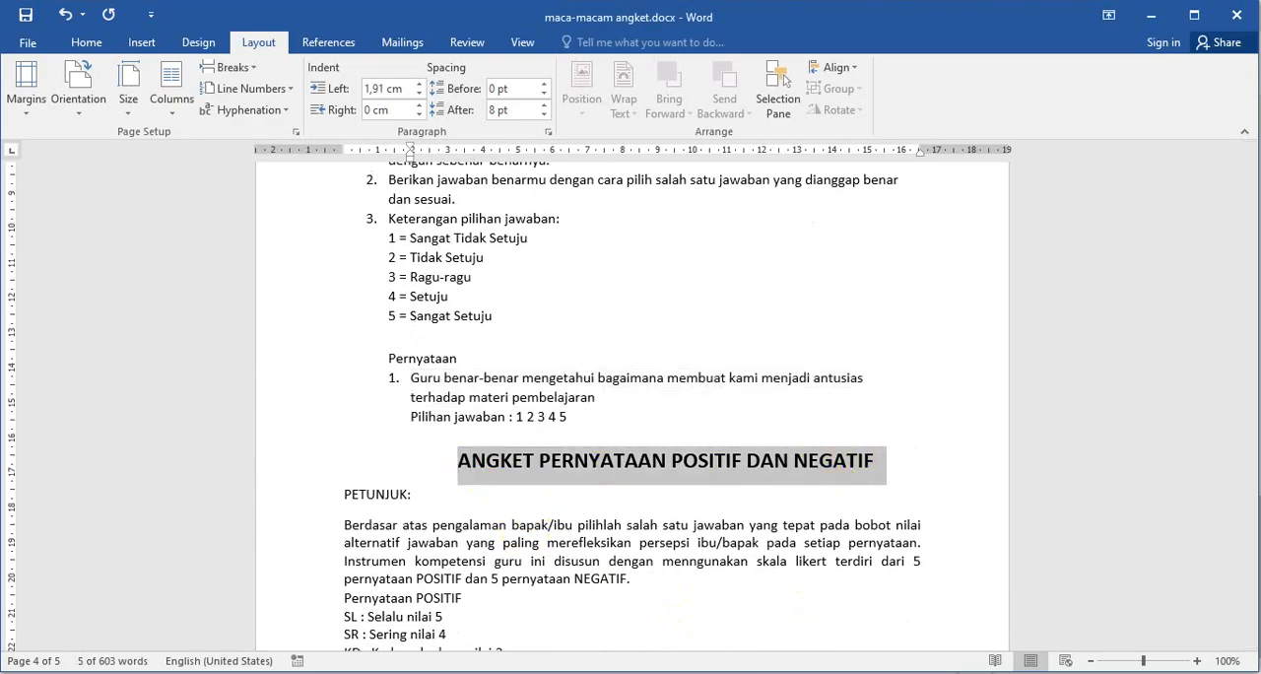
key(ctrl+c)
key(alt+Tab)
click(417, 546)
key(ctrl+v)
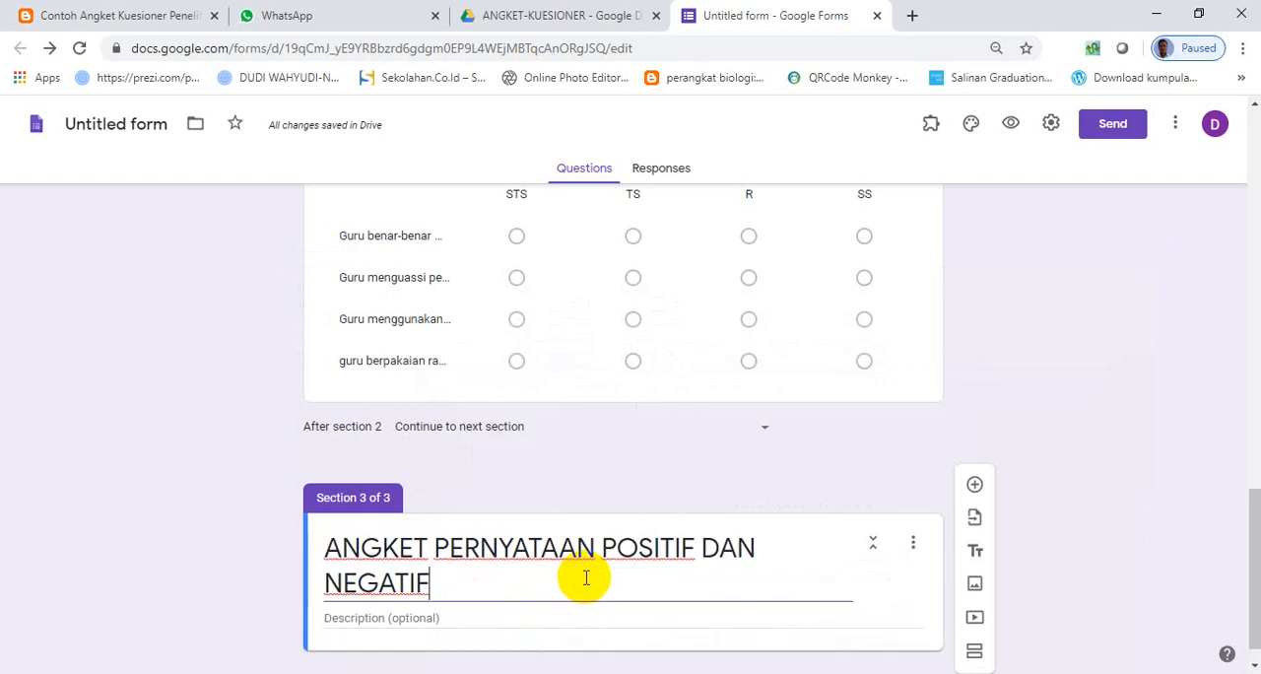
- Copy the Word text from "PETUNJUK:" to the NEGATIF line "TP : tidak Pernah nilai 5" into the third section's description
key(alt+Tab)
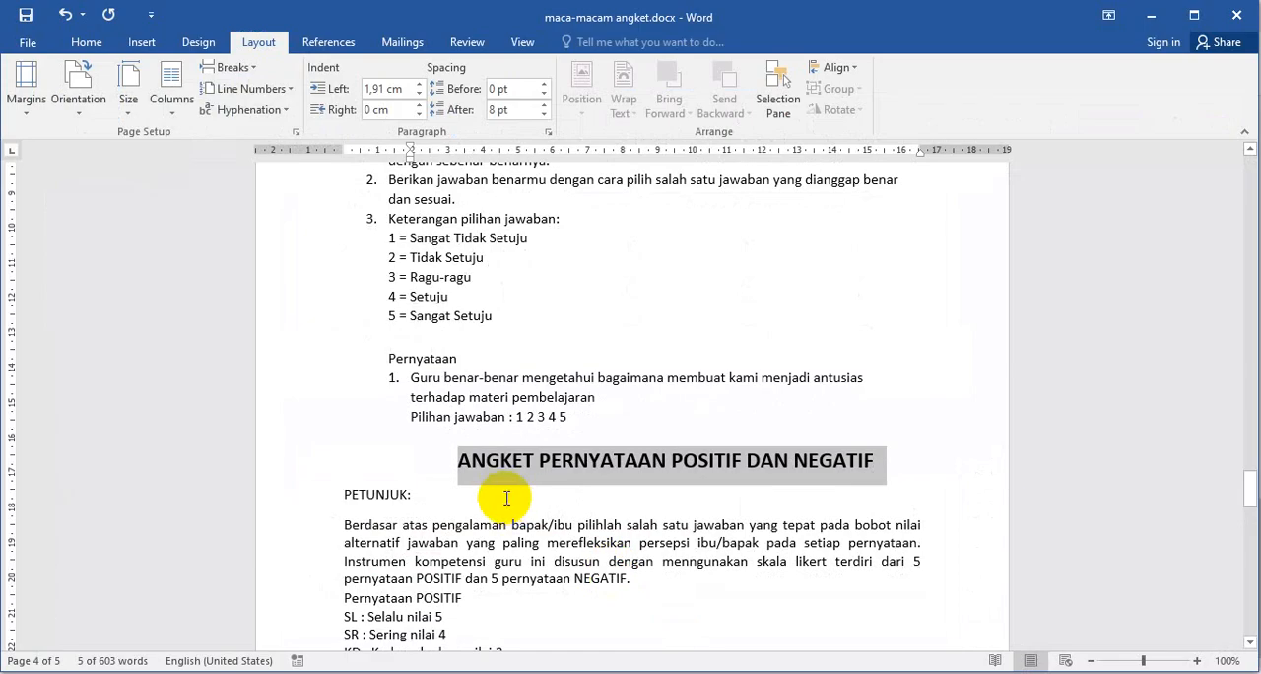
scroll(507, 497, down, 2)
drag(340, 406, 512, 592)
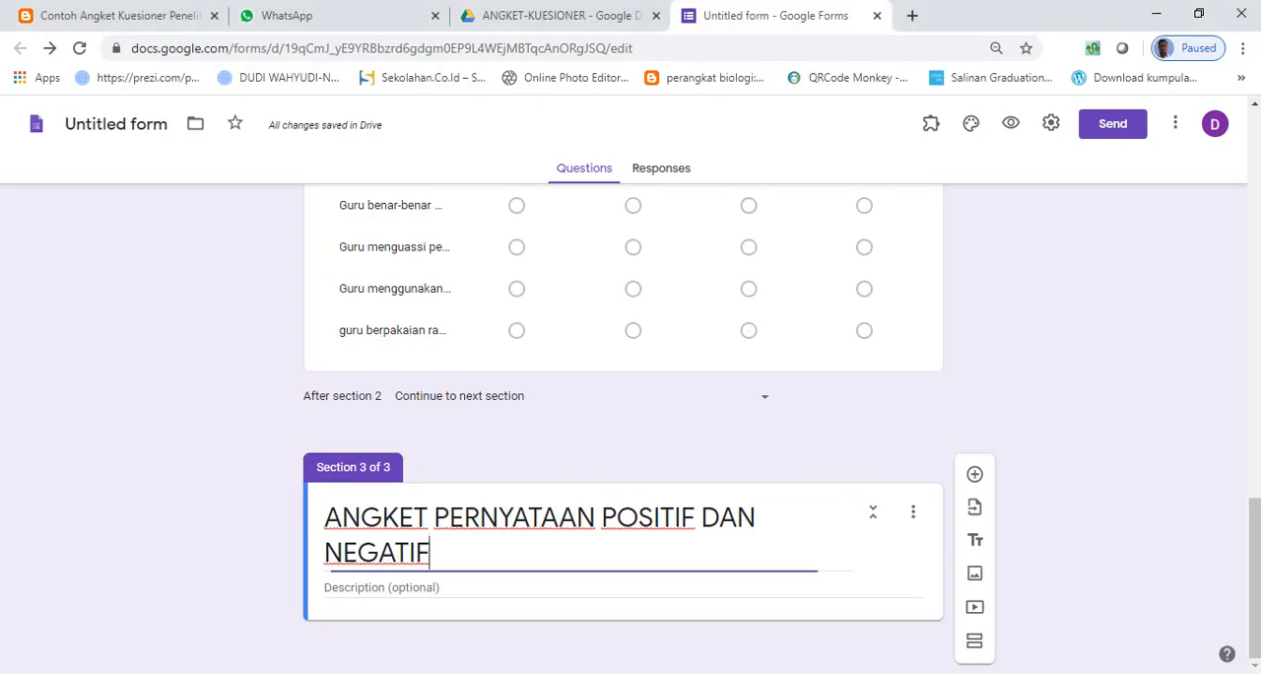
click(417, 585)
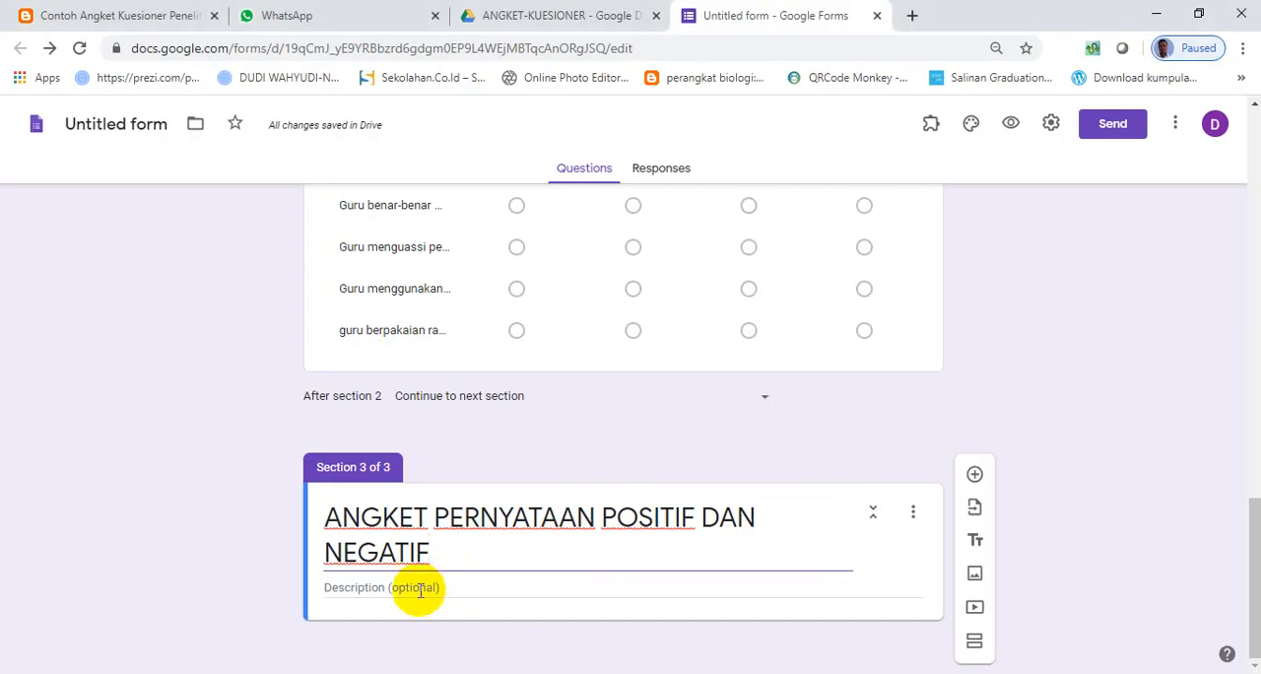
key(ctrl+v)
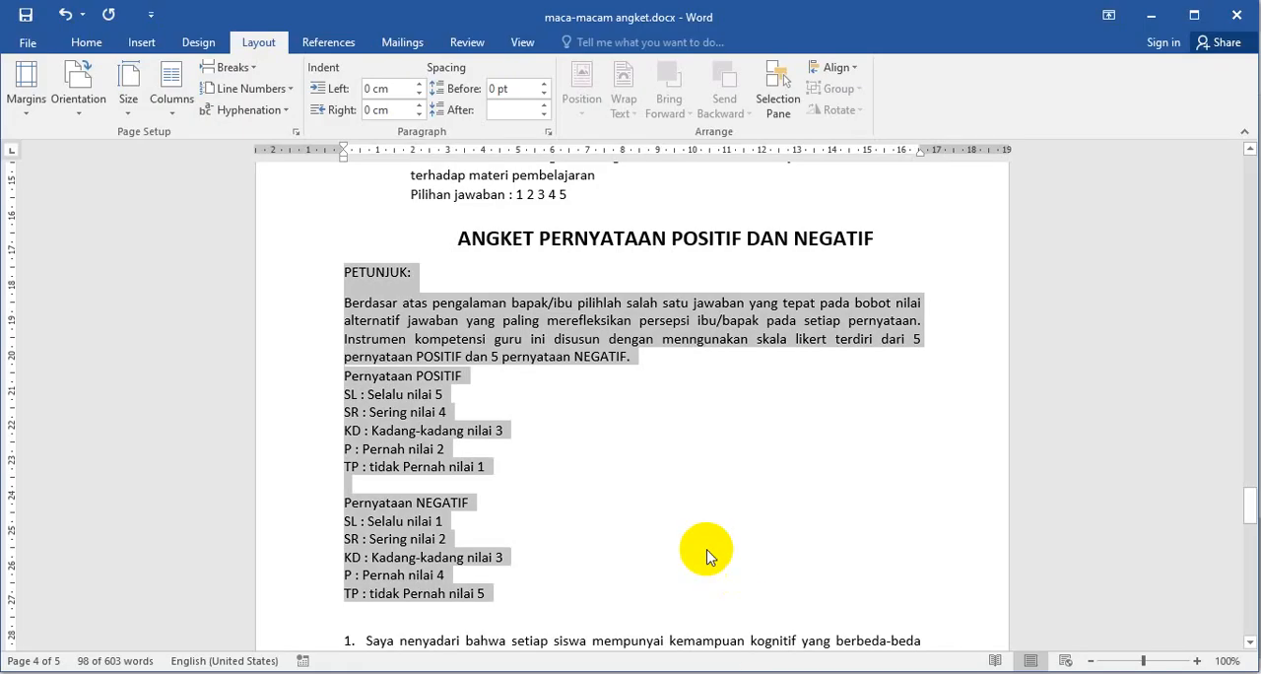
- Add a question to the third section and start its text with "PERNYATAAN POSITIF:"
scroll(706, 557, down, 4)
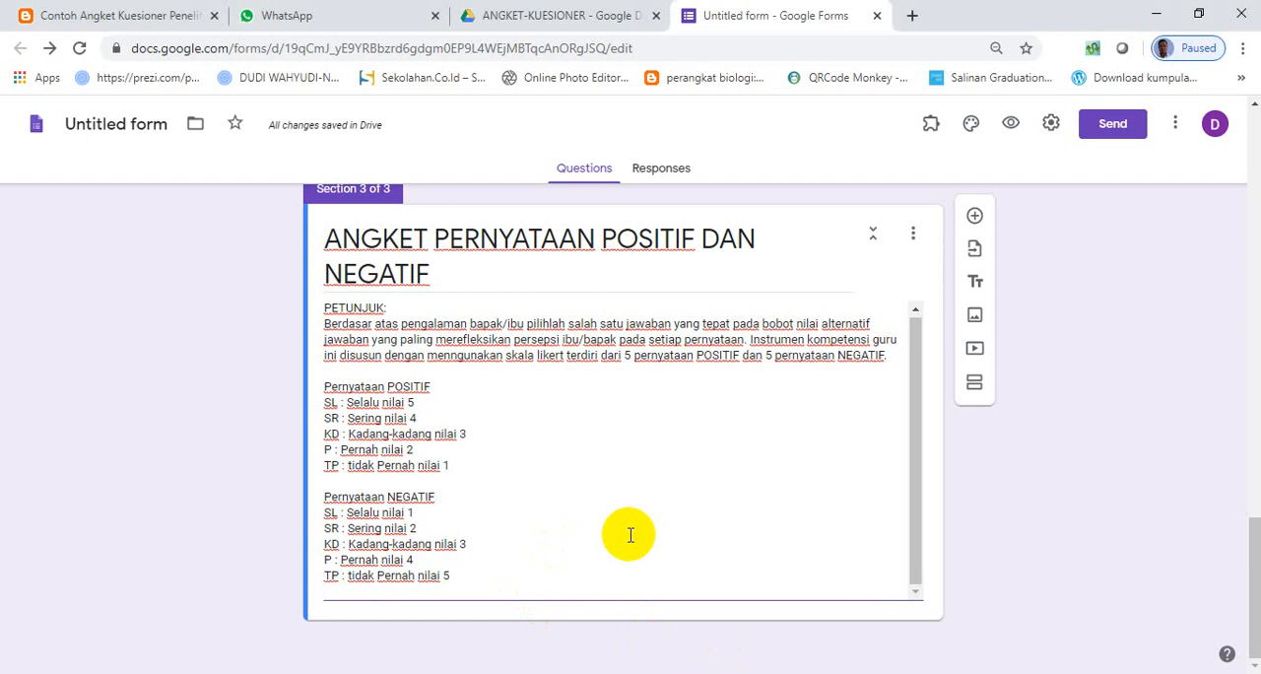
scroll(479, 425, up, 1)
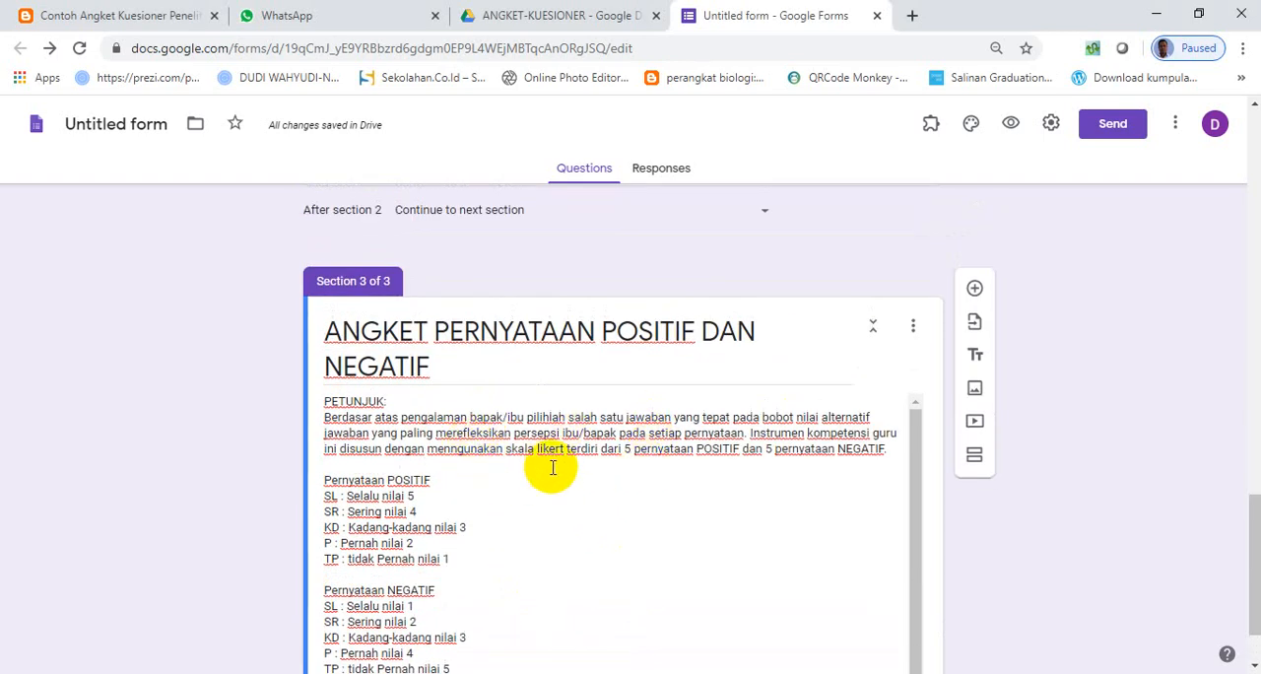
scroll(591, 463, down, 1)
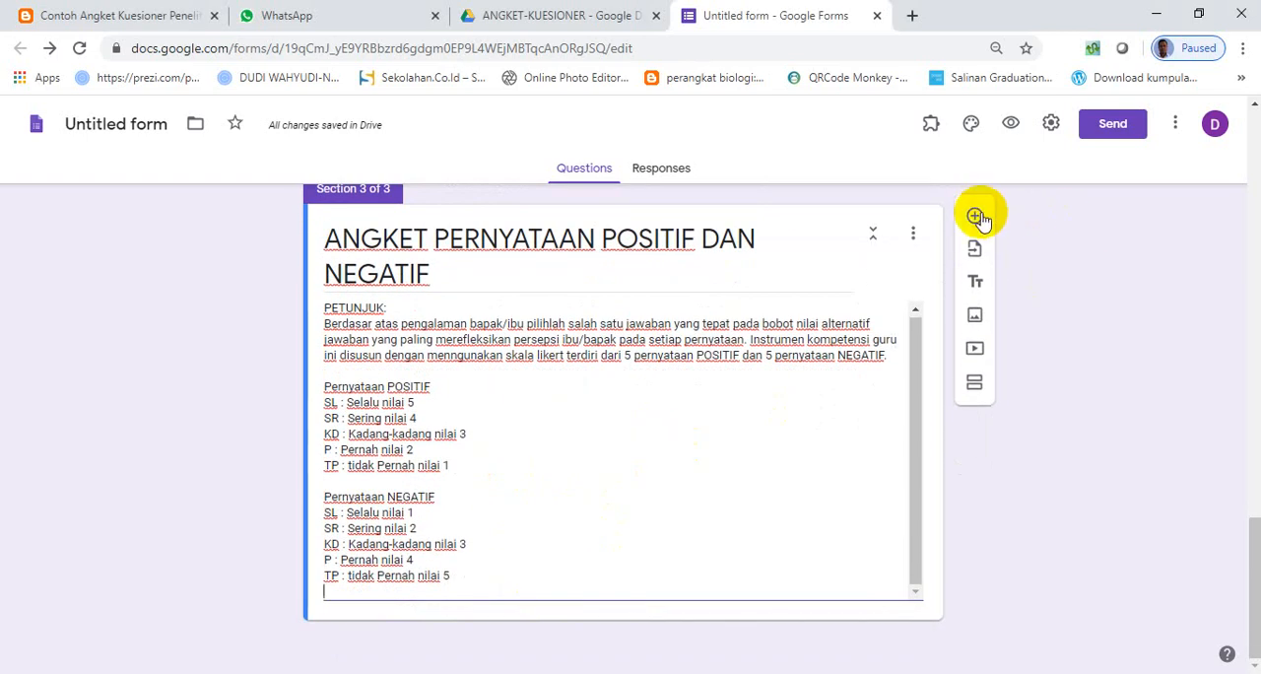
click(975, 216)
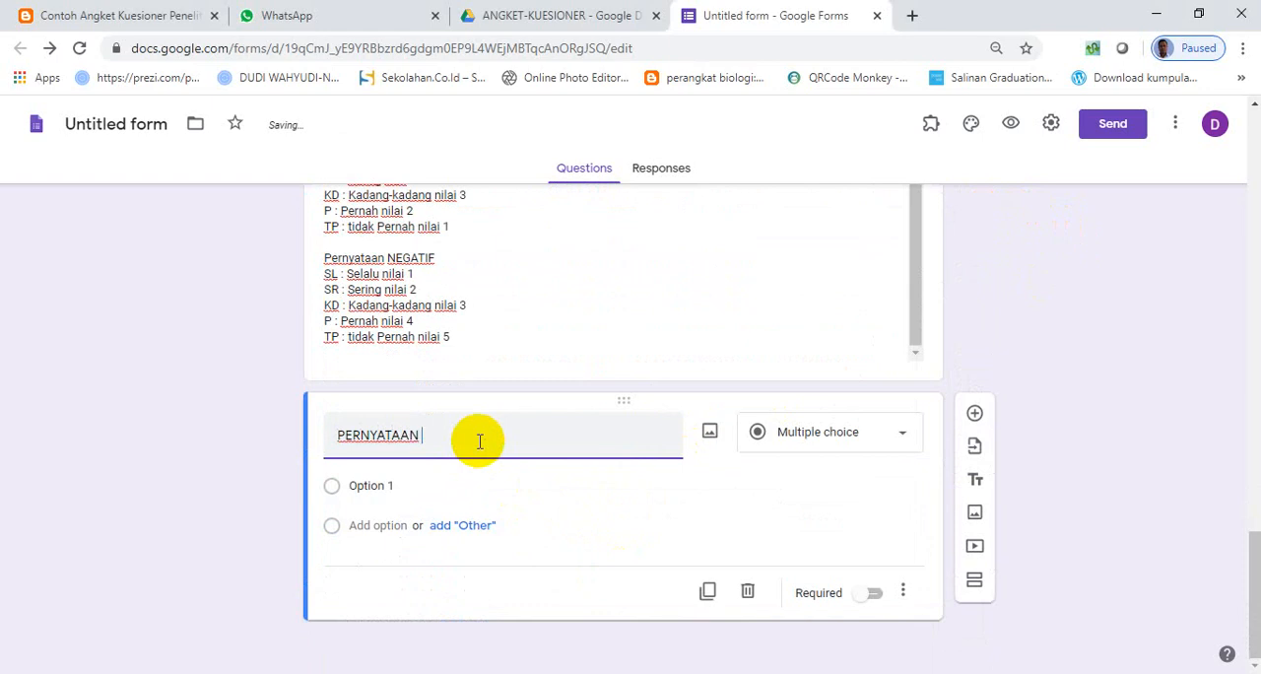
text(PERNYATAAN POSITIF:)
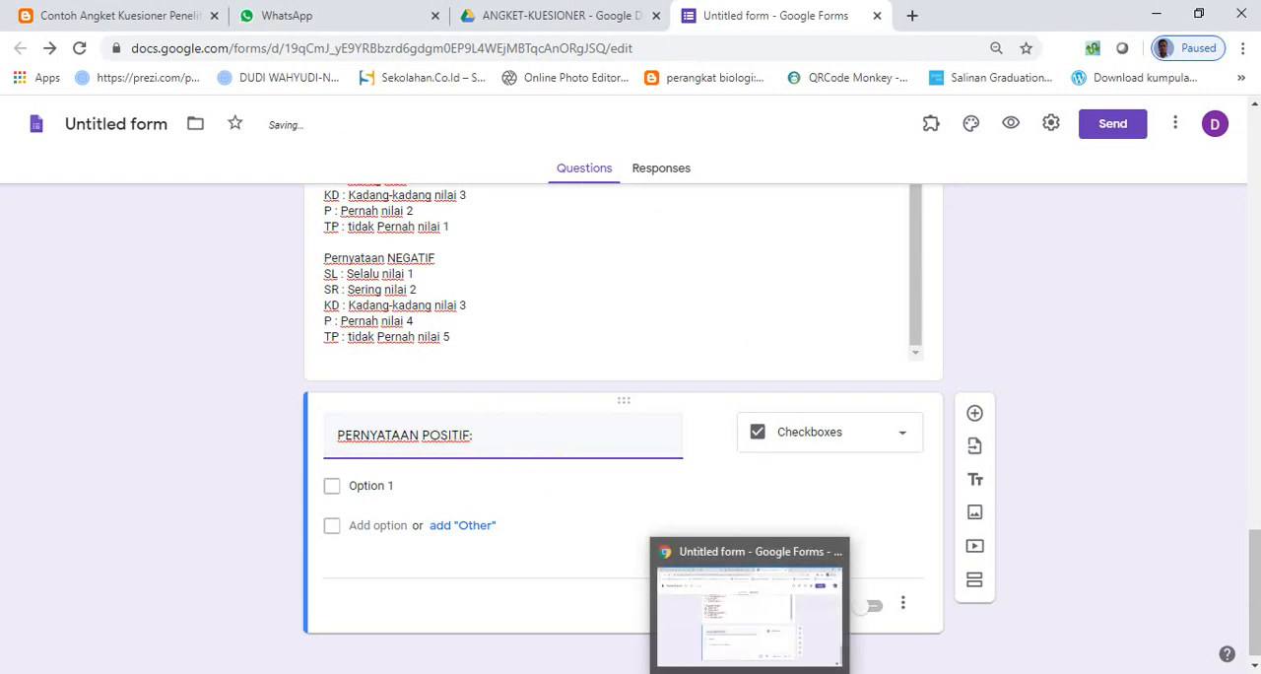
- Copy statement 1, "Saya nenyadari bahwa setiap siswa...", from the Word document into the question text after "PERNYATAAN POSITIF:"
click(749, 672)
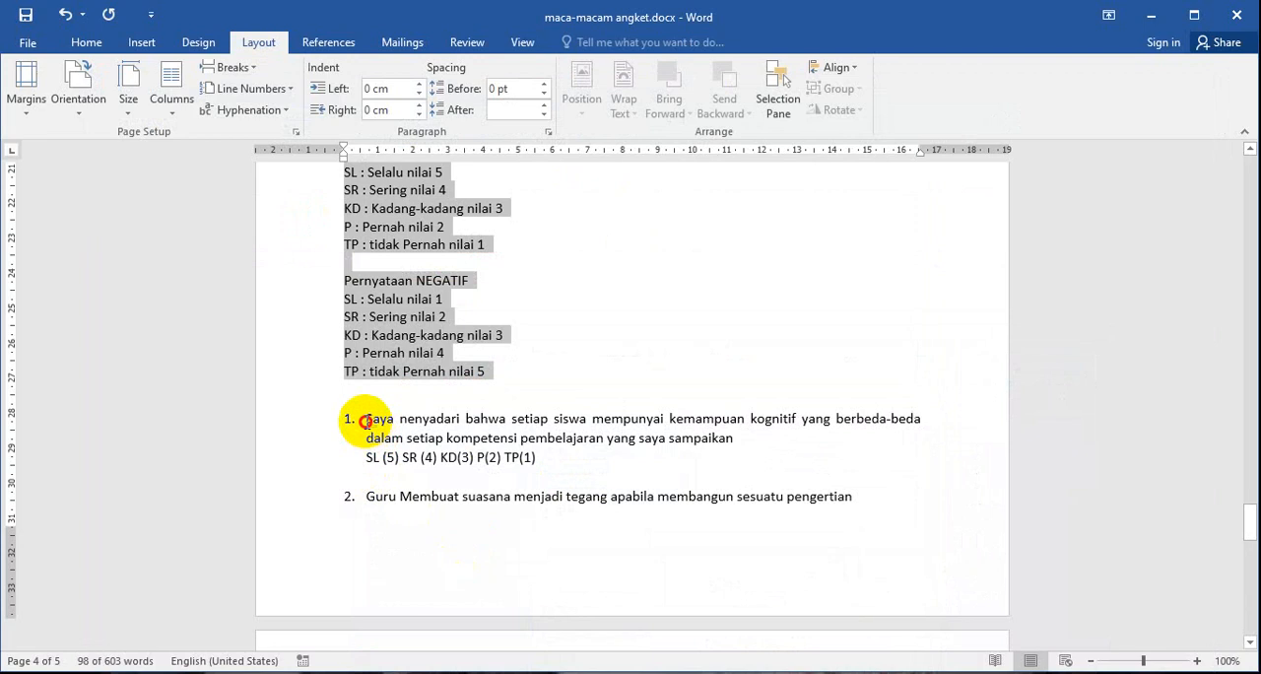
drag(366, 421, 719, 438)
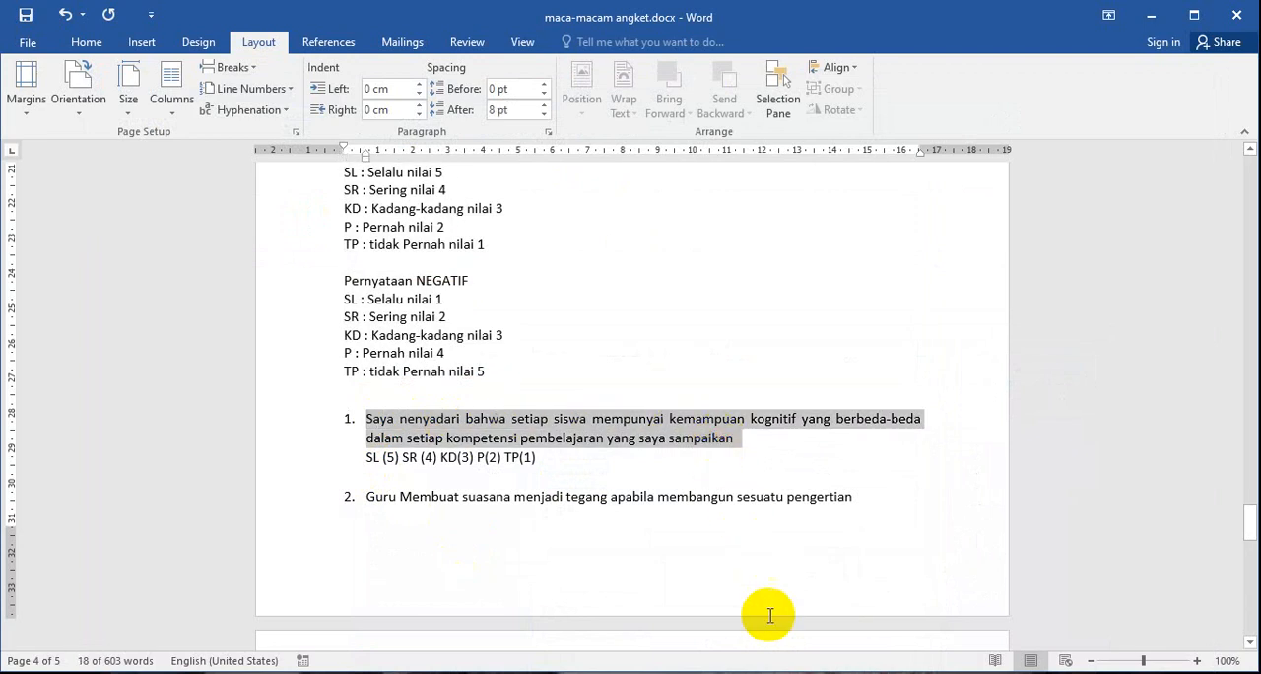
click(749, 673)
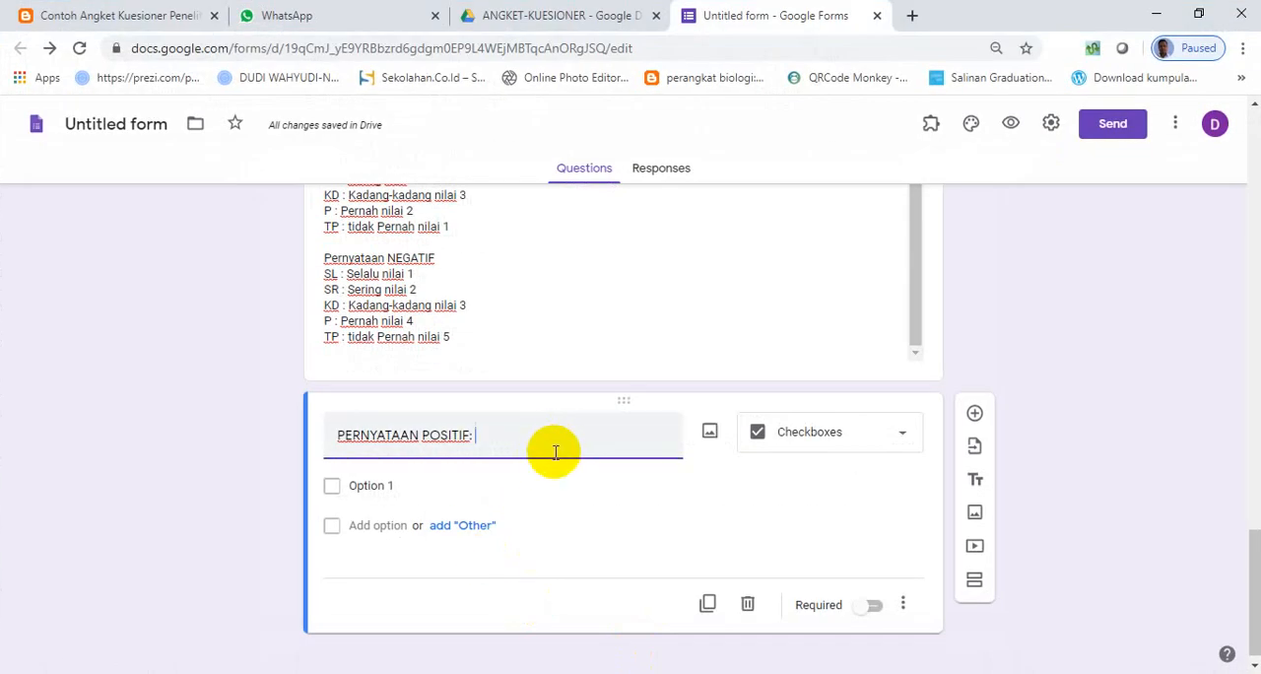
key(ctrl+v)
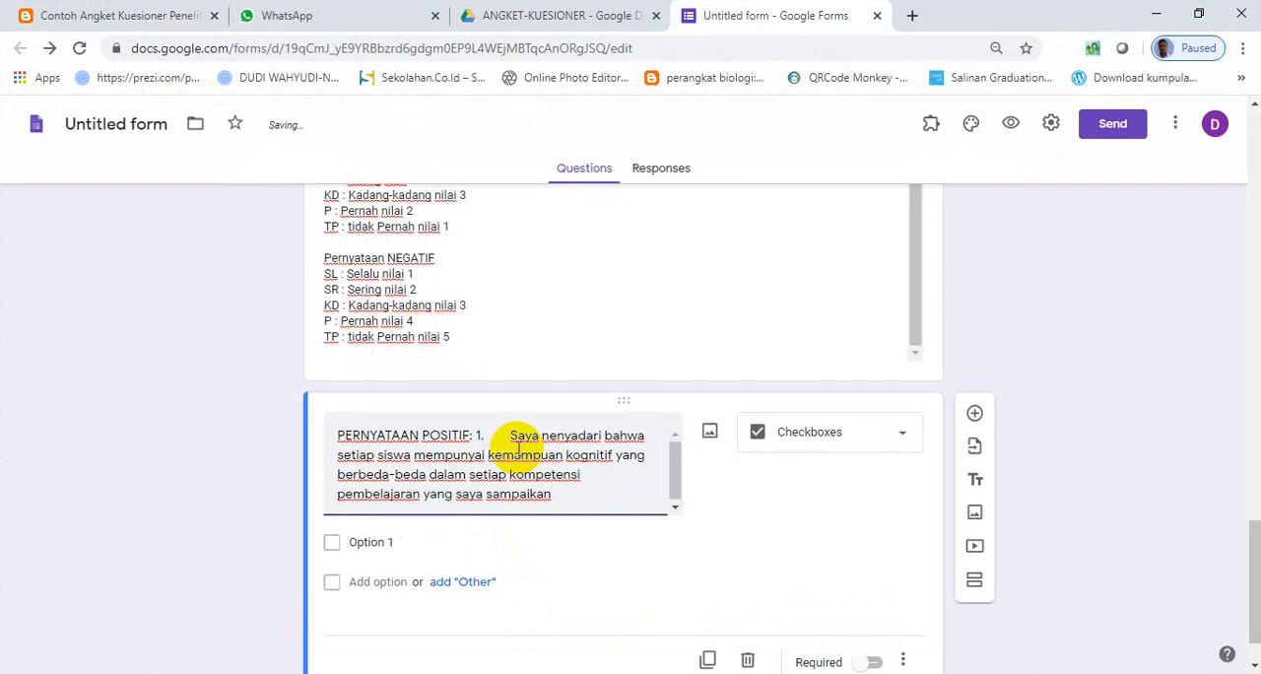
- Remove the pasted list number "1." and the gap before "Saya nenyadari" in the question text
click(509, 435)
key(BackSpace)
key(BackSpace)
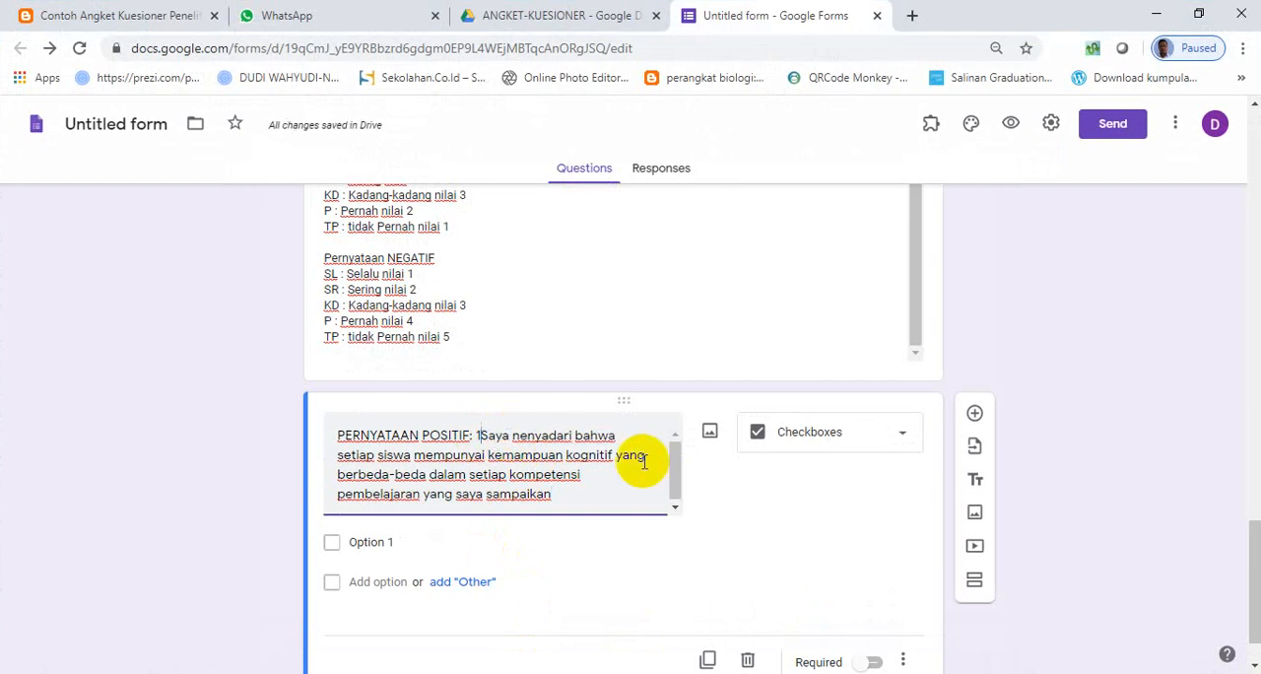
key(BackSpace)
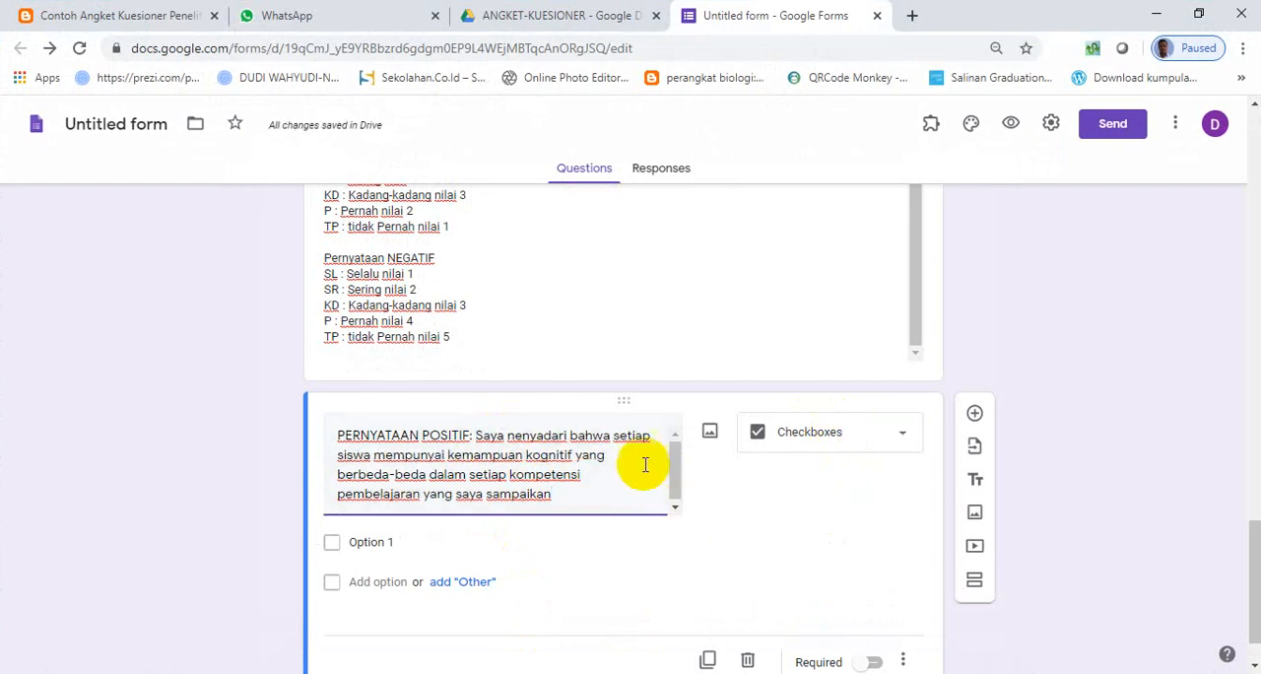
click(863, 438)
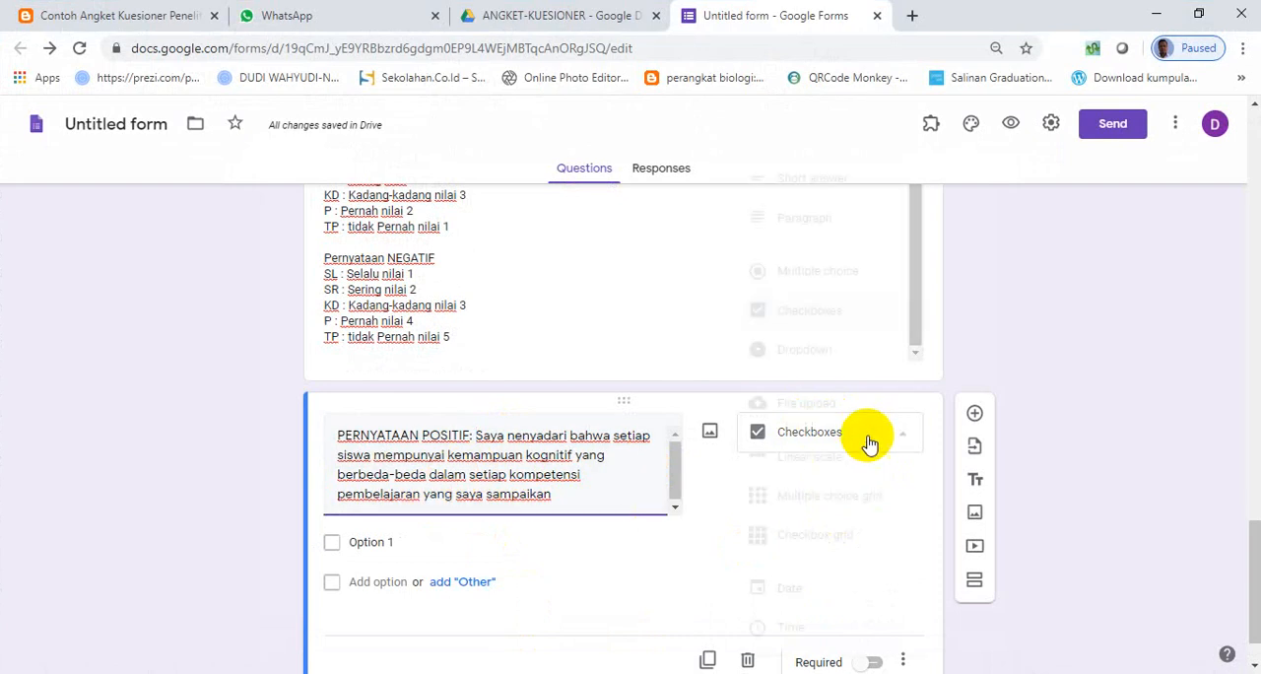
click(813, 276)
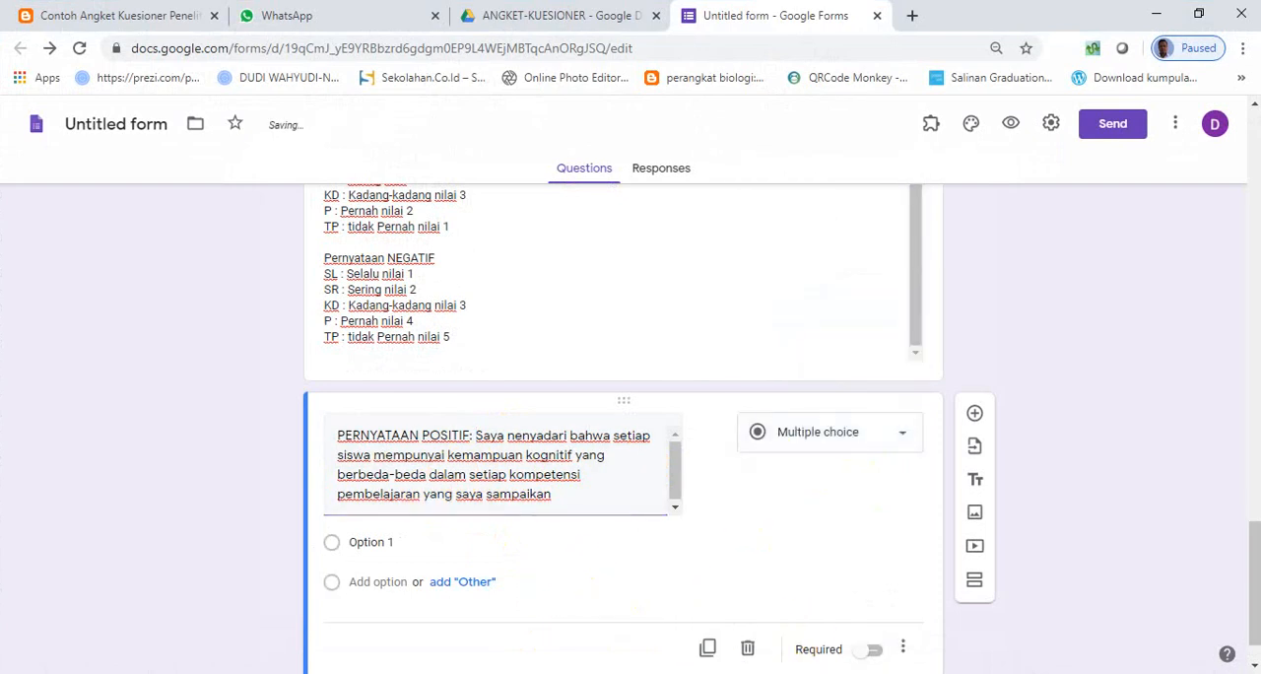
key(alt+Tab)
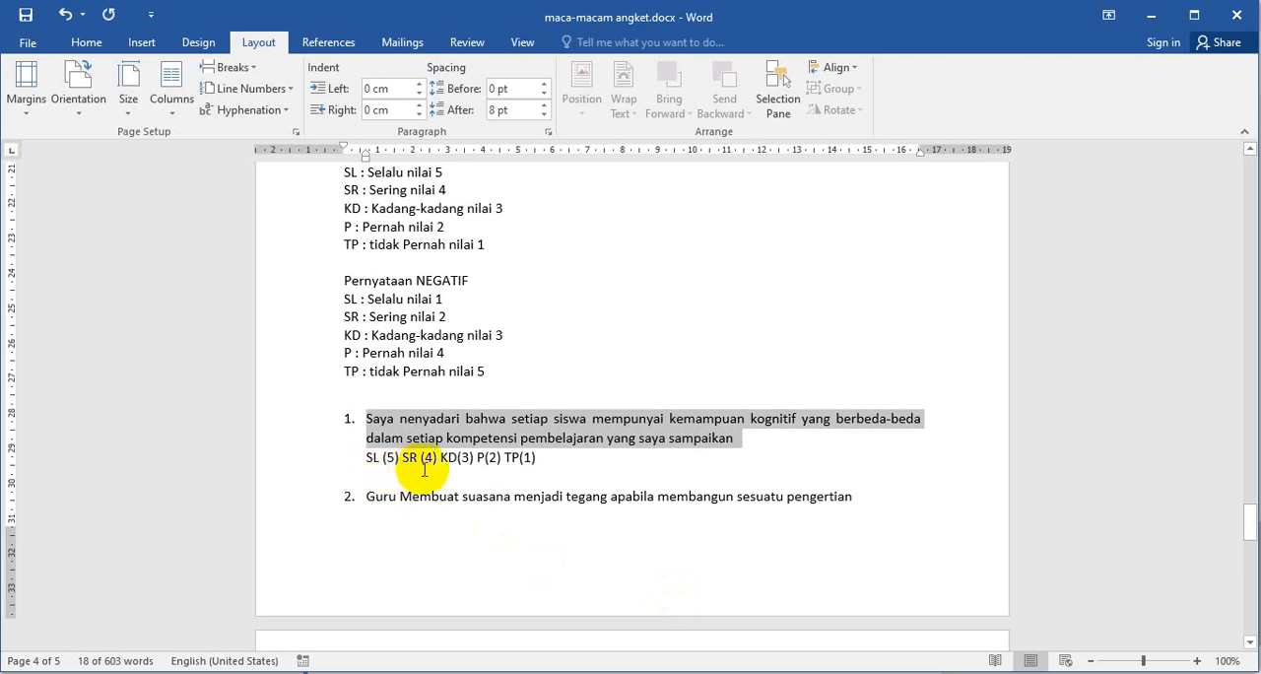
mouse_move(795, 672)
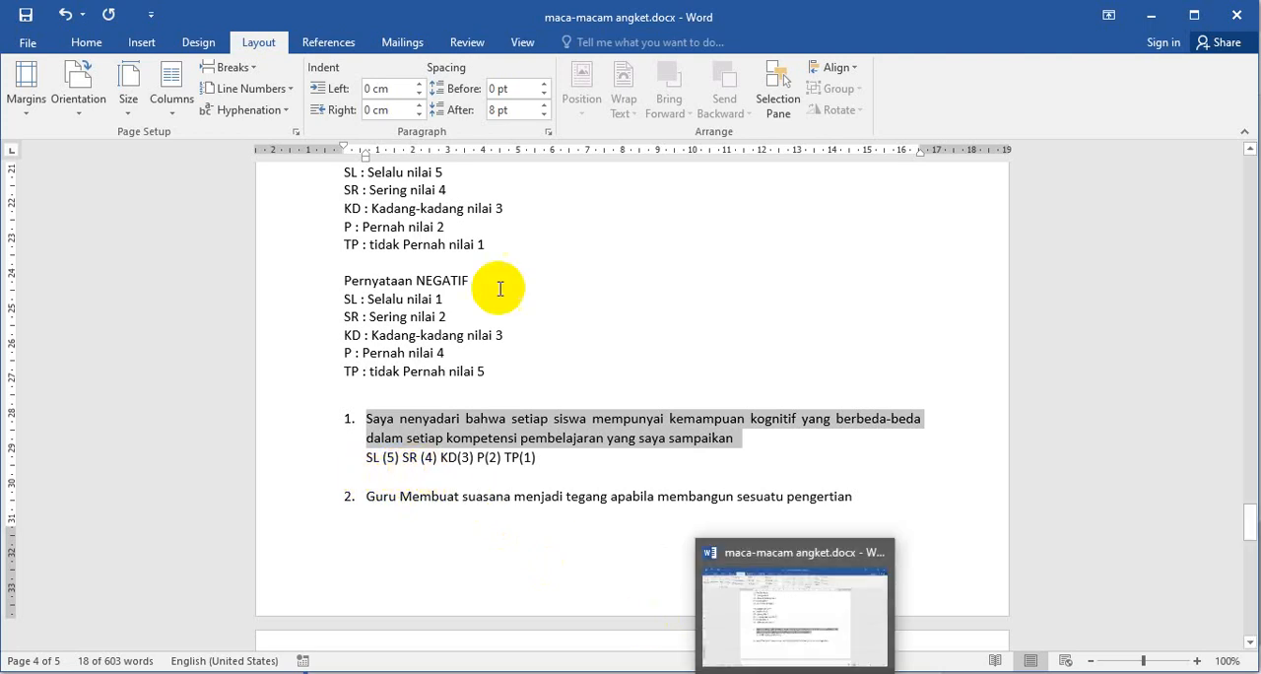
click(774, 673)
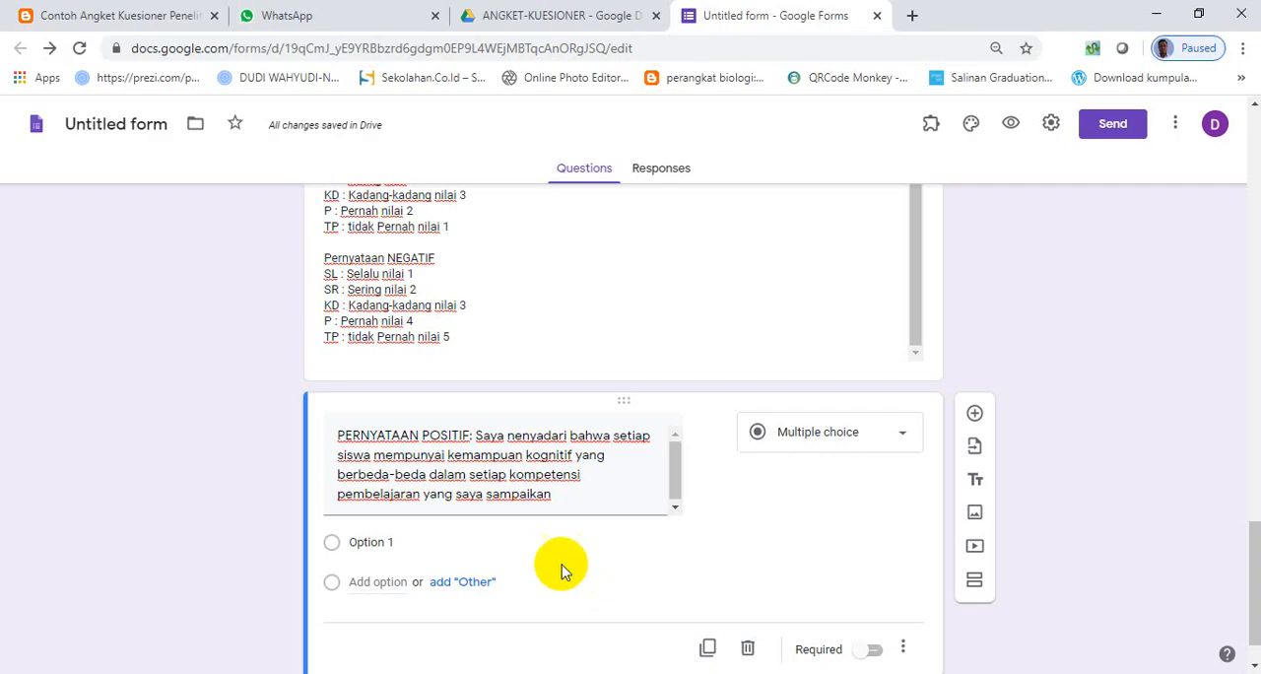
- Make the question a Multiple choice grid and move the statement after "PERNYATAAN POSITIF:" into row 1
click(899, 436)
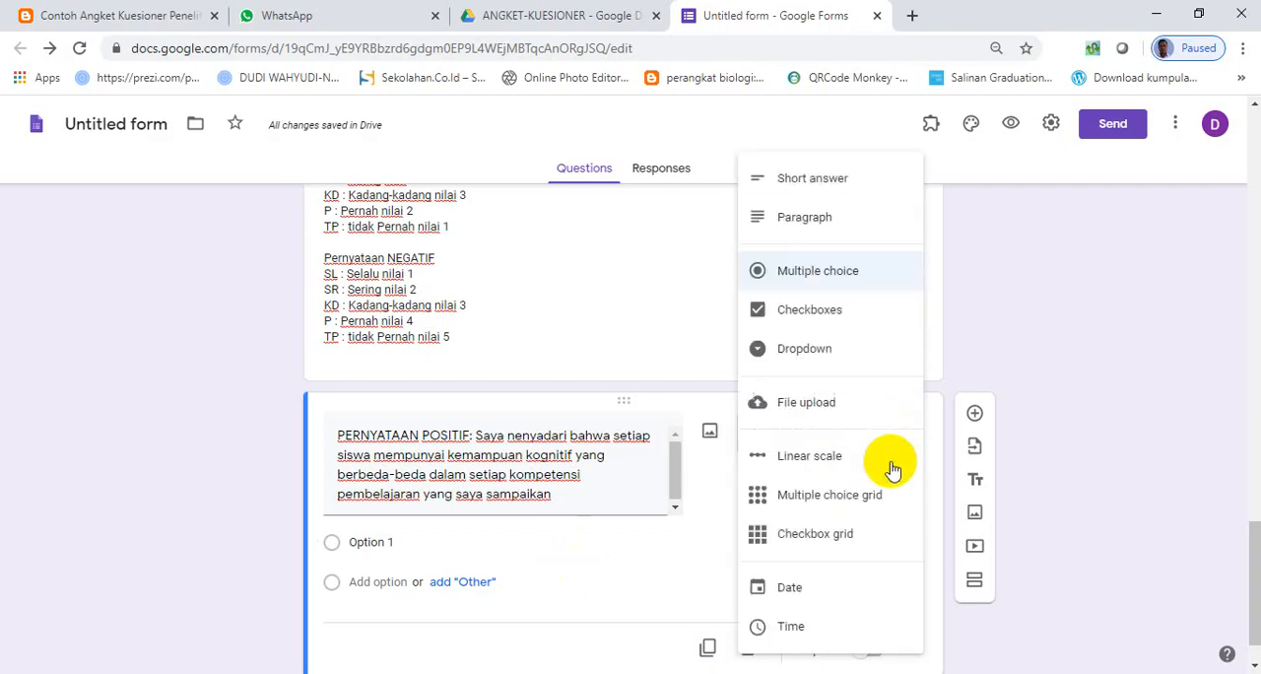
click(833, 494)
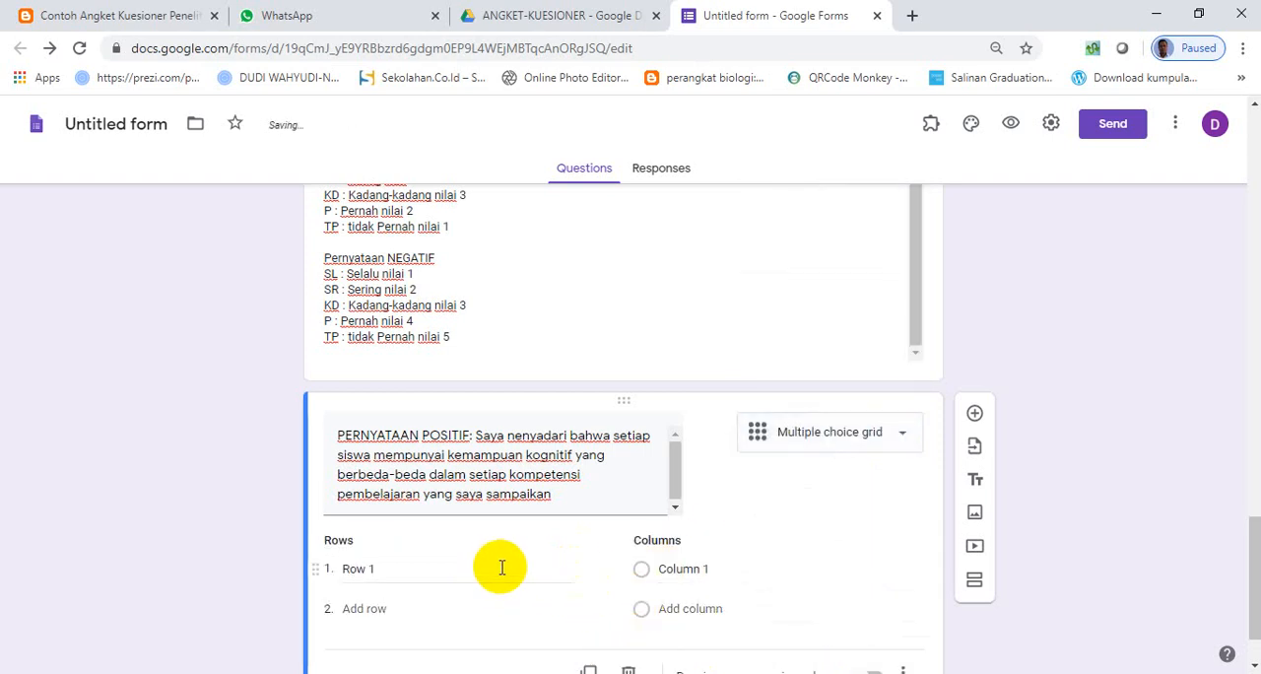
click(550, 492)
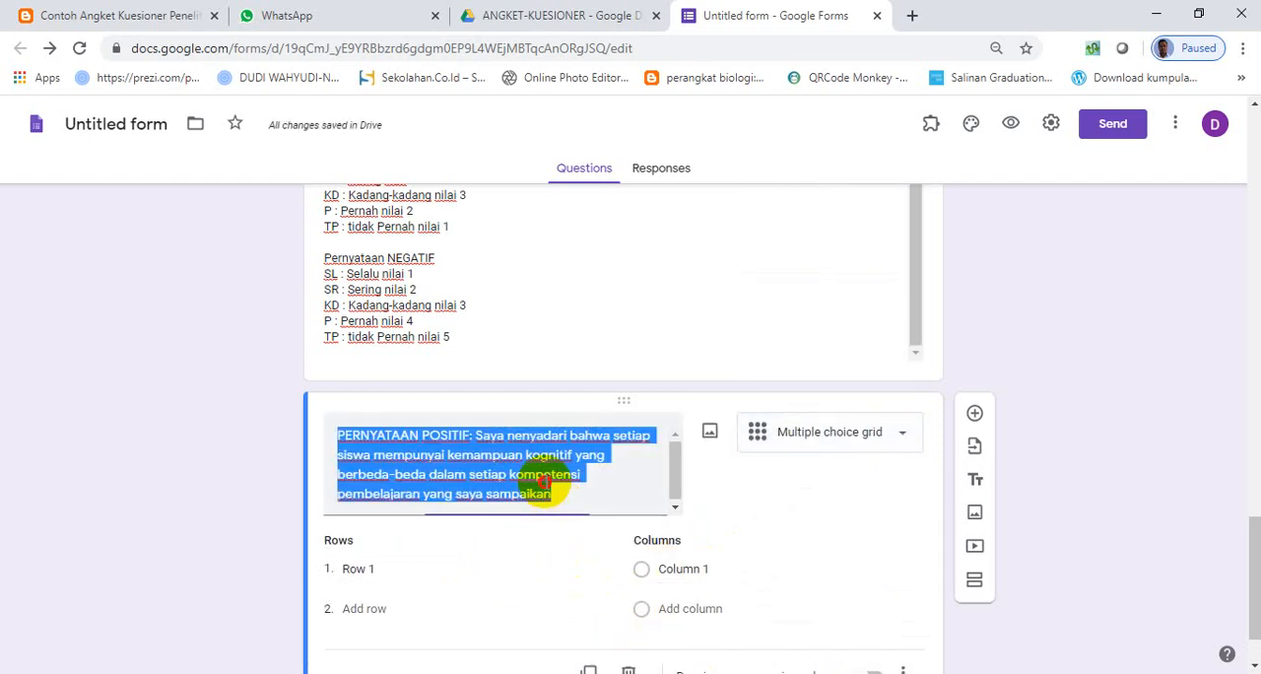
click(554, 494)
drag(555, 493, 483, 436)
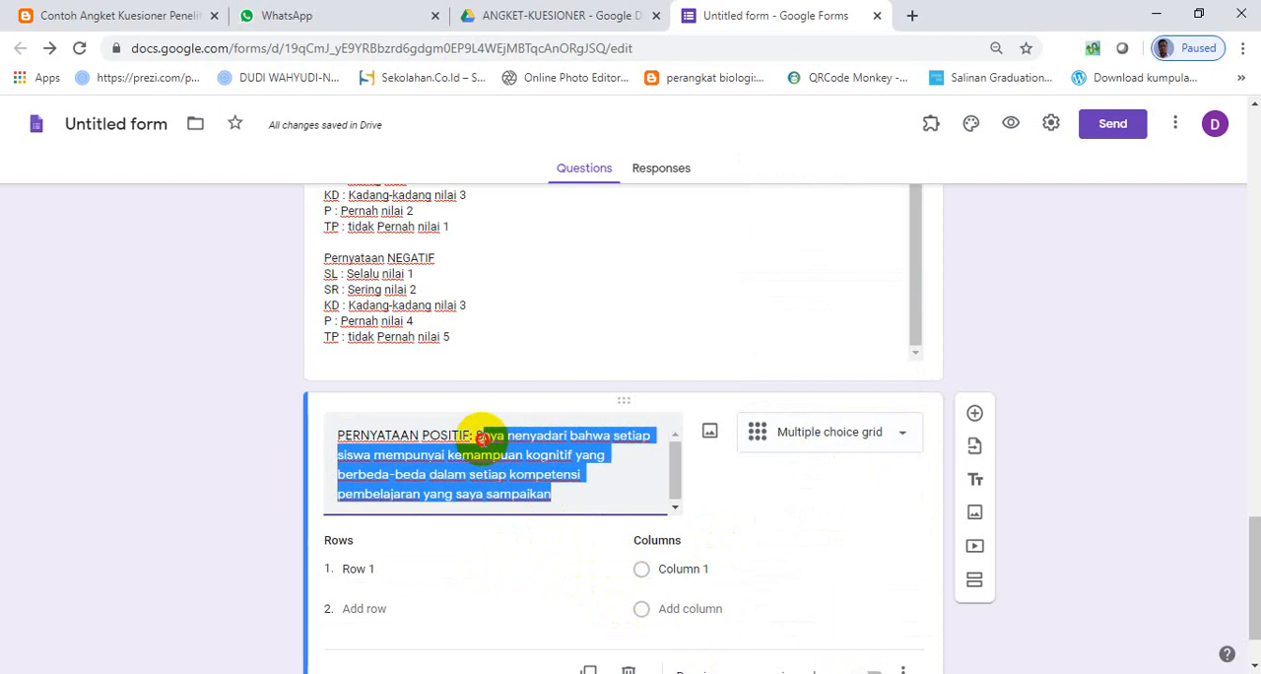
key(ctrl+x)
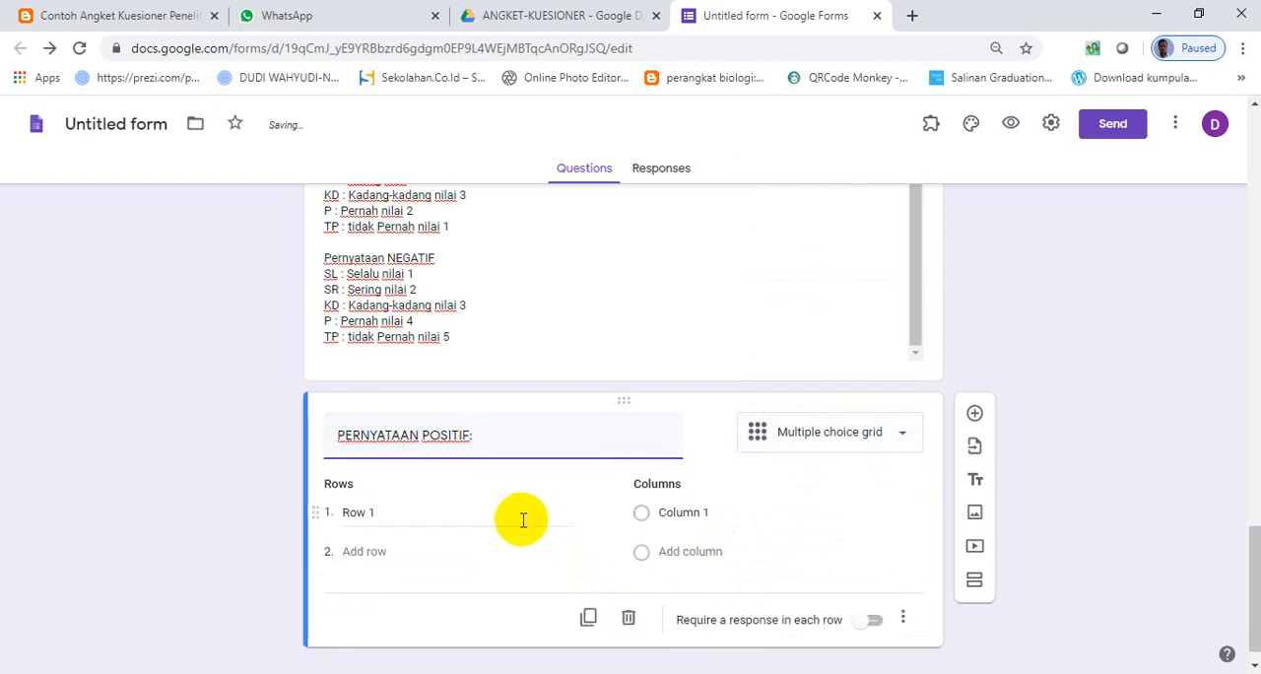
click(451, 510)
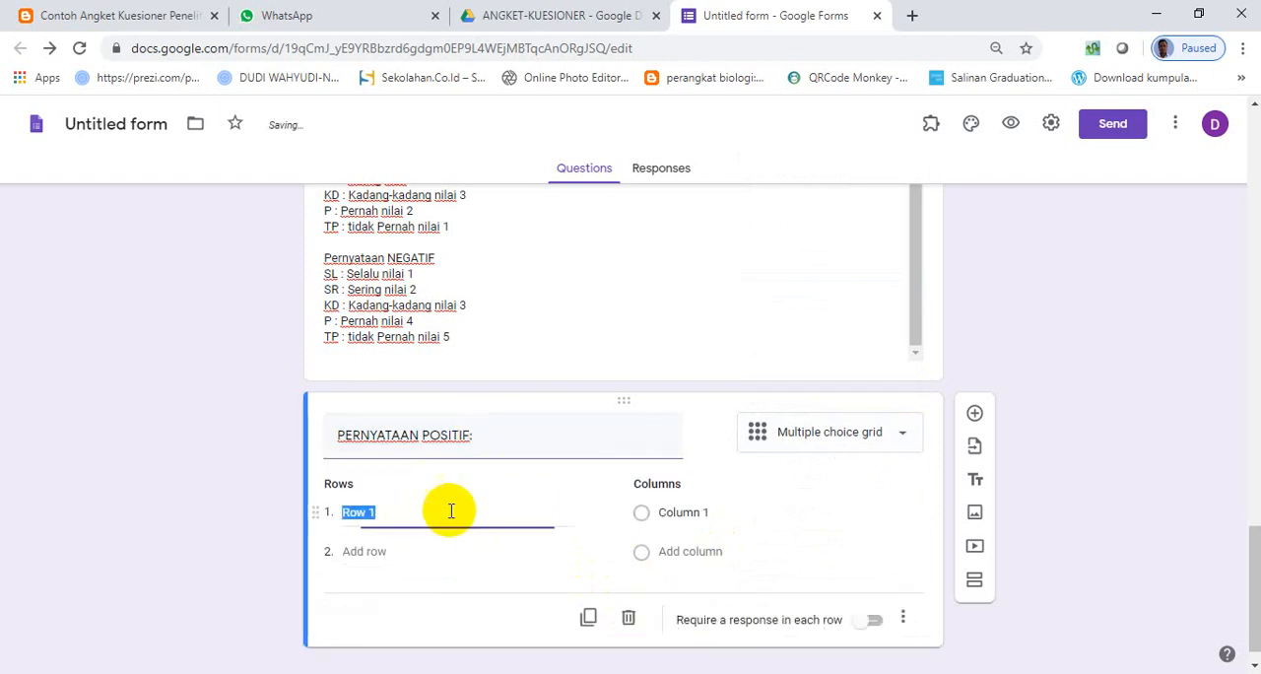
key(ctrl+v)
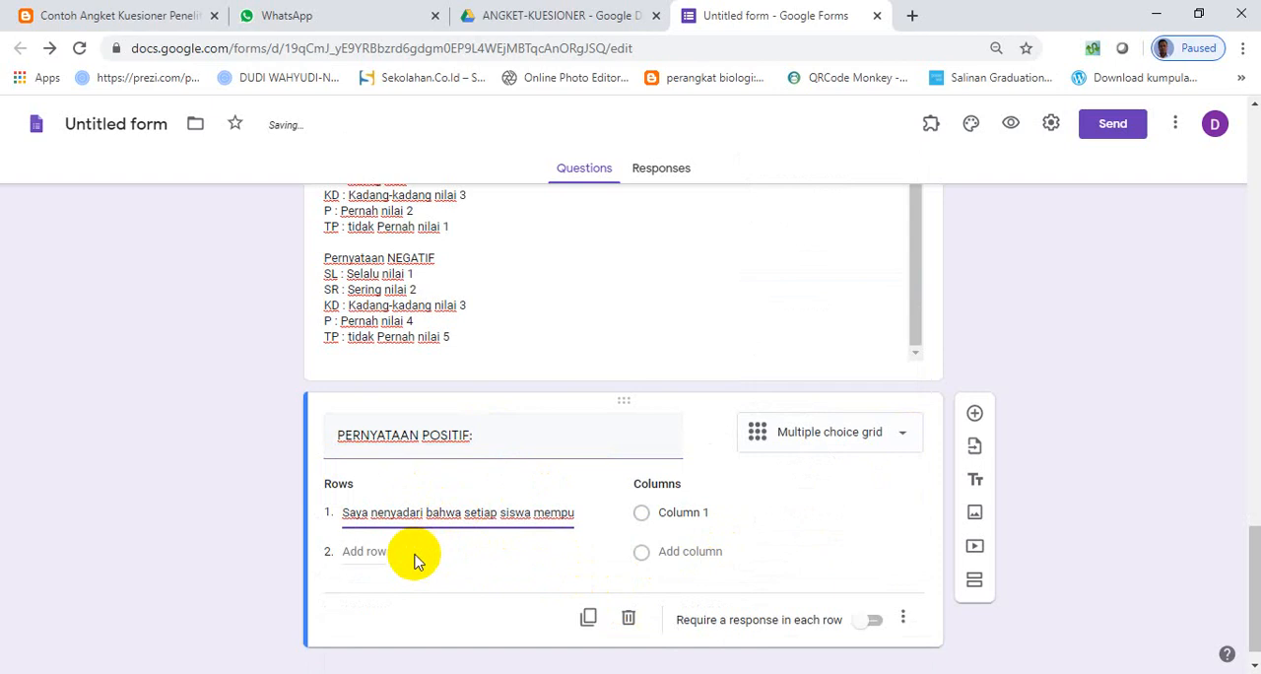
- Add the same statement as row 2 of the grid, changing its wording to "Saya menyadari bahwa setiap siswa..."
click(365, 552)
key(ctrl+v)
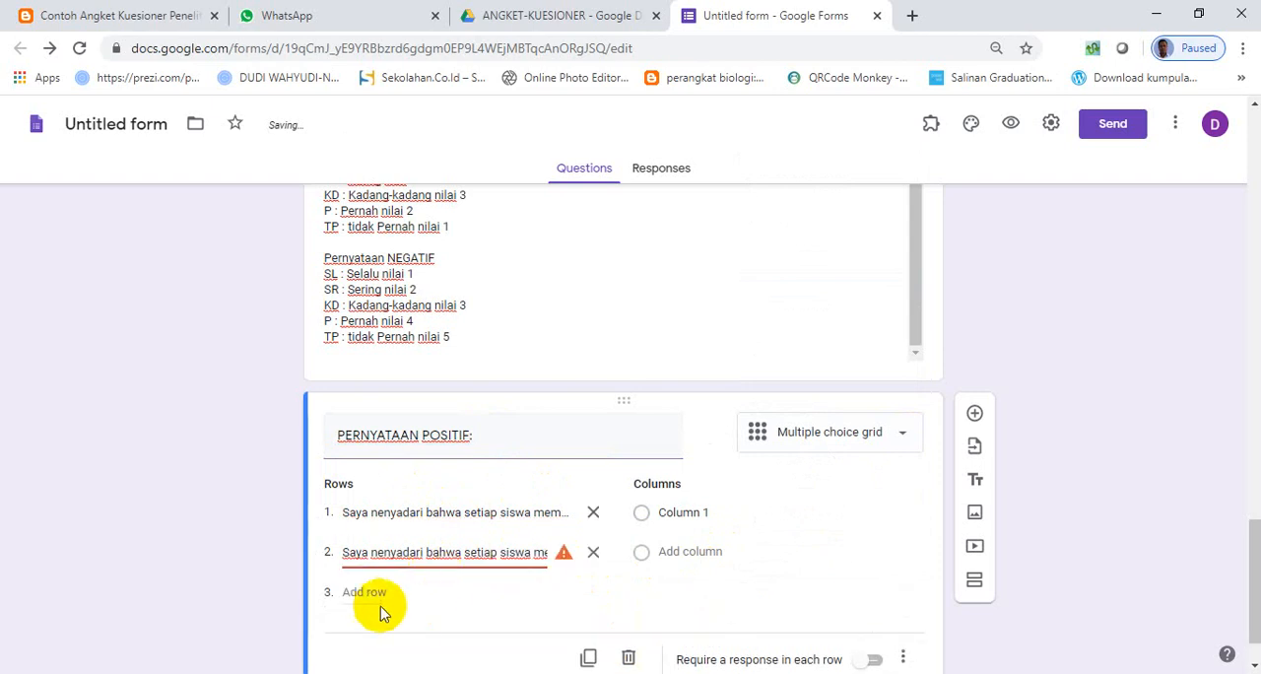
click(372, 553)
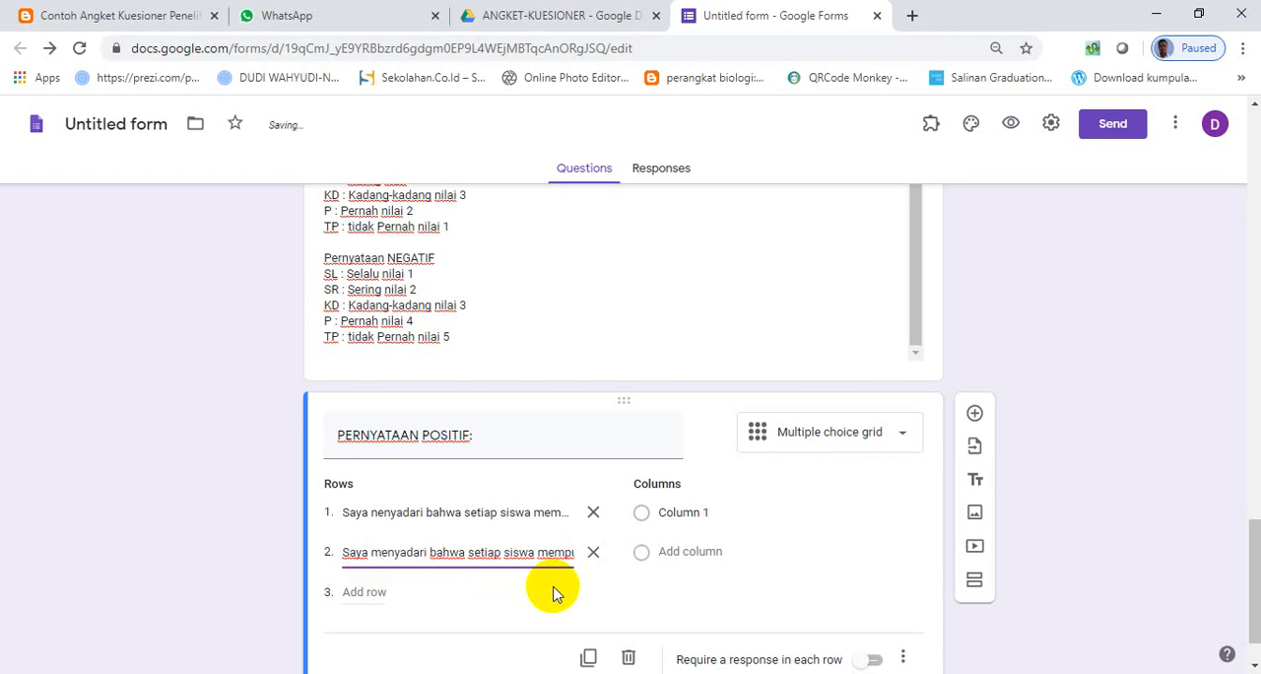
- Add the same statement as row 3 of the grid, reworded to begin with "Menyadari bahwa setiap siswa mempunyai"
click(365, 591)
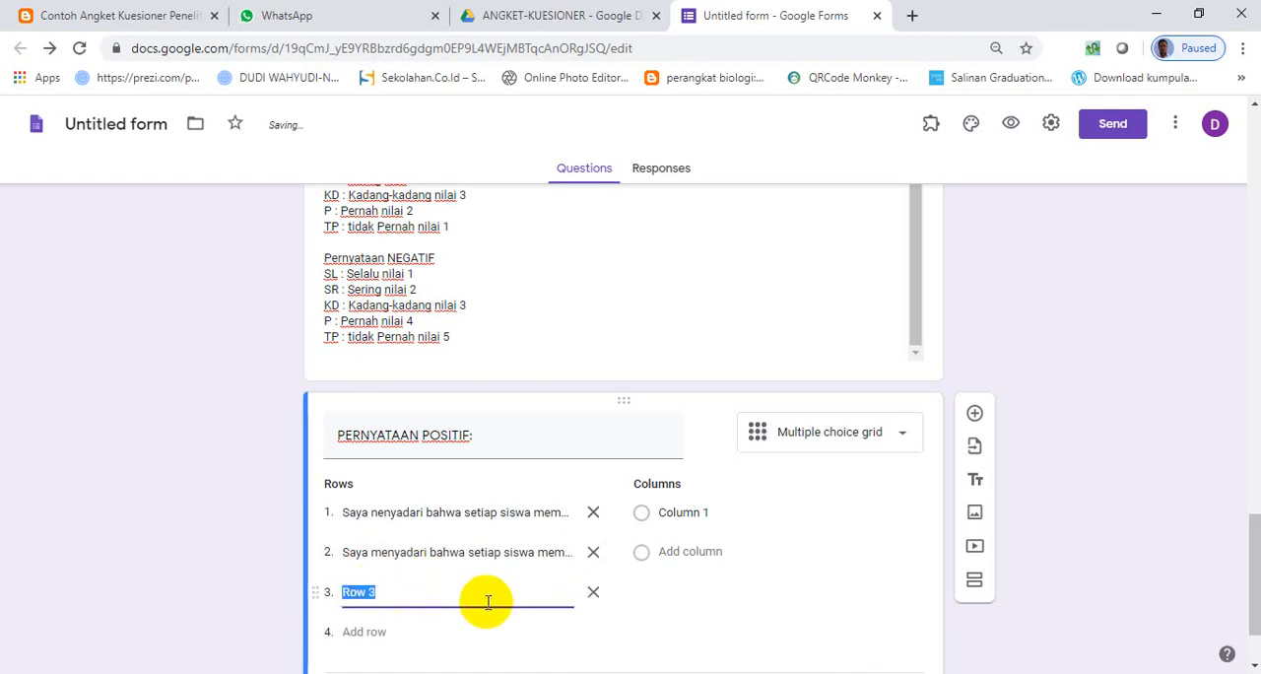
key(ctrl+v)
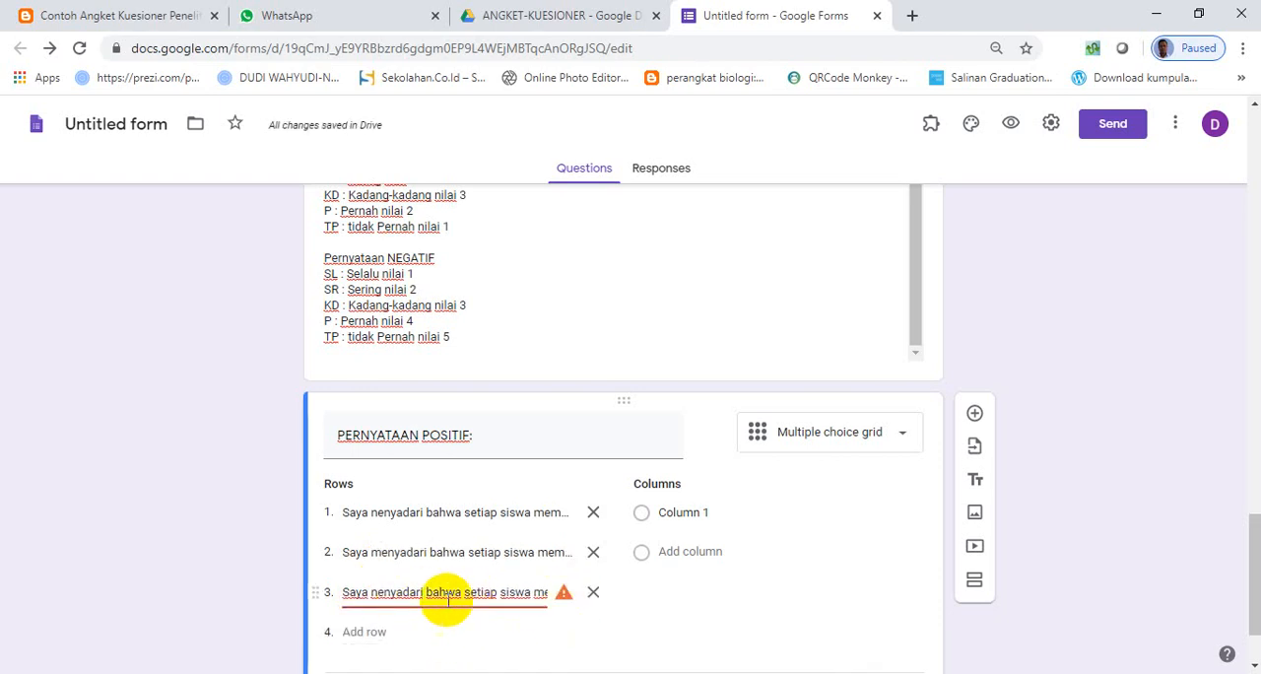
click(374, 592)
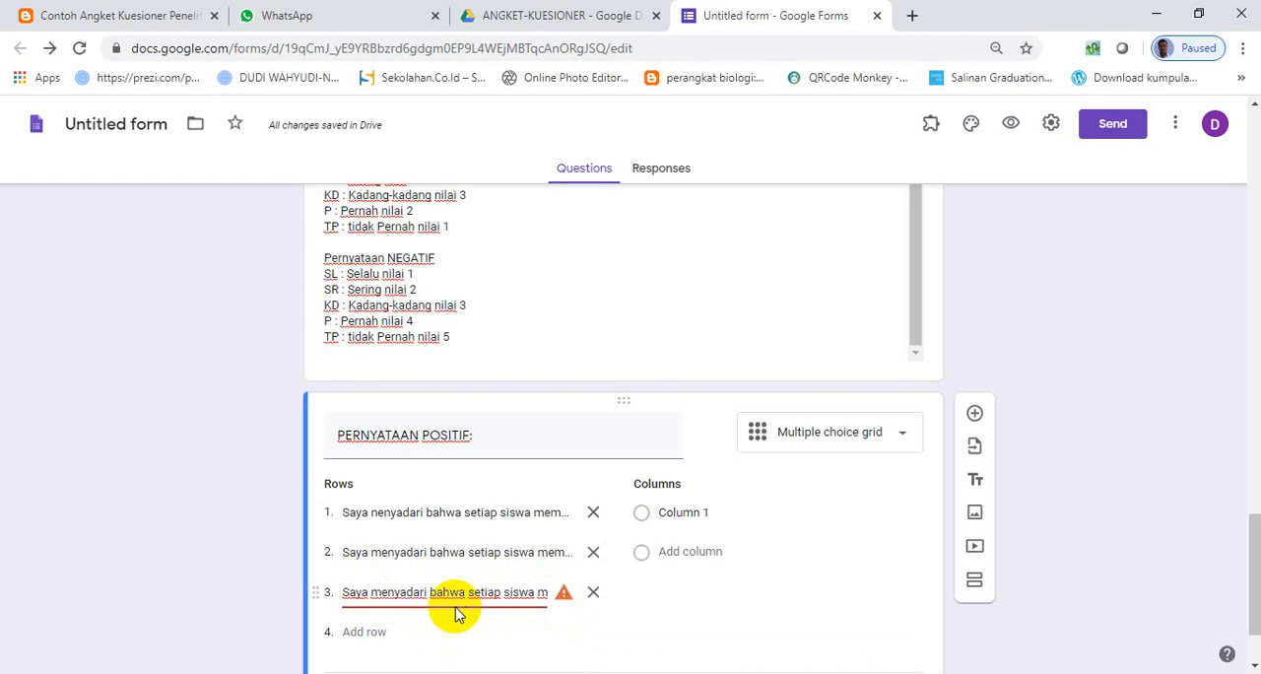
key(BackSpace)
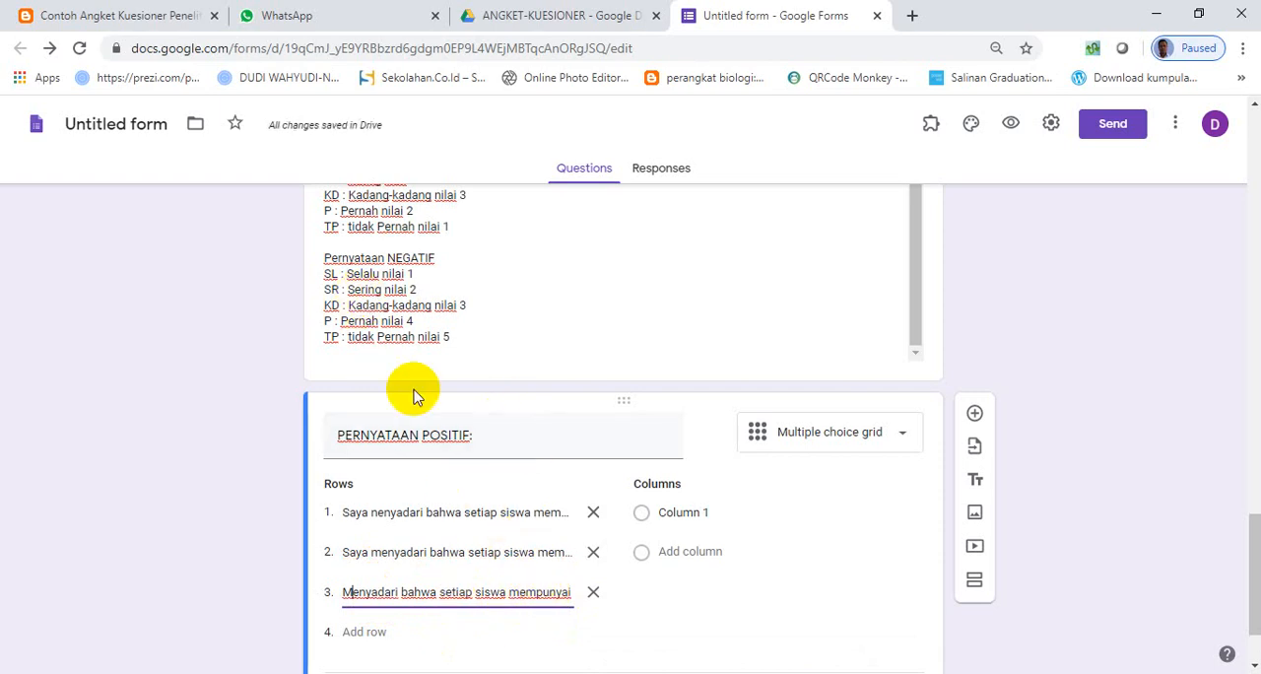
- Copy "SL : Selalu nilai 5" from the POSITIF list in the section description into column 1 of the grid
scroll(371, 347, up, 2)
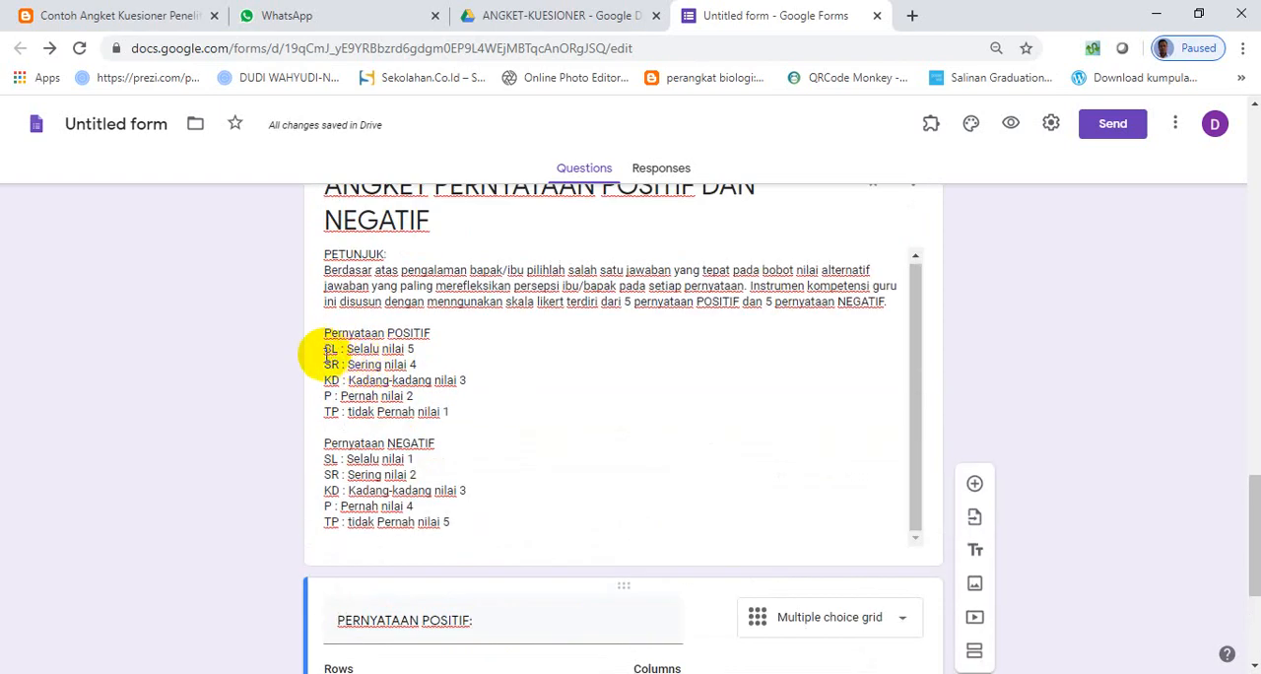
scroll(329, 437, down, 2)
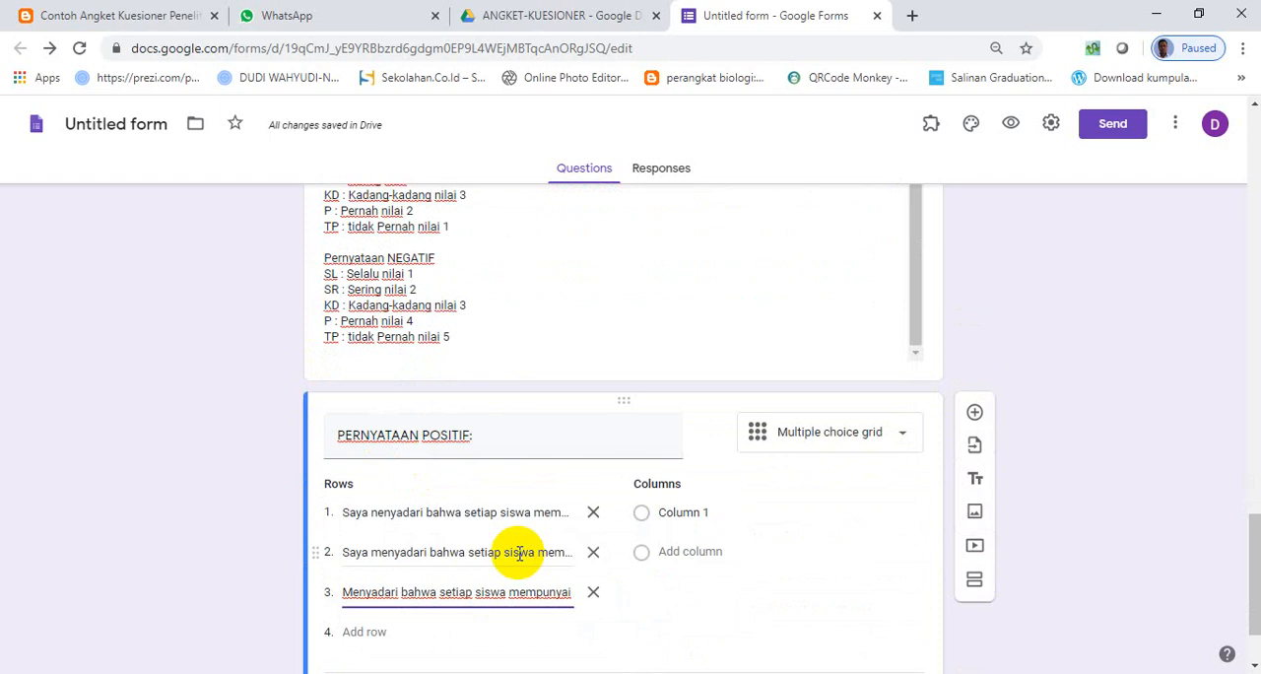
click(685, 511)
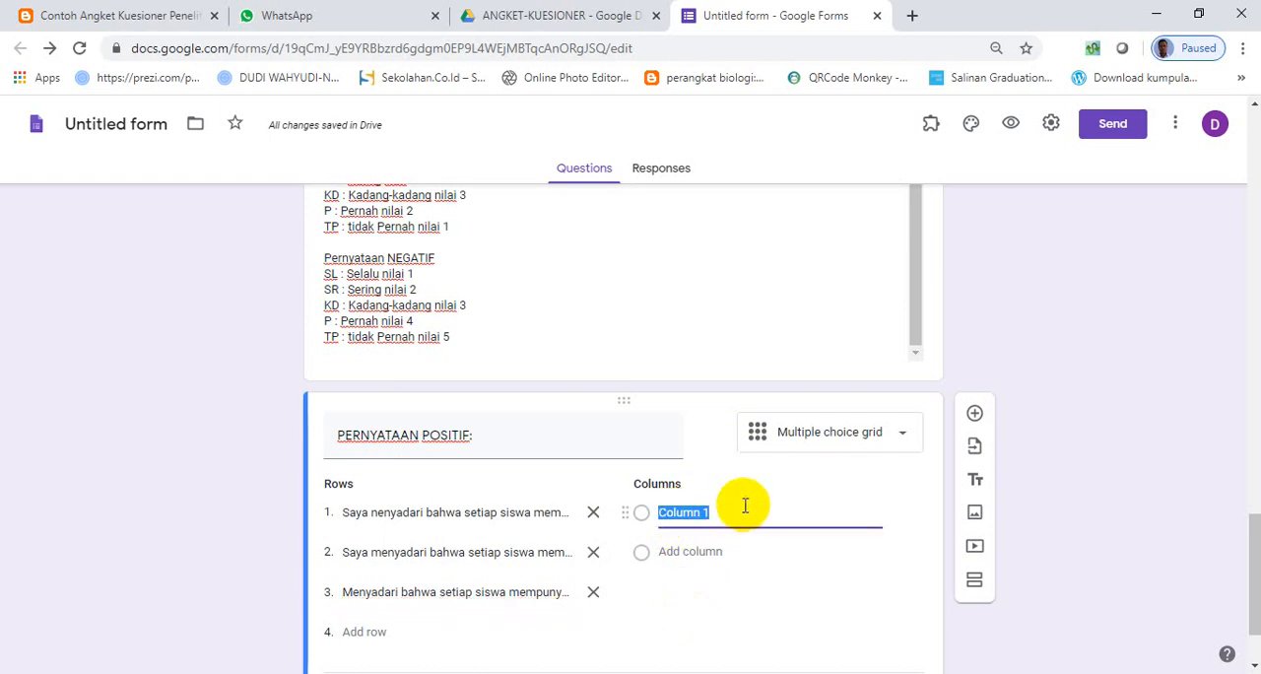
scroll(549, 479, up, 2)
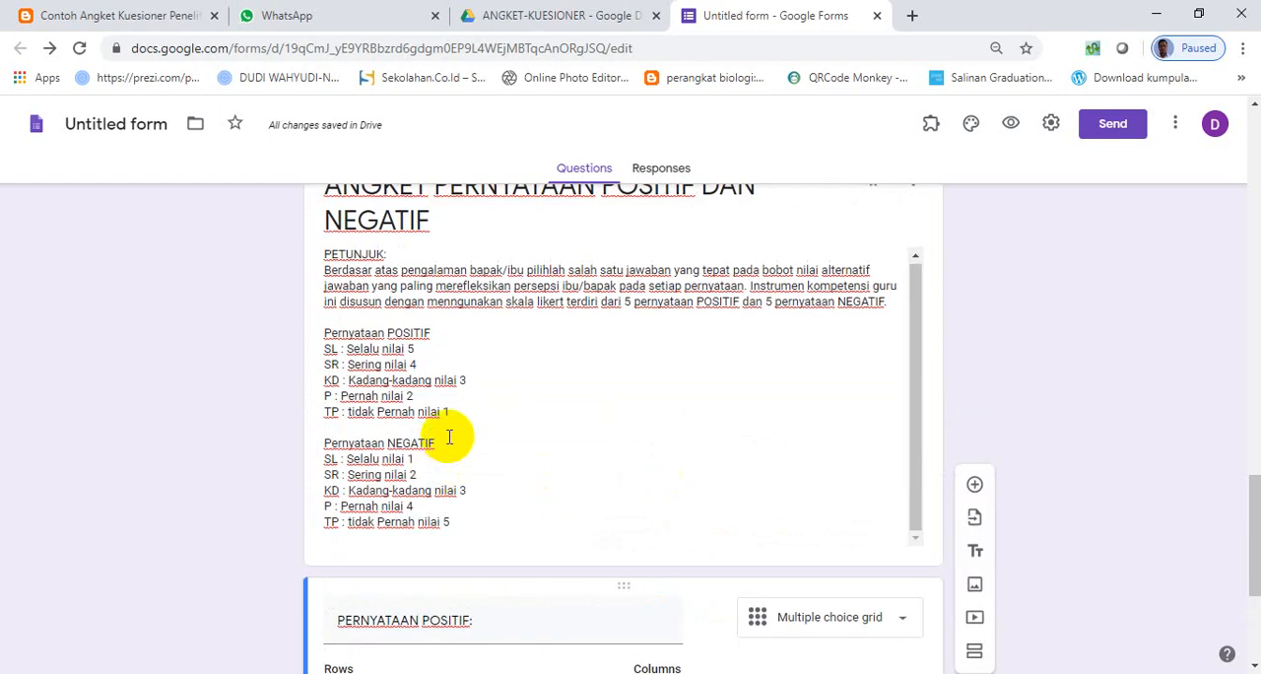
click(367, 347)
key(ctrl+a)
click(403, 356)
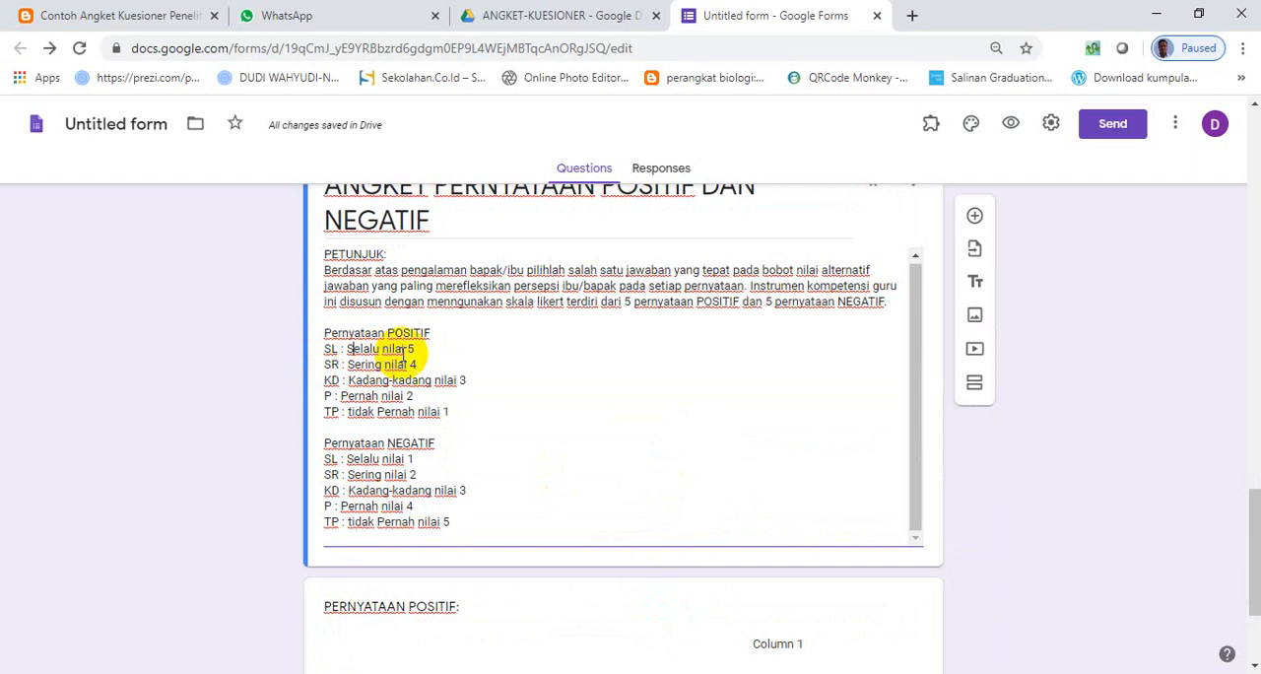
drag(414, 351, 326, 348)
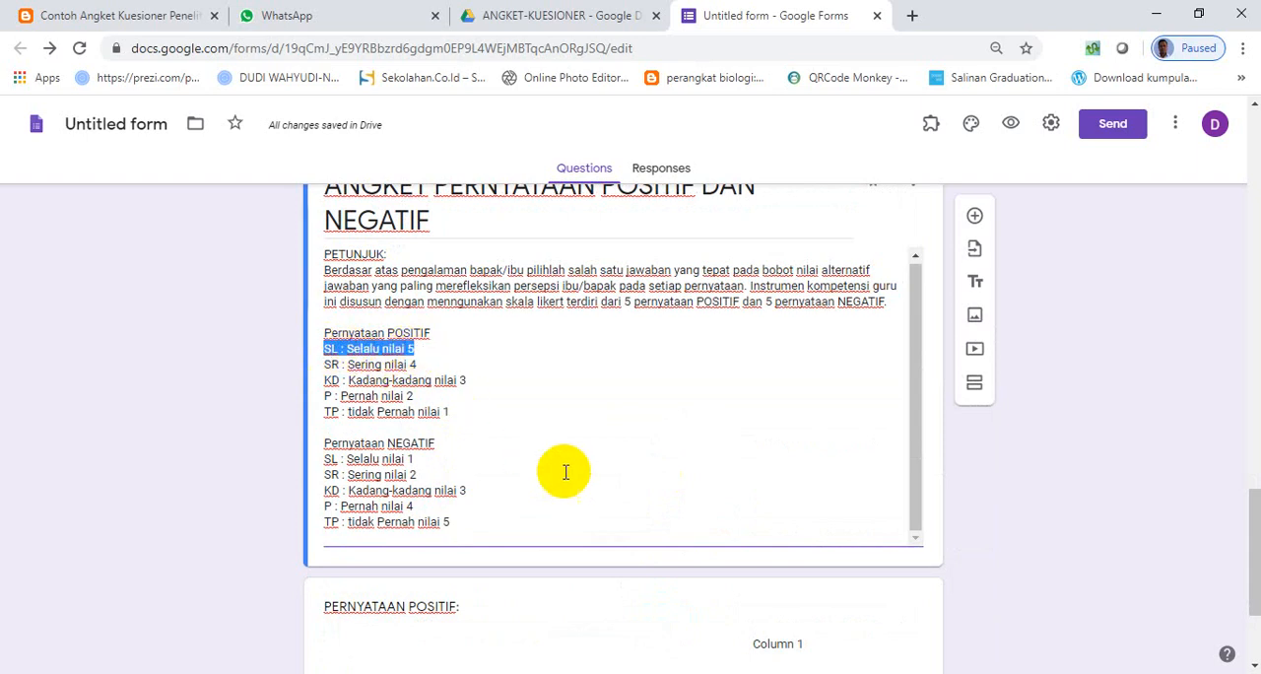
scroll(620, 532, down, 2)
click(773, 522)
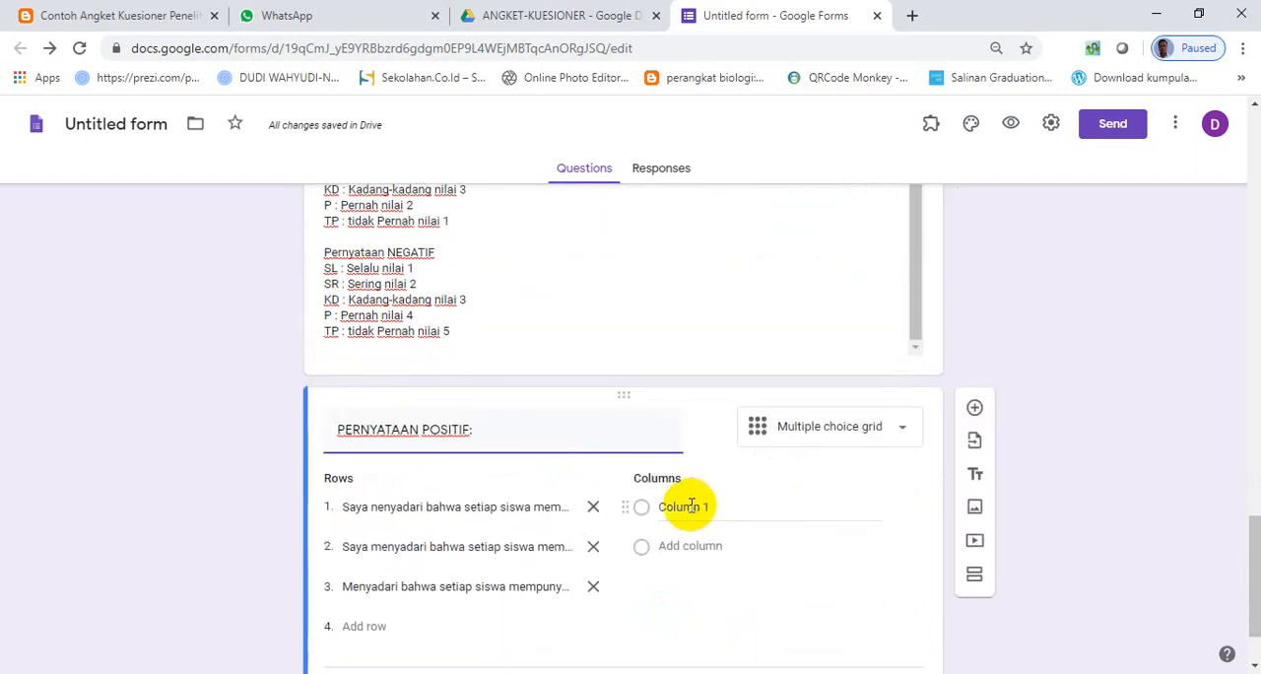
key(ctrl+v)
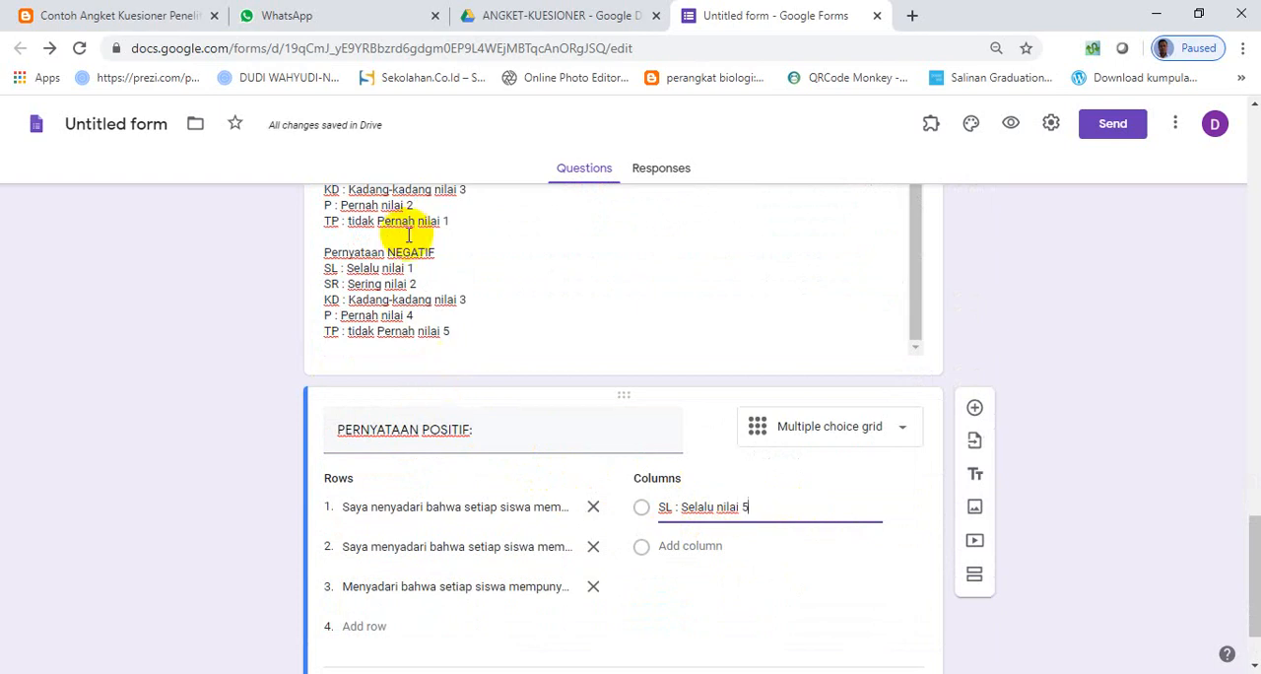
- Copy "SR : Sering nilai 4" from the section description's POSITIF list into a new second column of the grid
scroll(403, 279, up, 1)
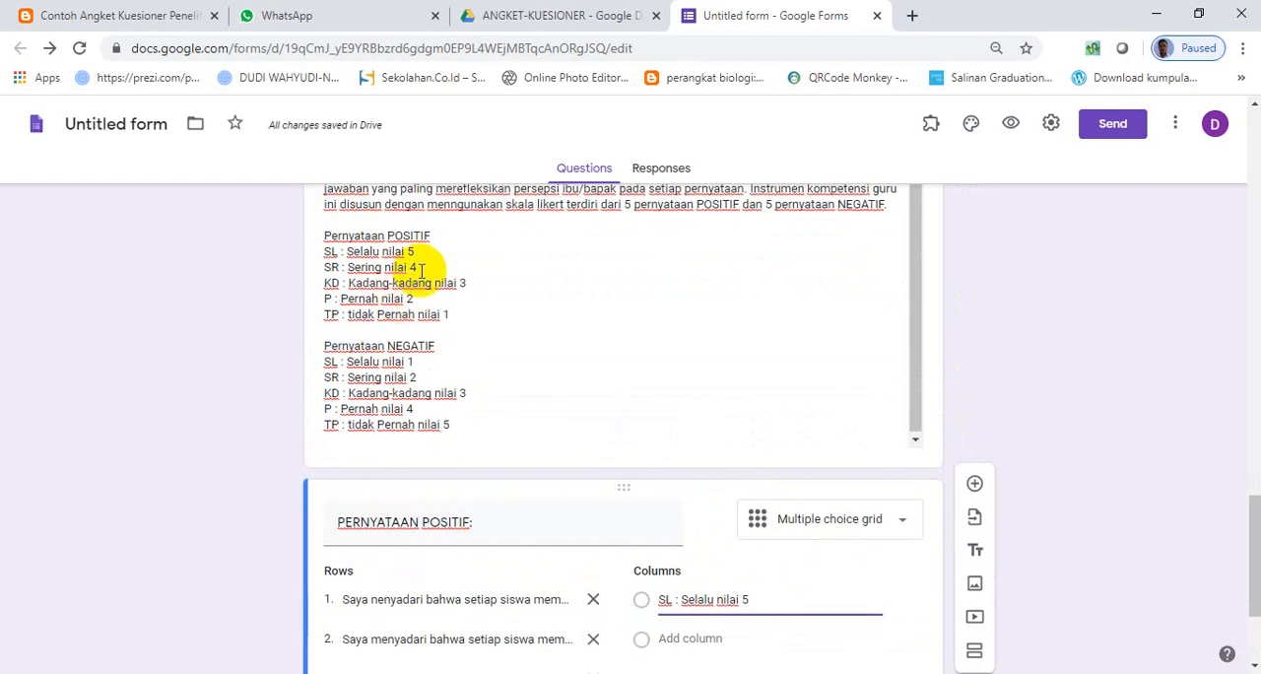
click(407, 267)
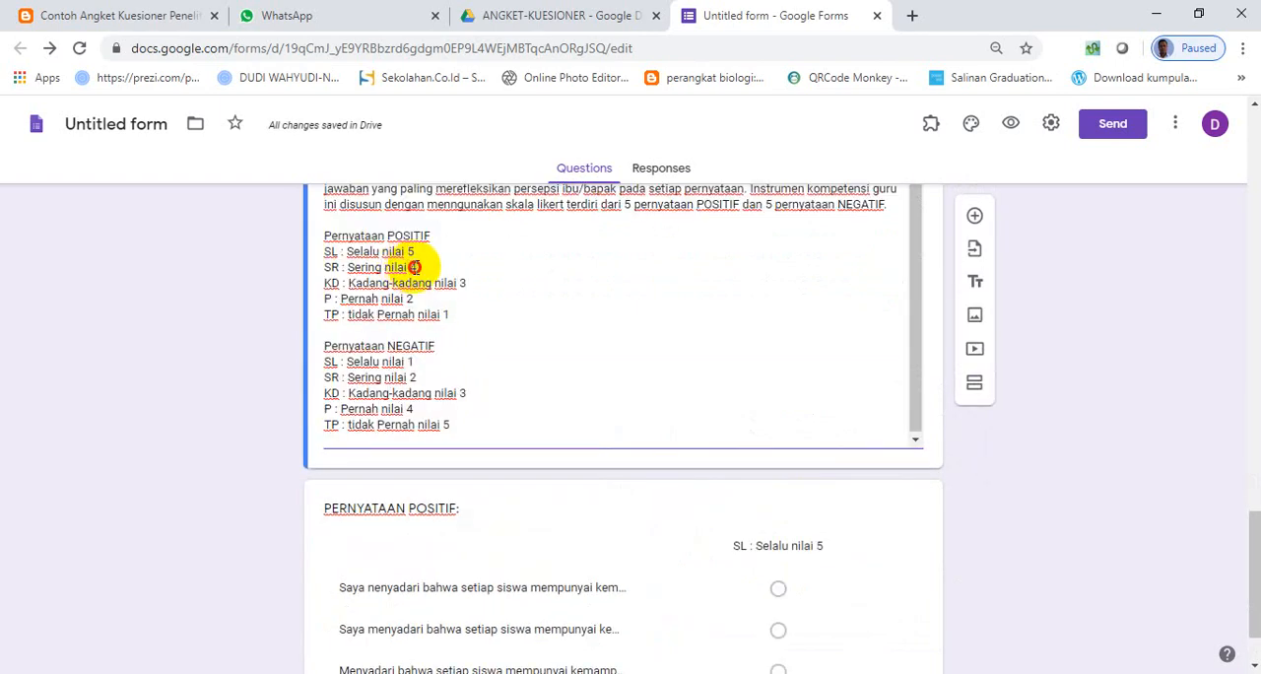
drag(415, 267, 335, 267)
scroll(562, 527, down, 1)
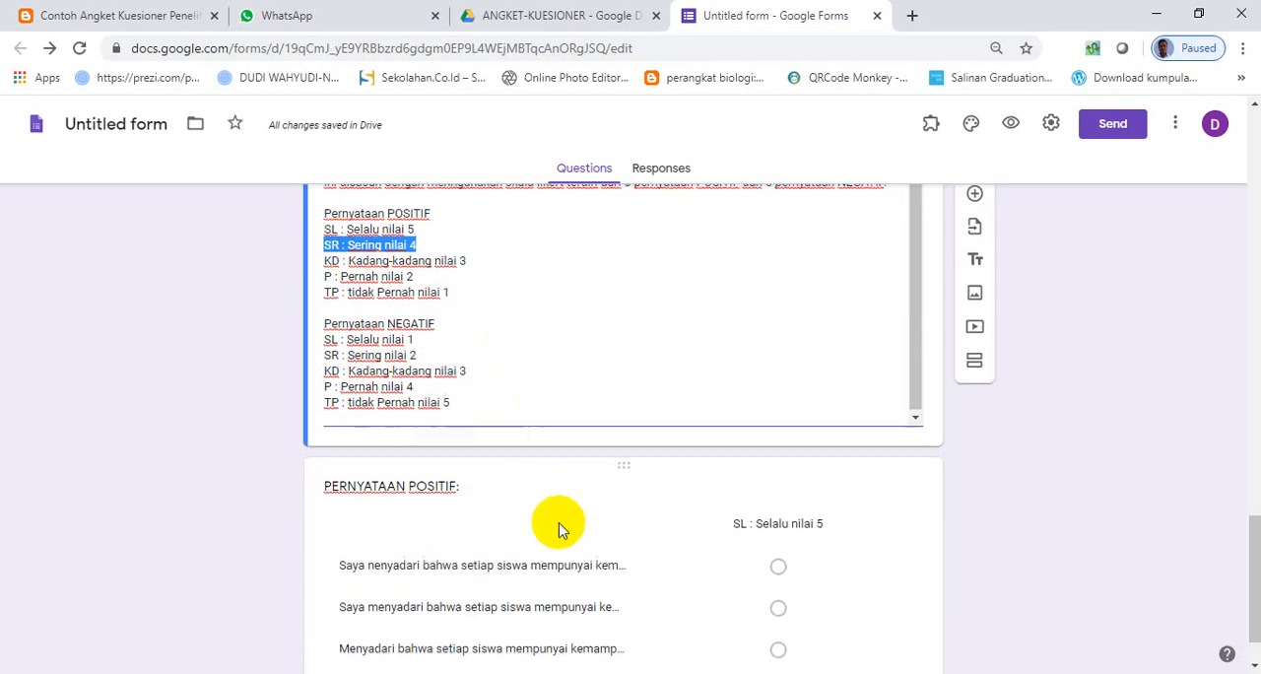
click(772, 525)
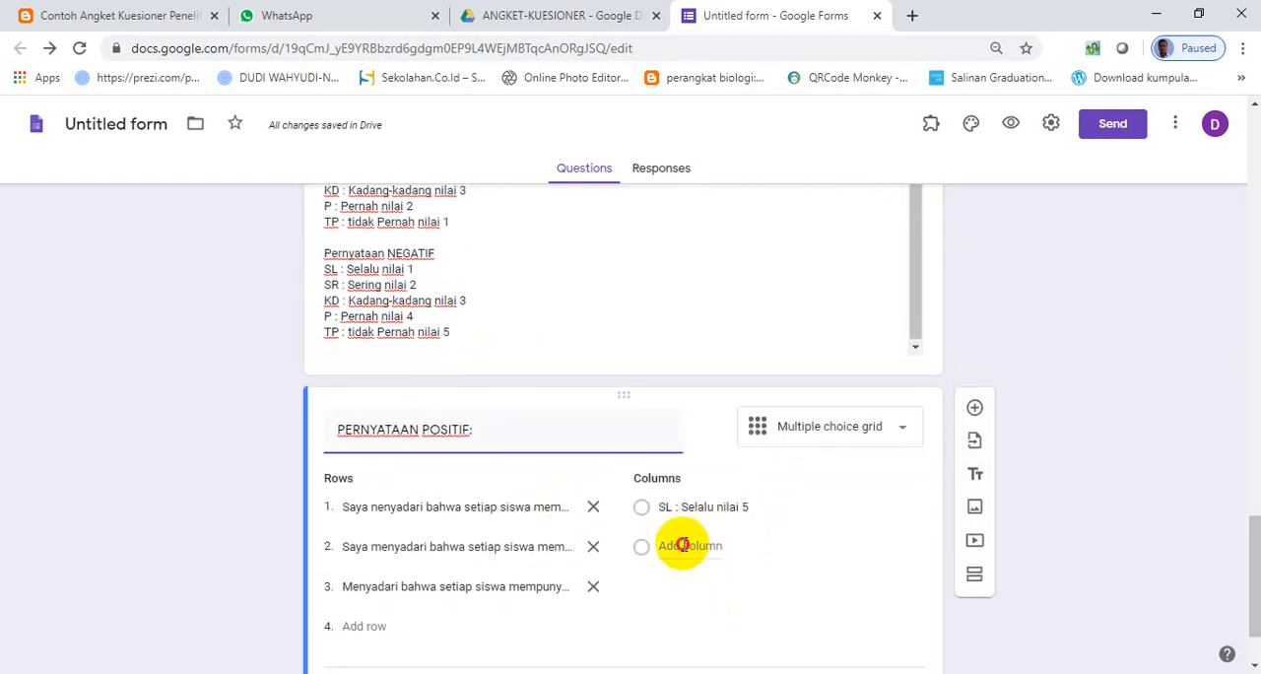
click(682, 545)
text(SR : Sering nilai 4)
- Copy "KD : Kadang-kadang nilai 3" from the section description's POSITIF list into a new third column of the grid
scroll(442, 430, up, 2)
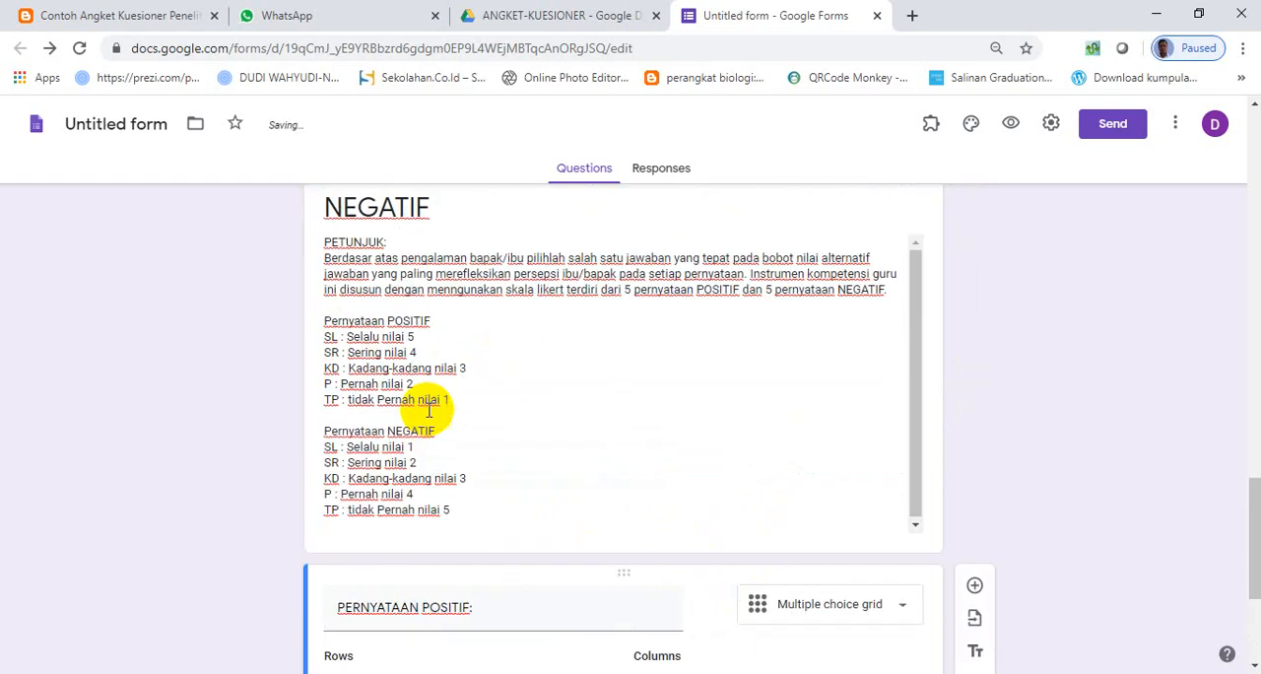
triple_click(437, 378)
click(467, 376)
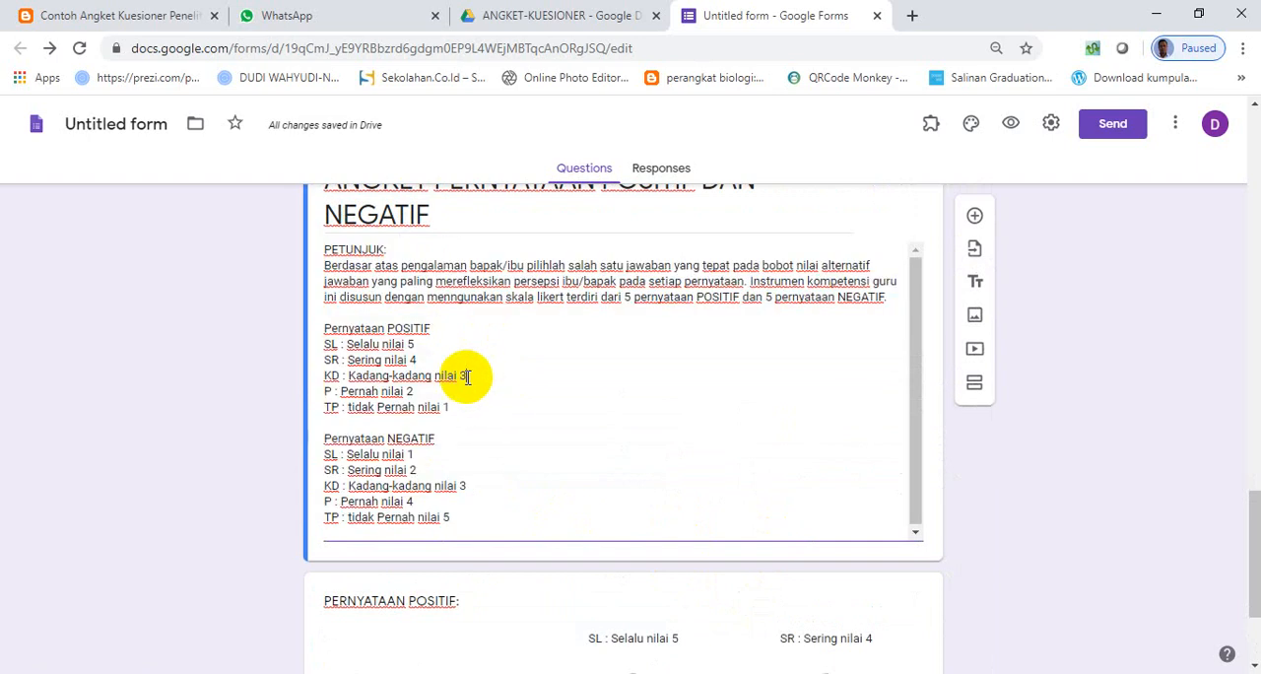
drag(467, 377, 351, 377)
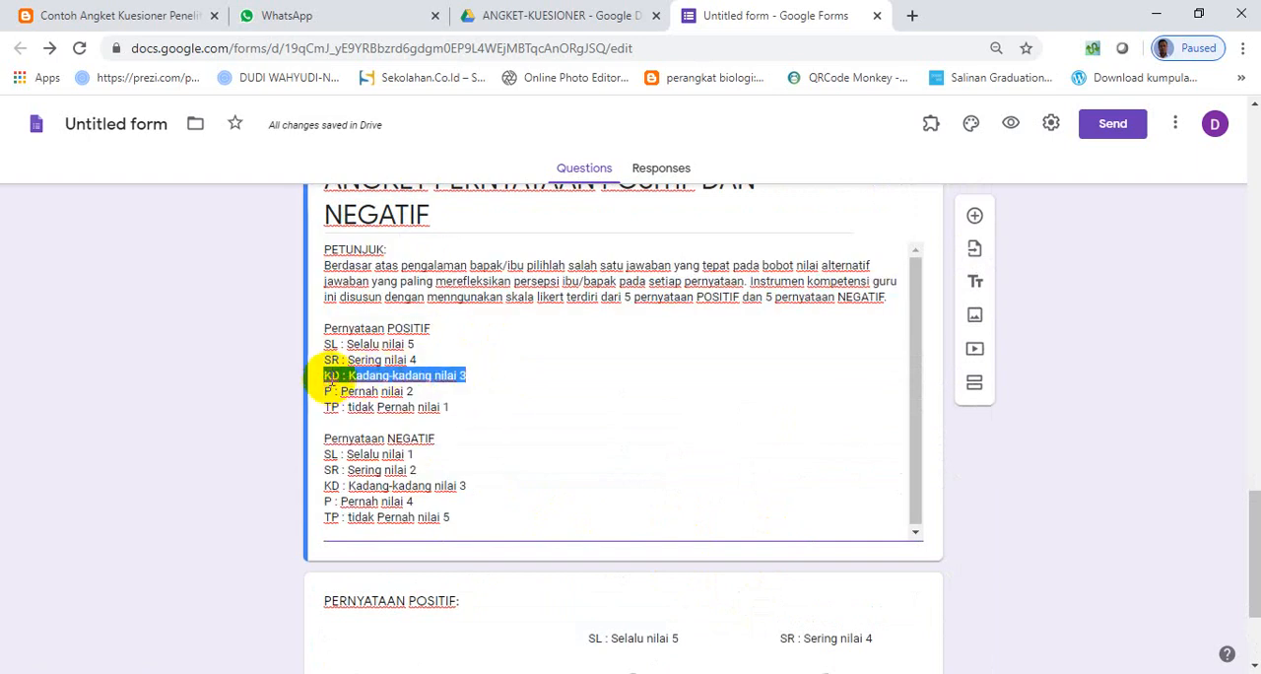
scroll(542, 552, down, 3)
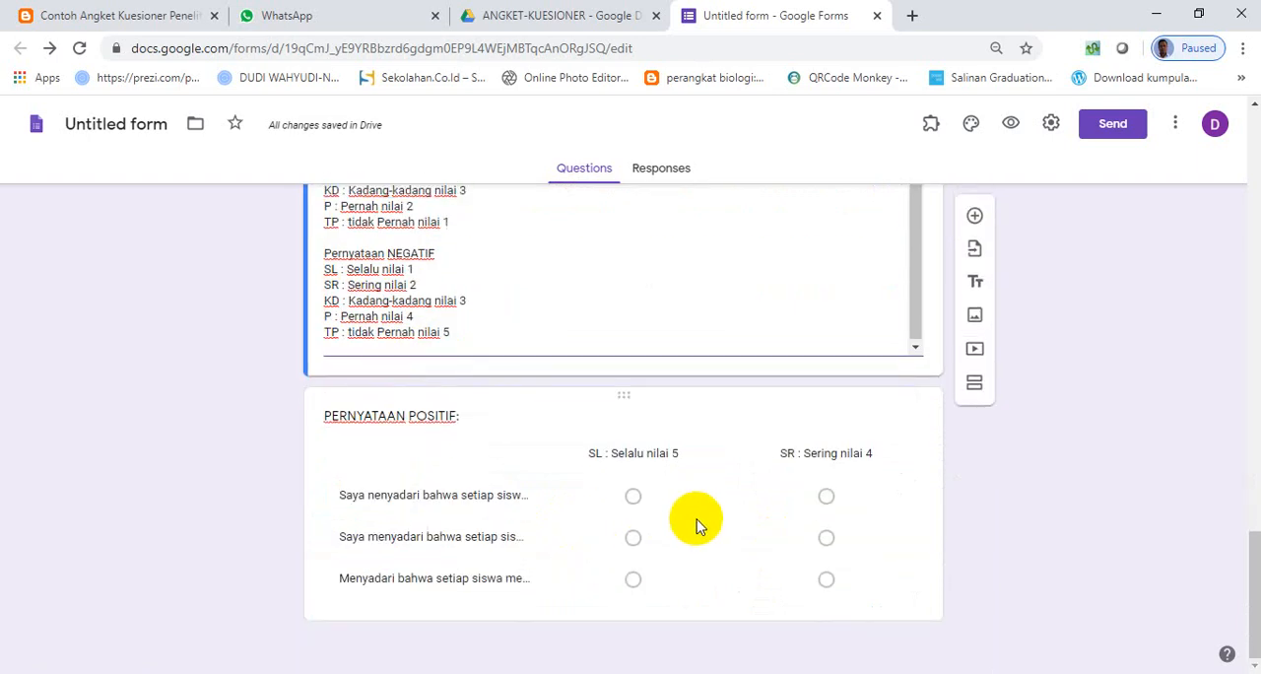
click(695, 525)
click(678, 582)
text(KD : Kadang-kadang nilai 3)
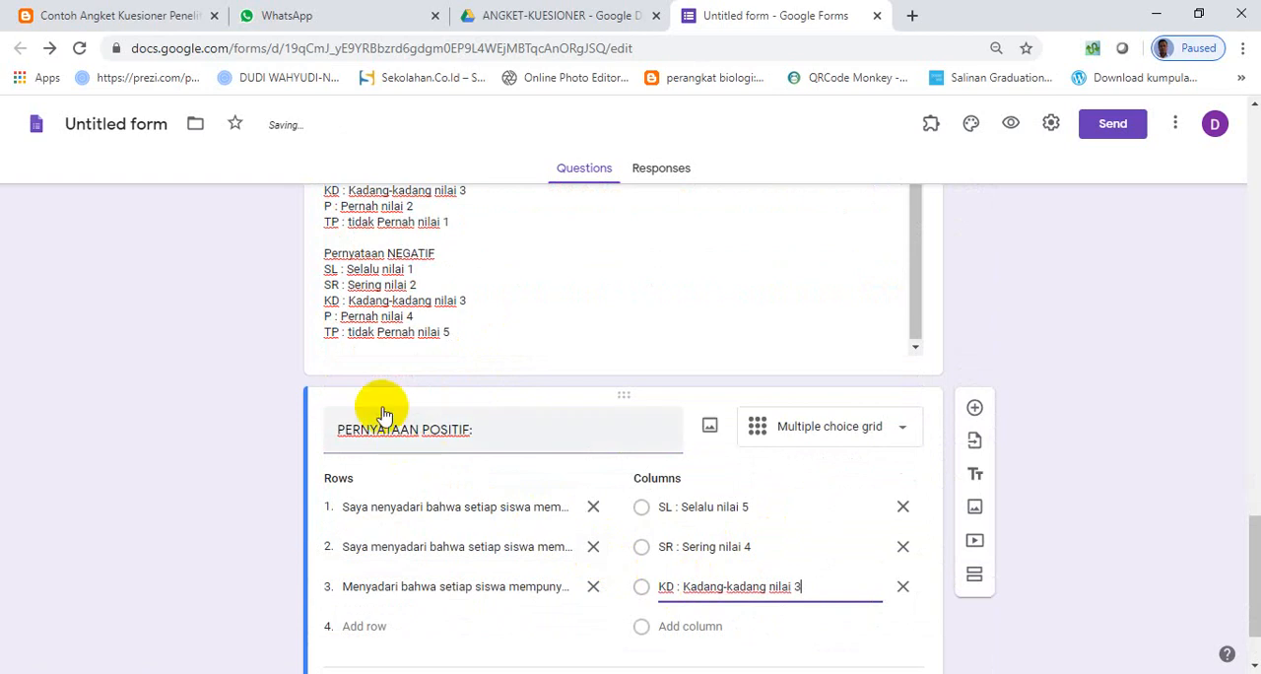
- Copy "P : Pernah nilai 2" from the section description's POSITIF list into a new fourth column of the grid
scroll(384, 413, up, 1)
click(415, 301)
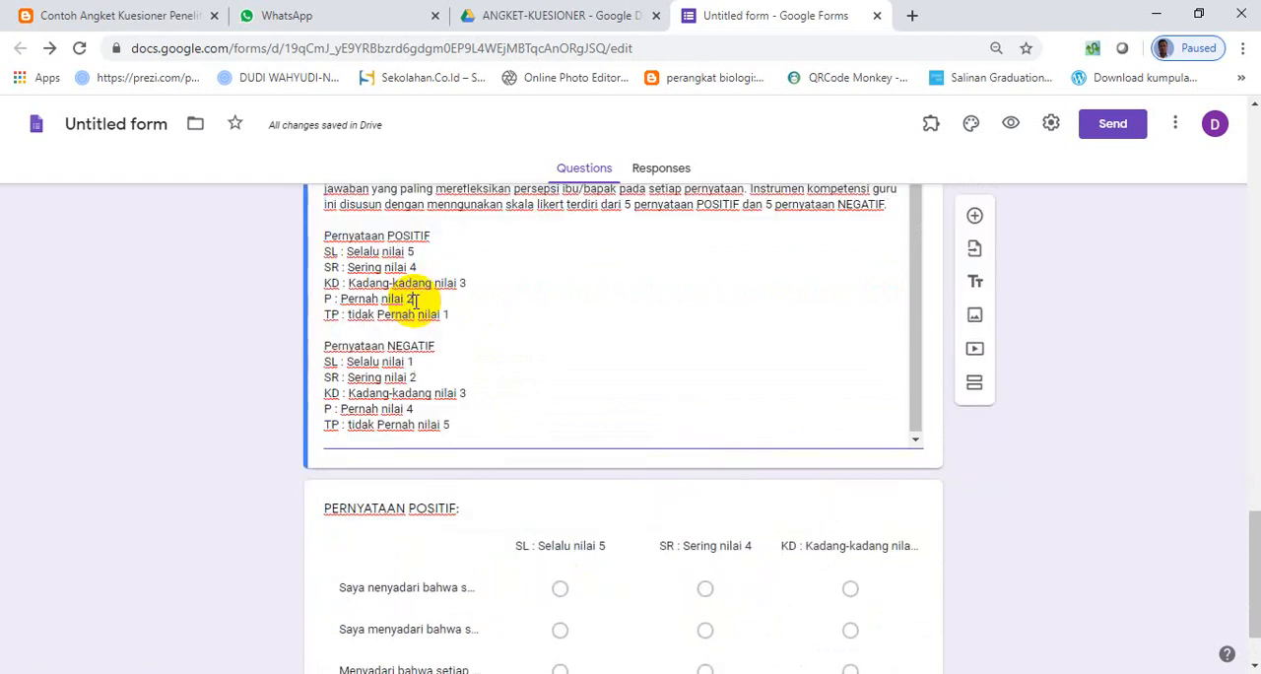
drag(402, 299, 318, 296)
key(ctrl+c)
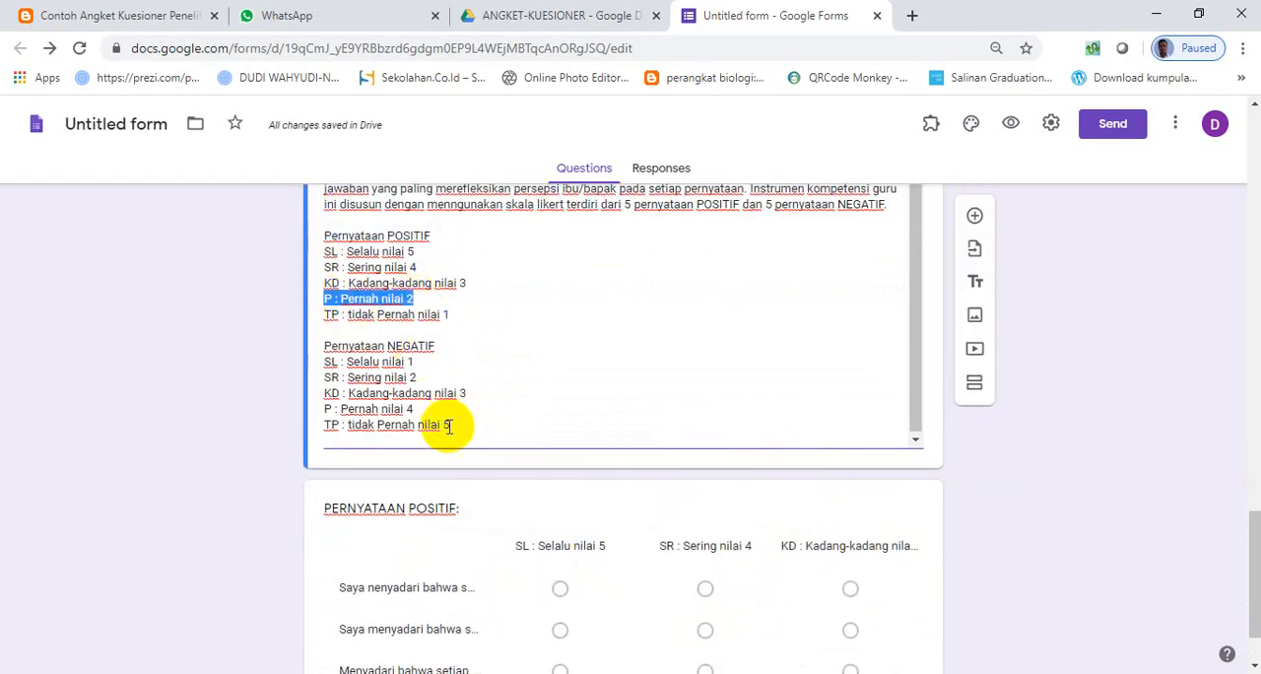
scroll(726, 630, down, 1)
click(703, 599)
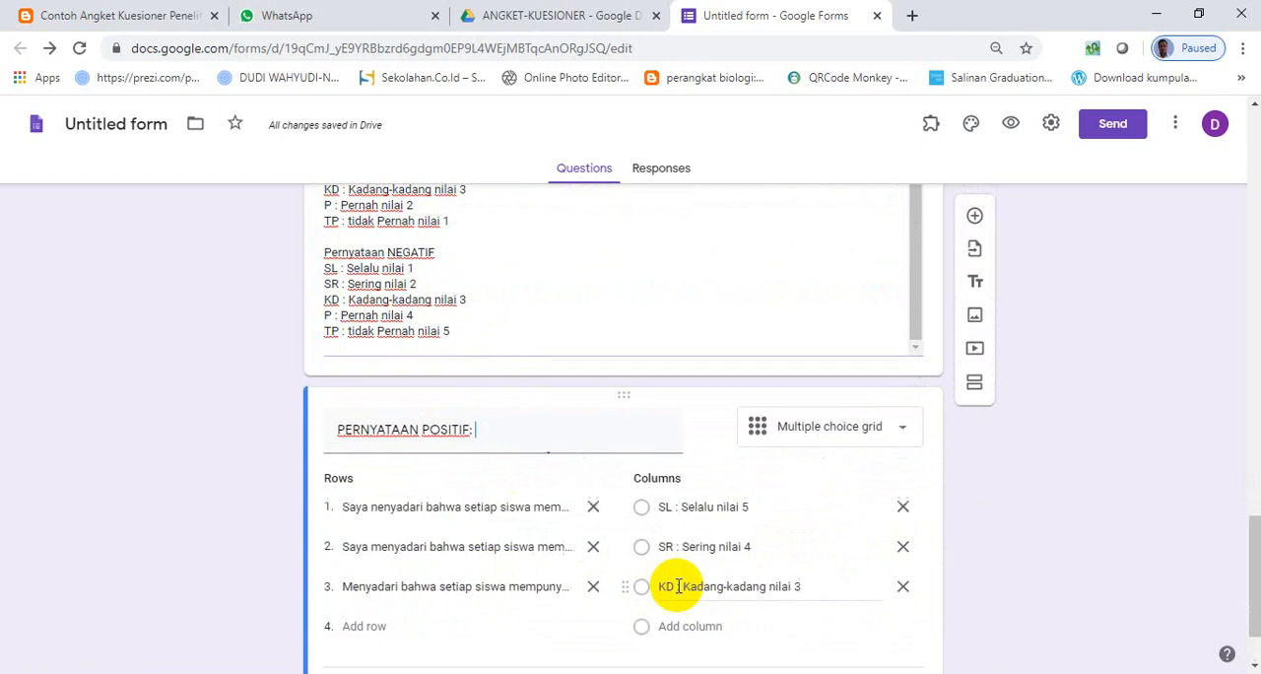
click(683, 626)
key(ctrl+v)
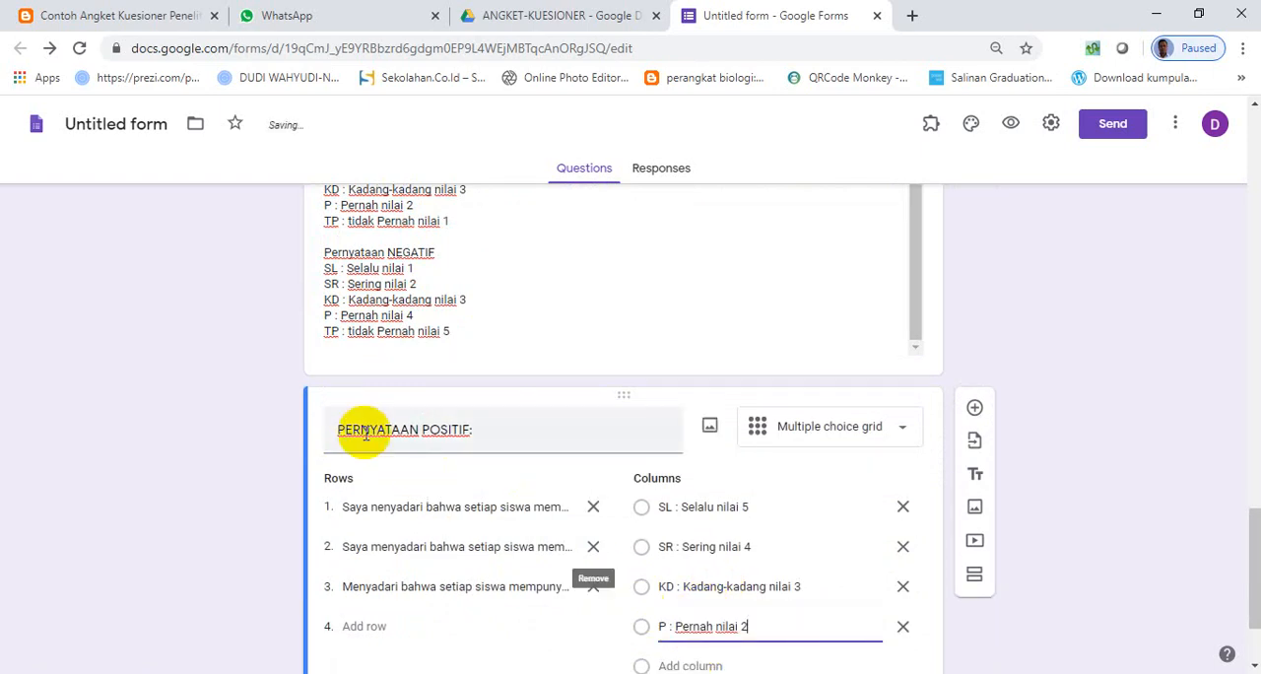
- Copy "TP : tidak Pernah nilai 1" from the section description's POSITIF list into a new fifth column of the grid
click(450, 224)
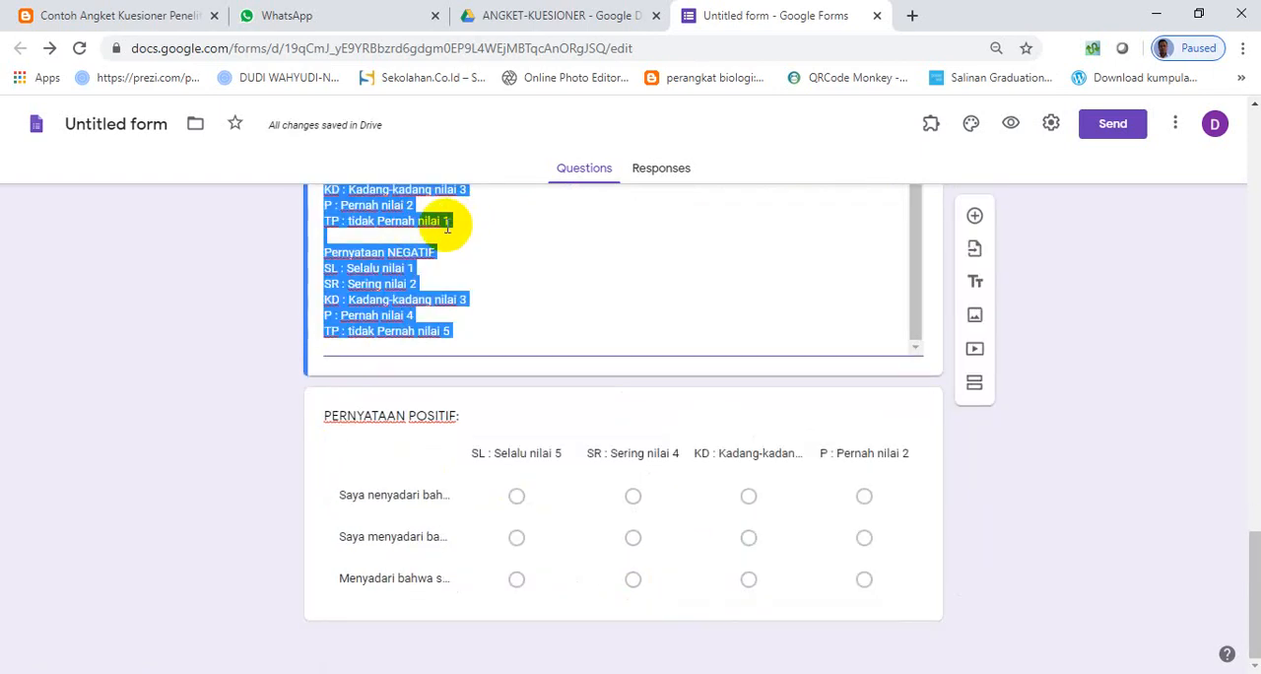
click(453, 219)
drag(450, 221, 323, 229)
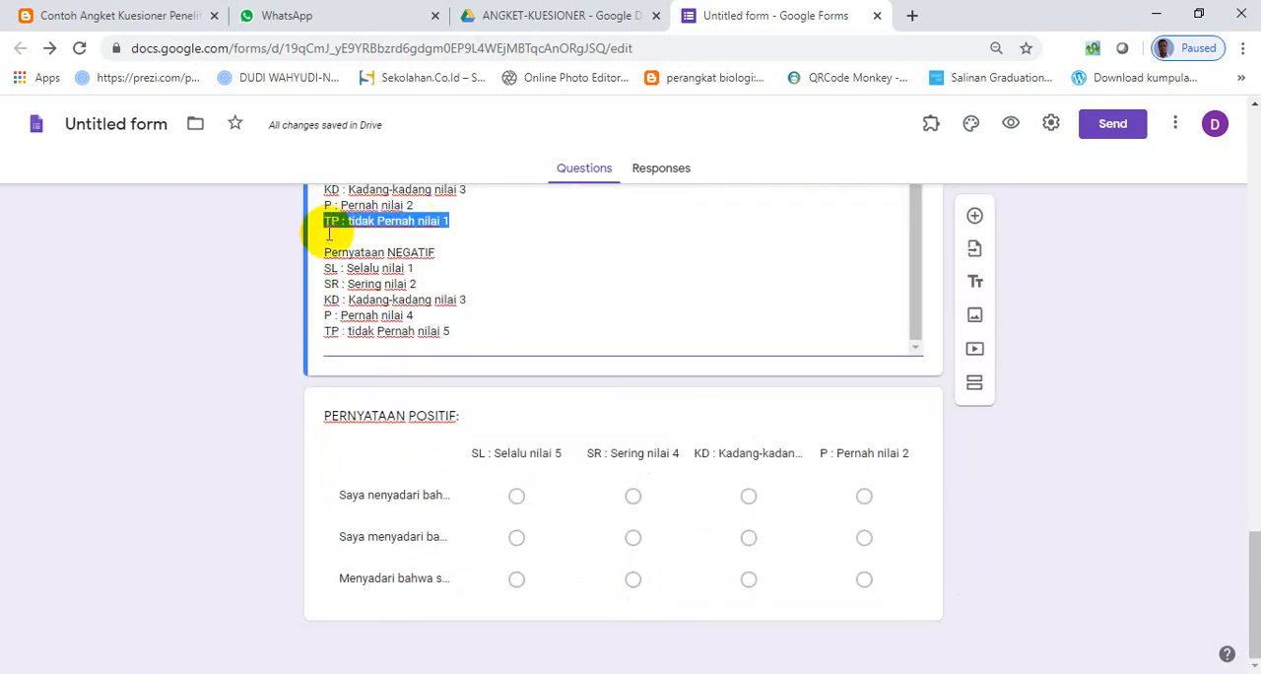
click(581, 569)
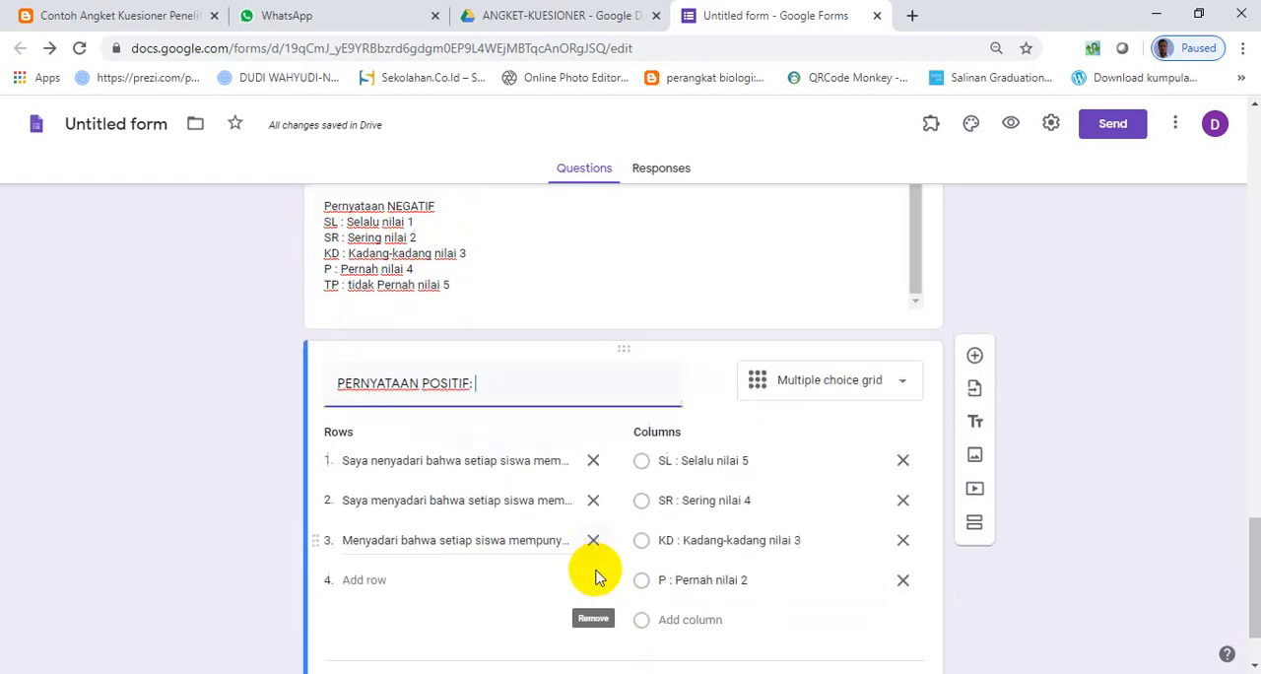
click(689, 525)
text(TP : tidak Pernah nilai 1)
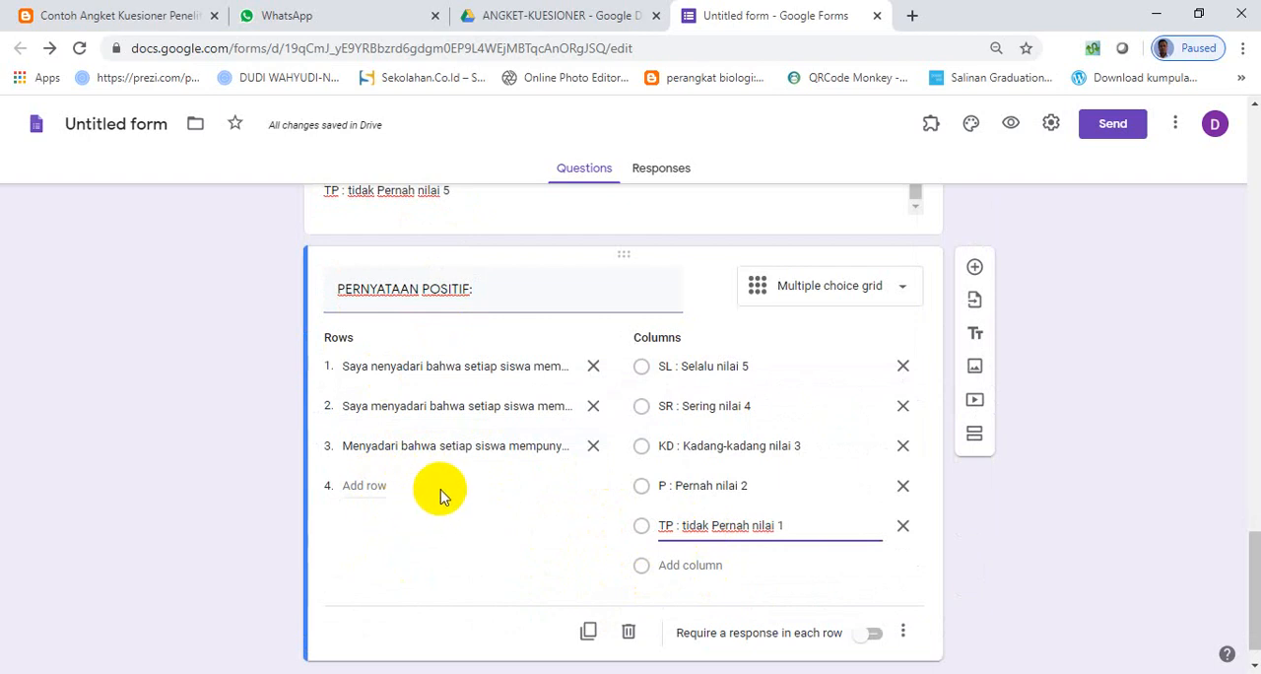
- Require a response in each row of the positive grid and duplicate the question with the title "PERNYATAAN NEGATIF:"
scroll(540, 490, down, 1)
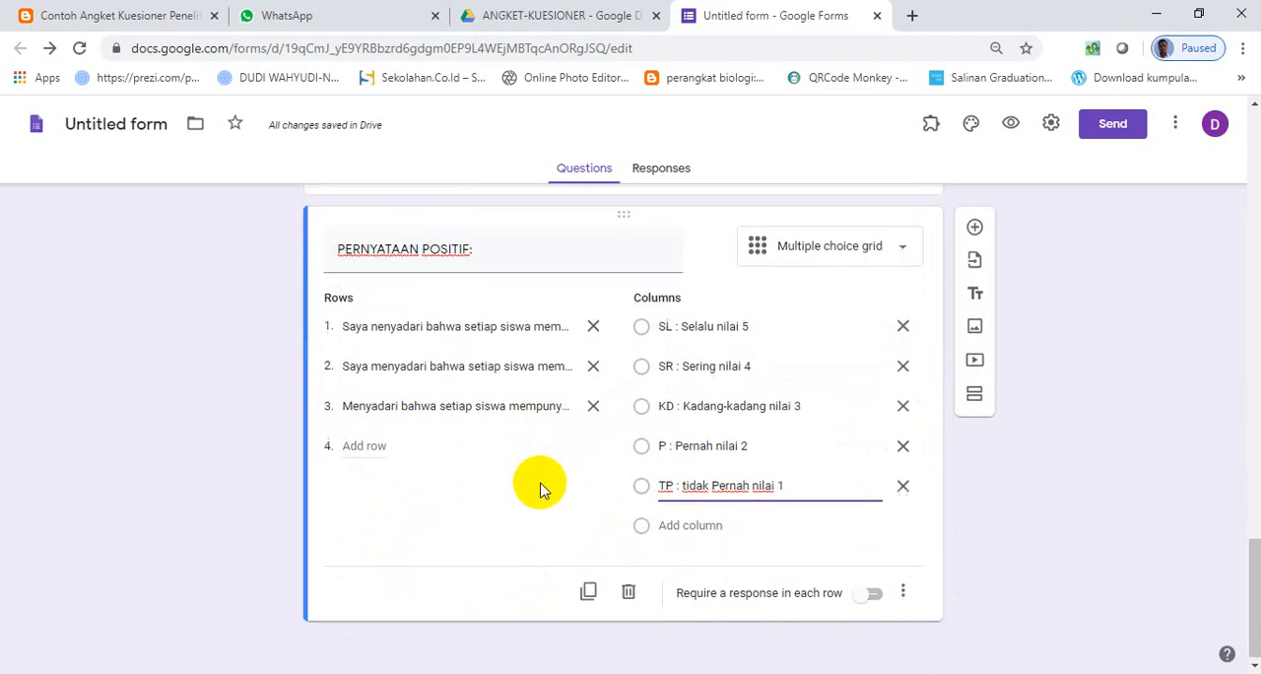
click(874, 593)
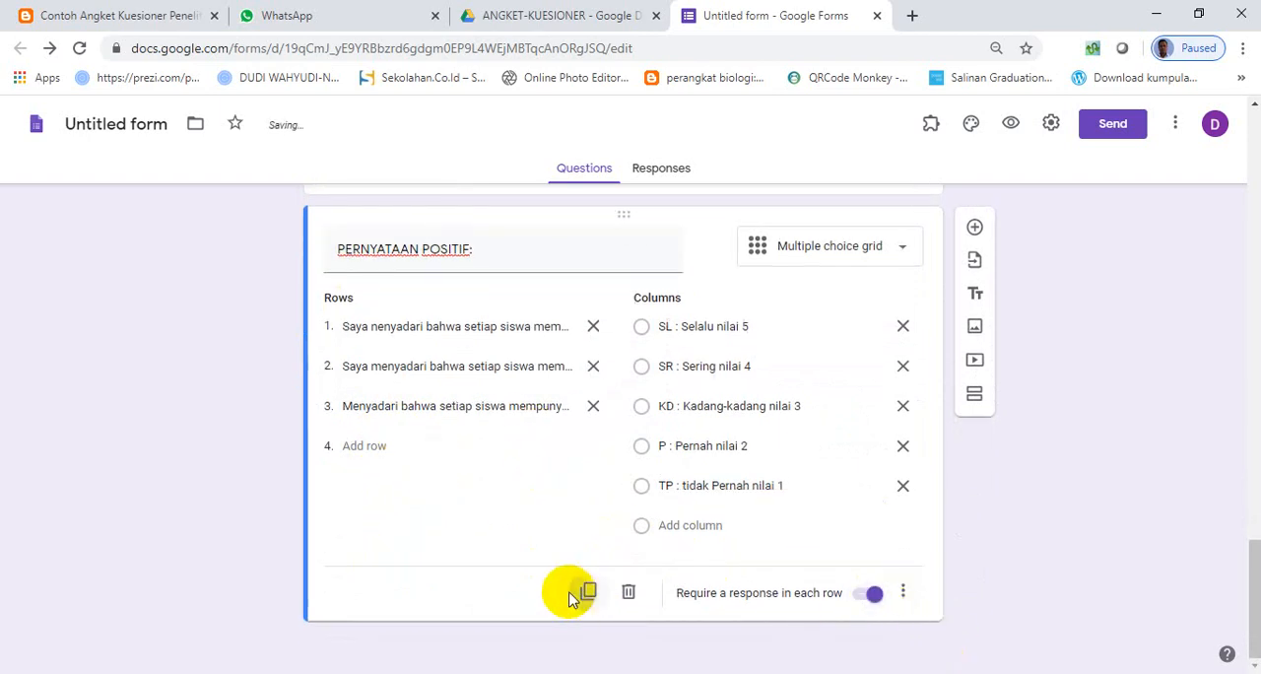
click(572, 596)
click(562, 492)
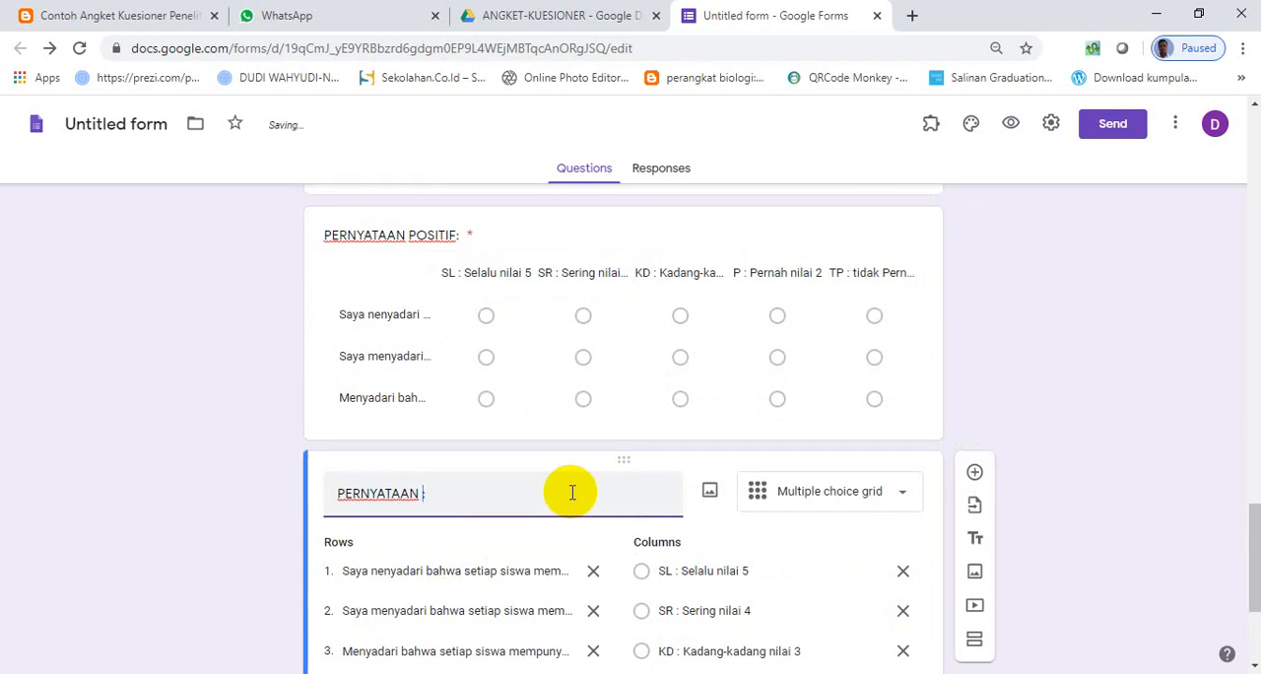
text(F:)
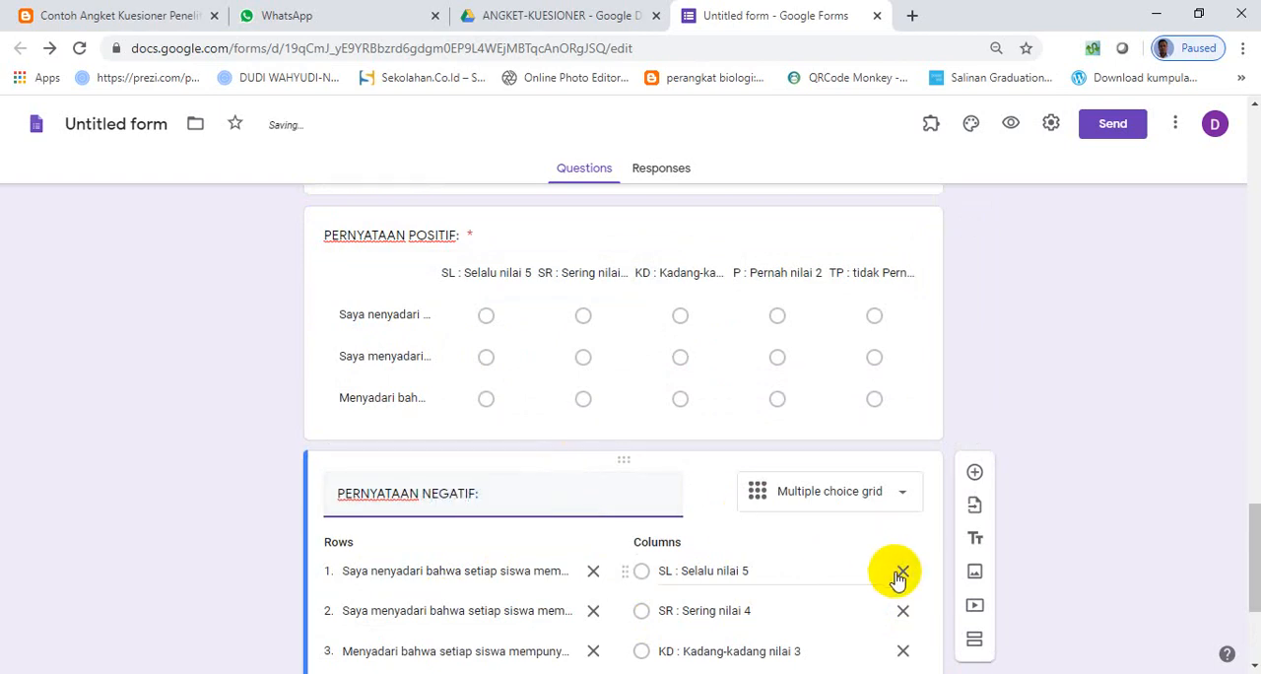
- Clear the copied columns from the PERNYATAAN NEGATIF grid and remove its rows 2 and 3
click(900, 574)
click(901, 573)
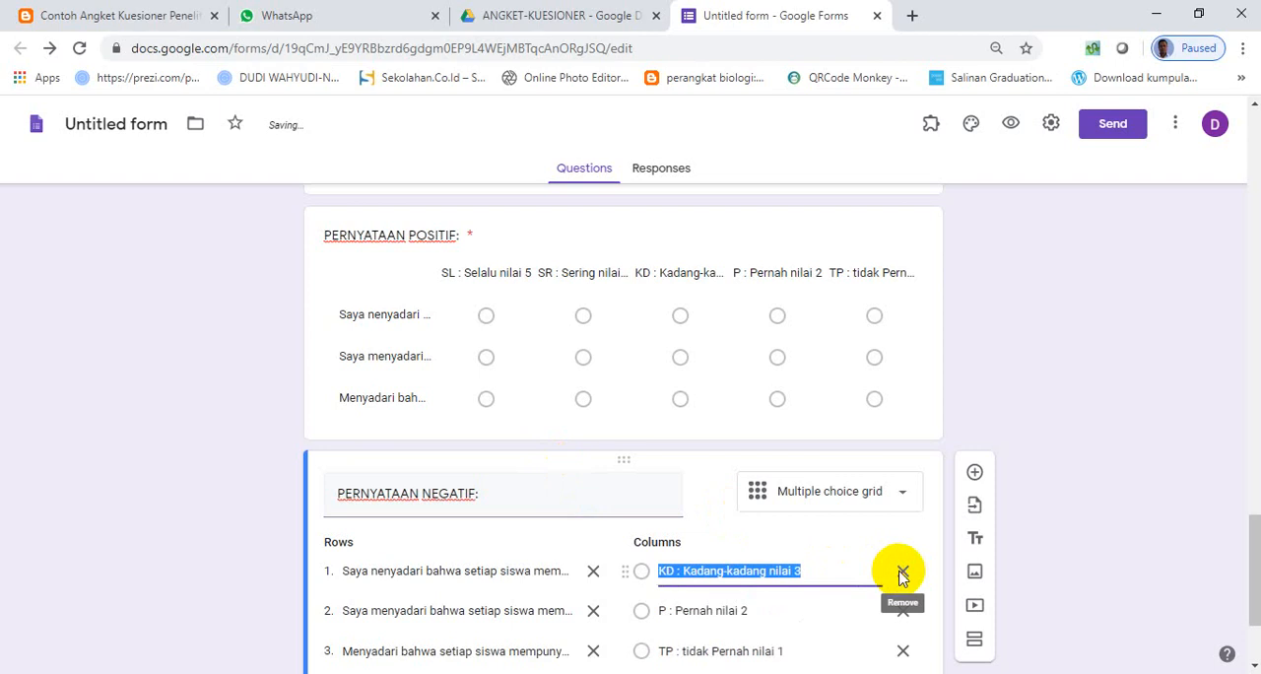
click(902, 574)
click(902, 577)
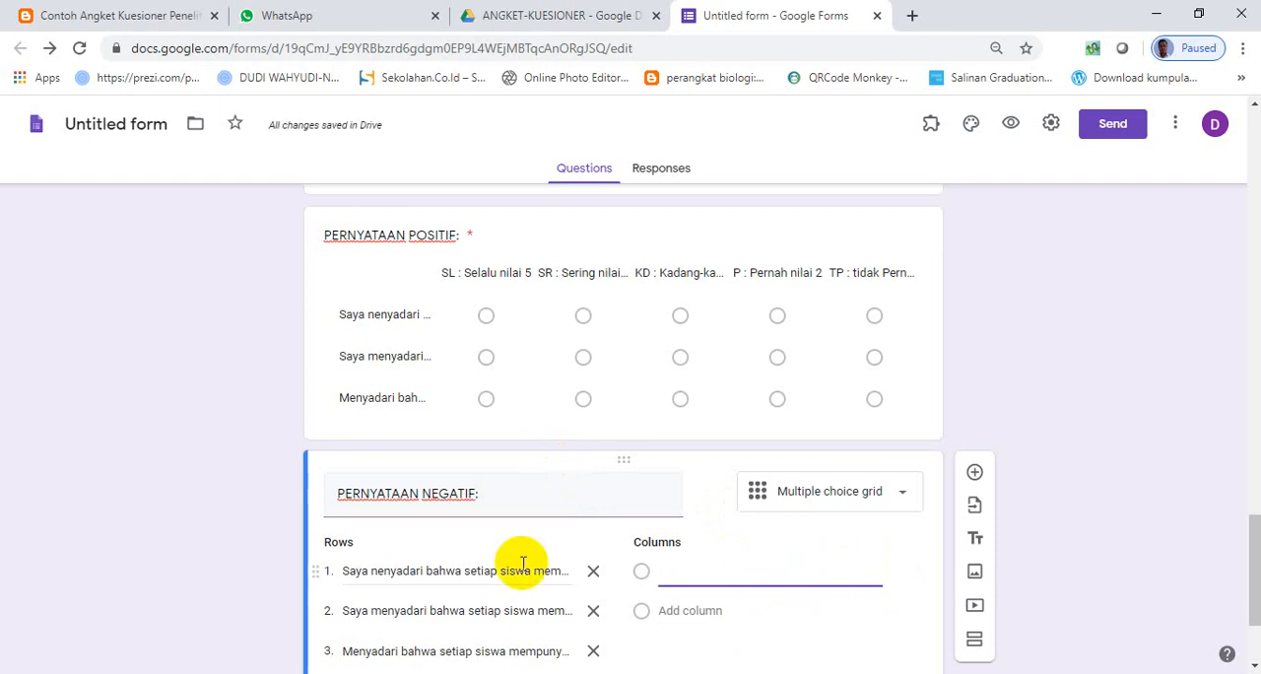
scroll(522, 571, down, 1)
click(592, 558)
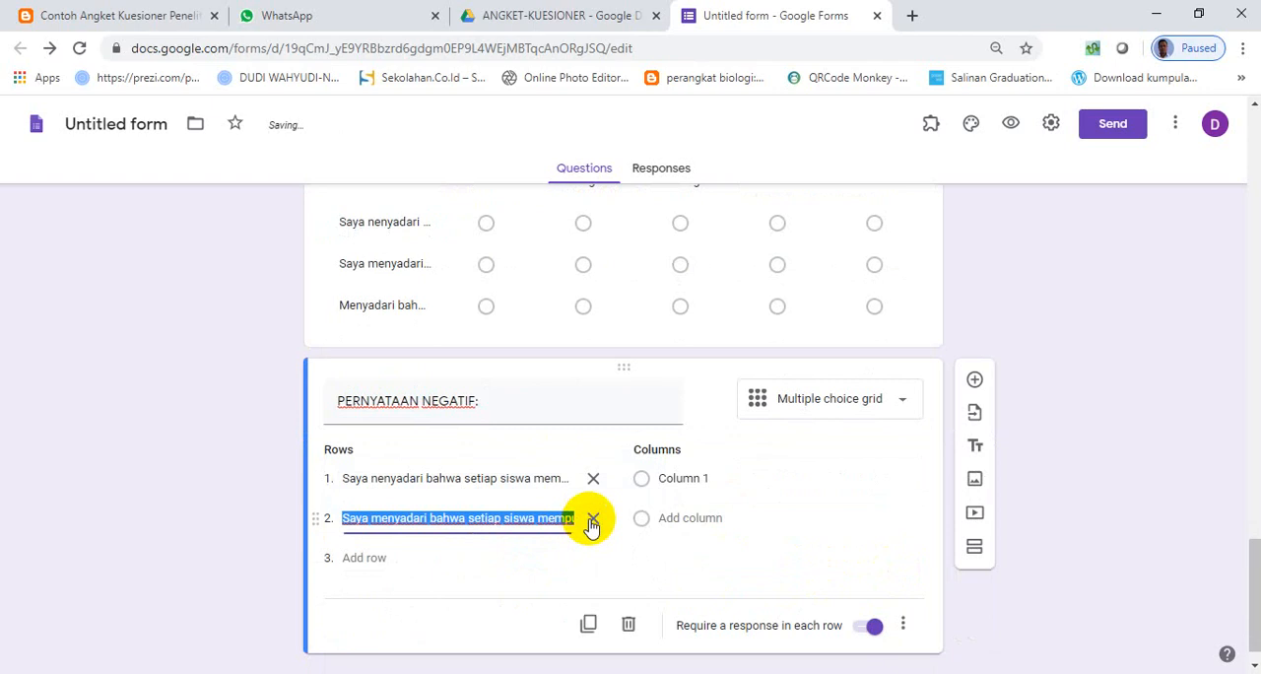
click(592, 517)
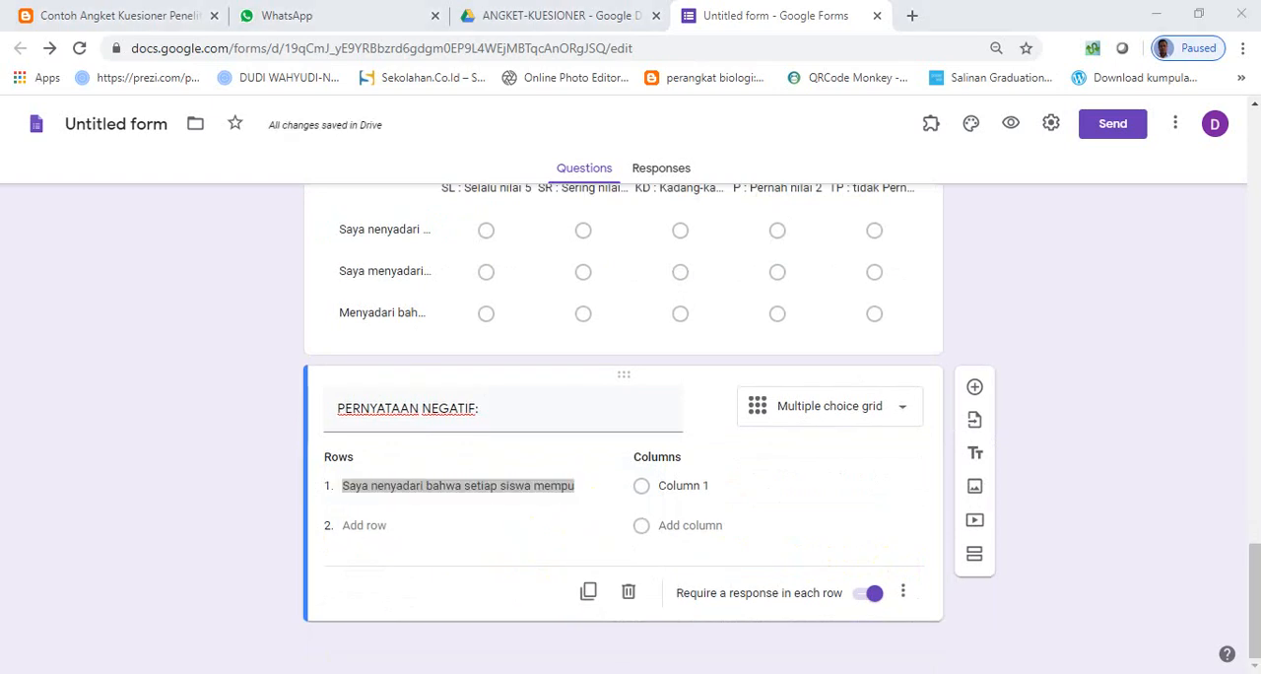
- Copy statement 2, "Guru Membuat suasana menjadi tegang apabila membangun sesuatu pengertian", from the Word document into row 1 of the negative grid
key(alt+Tab)
drag(367, 498, 813, 514)
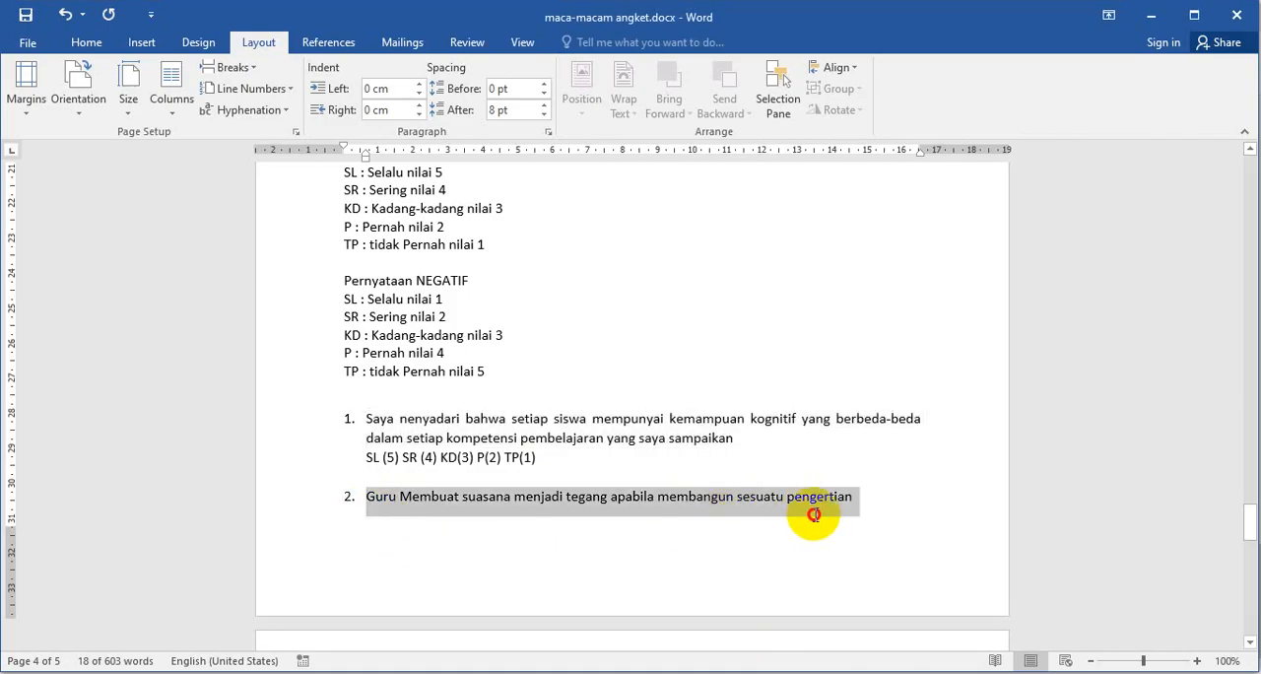
key(alt+Tab)
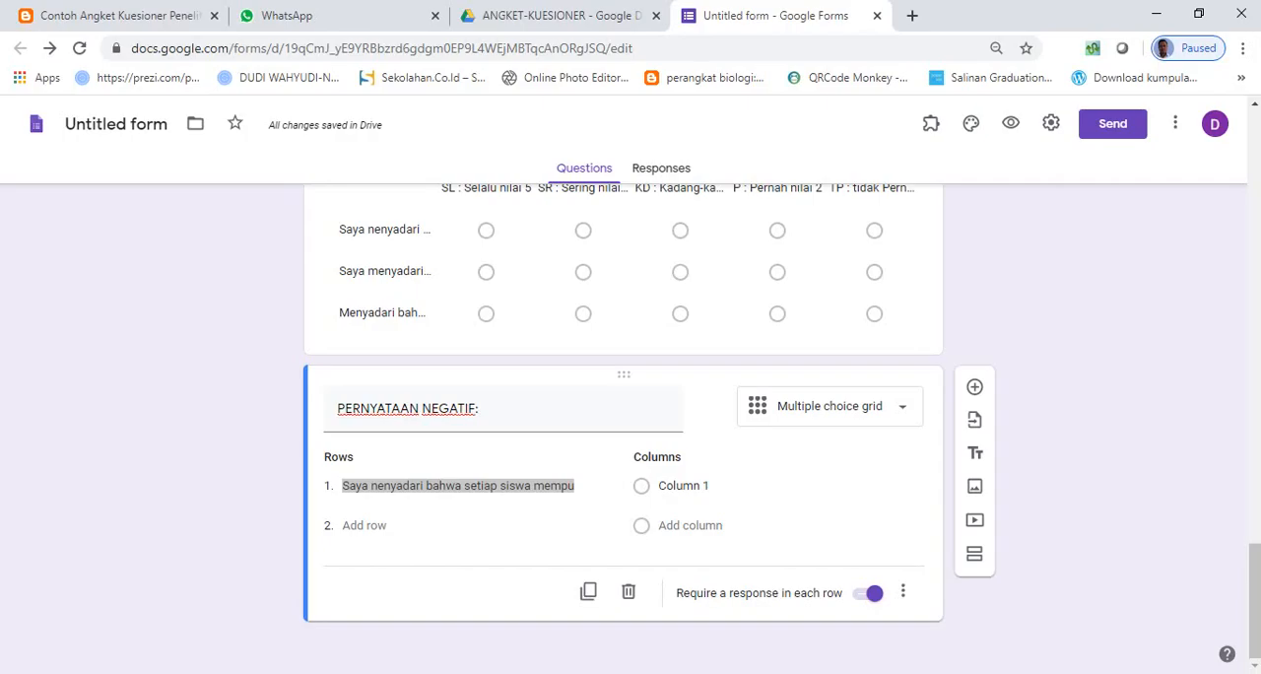
key(ctrl+v)
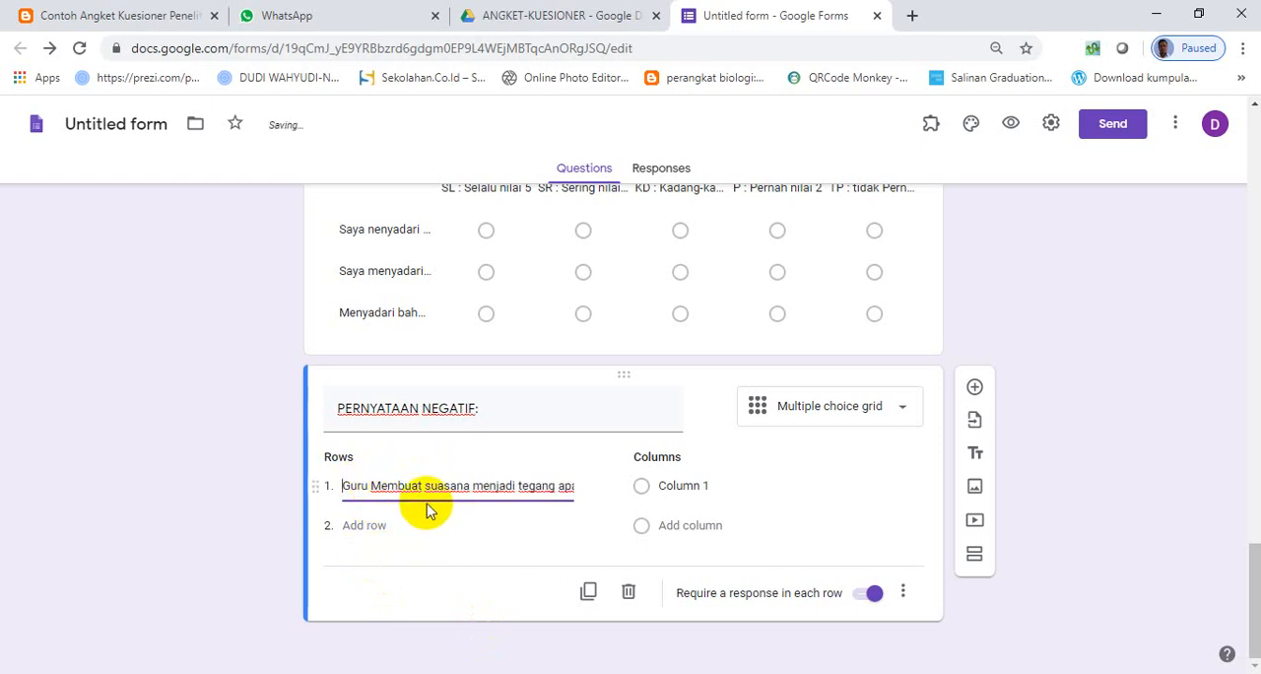
- Add the same statement as rows 2 and 3, reworded to begin with "Guru nembuat suasana" and "Membuat suasana"
key(ctrl+a)
key(ctrl+c)
click(365, 525)
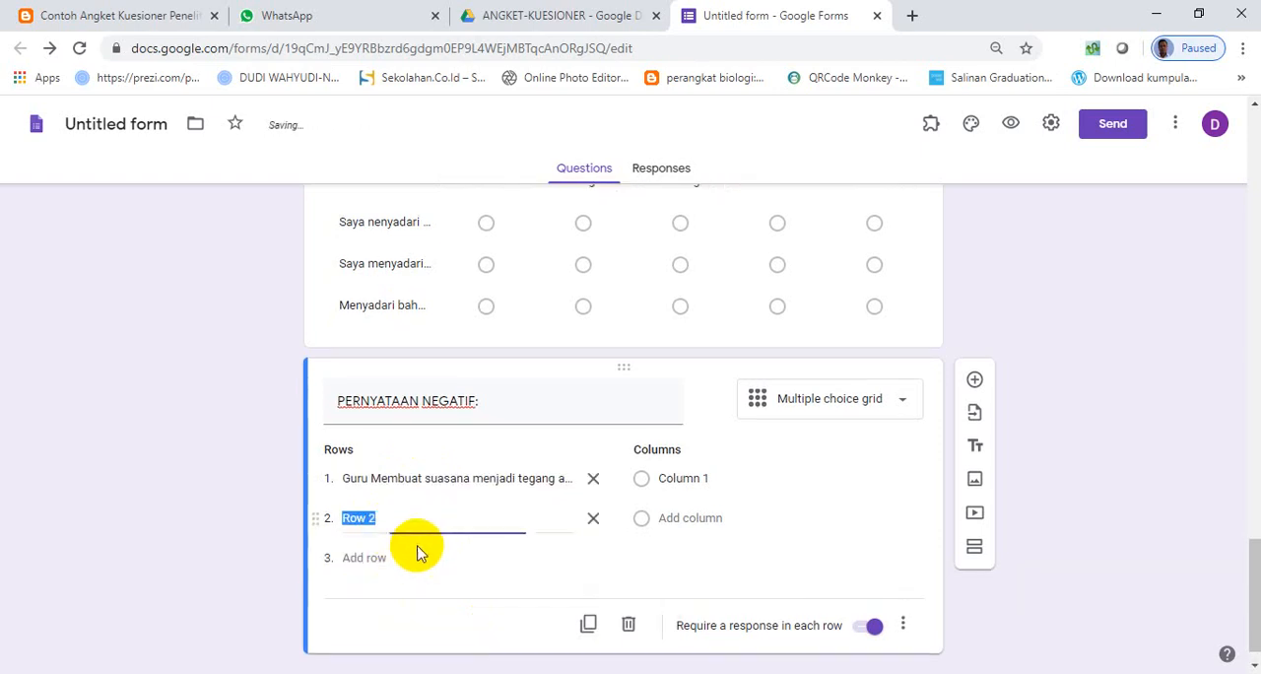
key(ctrl+v)
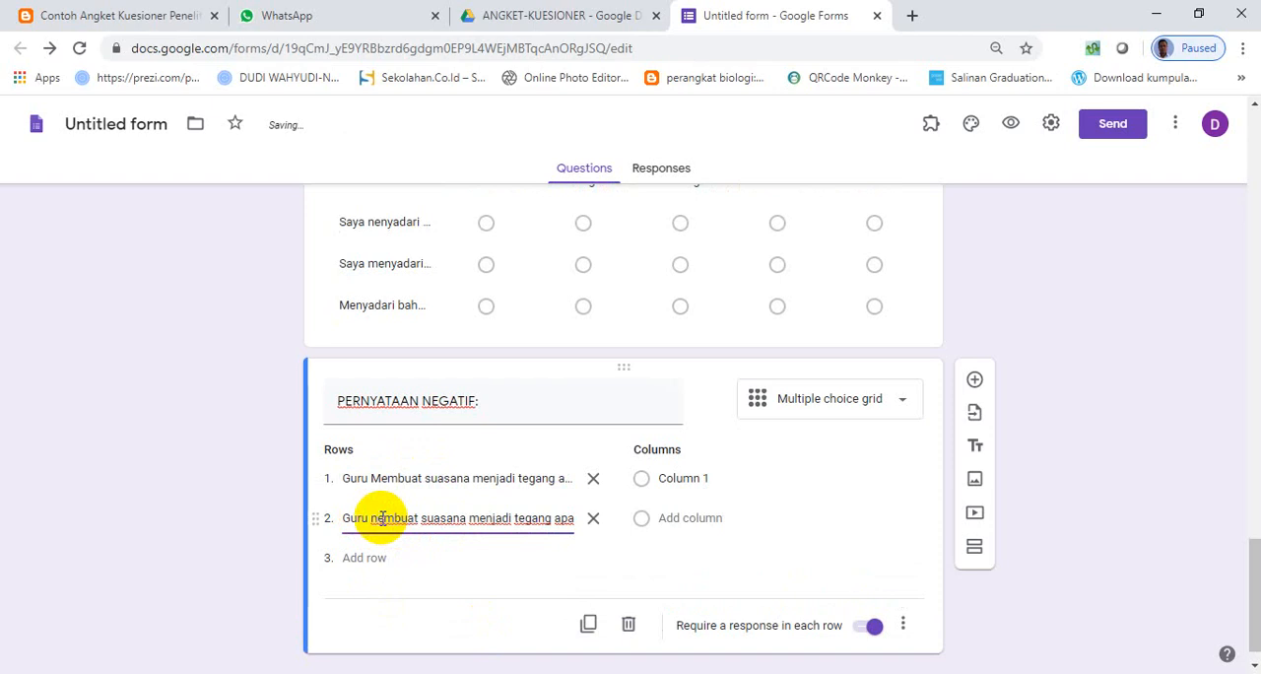
click(366, 558)
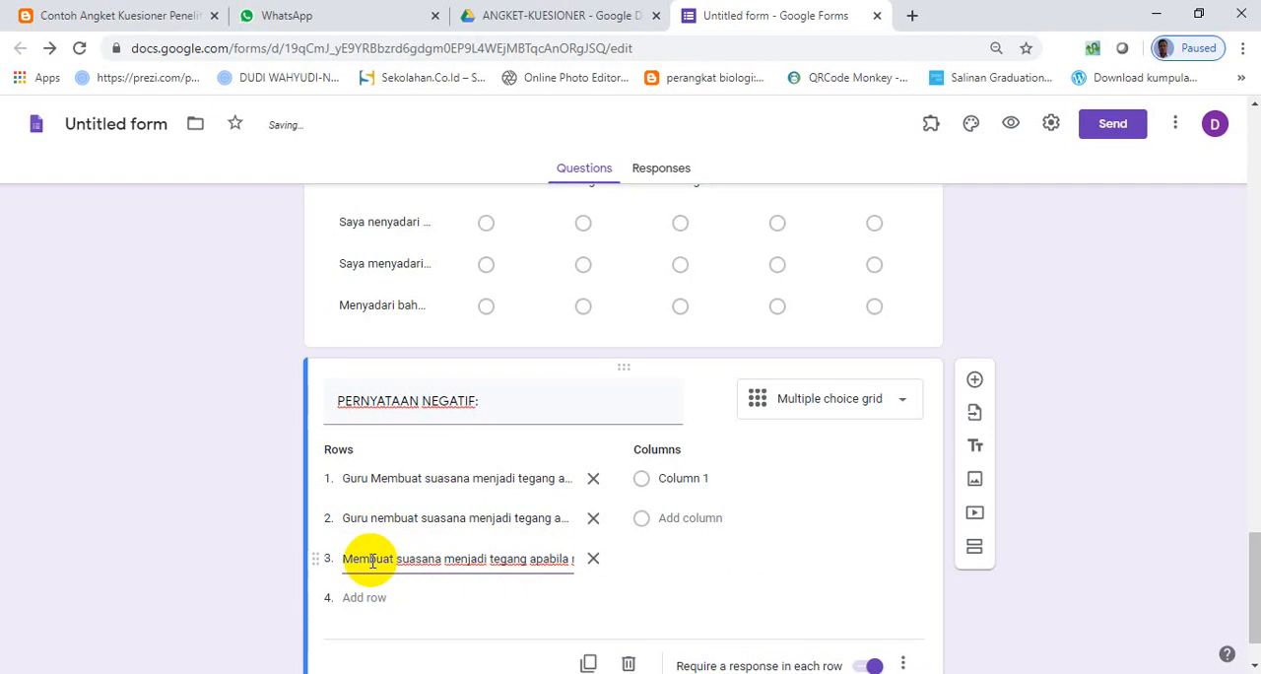
- Copy "SL : Selalu nilai 1" from the section description's NEGATIF list into column 1 of the negative grid
scroll(473, 433, up, 3)
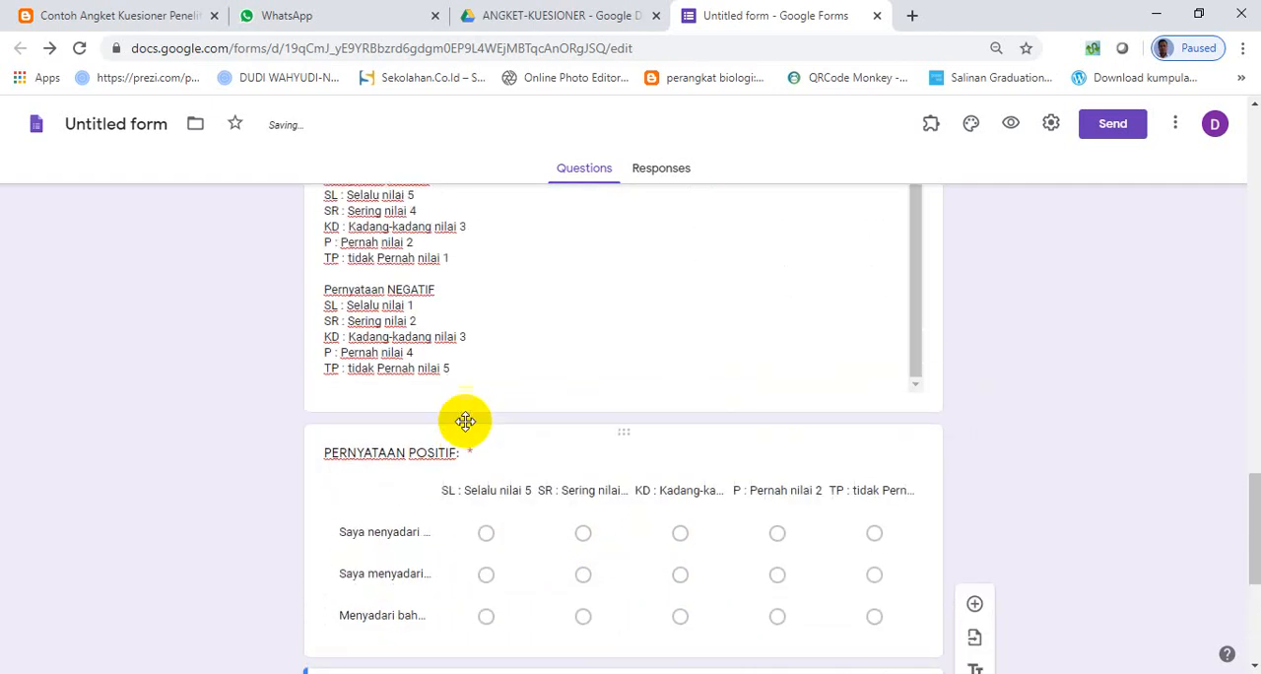
scroll(465, 422, up, 1)
click(414, 365)
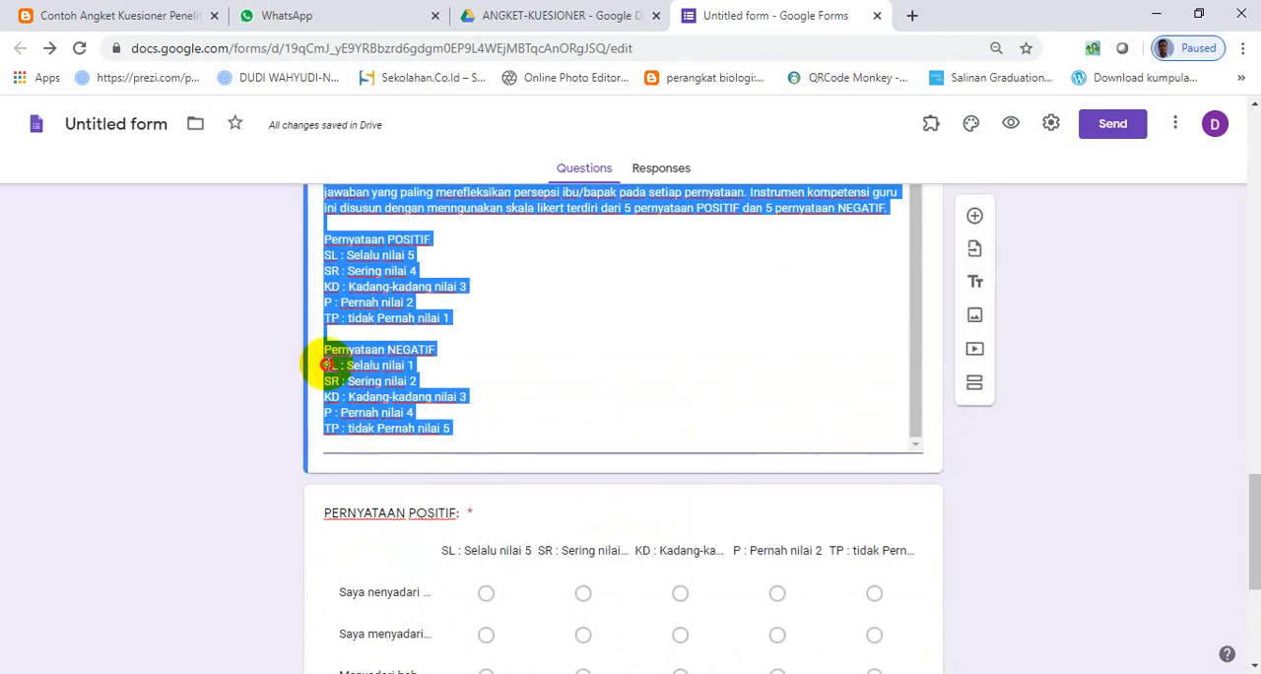
click(386, 366)
drag(412, 365, 327, 366)
key(ctrl+c)
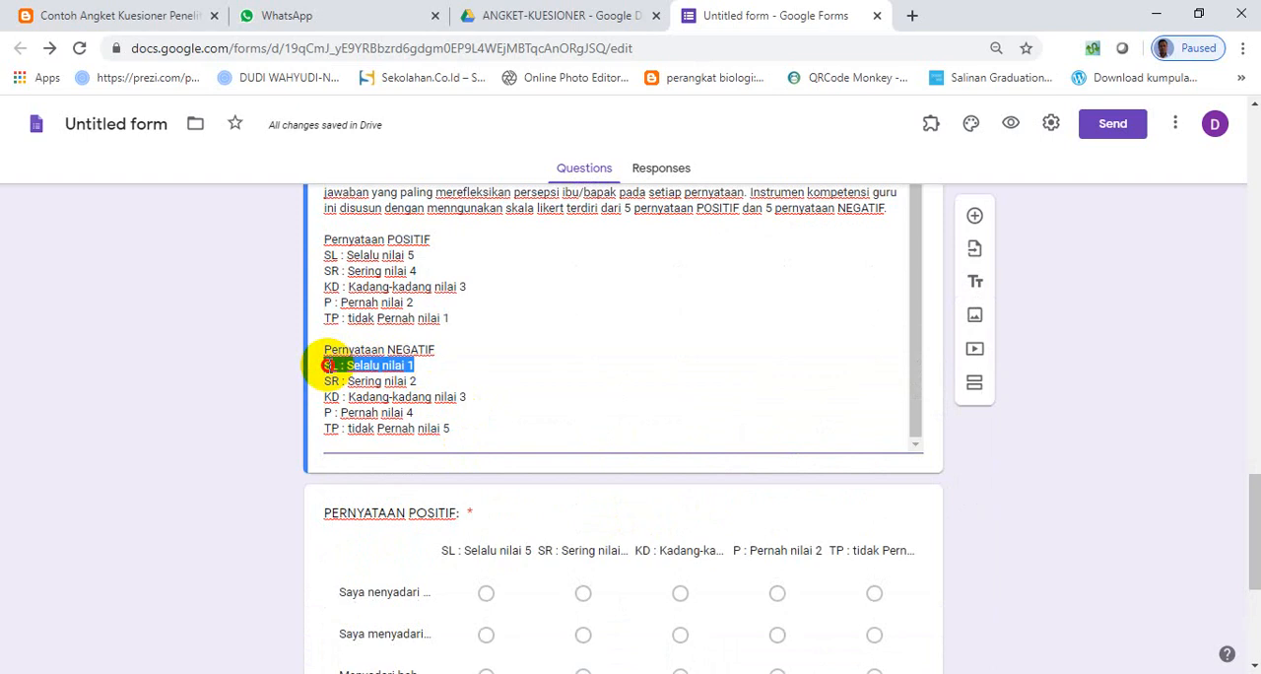
scroll(547, 557, down, 4)
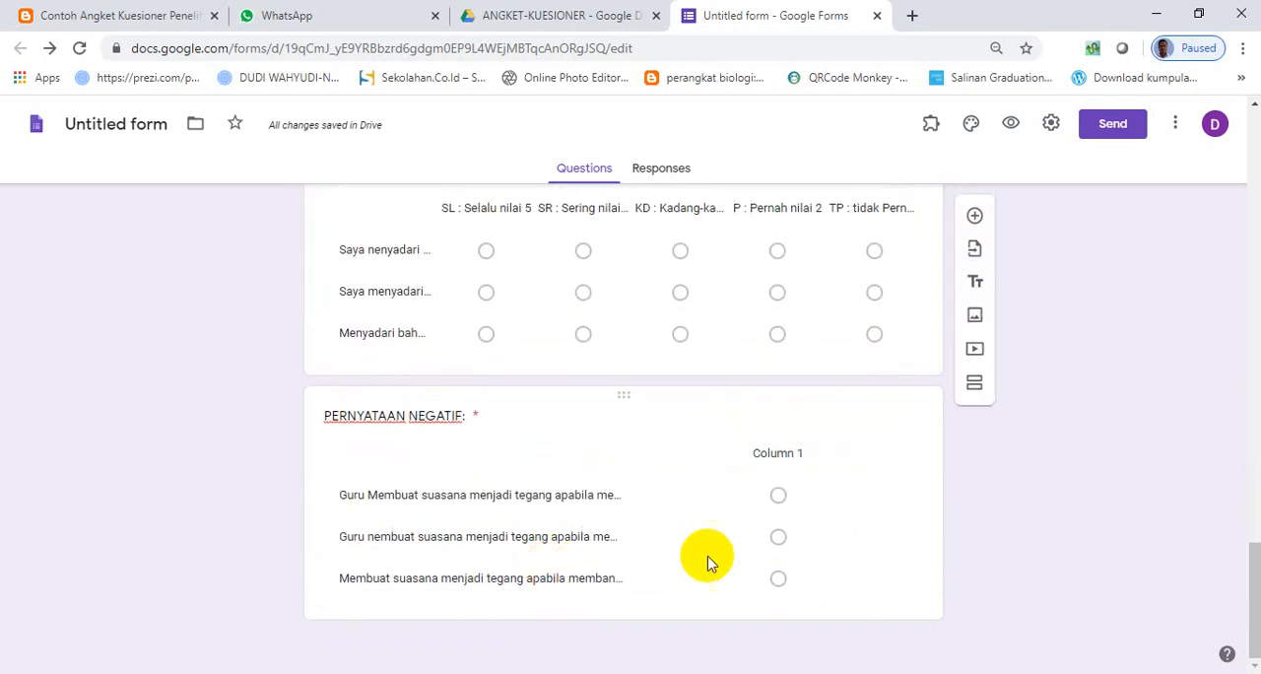
click(740, 535)
key(ctrl+v)
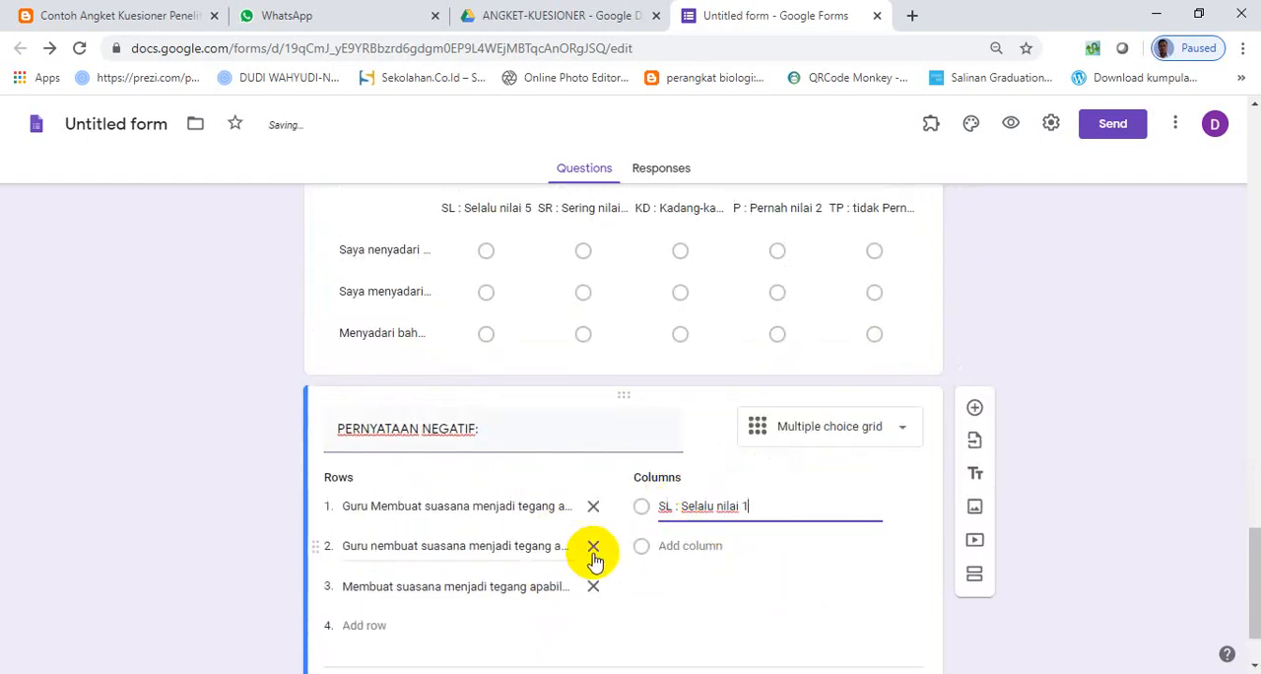
- Copy "SR : Sering nilai 2" from the section description's NEGATIF list into a new second column of the negative grid
scroll(413, 476, up, 3)
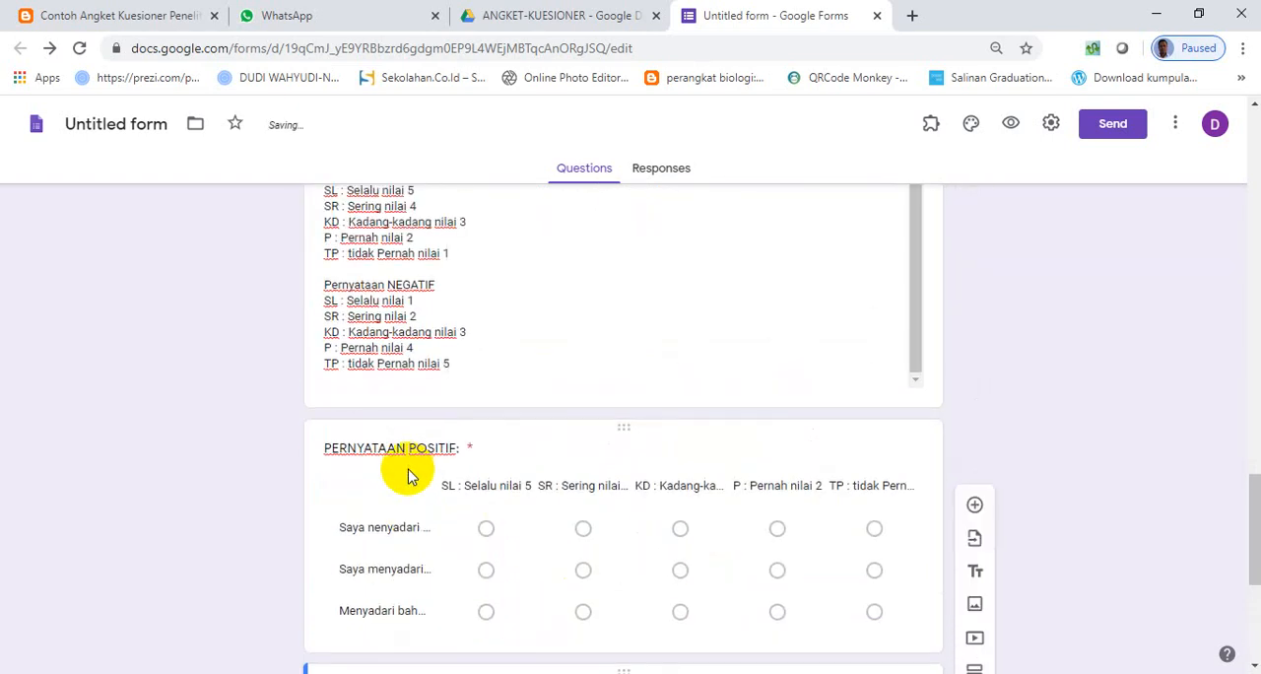
click(420, 315)
click(370, 316)
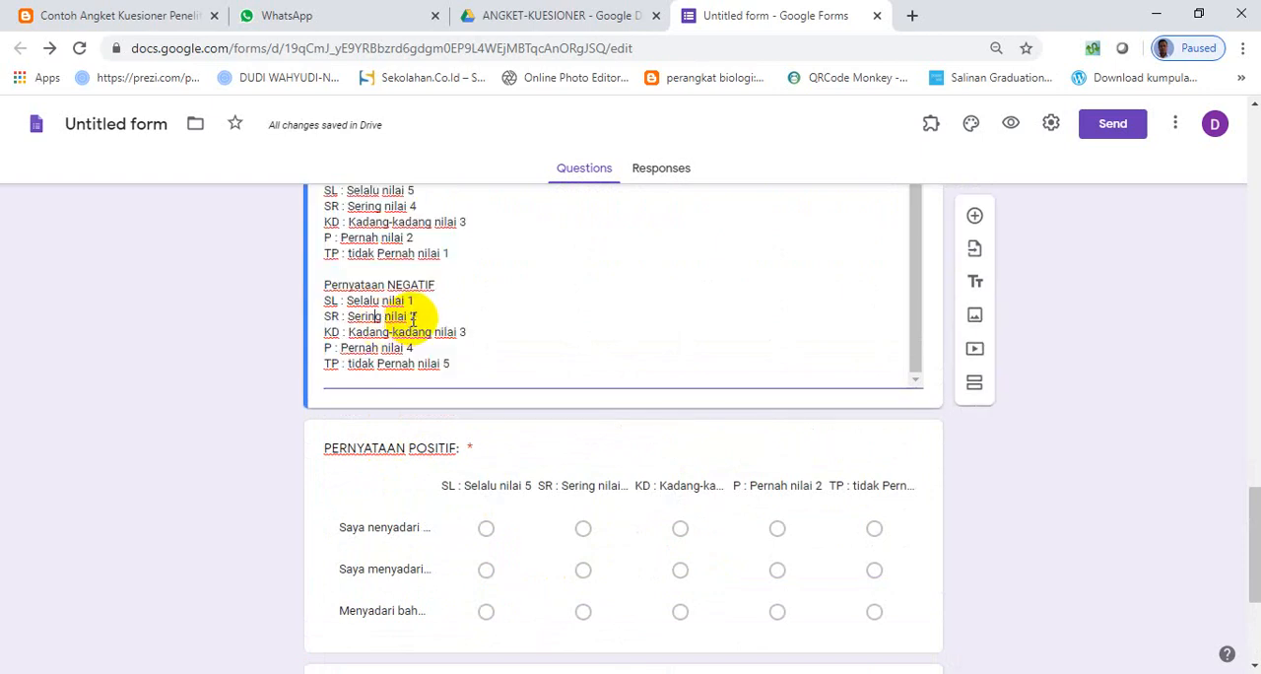
drag(417, 316, 372, 316)
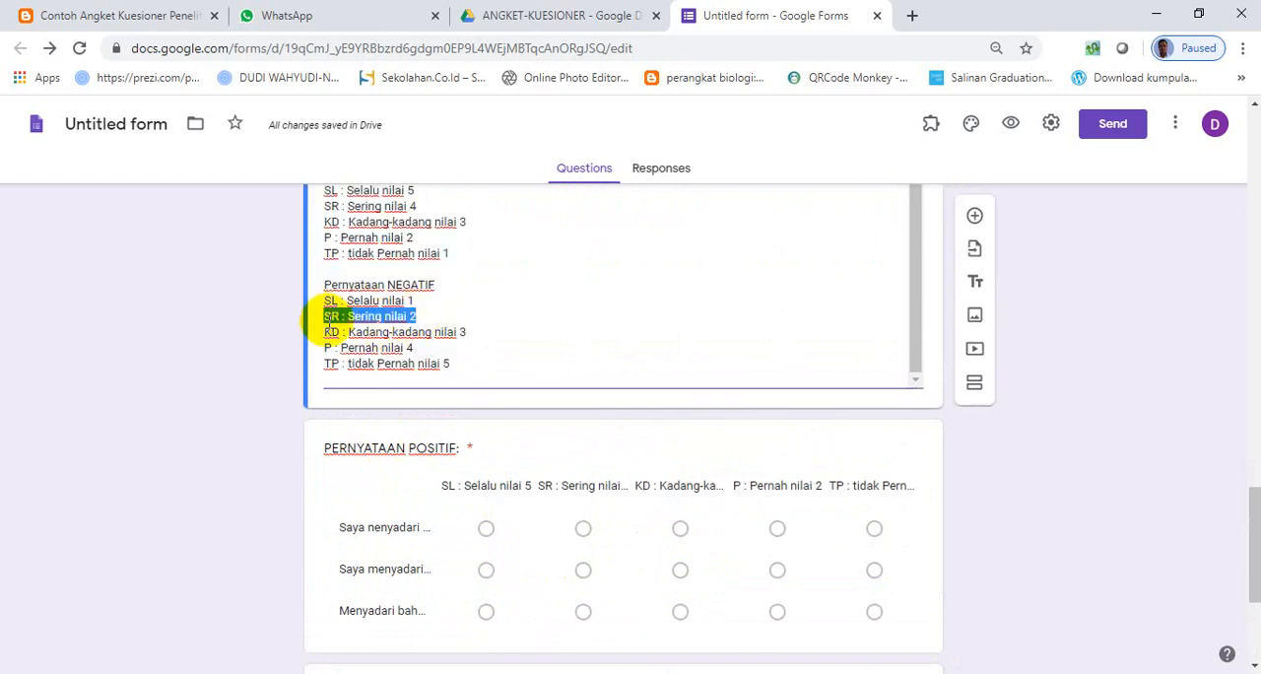
scroll(543, 565, down, 3)
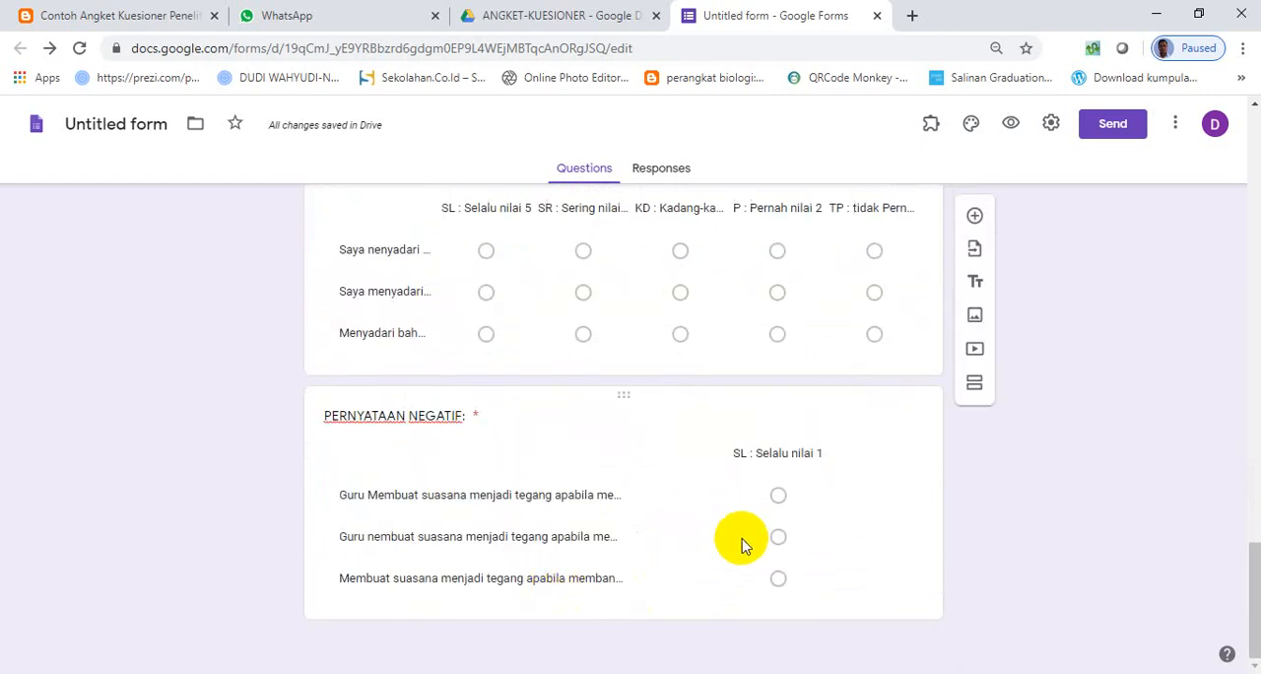
click(744, 544)
click(680, 542)
text(SR : Sering nilai 2)
- Copy "KD : Kadang-kadang nilai 3" from the section description's NEGATIF list into a new third column of the negative grid
scroll(441, 525, up, 1)
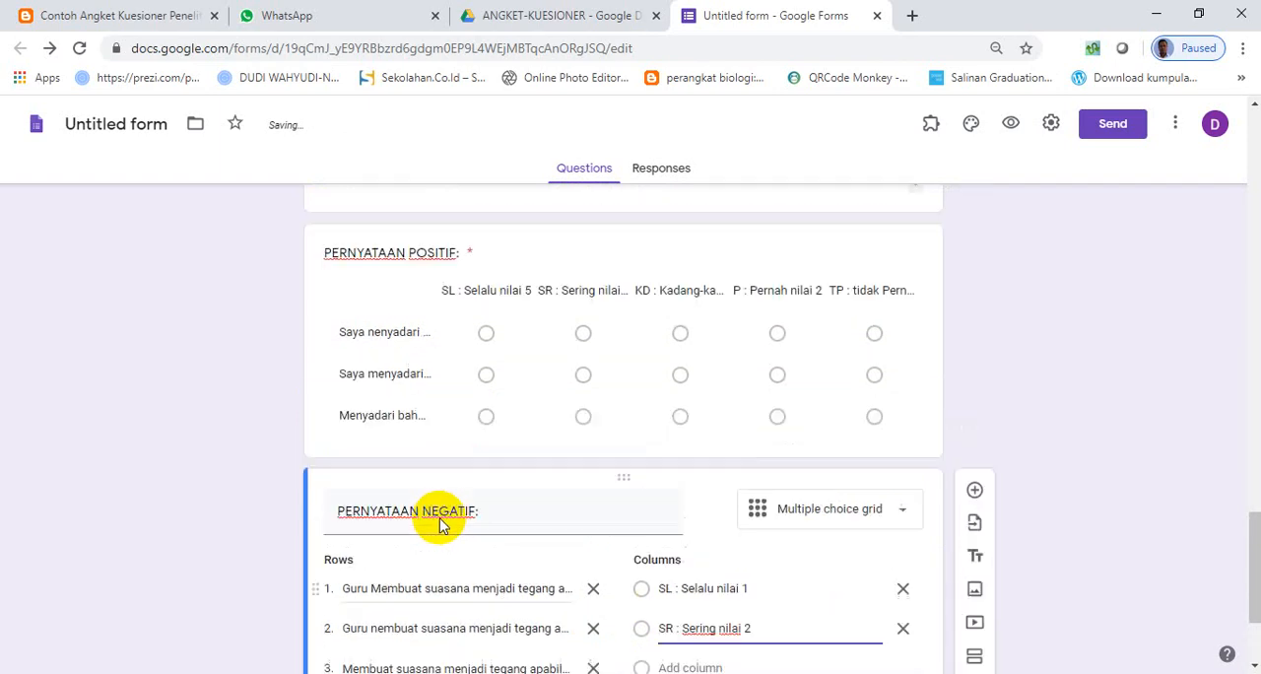
scroll(440, 525, up, 3)
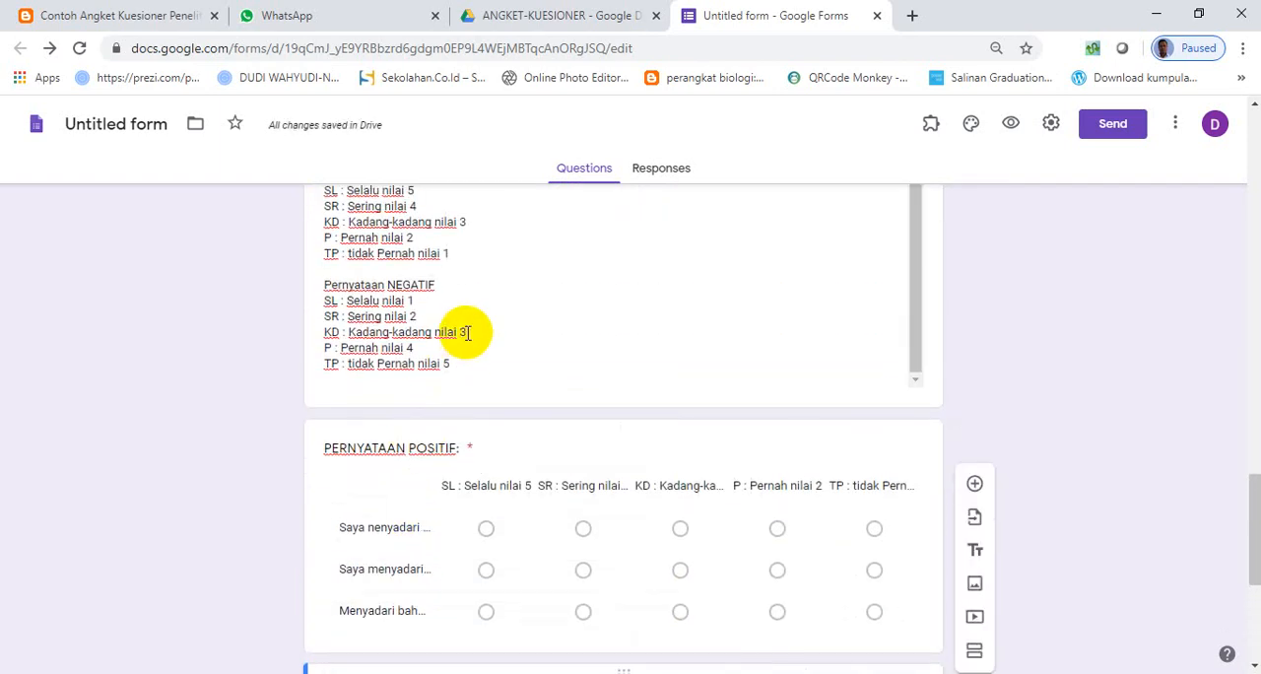
triple_click(467, 333)
click(467, 333)
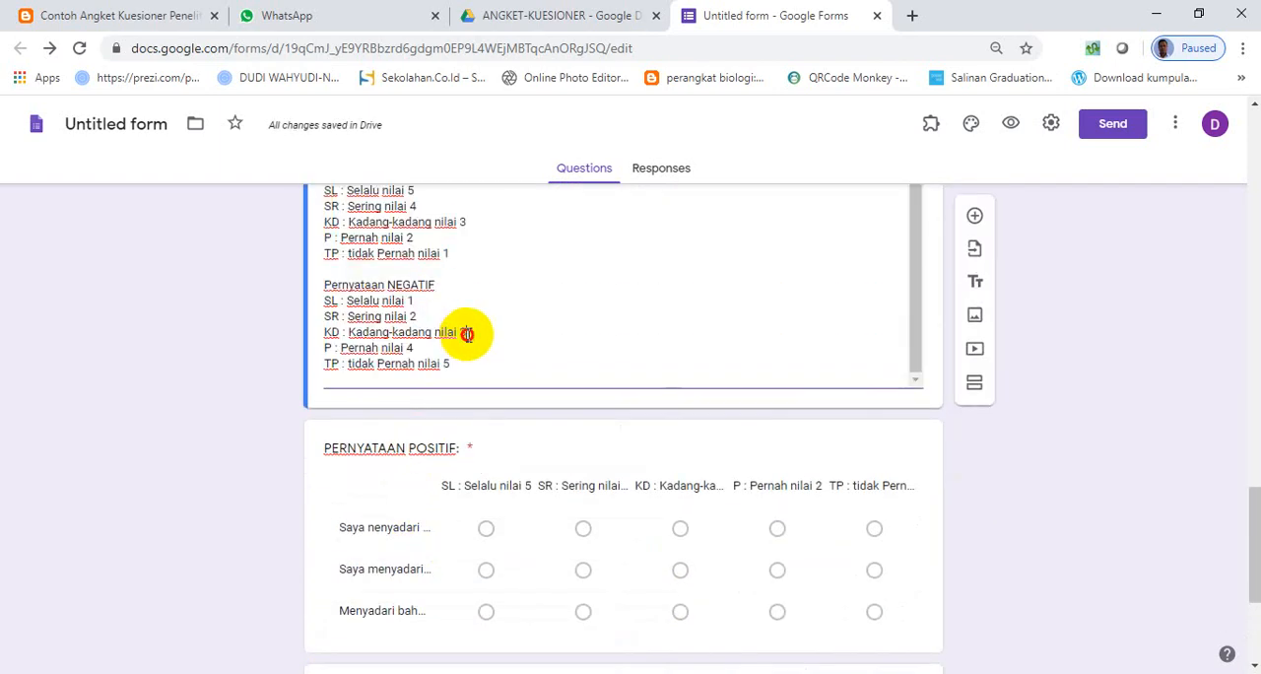
drag(467, 333, 356, 332)
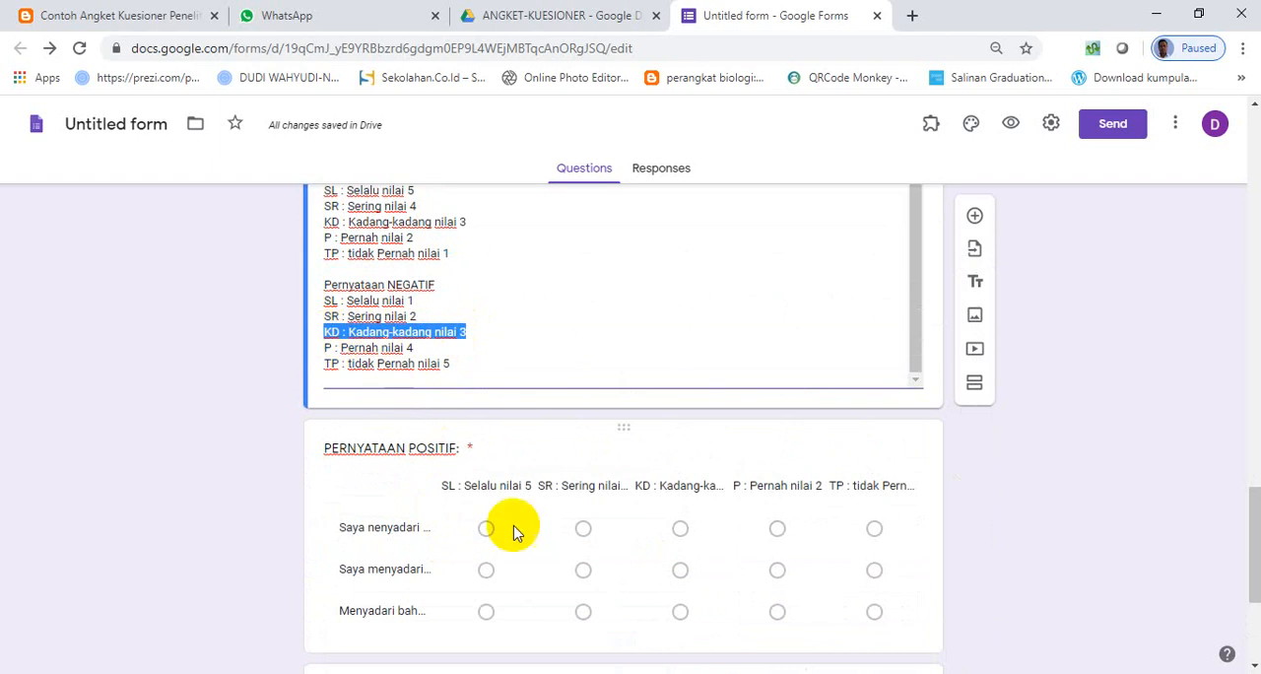
scroll(532, 591, down, 3)
click(717, 631)
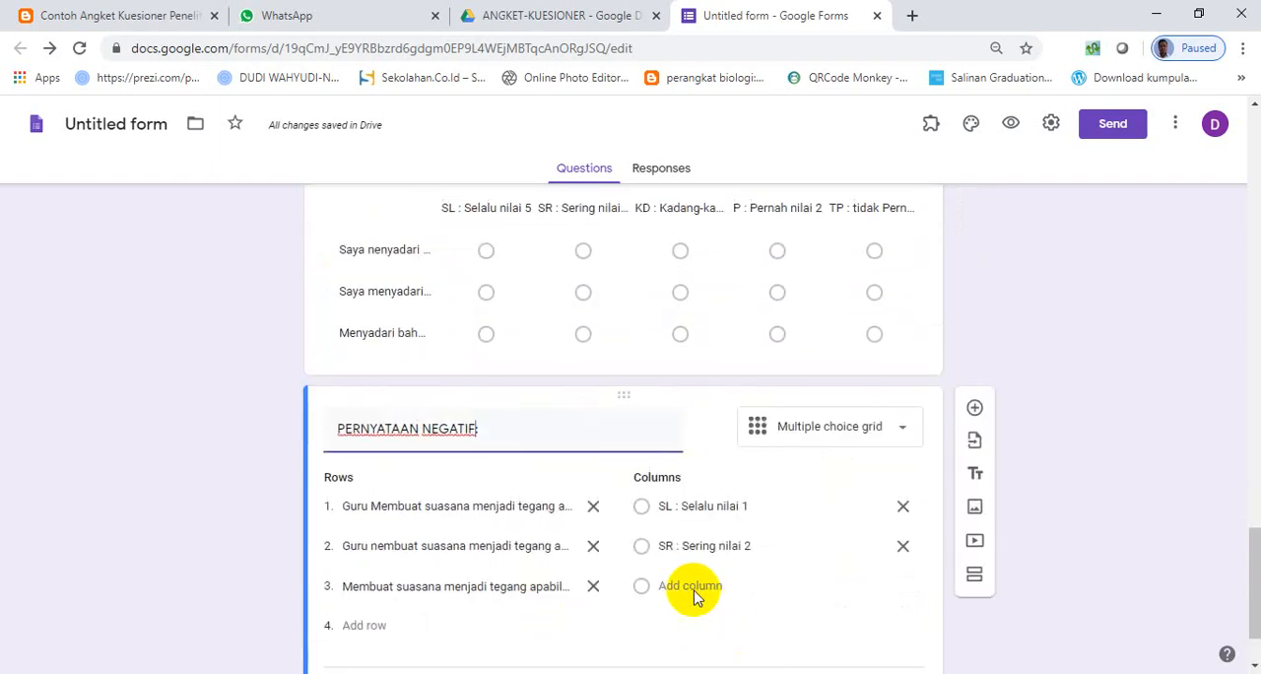
click(689, 586)
text(KD : Kadang-kadang nilai 3)
- Copy "P : Pernah nilai 4" from the section description's NEGATIF list into a new fourth column of the negative grid
scroll(456, 473, up, 3)
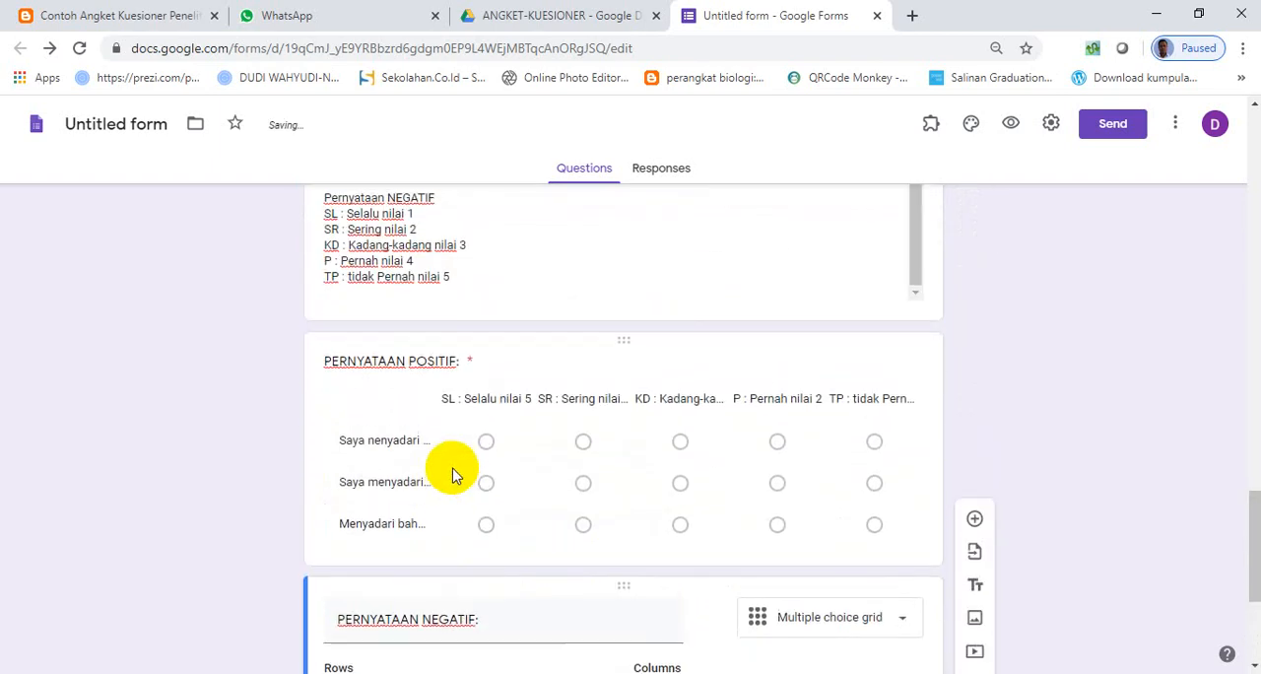
click(403, 370)
click(421, 348)
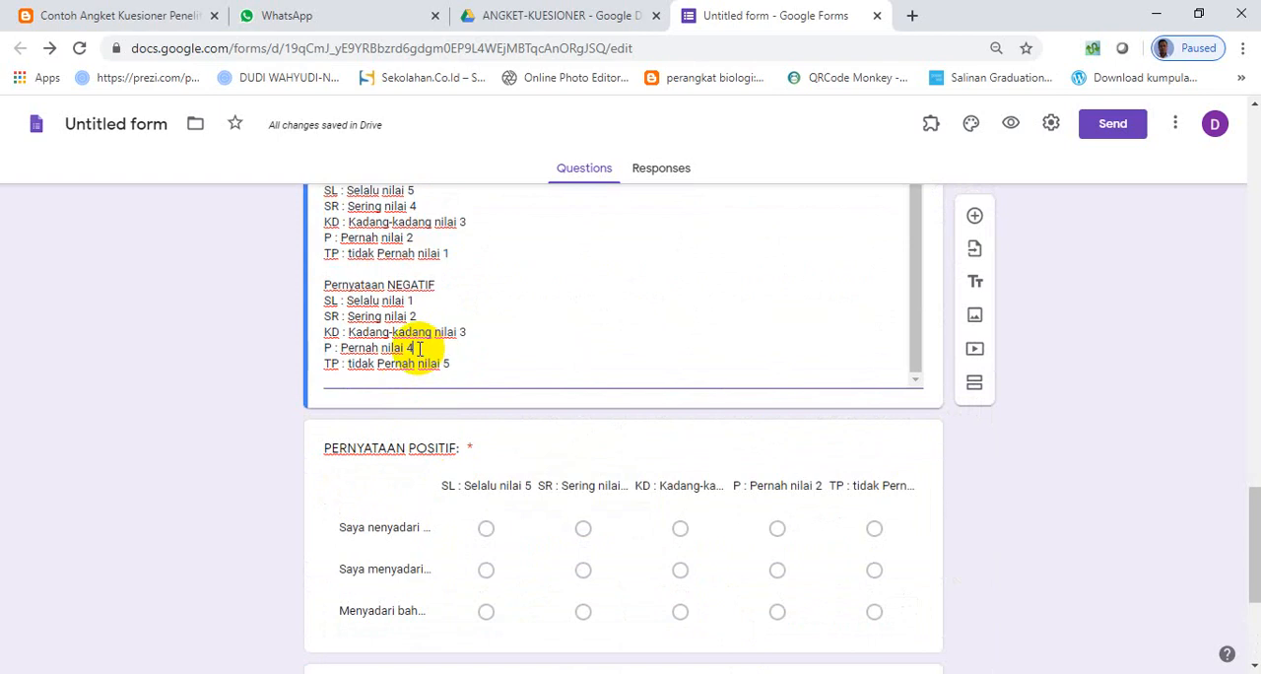
drag(419, 348, 339, 347)
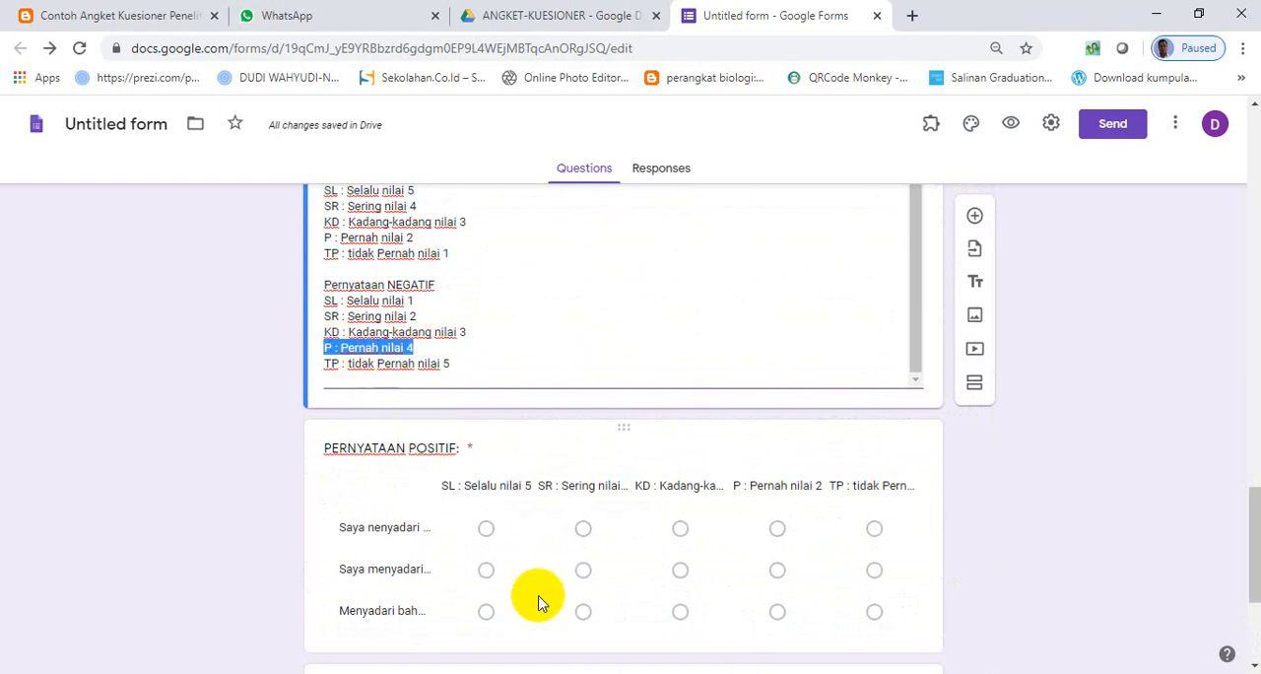
scroll(538, 599, down, 3)
click(686, 604)
click(708, 625)
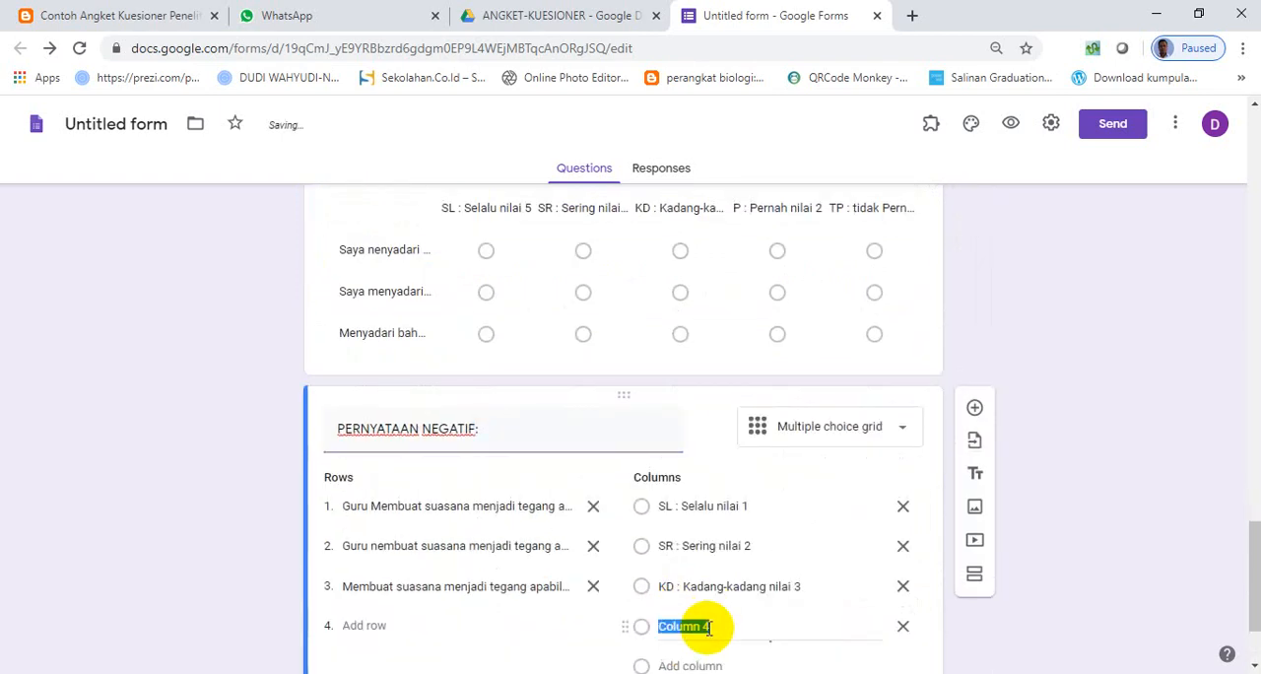
text(P : Pernah nilai 4)
- Copy "TP : tidak Pernah nilai 5" from the section description's NEGATIF list into a new fifth column of the negative grid
scroll(383, 490, up, 2)
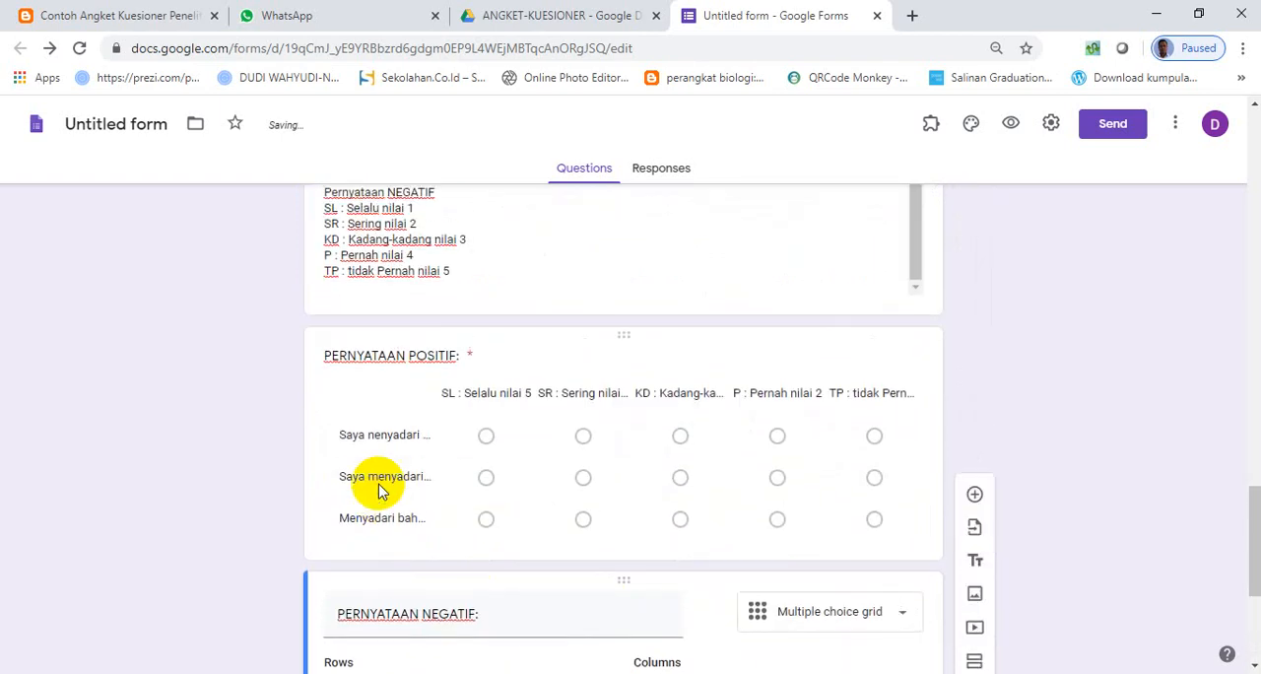
click(456, 273)
click(459, 273)
drag(459, 273, 331, 273)
key(ctrl+c)
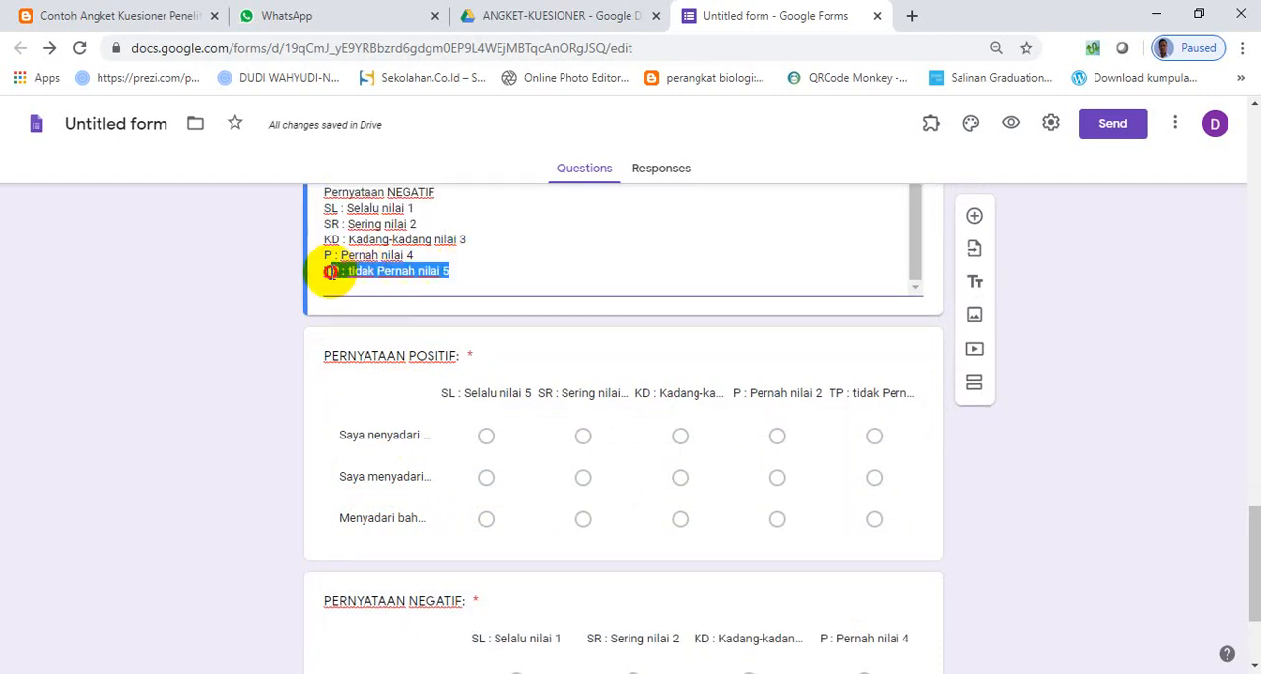
scroll(492, 513, down, 2)
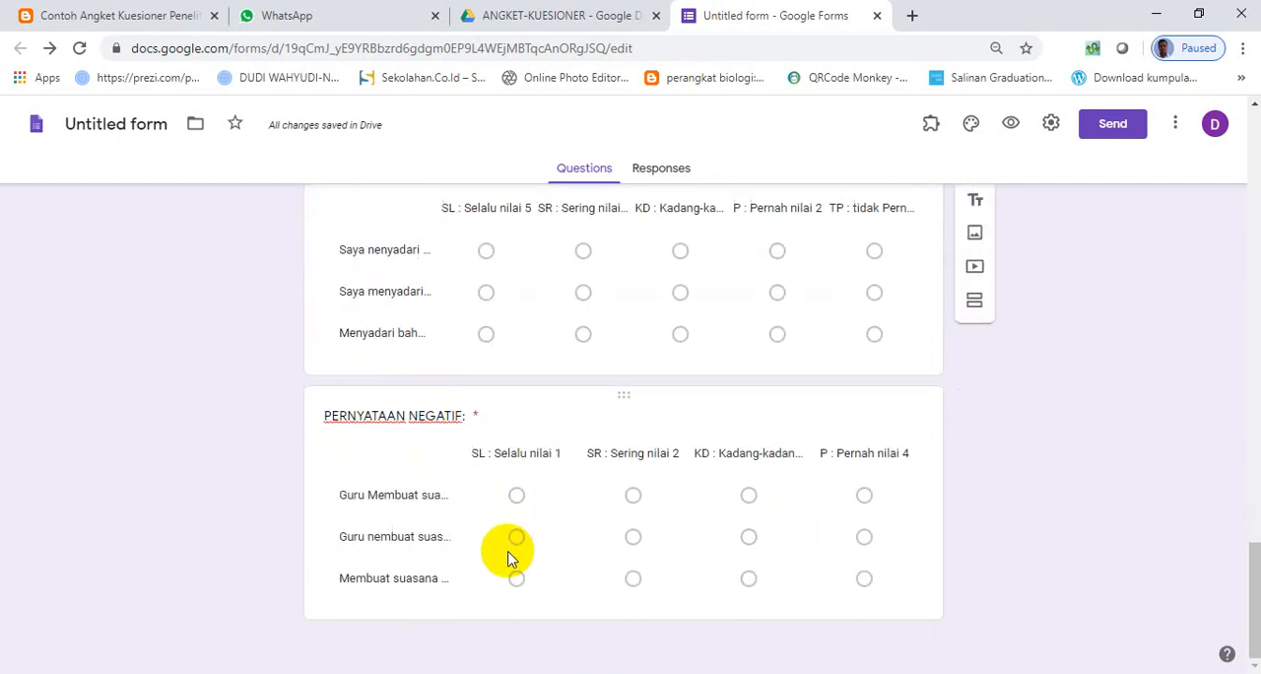
click(744, 621)
click(701, 627)
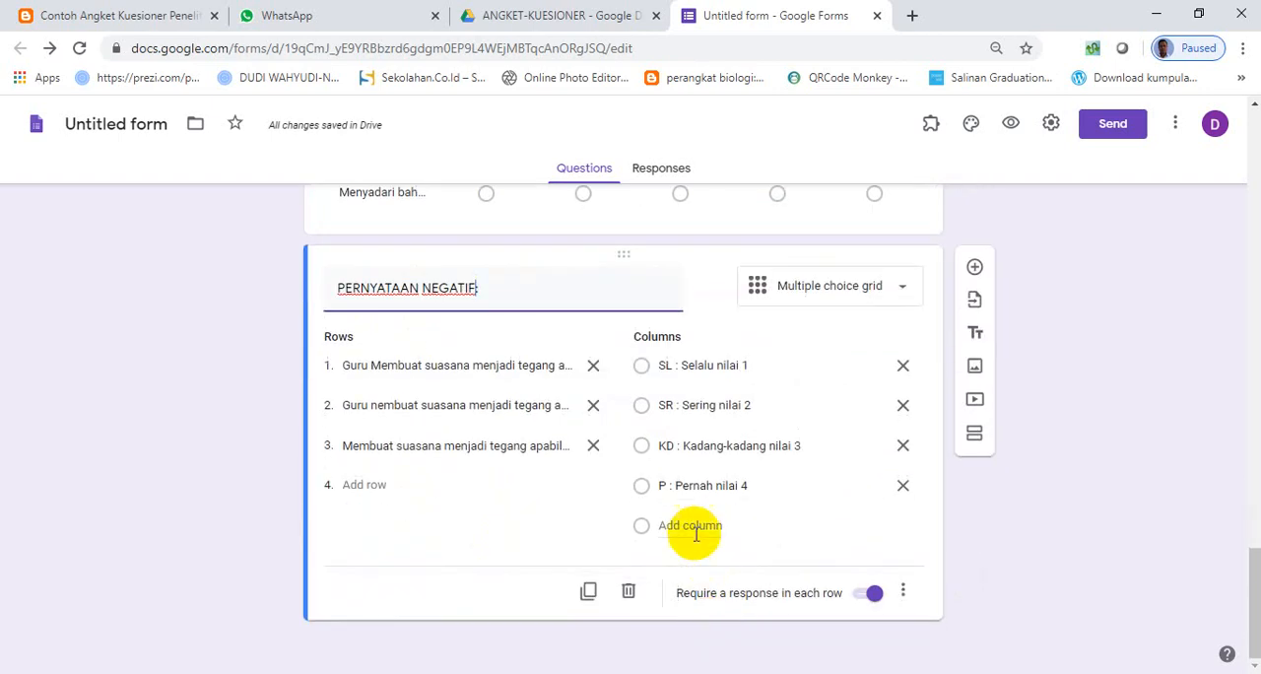
key(ctrl+v)
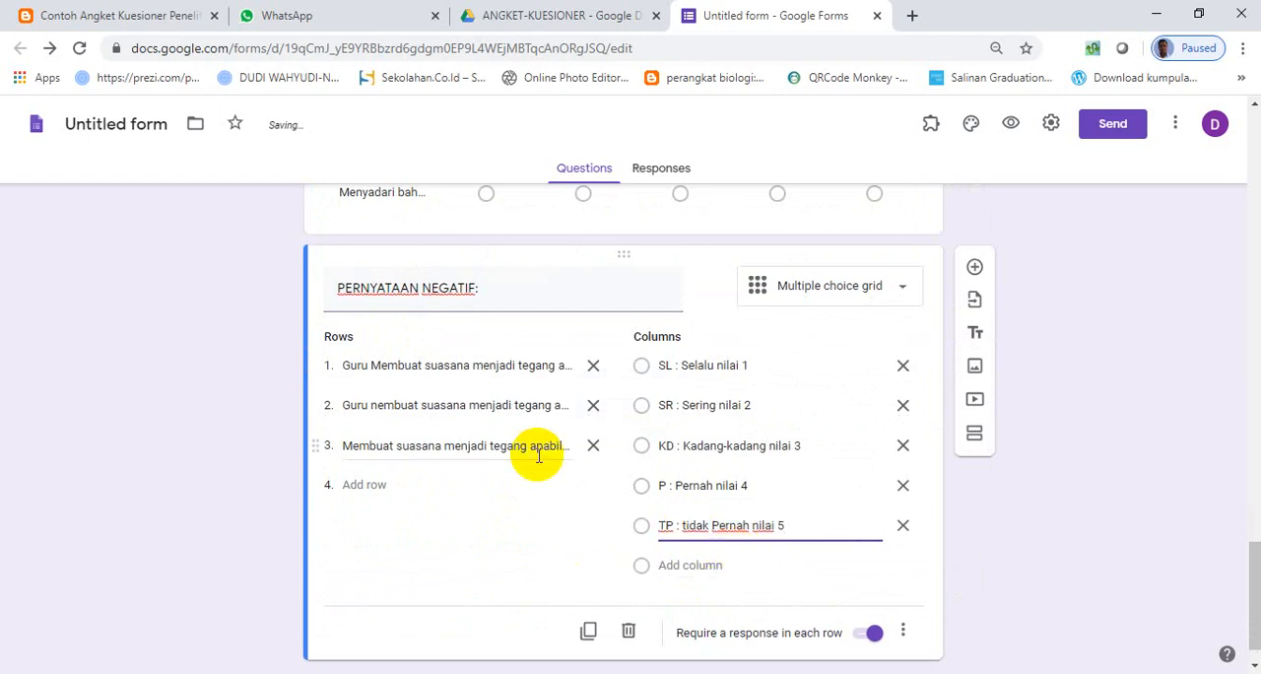
- Review section 3 of the form, and look through the Word document for the remaining questionnaire types
scroll(537, 463, up, 5)
scroll(537, 461, up, 3)
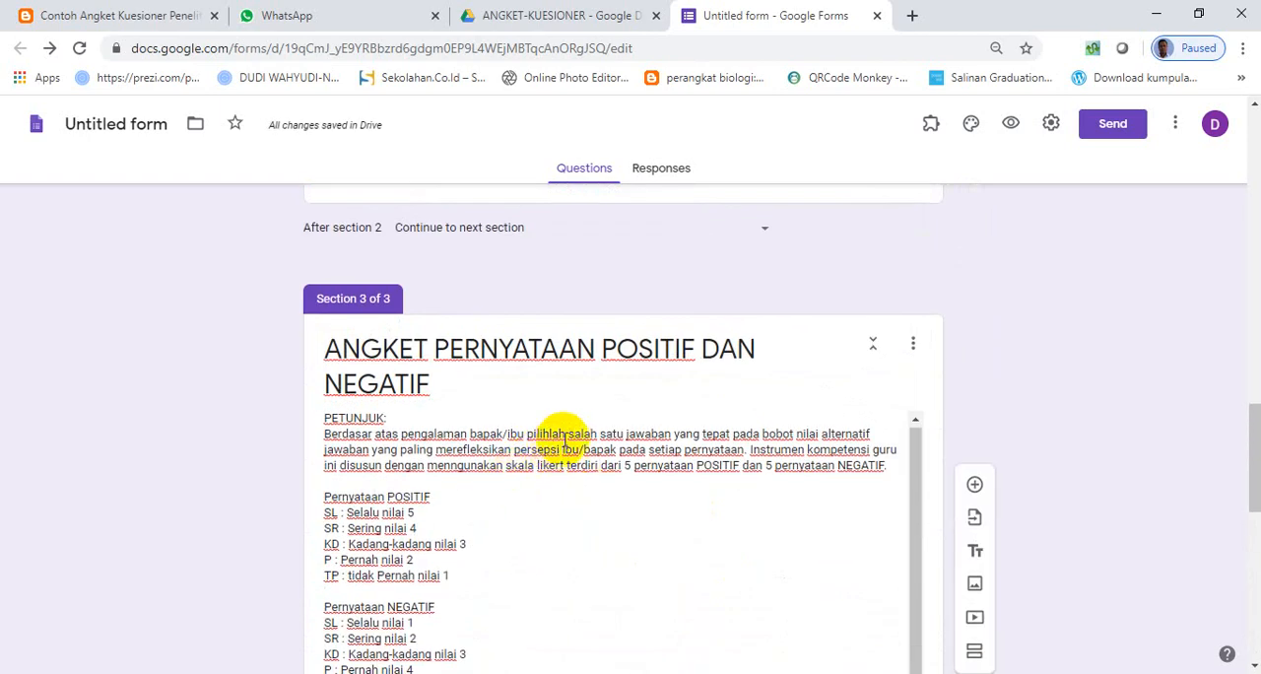
scroll(585, 515, down, 4)
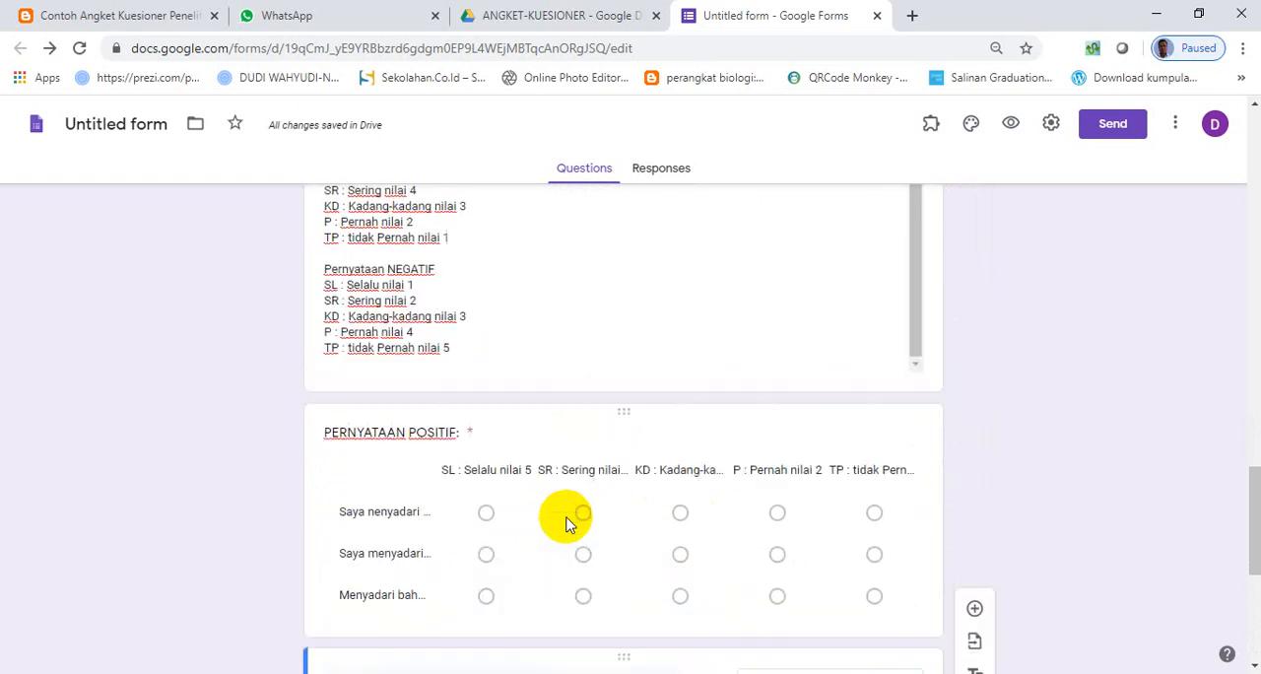
scroll(567, 522, up, 1)
scroll(564, 521, down, 5)
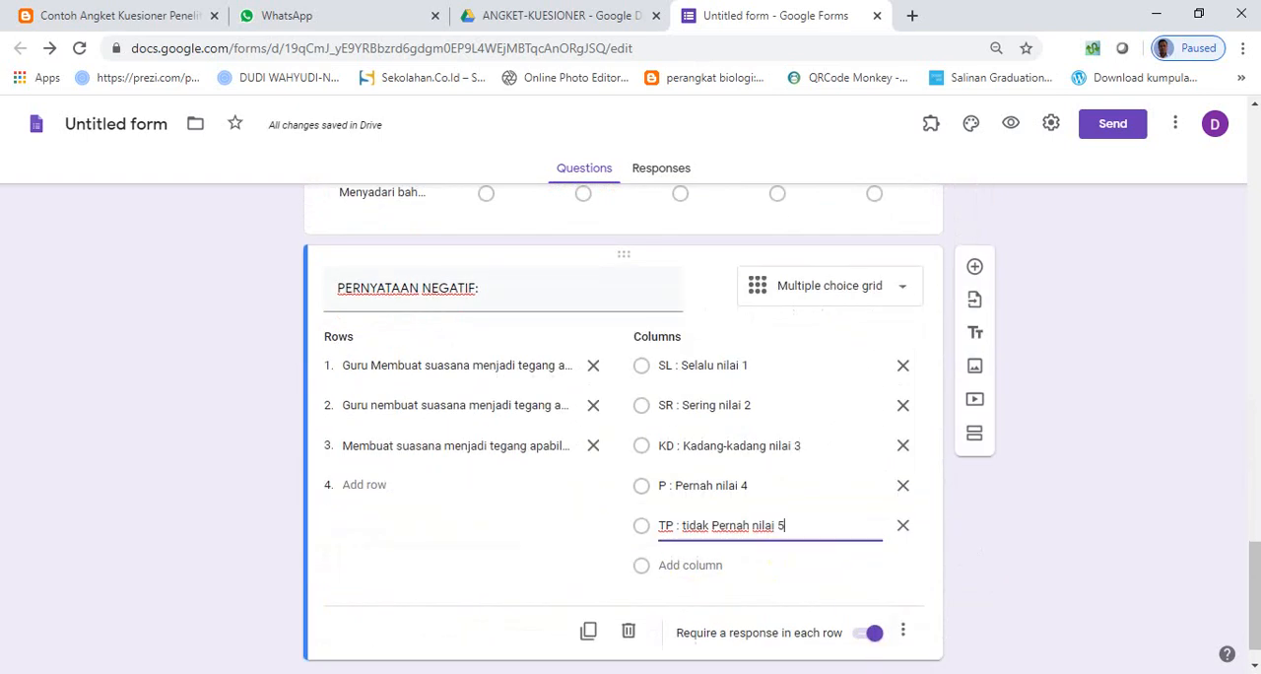
key(alt+Tab)
scroll(757, 541, up, 12)
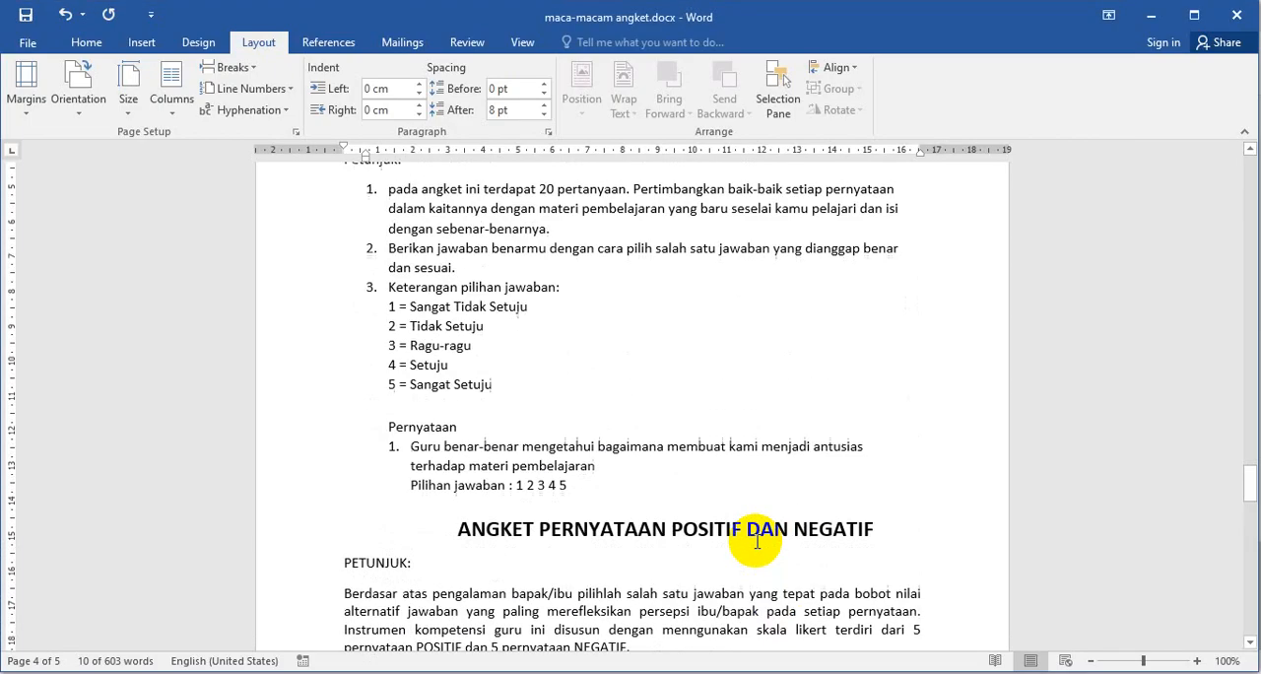
scroll(756, 540, up, 20)
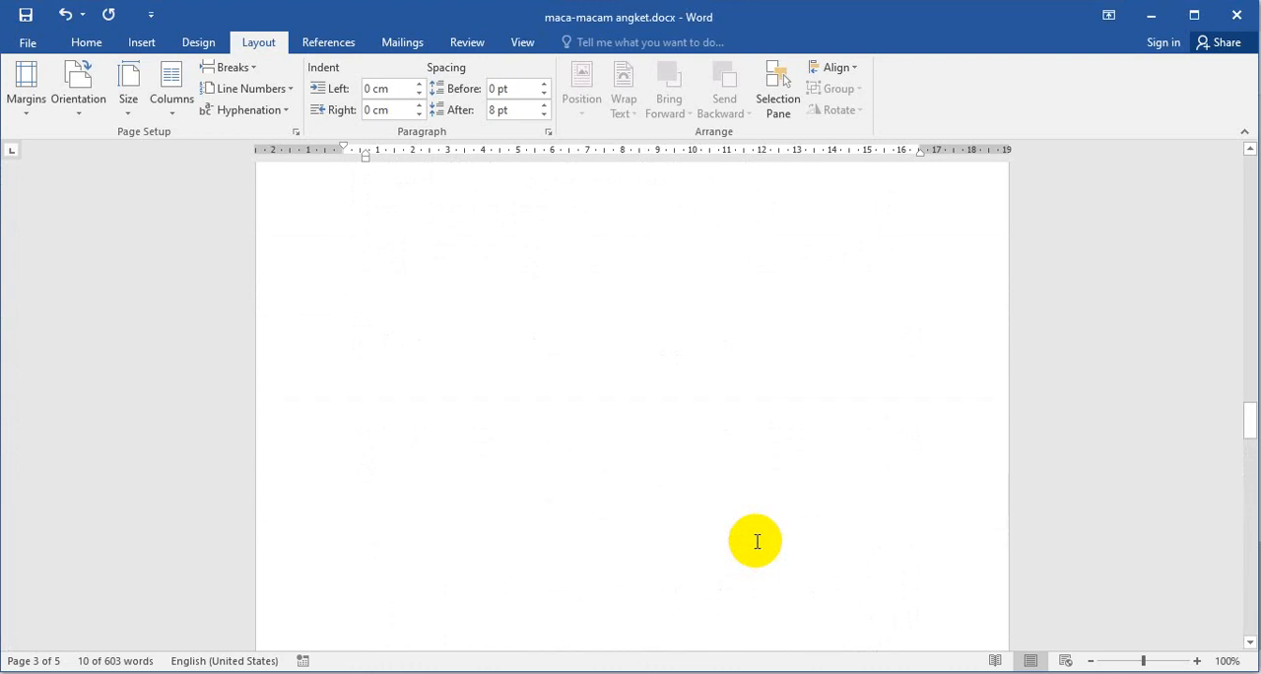
scroll(756, 541, up, 15)
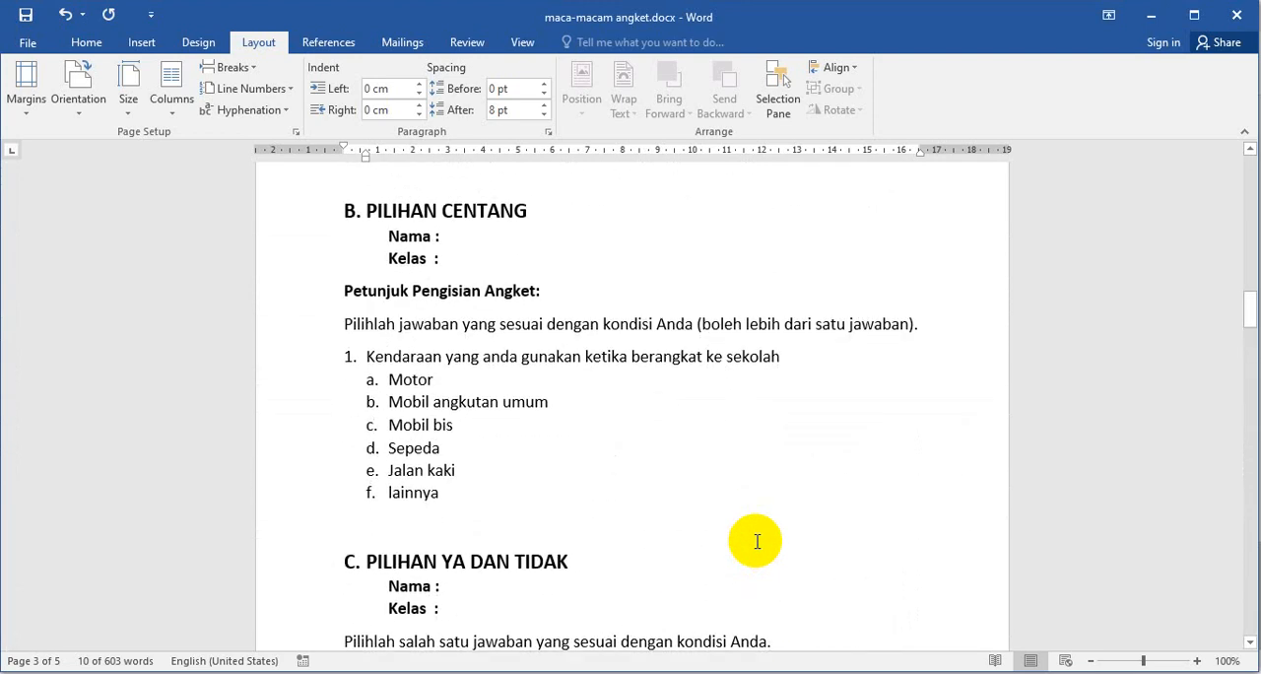
scroll(757, 541, down, 3)
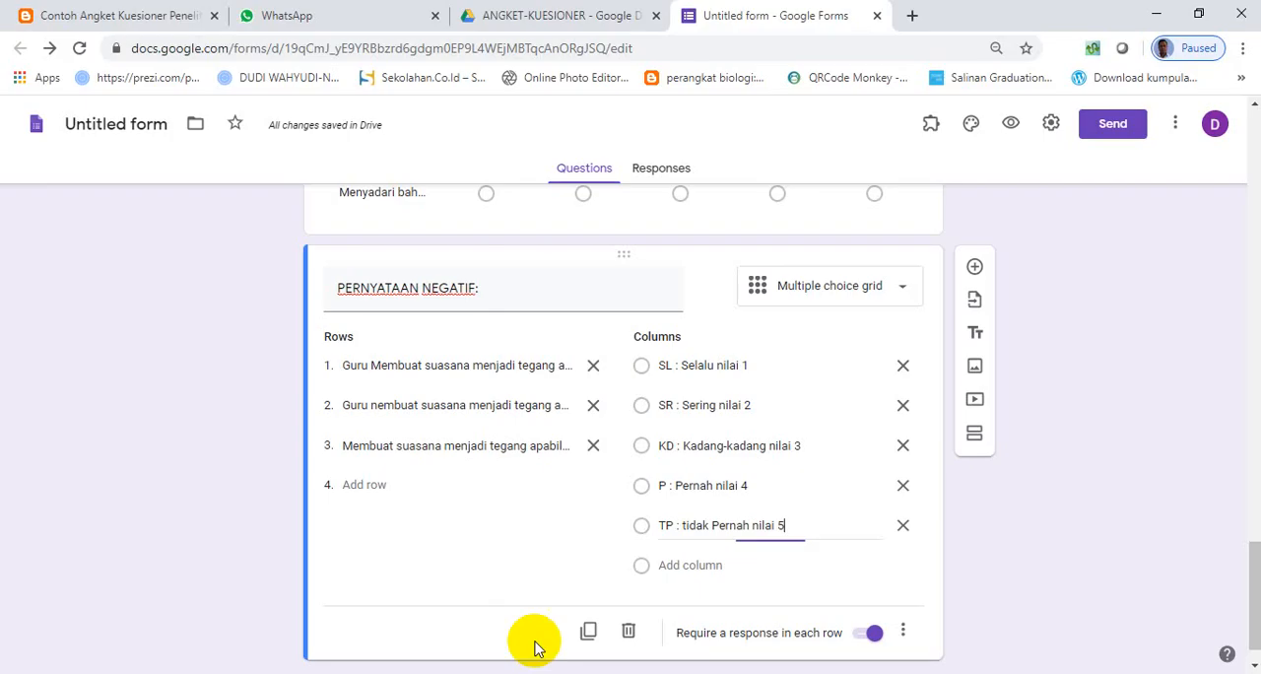
- Add a new section after the negative grid and title it "ANGKET PILIHAN", copied from the Word document
scroll(498, 479, down, 1)
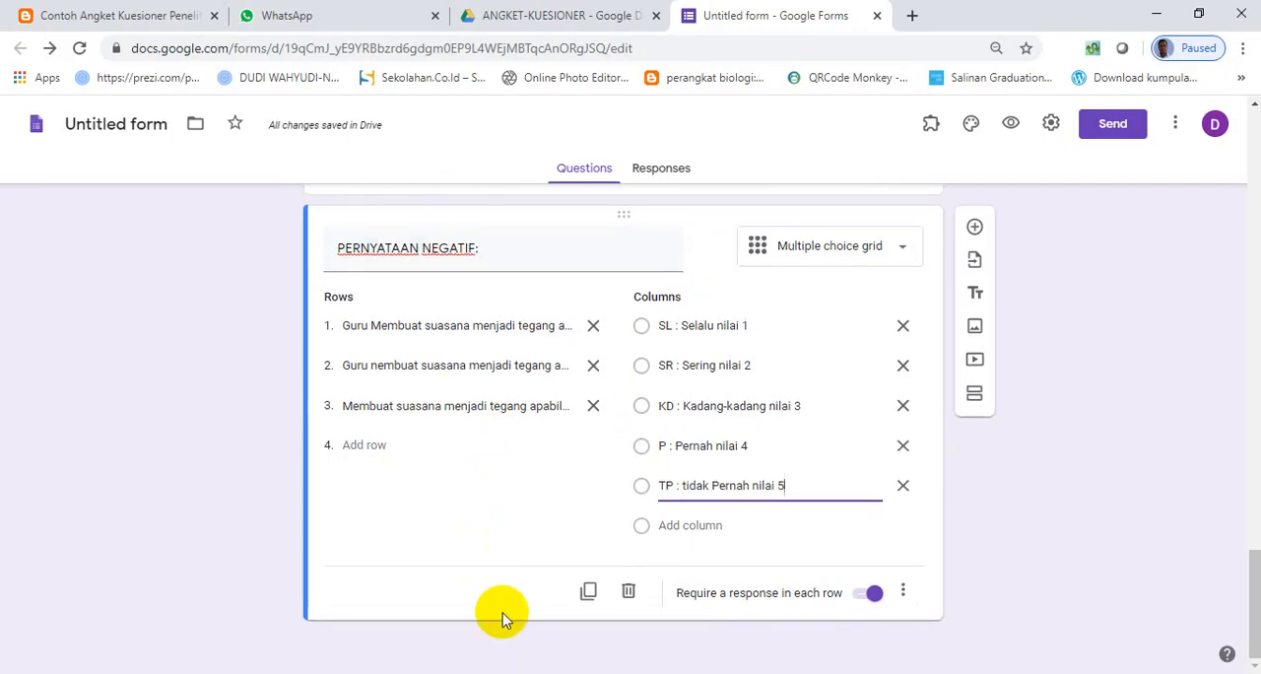
click(976, 394)
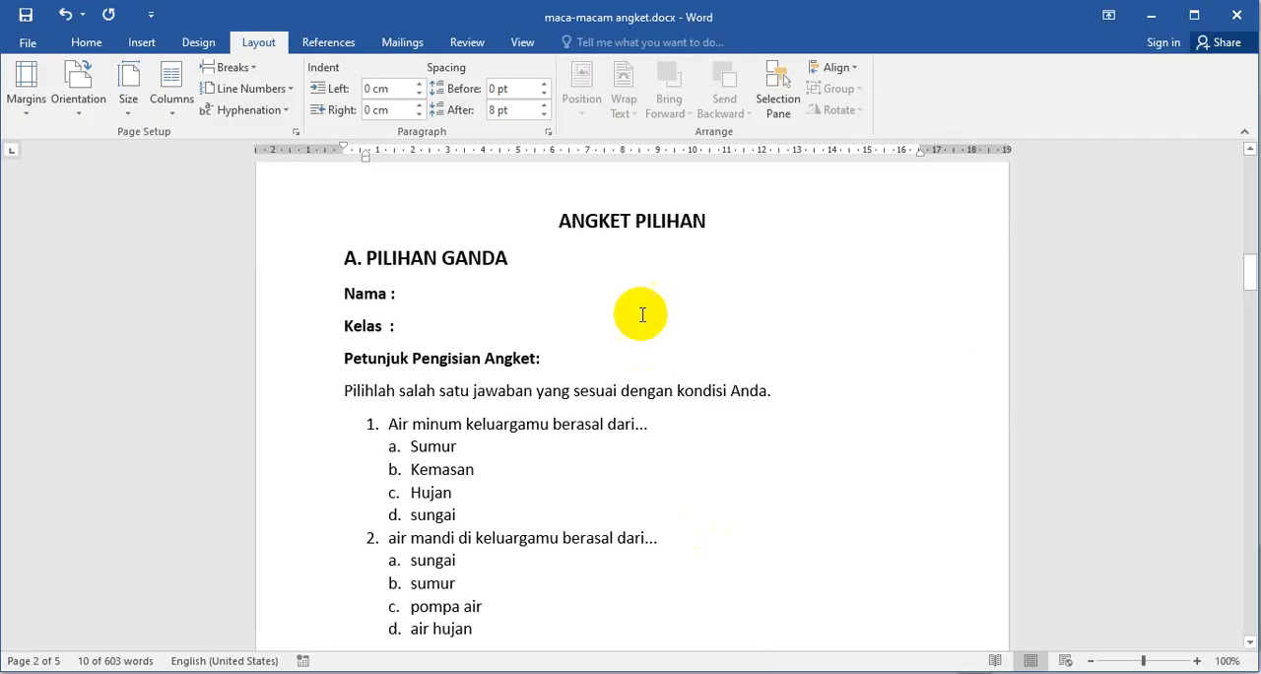
drag(680, 221, 582, 226)
key(ctrl+c)
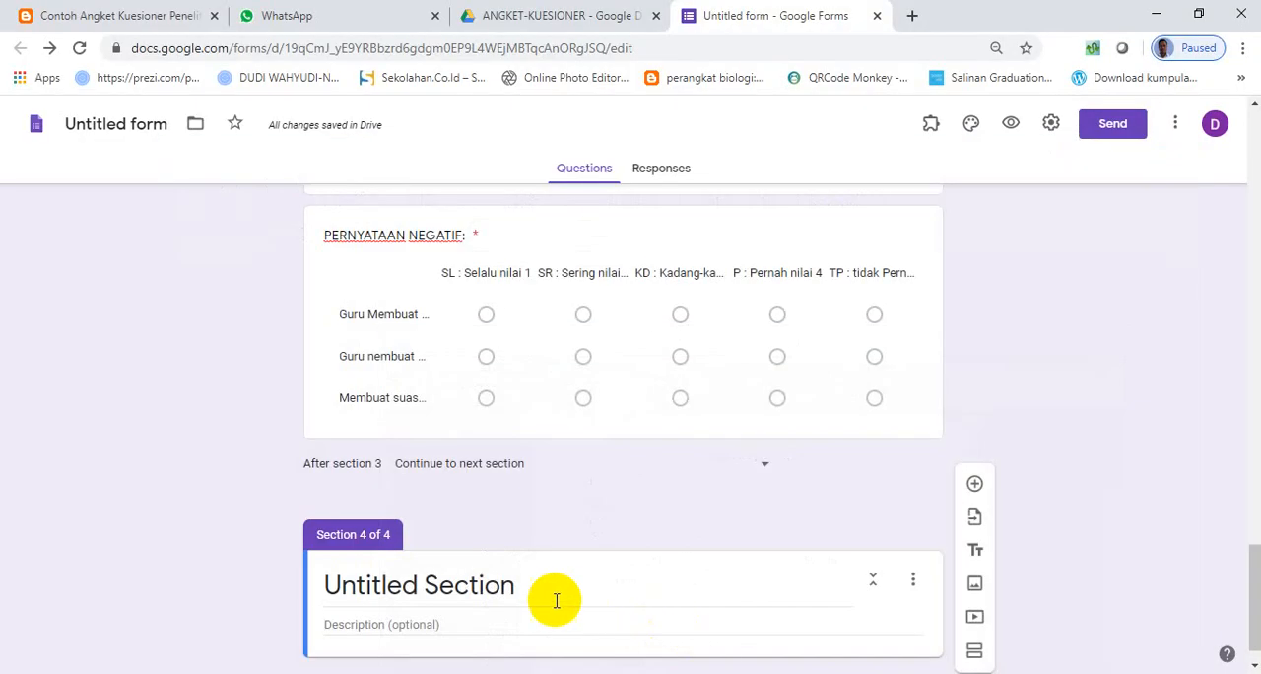
click(523, 591)
key(ctrl+v)
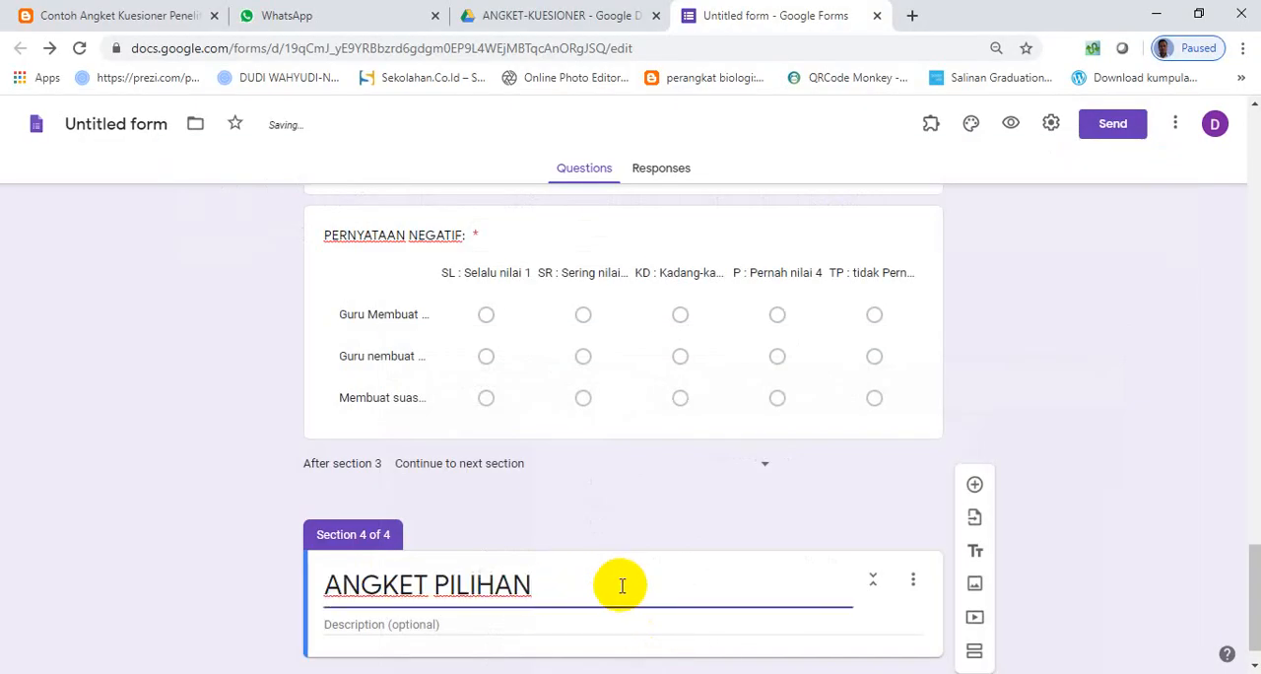
- Describe section 4 as "Pilihlah sesuai dengan kondisi sebenar-benarnya" and add a new question below it
click(446, 627)
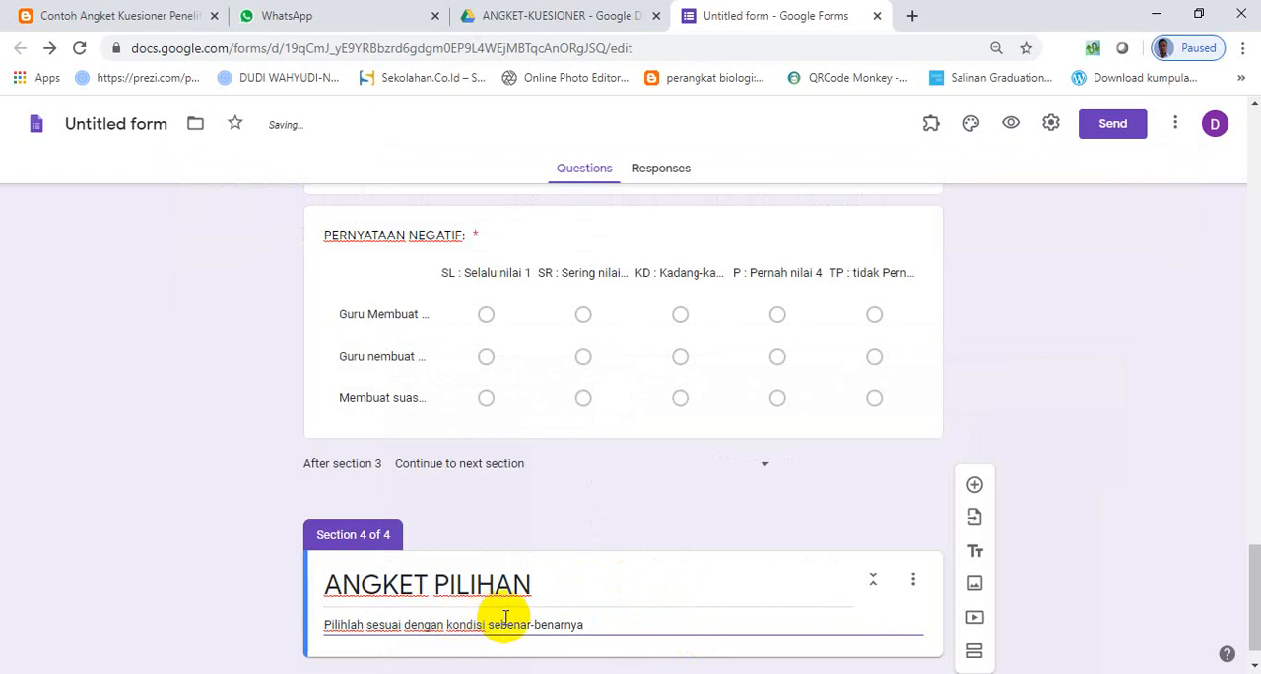
scroll(522, 618, down, 1)
click(973, 486)
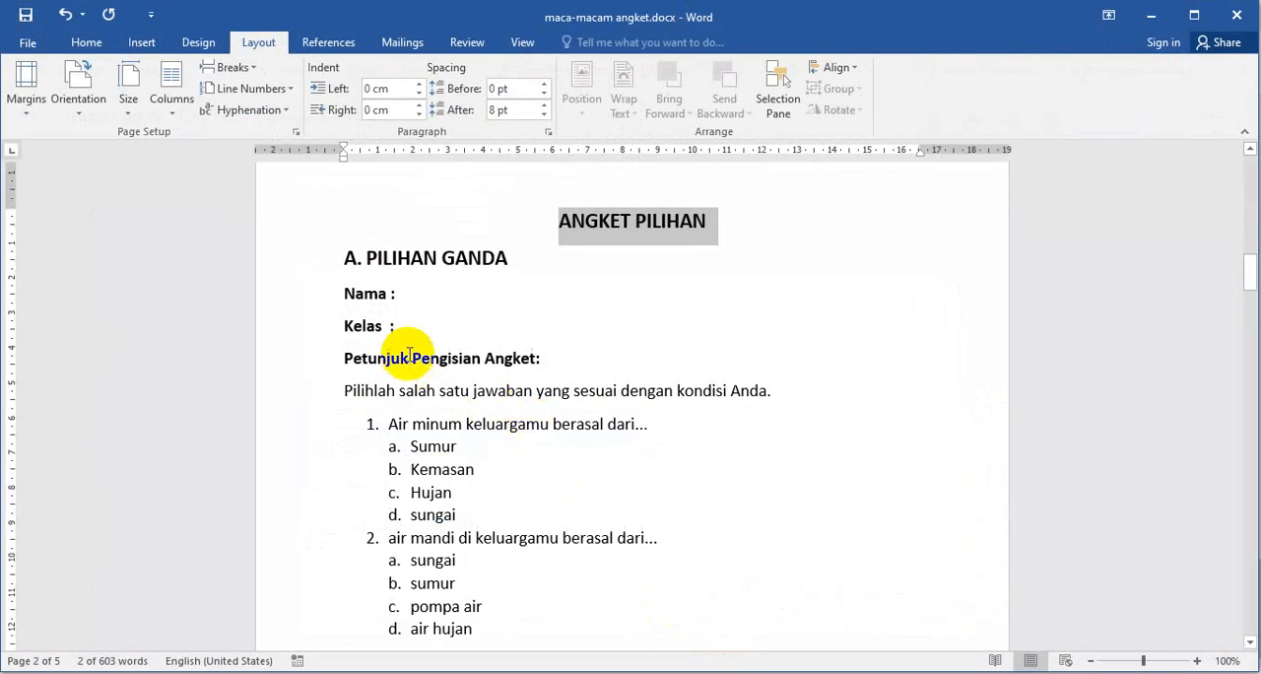
- Copy the heading "A. PILIHAN GANDA" from the Word document onto the end of section 4's title
click(409, 357)
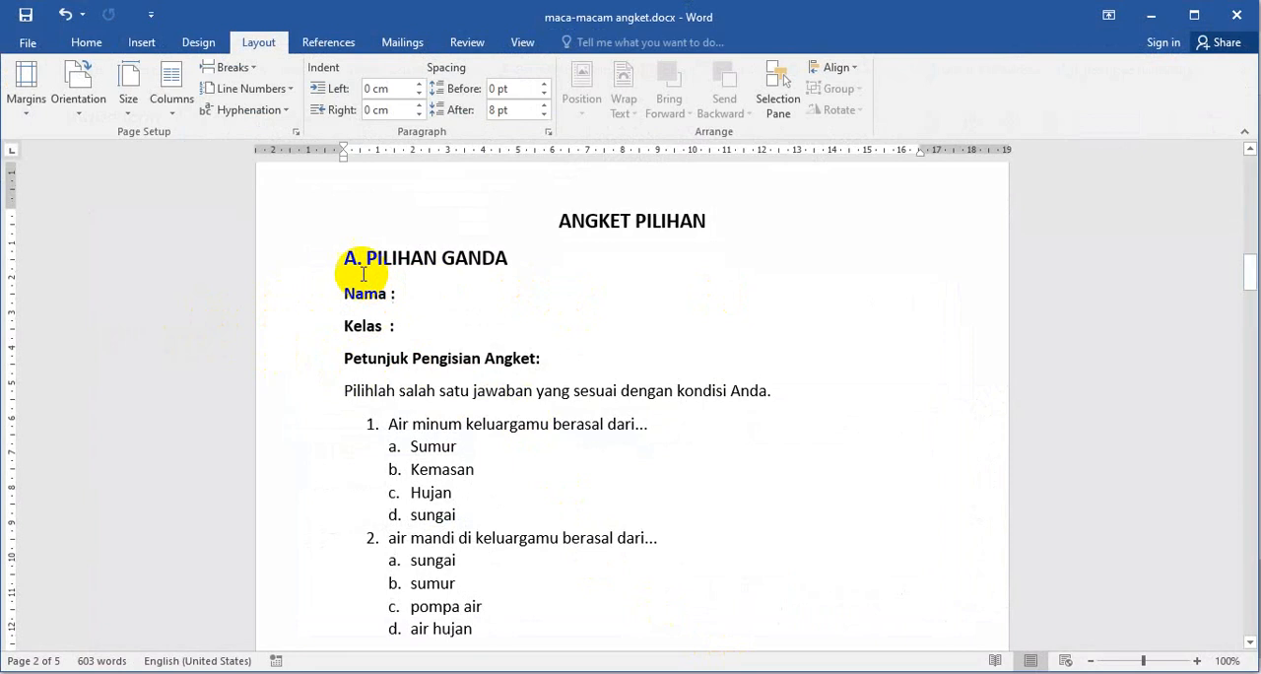
drag(516, 257, 352, 257)
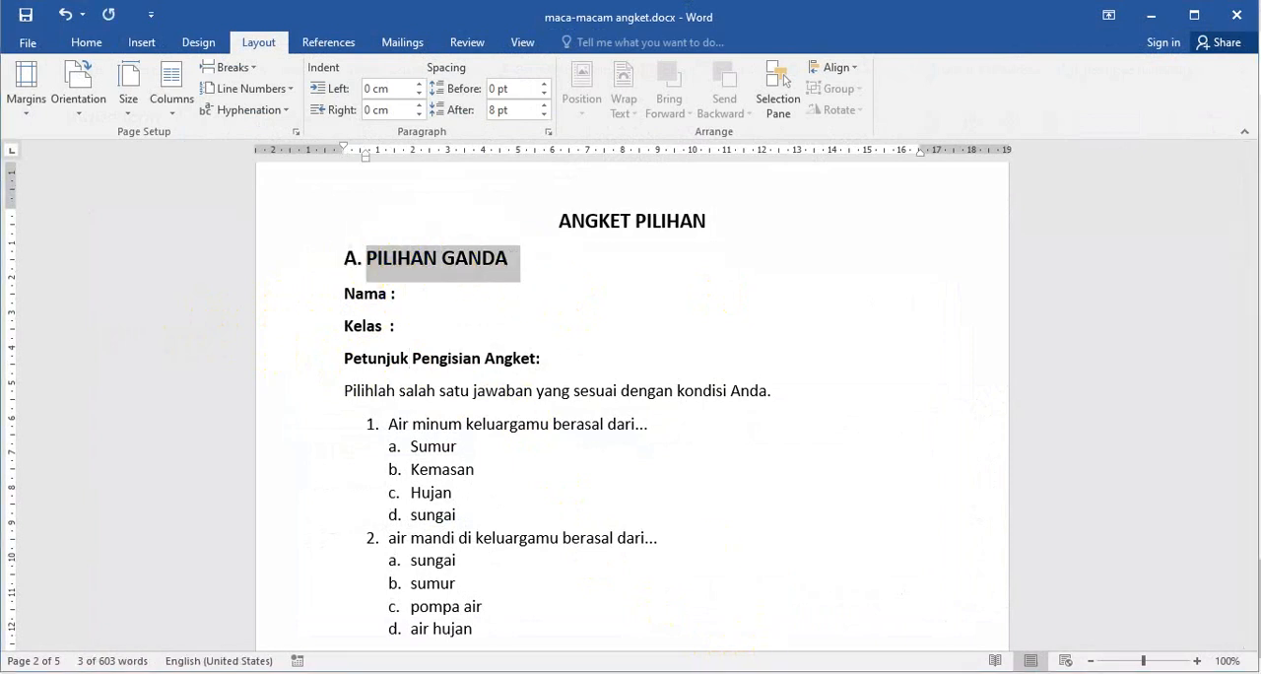
key(alt+Tab)
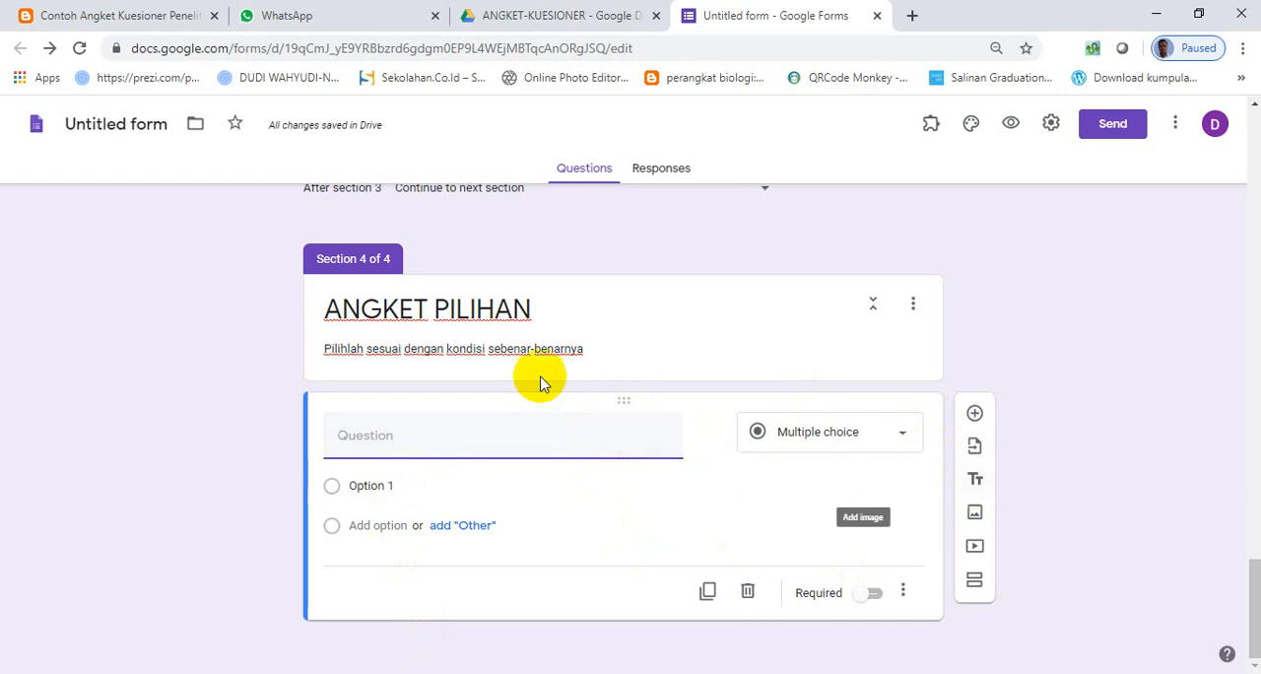
click(549, 313)
click(595, 440)
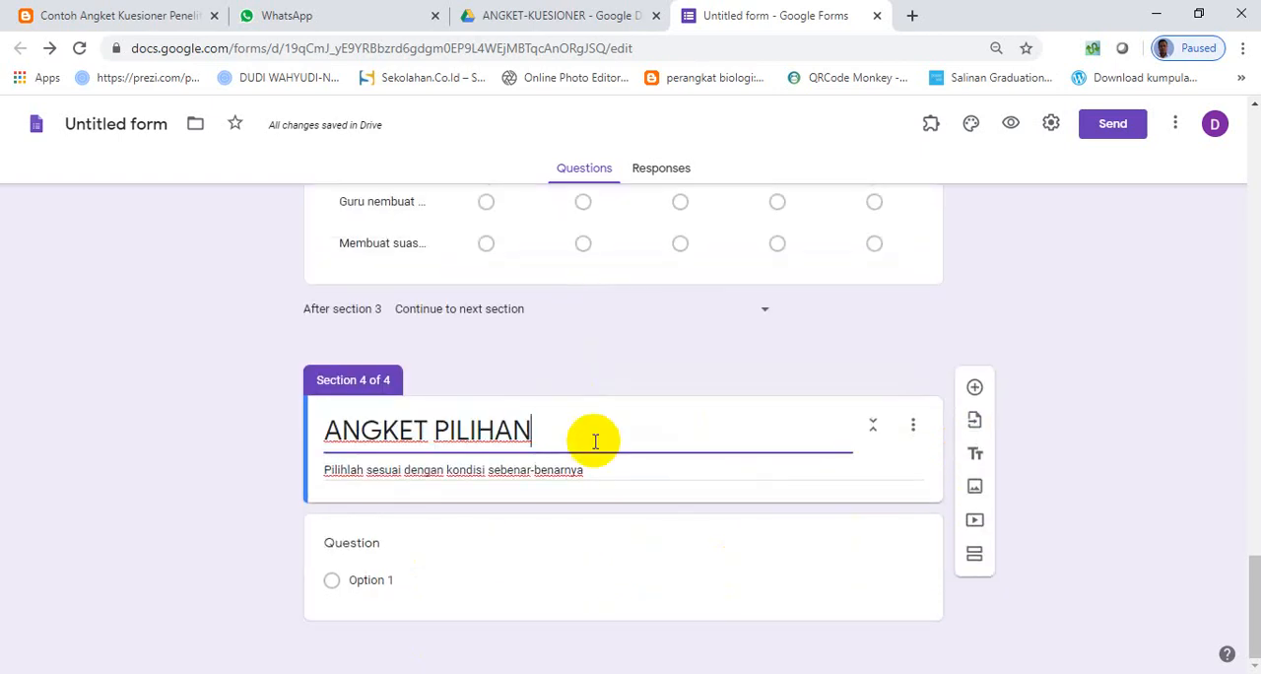
text(A. PILIHAN GANDA)
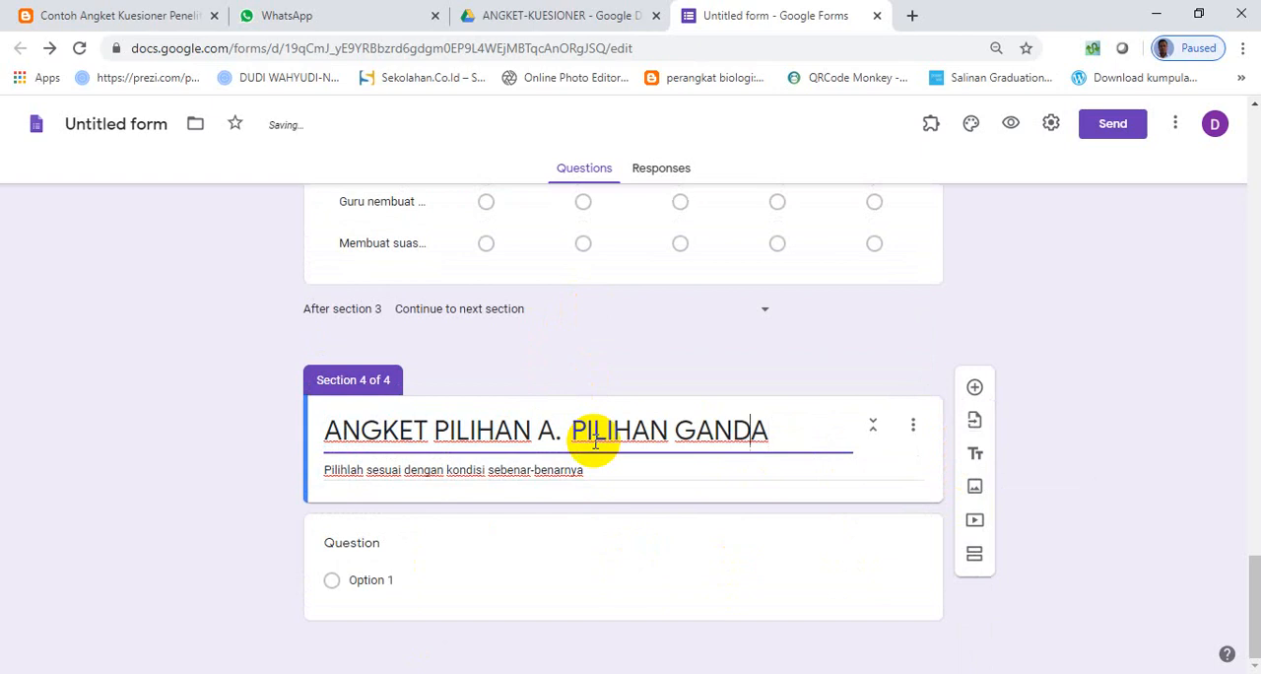
- Remove the extra "A. PILIHAN" from section 4's title so it reads "ANGKET PILIHAN GANDA"
key(Left)
key(Left)
key(Left)
key(Left)
key(ctrl+shift+Left)
key(shift+Left)
key(shift+Left)
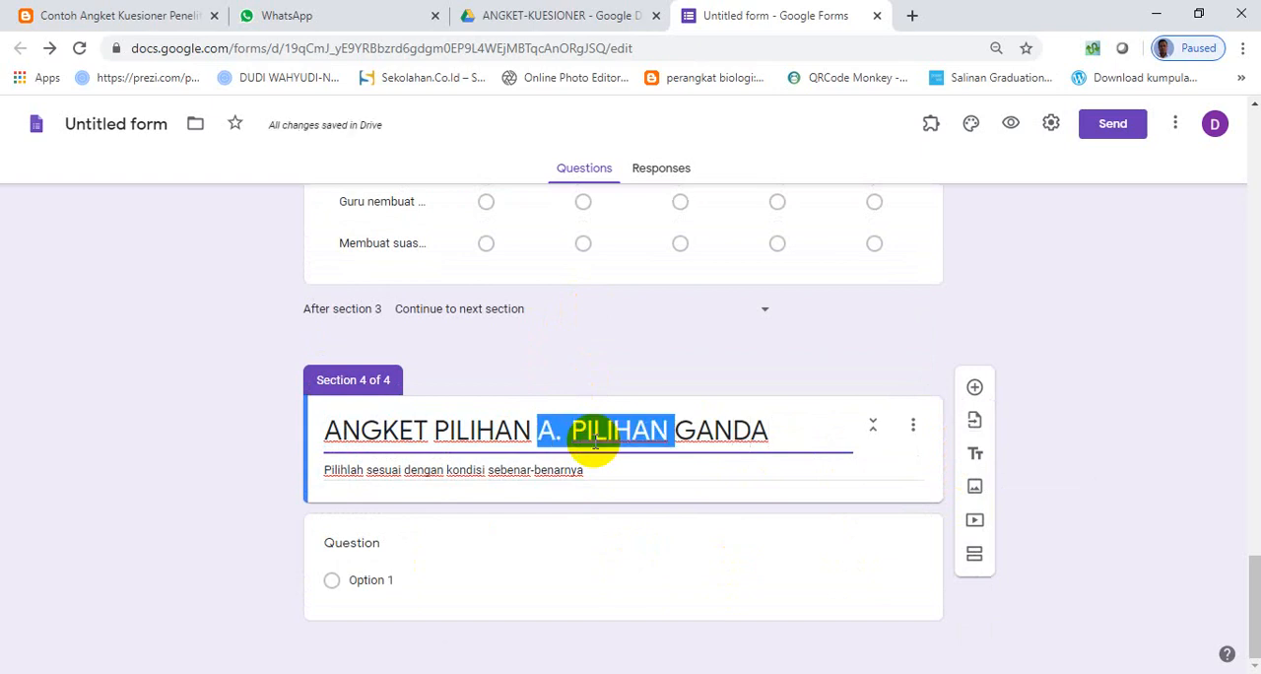
key(BackSpace)
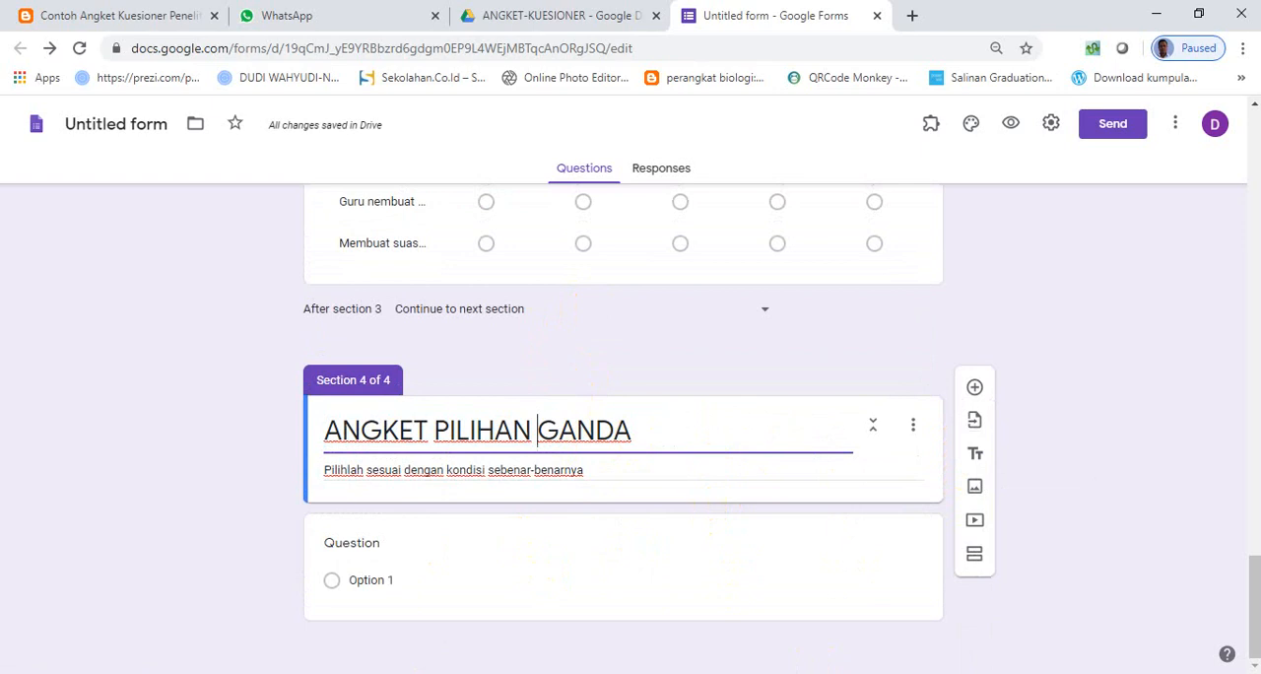
- Copy "Air minum keluargamu berasal dari..." from the Word document into section 4's blank question and remove its pasted number
key(alt+Tab)
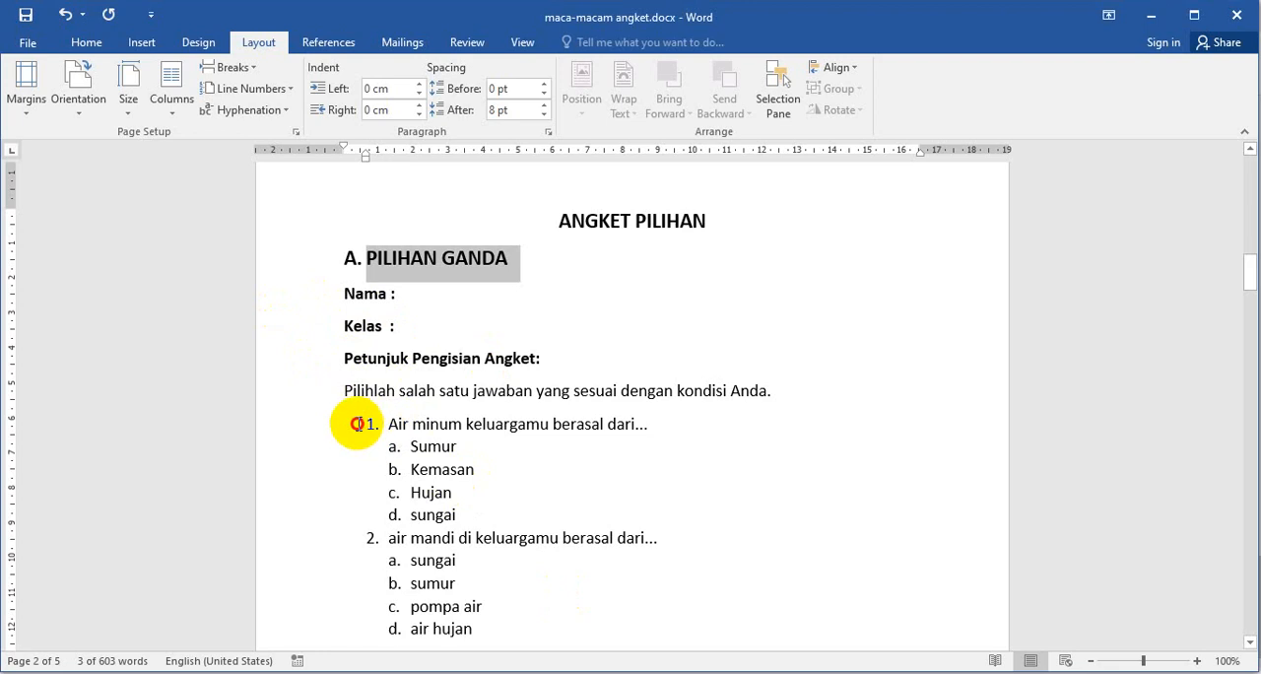
drag(386, 423, 678, 425)
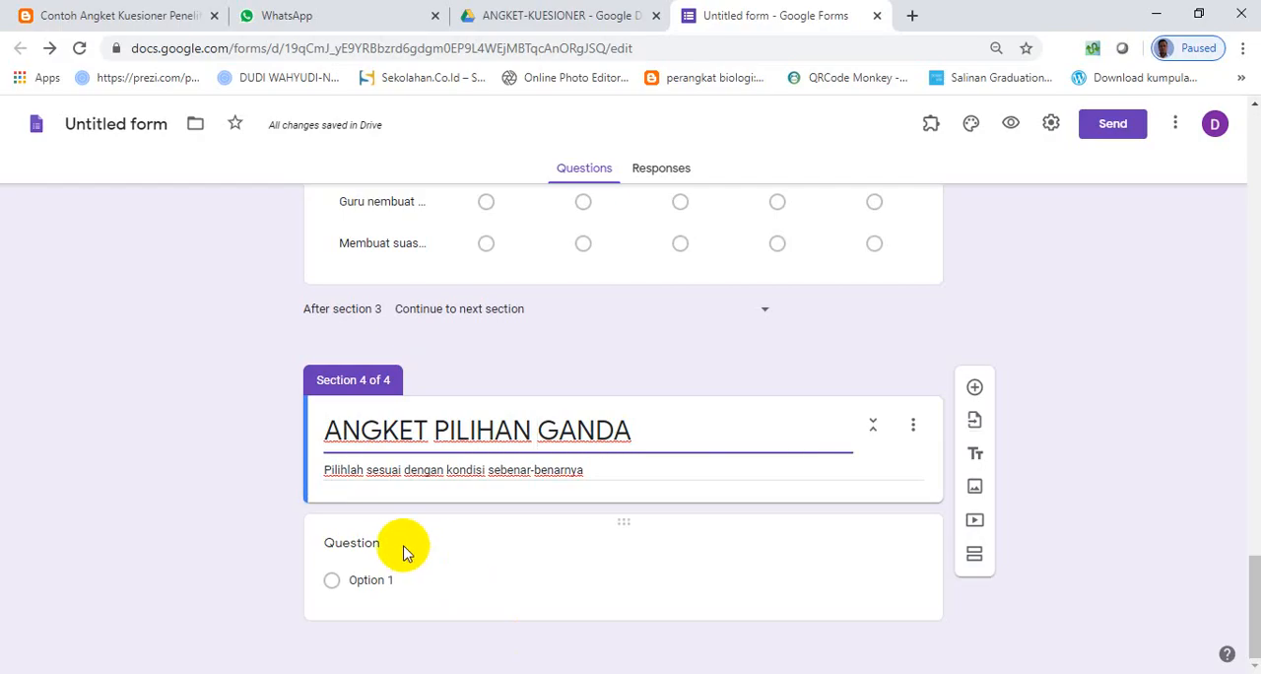
click(404, 550)
text(1.	Air minum keluargamu berasal dari...)
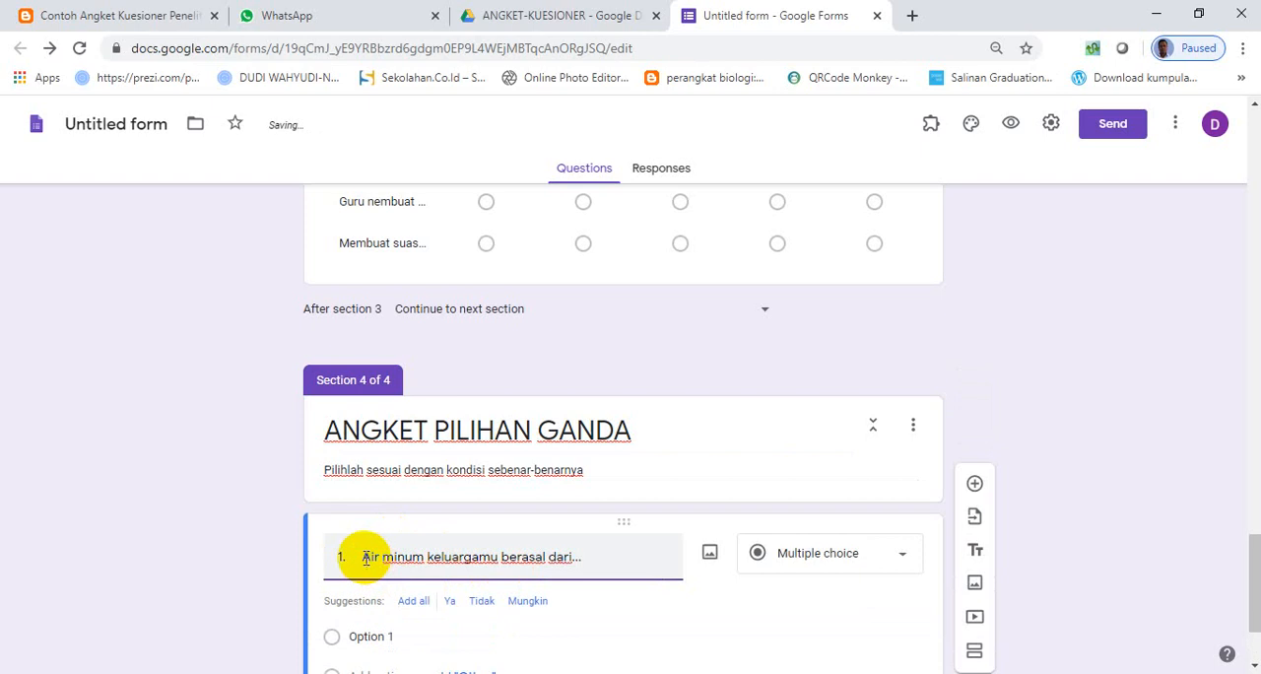
click(363, 558)
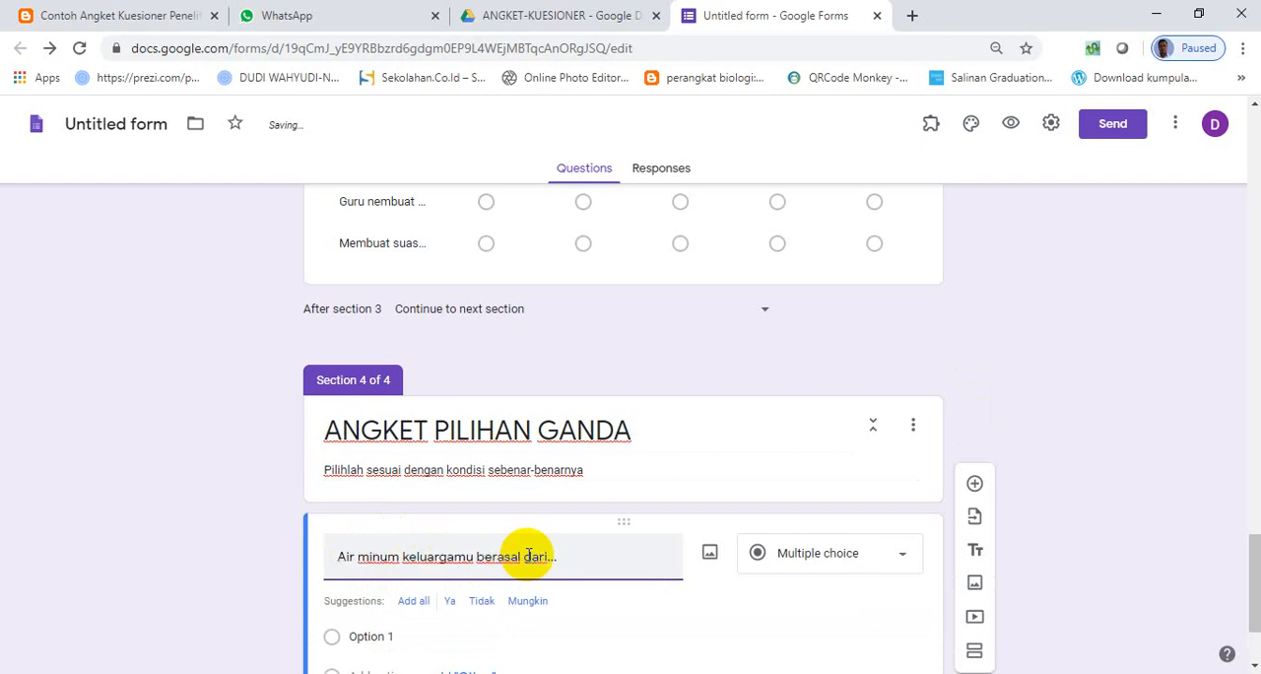
- Fill the question's options with Sumur, Kemasan, Hujan and sungai copied from the Word document, and make the question required
scroll(537, 558, down, 2)
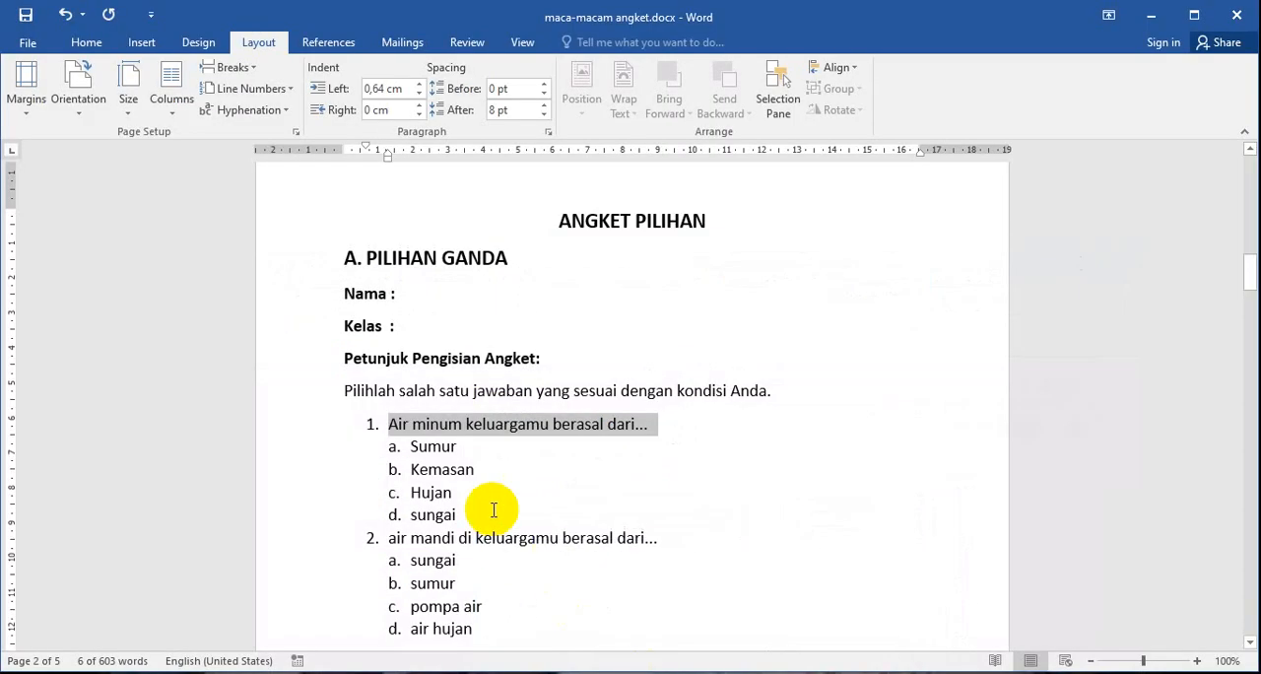
click(464, 450)
drag(464, 449, 418, 458)
key(ctrl+z)
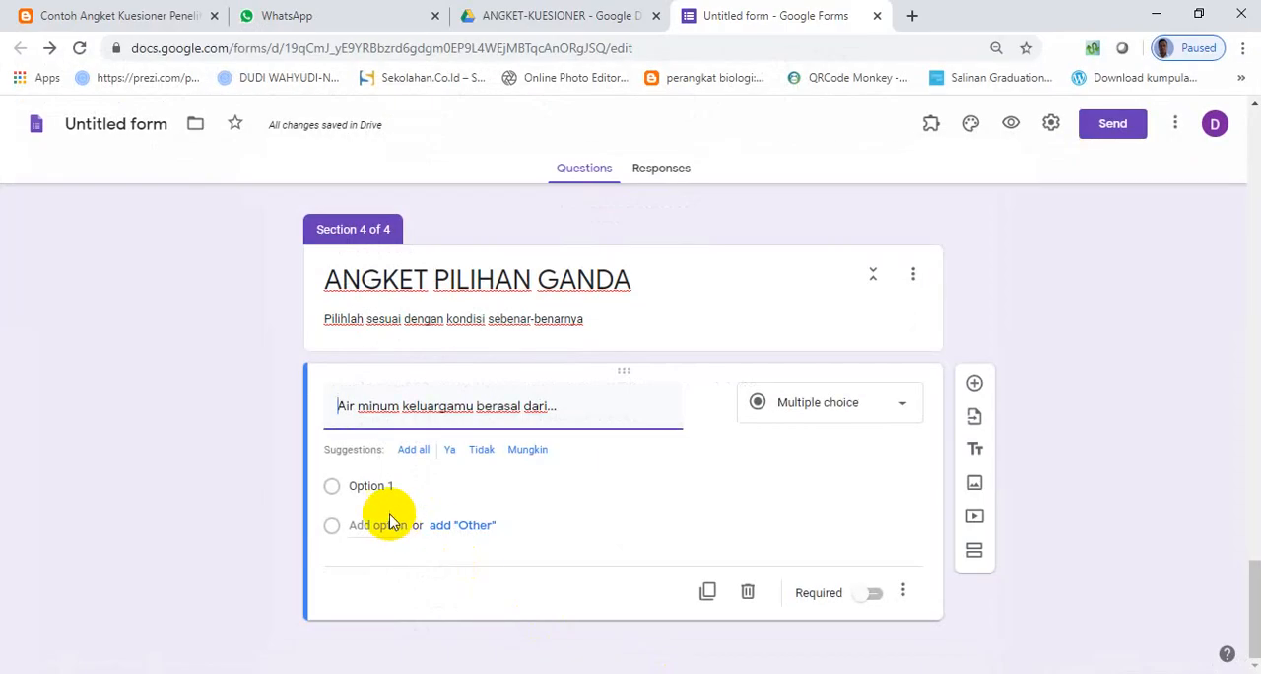
click(364, 484)
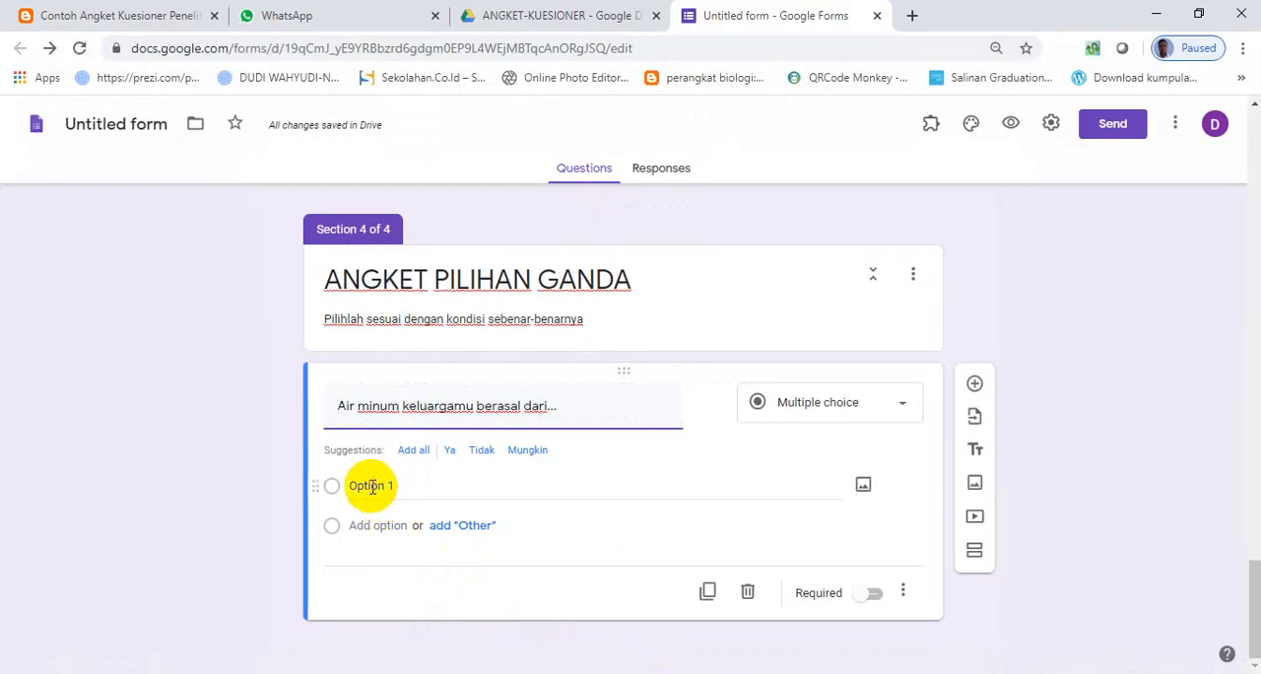
text(a.	Sumur b.	Kemasan c.	Hujan d.	sungai)
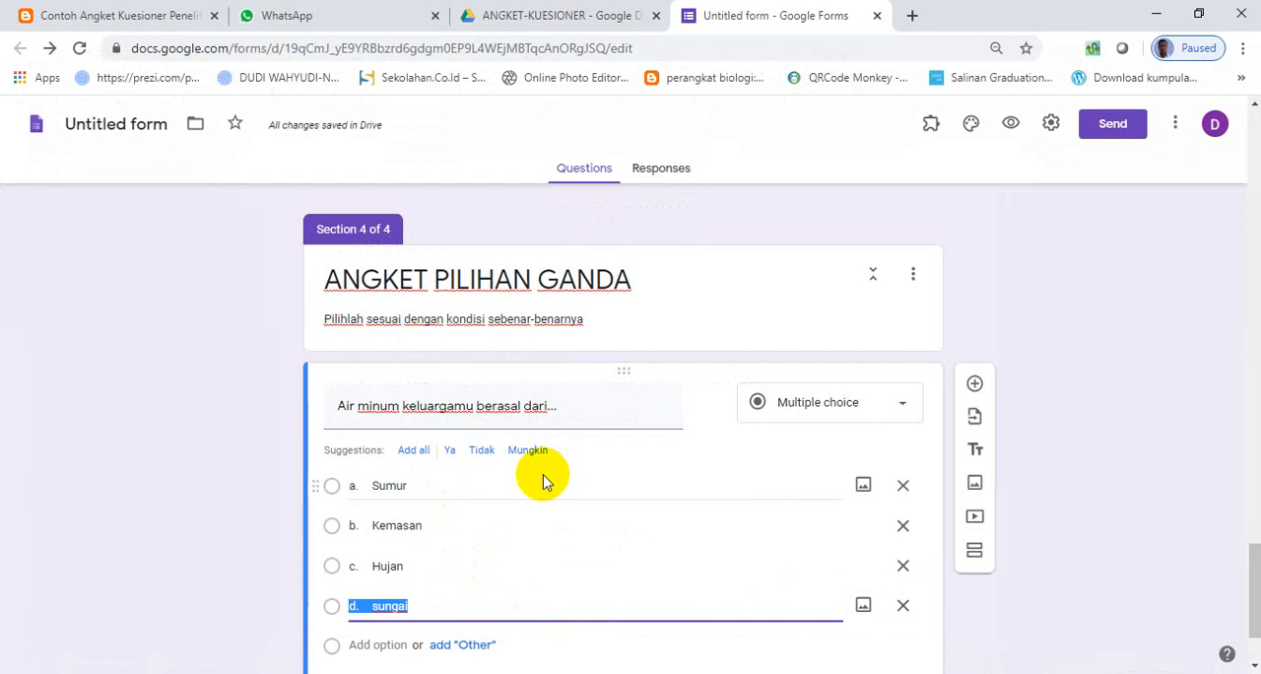
click(376, 485)
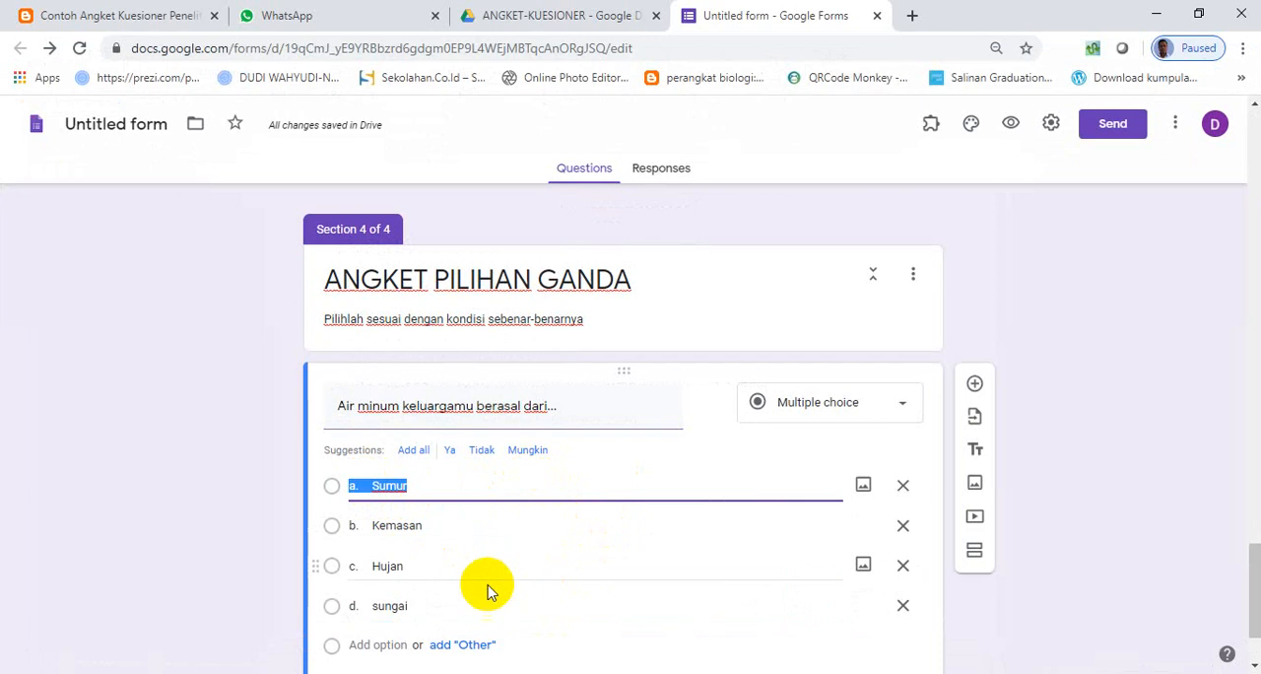
scroll(443, 594, down, 2)
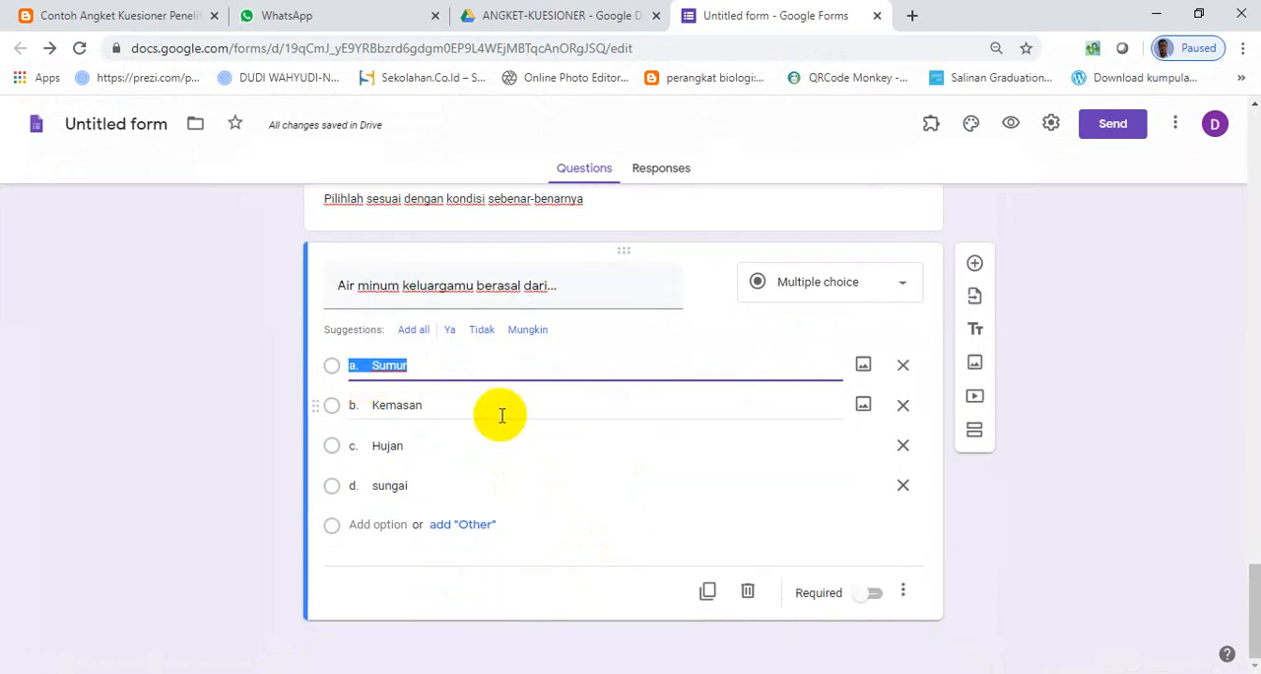
click(880, 599)
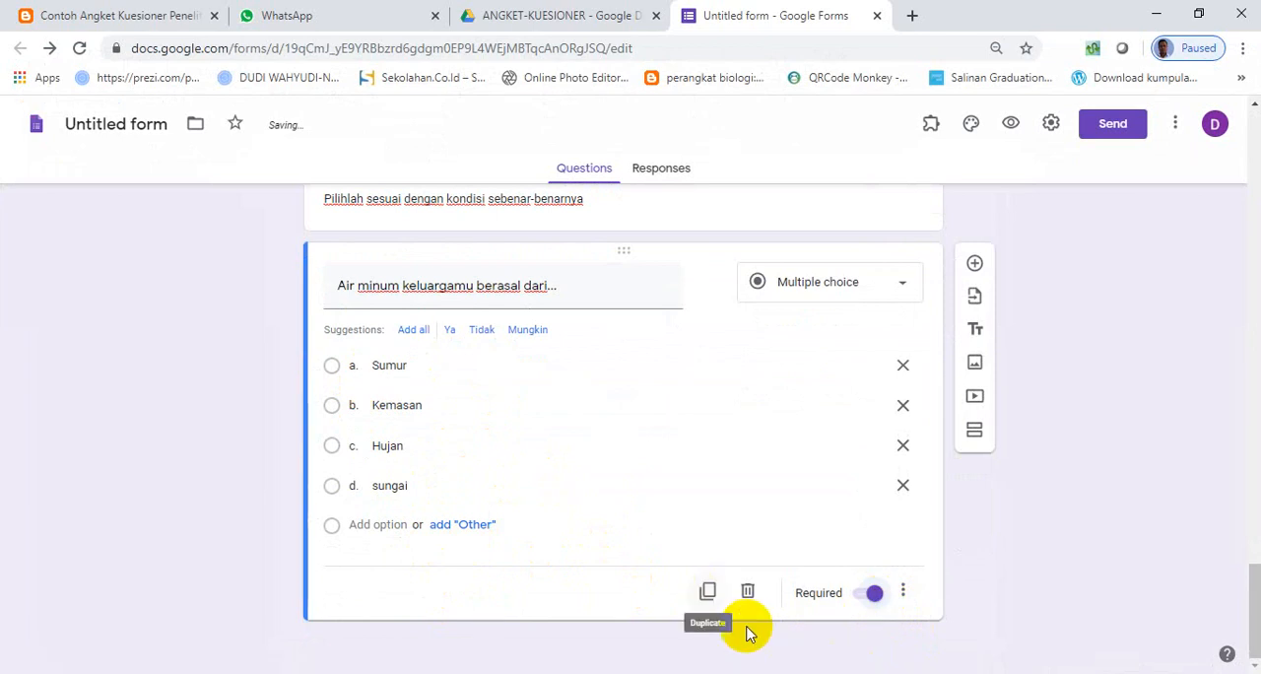
- Add a question "2. air mandi di keluargamu berasal dari..." copied from the Word document, and prefix the first question with "1."
click(974, 262)
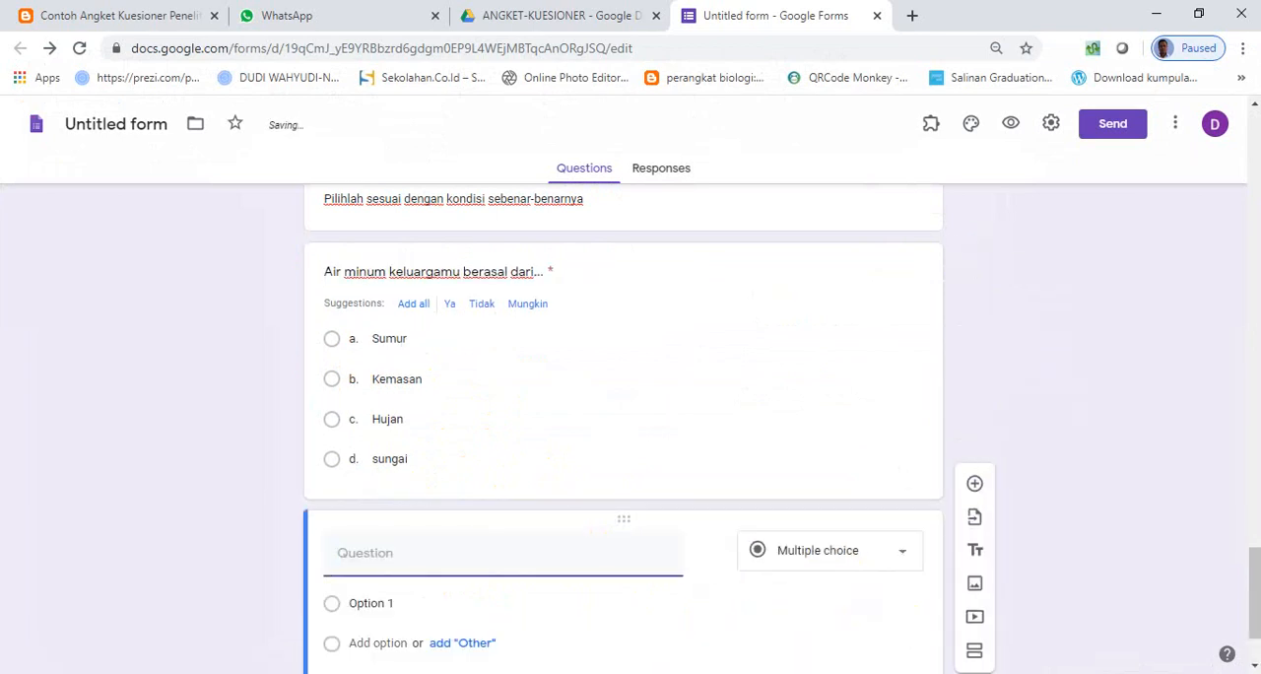
key(alt+Tab)
scroll(479, 583, down, 3)
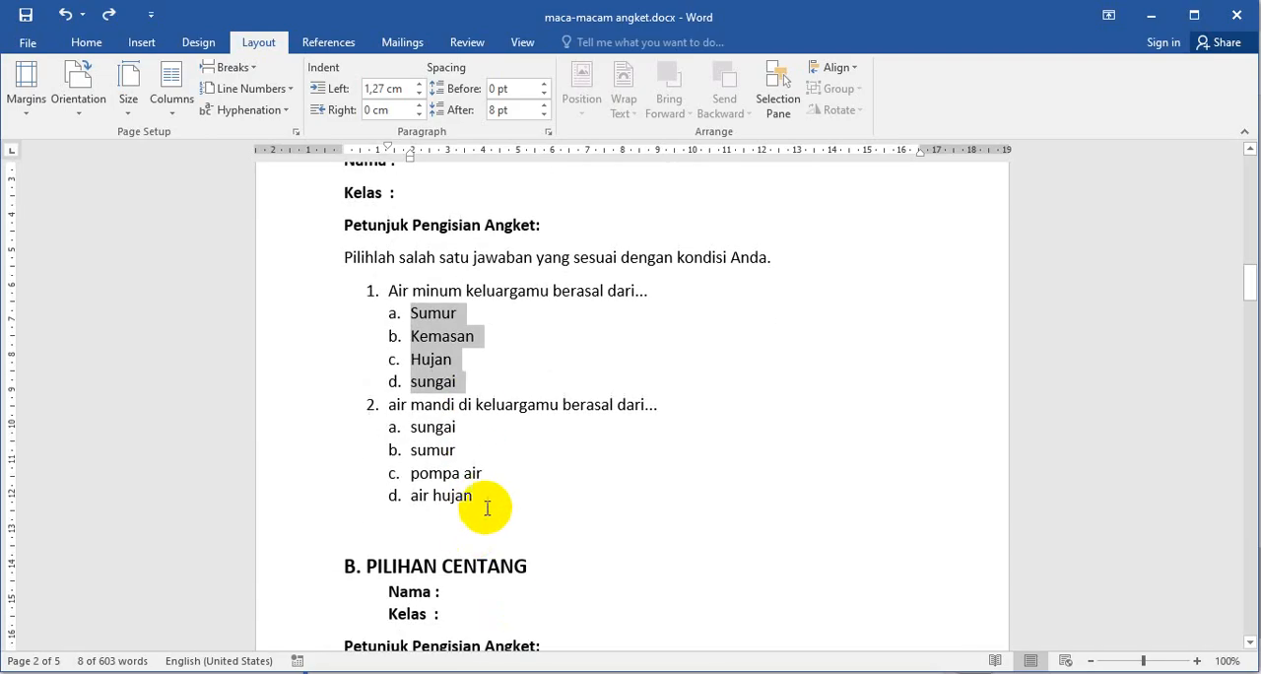
drag(670, 408, 416, 398)
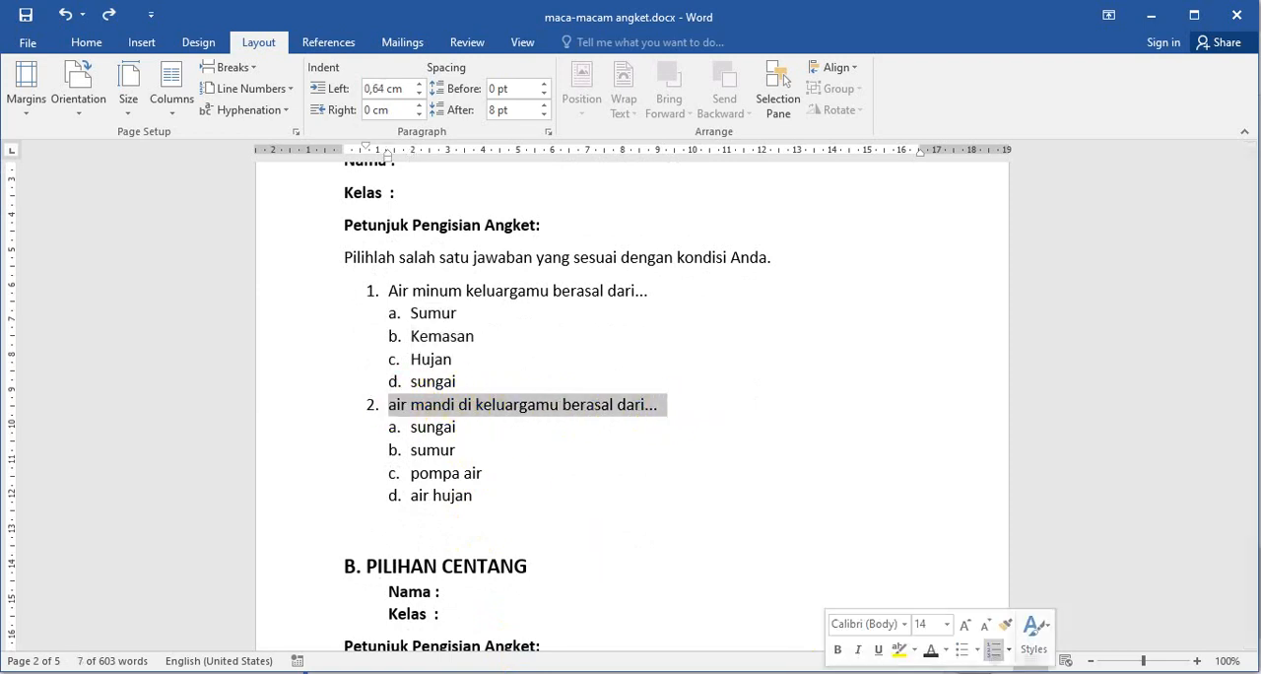
key(alt+Tab)
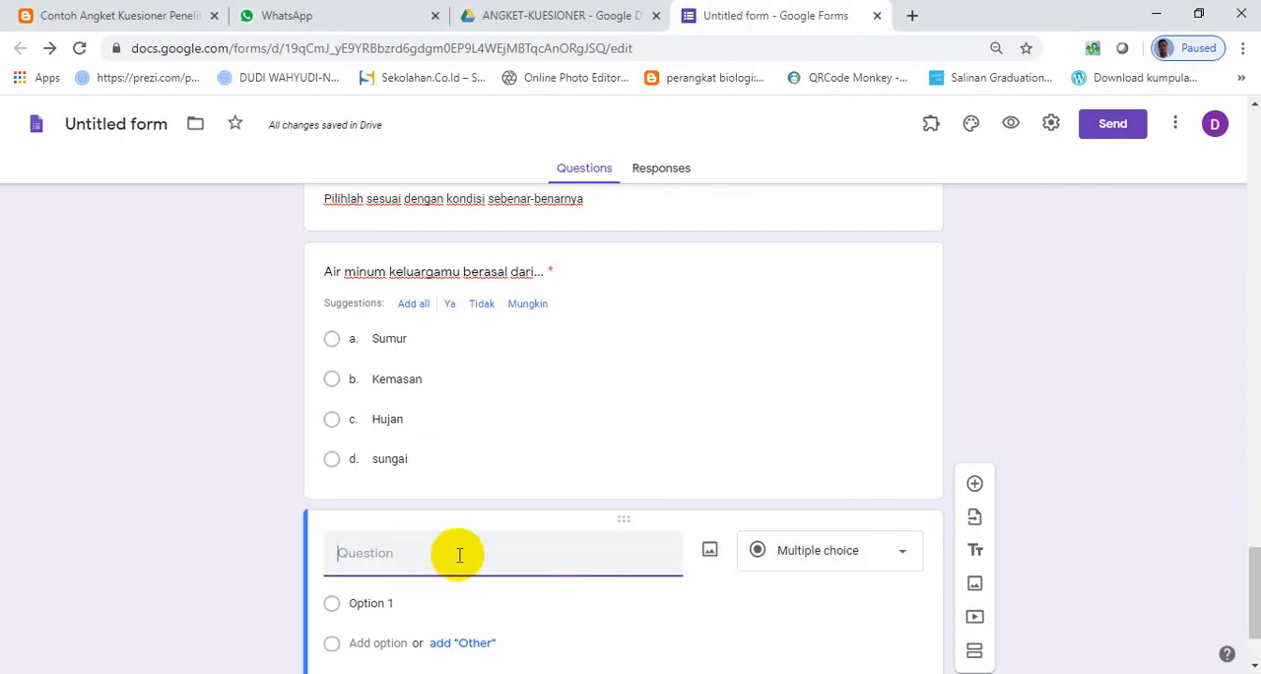
text(2. air mandi di keluargamu berasal dari...)
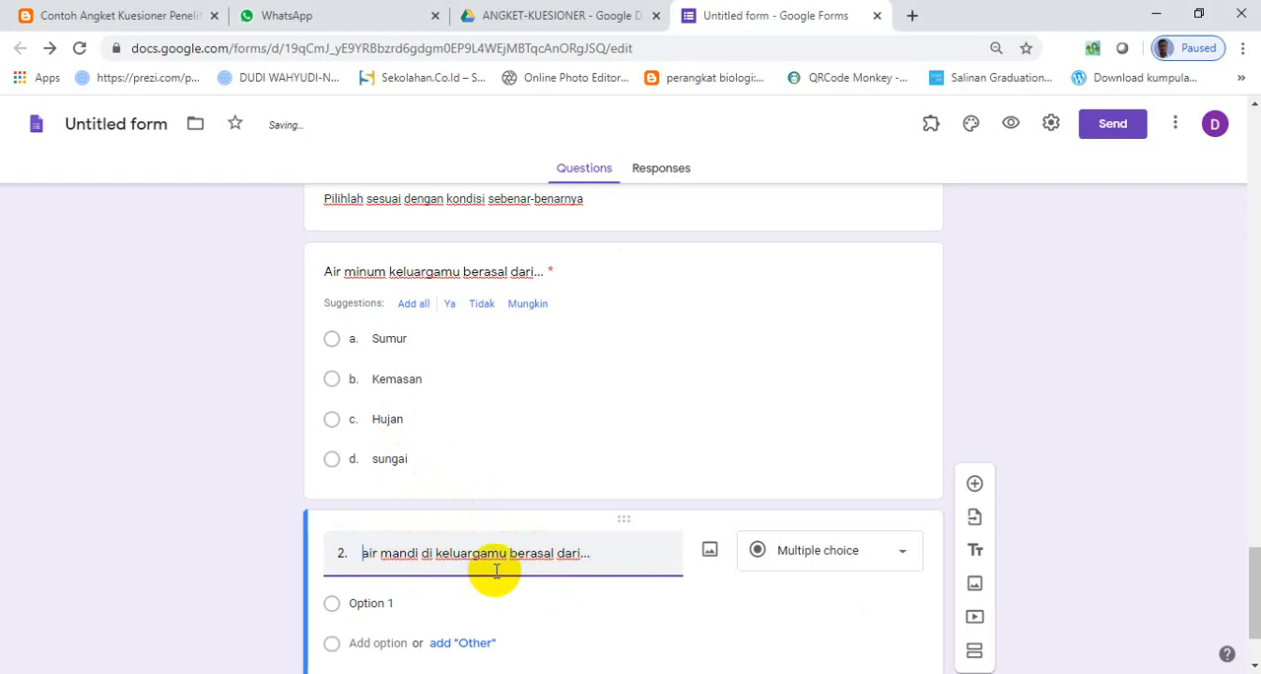
click(330, 278)
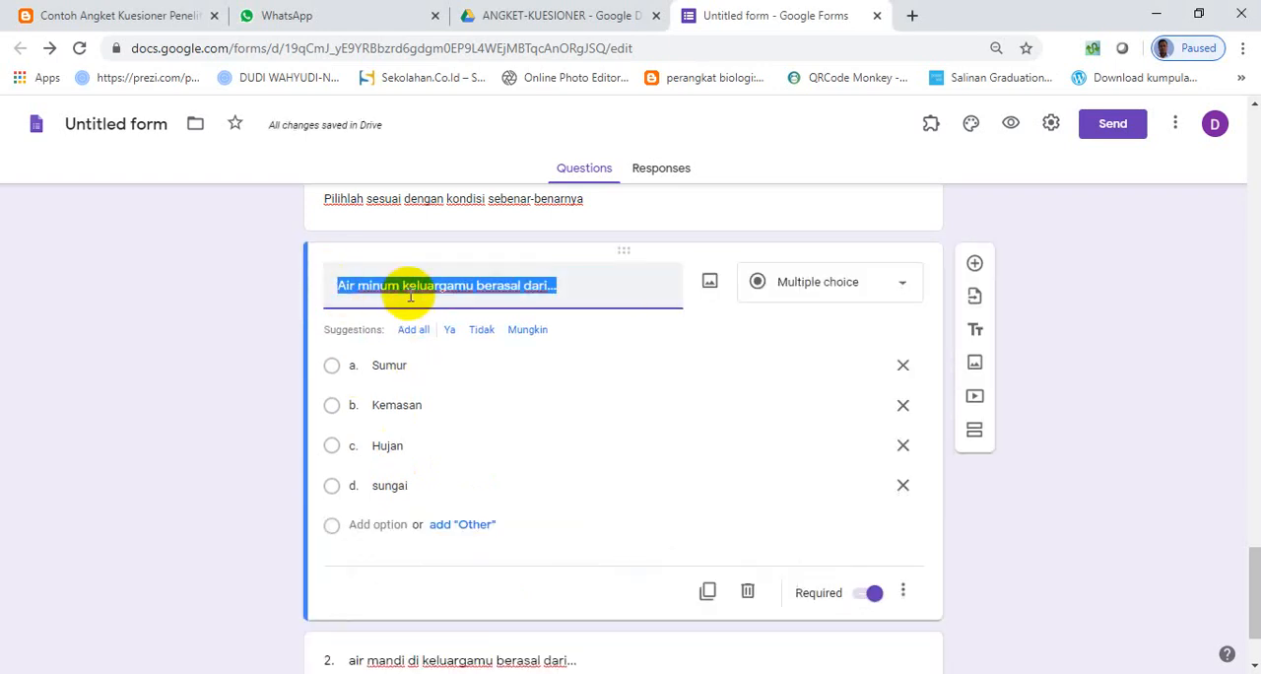
key(Left)
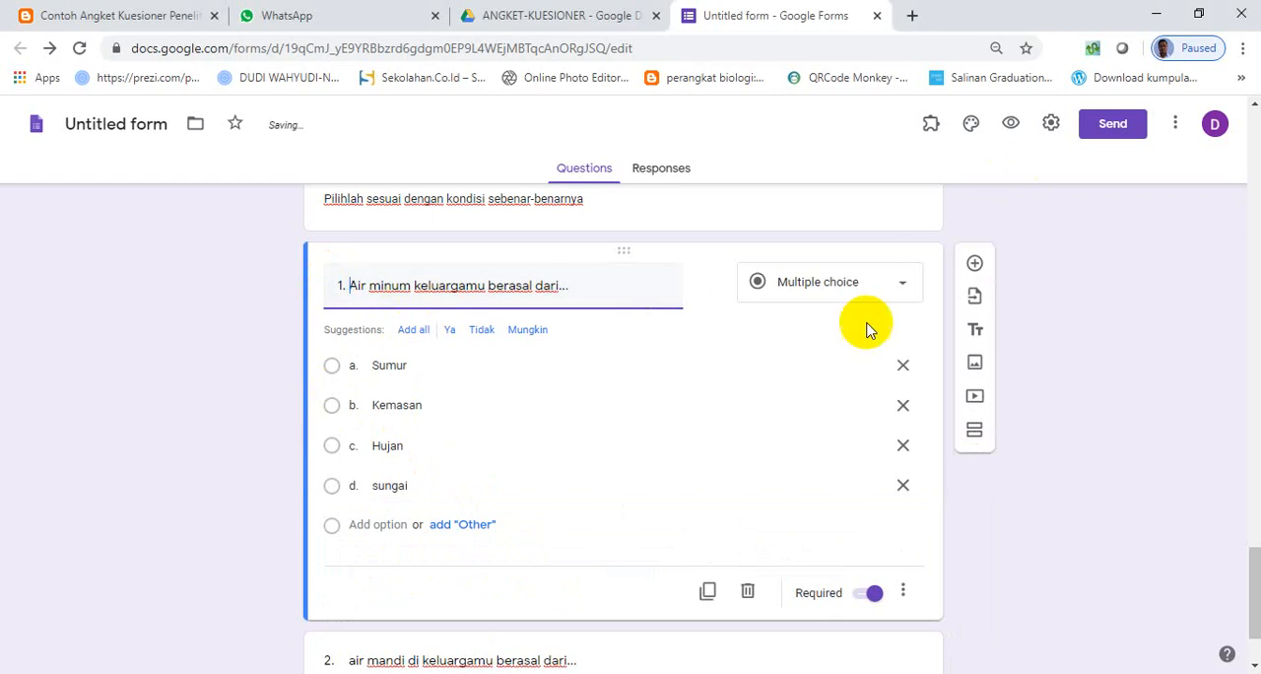
- Fill question 2's options with sungai, sumur, pompa air and air hujan copied from the Word document
scroll(586, 417, down, 2)
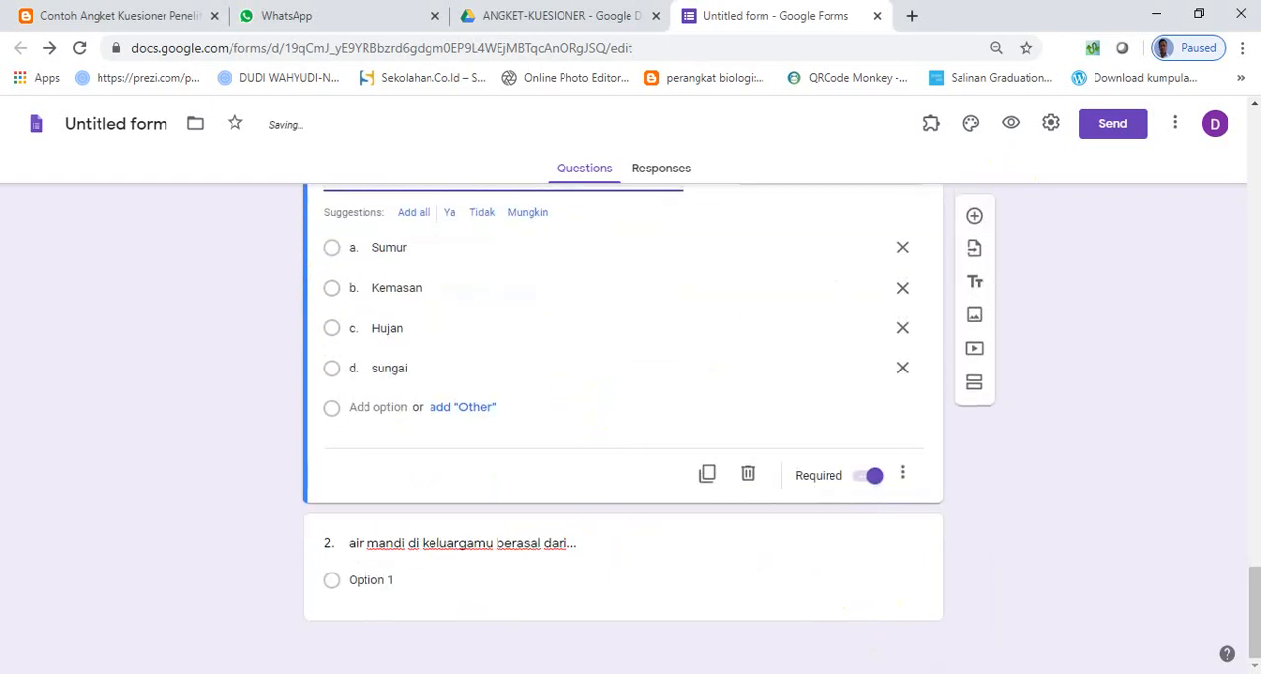
key(alt+Tab)
drag(412, 430, 476, 494)
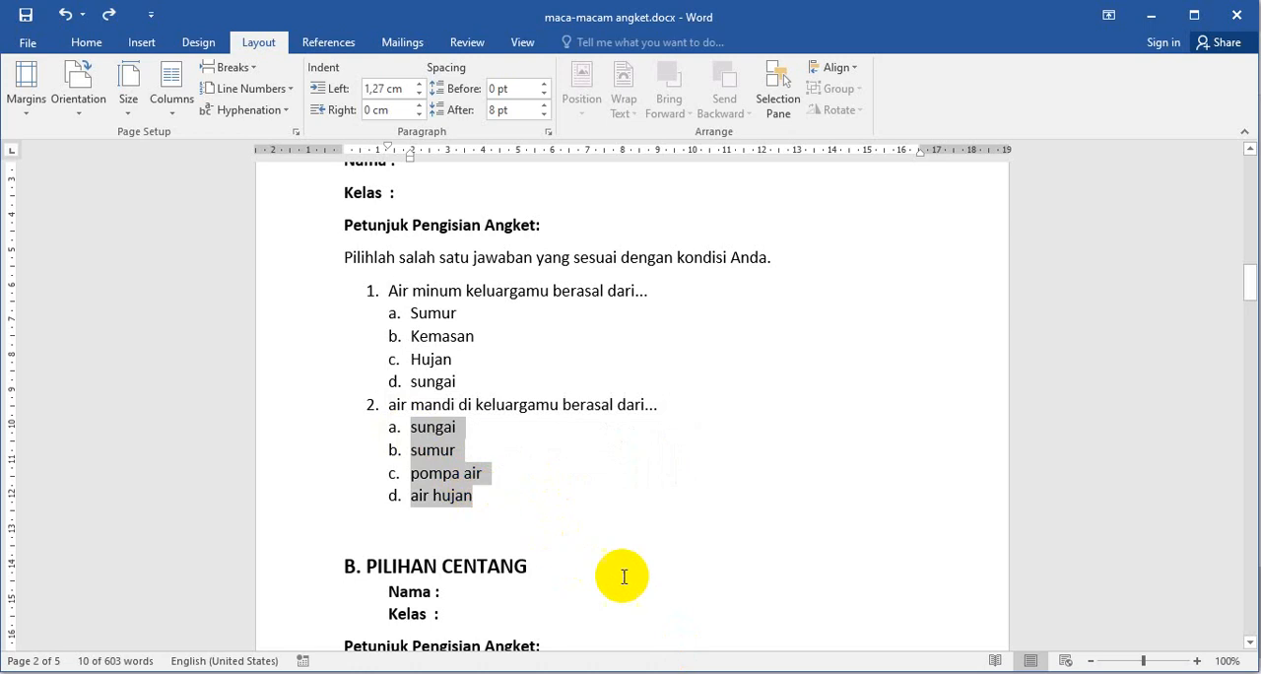
key(alt+Tab)
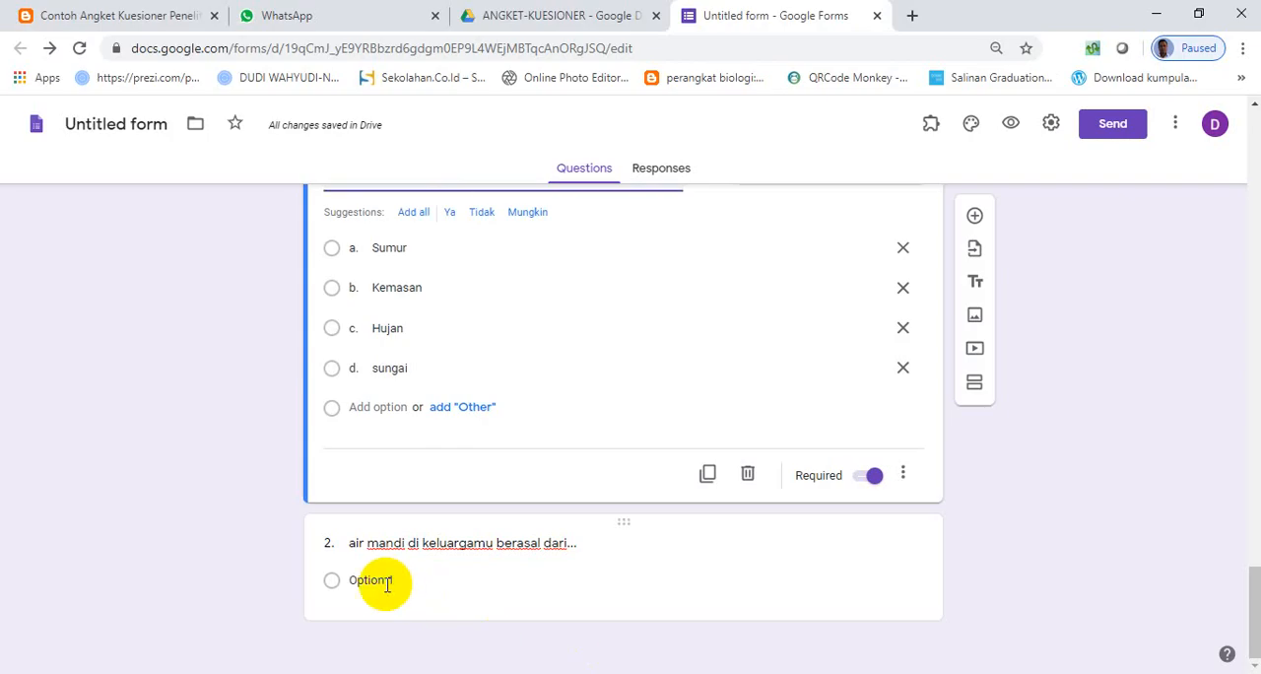
click(371, 582)
text(a.	sungai b.	sumur c.	pompa air d.	air hujan)
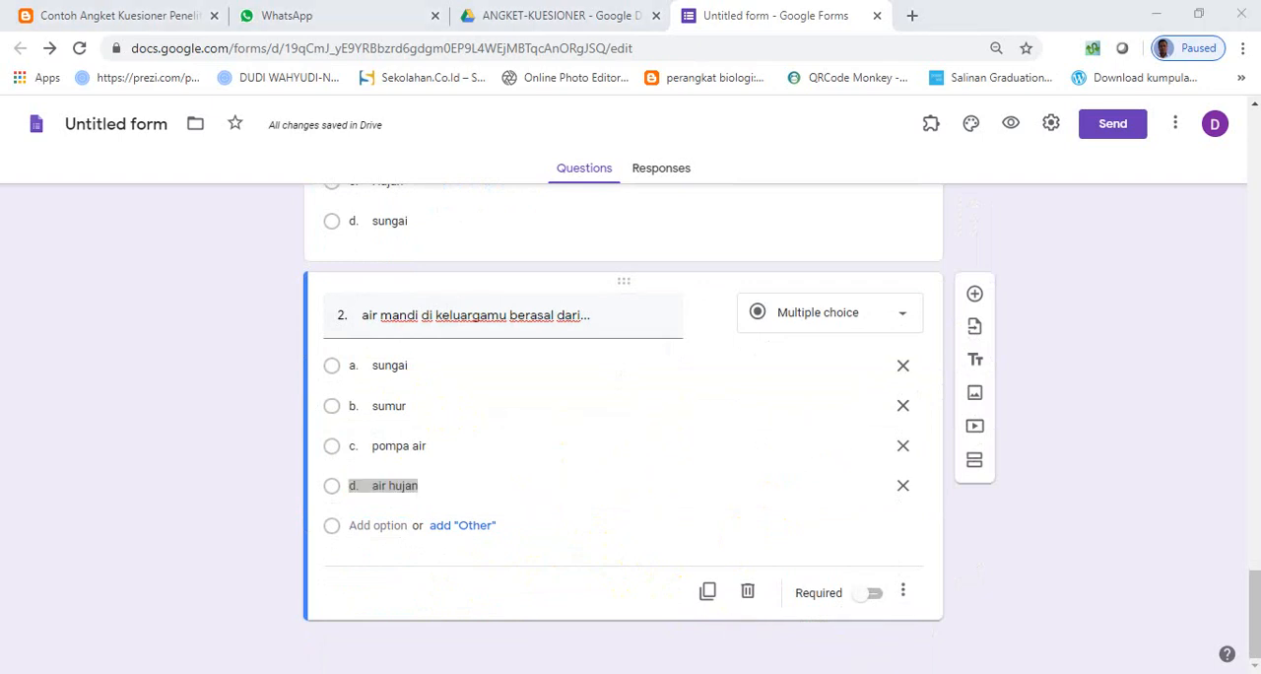
- Copy the heading "B. PILIHAN CENTANG" from the Word document and return to the form
key(alt+Tab)
scroll(535, 473, down, 2)
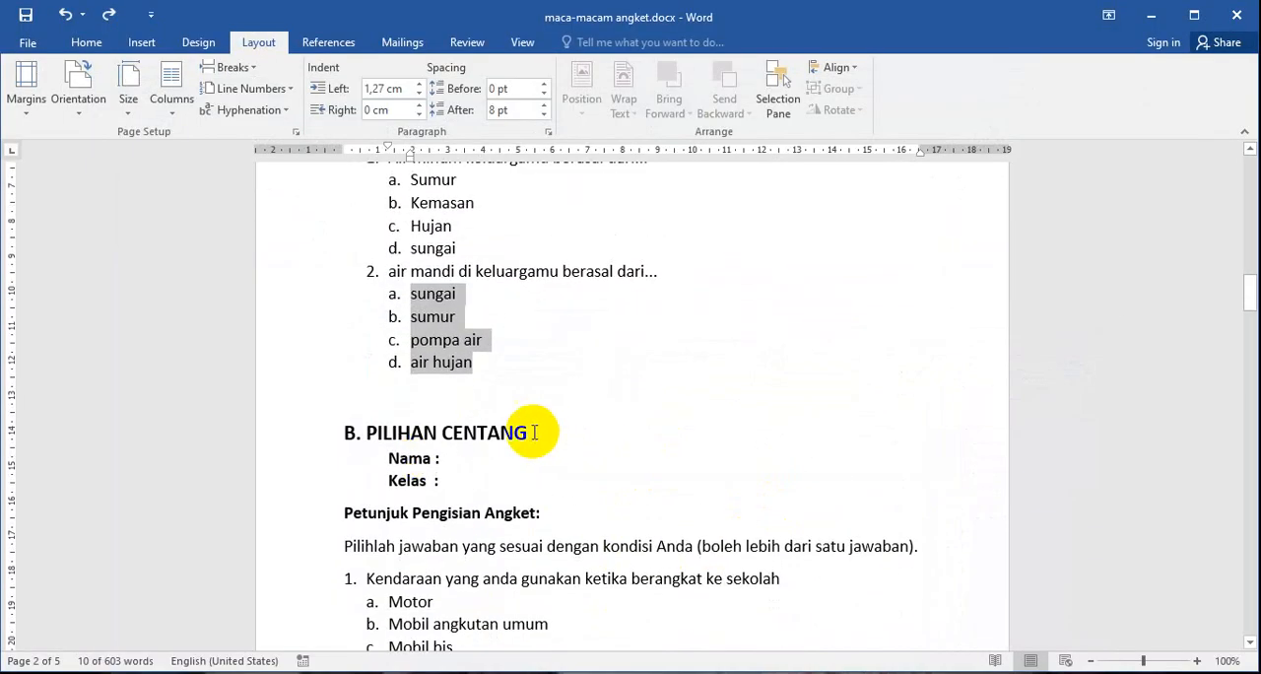
drag(535, 431, 394, 432)
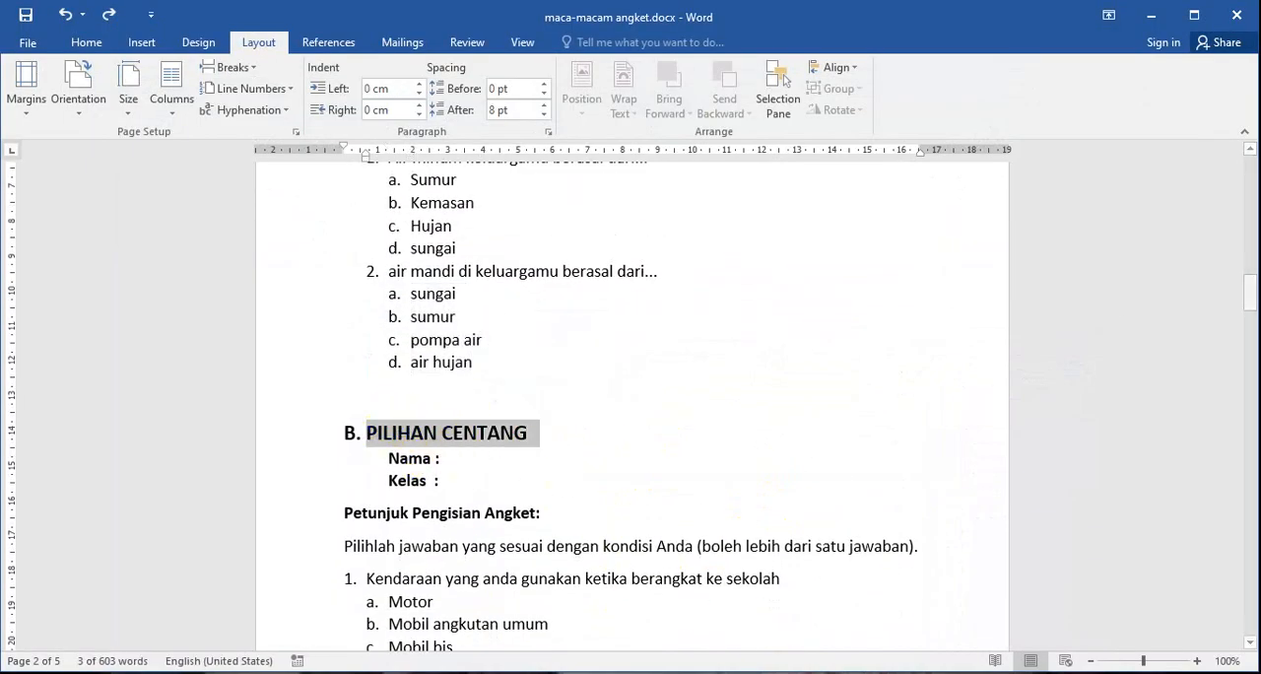
key(alt+Tab)
- Make question 2, "air mandi di keluargamu berasal dari...", required
scroll(667, 460, up, 3)
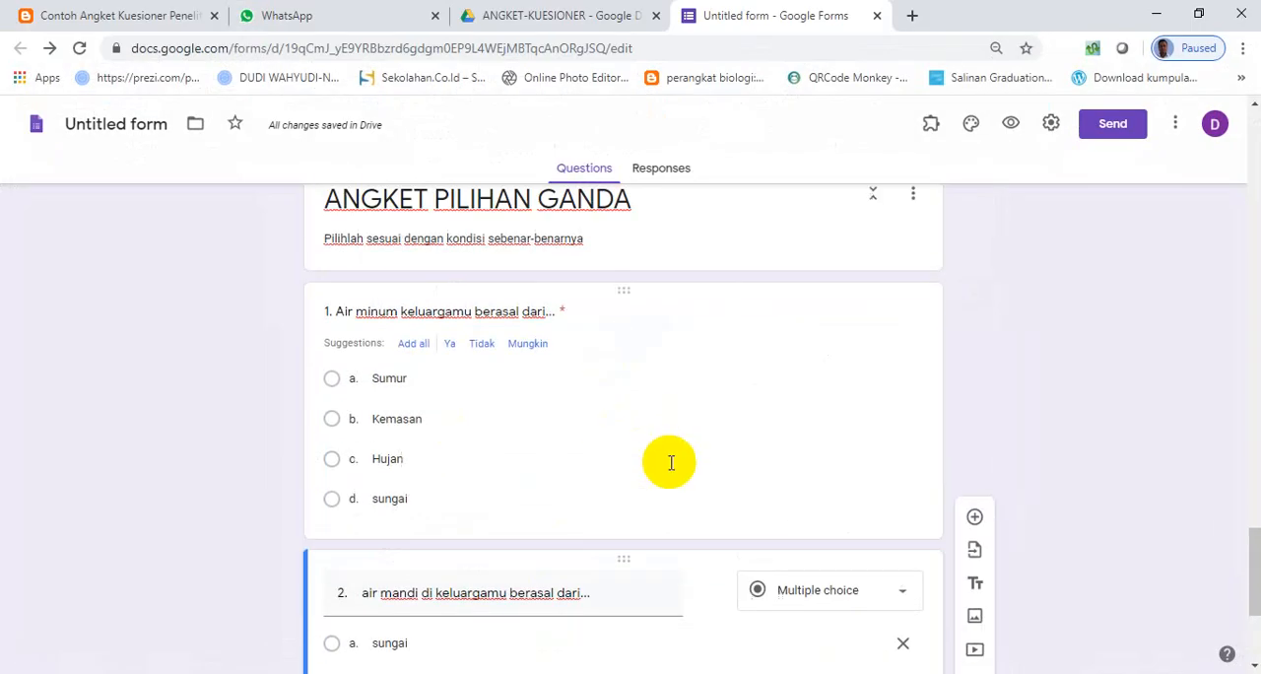
scroll(679, 467, down, 3)
click(875, 592)
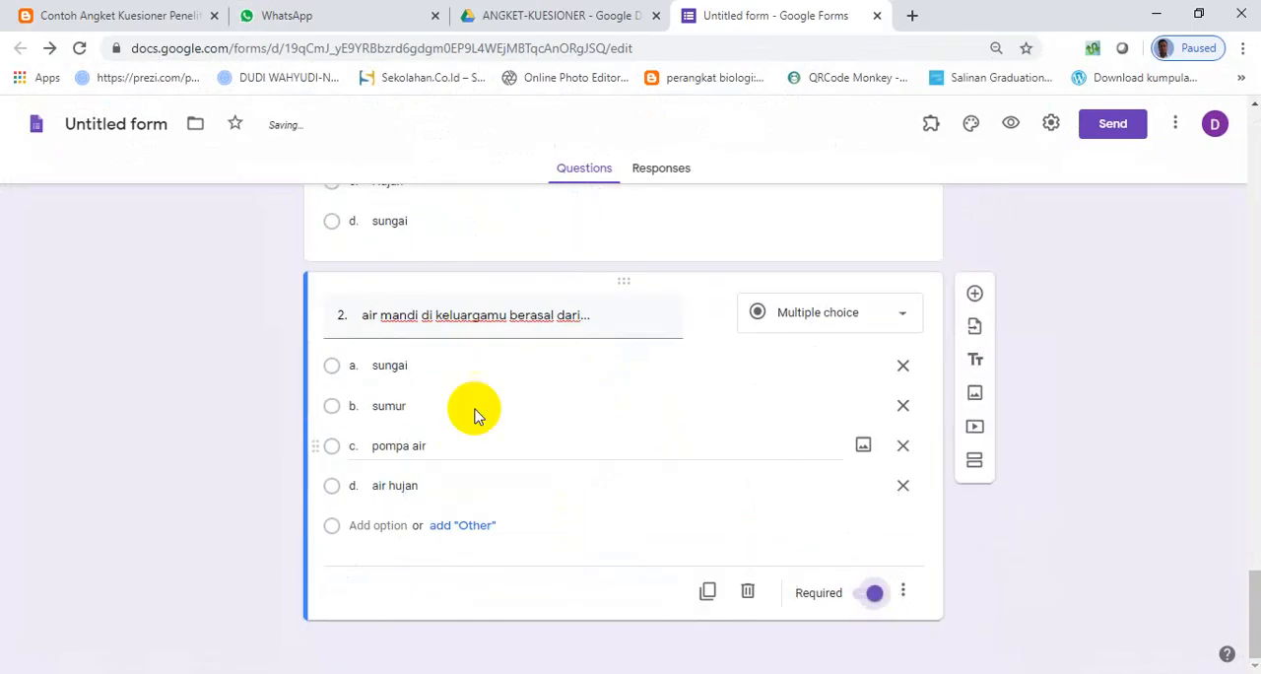
- Add a new section after question 2 and paste the copied heading "B. PILIHAN CENTANG" as its title
scroll(473, 414, up, 5)
scroll(488, 482, down, 5)
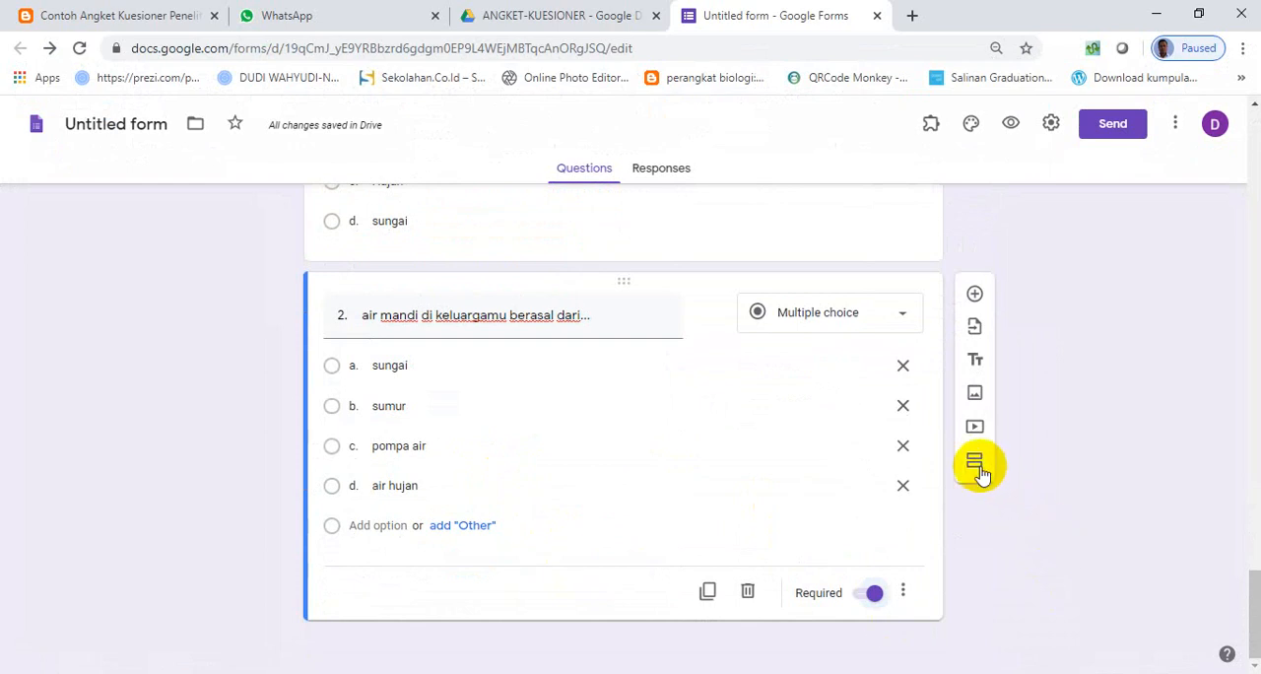
click(978, 473)
click(574, 645)
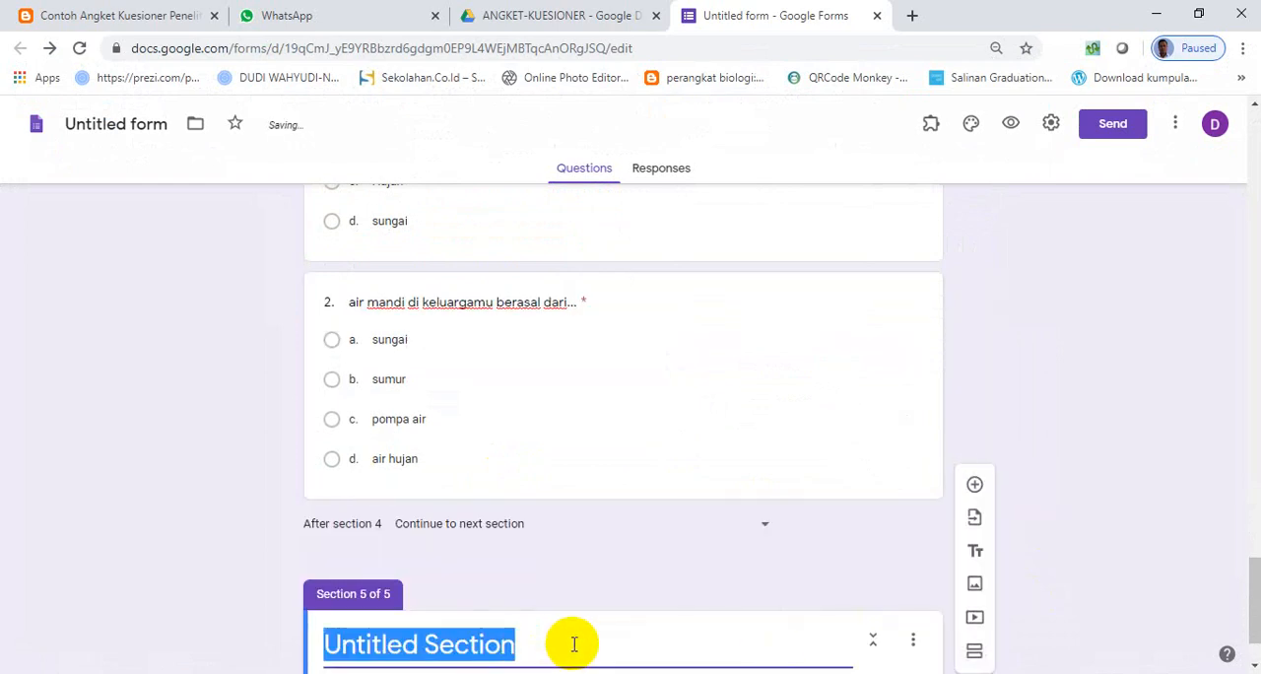
text(B. PILIHAN CENTANG)
- Change section 5's title to "ANGKET PILIHAN CENTANG" by removing the "B." and putting "ANGKET" in front
scroll(409, 554, up, 2)
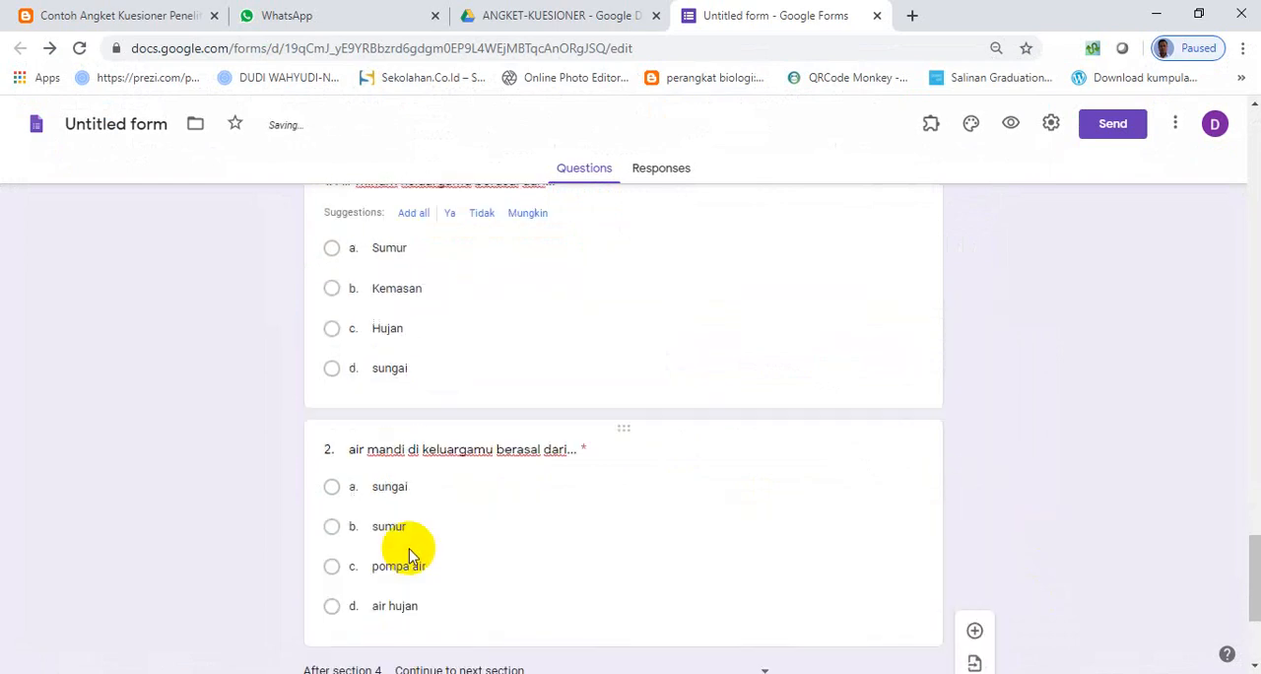
scroll(409, 554, up, 3)
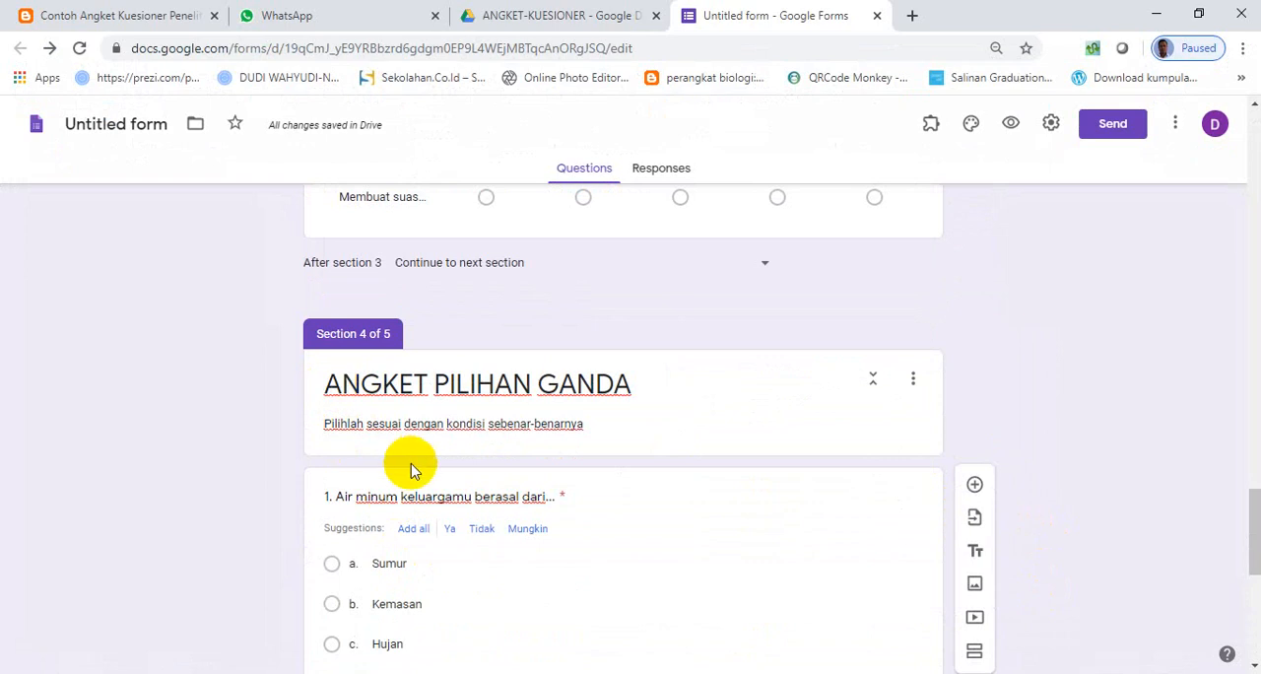
scroll(412, 467, down, 5)
click(375, 549)
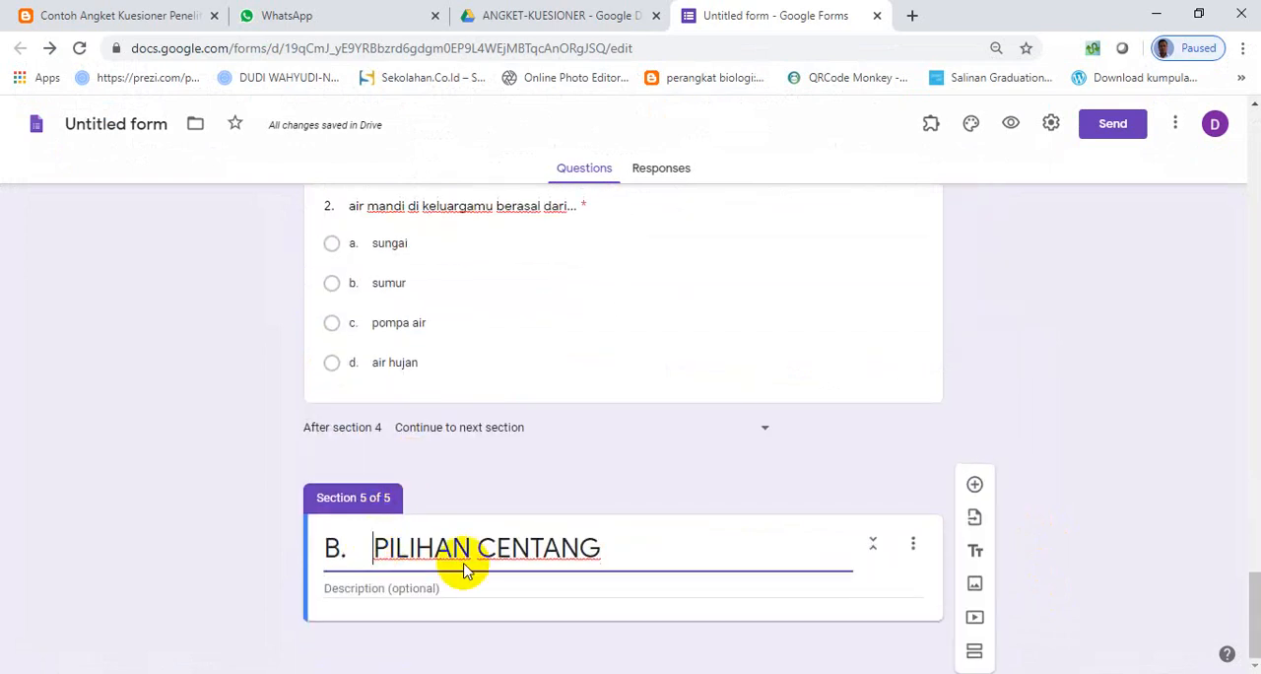
key(BackSpace)
key(BackSpace)
key(BackSpace)
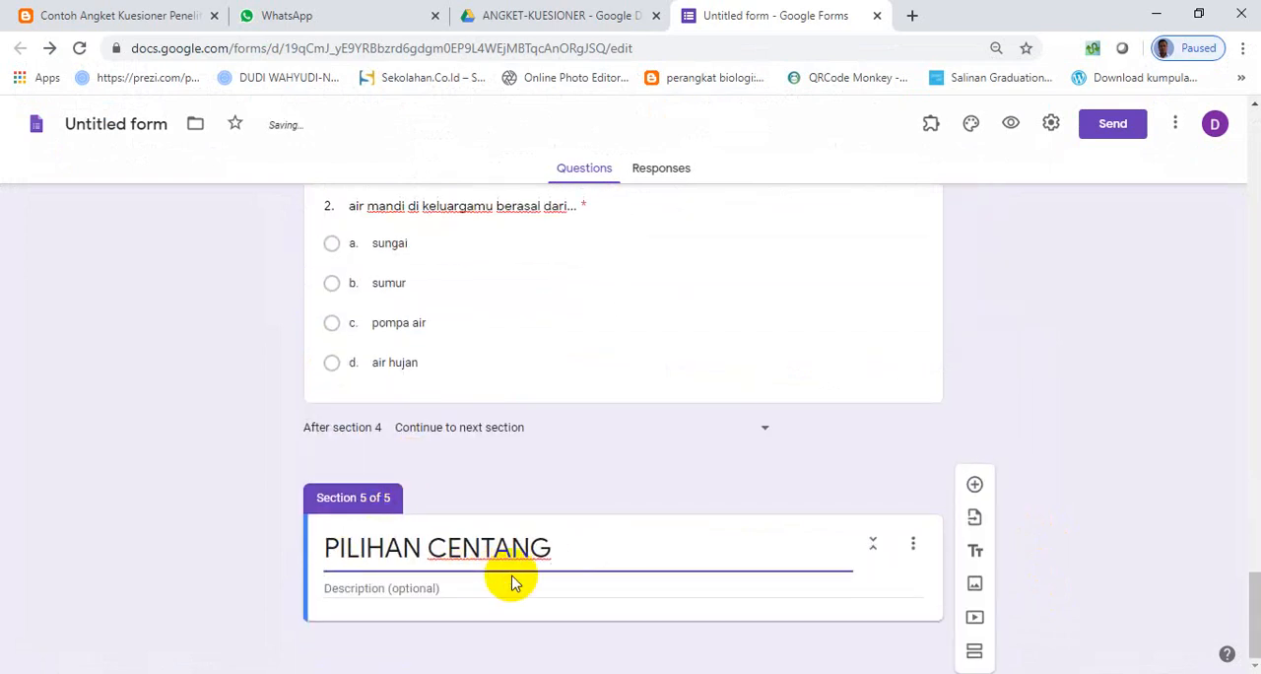
text(ANGKET)
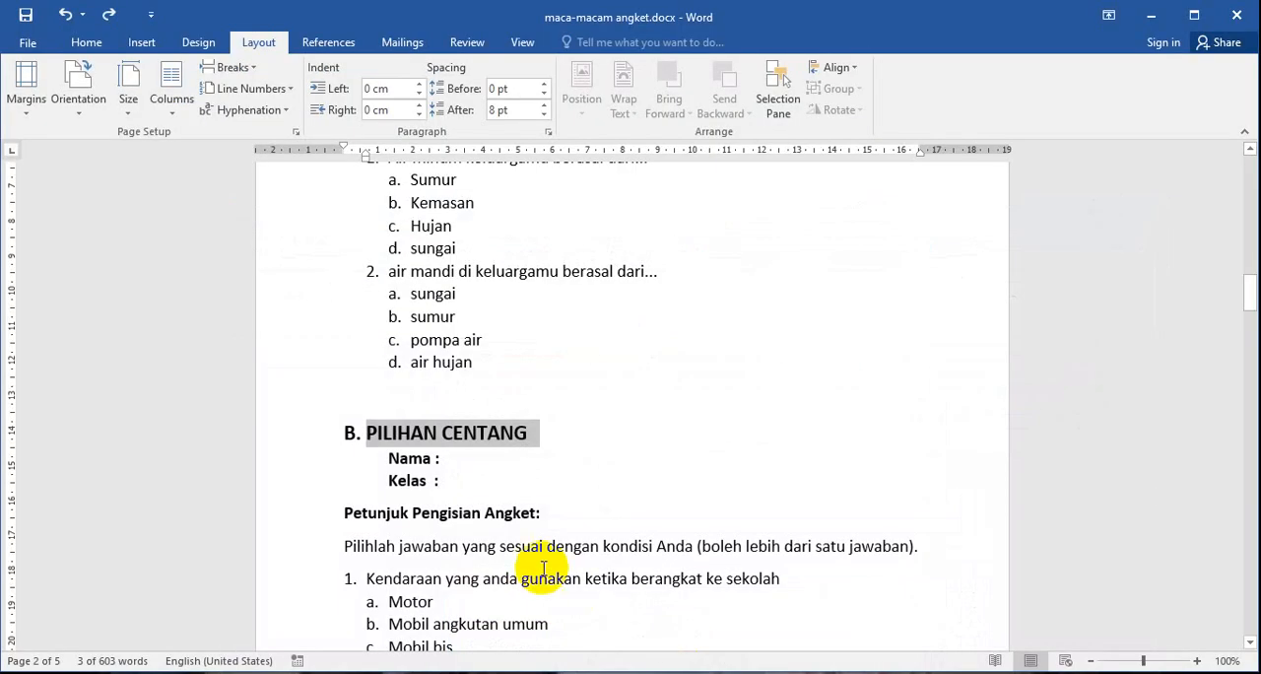
- Copy the "Petunjuk Pengisian Angket:" heading and its instruction sentence from section B of the Word document into section 5's description
scroll(512, 537, down, 3)
drag(346, 456, 930, 457)
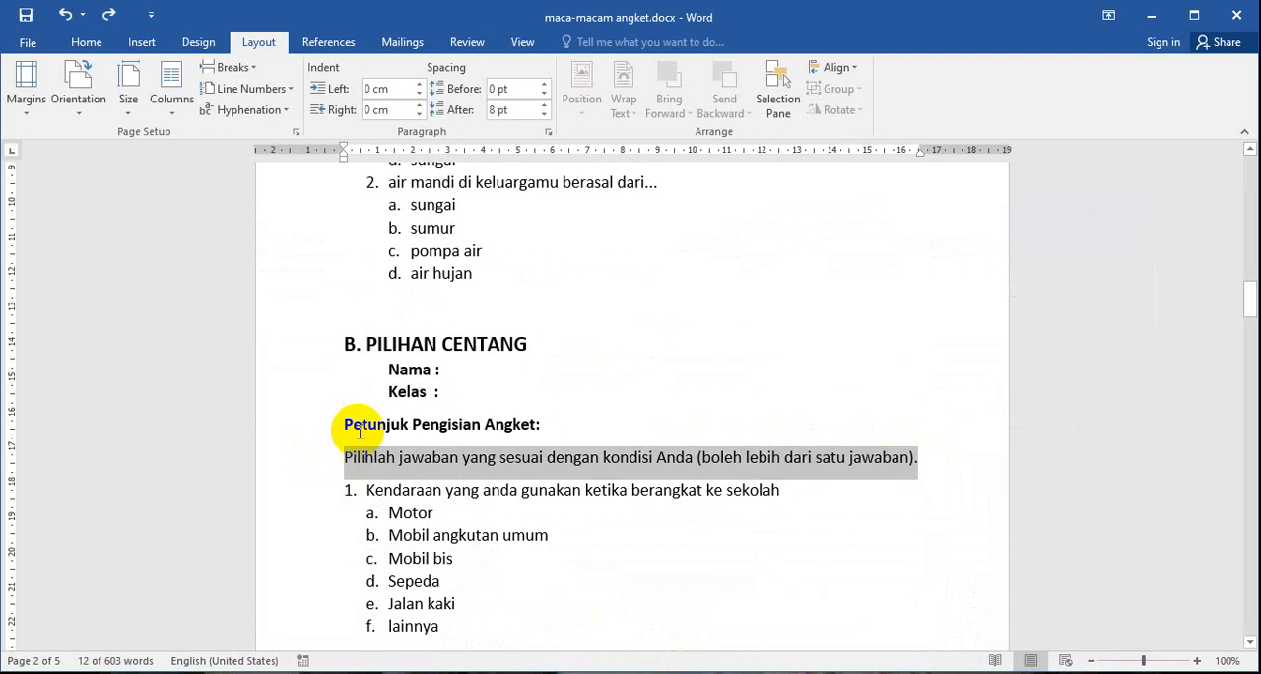
drag(338, 425, 911, 473)
key(ctrl+c)
key(alt+Tab)
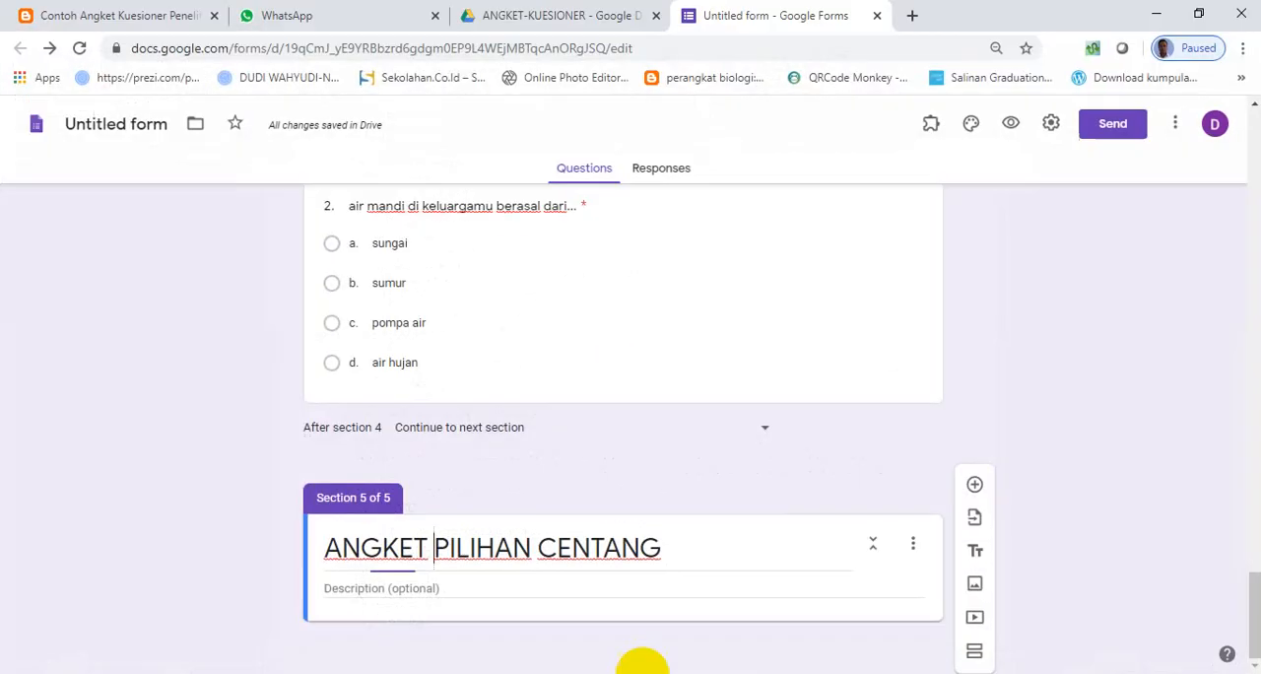
click(467, 591)
key(ctrl+v)
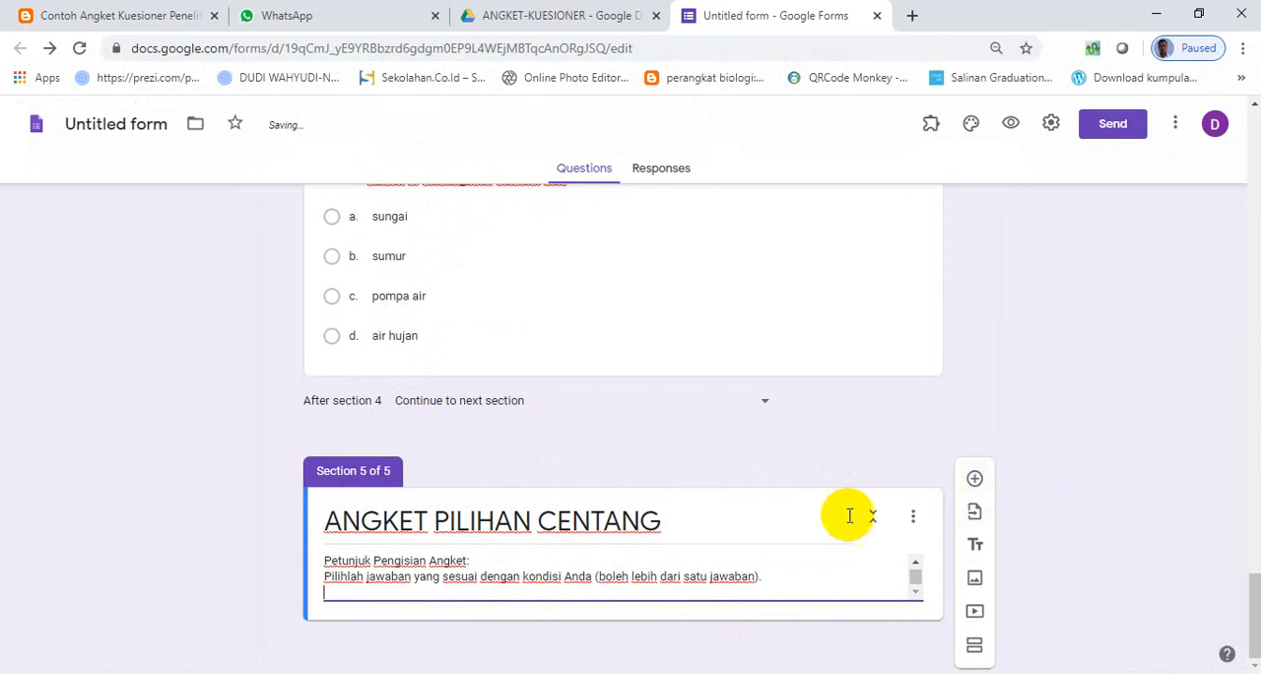
- Add a question to section 5 reading "Kendaraan yang anda gunakan ketika berangkat ke sekolah", copied from the Word document without its number
click(976, 480)
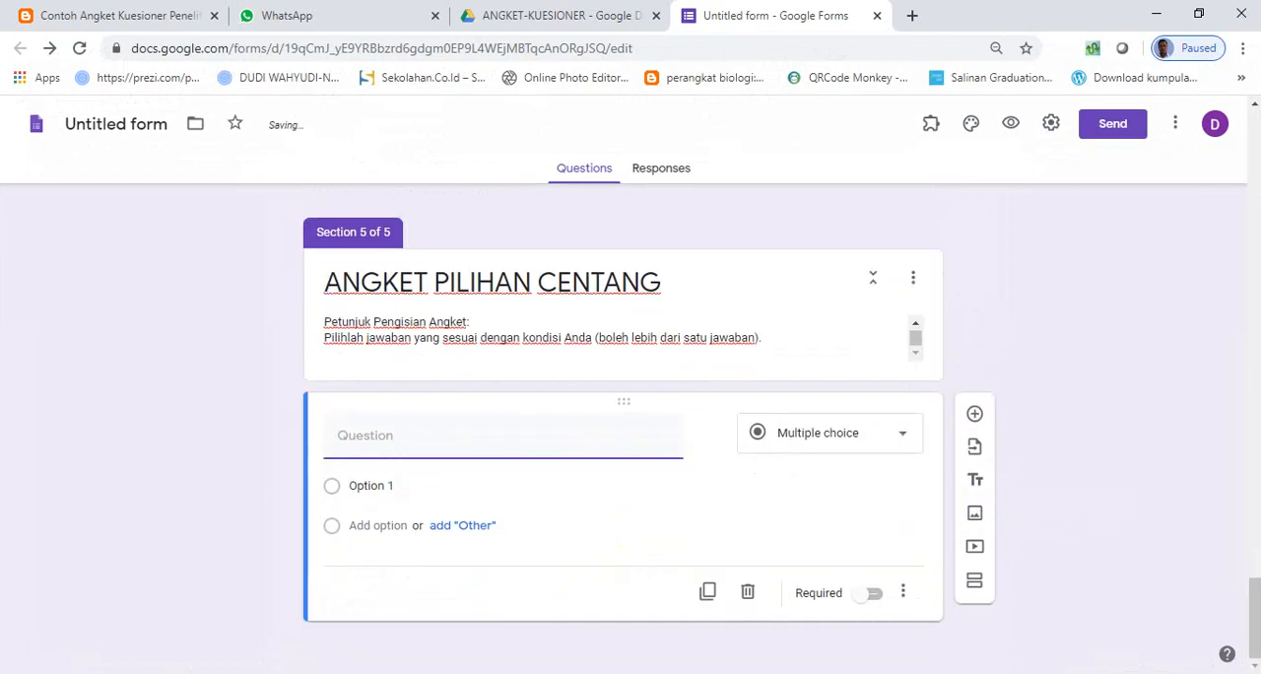
click(690, 669)
scroll(469, 526, down, 2)
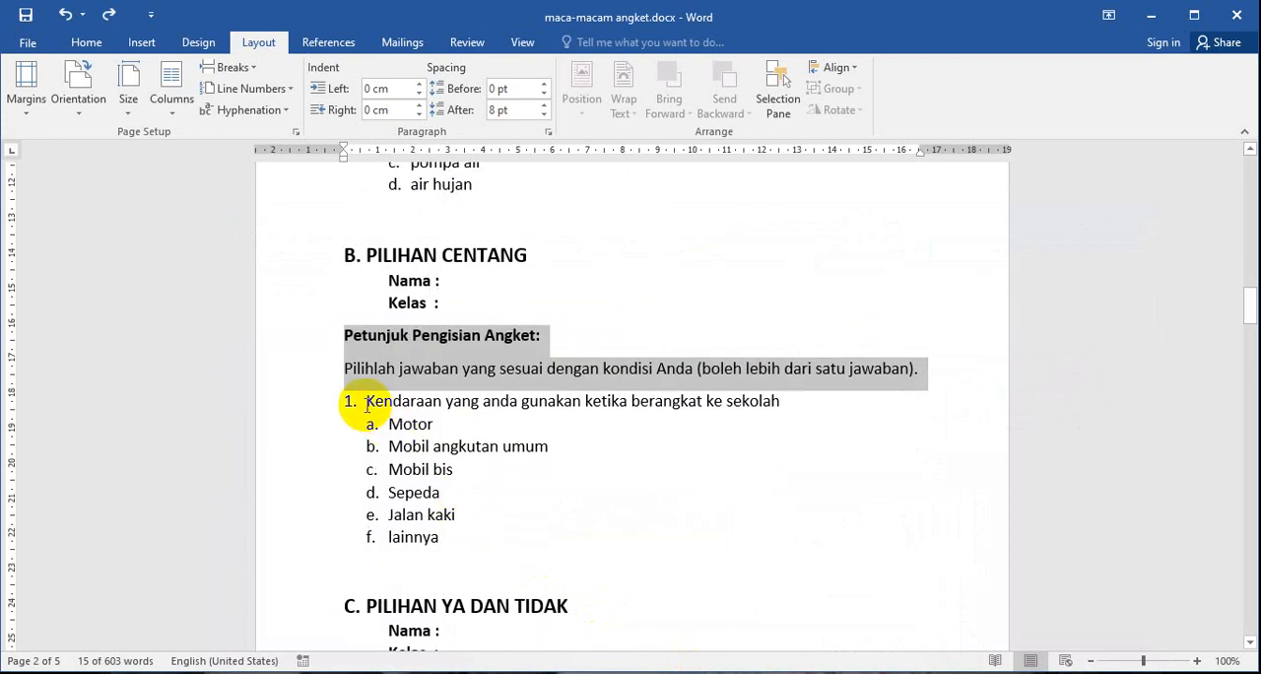
drag(367, 405, 375, 404)
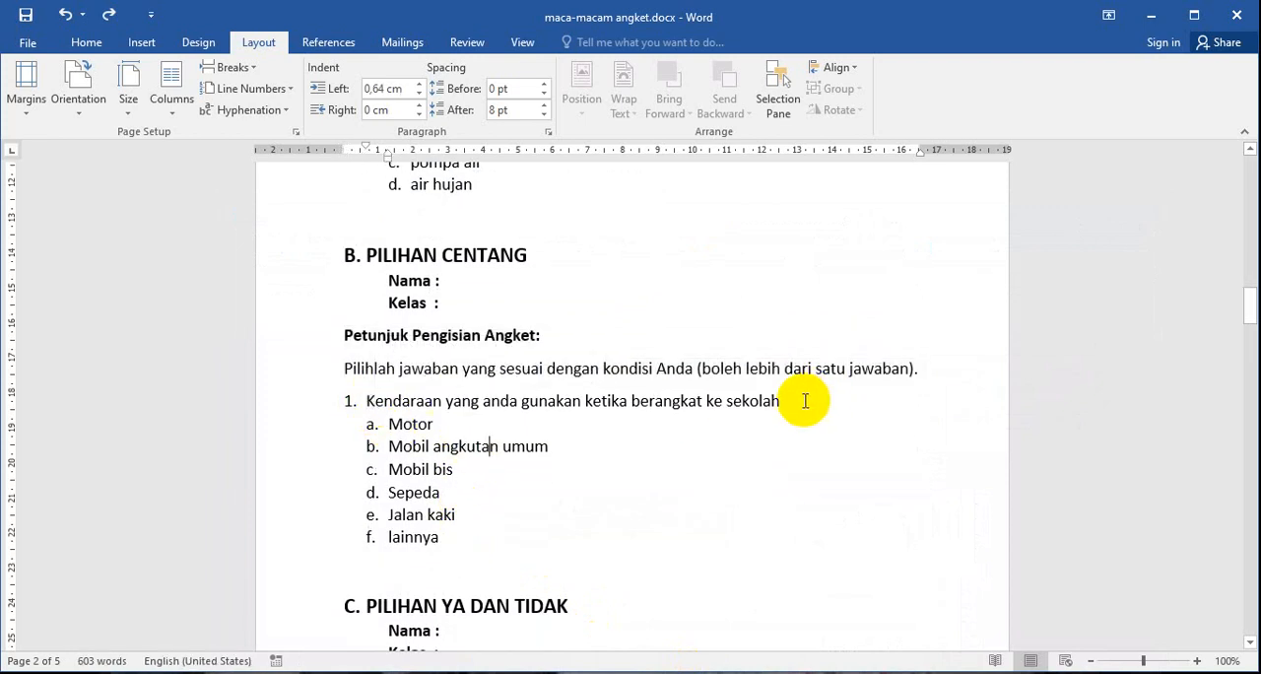
drag(796, 400, 401, 407)
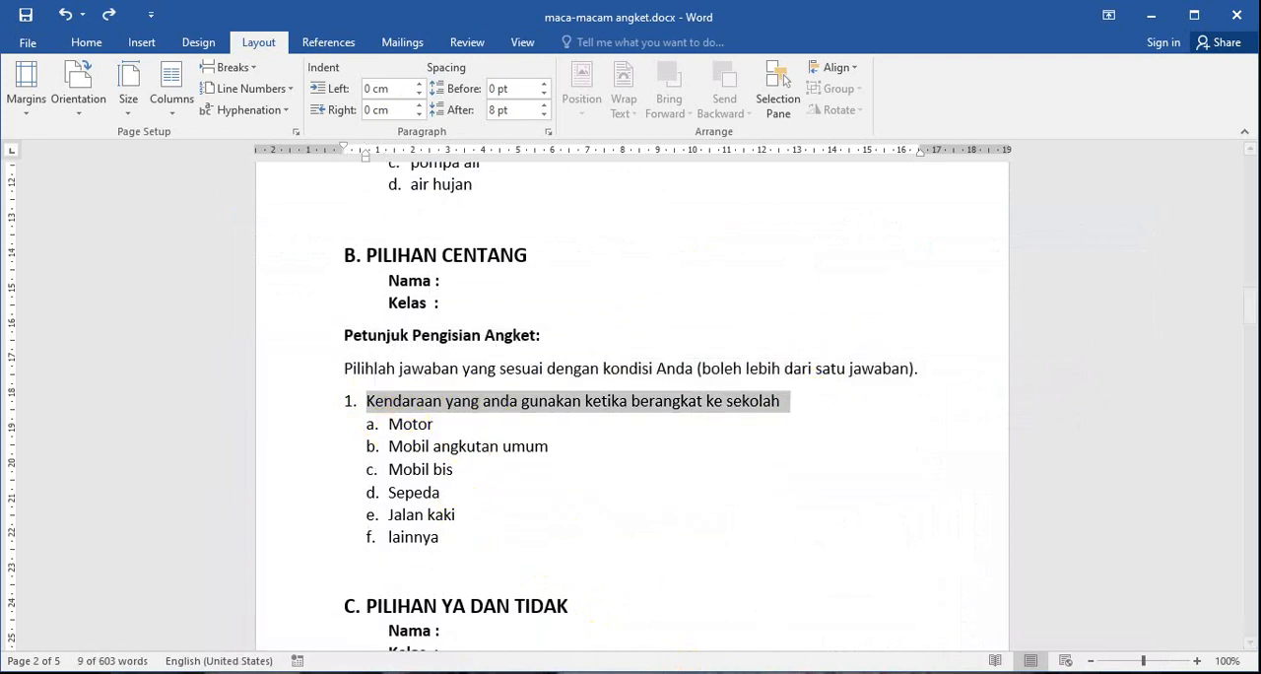
click(581, 672)
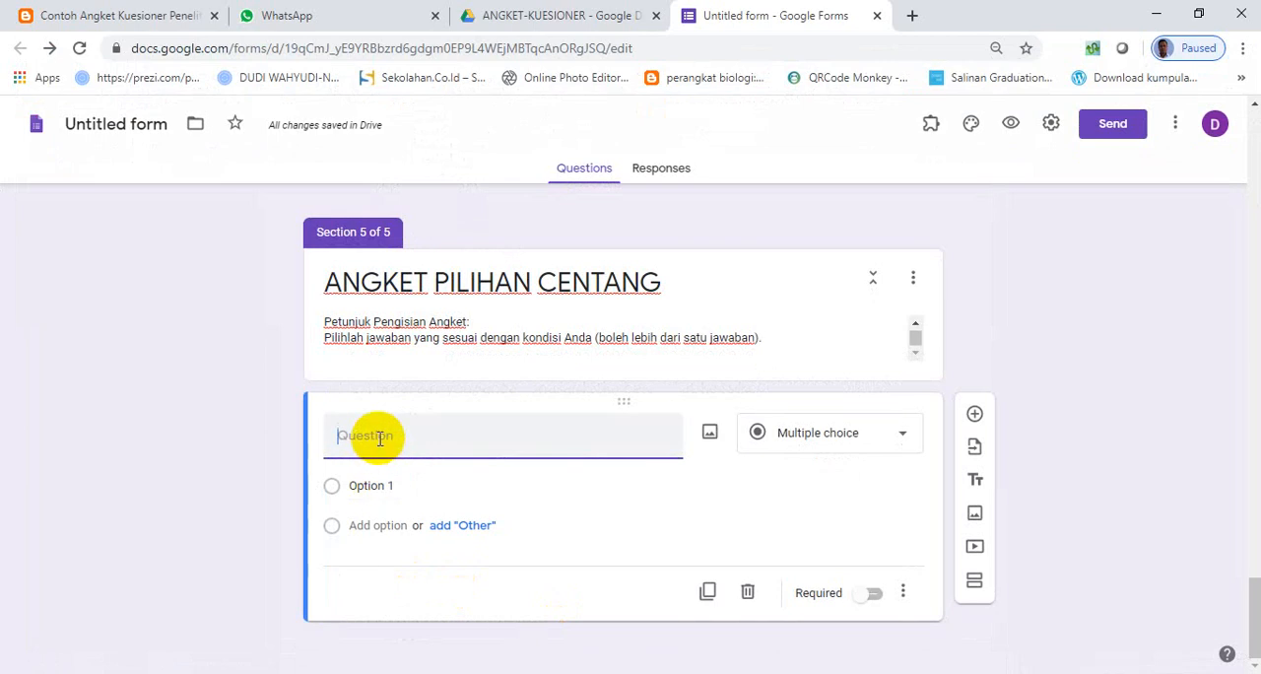
text(1.	Kendaraan yang anda gunakan ketika berangkat ke sekolah)
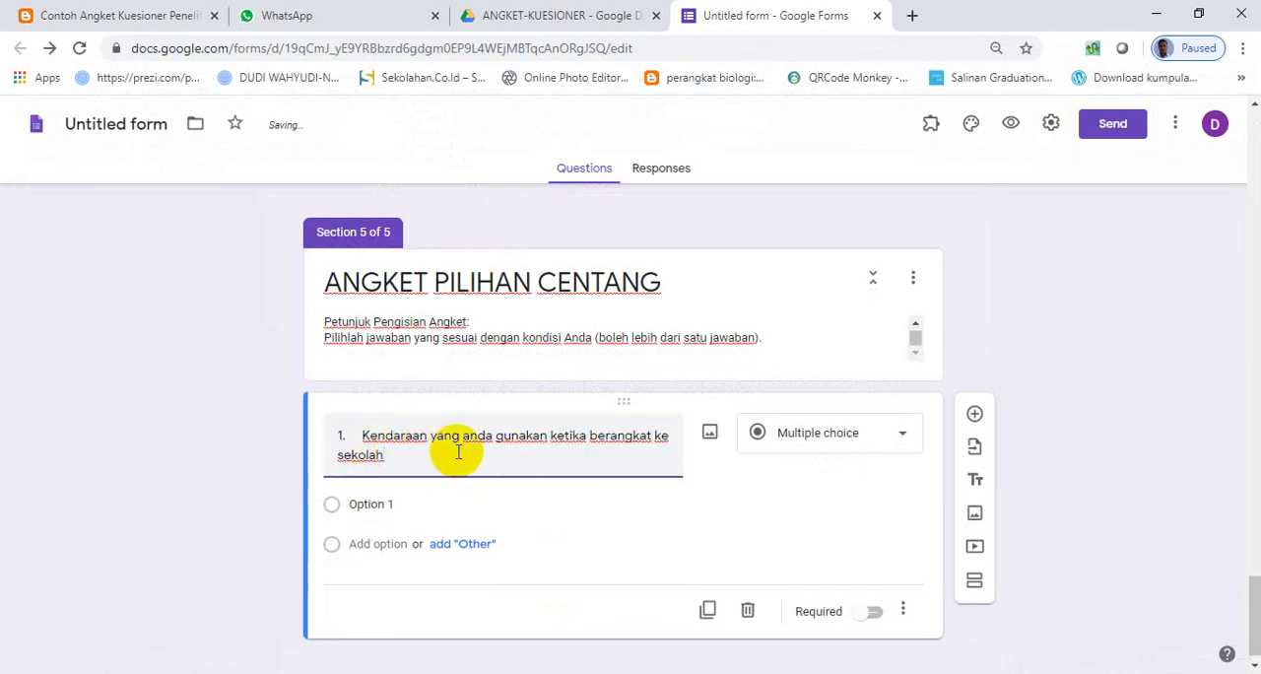
click(361, 437)
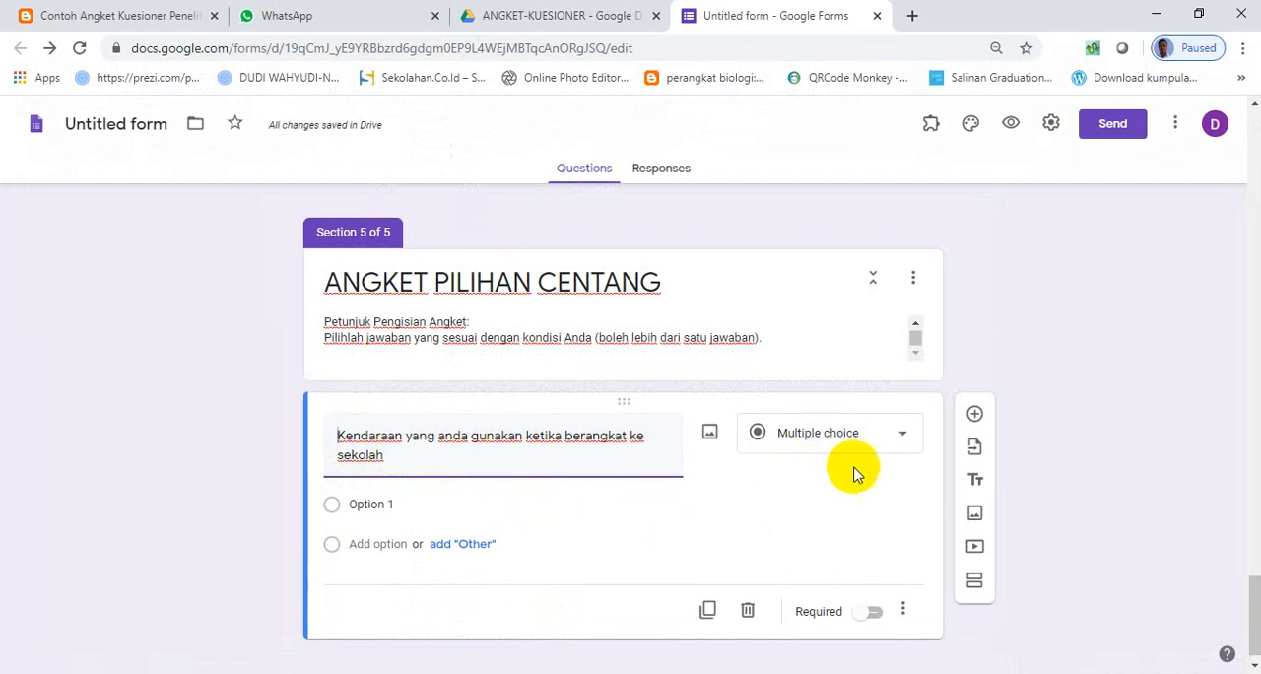
- Change the vehicle question to Checkboxes and paste the options from "Motor" through "lainnya" copied from the Word document
click(887, 449)
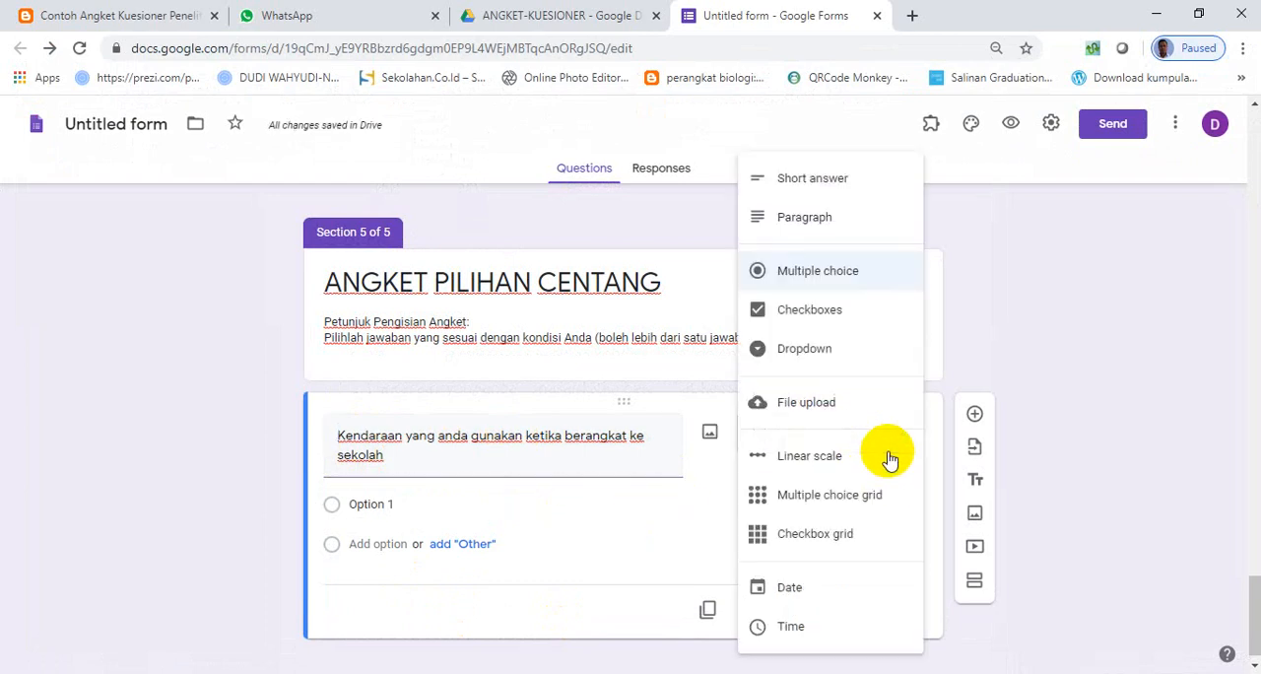
click(823, 314)
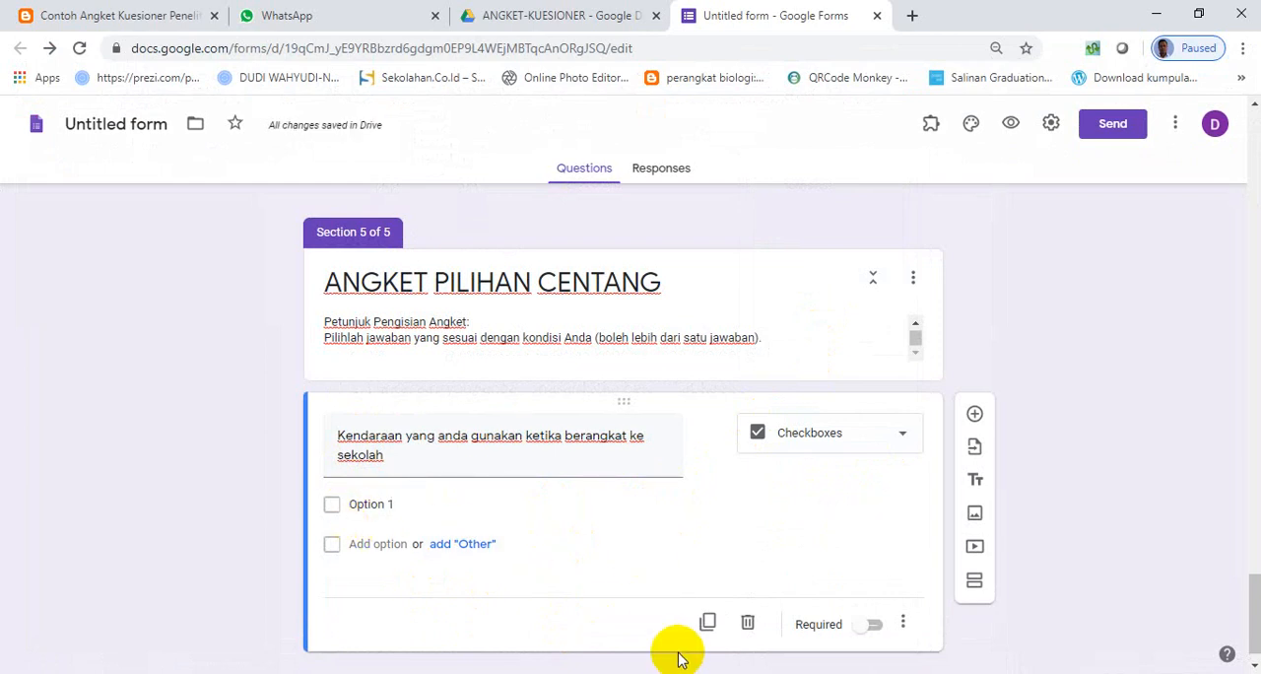
key(alt+Tab)
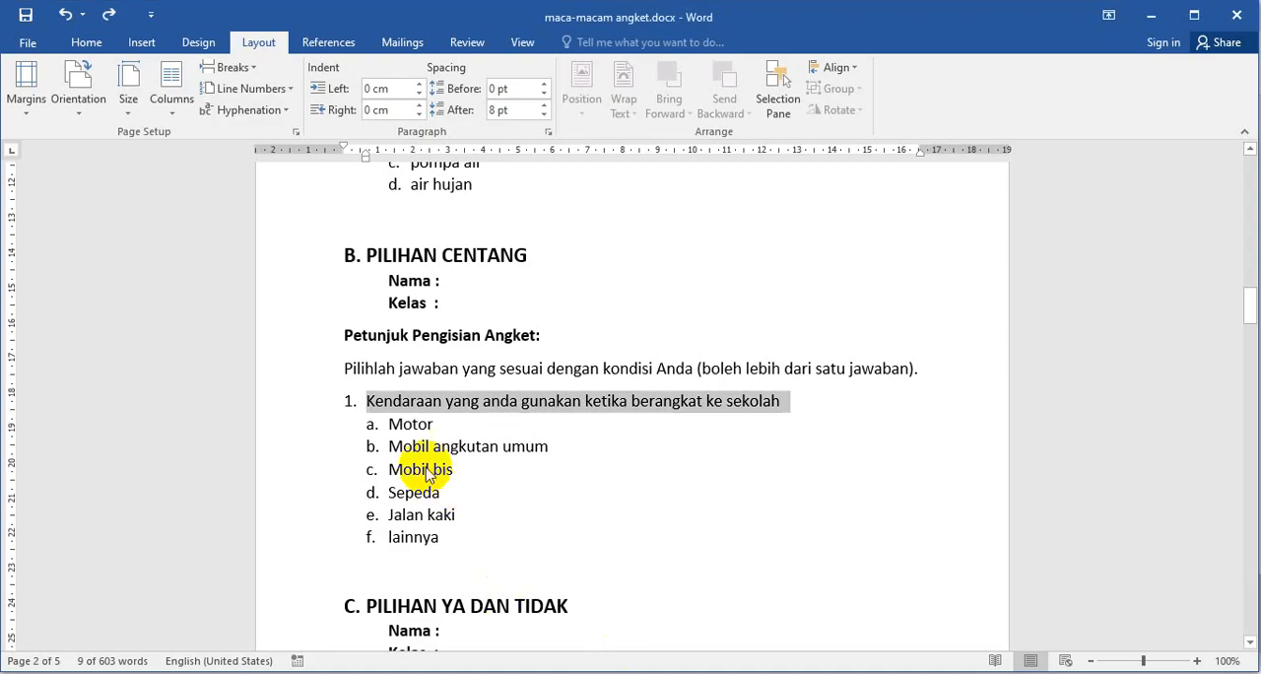
drag(450, 536, 414, 423)
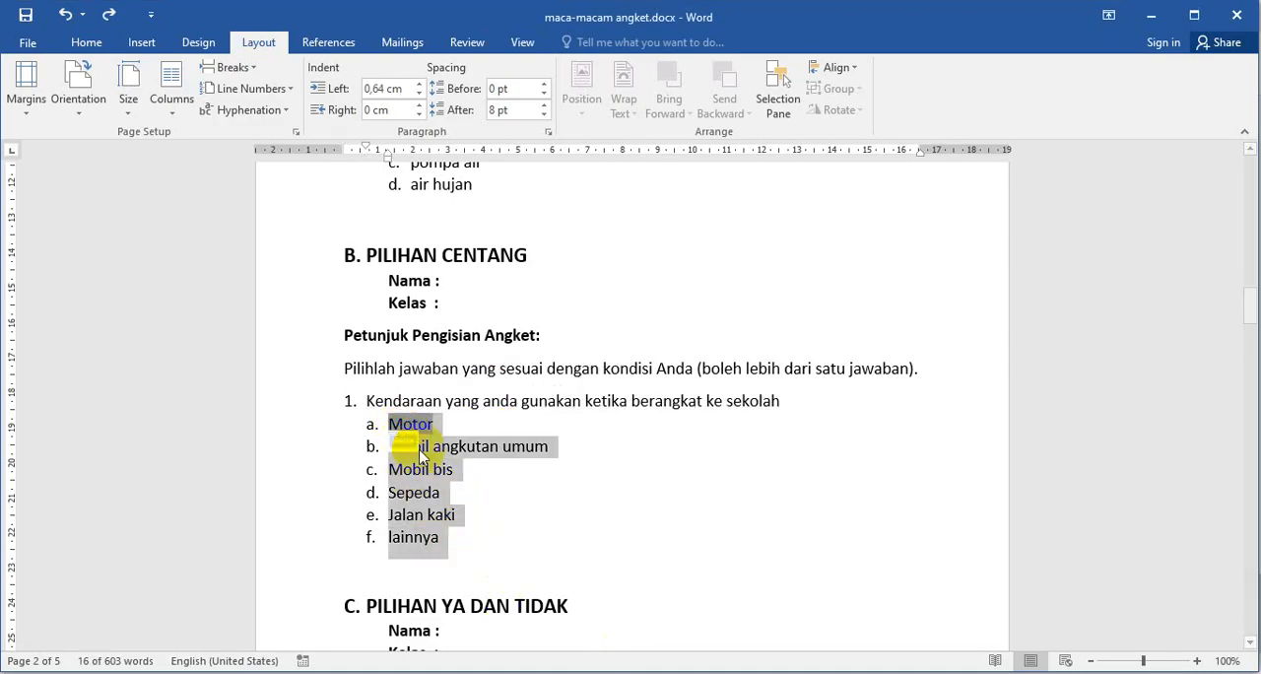
key(alt+Tab)
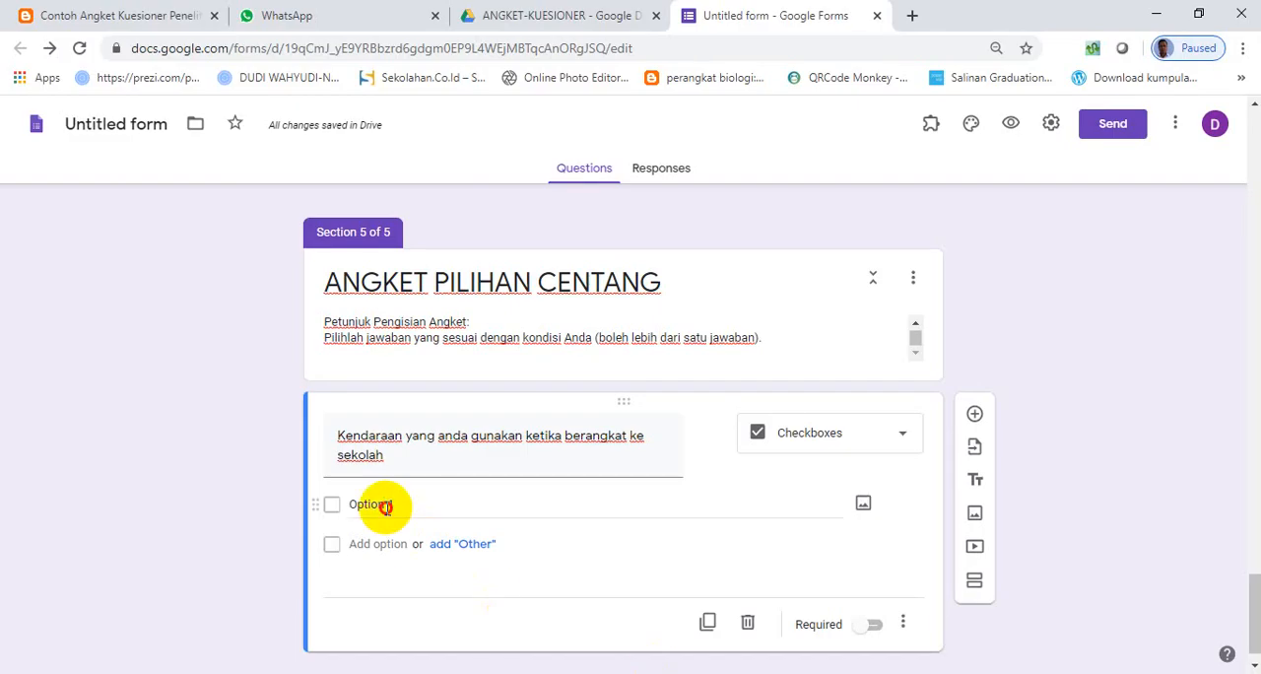
click(386, 505)
text(a.	Motor b.	Mobil angkutan umum c.	Mobil bis d.	Sepeda e.	Jalan kaki f.	lainnya)
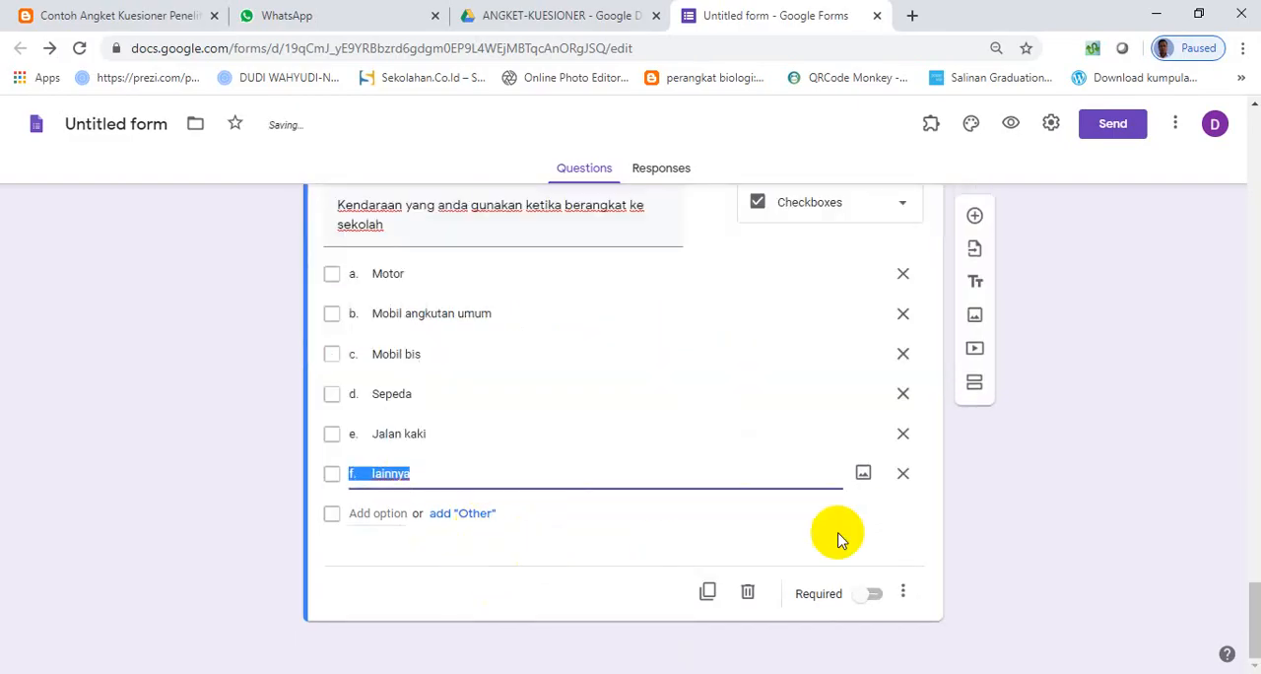
- Replace the "f. lainnya" choice of the vehicle question with the built-in "Other" option
click(904, 475)
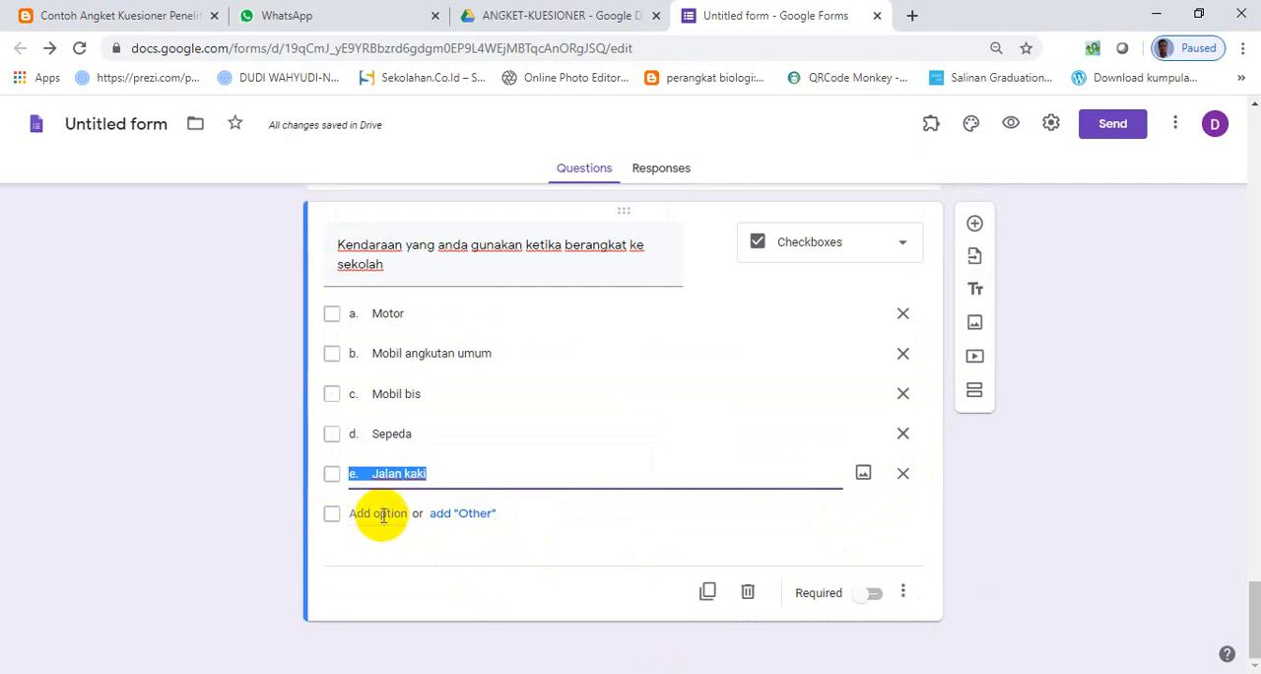
key(alt+Tab)
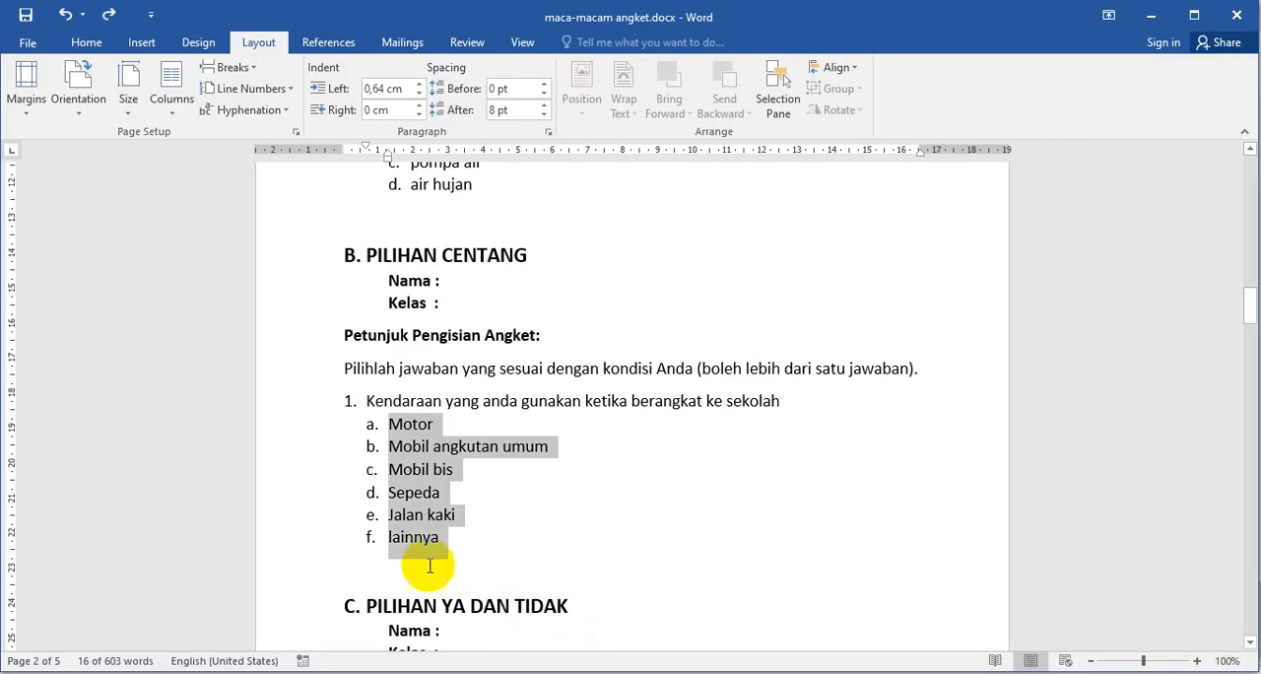
key(alt+Tab)
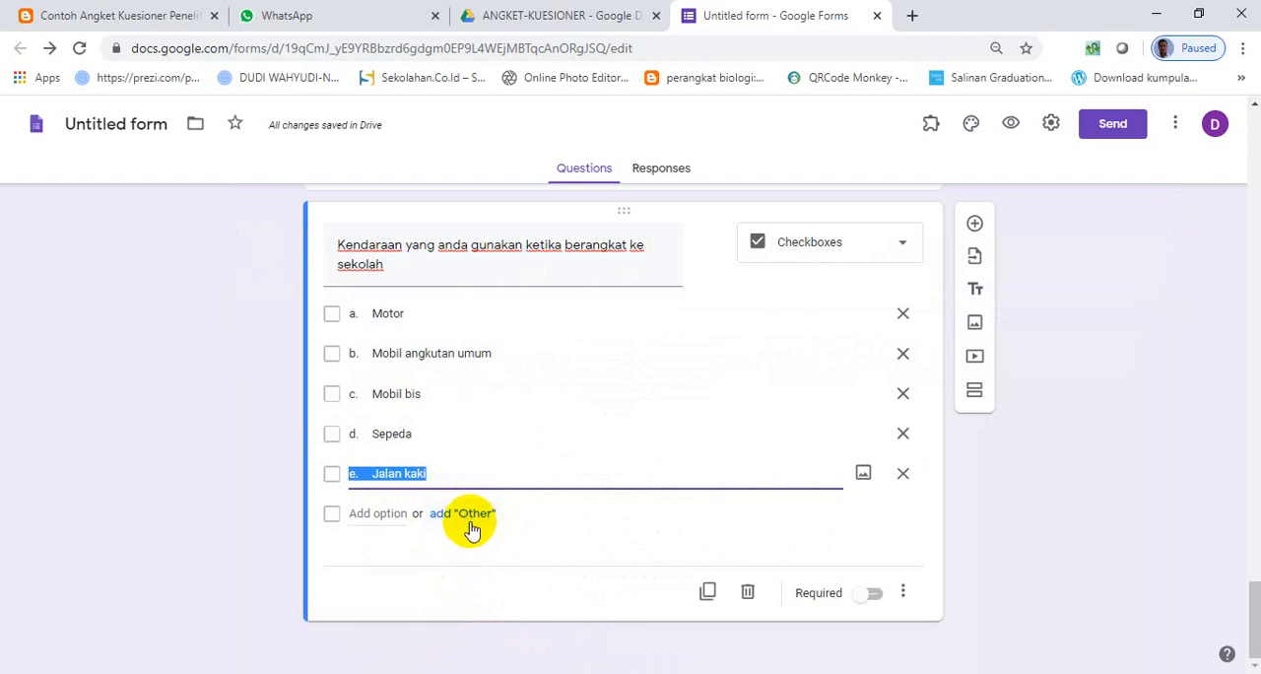
click(461, 515)
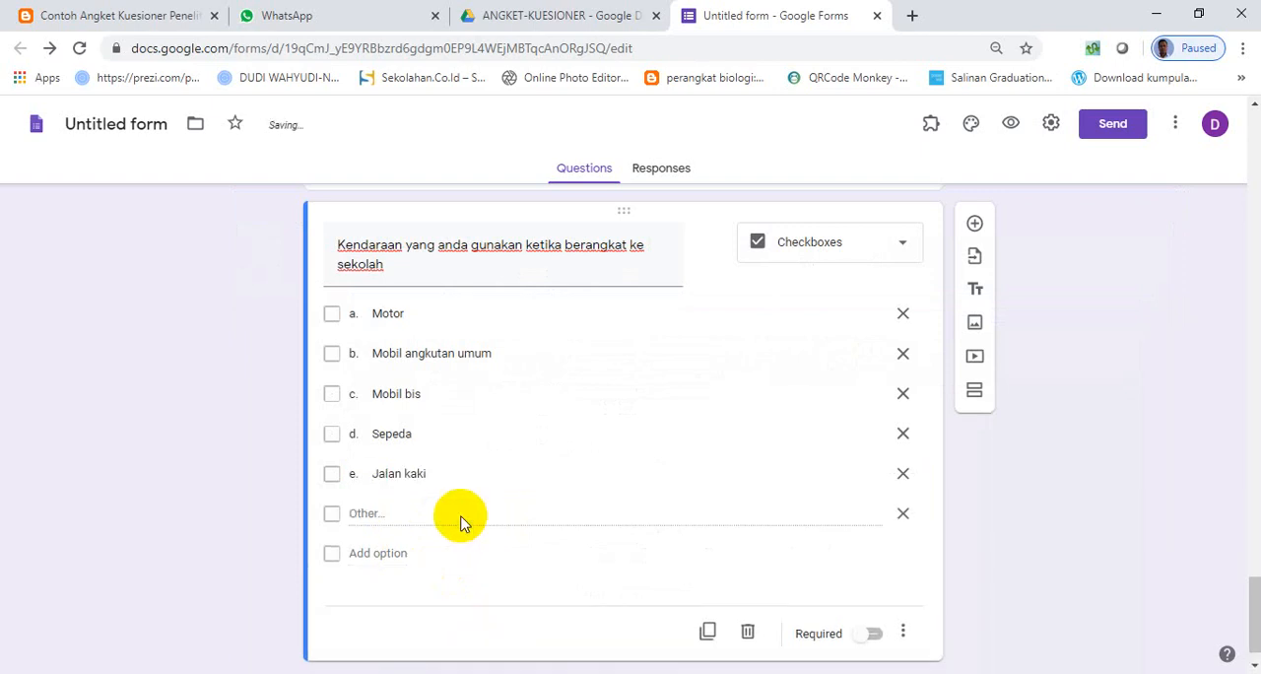
scroll(501, 513, up, 2)
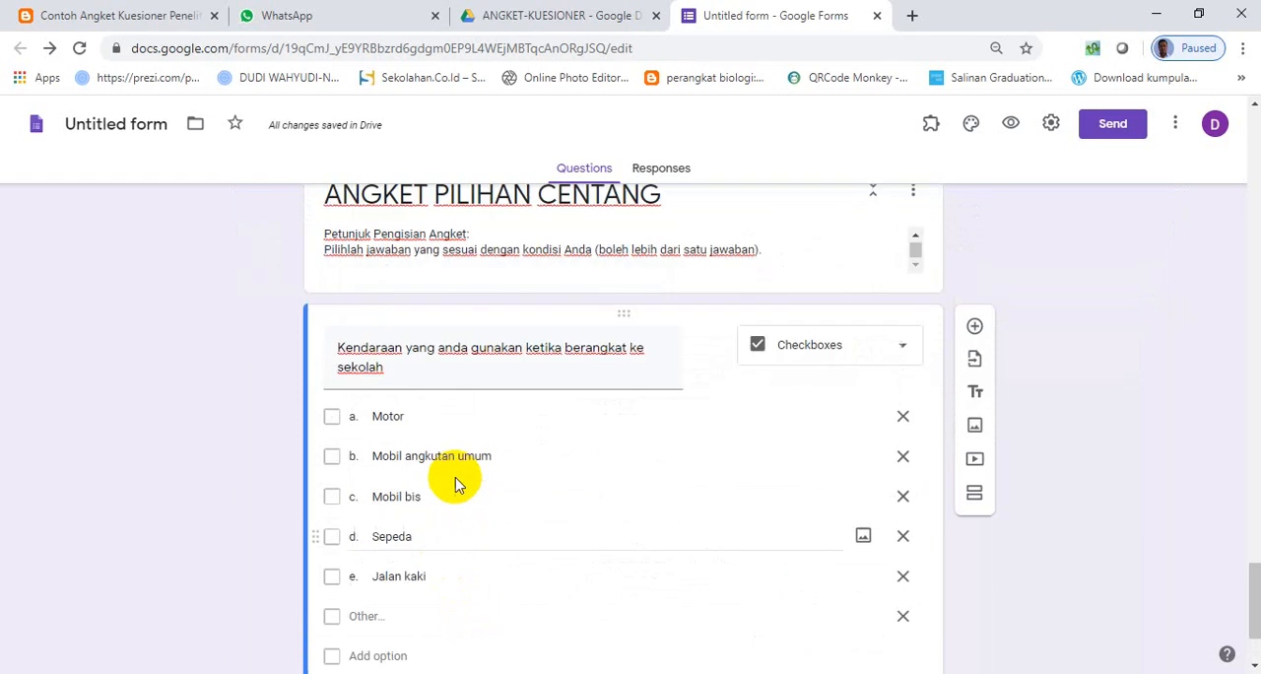
scroll(457, 463, down, 2)
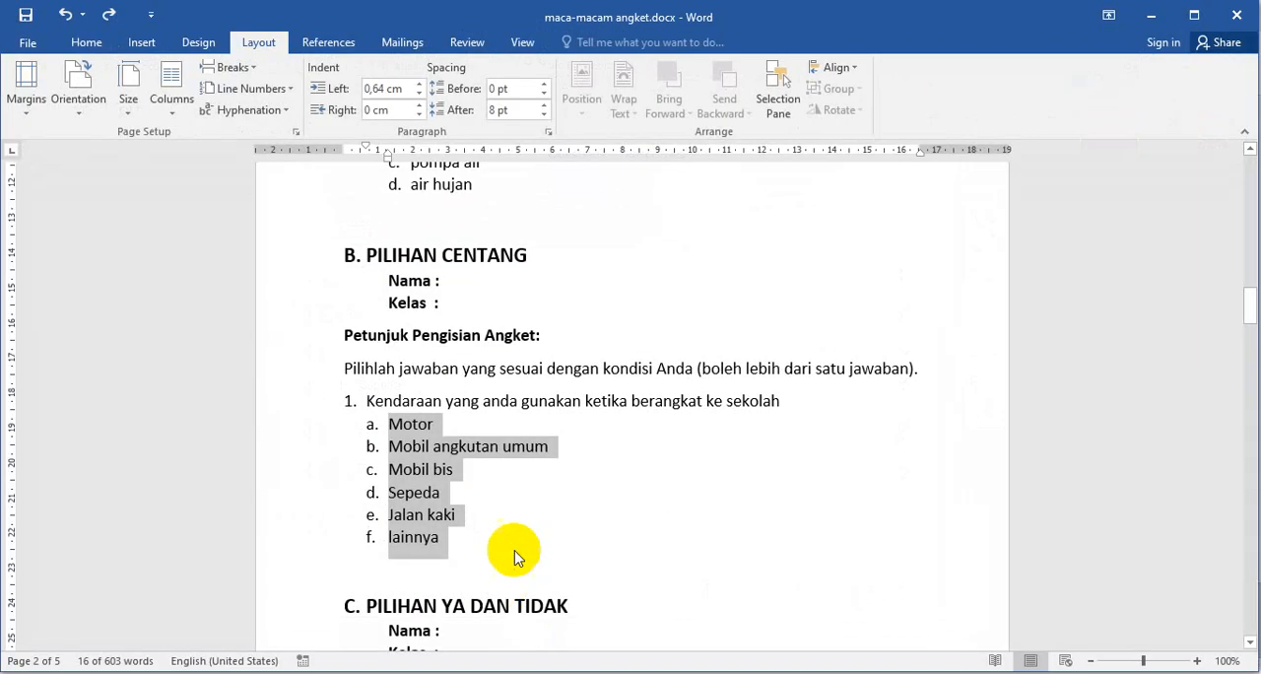
- Copy the heading "C. PILIHAN YA DAN TIDAK" from the Word document and make the vehicle question in the form required
scroll(532, 552, down, 4)
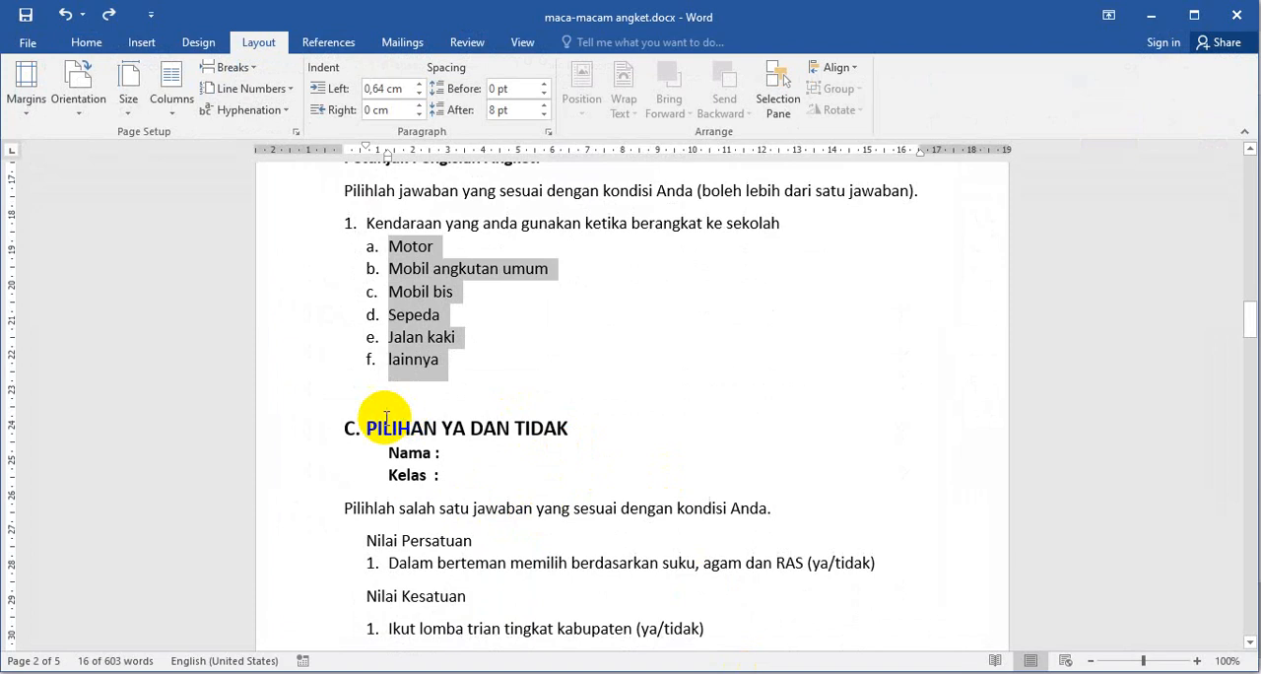
drag(372, 428, 581, 428)
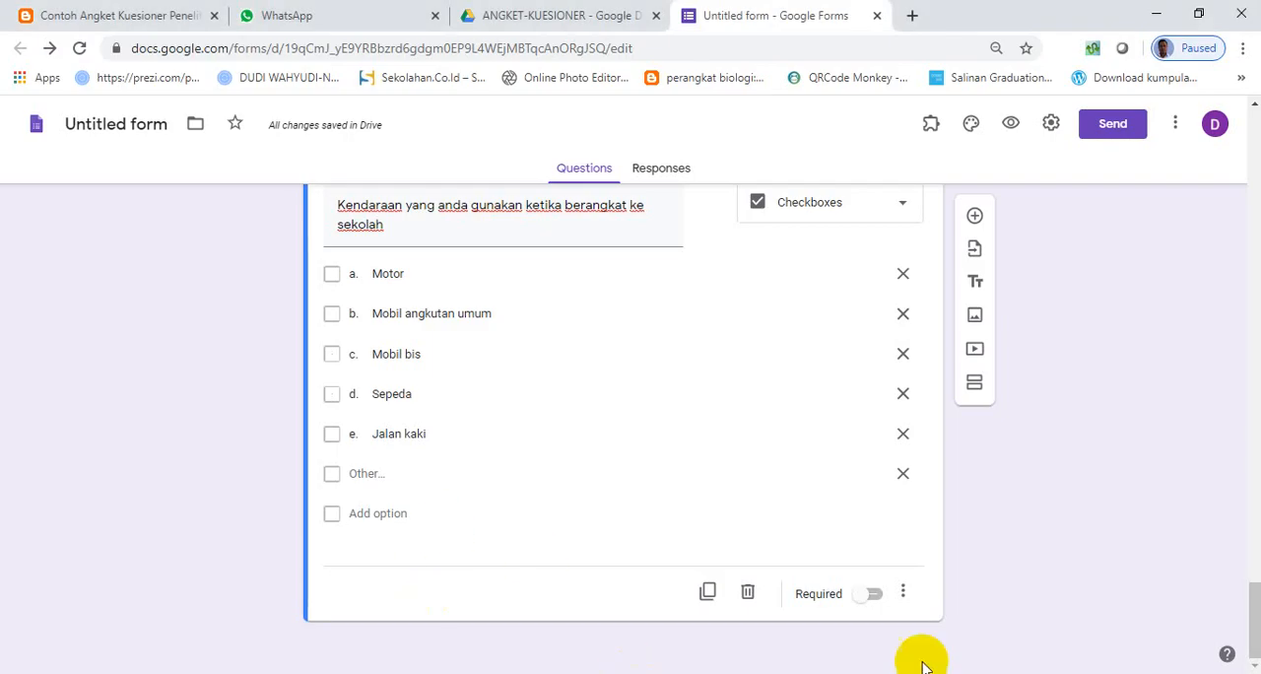
click(877, 595)
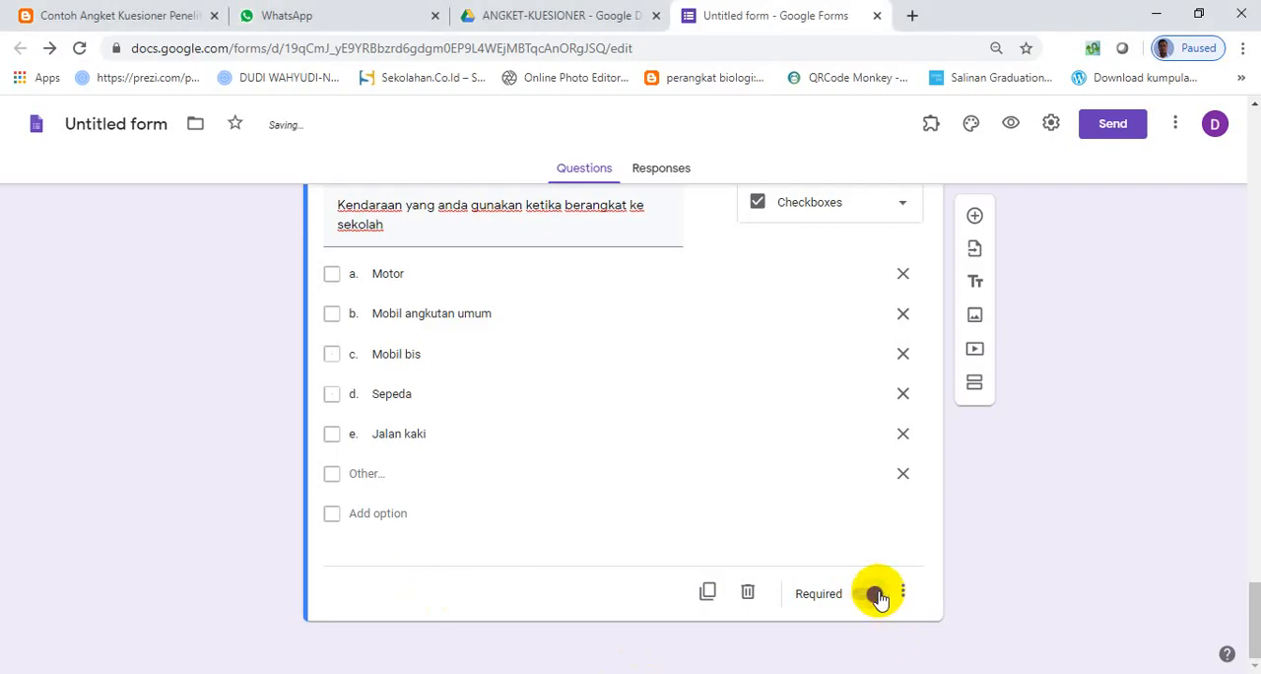
- Add a new section after the vehicle question and paste the copied heading "C. PILIHAN YA DAN TIDAK" as its title
click(974, 382)
click(450, 544)
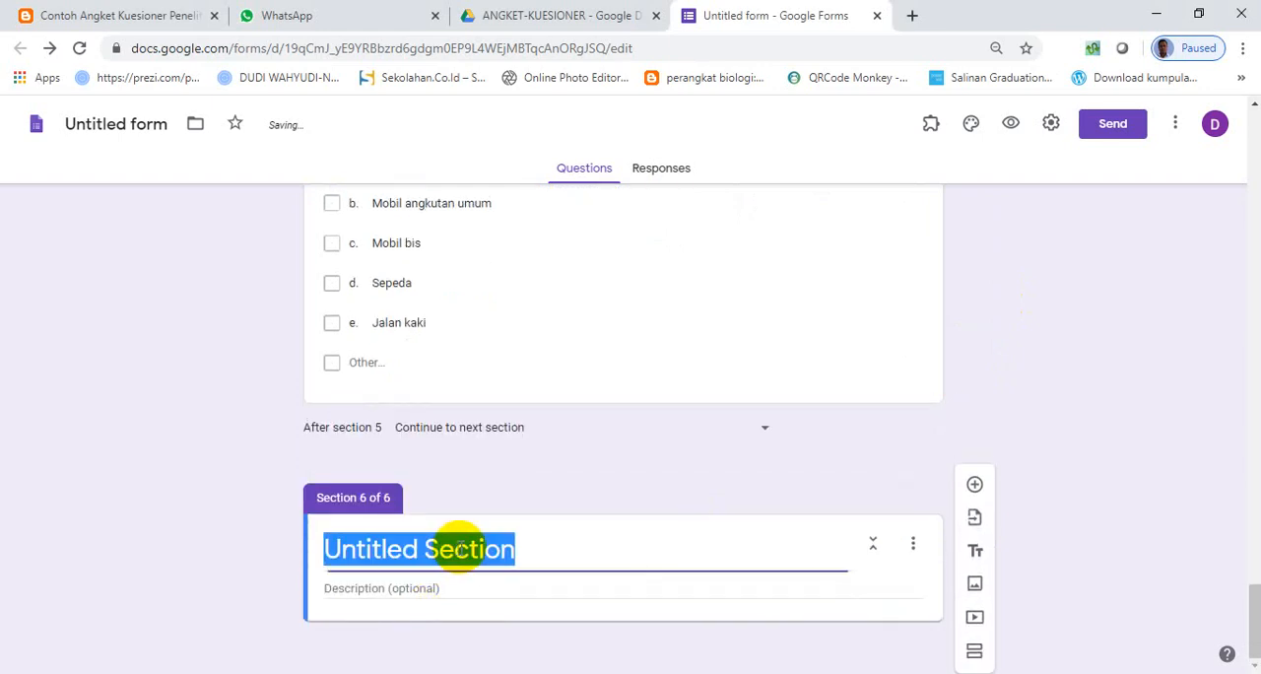
text(C.	PILIHAN YA DAN TIDAK)
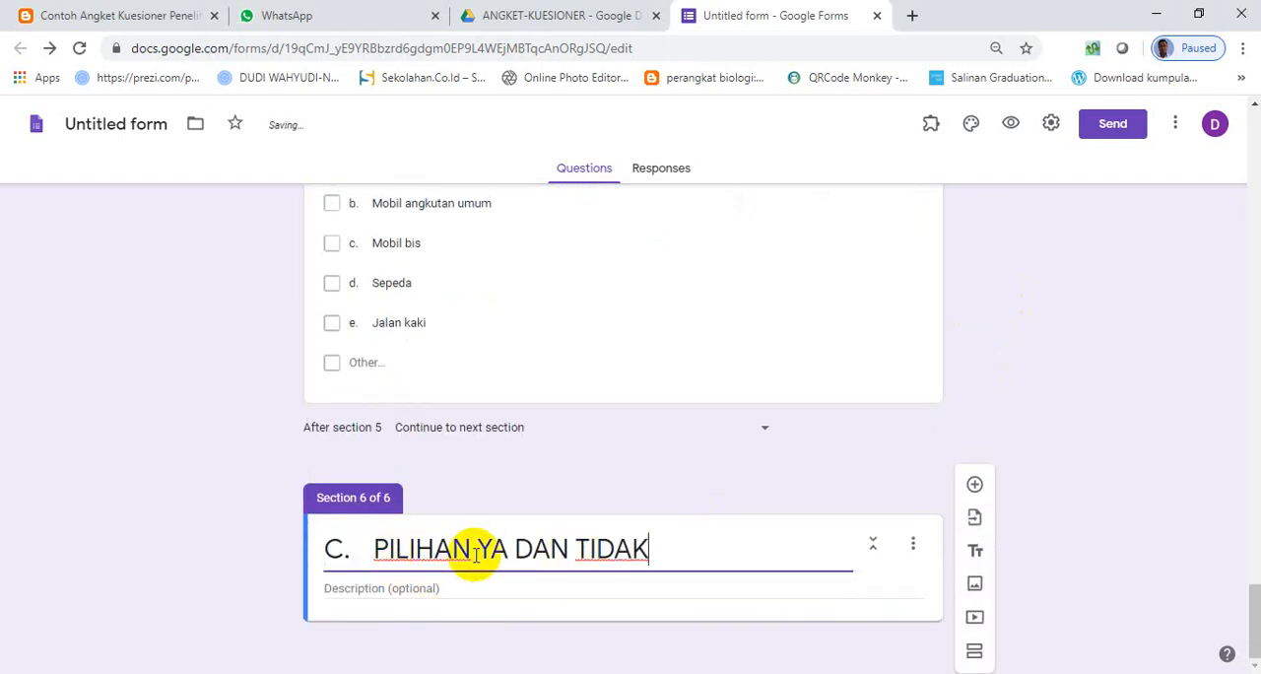
- Change section 6's title to "ANGKET PILIHAN YA DAN TIDAK" by replacing the "C." with "ANGKET"
scroll(479, 544, up, 4)
scroll(465, 542, down, 4)
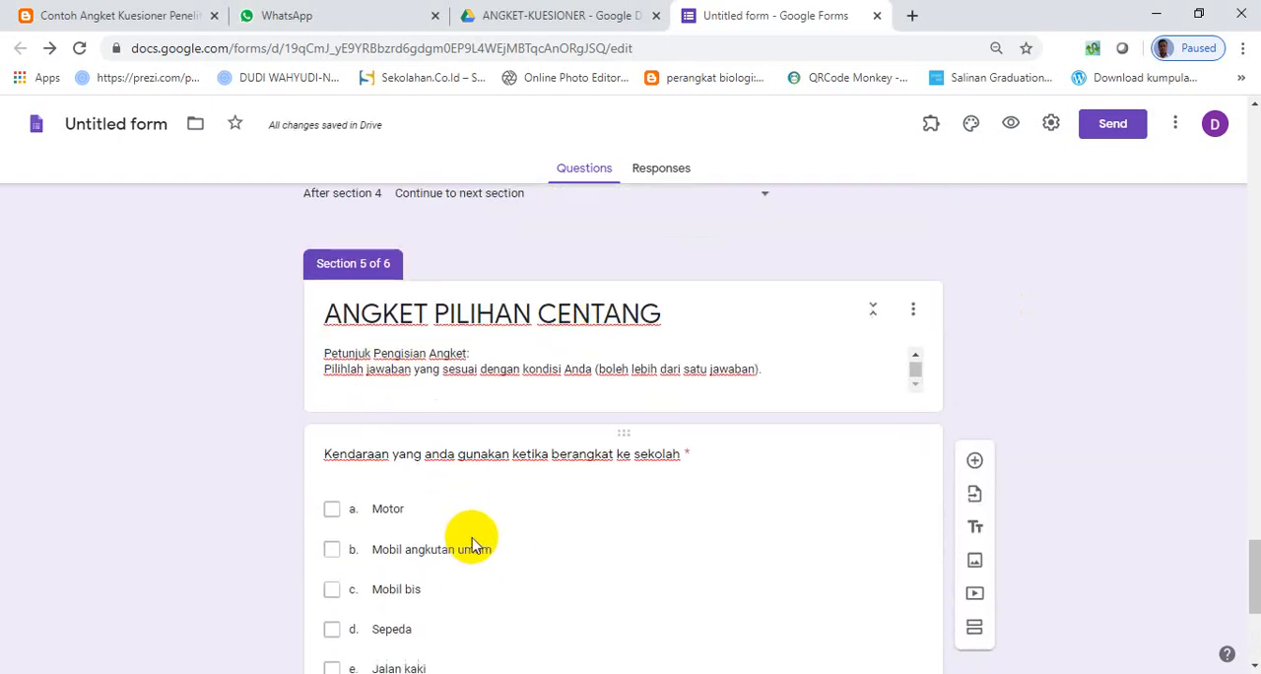
click(371, 548)
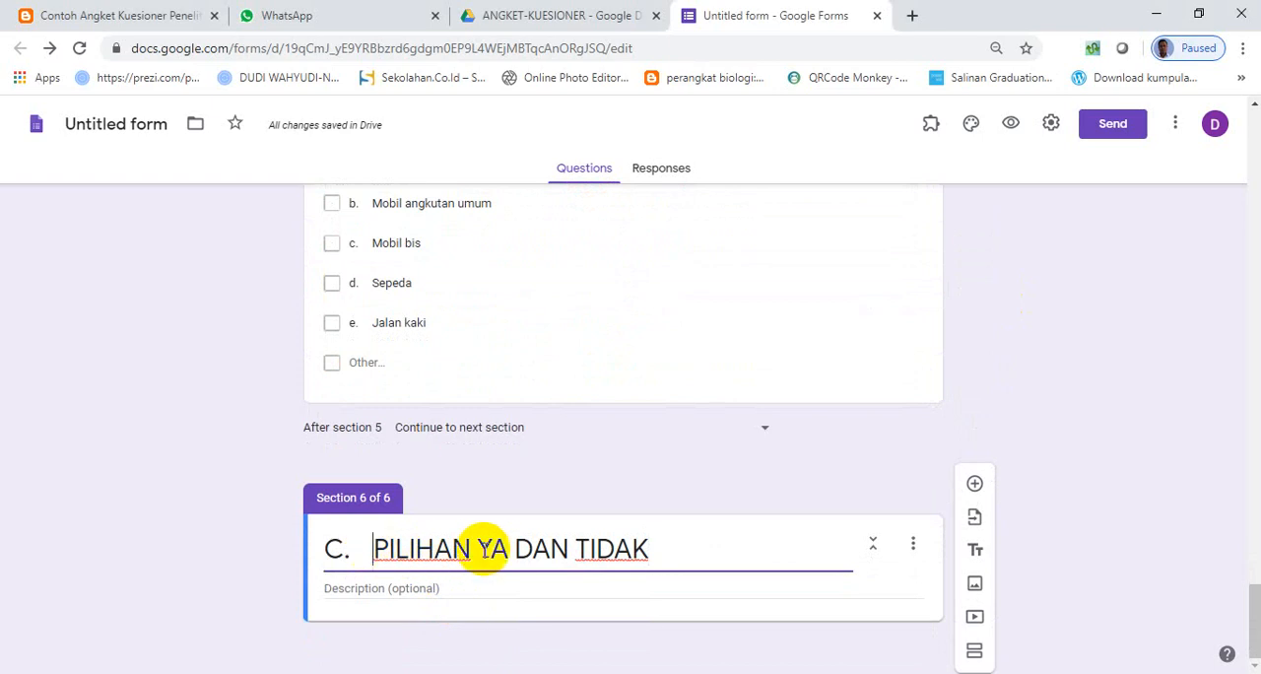
key(BackSpace)
key(BackSpace)
key(BackSpace)
key(BackSpace)
text(ANGKET)
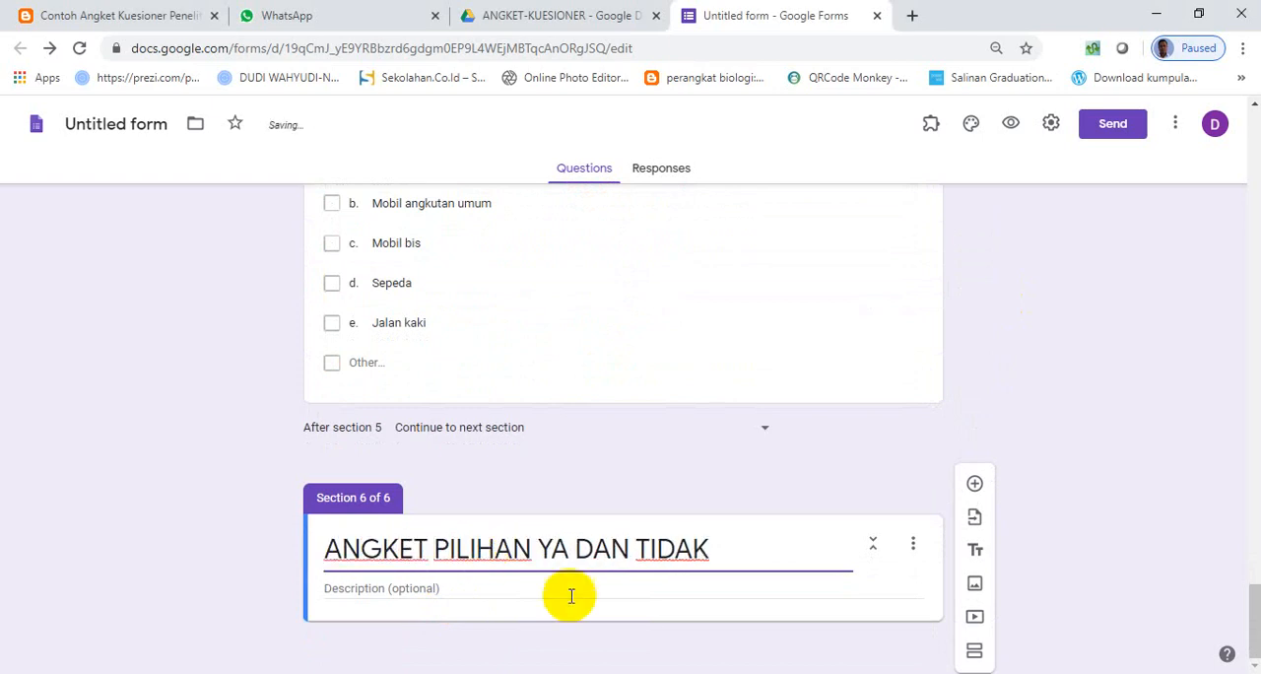
- Copy "Pilihlah salah satu jawaban yang sesuai dengan kondisi Anda." from the Word document into section 6's description
key(alt+Tab)
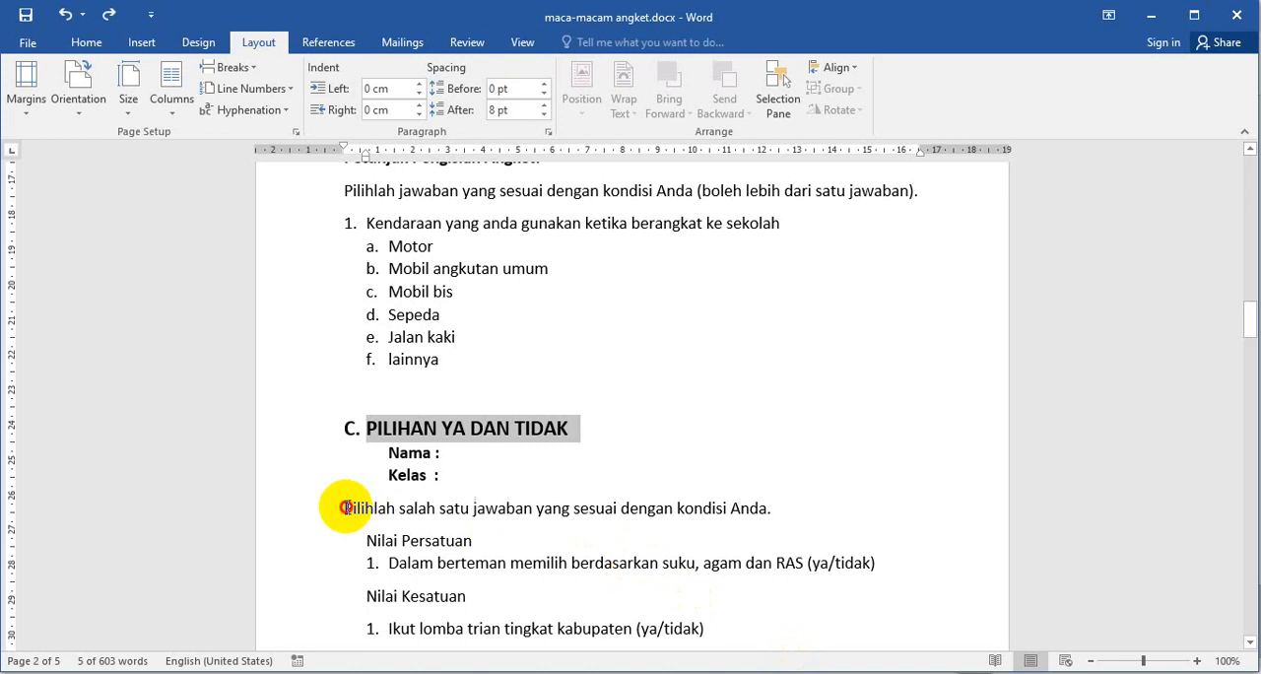
drag(345, 507, 758, 506)
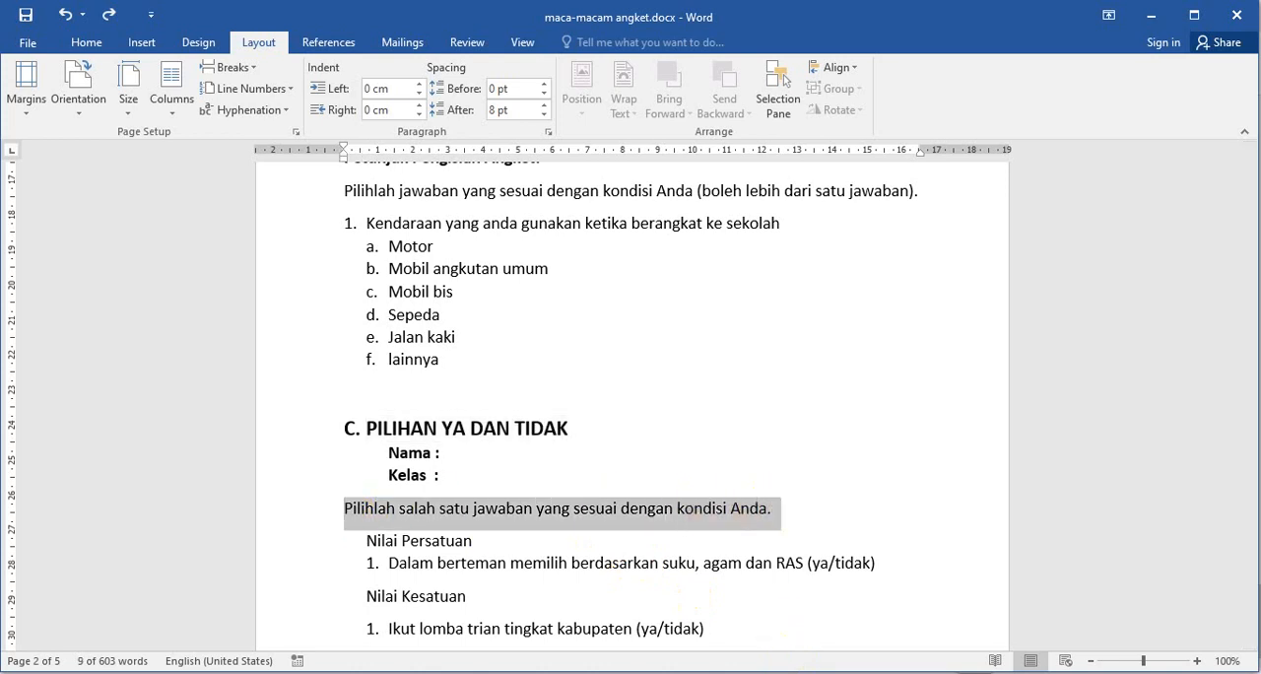
key(alt+Tab)
click(397, 585)
text(Pilihlah salah satu jawaban yang sesuai dengan kondisi Anda.)
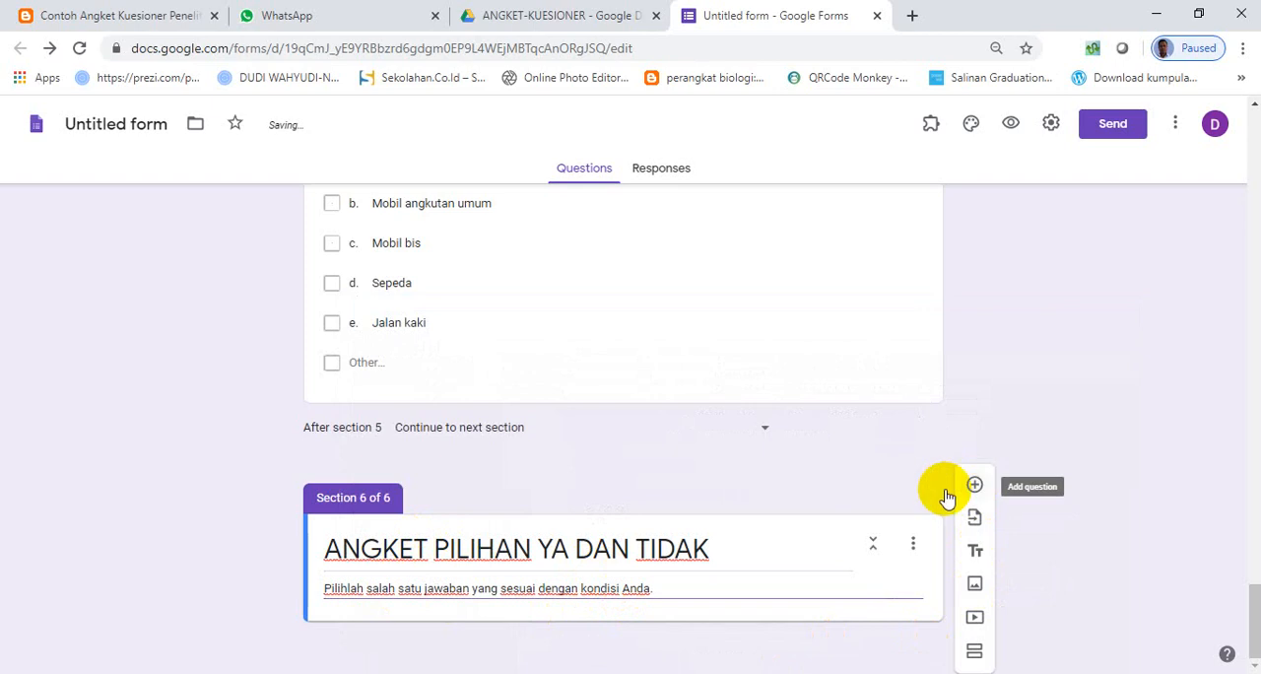
- Add a question to section 6 and copy "Nilai Persatuan" from the Word document as its title
click(972, 485)
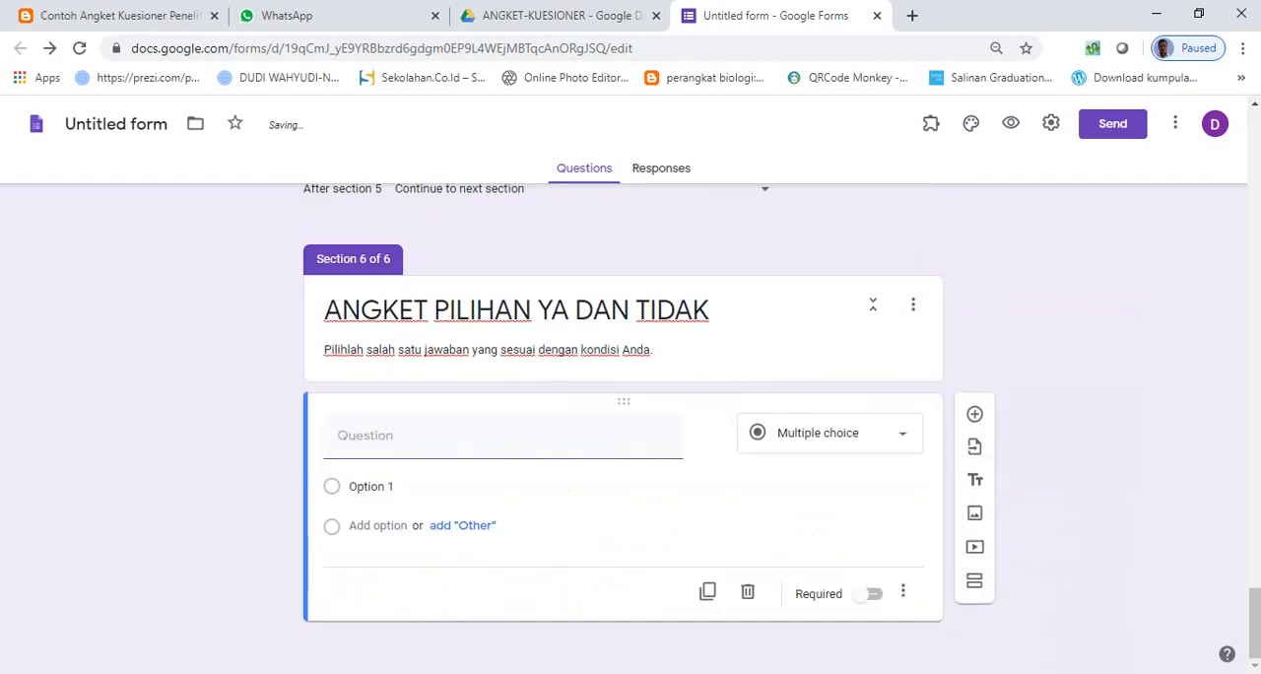
key(alt+Tab)
scroll(479, 529, down, 2)
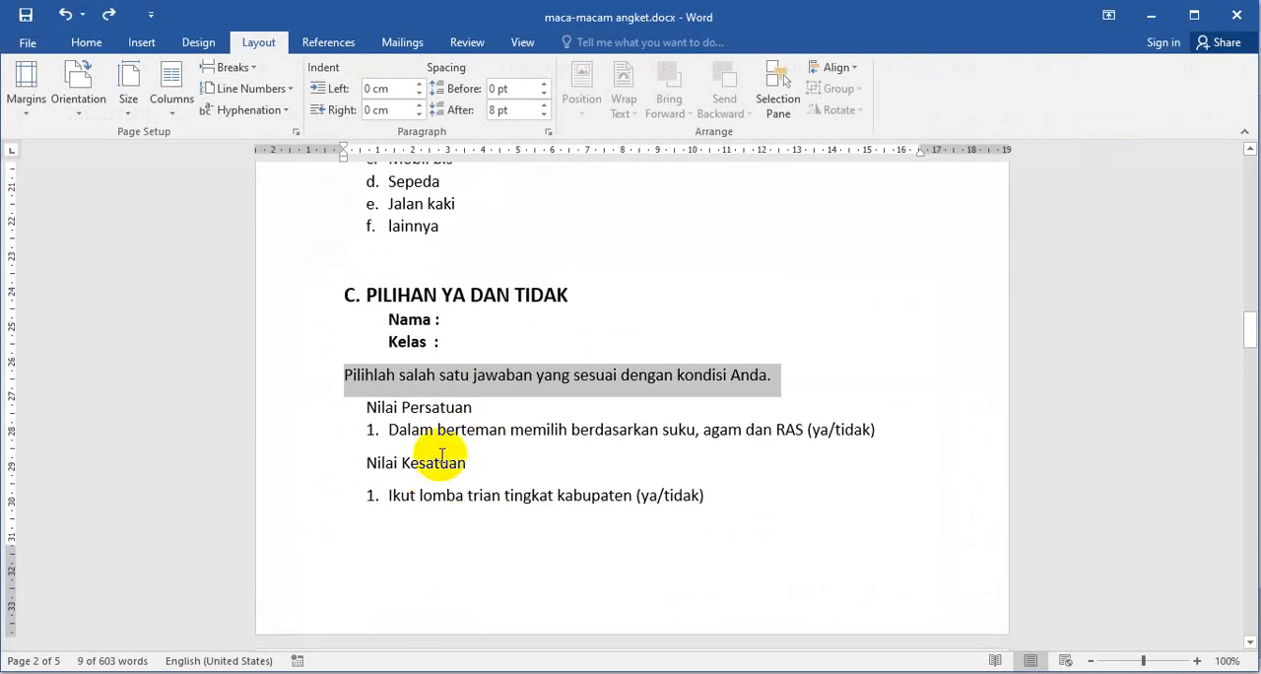
click(438, 434)
drag(366, 406, 460, 406)
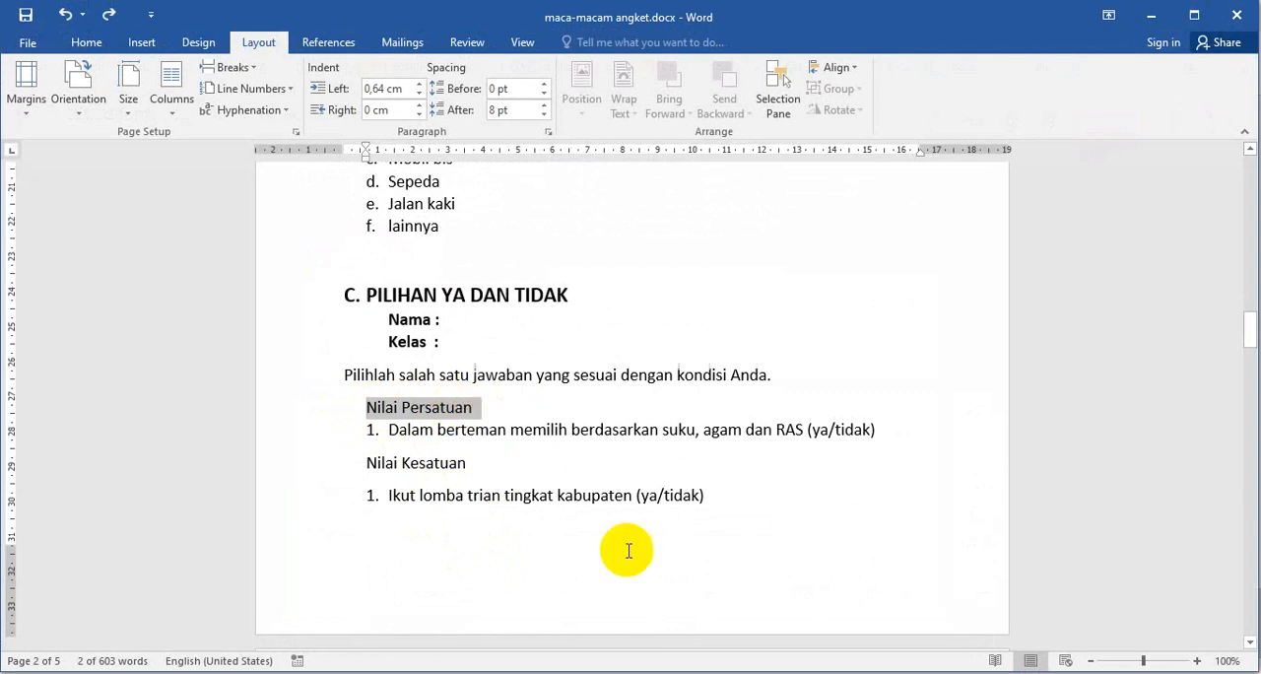
click(641, 671)
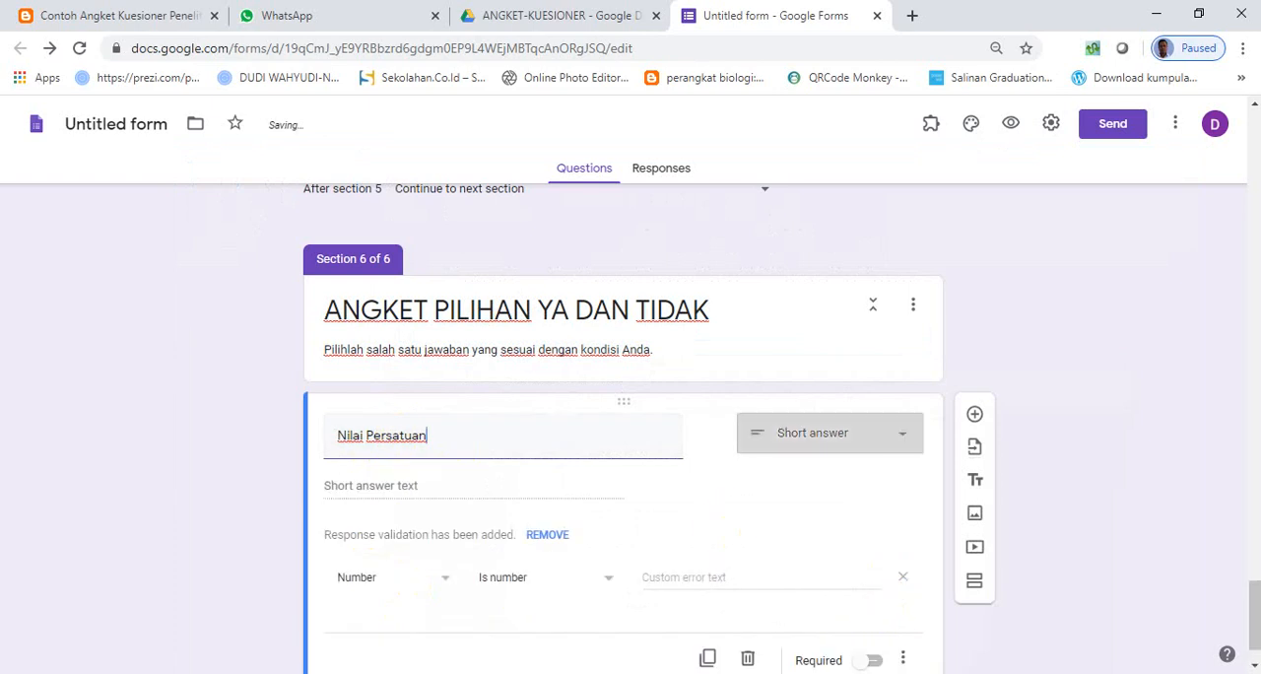
- Add a description to the Nilai Persatuan question and copy "Dalam berteman memilih berdasarkan suku, agam dan RAS" into it from the Word document
click(750, 672)
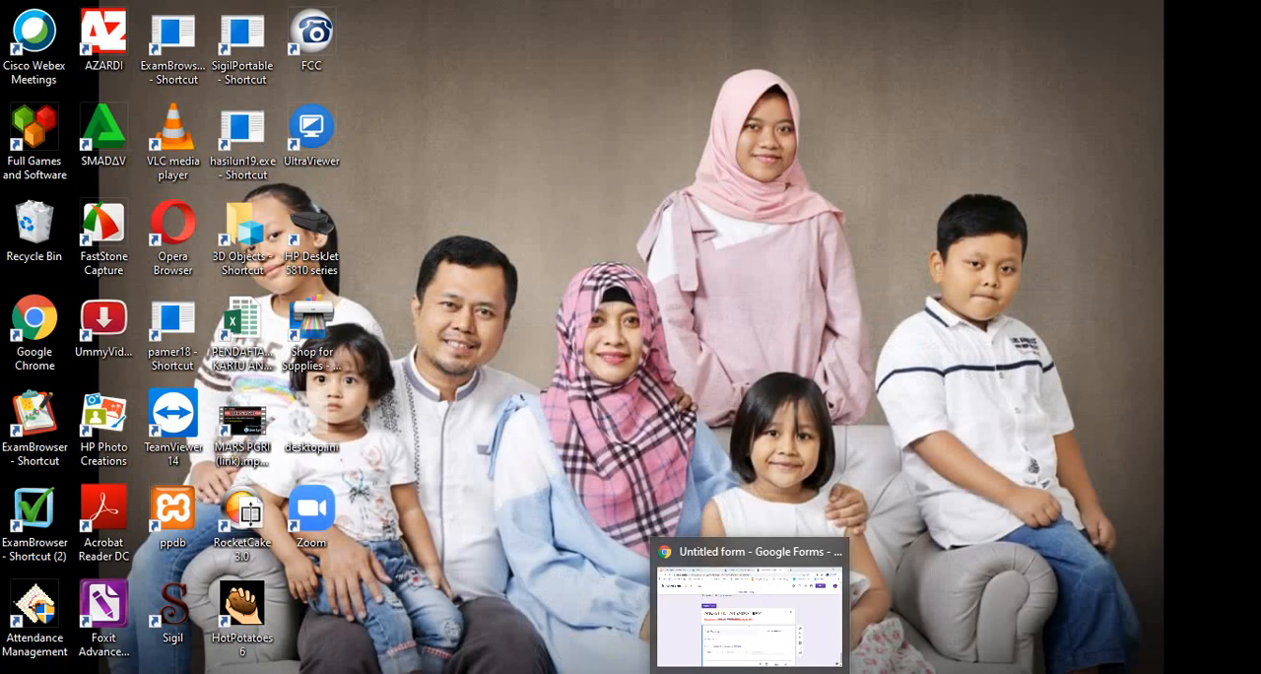
click(750, 672)
click(592, 672)
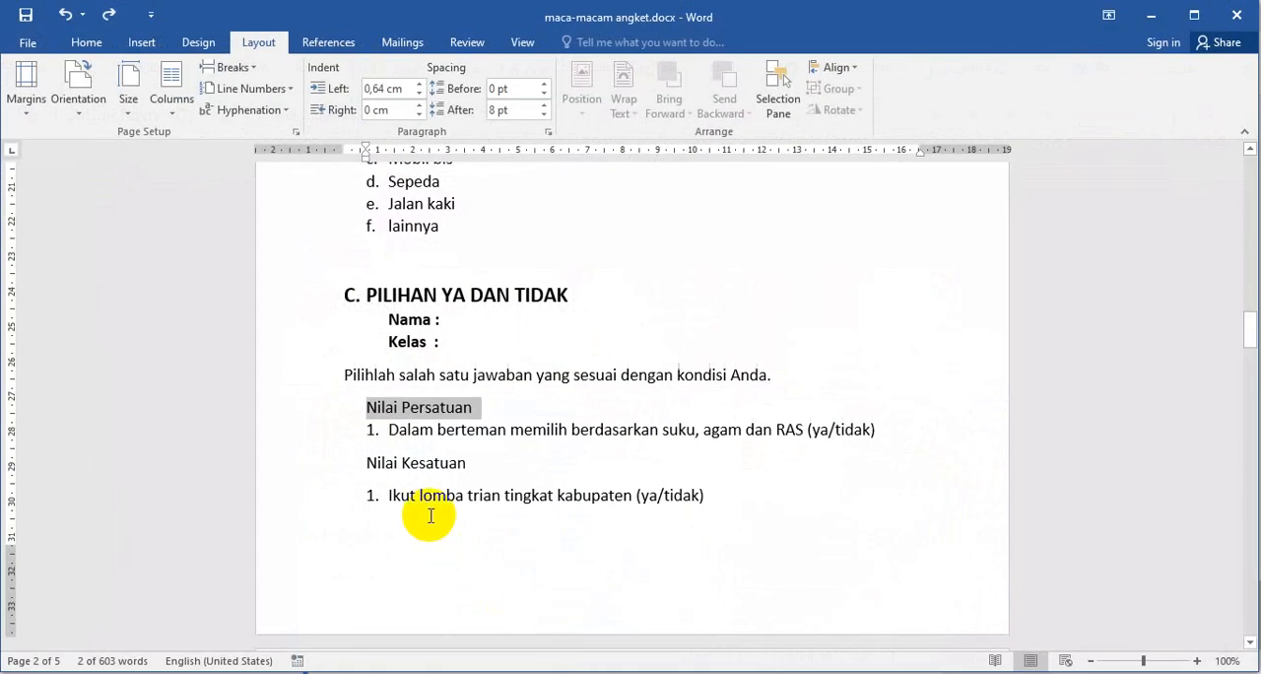
drag(391, 435, 796, 436)
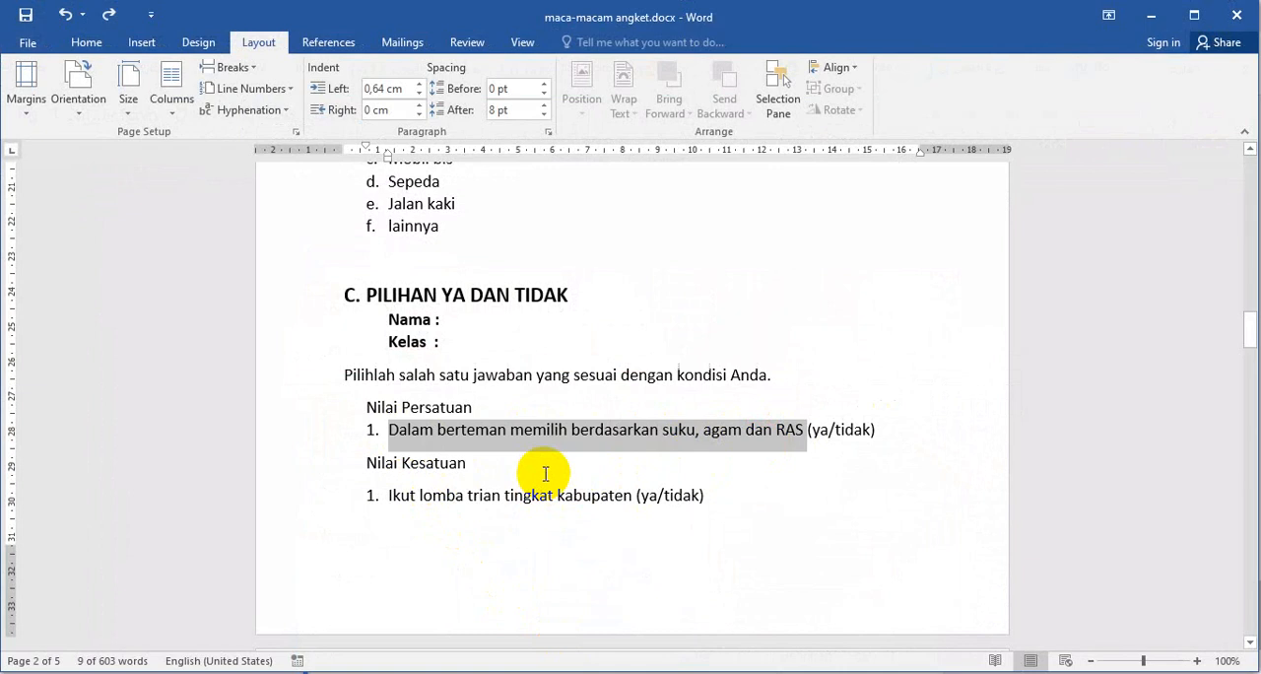
click(591, 672)
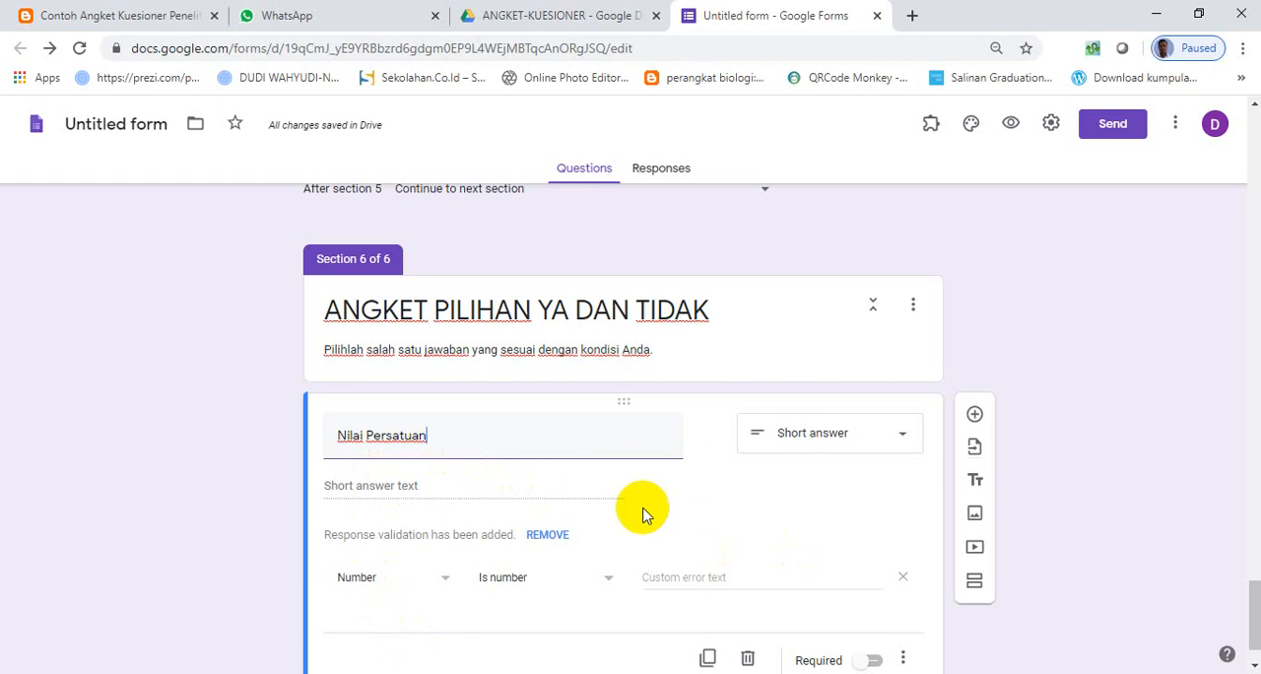
scroll(434, 435, down, 1)
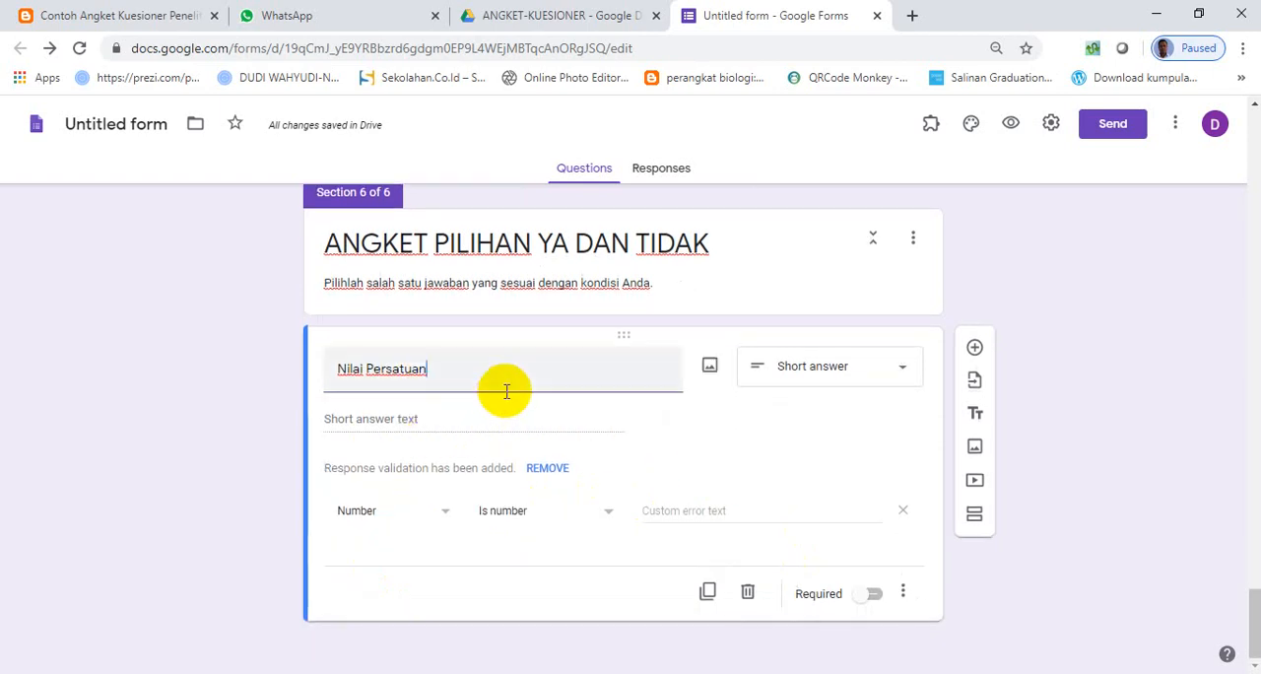
click(905, 597)
click(904, 601)
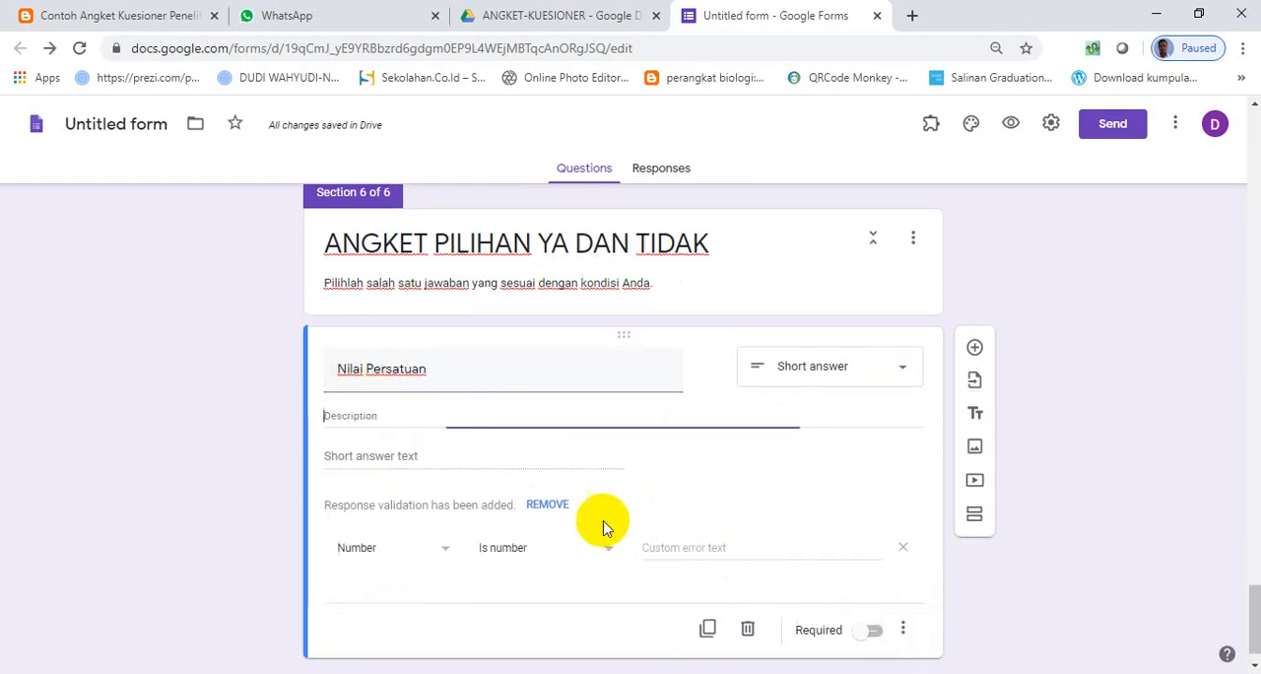
text(1. Dalam berteman memilih berdasarkan suku, agam dan RAS)
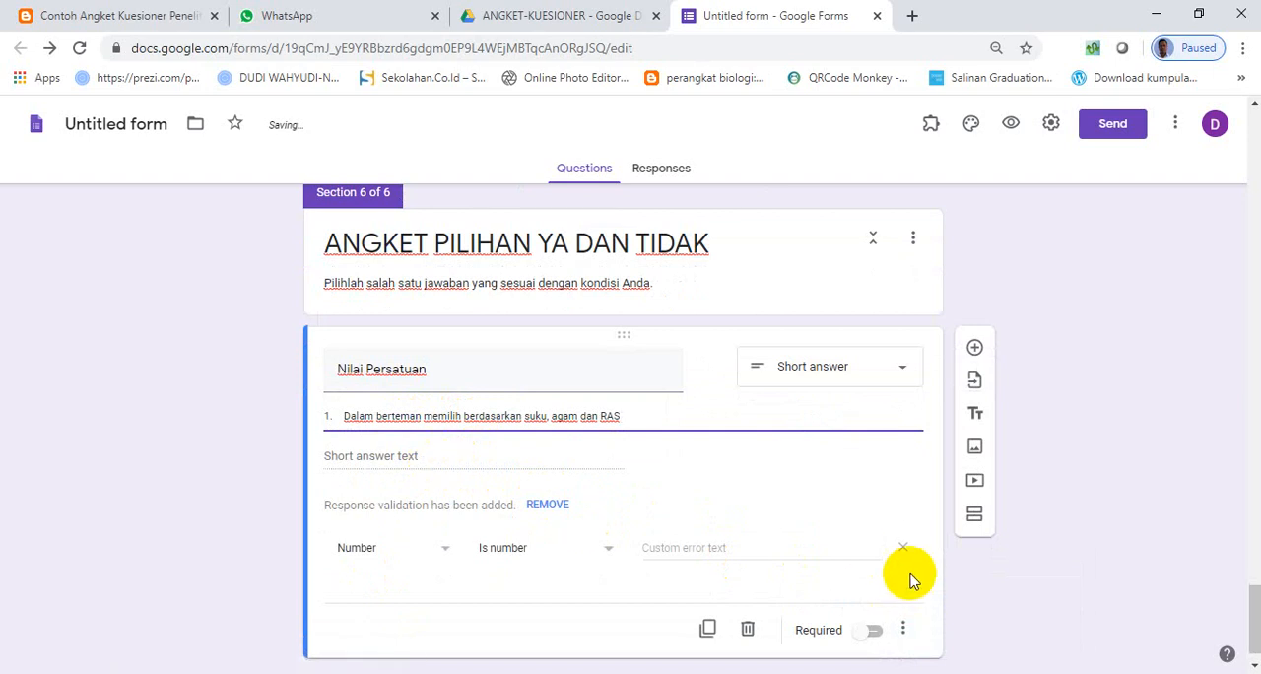
- Change the Nilai Persatuan question to multiple choice with the options "YA" and "Tidak"
click(898, 371)
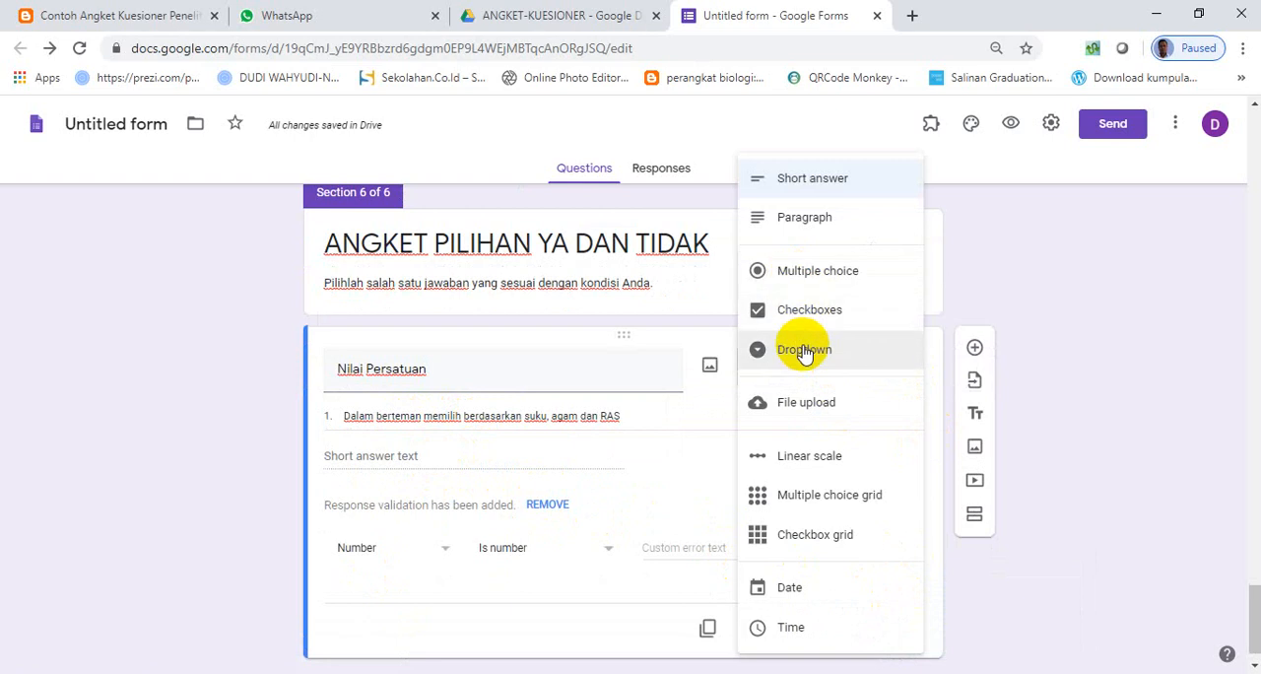
click(794, 281)
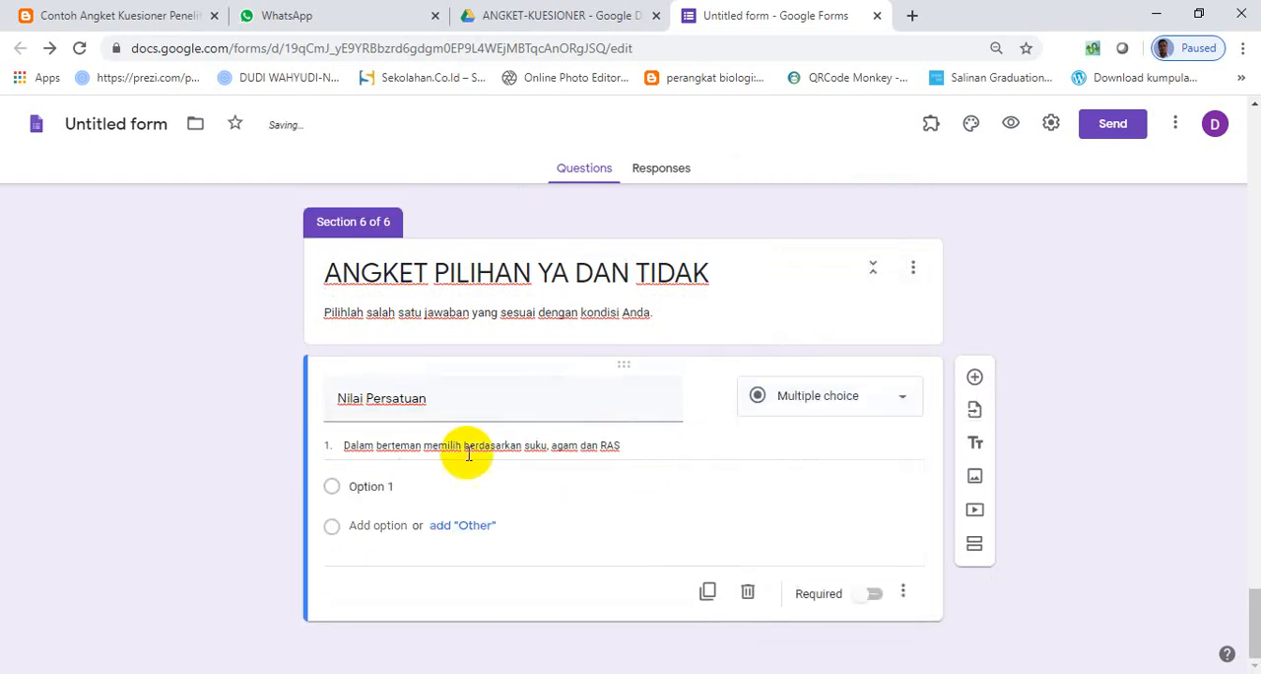
click(394, 487)
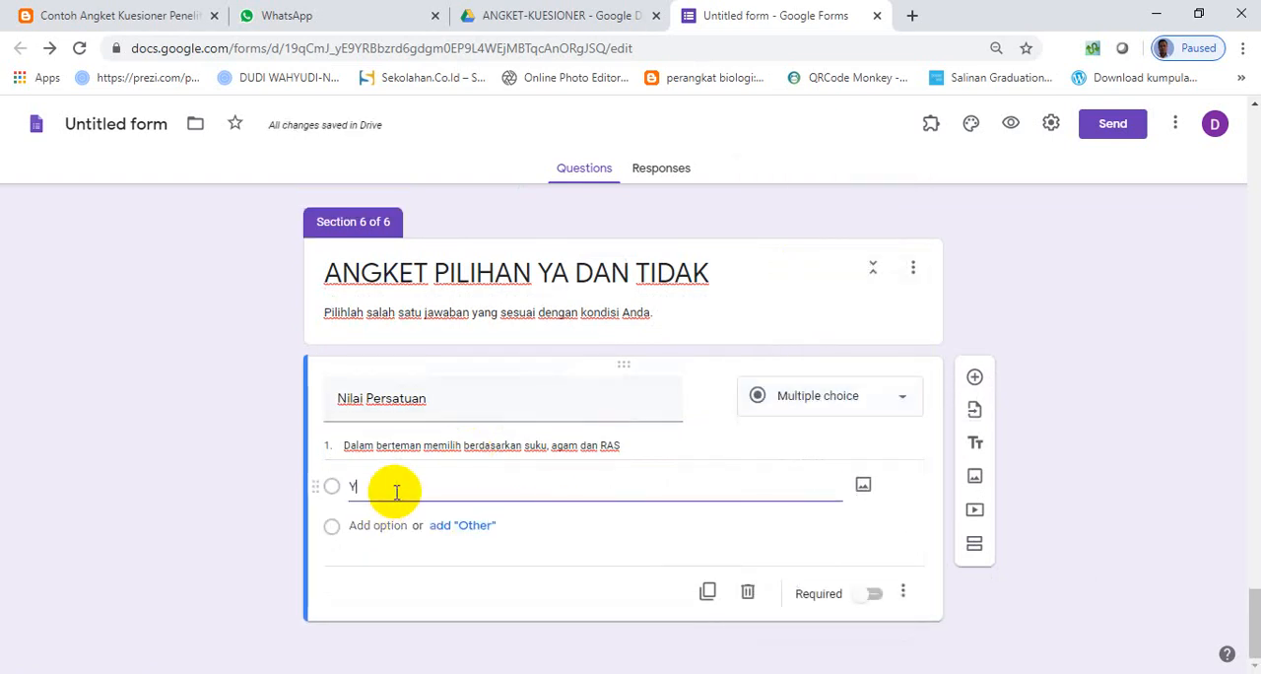
click(366, 527)
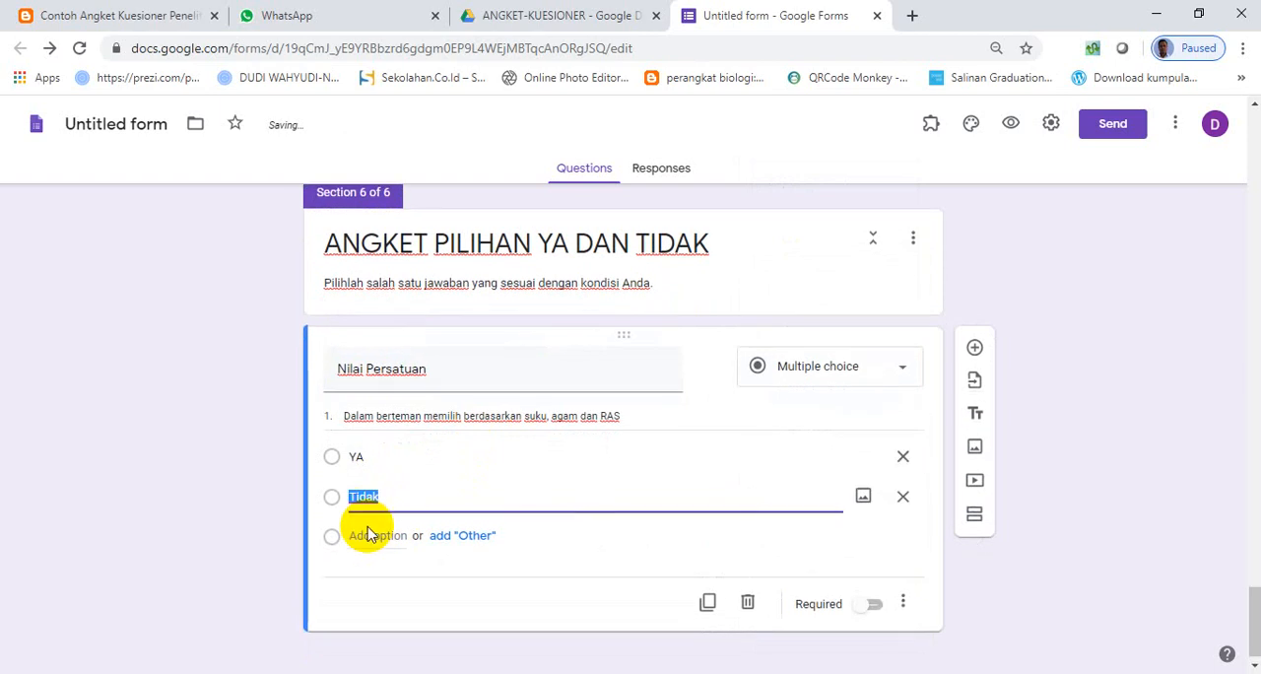
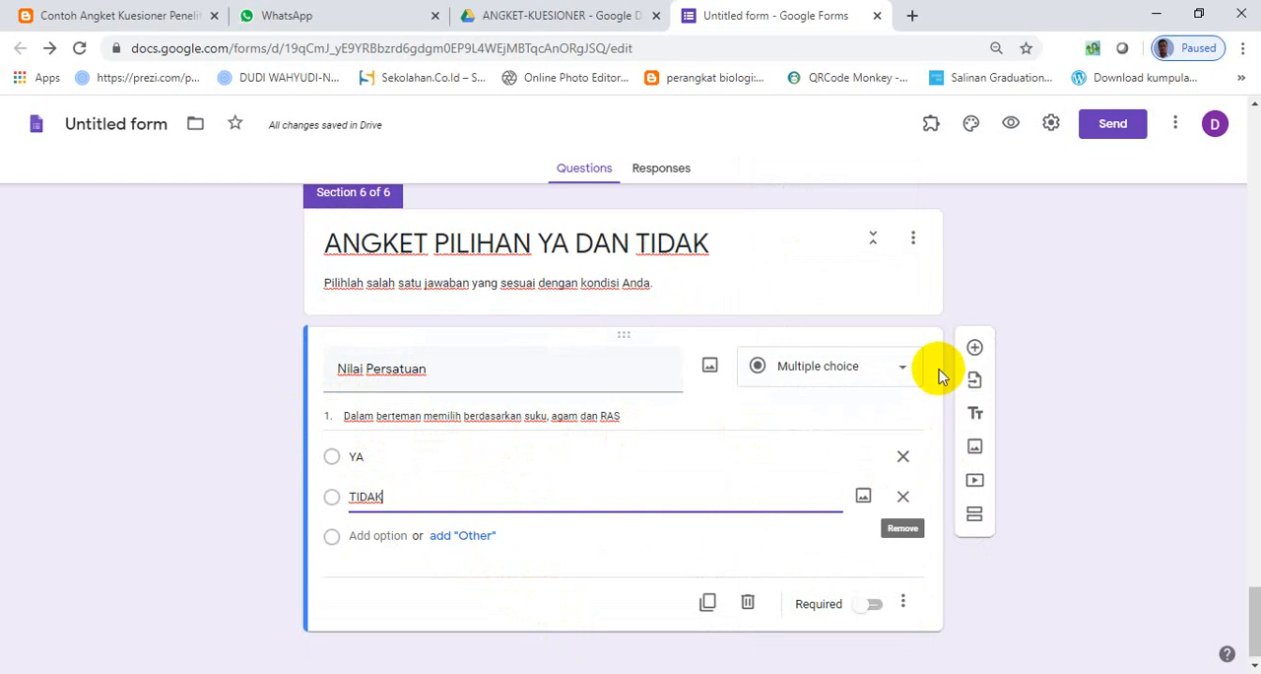
- Change the Nilai Persatuan question to a multiple choice grid and remove its description
click(908, 372)
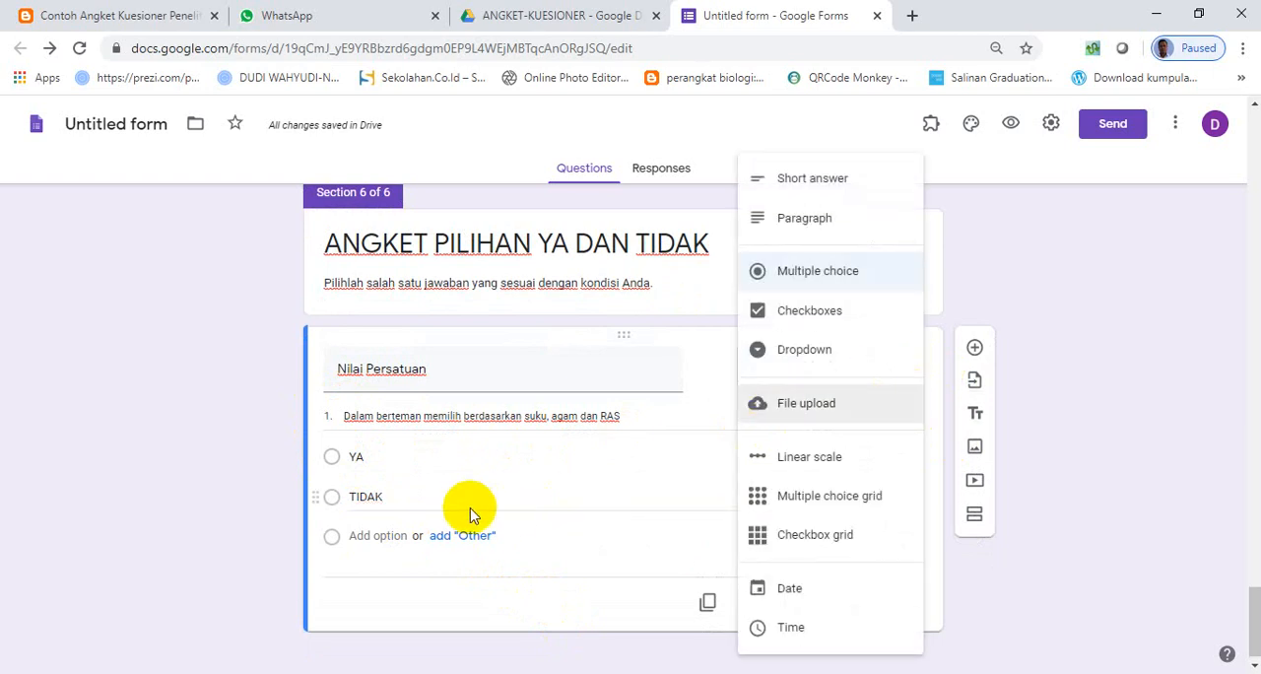
click(833, 511)
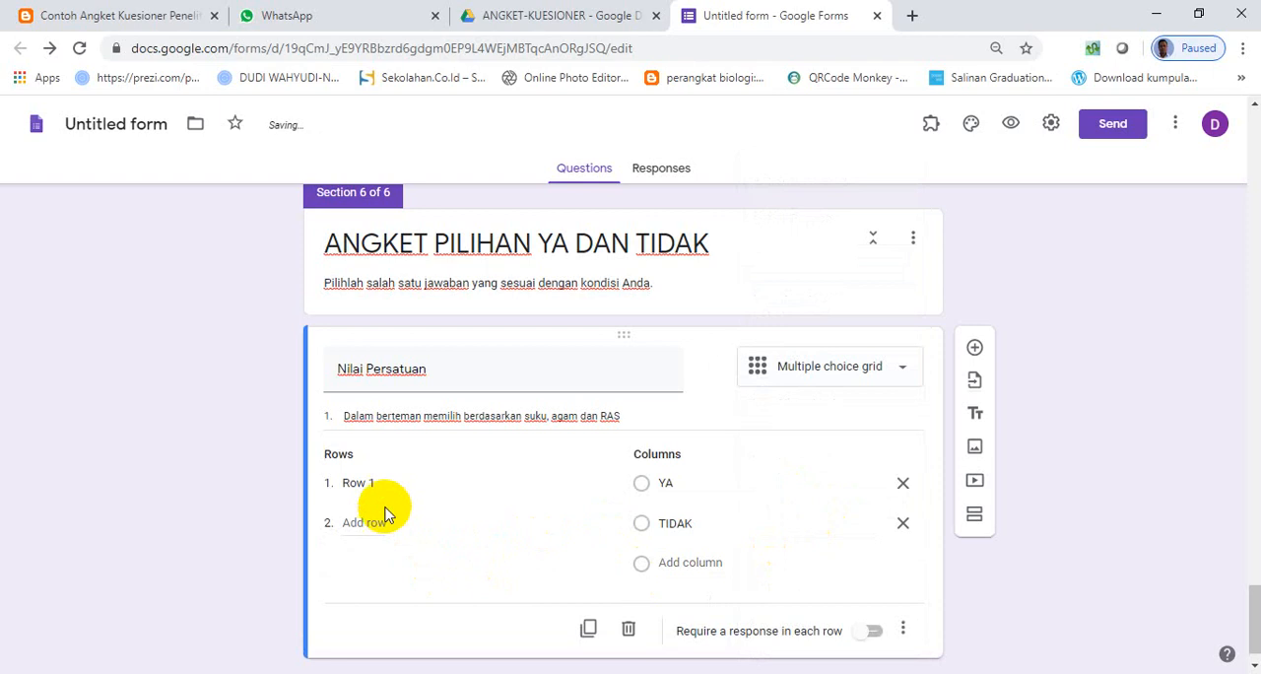
triple_click(591, 415)
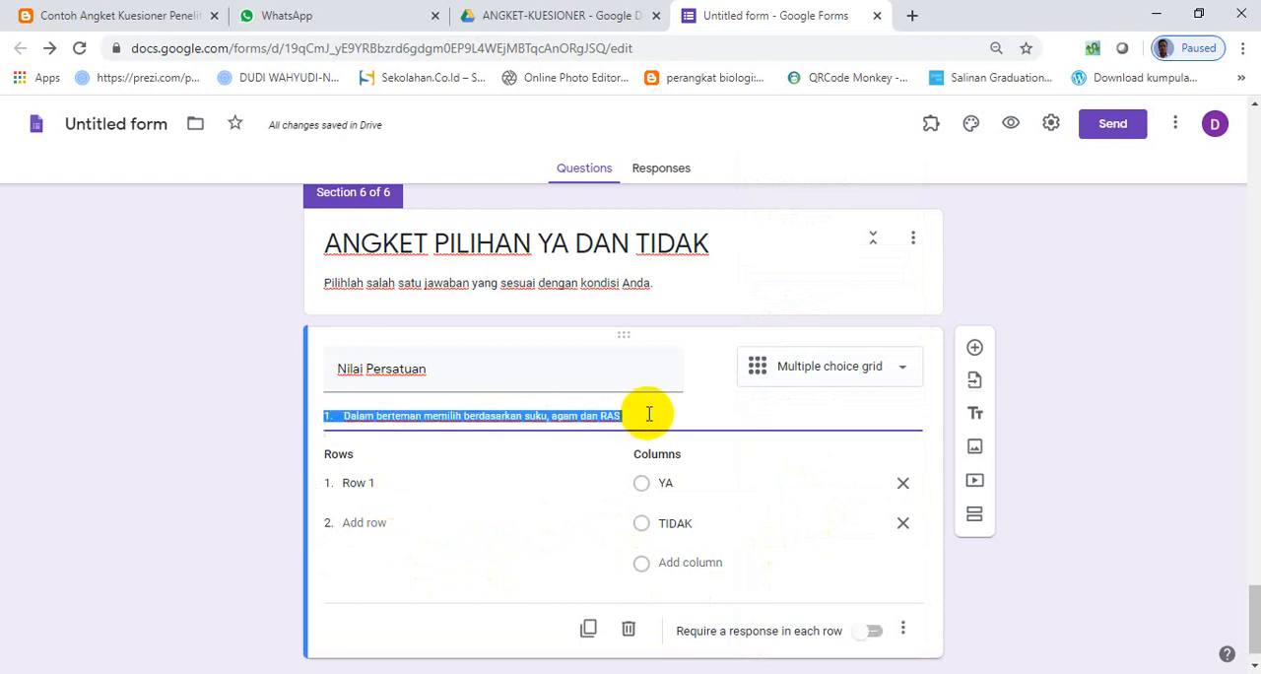
key(BackSpace)
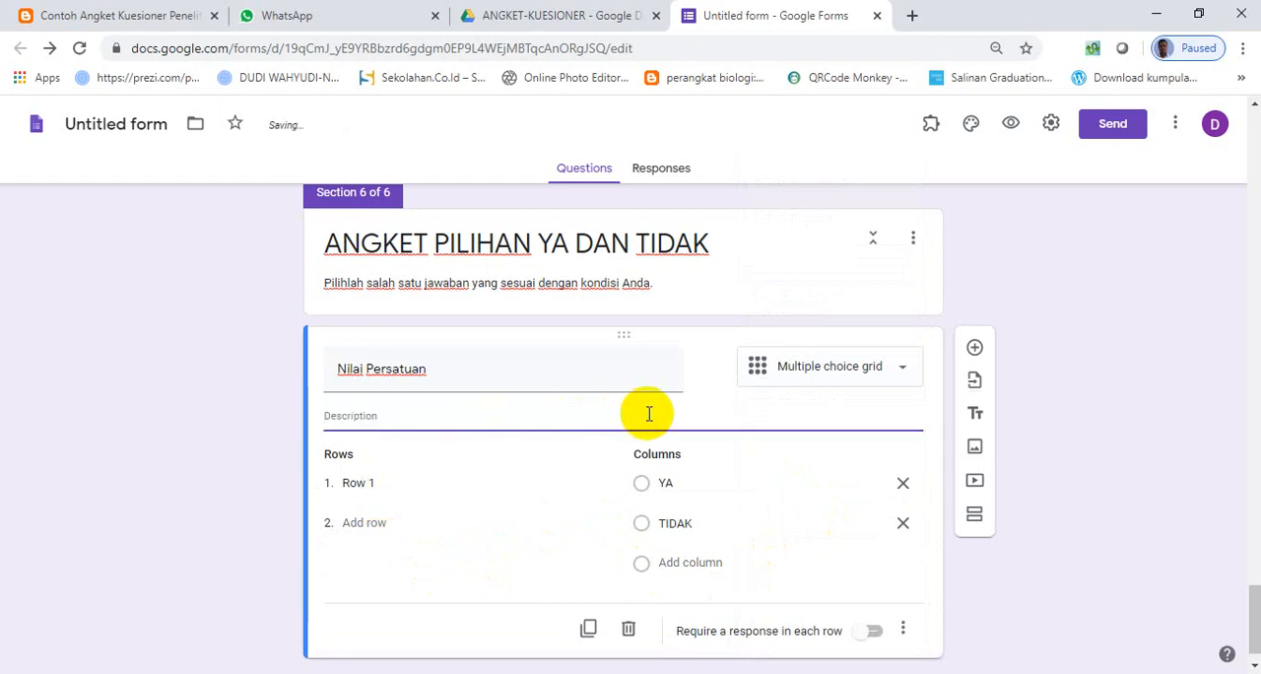
click(902, 630)
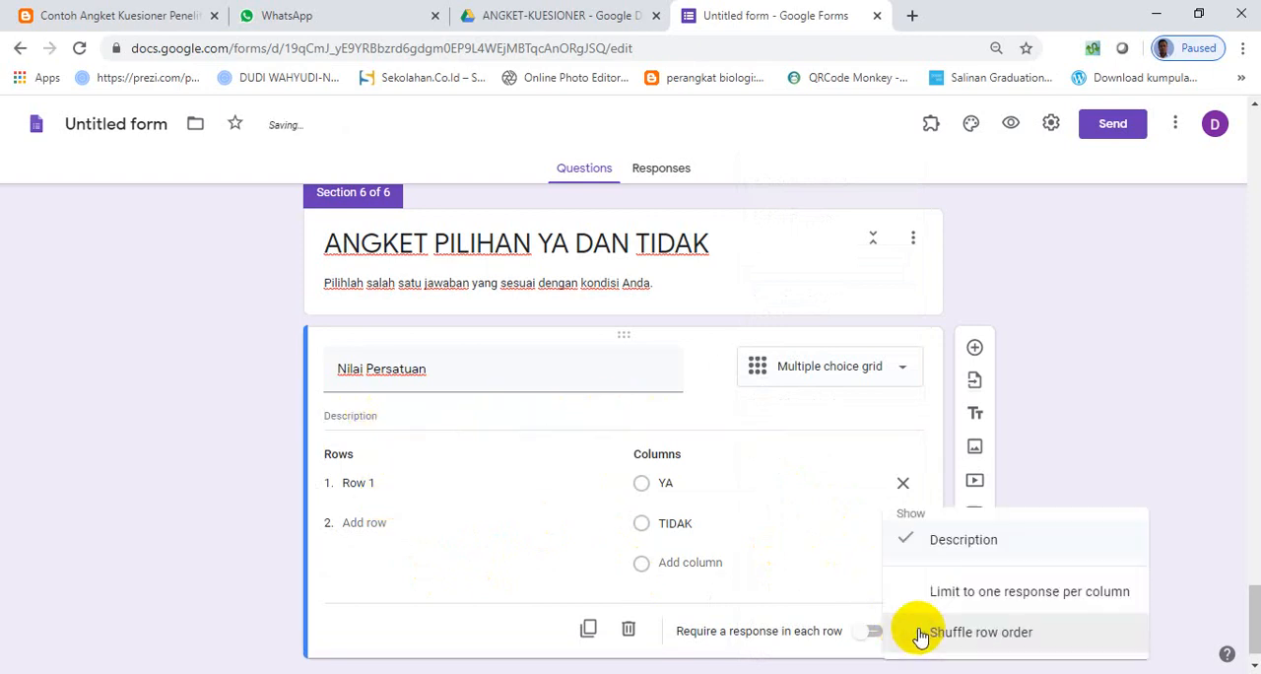
click(961, 555)
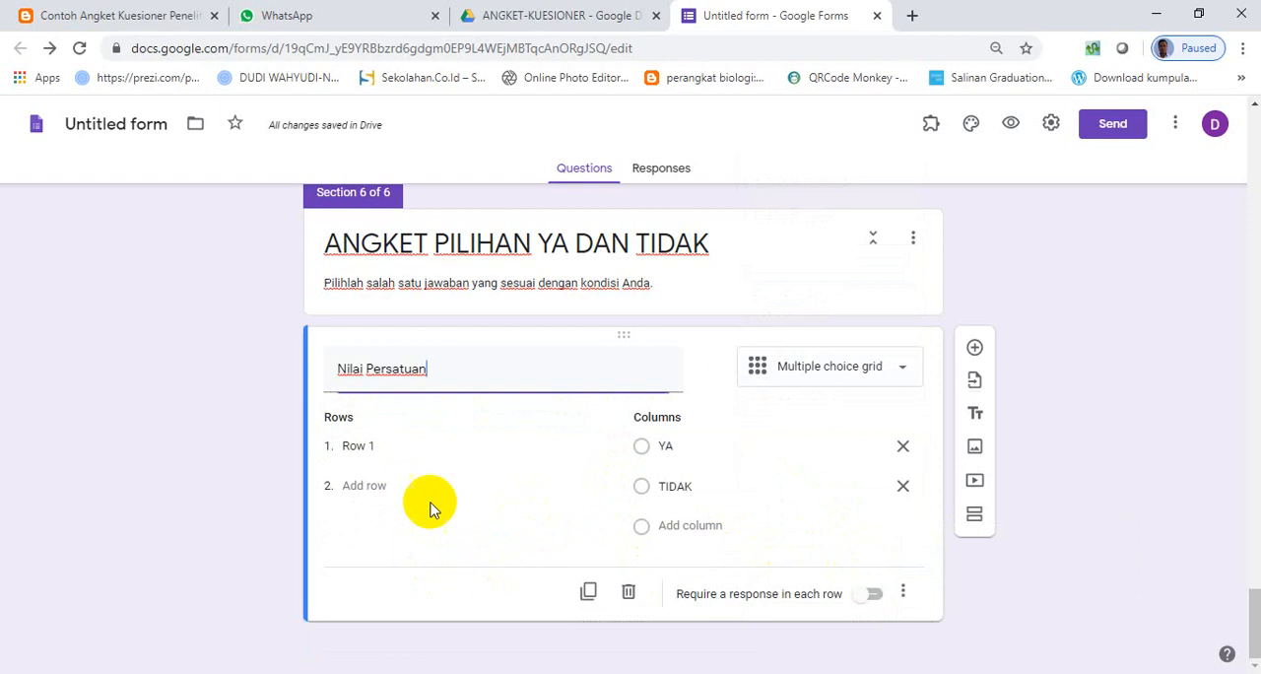
- Paste "Dalam berteman memilih berdasarkan suku, agam dan RAS" as the Nilai Persatuan grid's first row, without the leading list number
click(412, 444)
key(ctrl+v)
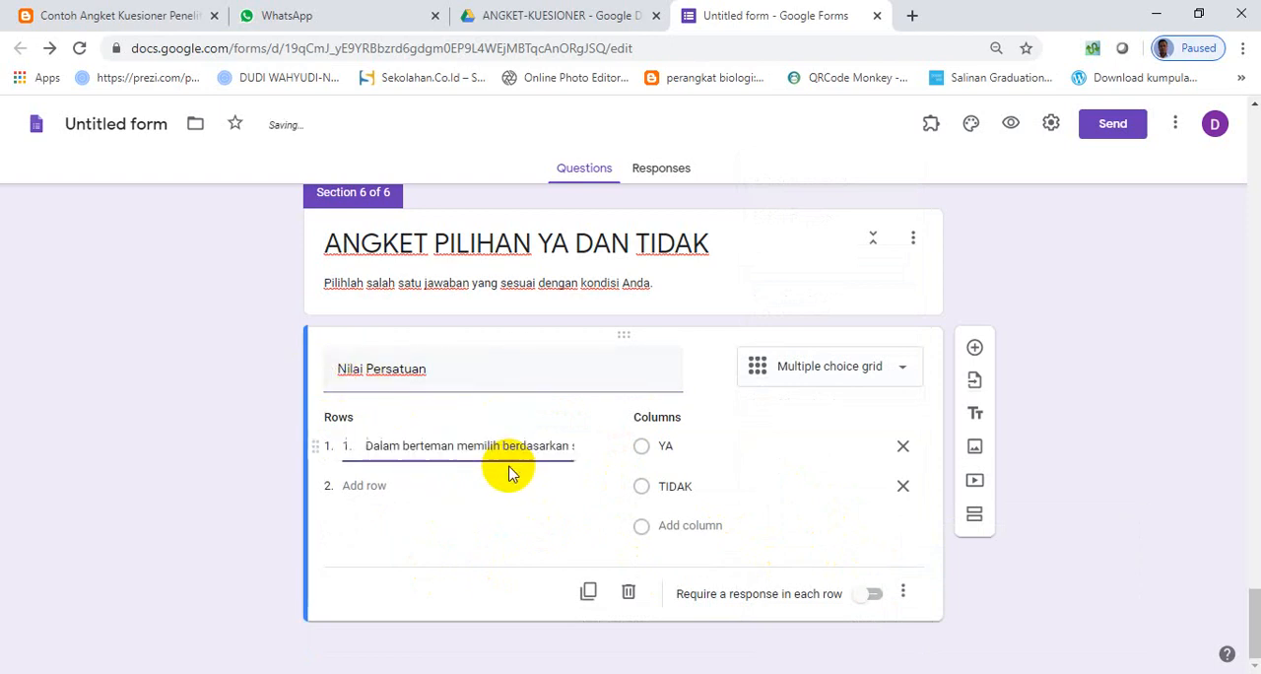
click(367, 445)
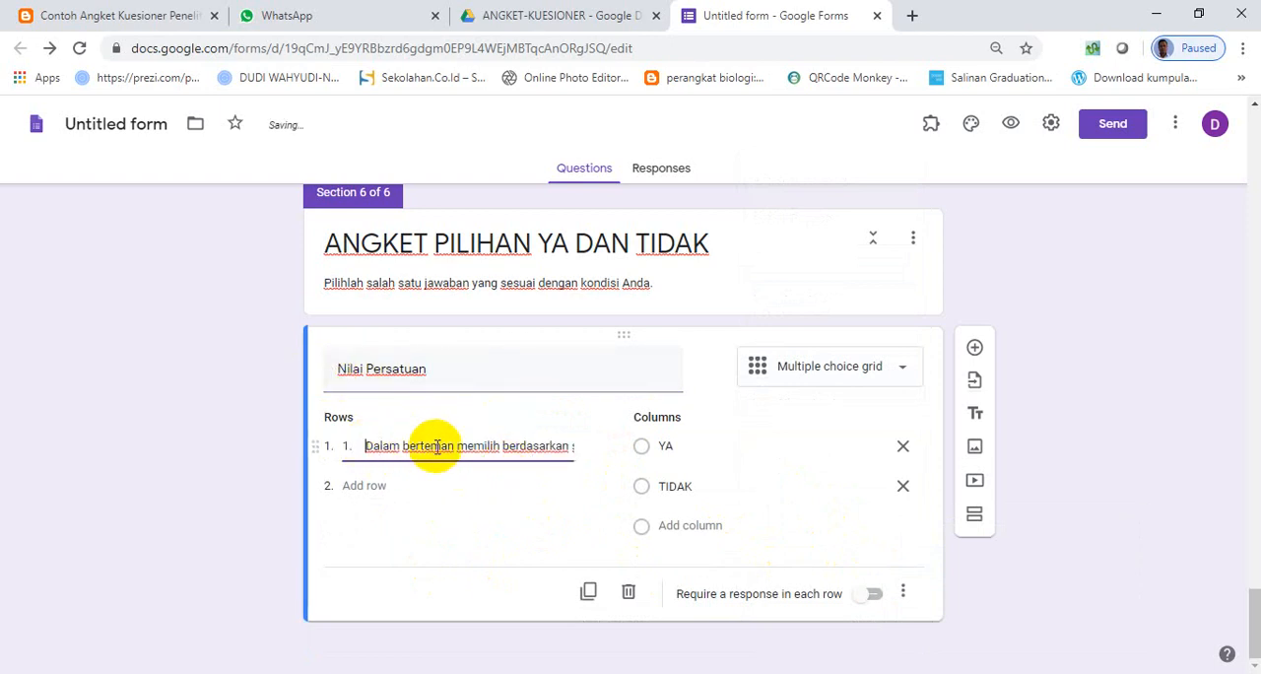
key(BackSpace)
key(BackSpace)
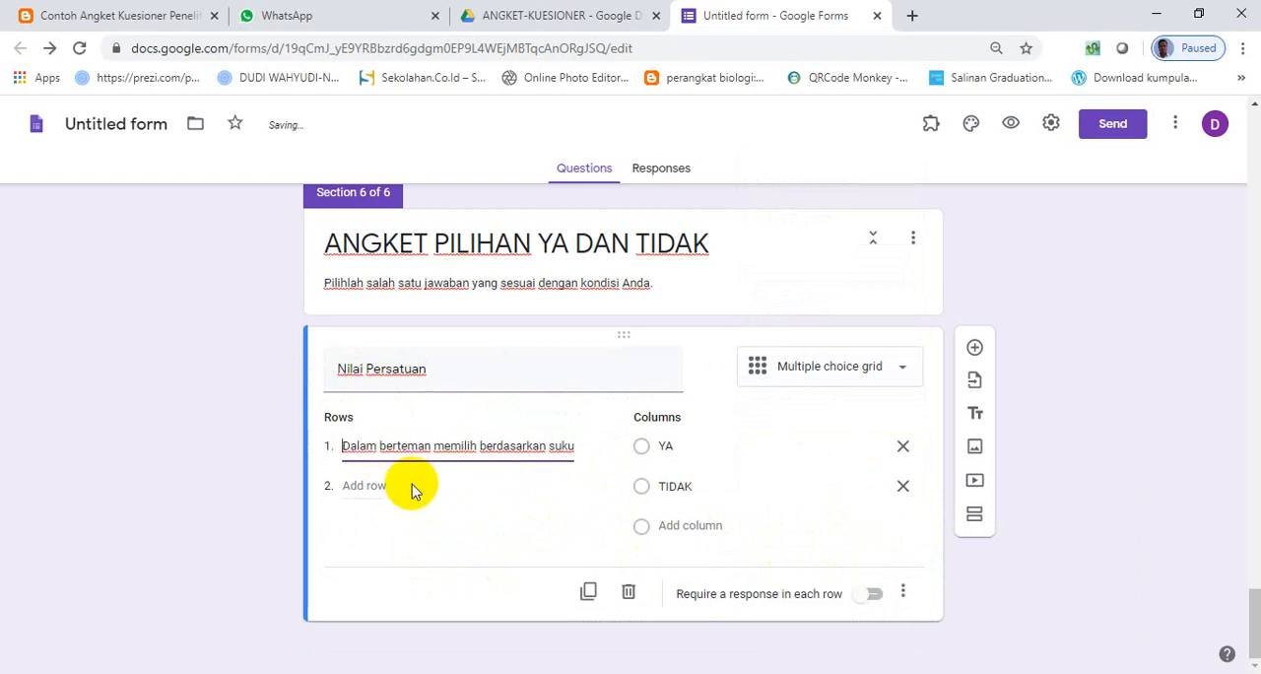
- Add a second row with the same sentence but "KELUARGA" instead of "berteman", and require a response in each row
click(405, 487)
key(ctrl+v)
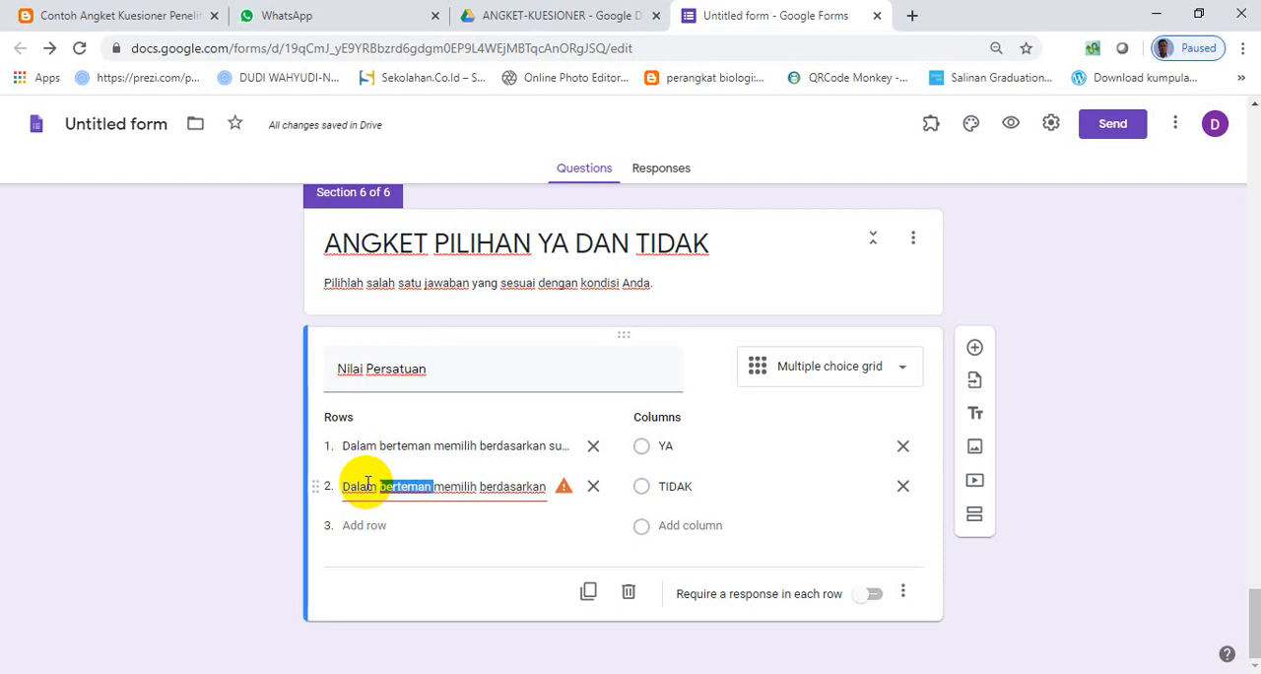
text(KELUARGA)
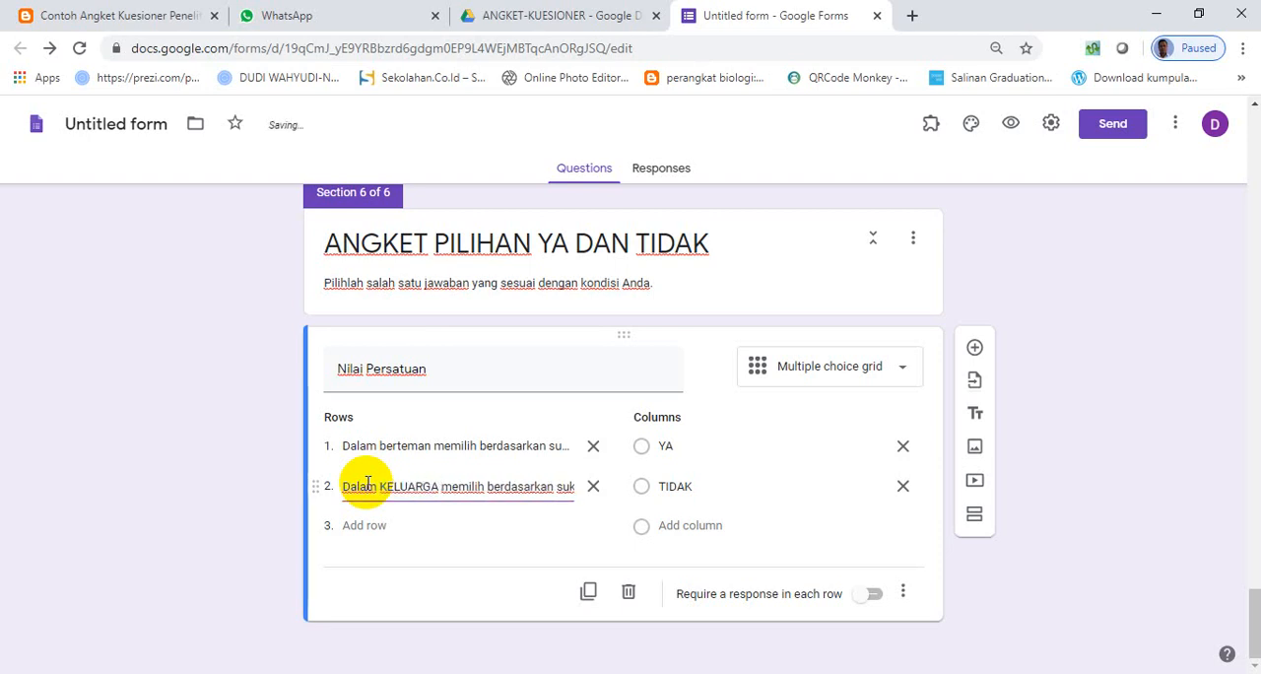
click(873, 595)
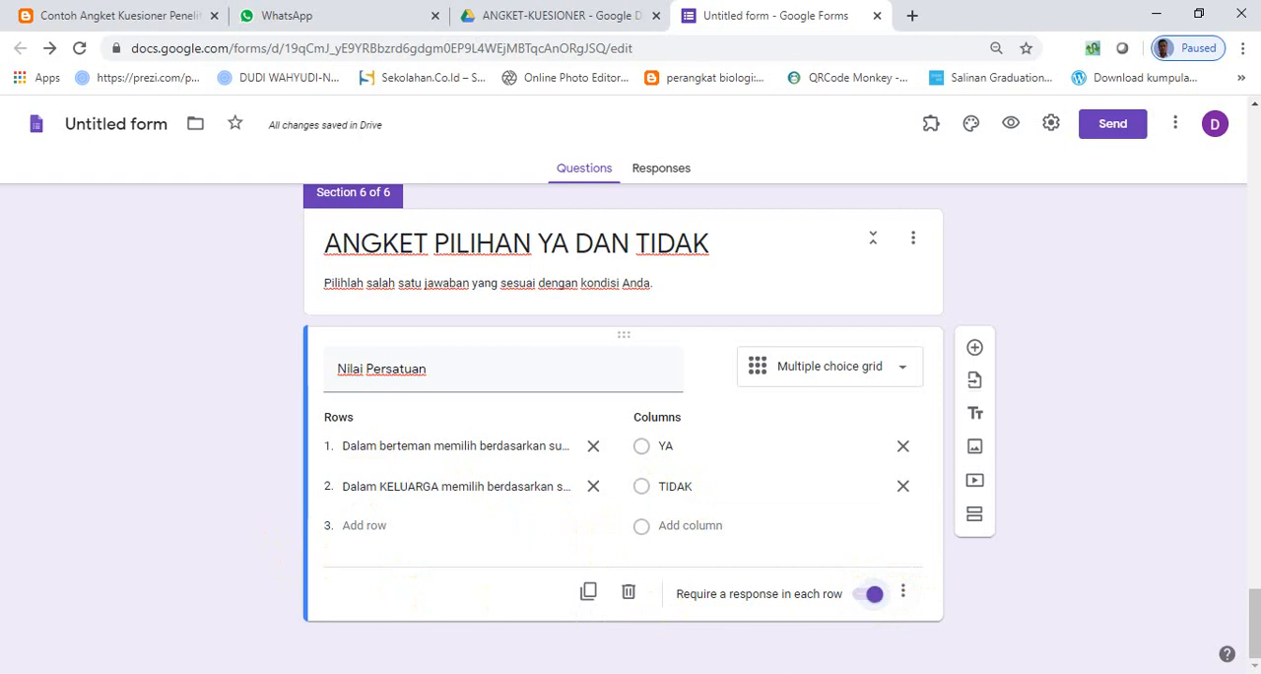
- Add a multiple choice grid question to section 6 with the title "Nilai Kesatuan" copied from the Word document
key(alt+Tab)
drag(365, 465, 492, 464)
key(ctrl+c)
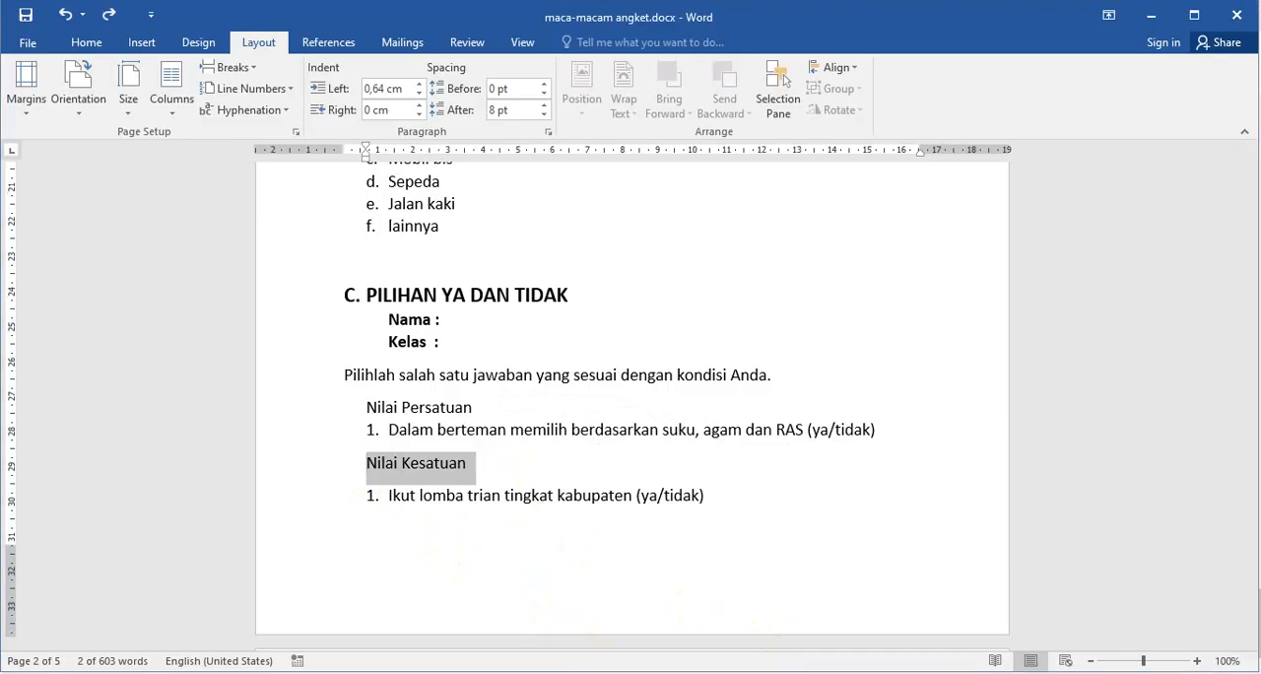
key(alt+Tab)
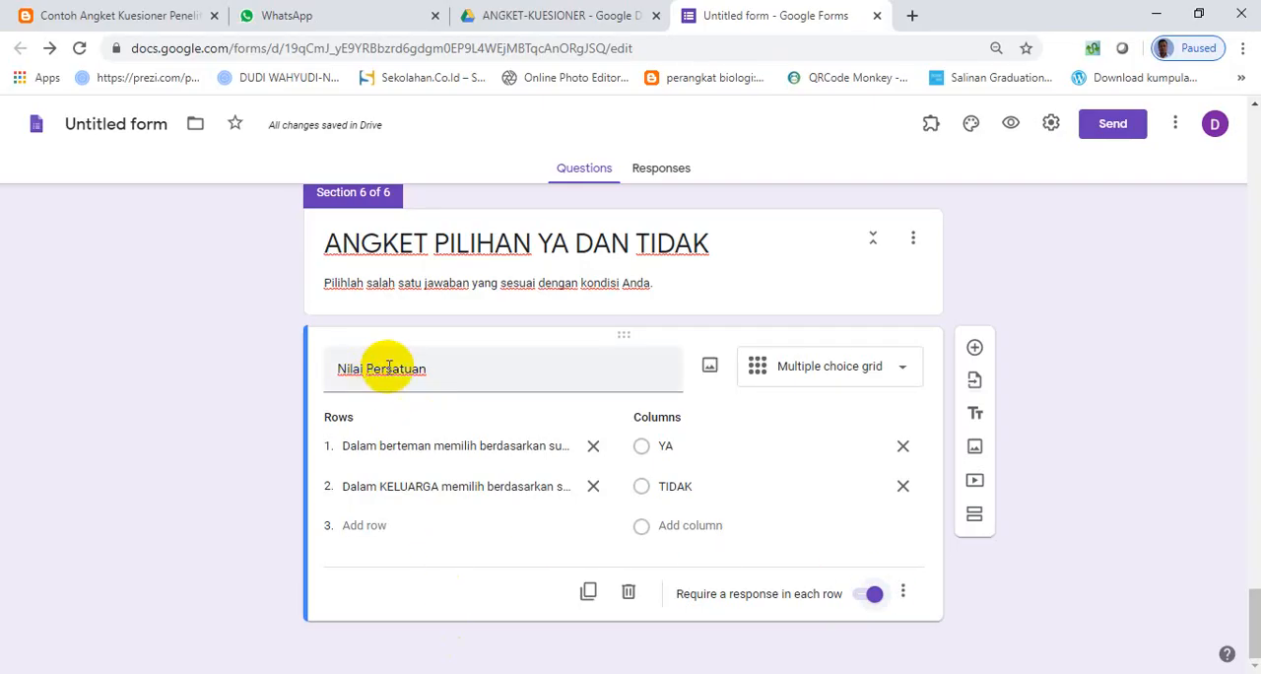
click(974, 348)
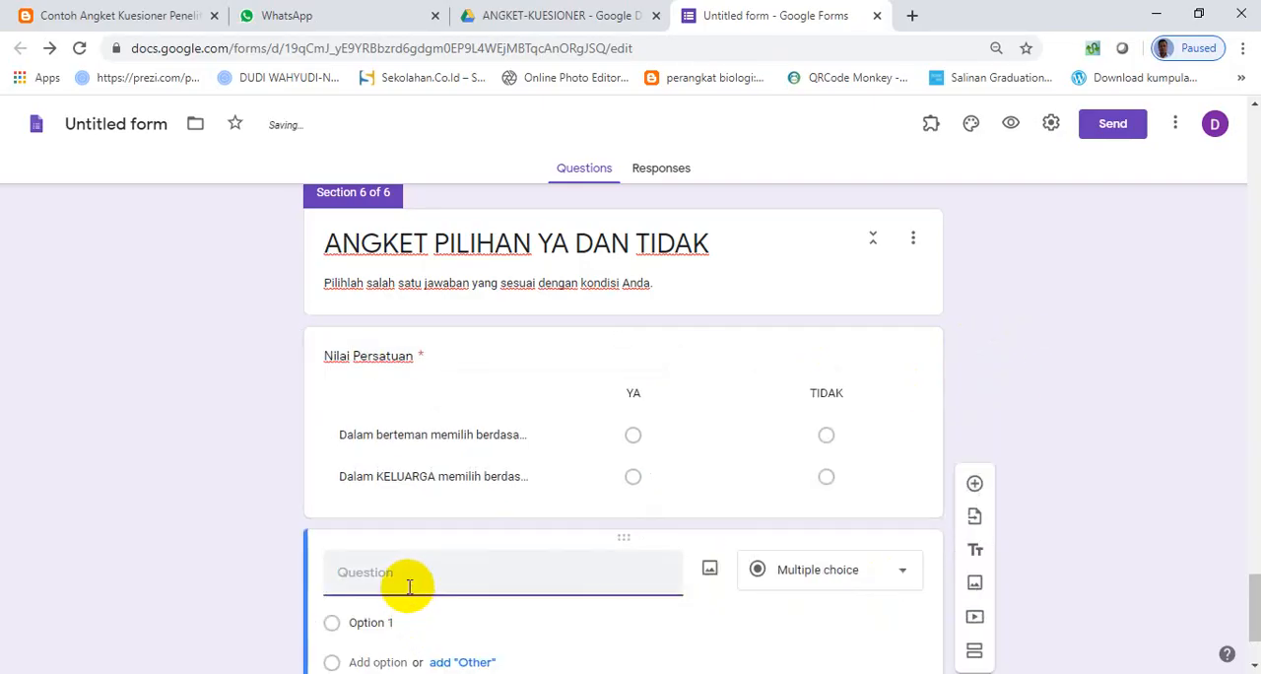
key(ctrl+v)
scroll(442, 566, down, 1)
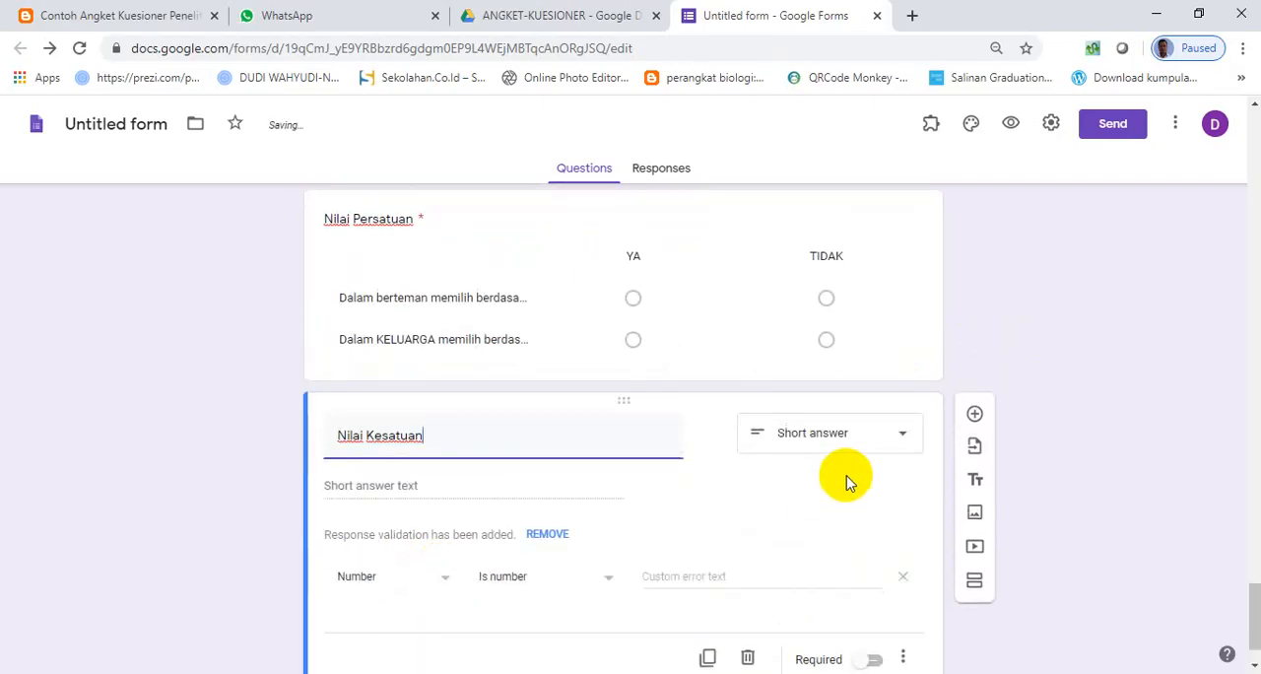
click(845, 450)
click(839, 500)
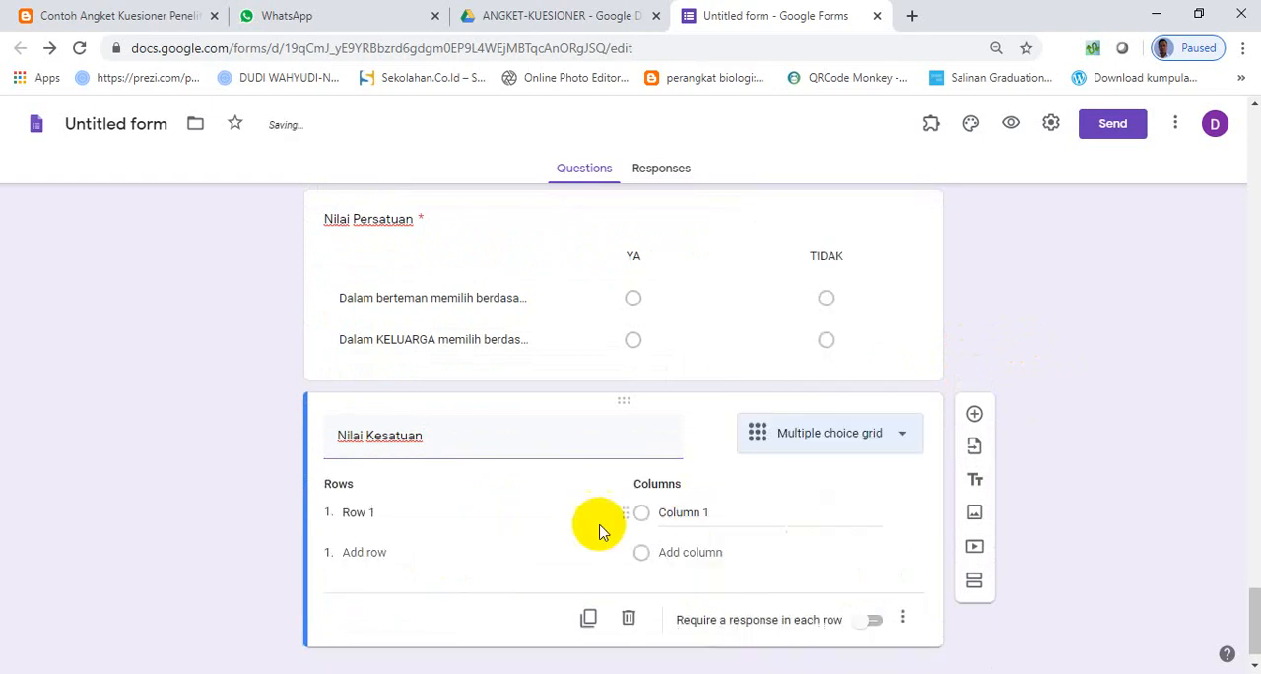
- Copy "Ikut lomba trian tingkat kabupaten" from the Word document into the Nilai Kesatuan grid's first row, without the list number
key(alt+Tab)
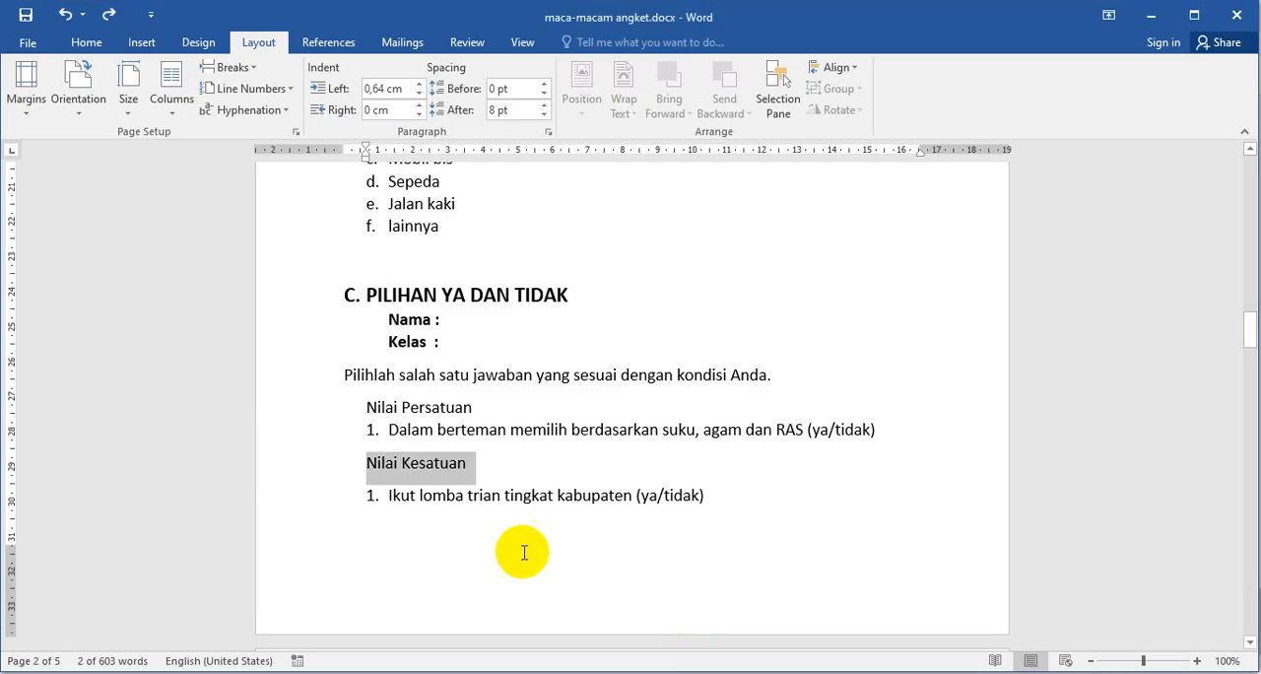
drag(390, 494, 609, 495)
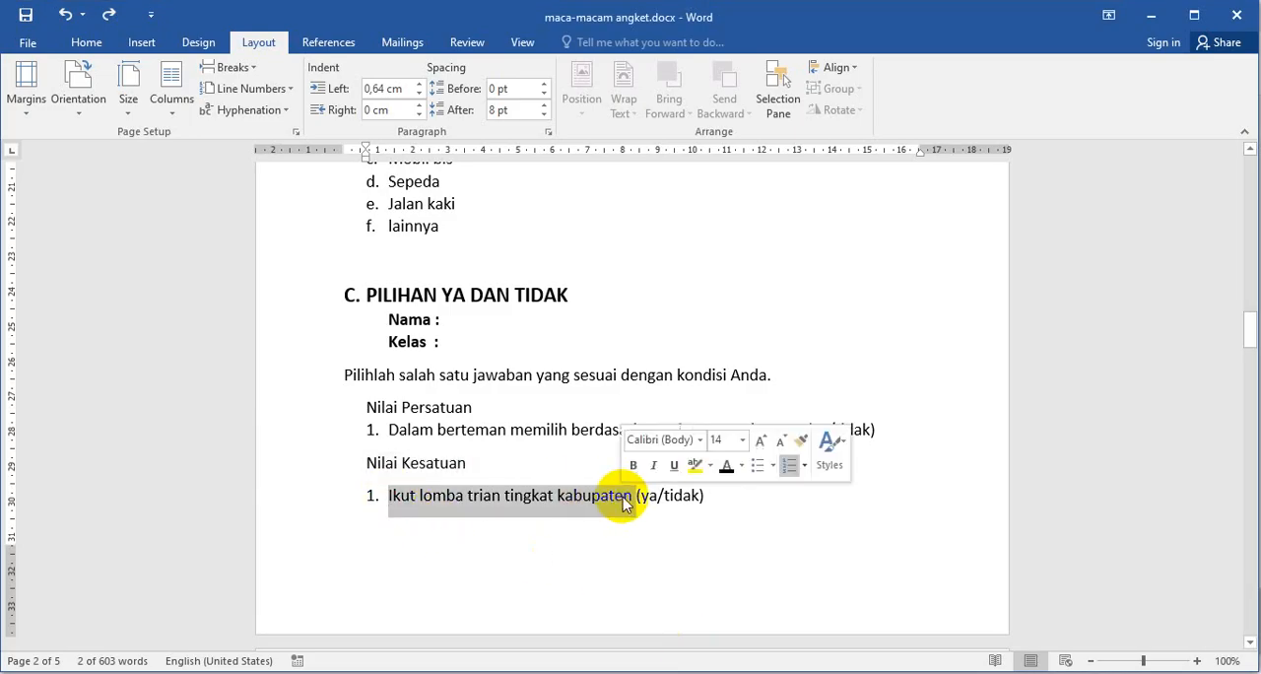
key(ctrl+c)
key(alt+Tab)
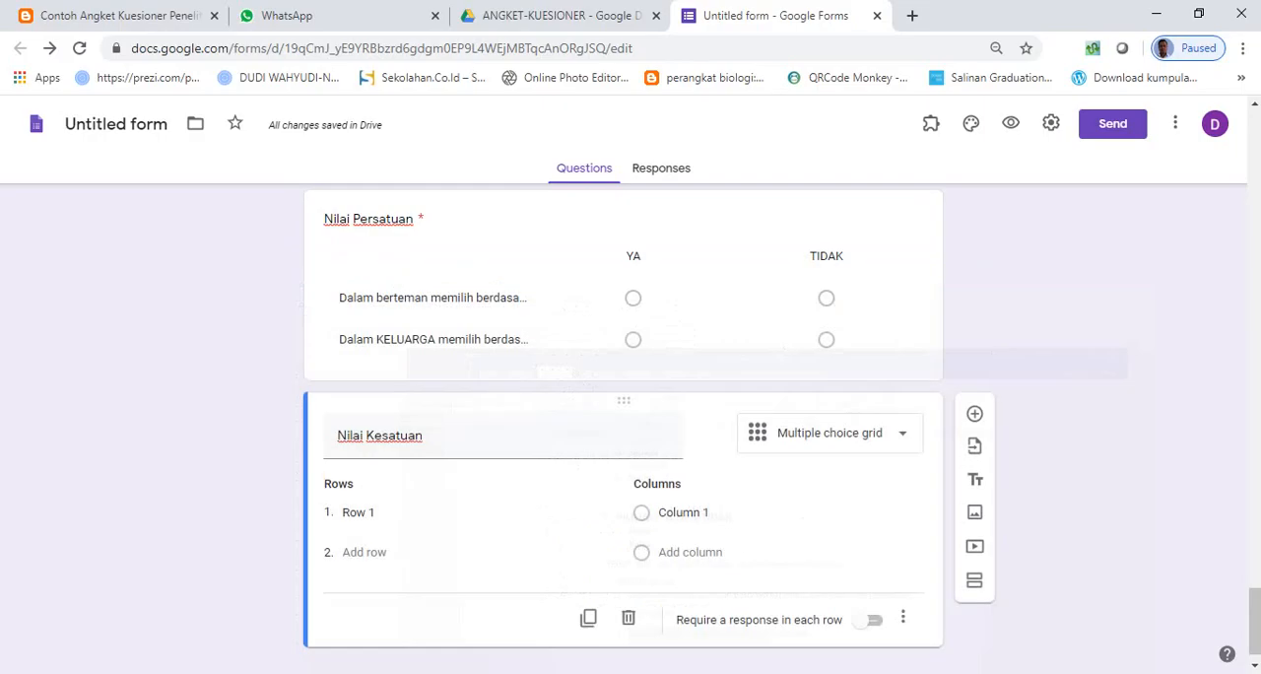
click(360, 511)
key(ctrl+v)
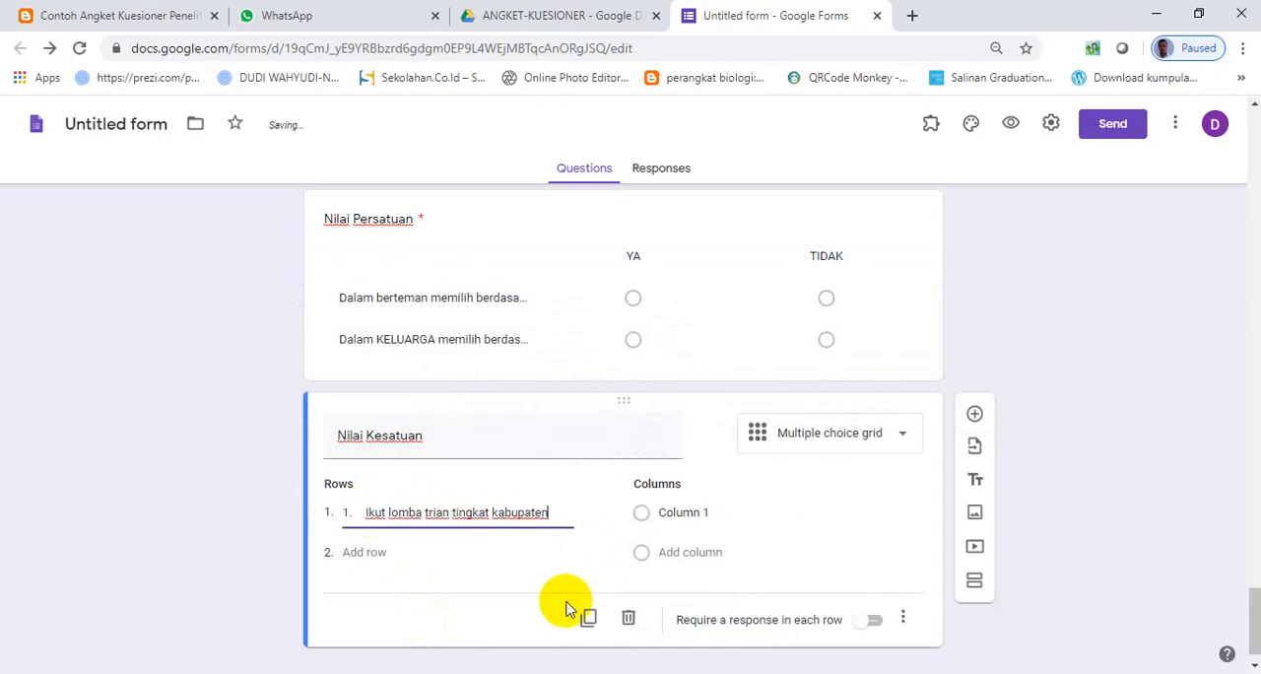
click(365, 512)
key(BackSpace)
key(BackSpace)
key(BackSpace)
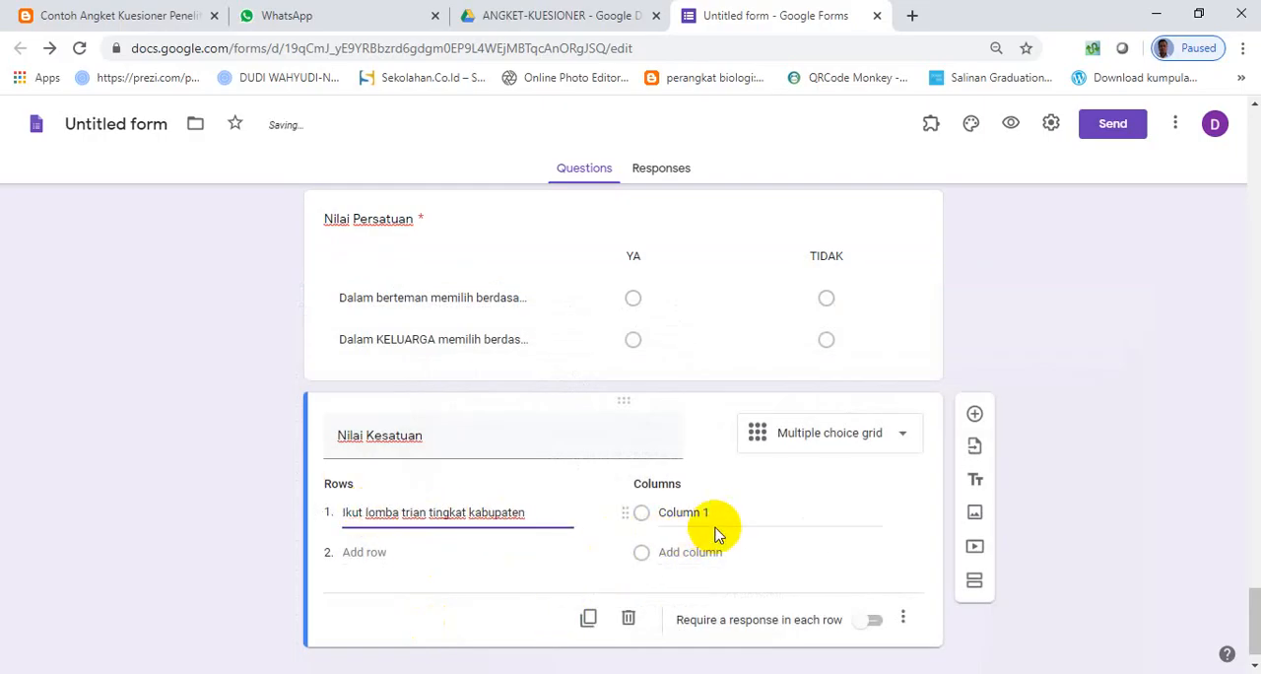
- Name the two columns of the Nilai Kesatuan grid "YA" and "TIDAK"
click(705, 514)
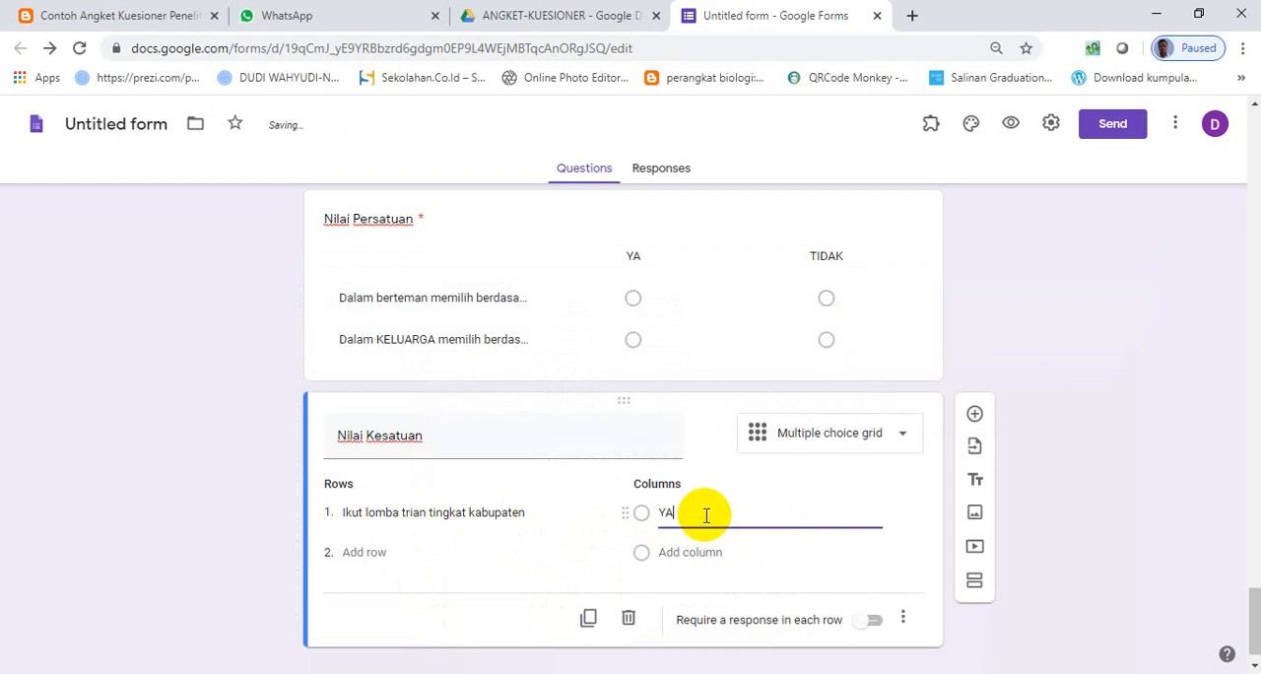
click(703, 554)
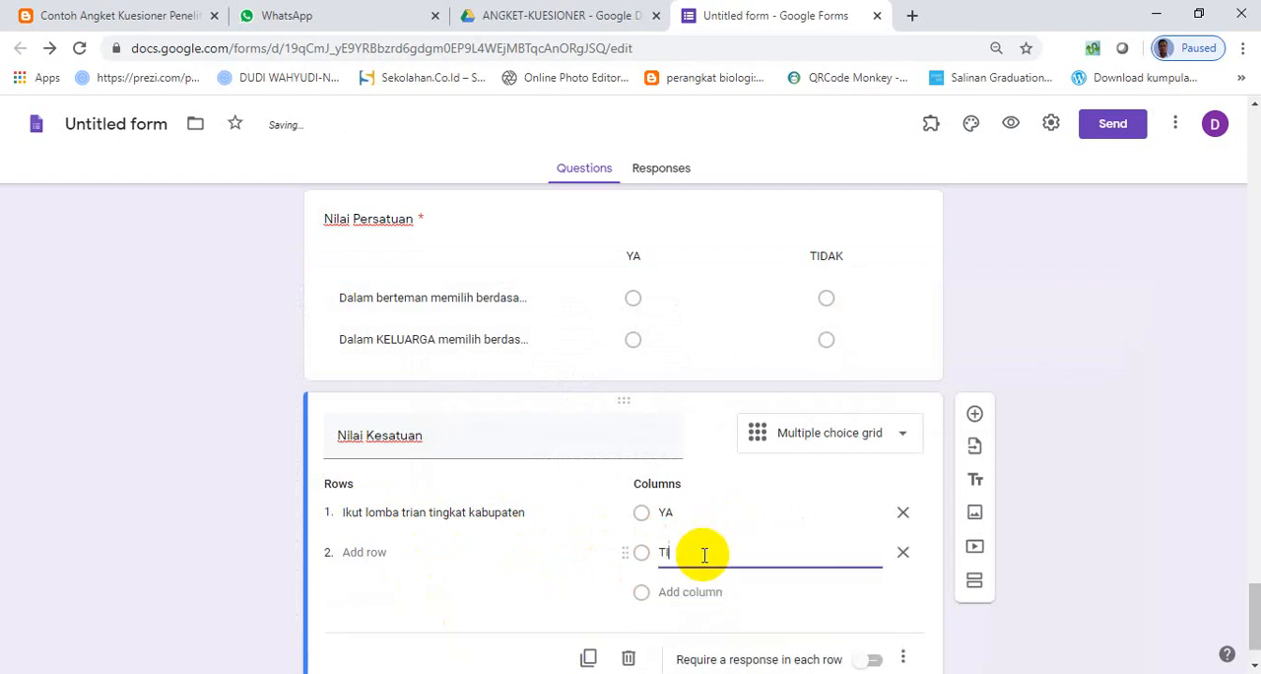
- Add the second row "Ikut lomba trian tingkat provinsi" to the Nilai Kesatuan grid and require a response in each row
click(347, 552)
drag(340, 511, 517, 515)
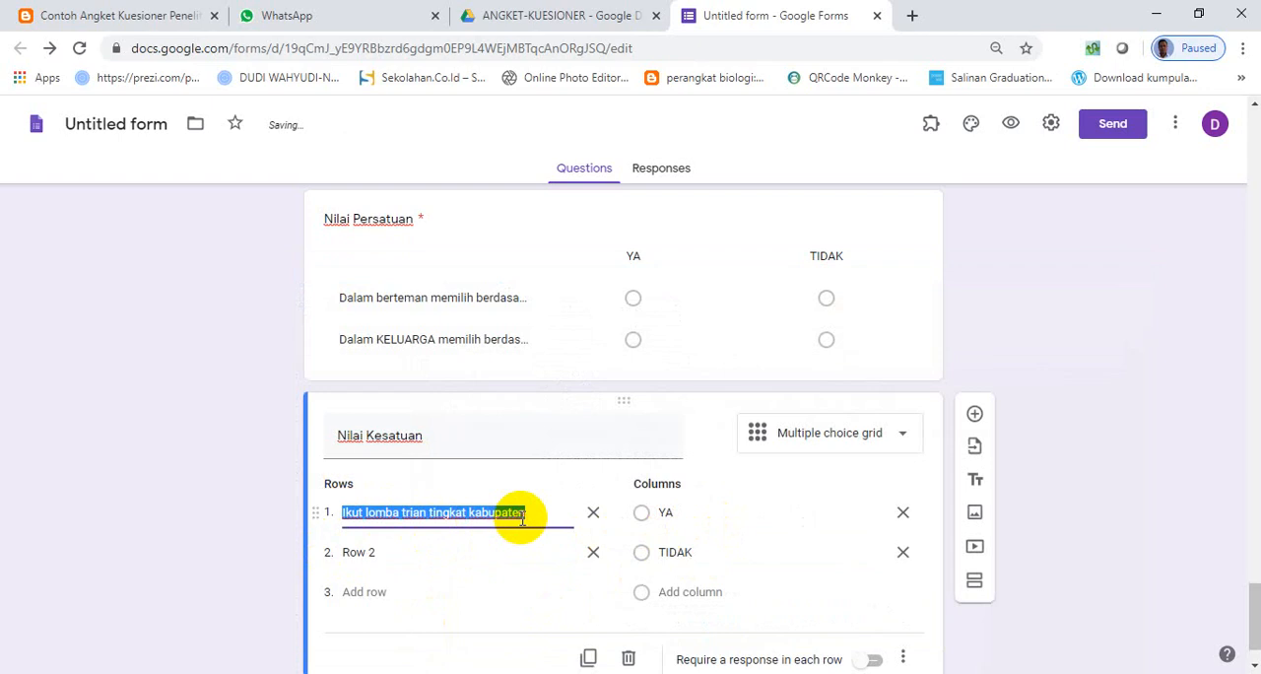
click(360, 551)
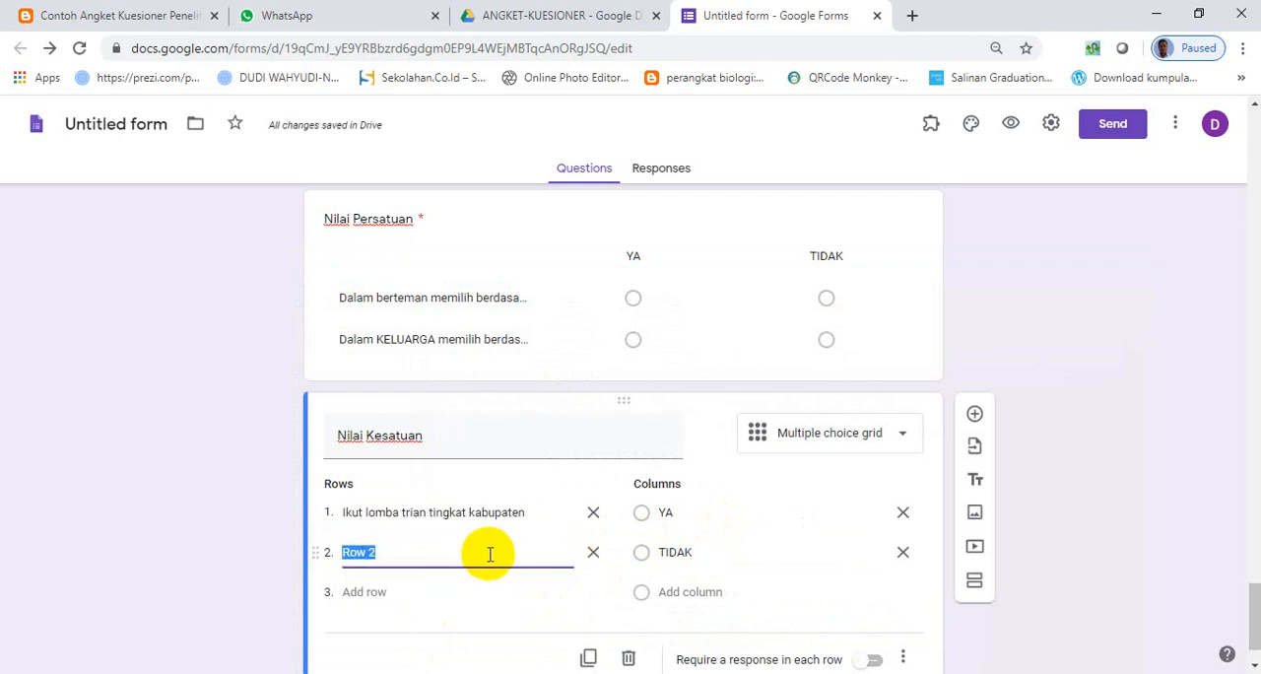
key(ctrl+v)
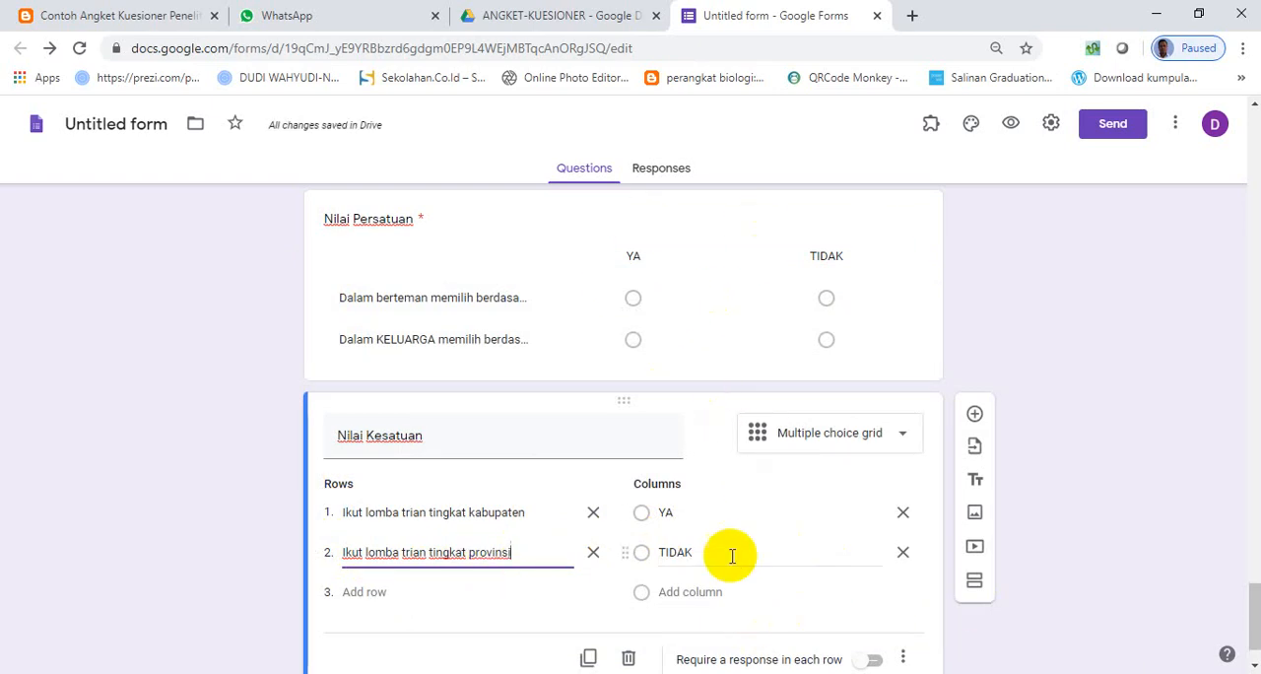
scroll(732, 554, down, 1)
click(878, 601)
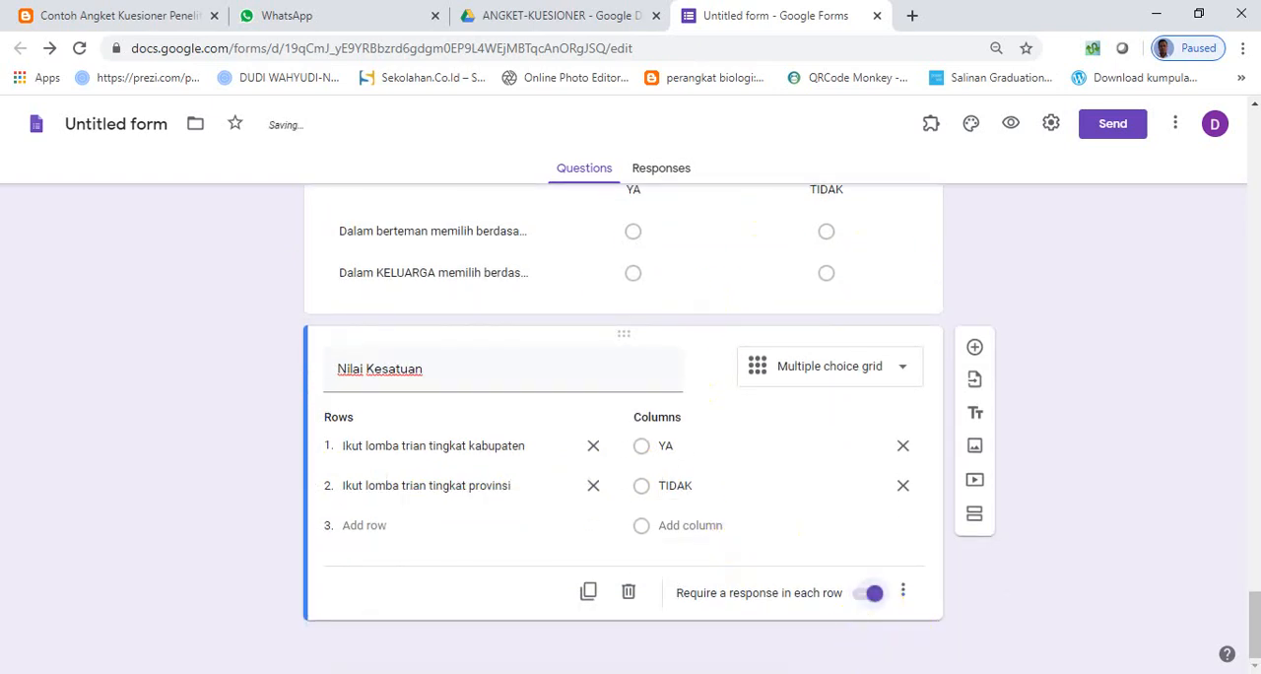
- Check the Word document's next part, D. TERBUKA, and add section 7 with the title "ANGKET JAWABAN SINGKAT"
key(alt+Tab)
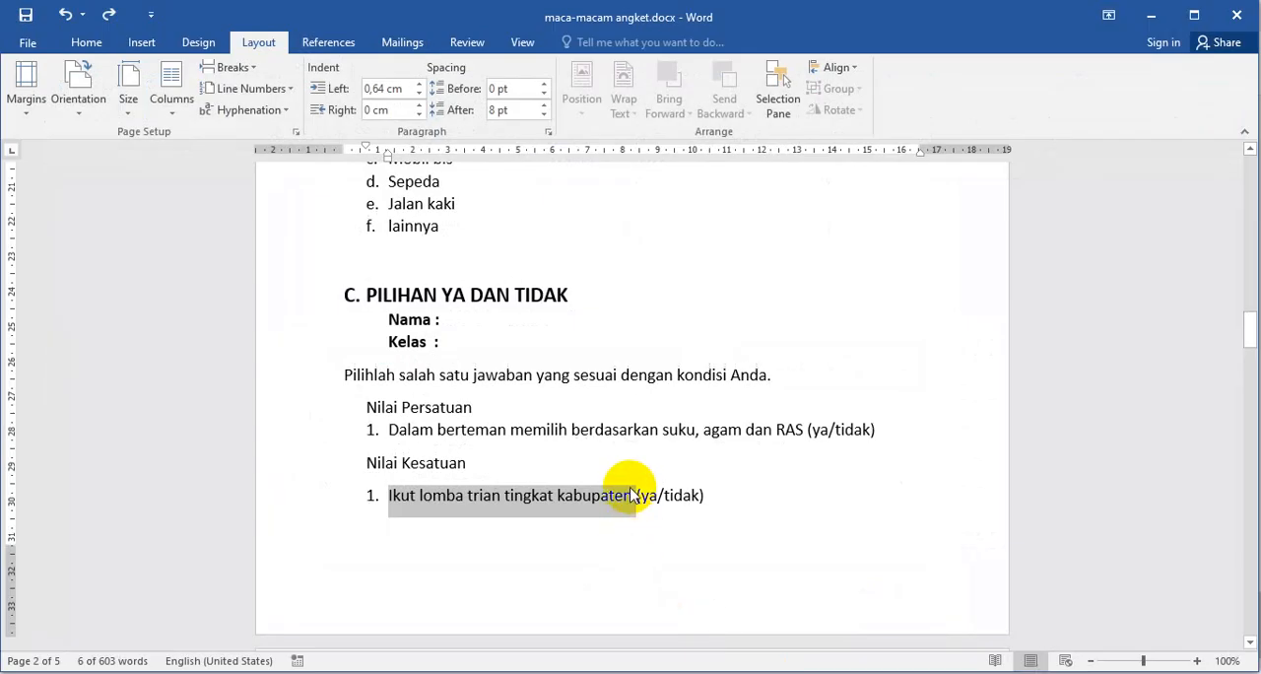
scroll(631, 495, down, 9)
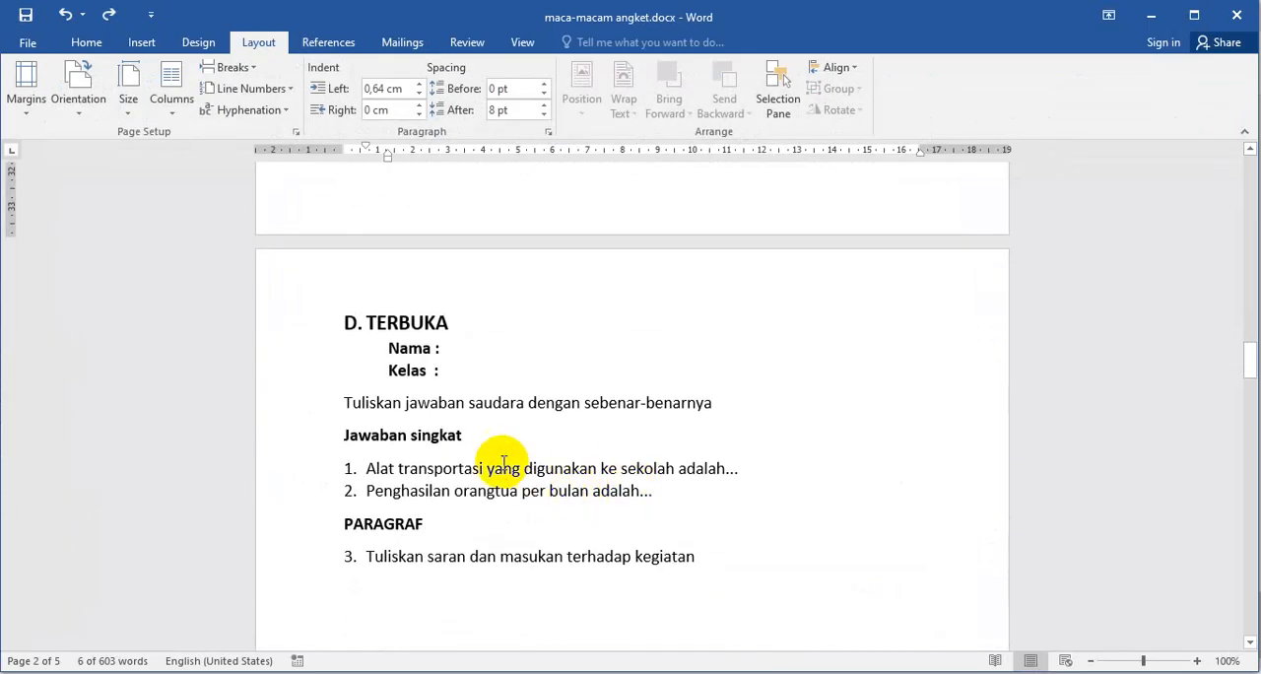
key(alt+Tab)
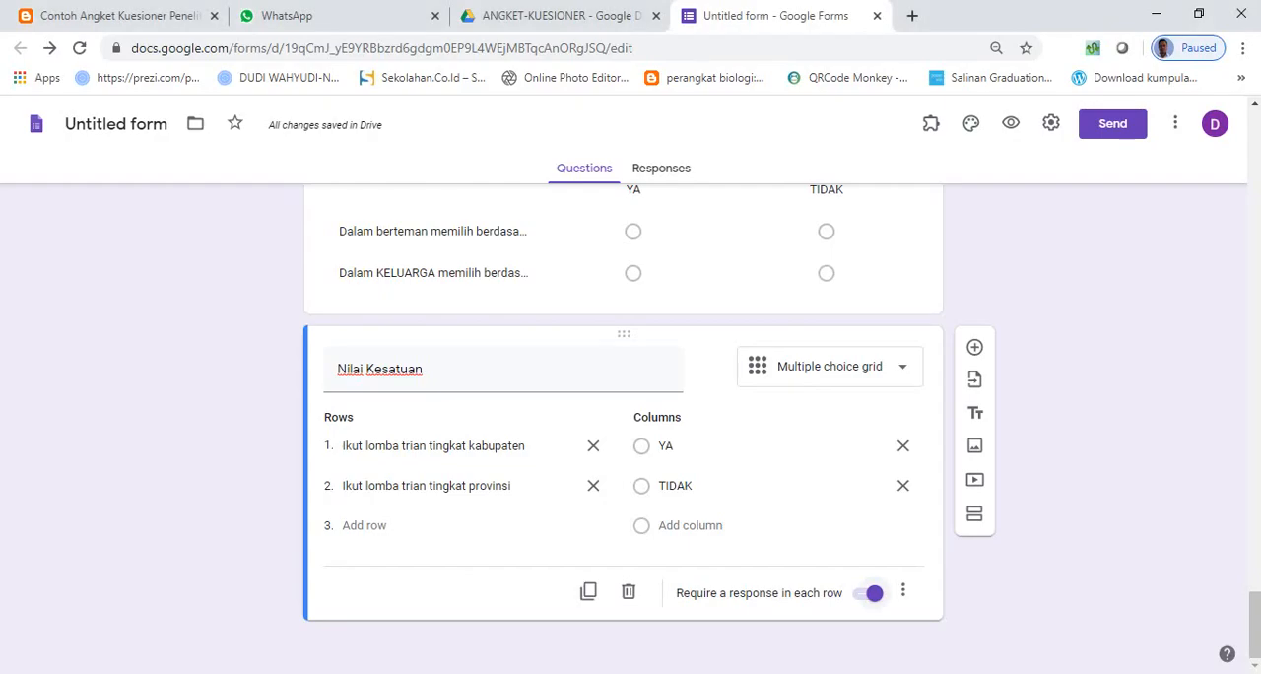
click(975, 518)
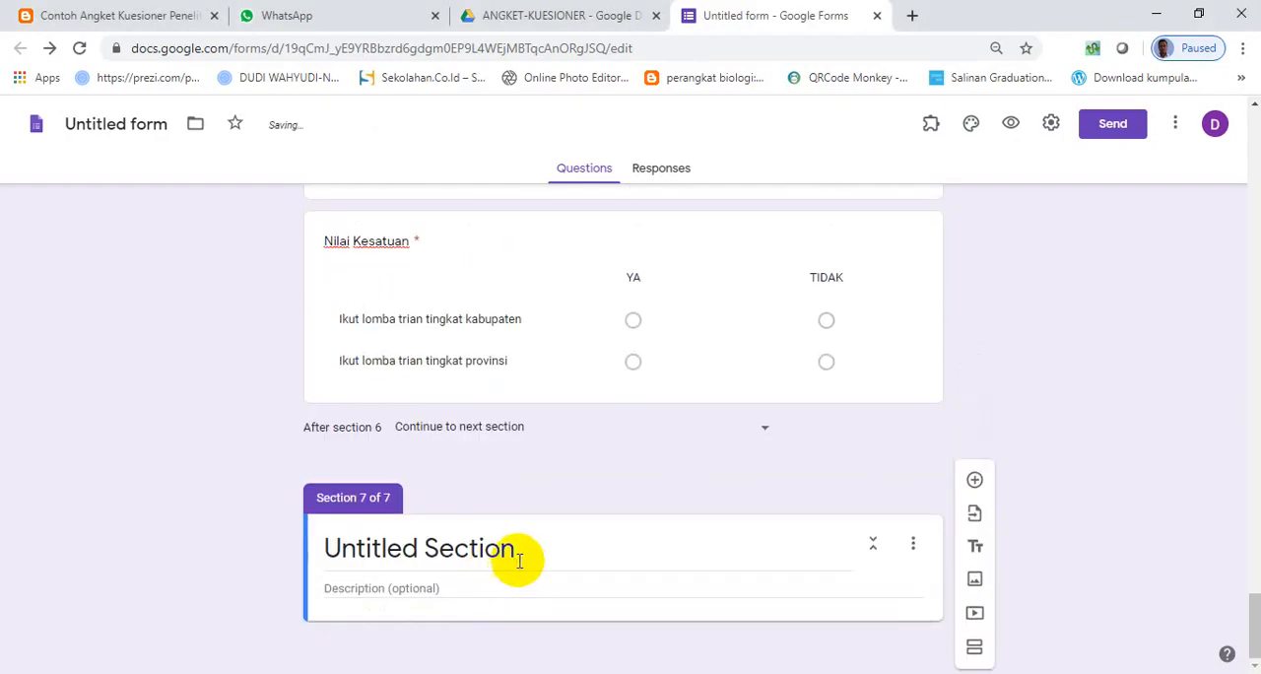
click(522, 555)
text(ANGK)
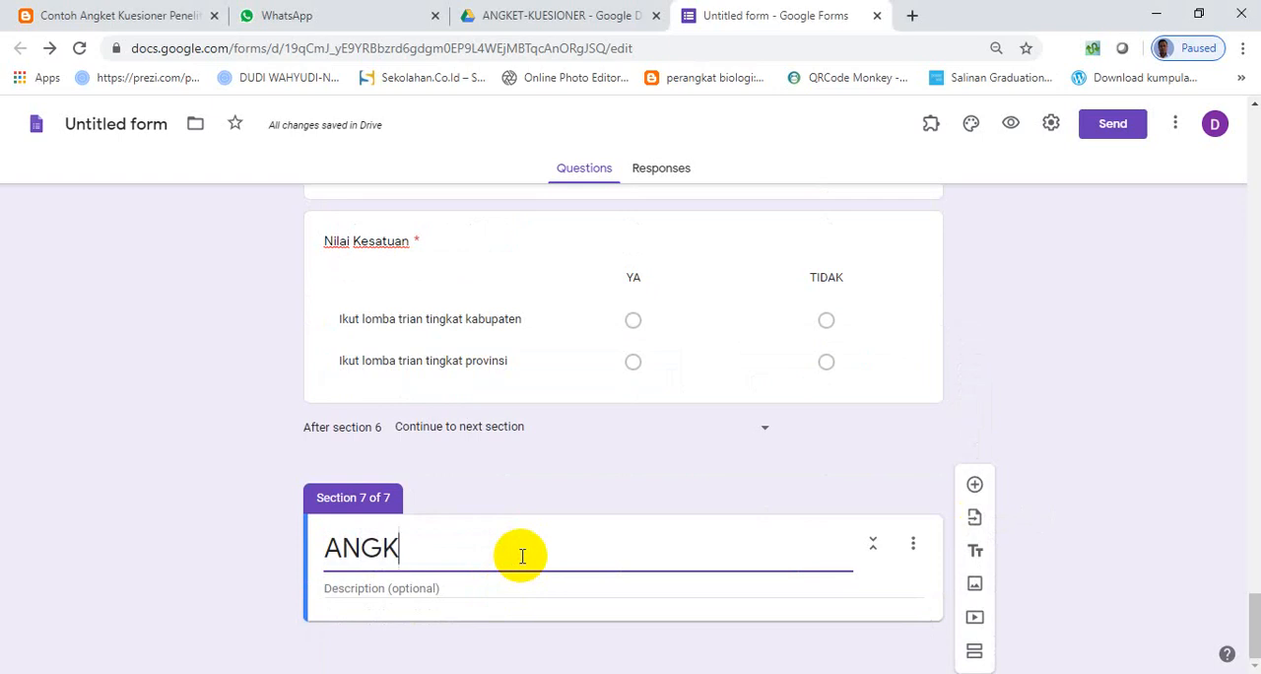
text(ET J)
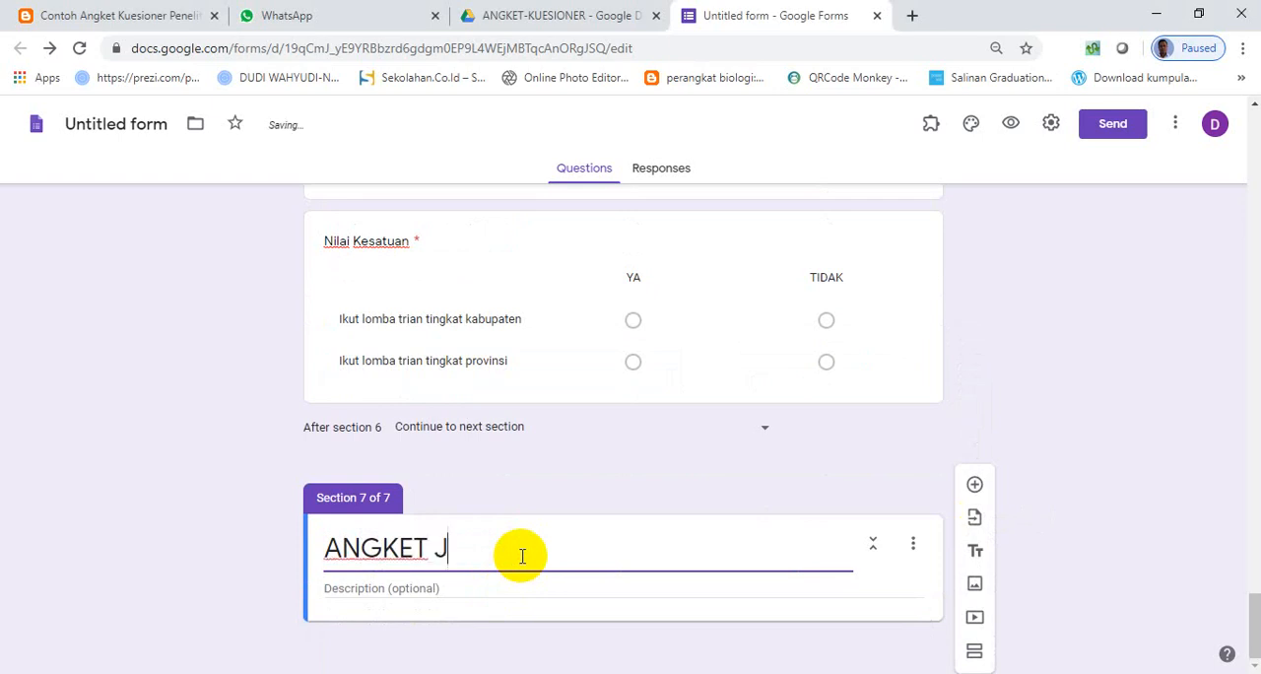
text(AWABAN SINGKAT)
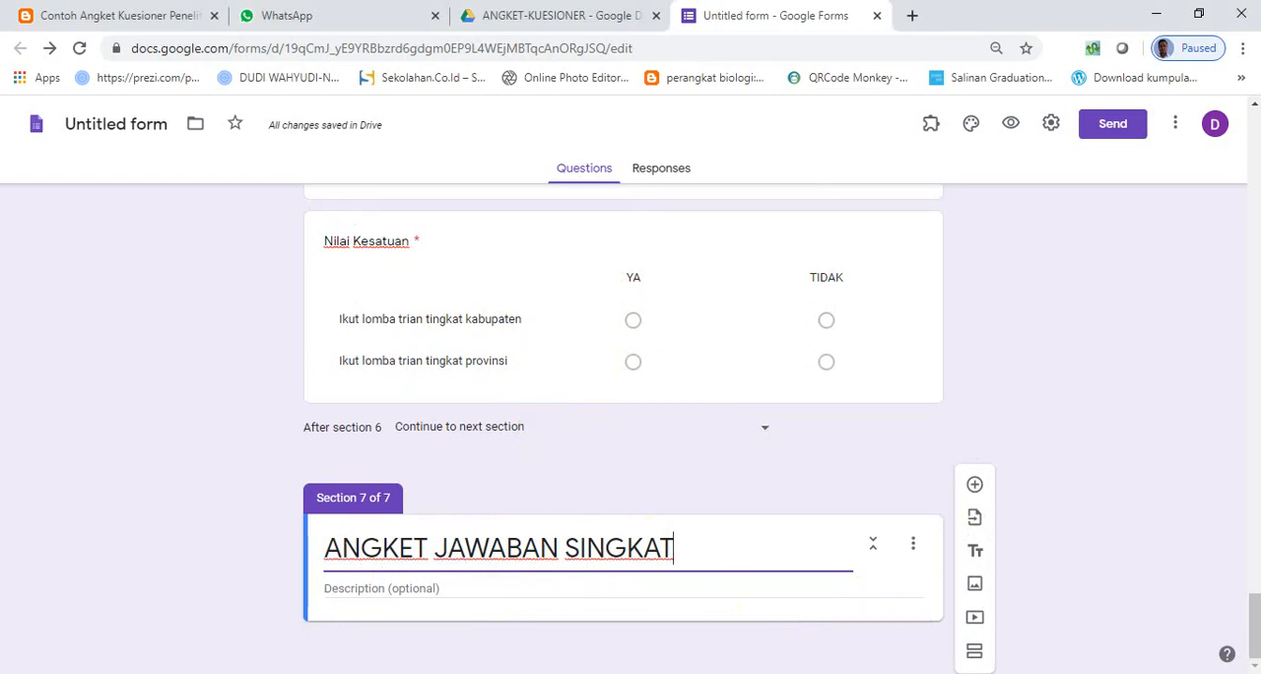
- Copy the instruction "Tuliskan jawaban saudara dengan sebenar-benarnya" from the Word document into section 7's description
key(alt+Tab)
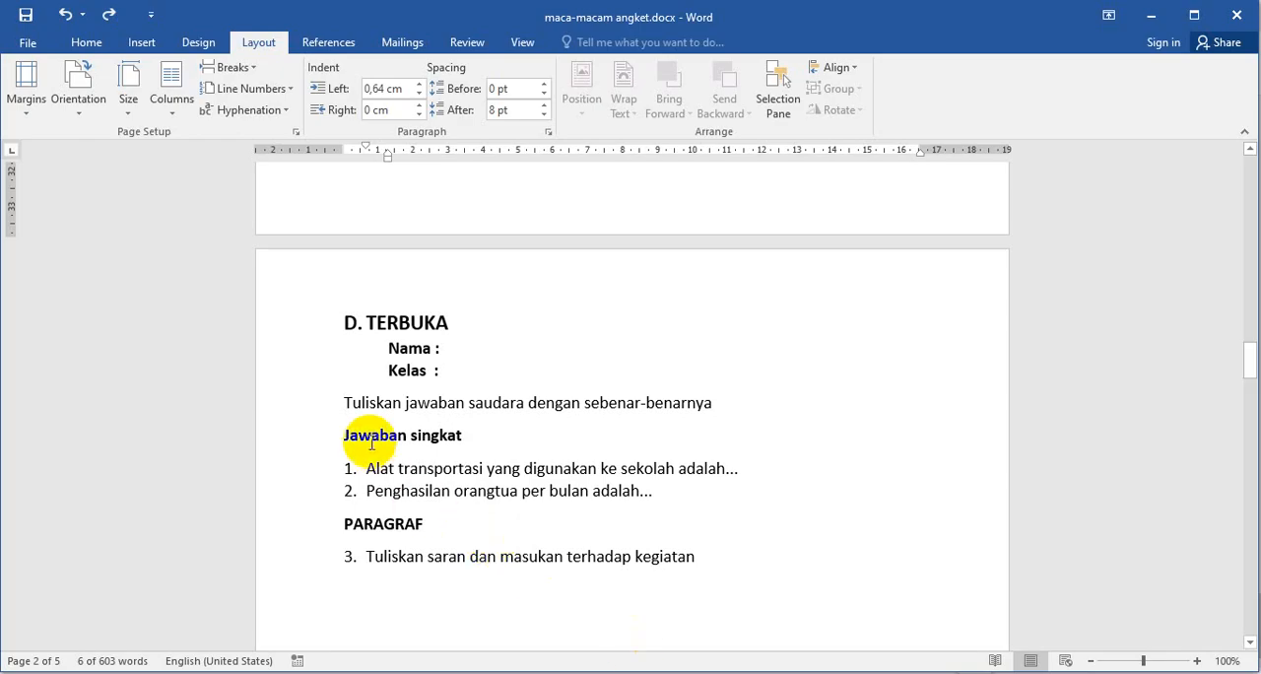
drag(347, 405, 682, 403)
key(ctrl+c)
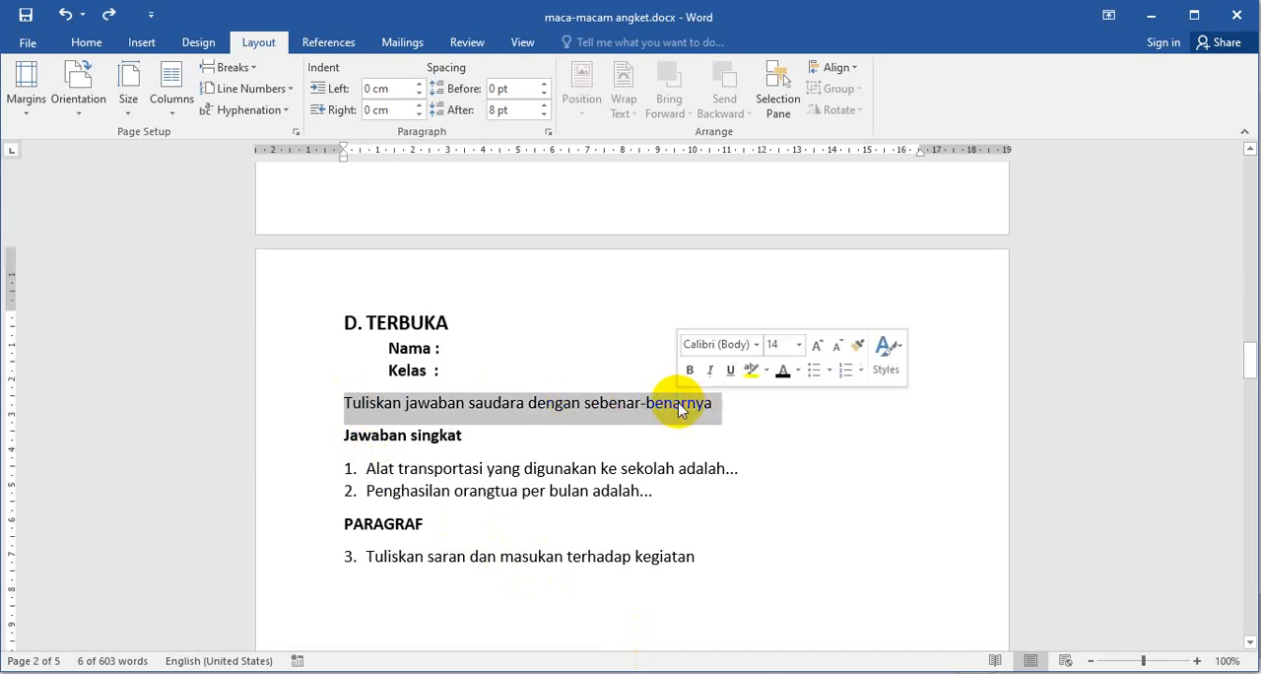
key(alt+Tab)
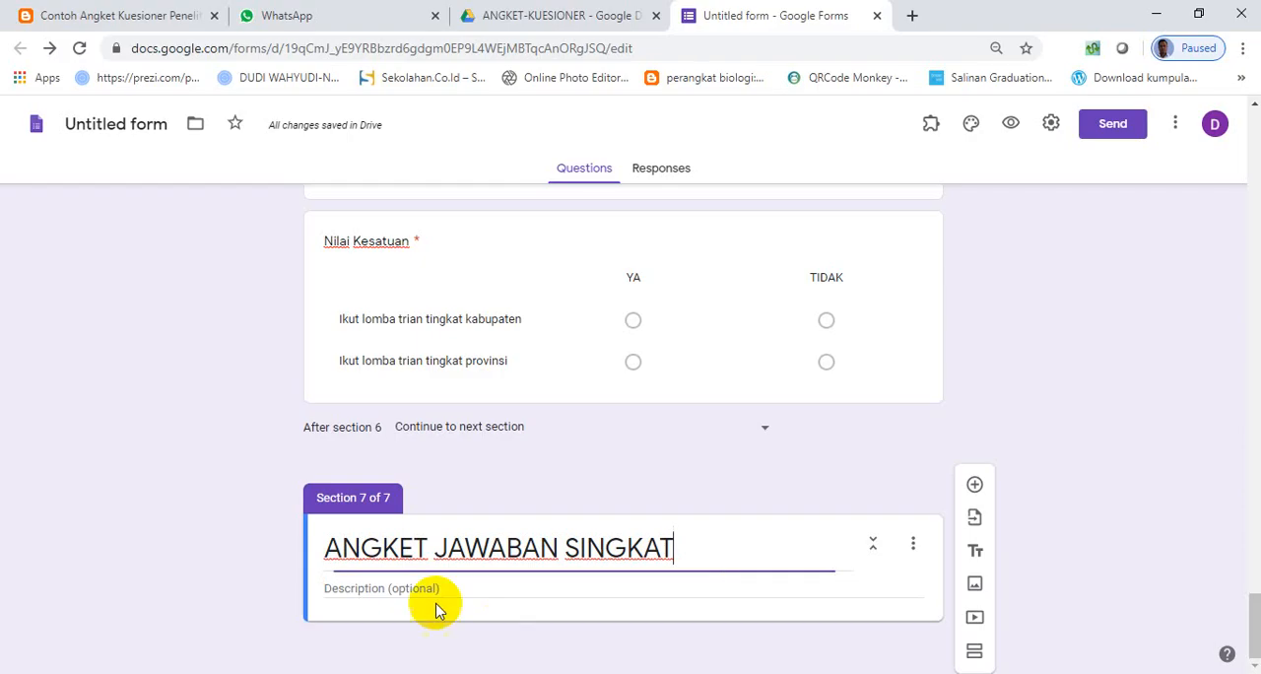
click(456, 593)
key(ctrl+v)
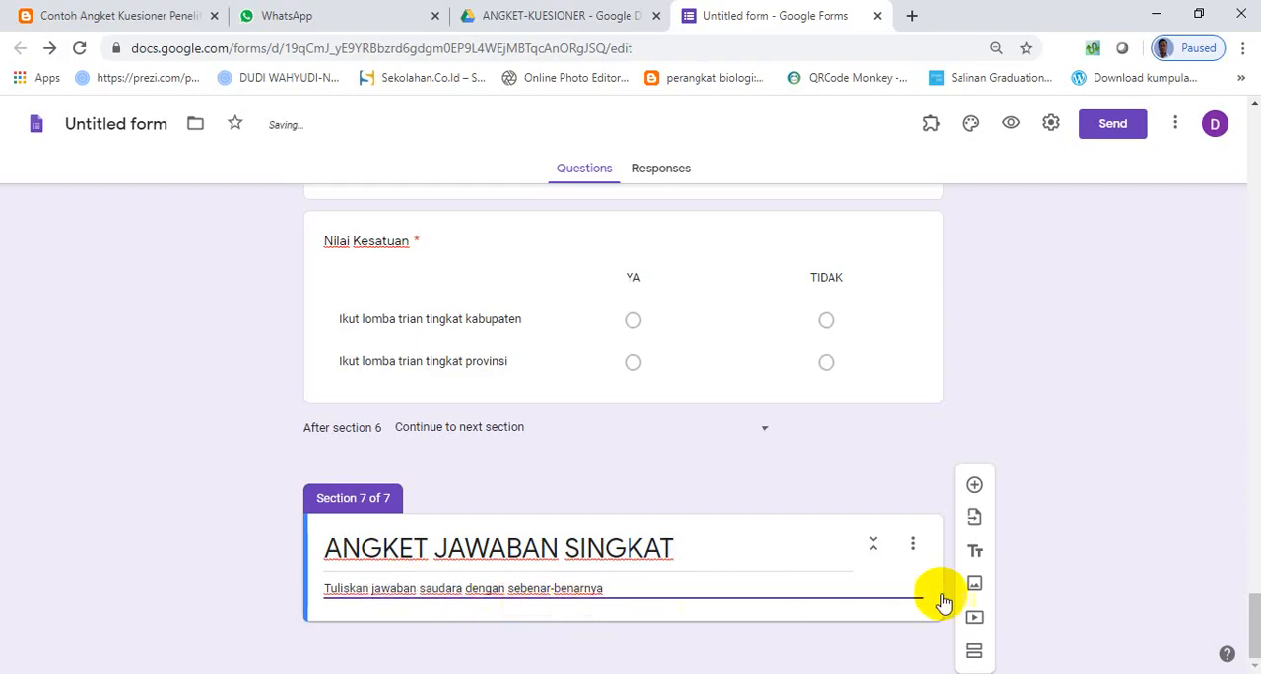
- Add a question to section 7 with the text "Alat transportasi yang digunakan ke sekolah adalah..." copied from the Word document
click(975, 486)
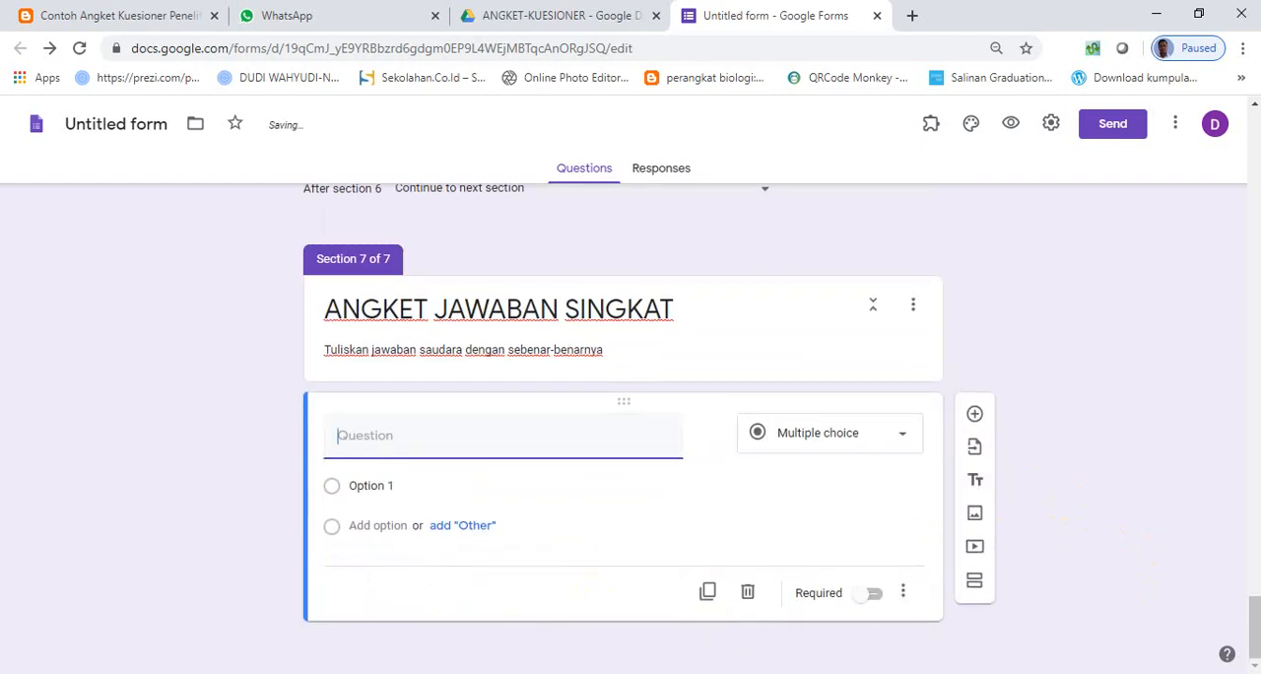
key(alt+Tab)
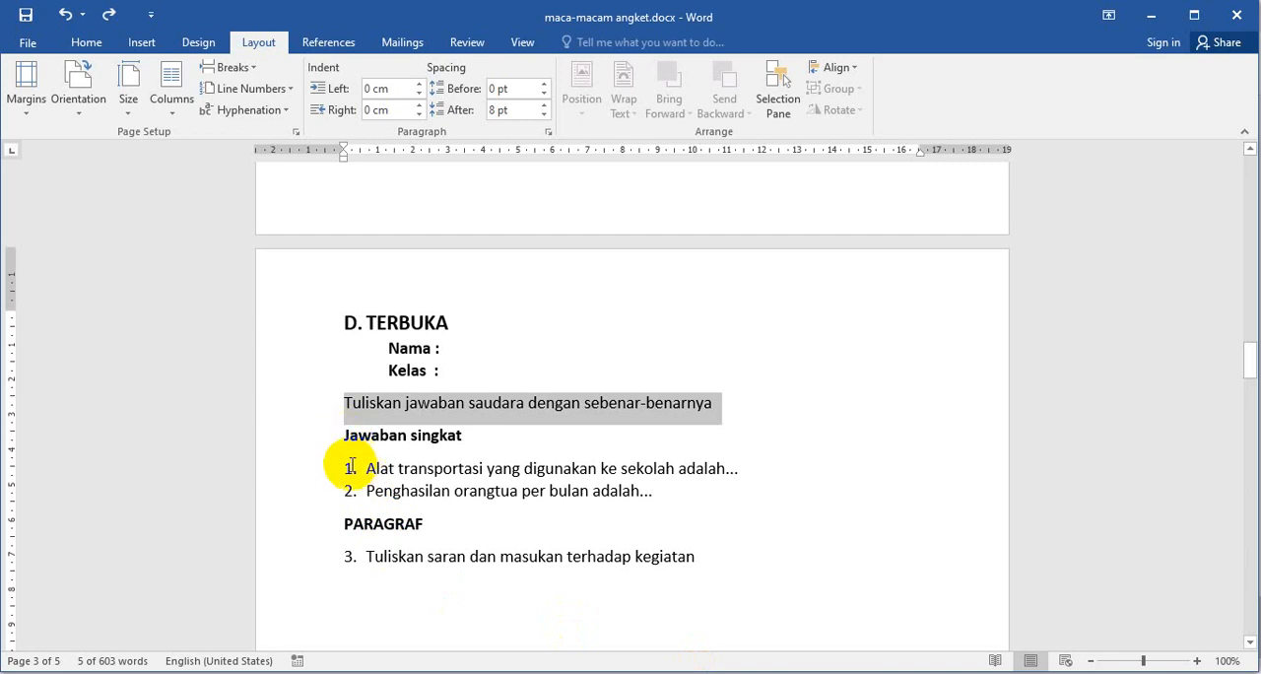
drag(363, 468, 738, 465)
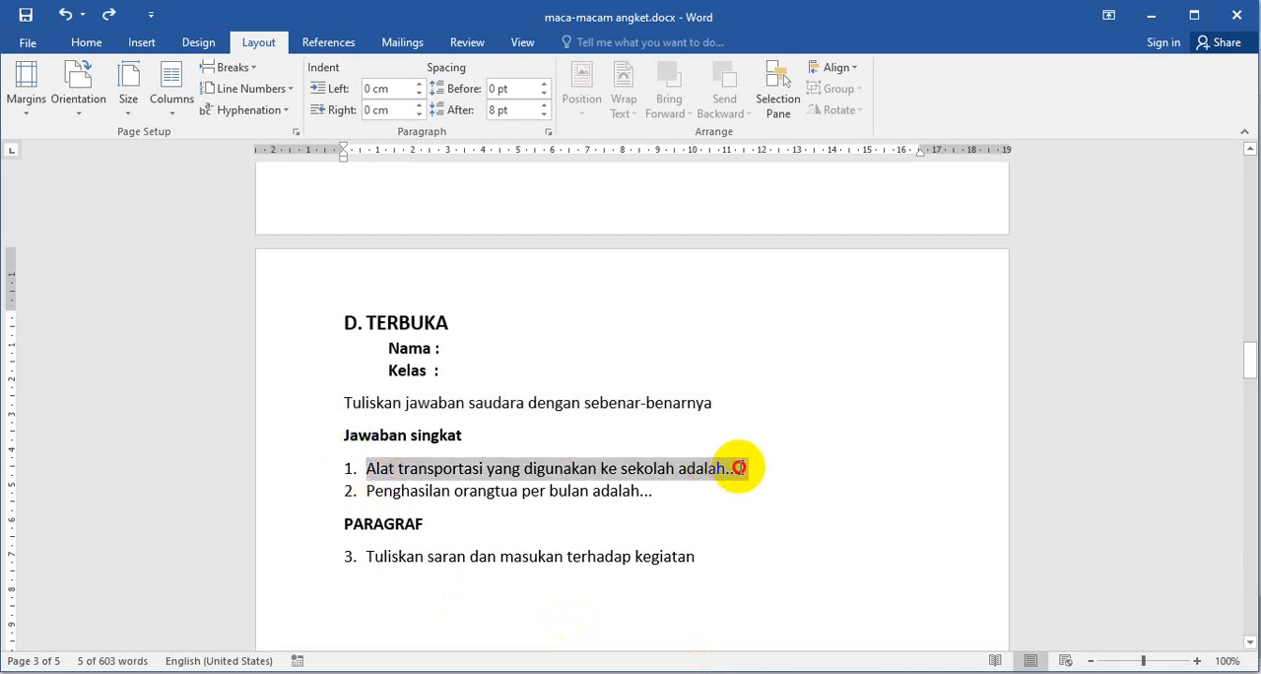
key(alt+Tab)
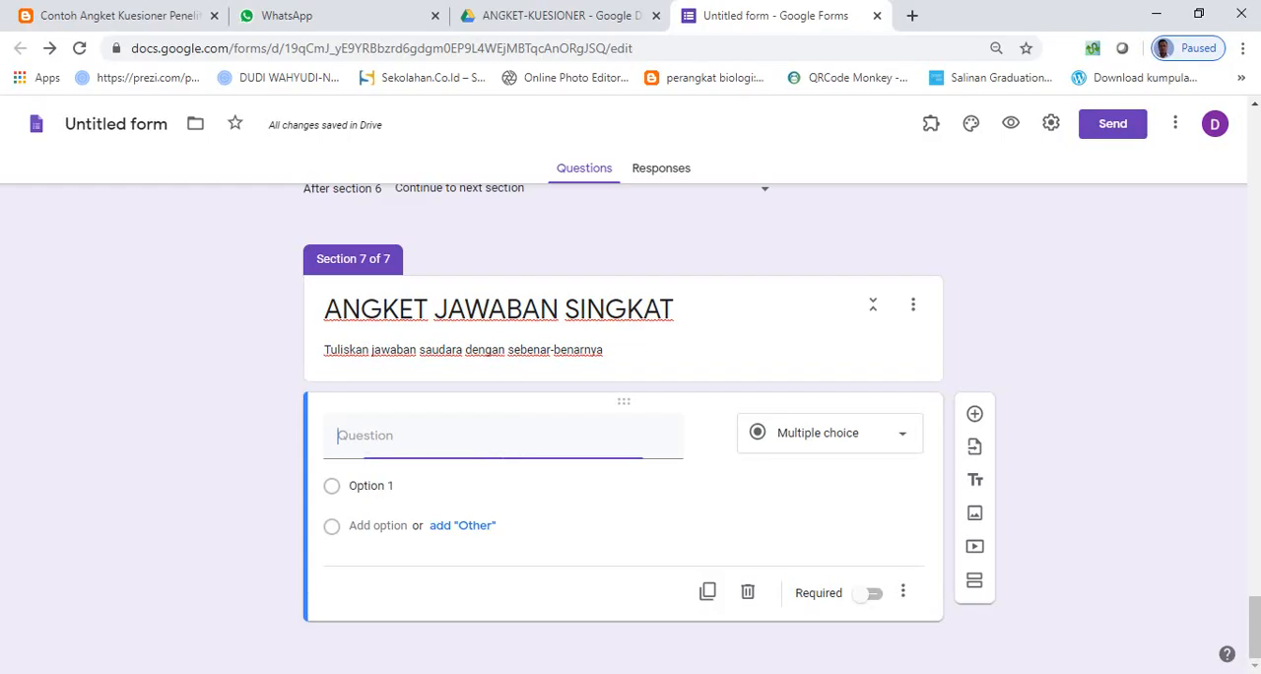
text(1.	Alat transportasi yang digunakan ke sekolah adalah...)
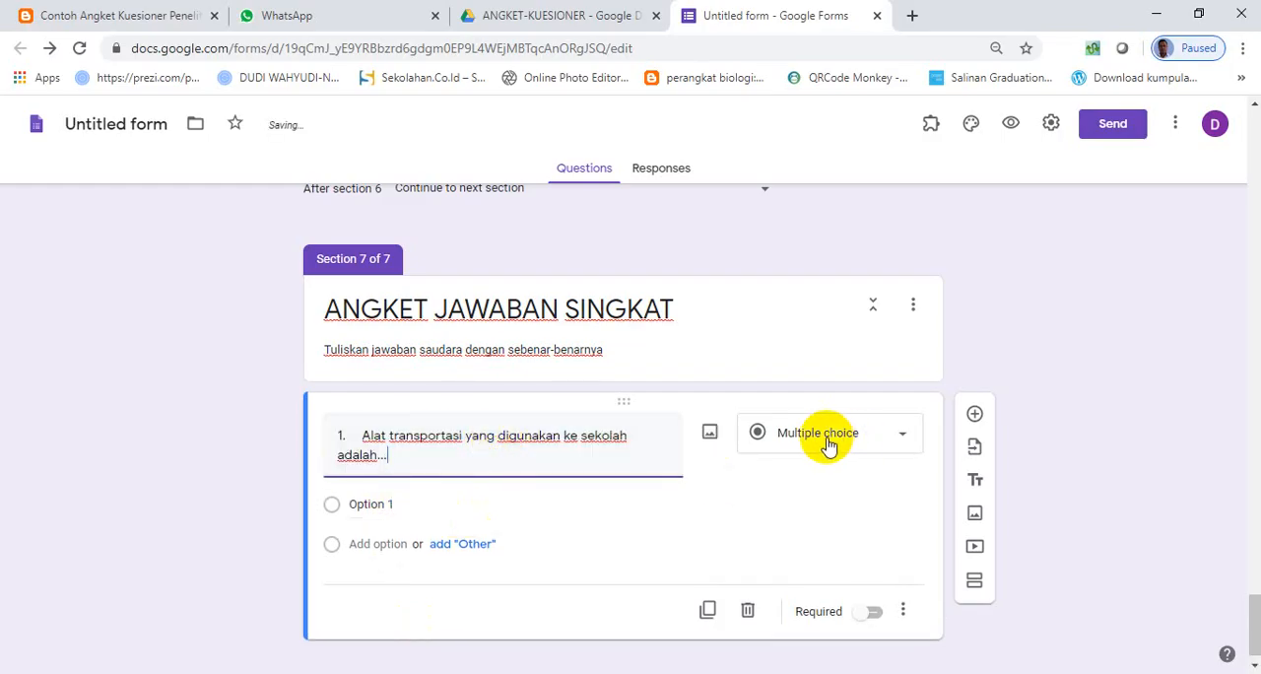
- Change the transport question's type to Short answer and make it required
click(880, 443)
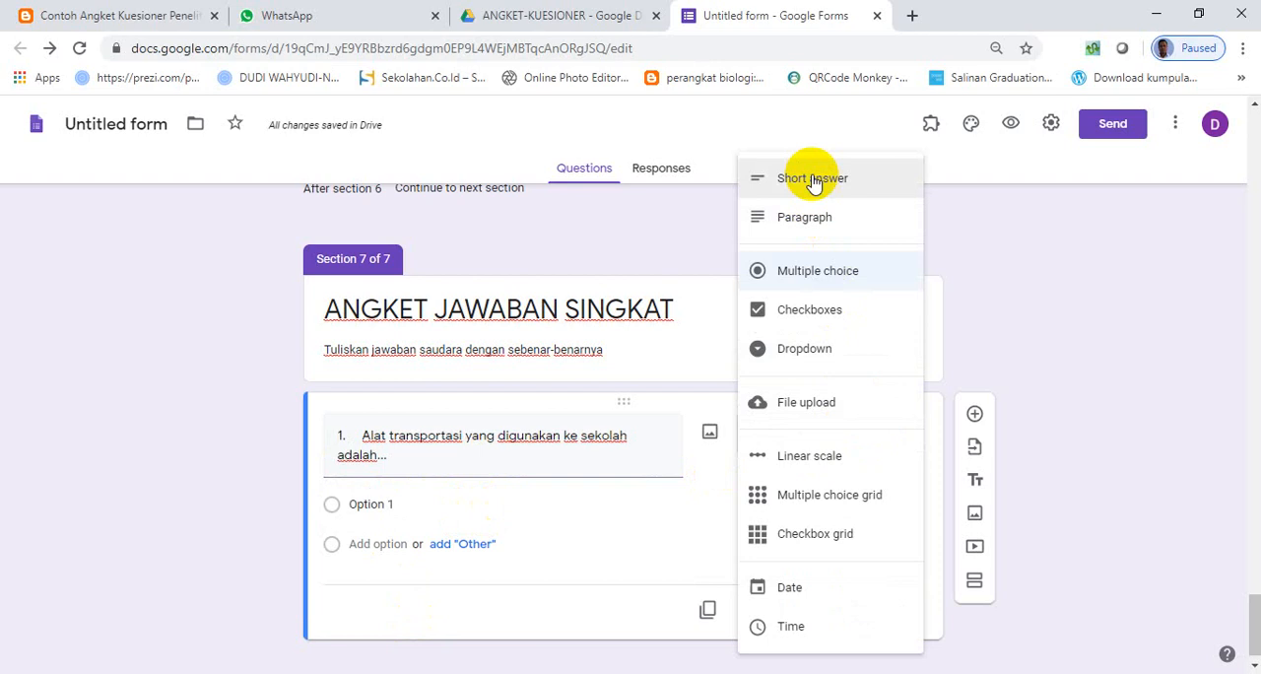
click(798, 175)
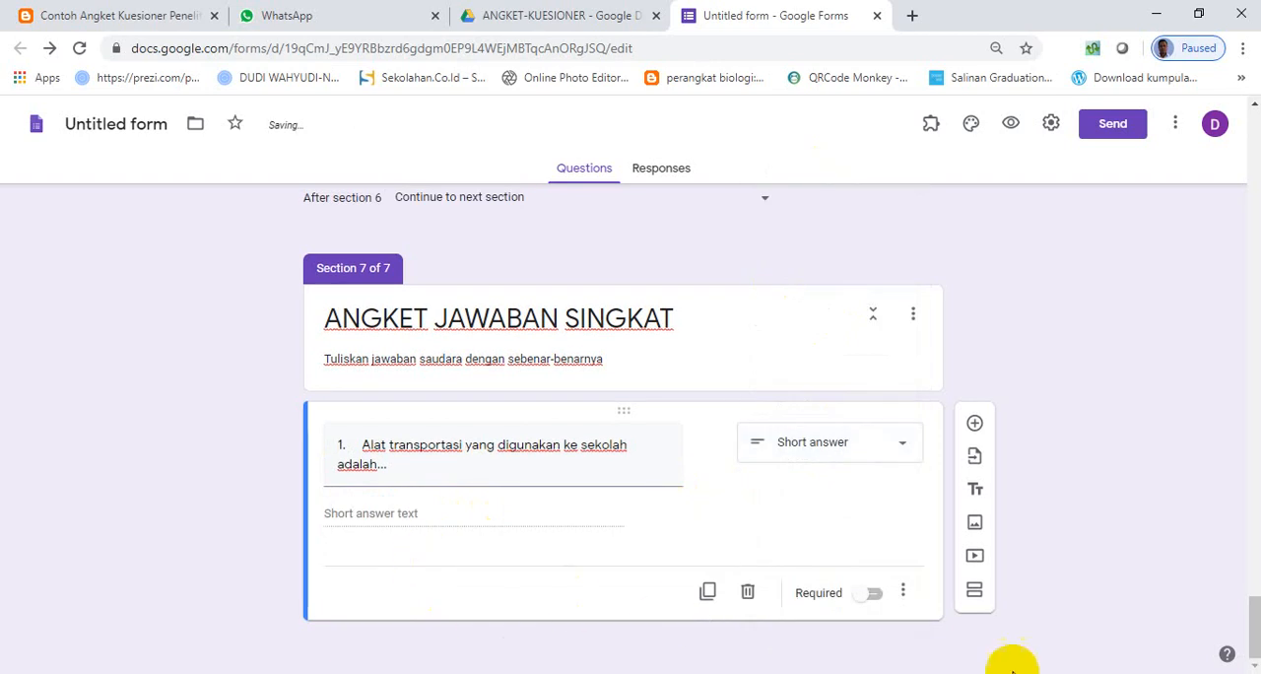
click(873, 594)
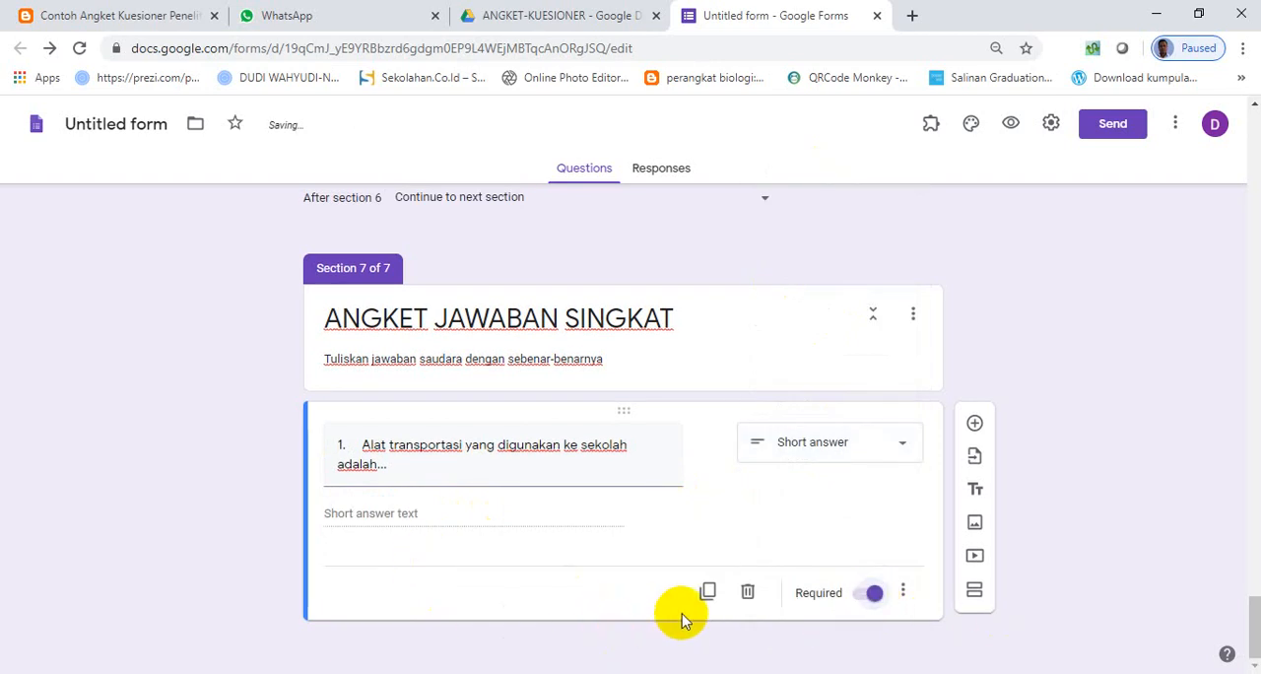
- Add a second question to section 7 with the text "Penghasilan orangtua per bulan adalah..." copied from the Word document
click(973, 424)
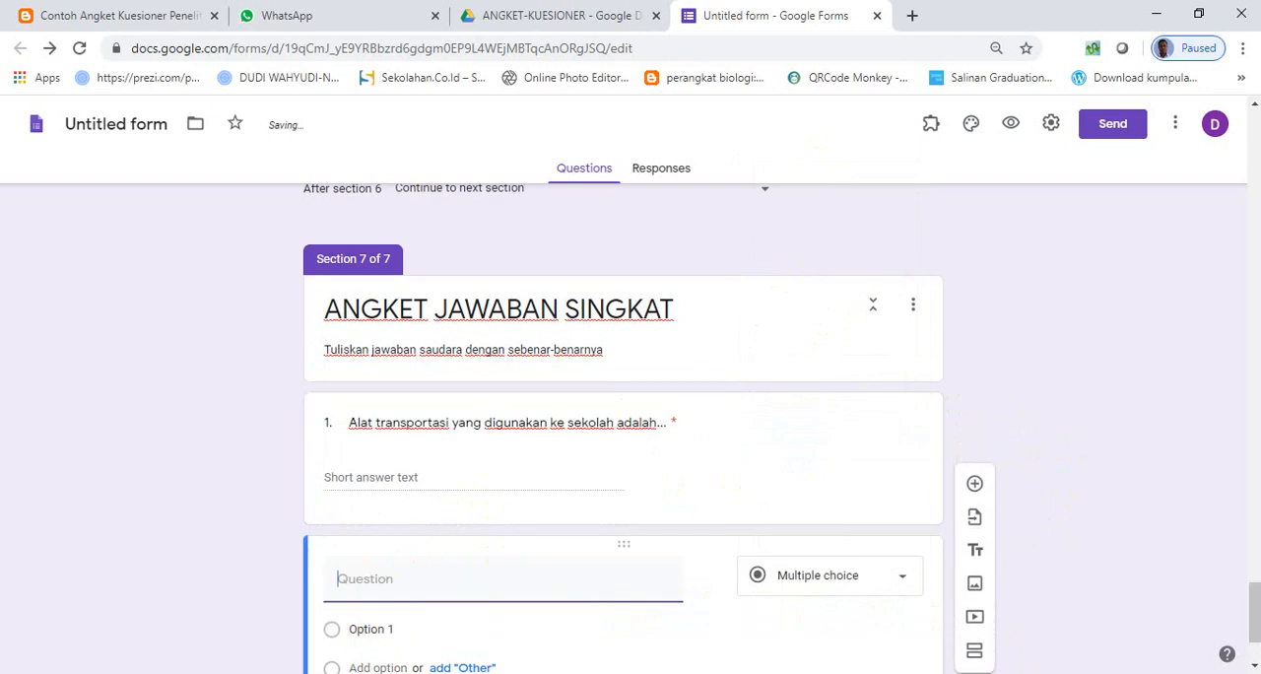
click(754, 672)
drag(368, 494, 690, 493)
click(815, 670)
click(481, 585)
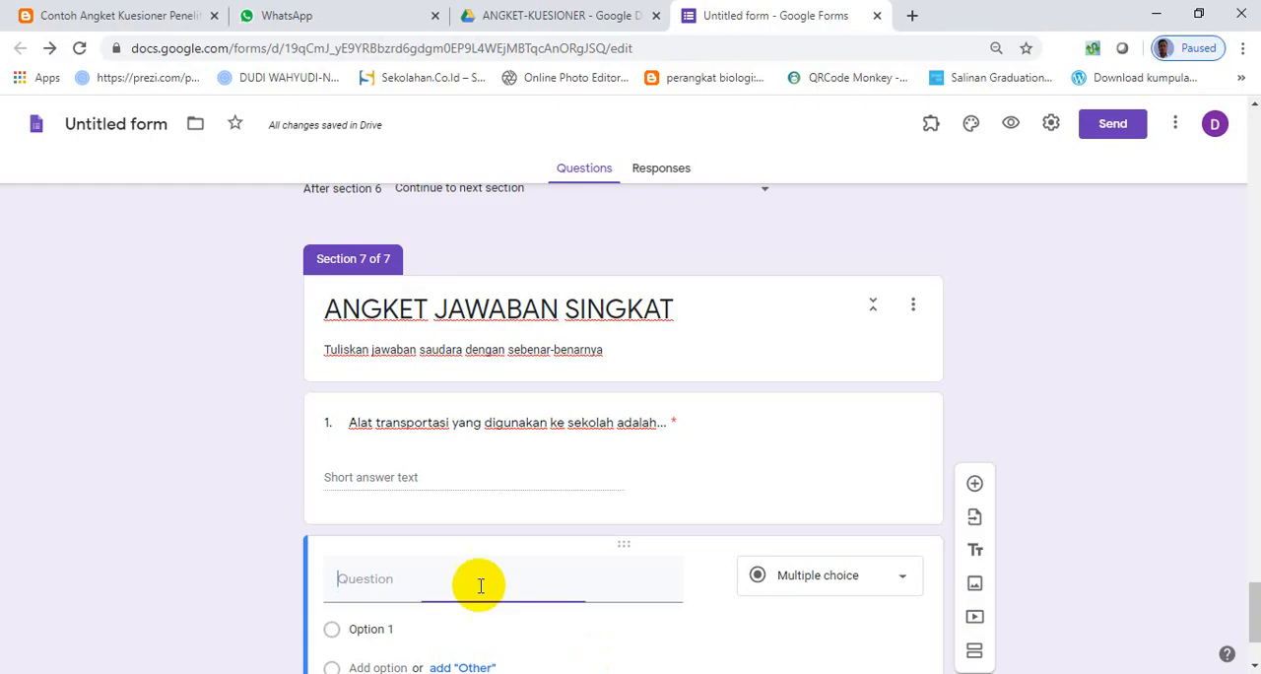
text(2. Penghasilan orangtua per bulan adalah...)
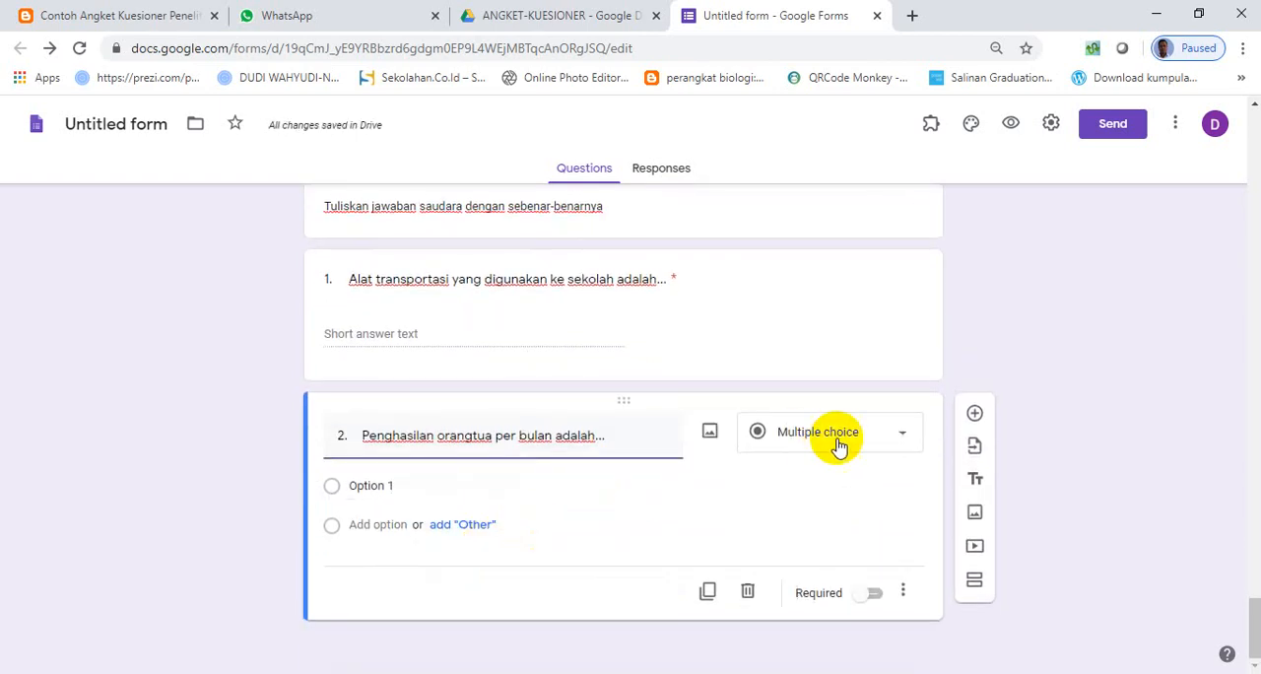
- Change the parents' income question's type to Short answer and make it required
click(841, 443)
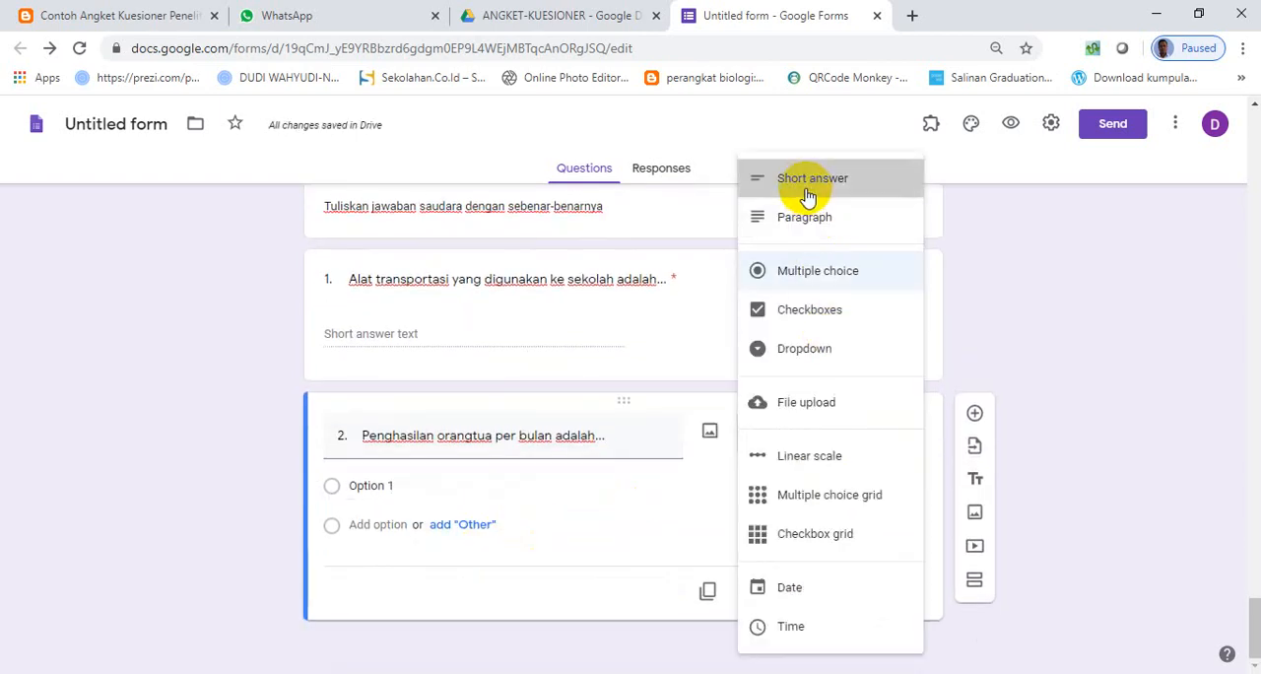
click(807, 192)
click(873, 594)
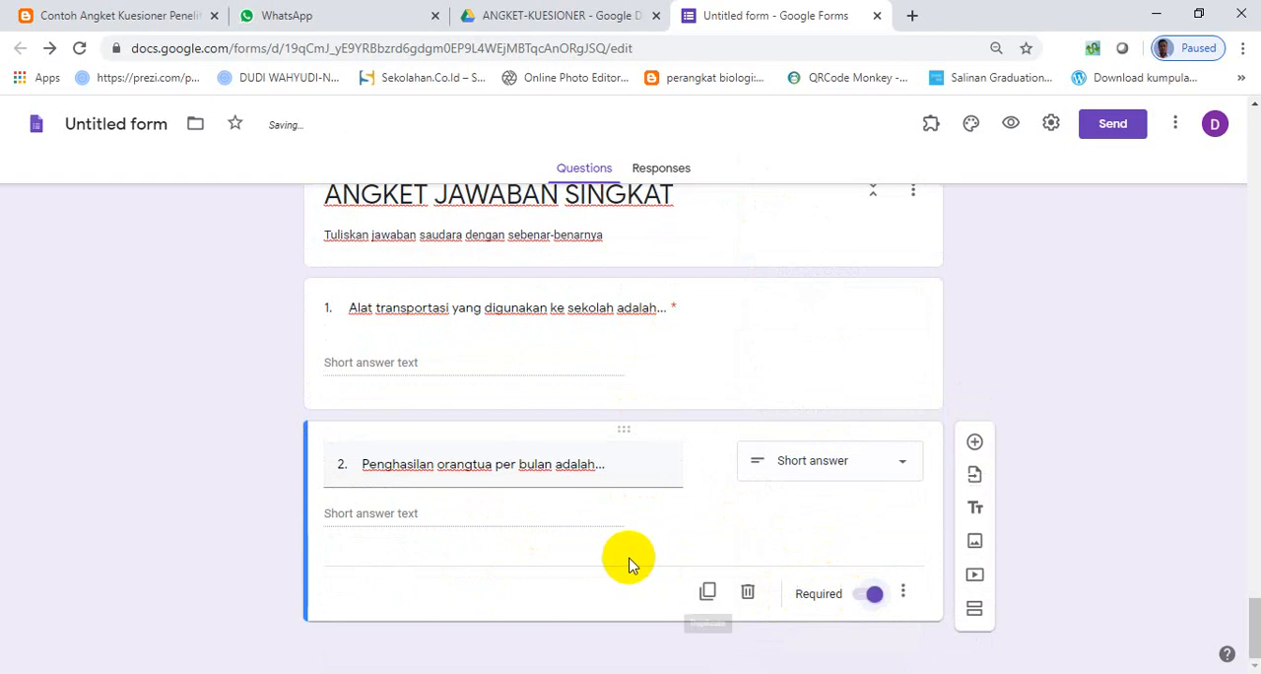
scroll(610, 537, up, 1)
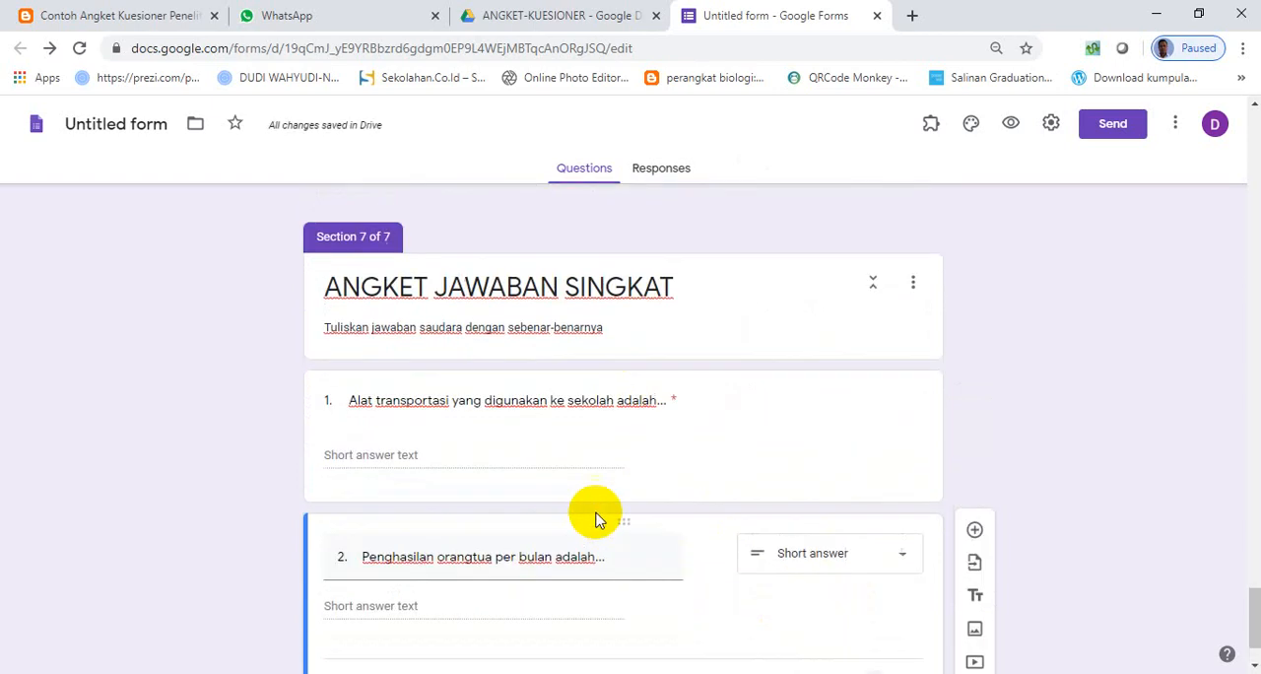
scroll(532, 384, down, 1)
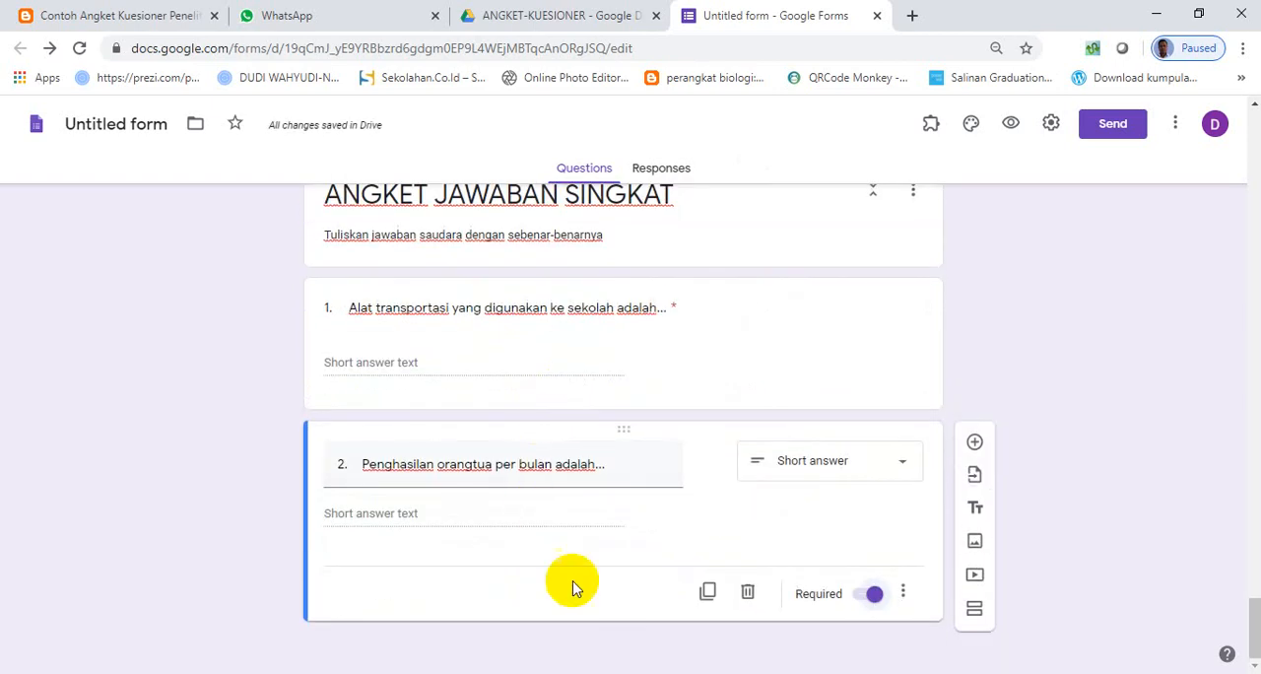
- Add section 8 and title it "ANGKET BERBENTUK JAWABAN PANJANG", reusing section 7's title as the starting text
click(975, 611)
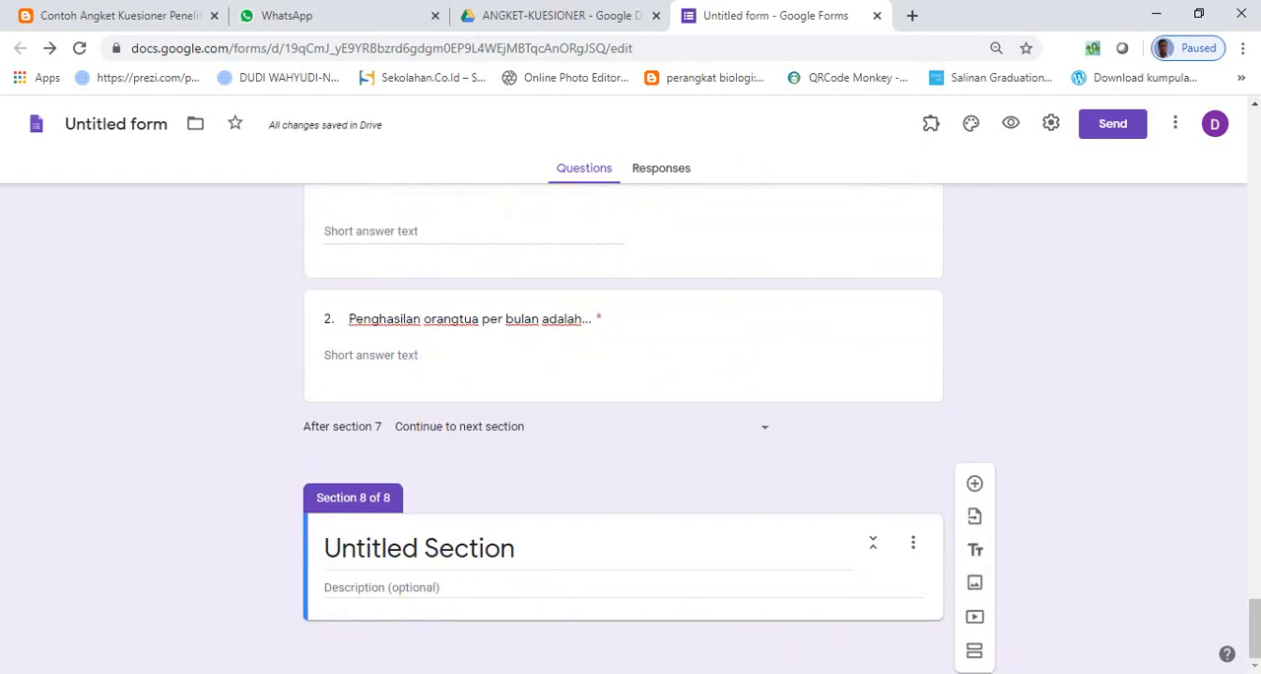
key(alt+Tab)
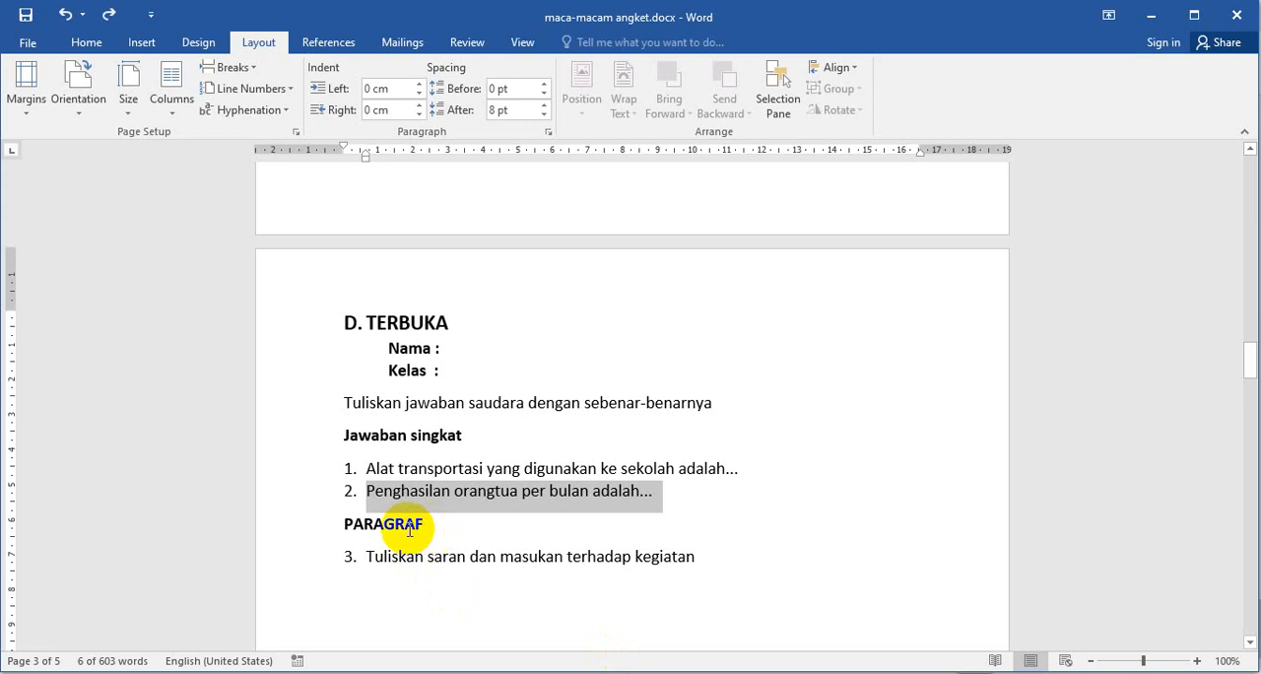
drag(342, 528, 439, 532)
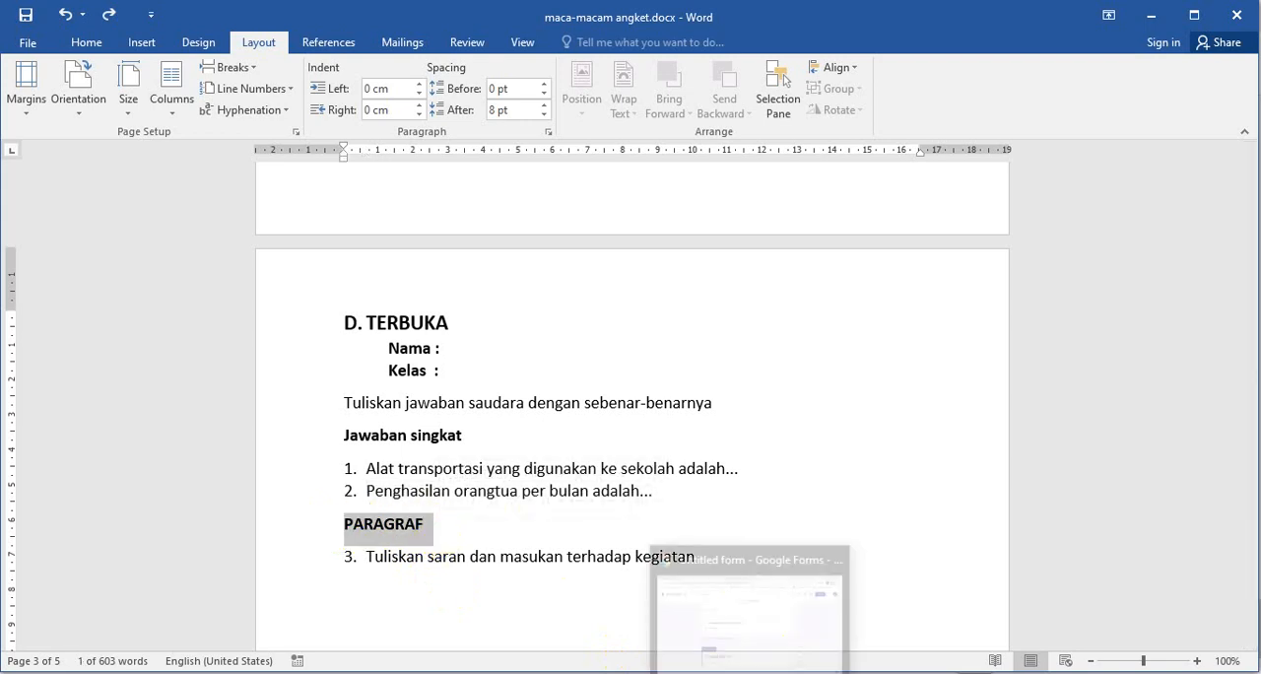
click(749, 611)
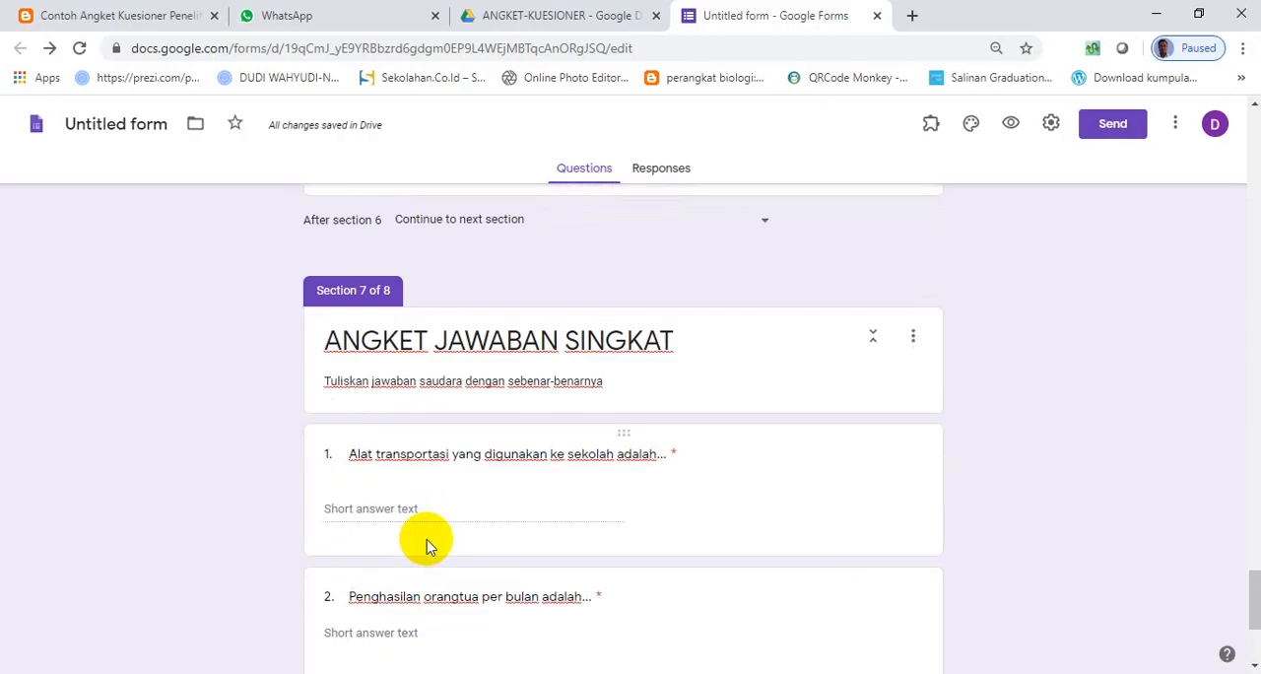
scroll(426, 547, up, 2)
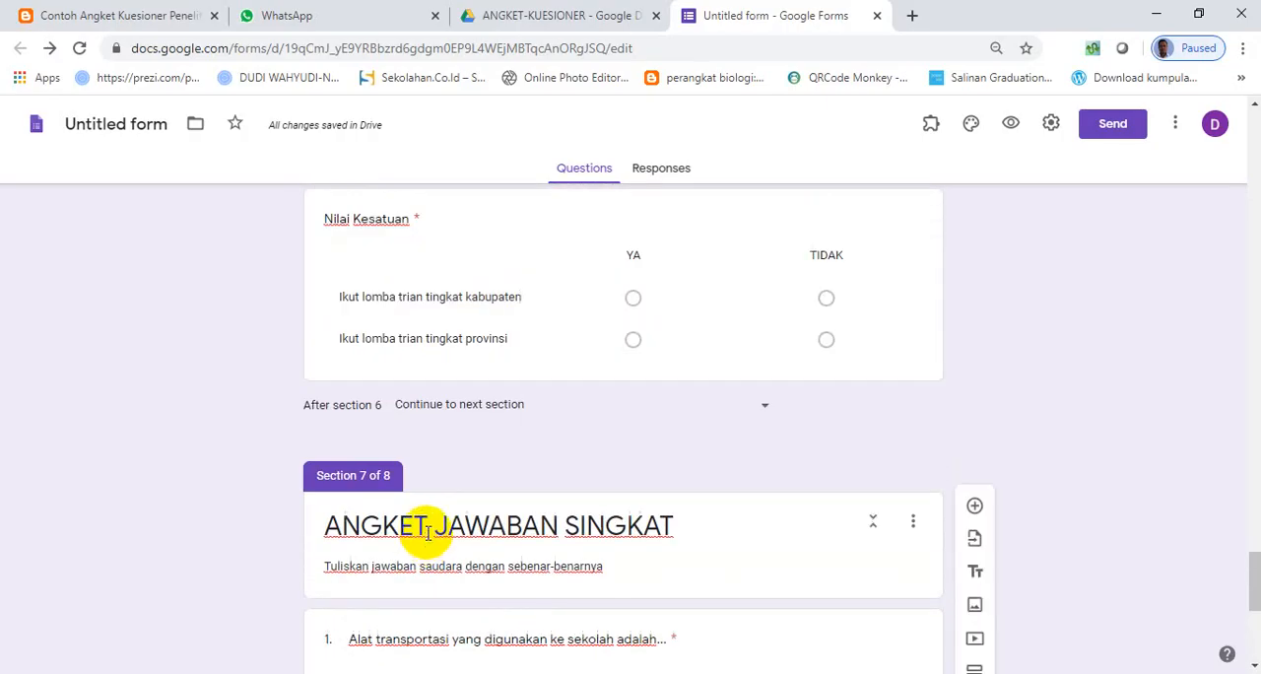
drag(697, 523, 339, 522)
key(ctrl+c)
scroll(450, 523, down, 5)
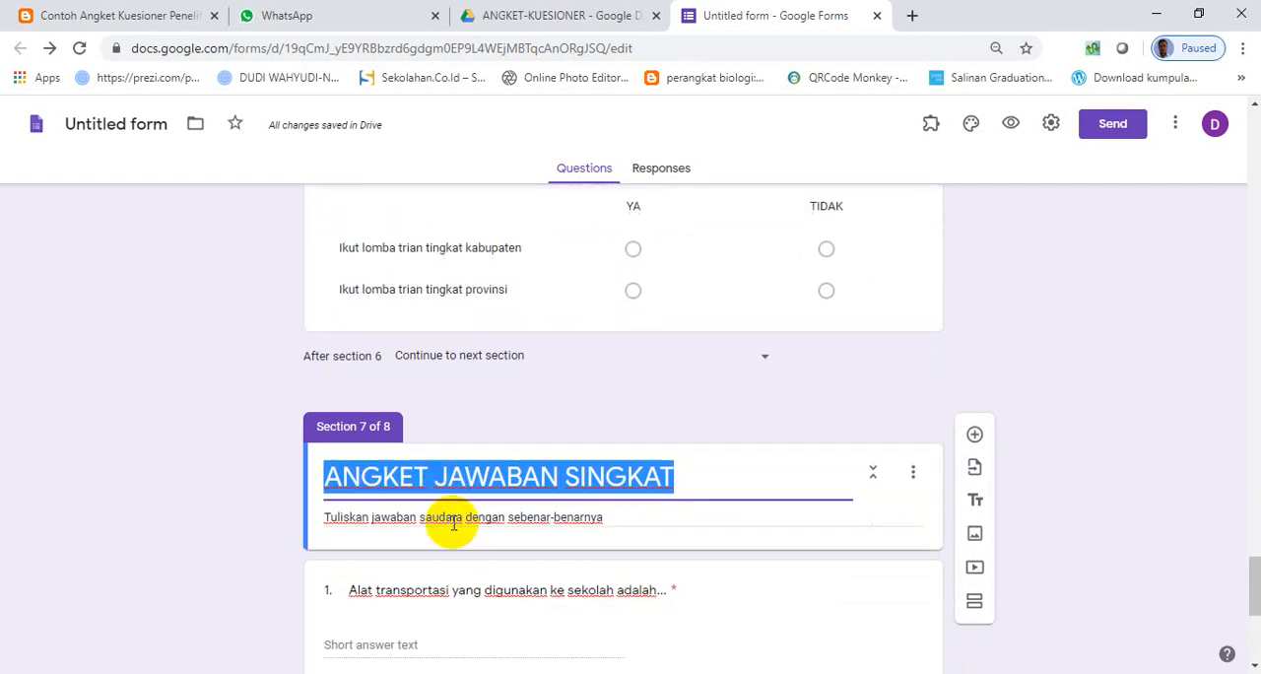
triple_click(427, 550)
key(ctrl+v)
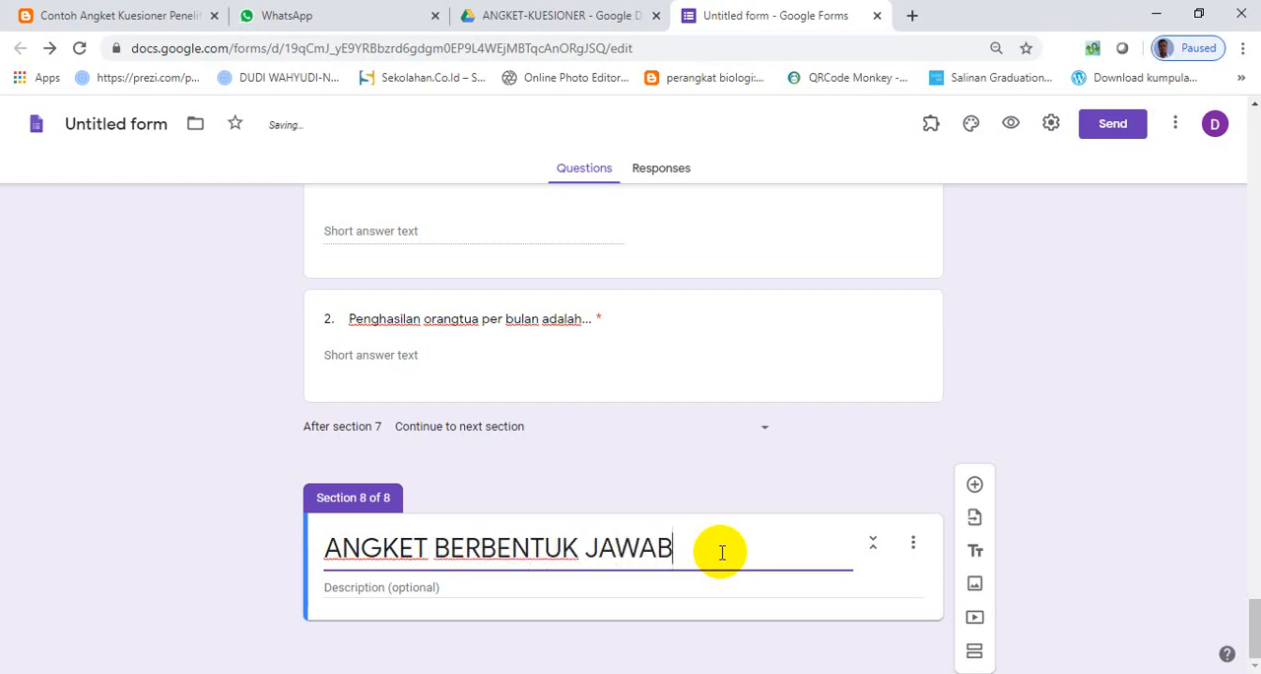
text(AN PANJANG)
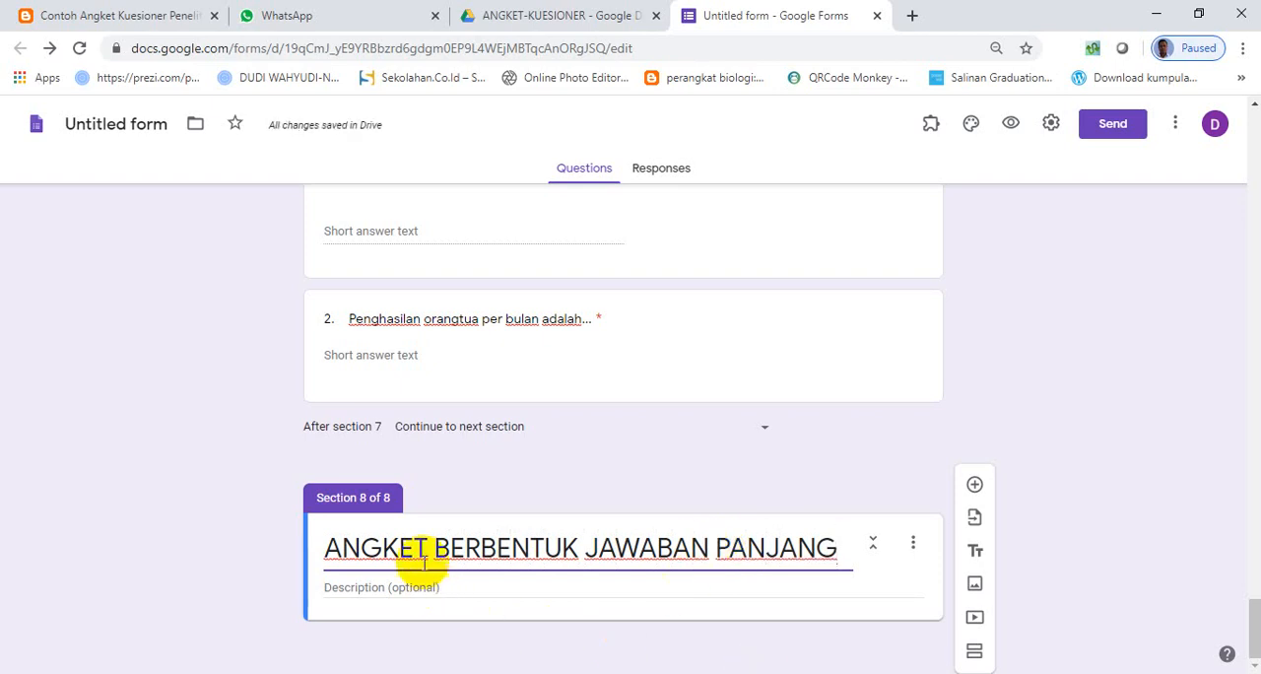
- Enter "tylisakan jawaban minimal 500 karakter" as section 8's description
scroll(422, 552, up, 3)
scroll(426, 596, down, 3)
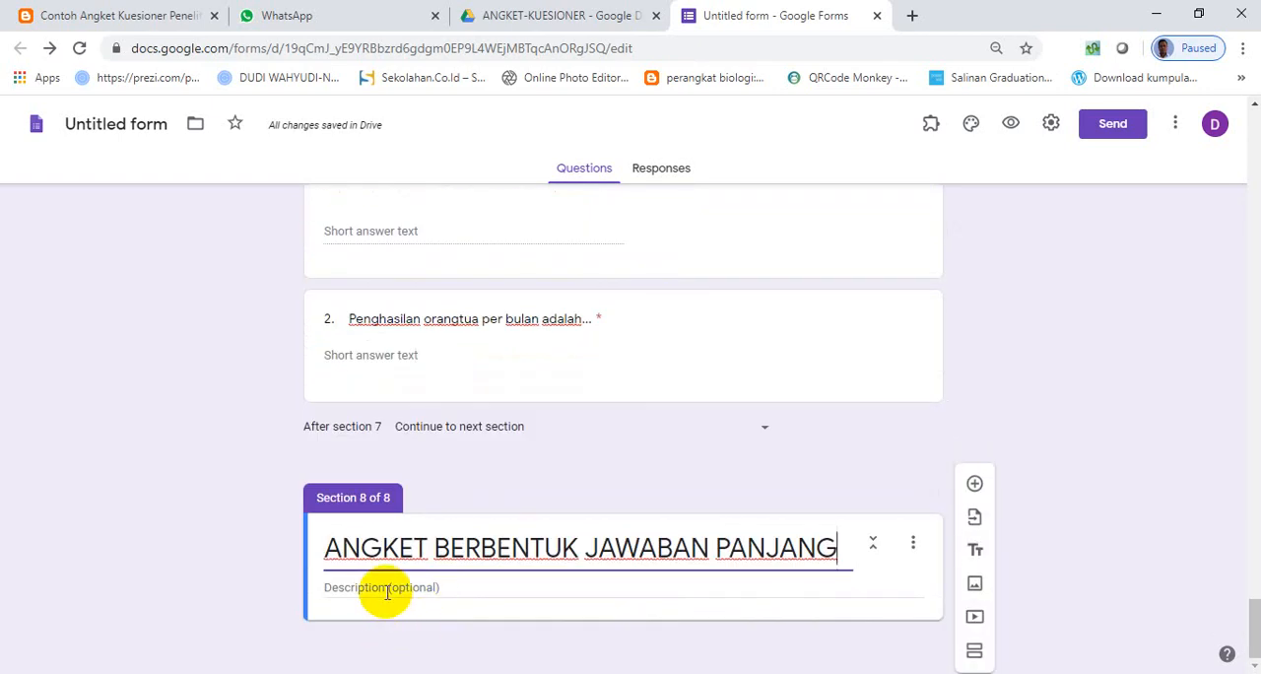
click(389, 591)
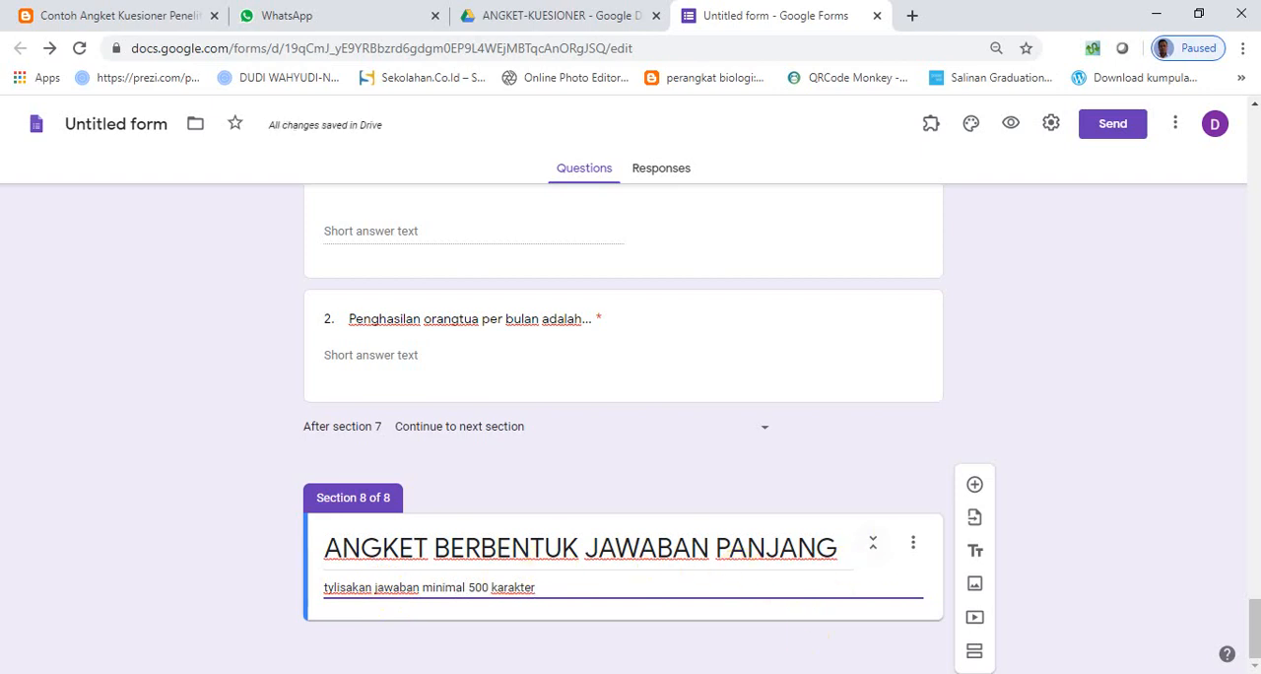
- Add a question to section 8 with the text "Tuliskan saran dan masukan terhadap kegiatan" copied from the Word document
click(774, 673)
drag(365, 557, 719, 601)
key(alt+Tab)
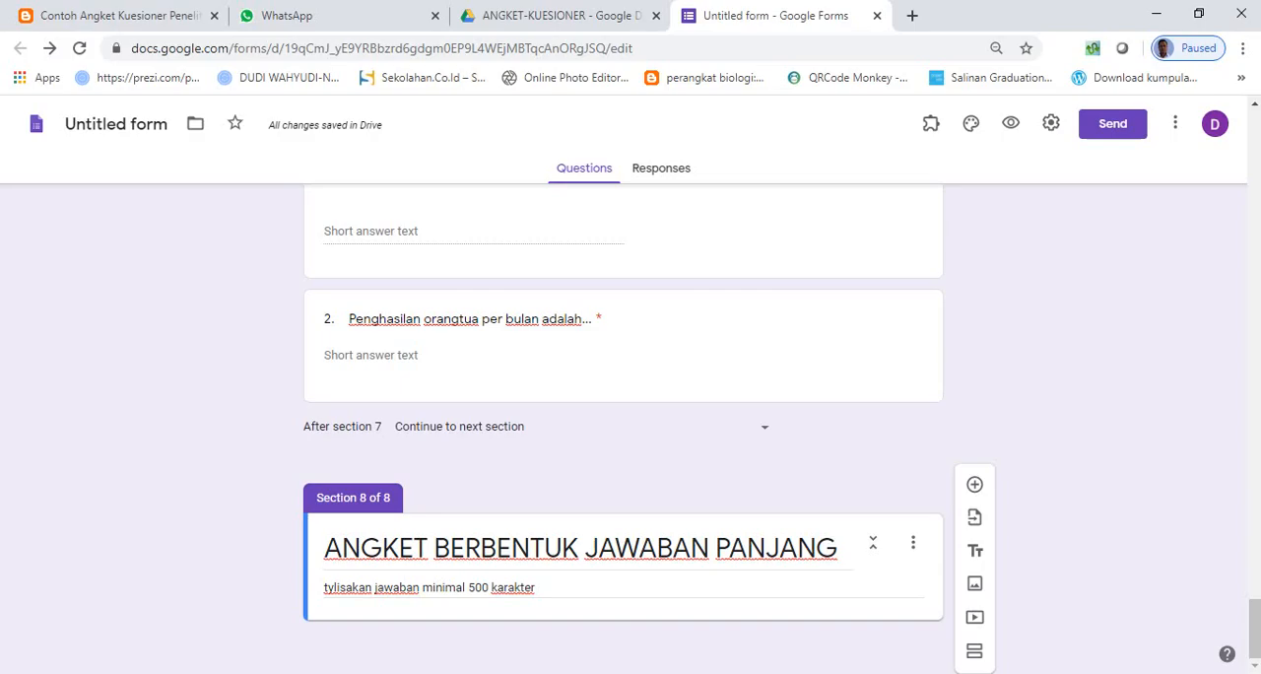
click(974, 483)
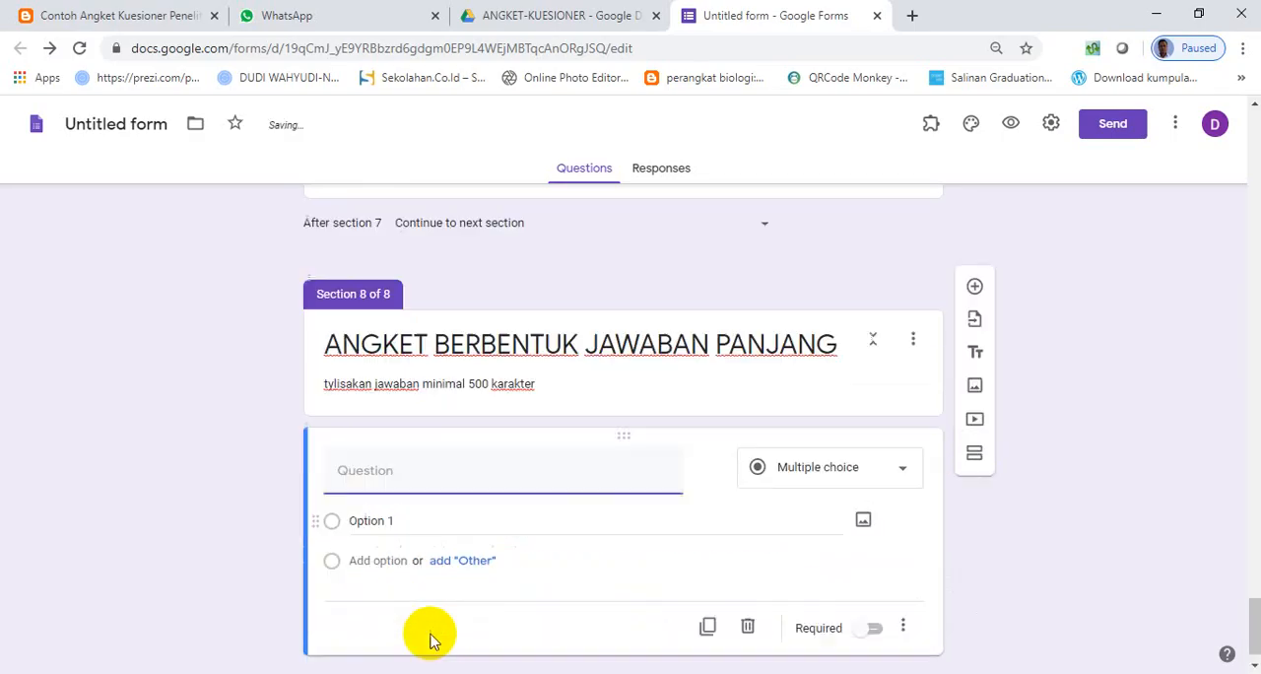
text(3.	Tuliskan saran dan masukan terhadap kegiatan)
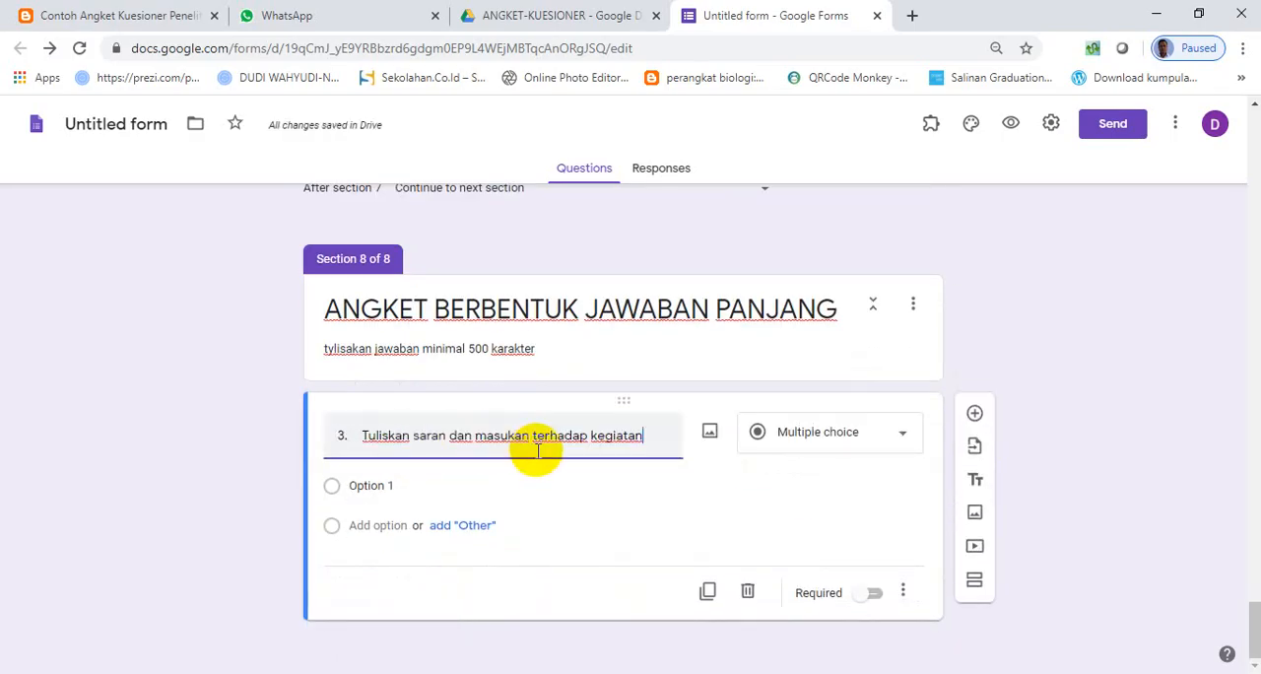
- Remove the list number from the suggestions question and set its type to Paragraph
click(365, 462)
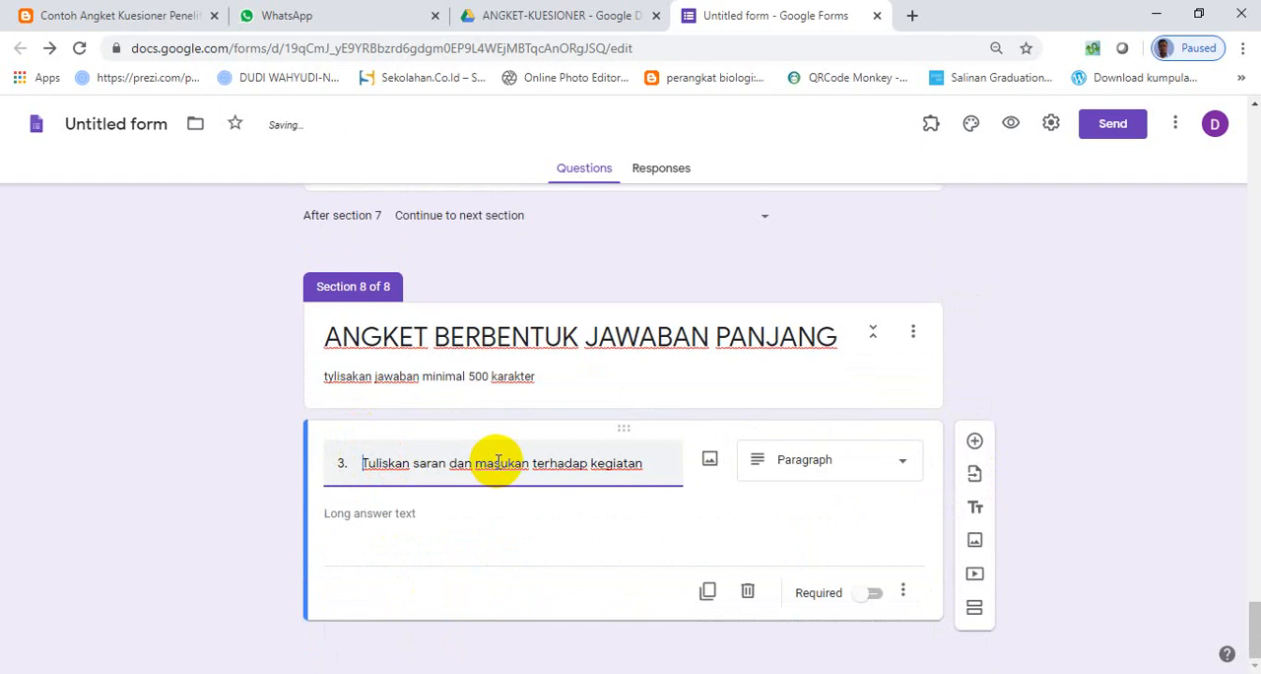
key(BackSpace)
key(BackSpace)
key(BackSpace)
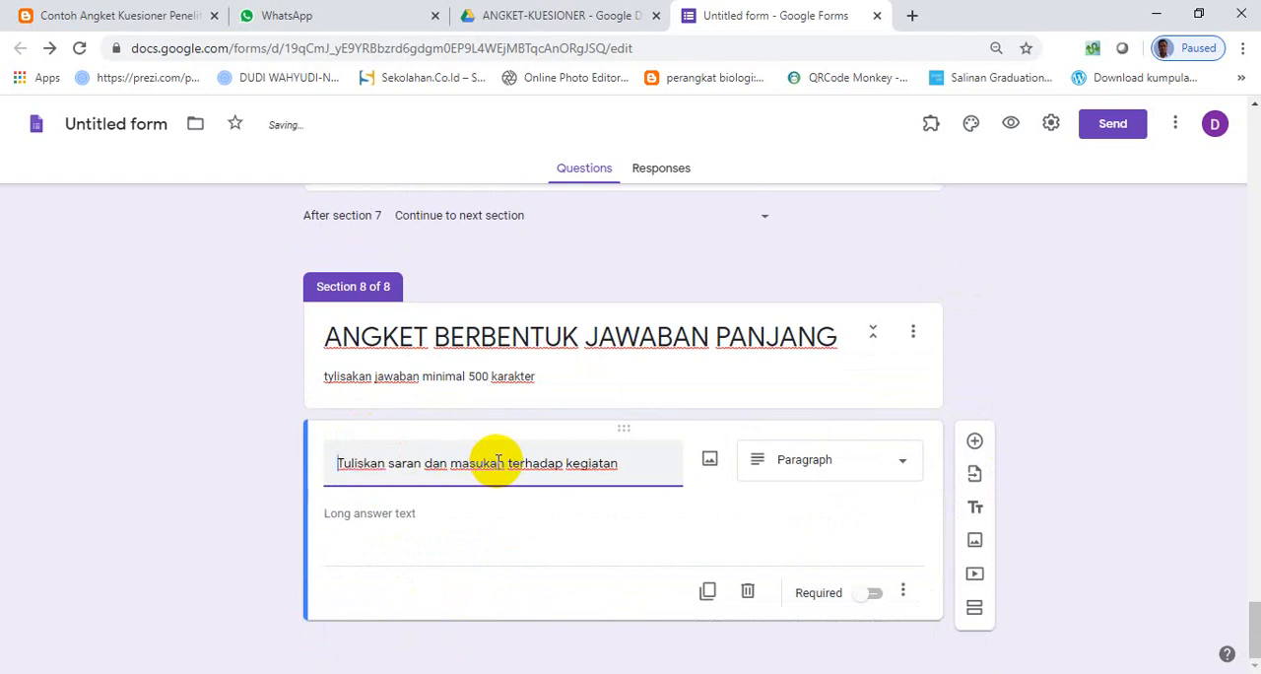
click(847, 469)
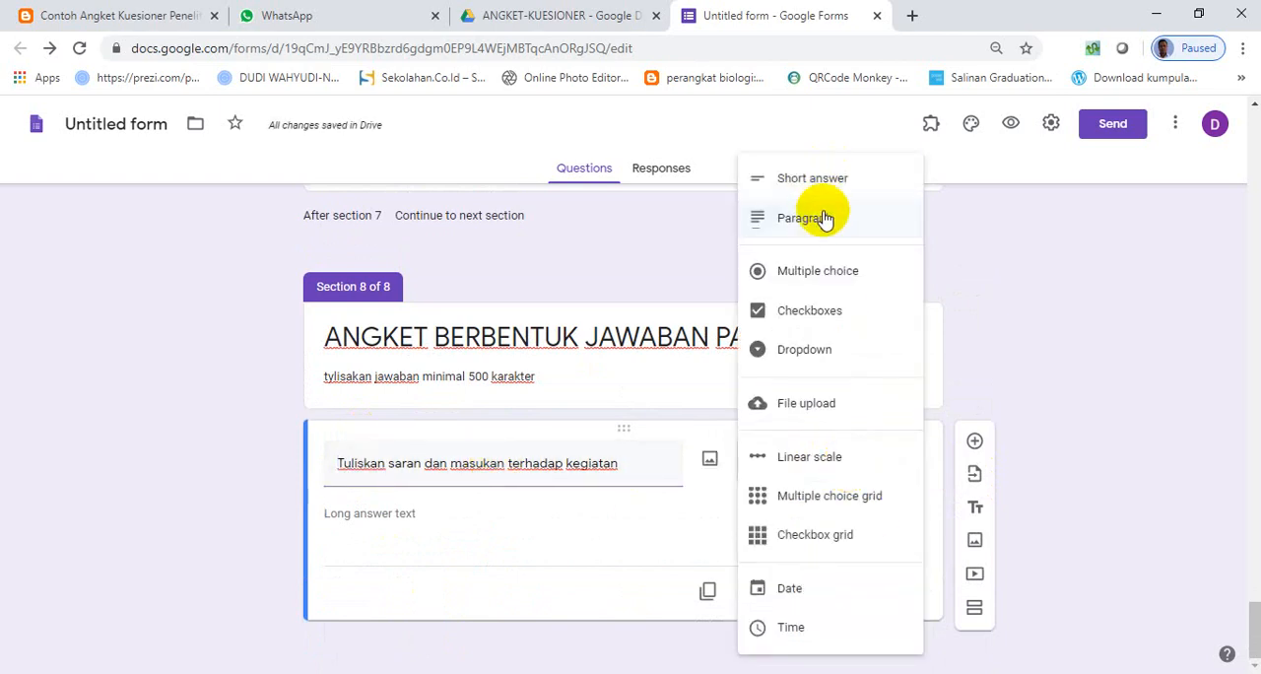
click(818, 220)
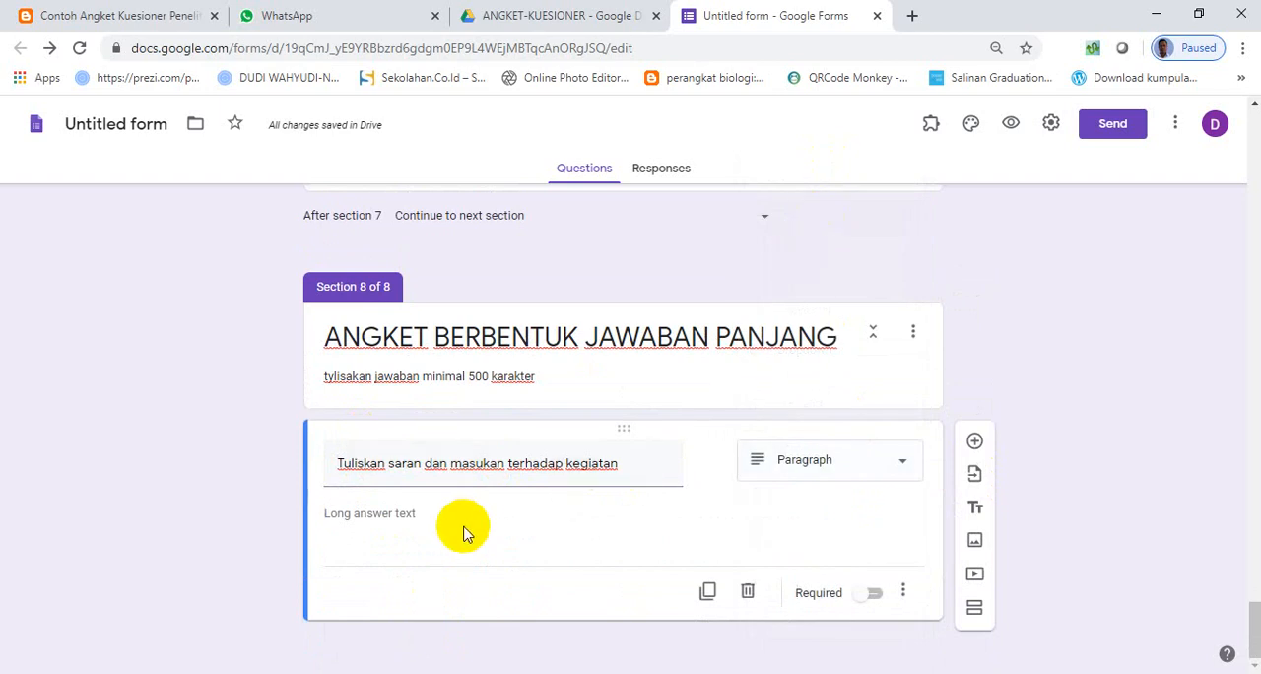
- Make the paragraph question about suggestions in section 8 required
scroll(473, 523, up, 4)
scroll(482, 515, down, 4)
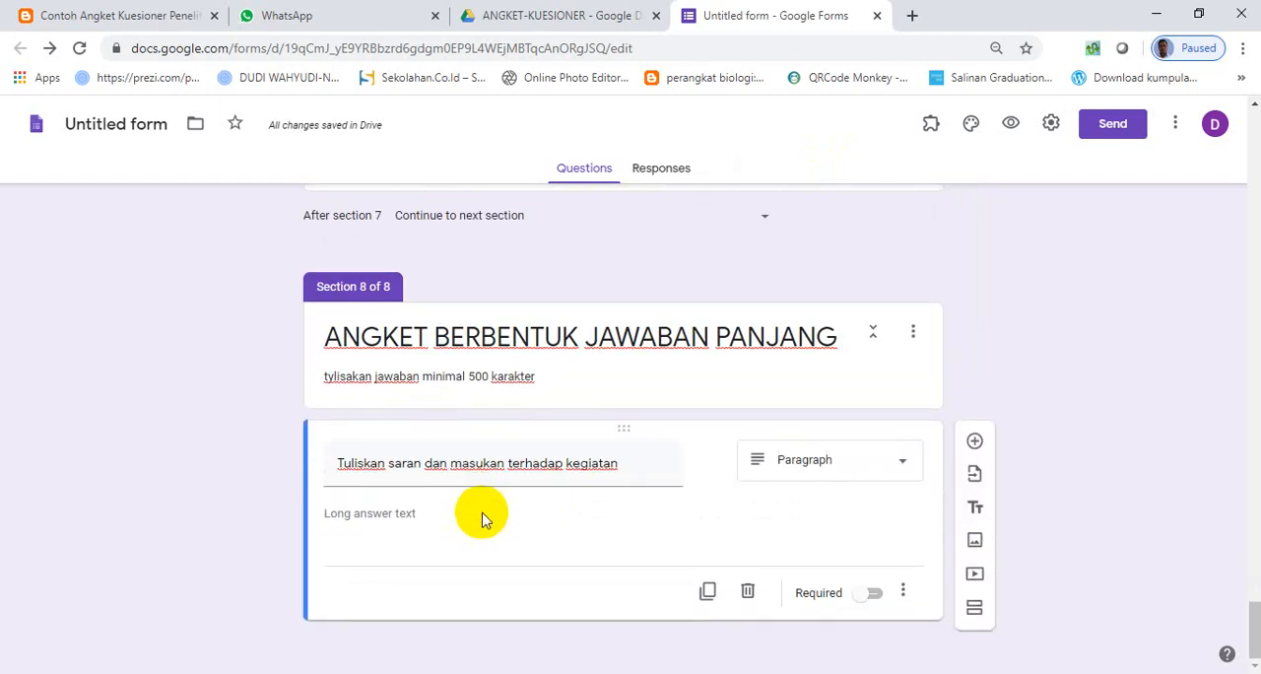
click(875, 594)
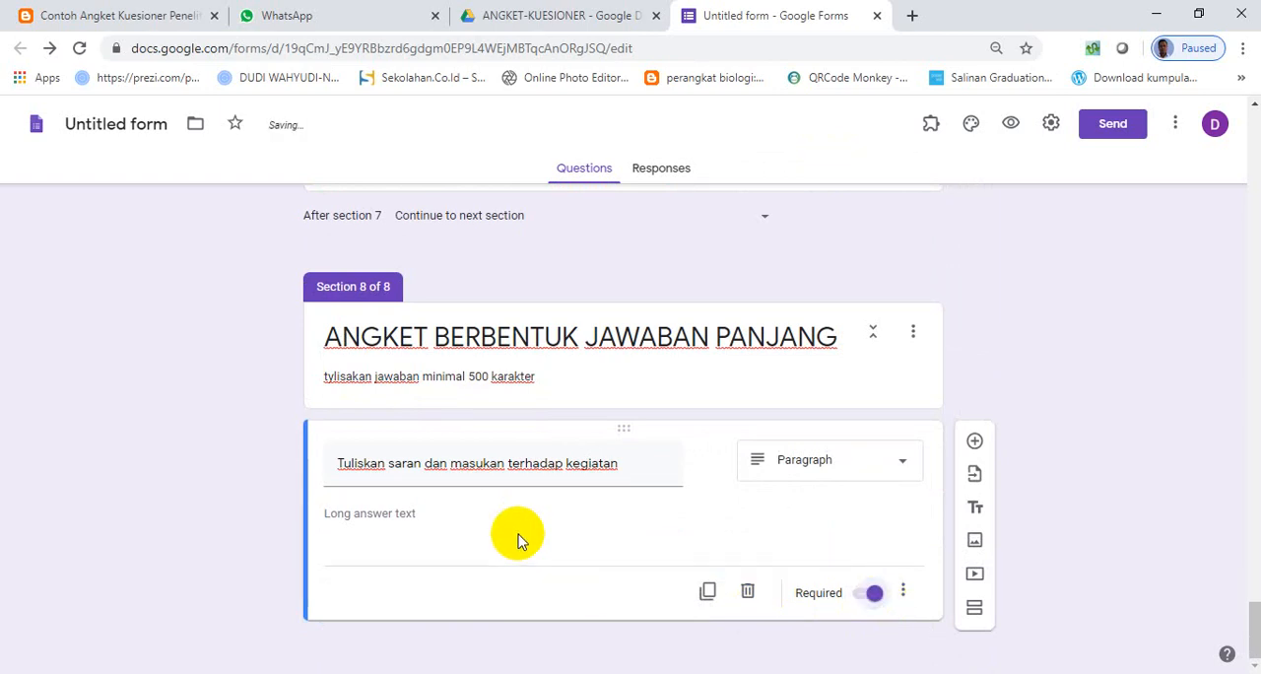
- Open the theme's header image gallery and look through the Illustrations category
scroll(517, 529, up, 6)
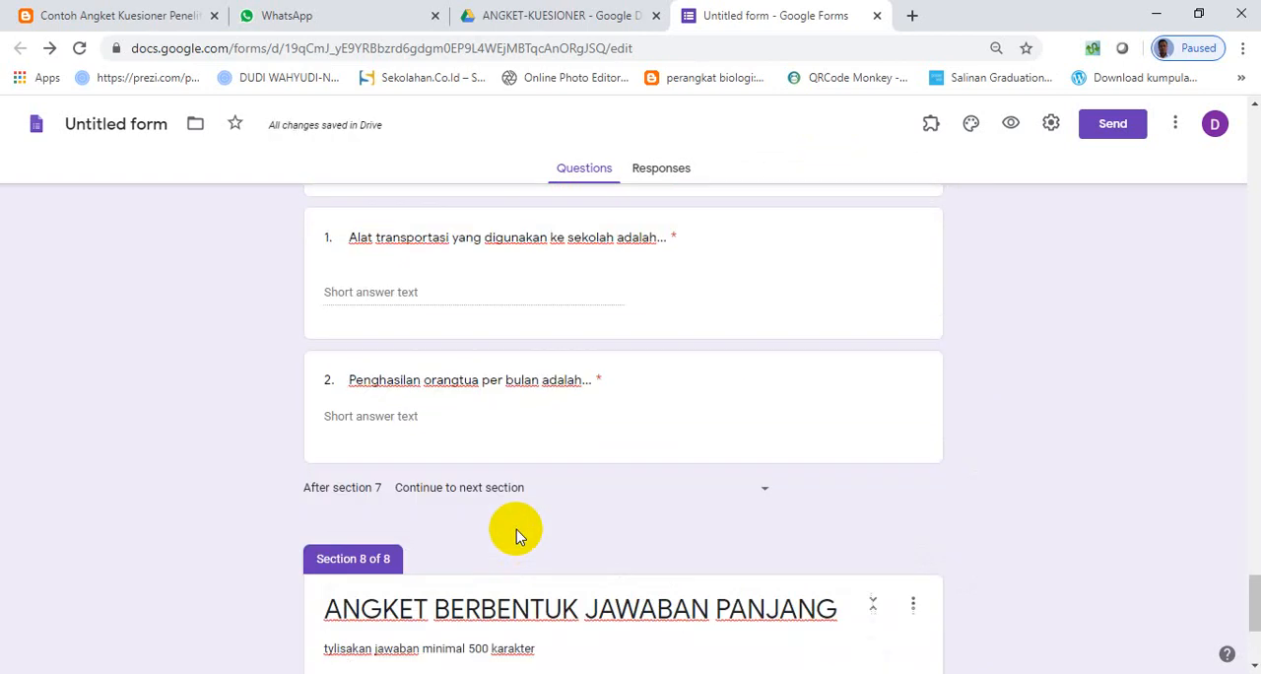
scroll(517, 532, up, 10)
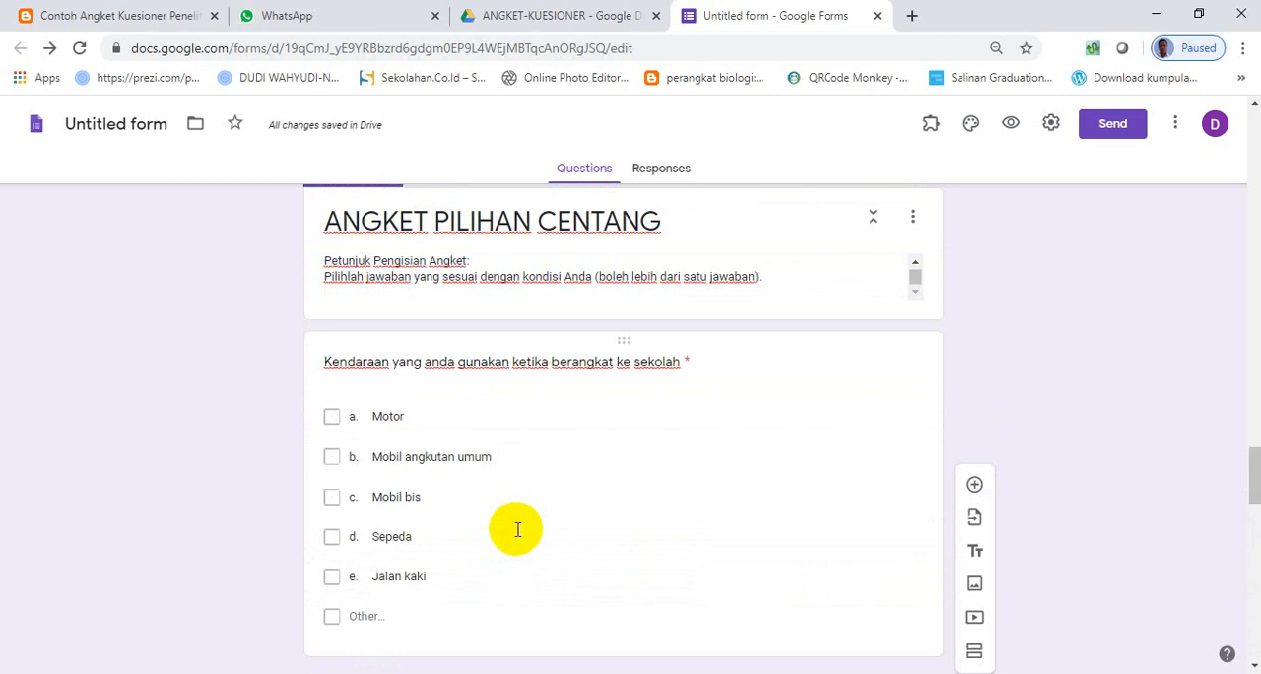
scroll(517, 529, up, 10)
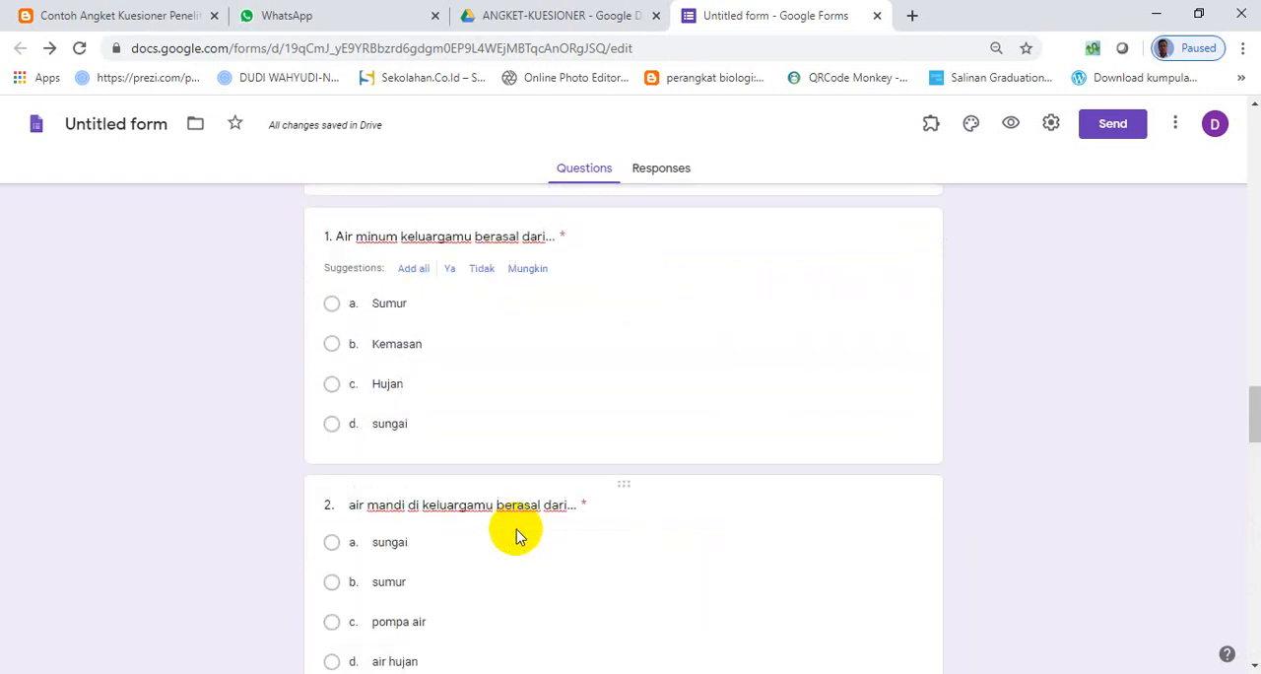
scroll(853, 350, up, 15)
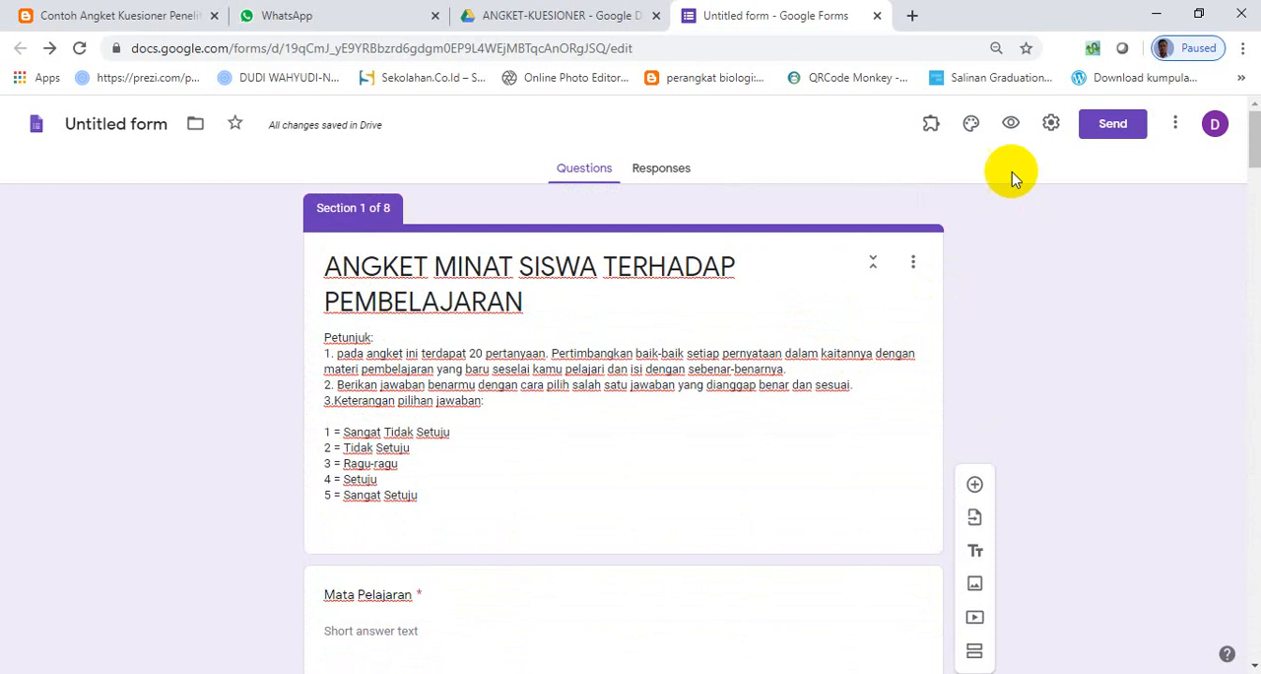
click(970, 124)
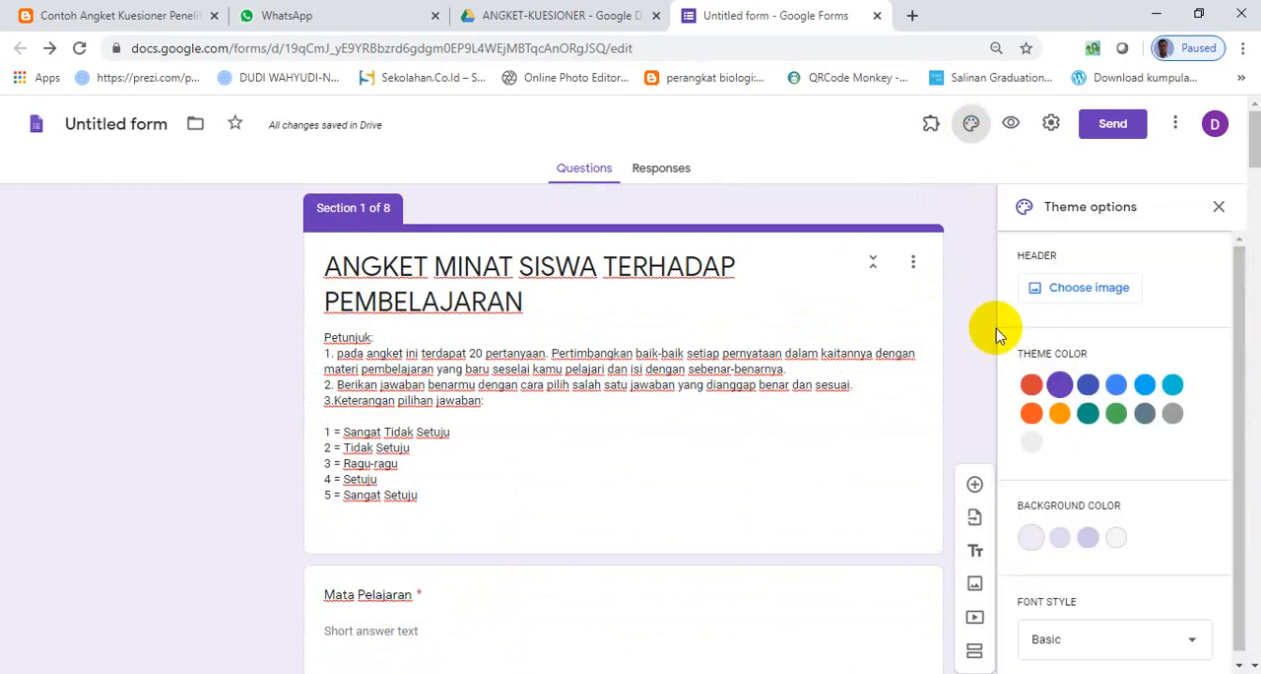
click(1035, 290)
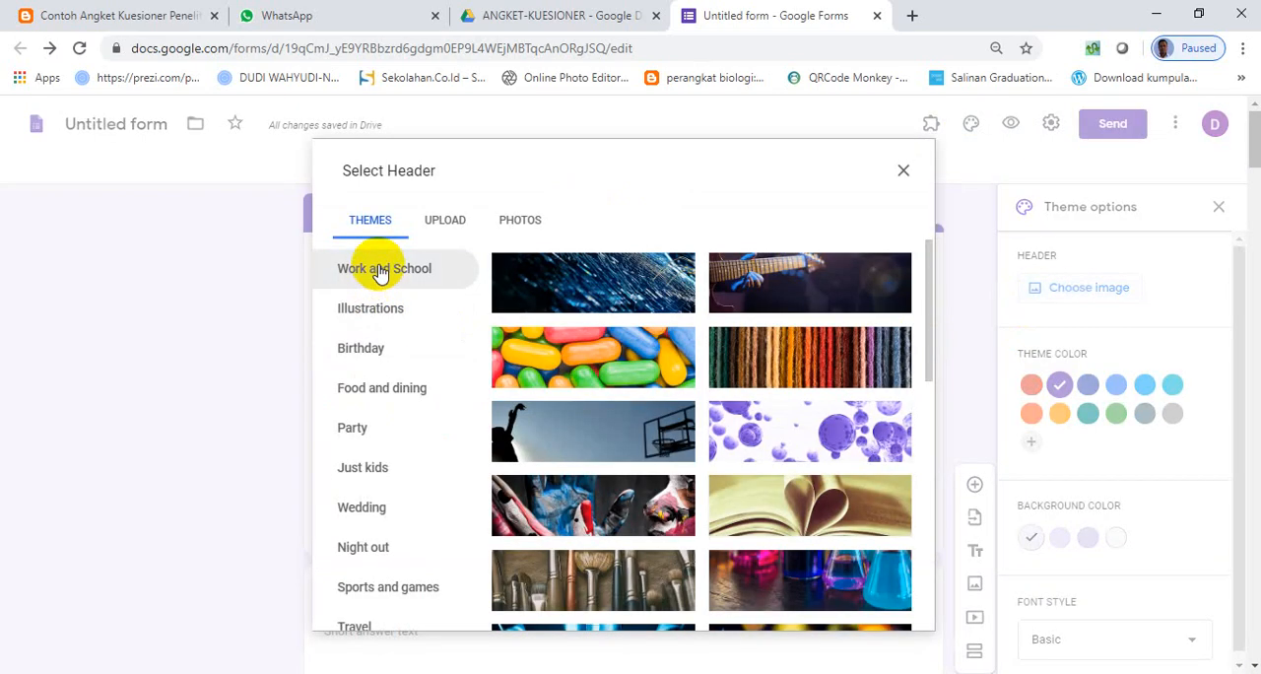
click(369, 311)
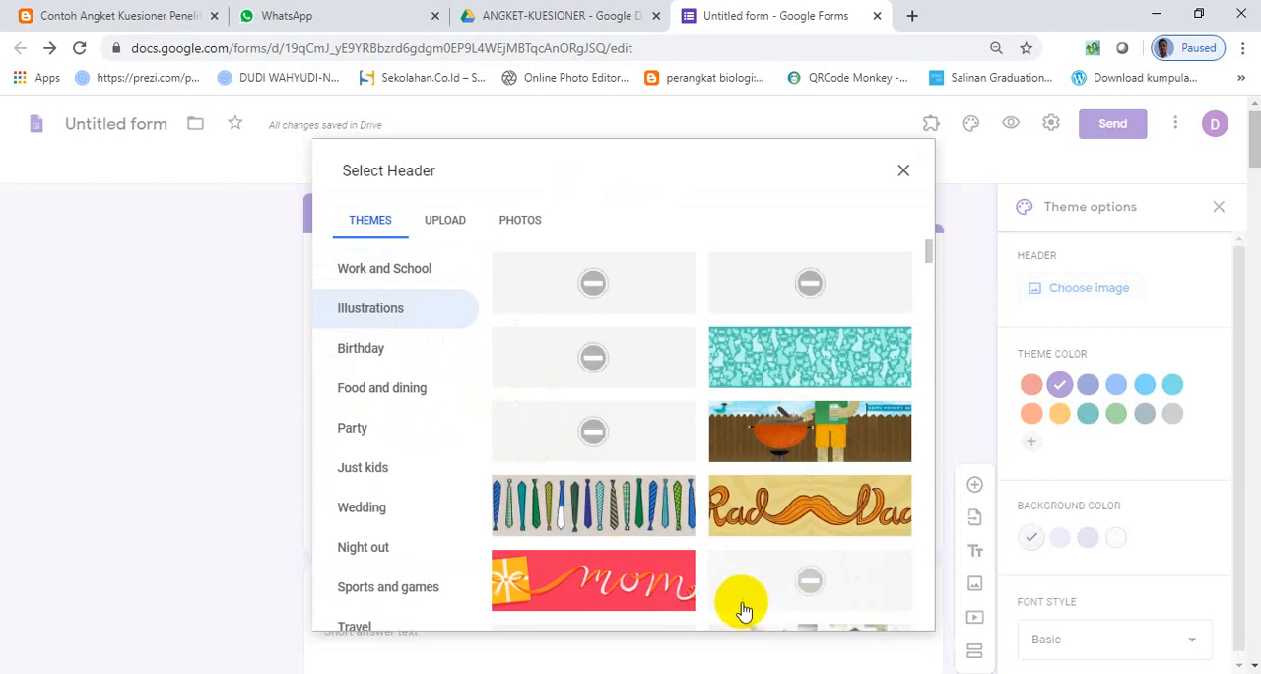
scroll(703, 553, down, 10)
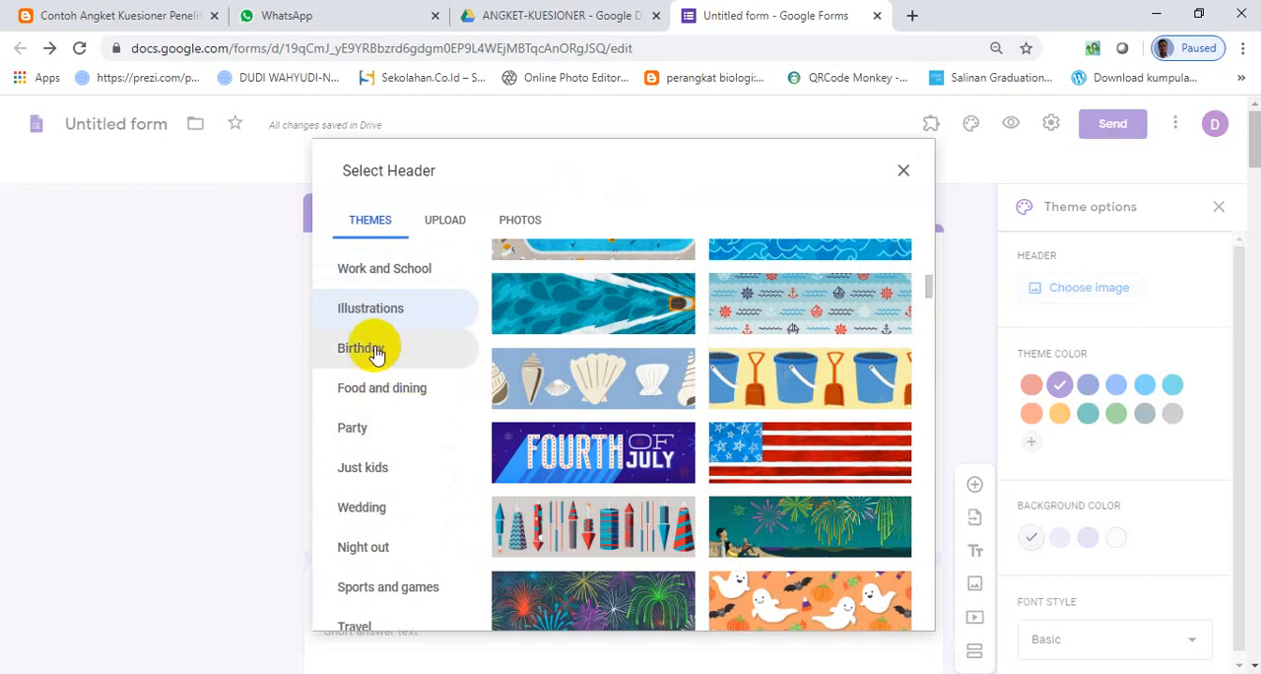
scroll(388, 536, down, 2)
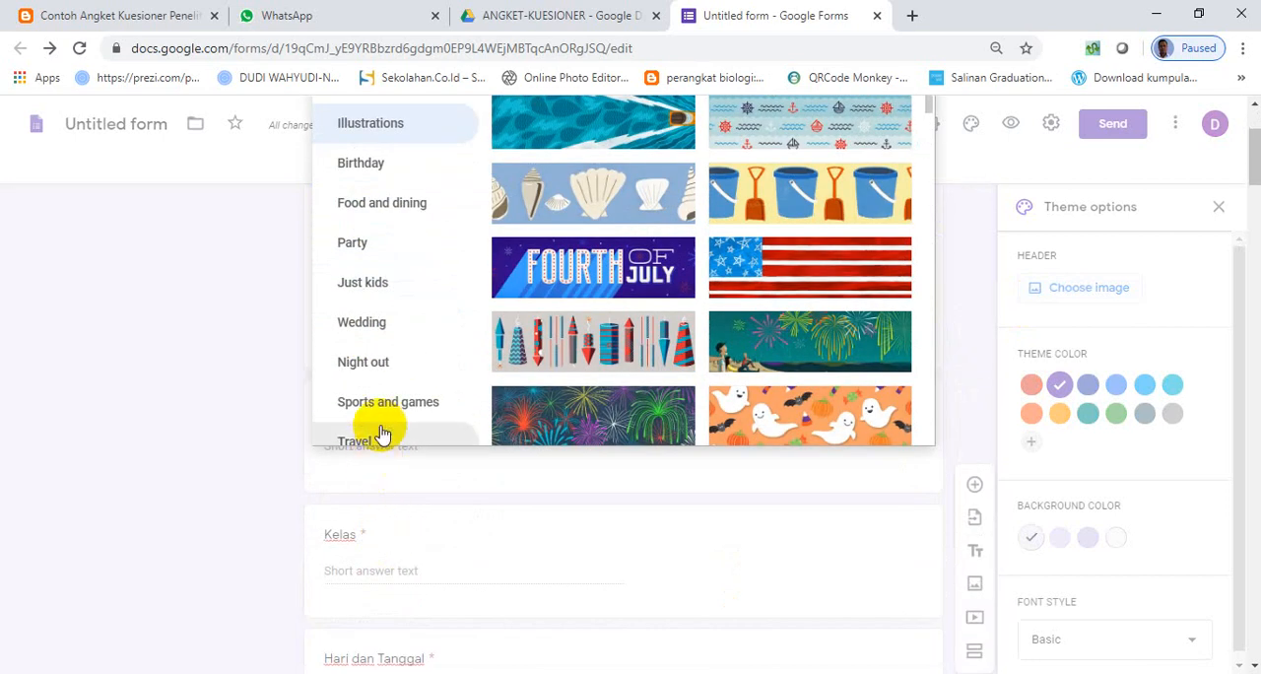
scroll(378, 423, up, 2)
- Insert the open book with heart-shaped pages from the Work and School category as the form's header image
click(414, 268)
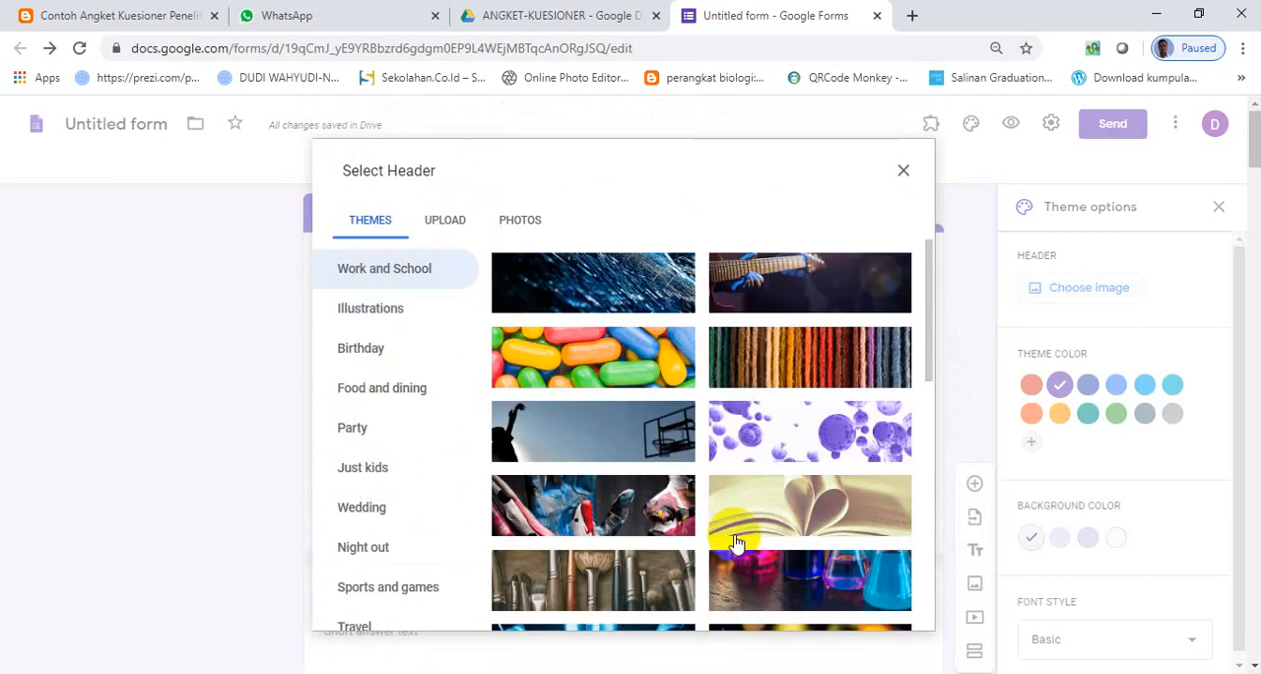
click(881, 530)
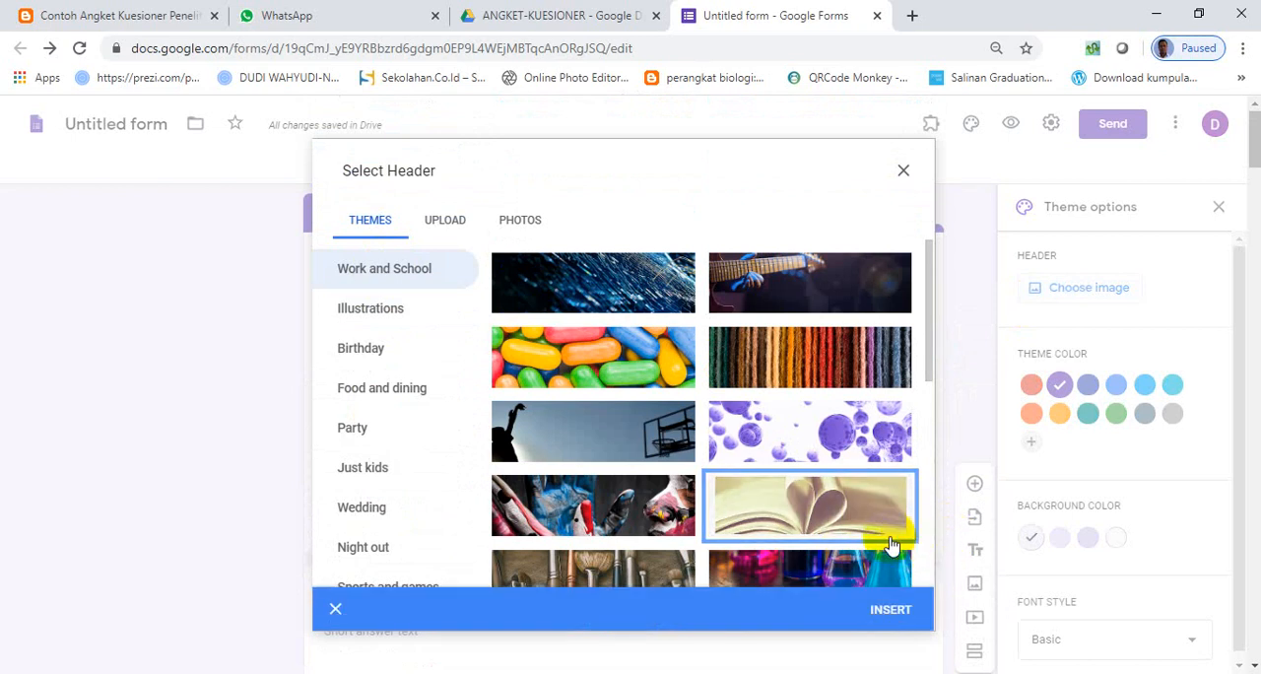
click(883, 613)
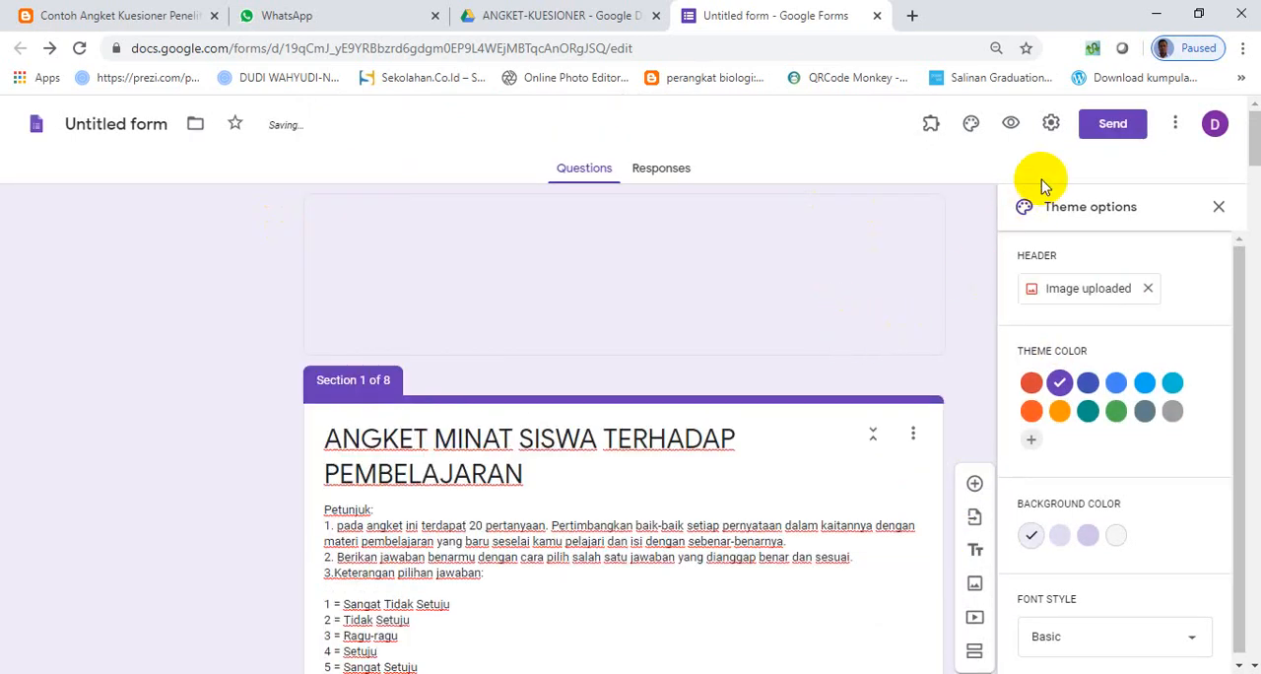
- In the form settings, remove the restriction to SMAN 1 RANGKASBITUNG users and toggle the Limit to 1 response option
click(1052, 126)
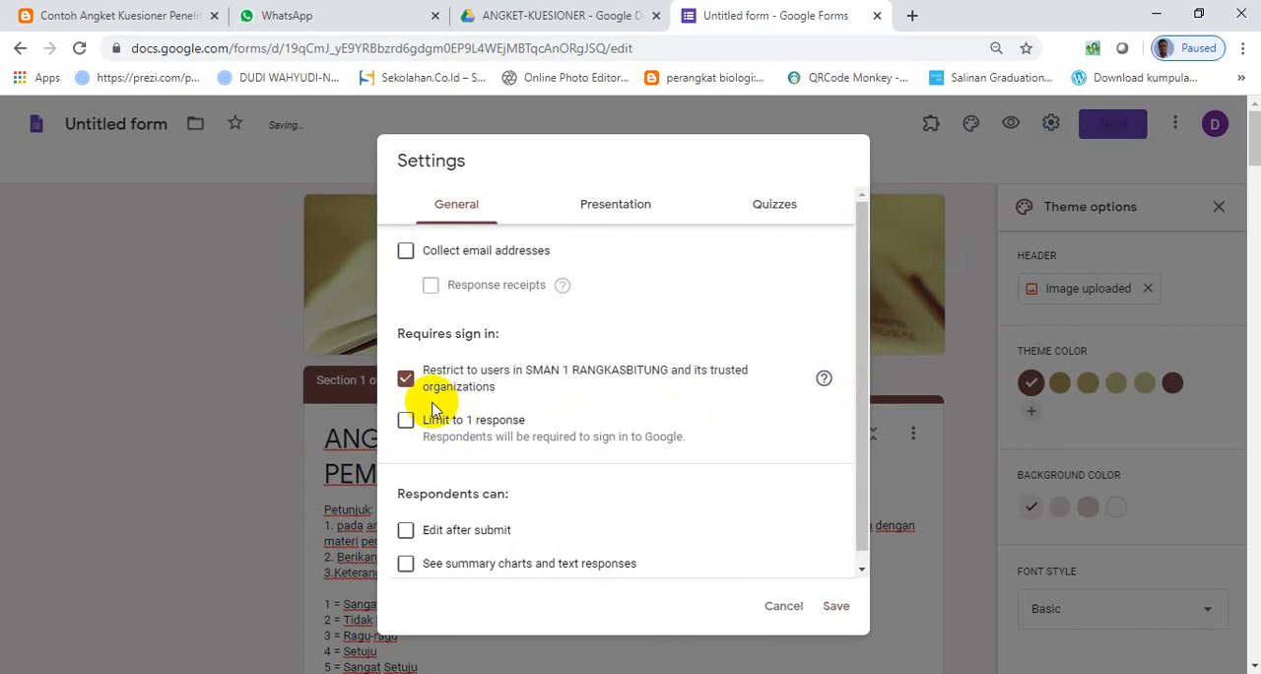
click(406, 421)
click(406, 380)
click(406, 422)
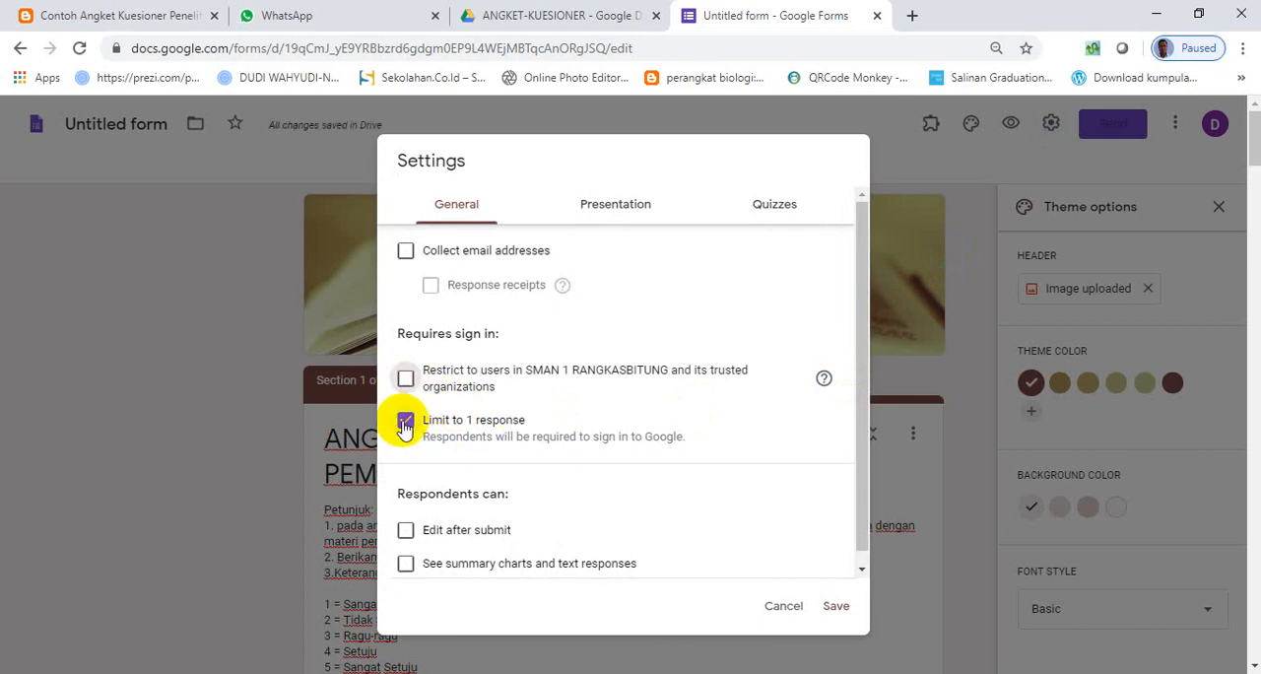
- Set the form's confirmation message to "terimakasih data sudah kami simpan" and save the settings
click(614, 216)
click(454, 392)
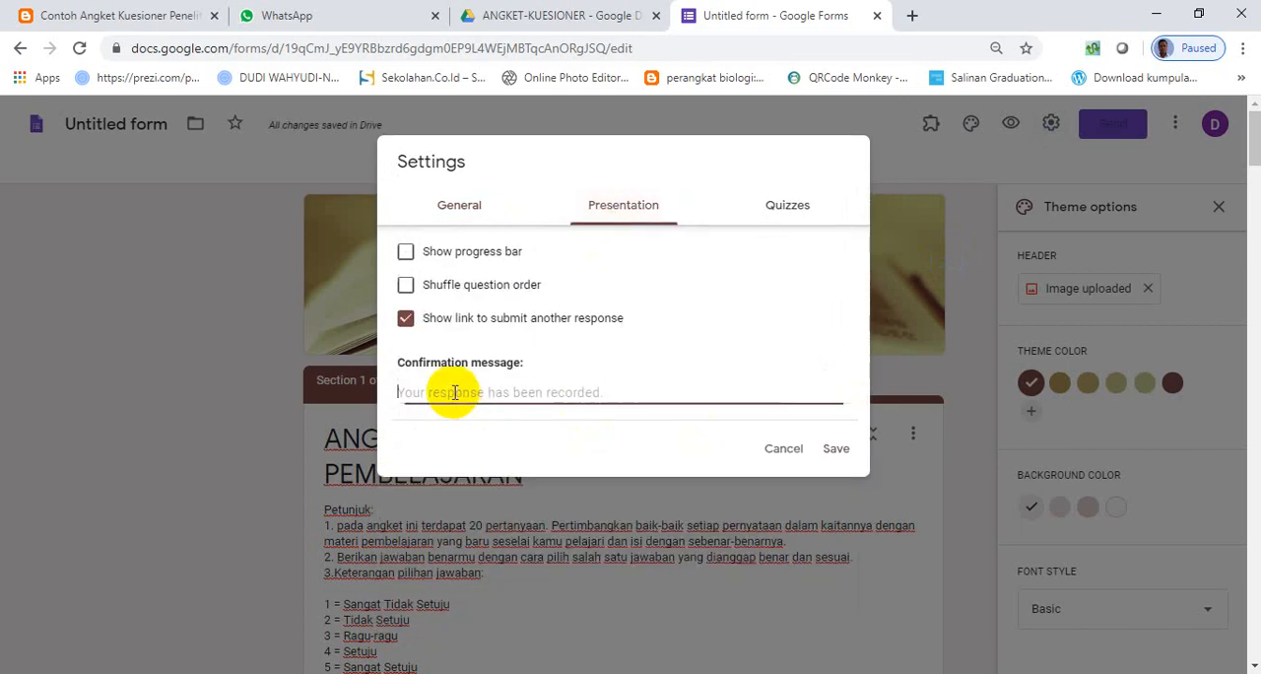
text(te)
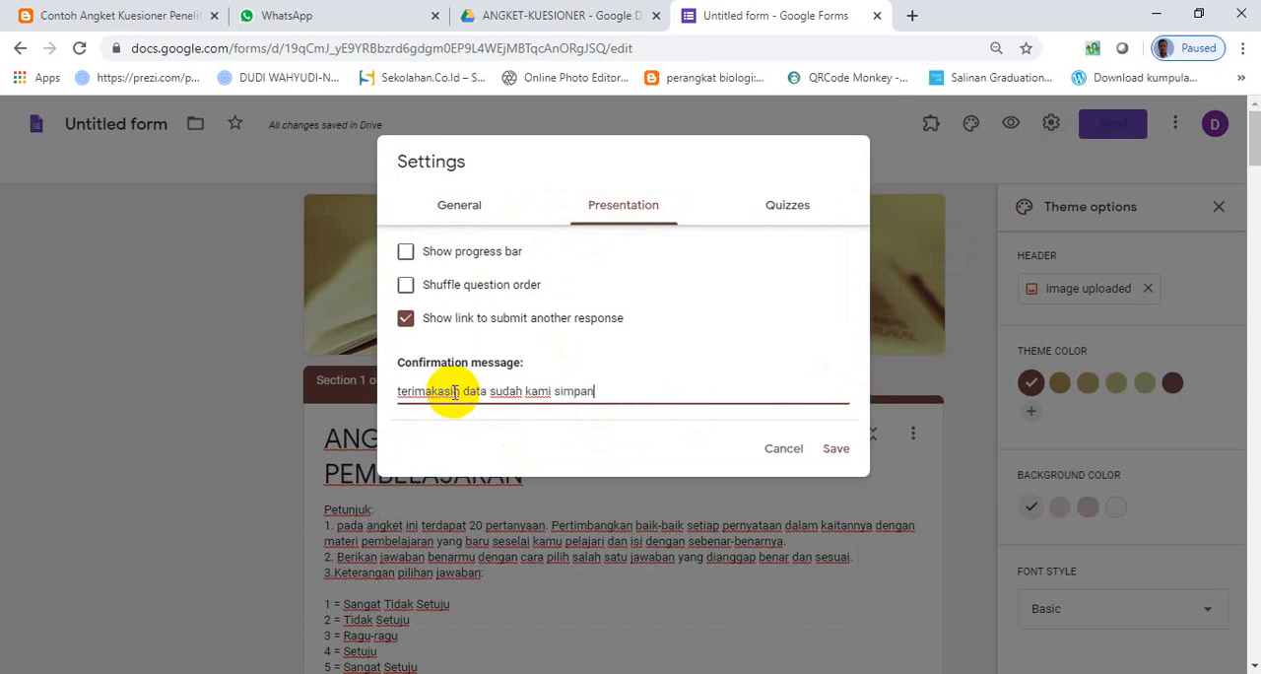
click(838, 449)
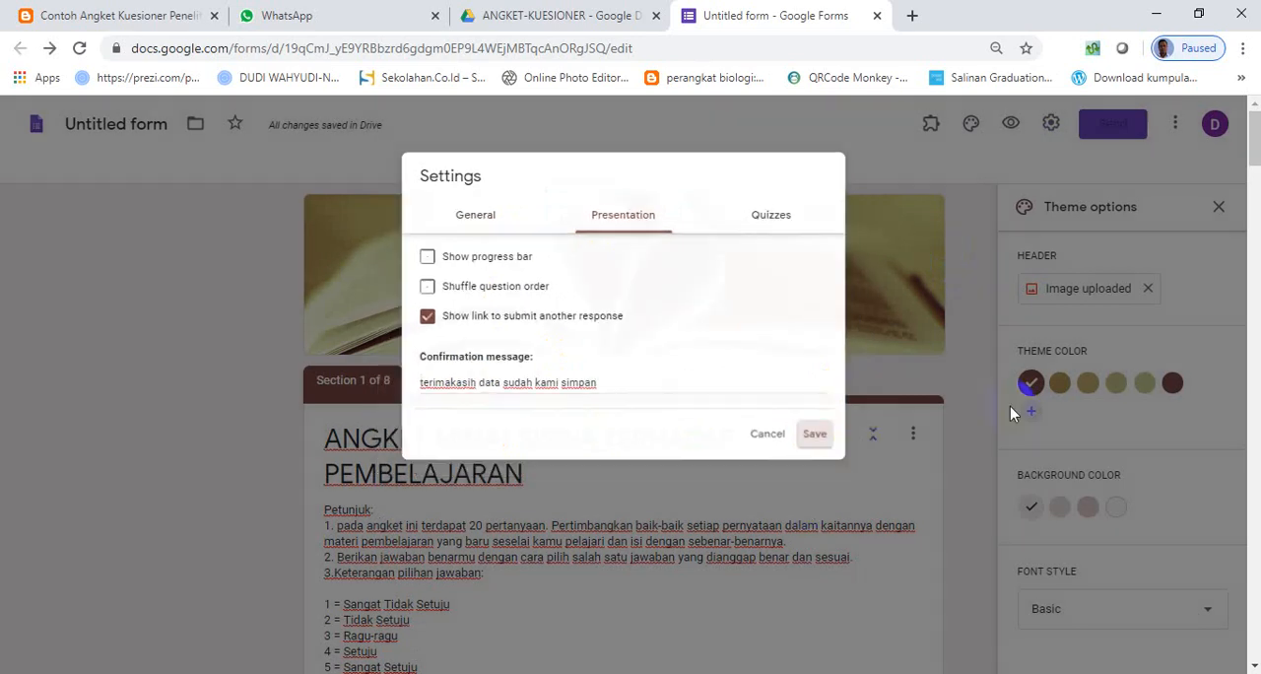
- Open the form preview and look through the instructions and questions on its first page
click(1010, 125)
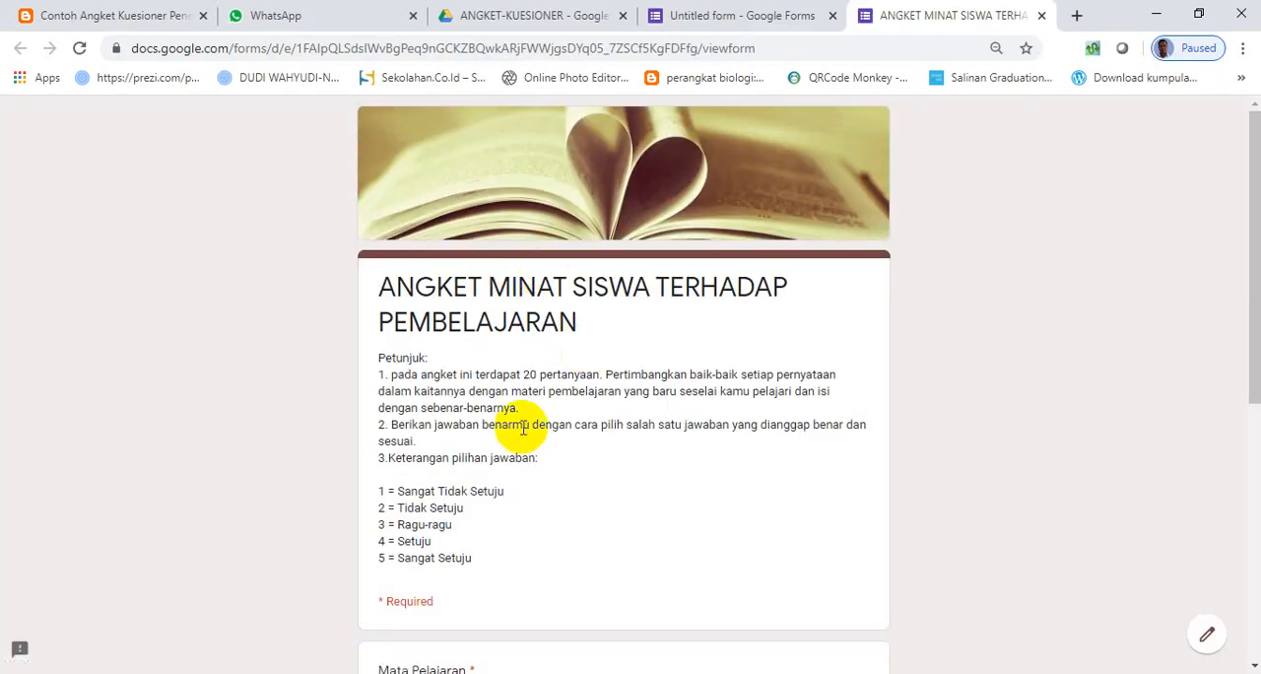
scroll(513, 419, down, 3)
scroll(511, 414, down, 3)
scroll(512, 433, up, 3)
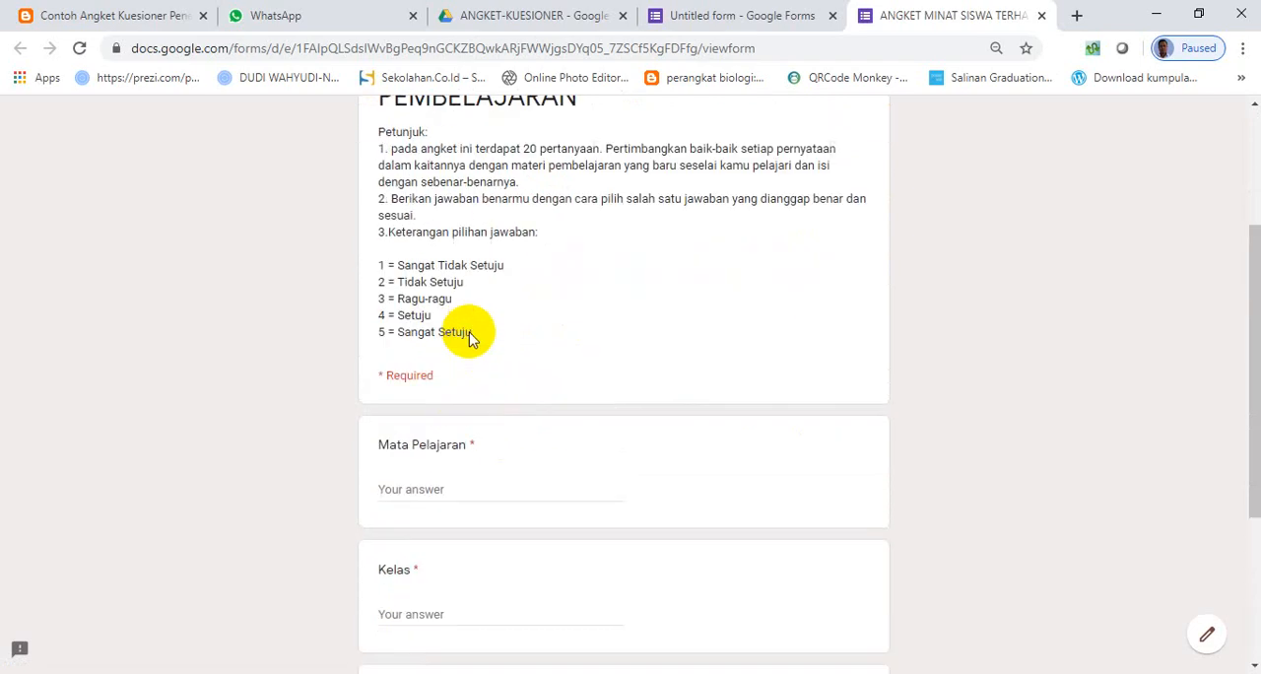
scroll(470, 332, down, 3)
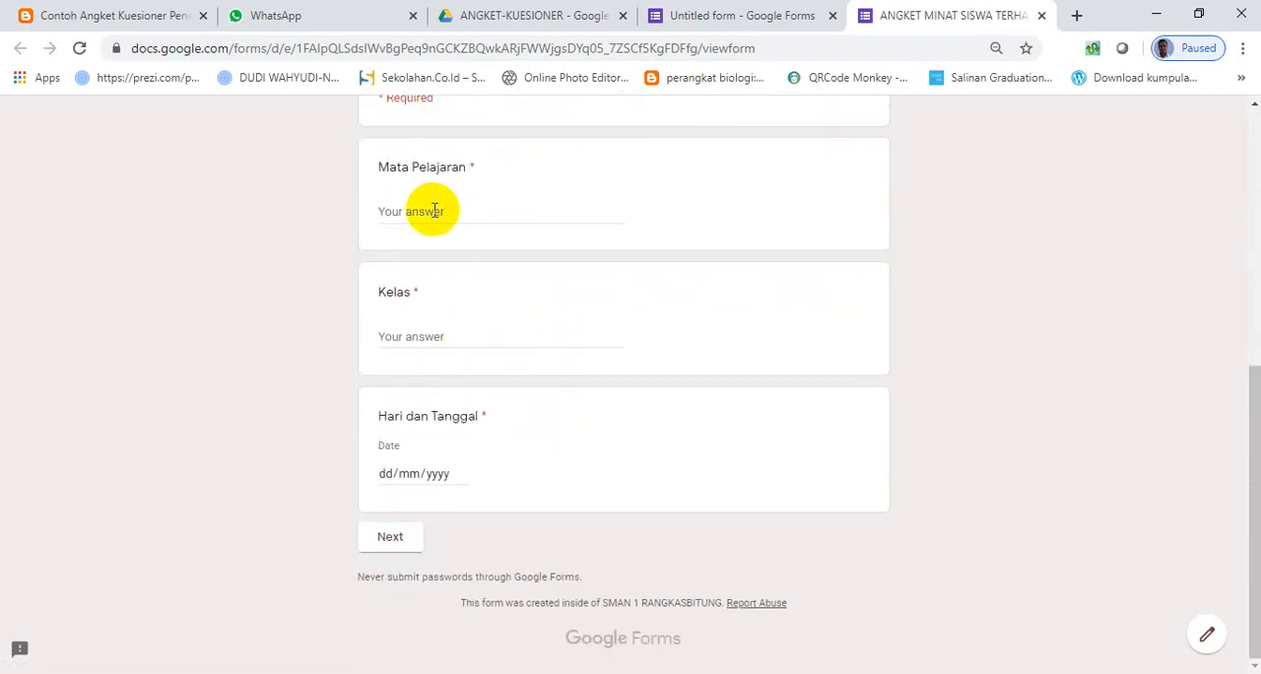
- Answer Mata Pelajaran and Kelas with "ddd", set Hari dan Tanggal to 24 April 2020, and continue to the Likert section
text(ddd)
click(430, 351)
text(dd)
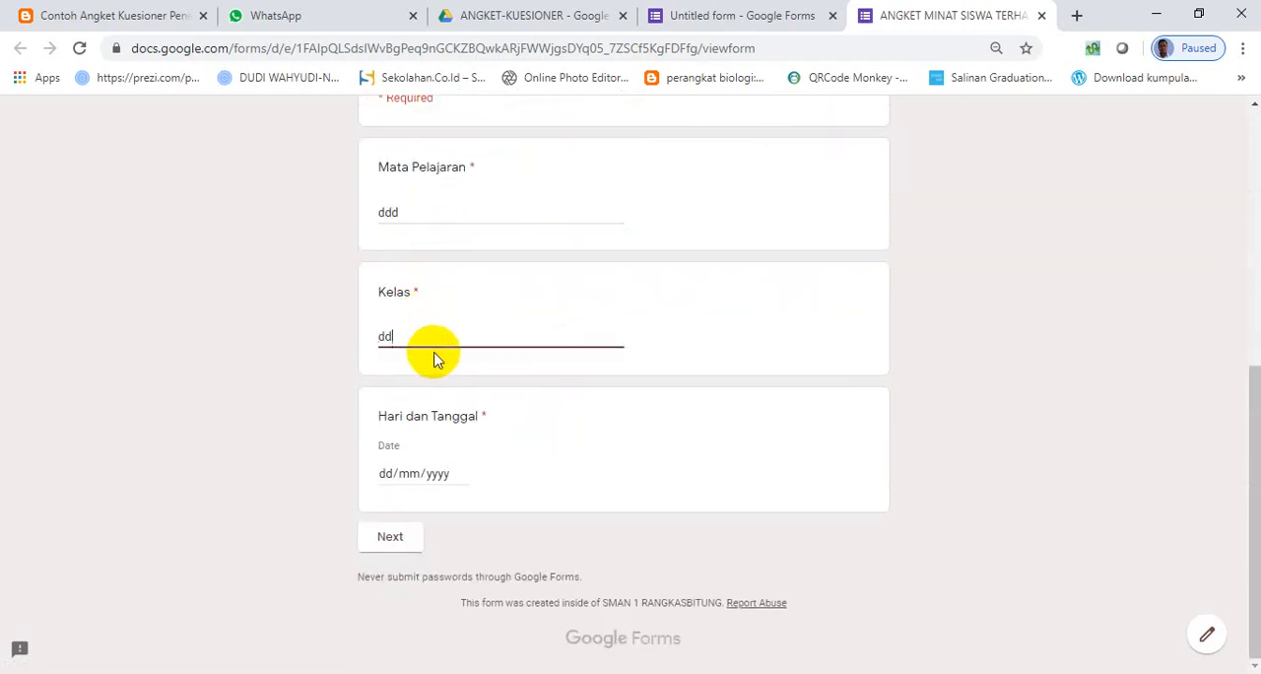
text(d)
click(439, 474)
click(461, 477)
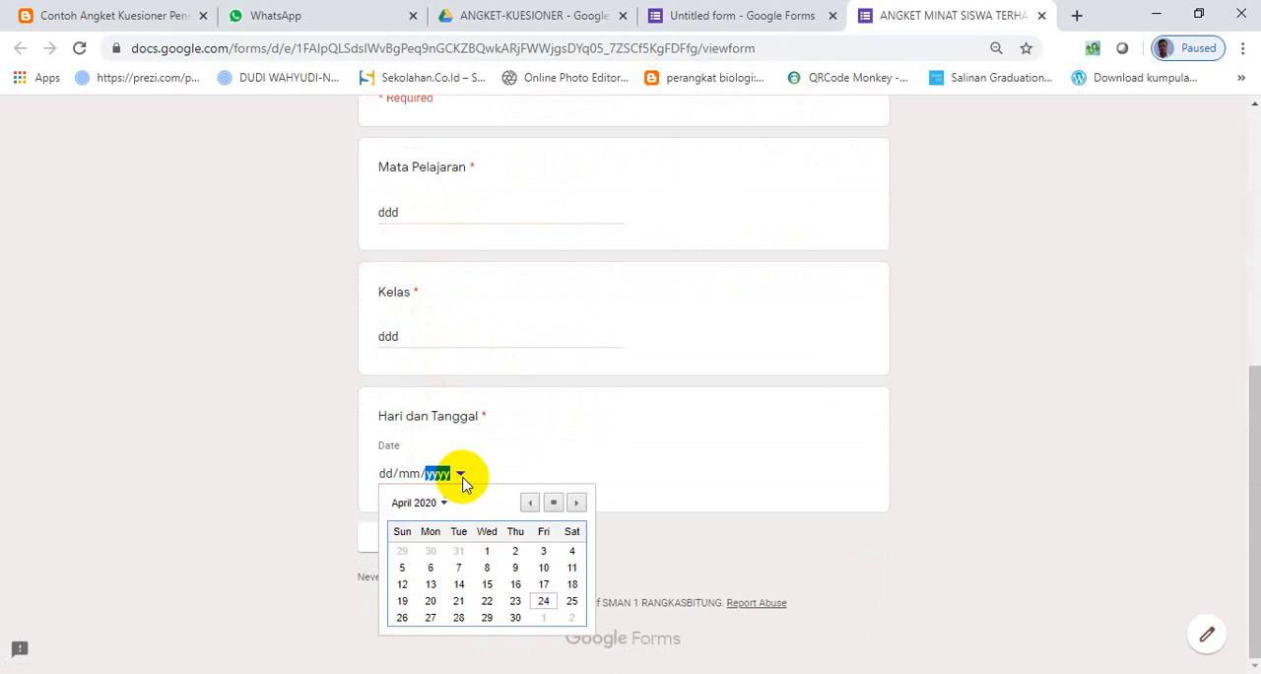
click(543, 602)
click(409, 547)
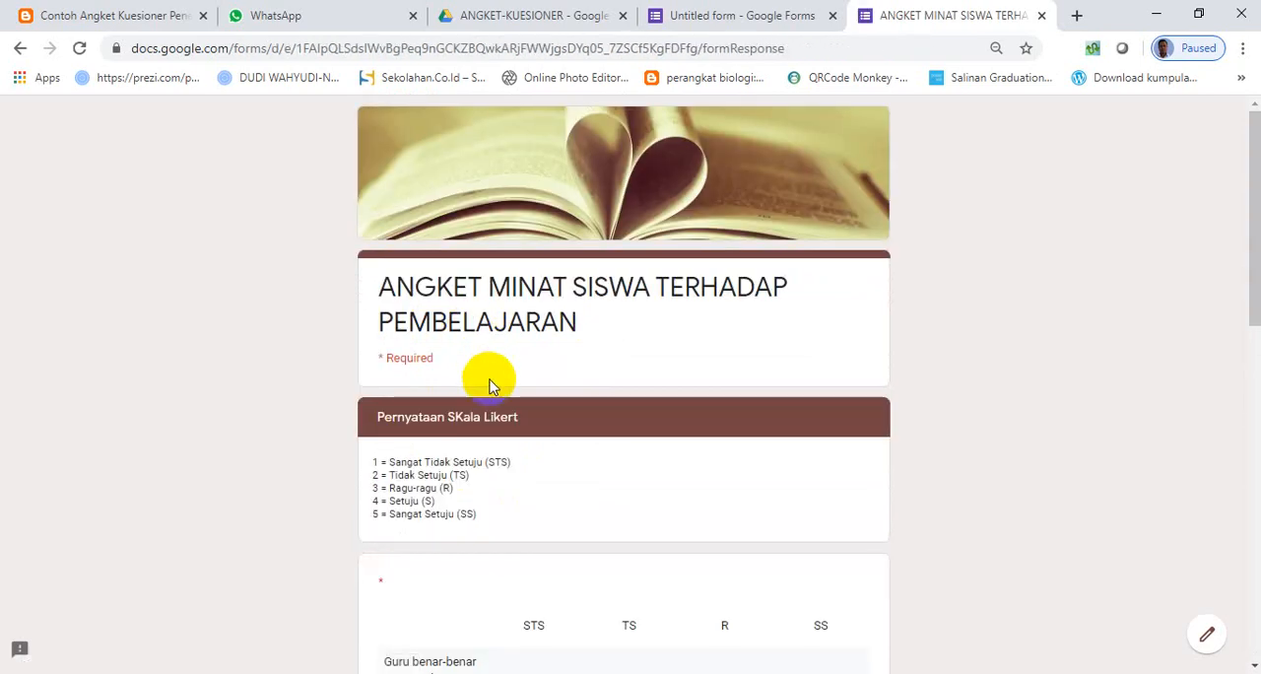
- Answer the first Likert grid's four rows in order with TS, R, TS and SS
scroll(492, 459, down, 8)
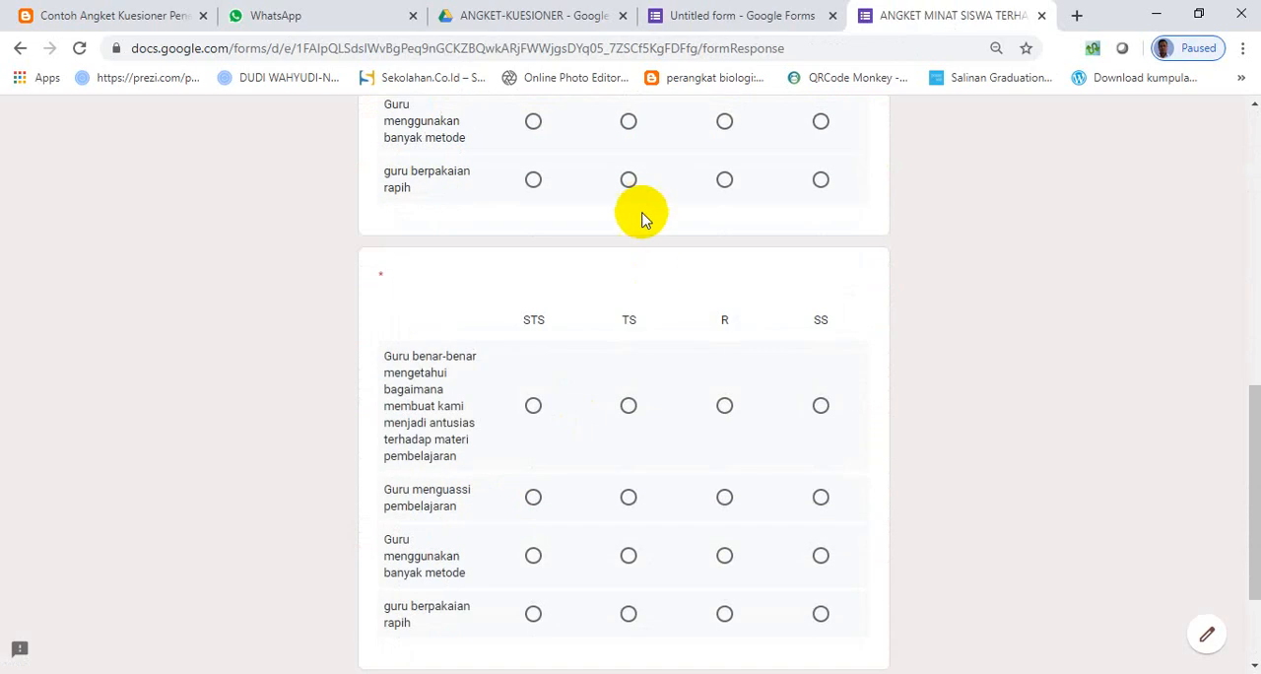
scroll(641, 220, up, 3)
click(630, 248)
scroll(662, 475, down, 2)
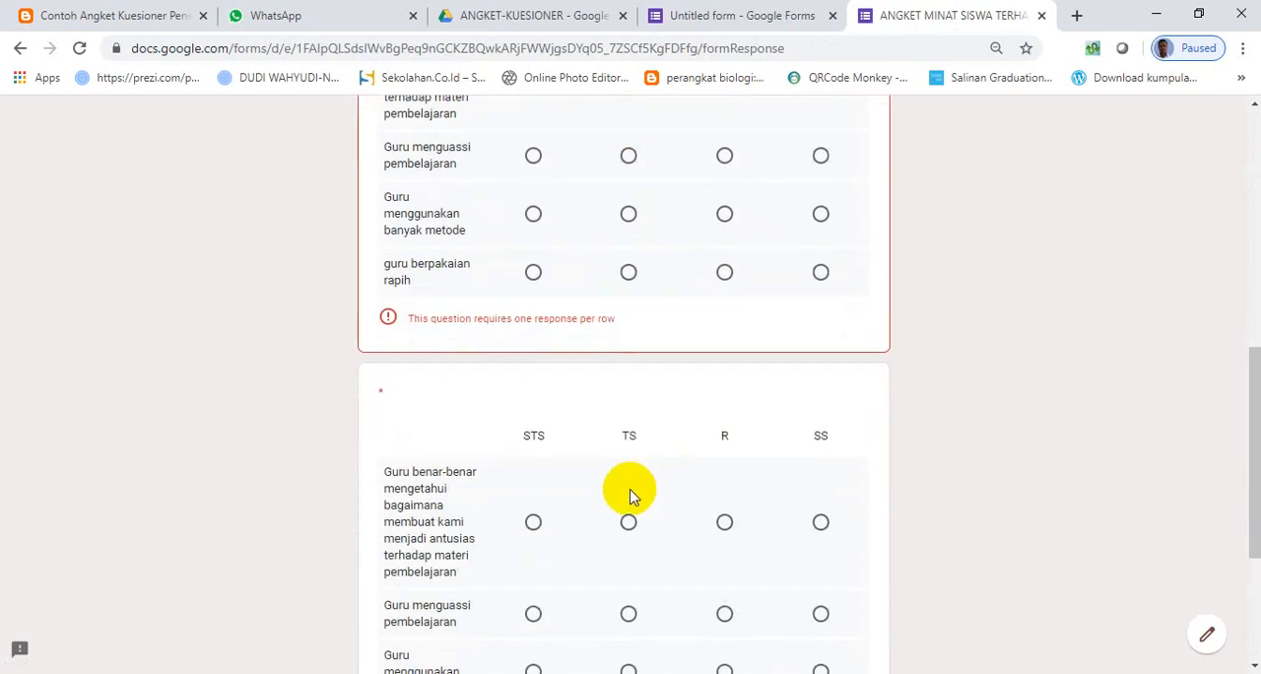
scroll(686, 418, up, 2)
click(724, 343)
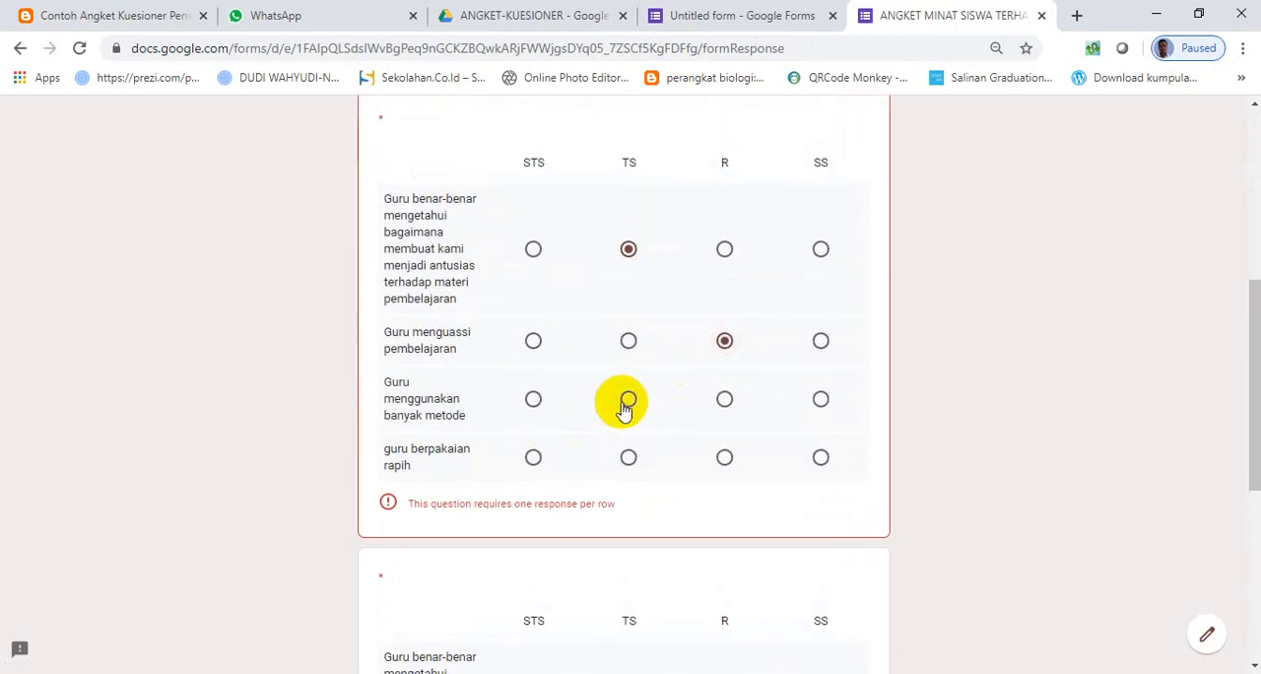
click(628, 399)
click(819, 458)
scroll(538, 490, down, 4)
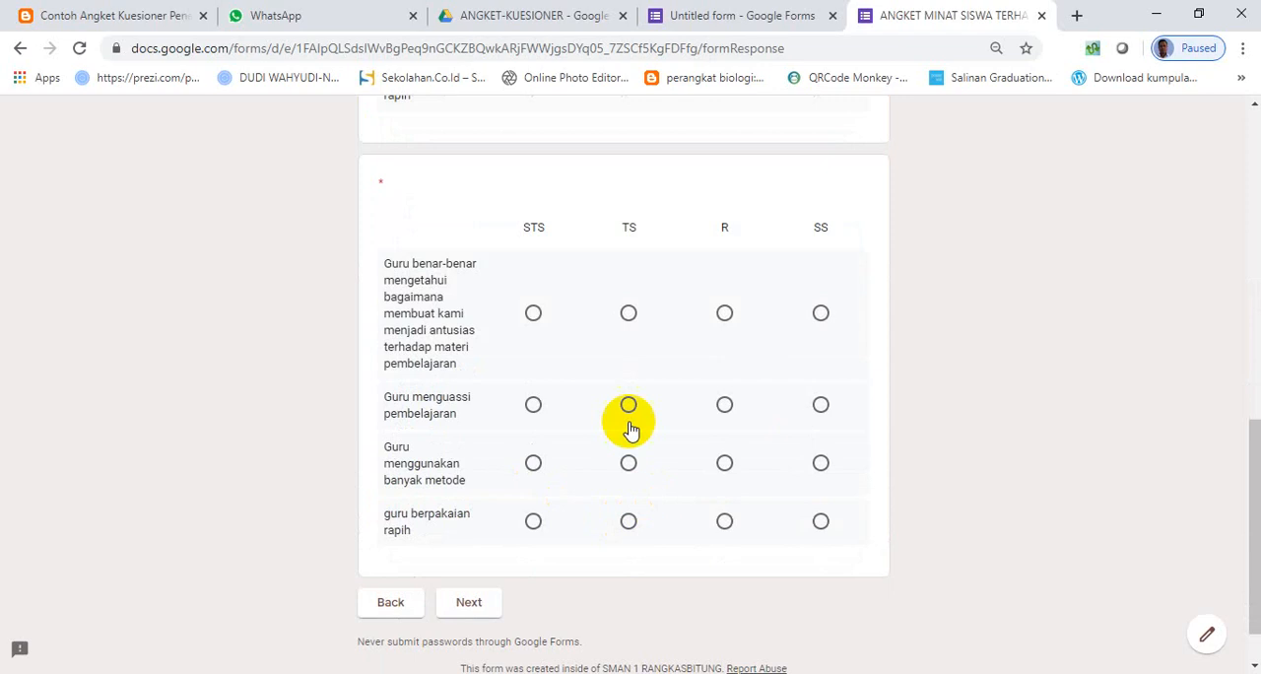
- Answer the second Likert grid's rows in order with STS, TS, R and SS, and continue to the next section
click(533, 312)
click(629, 405)
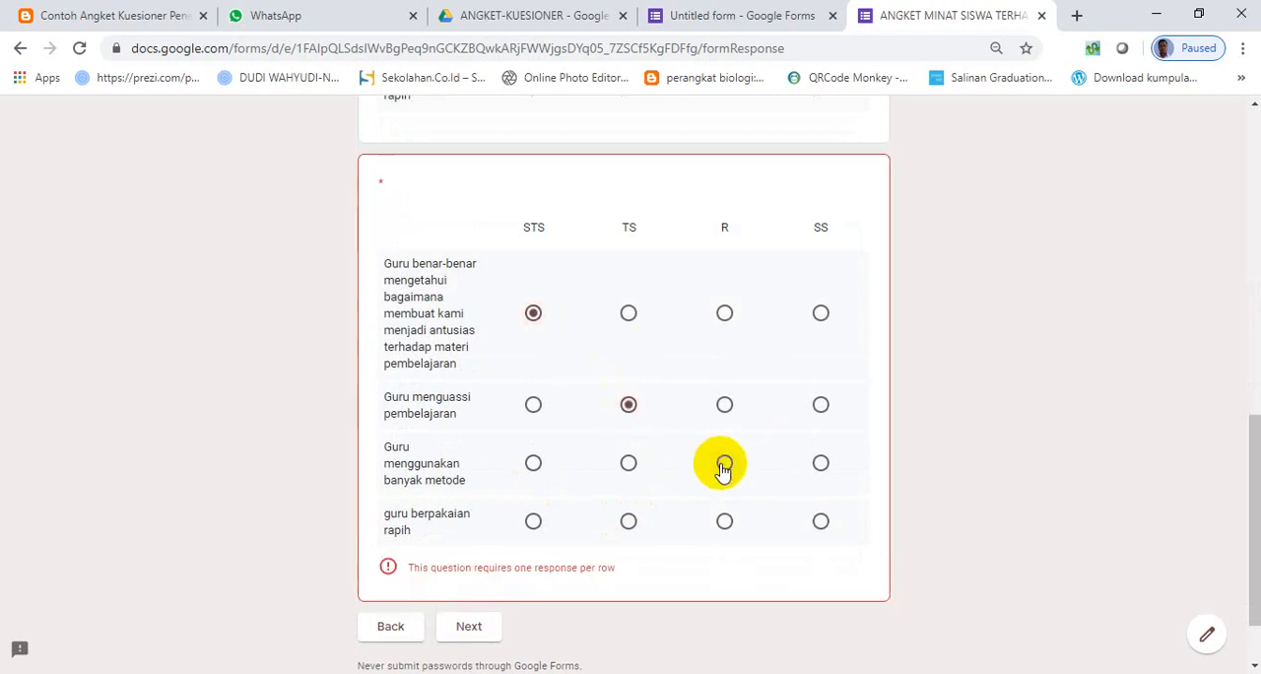
click(724, 463)
click(820, 521)
scroll(509, 470, down, 1)
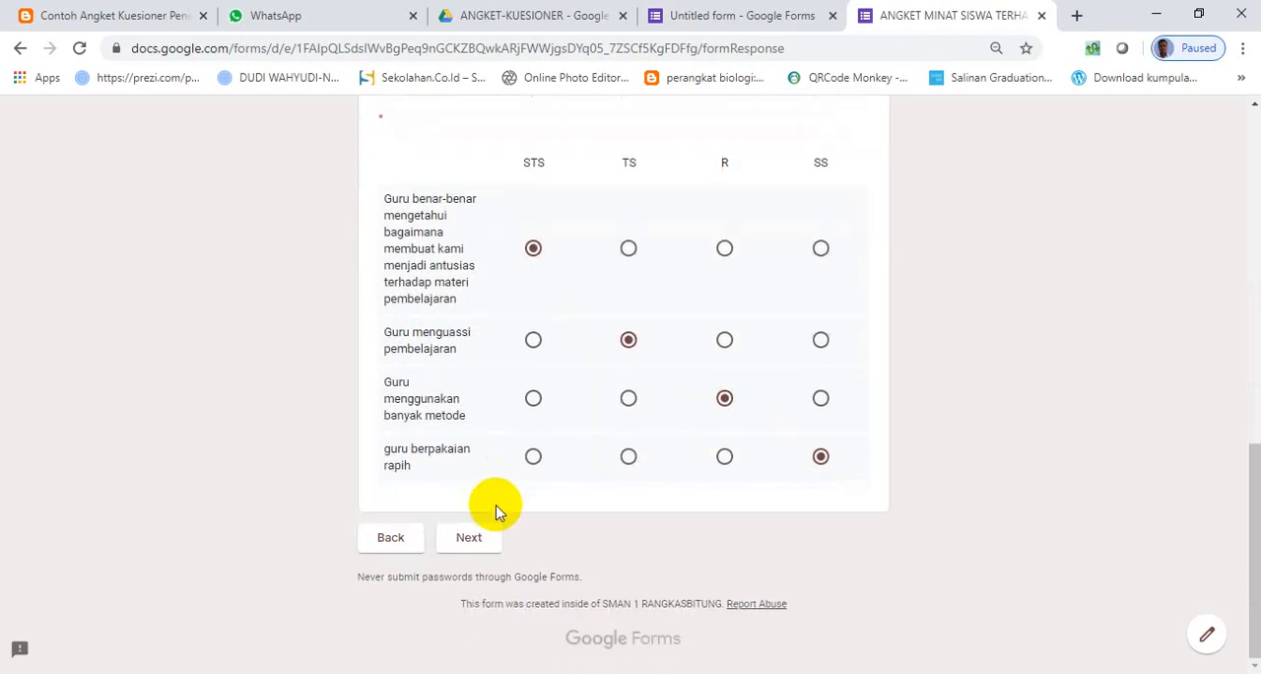
click(474, 538)
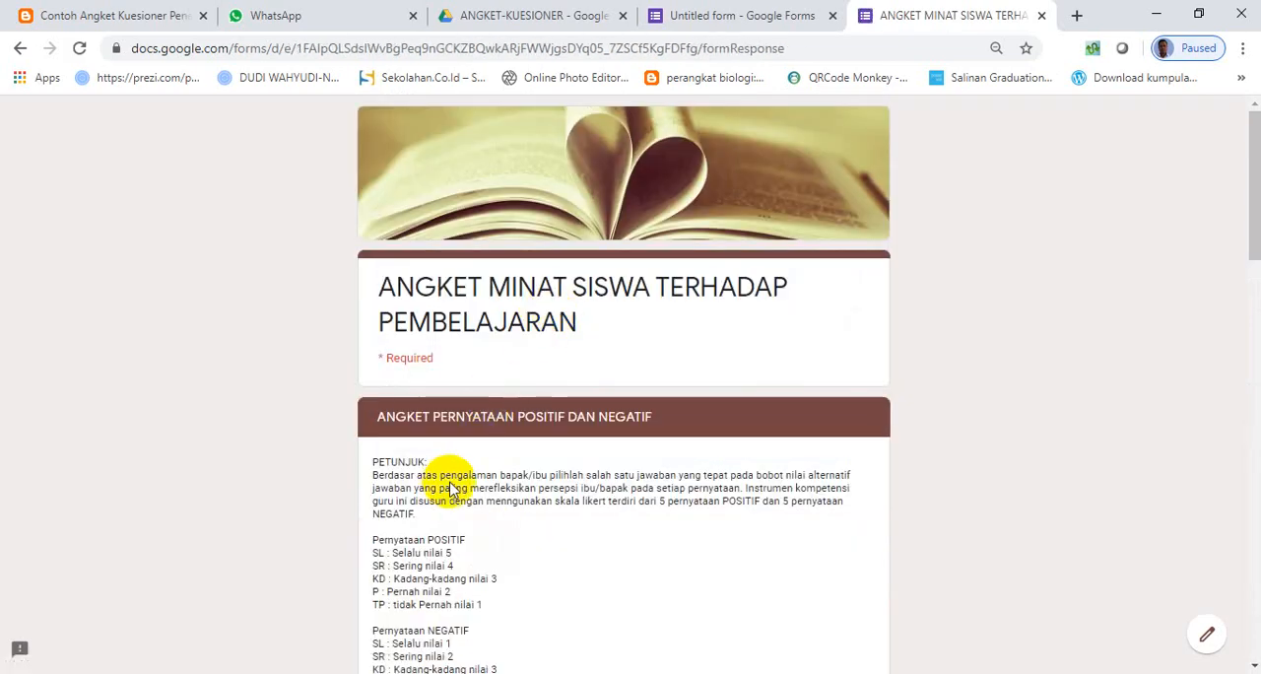
- Answer the three rows of the PERNYATAAN POSITIF grid in order with SL, SR and KD
scroll(526, 453, down, 5)
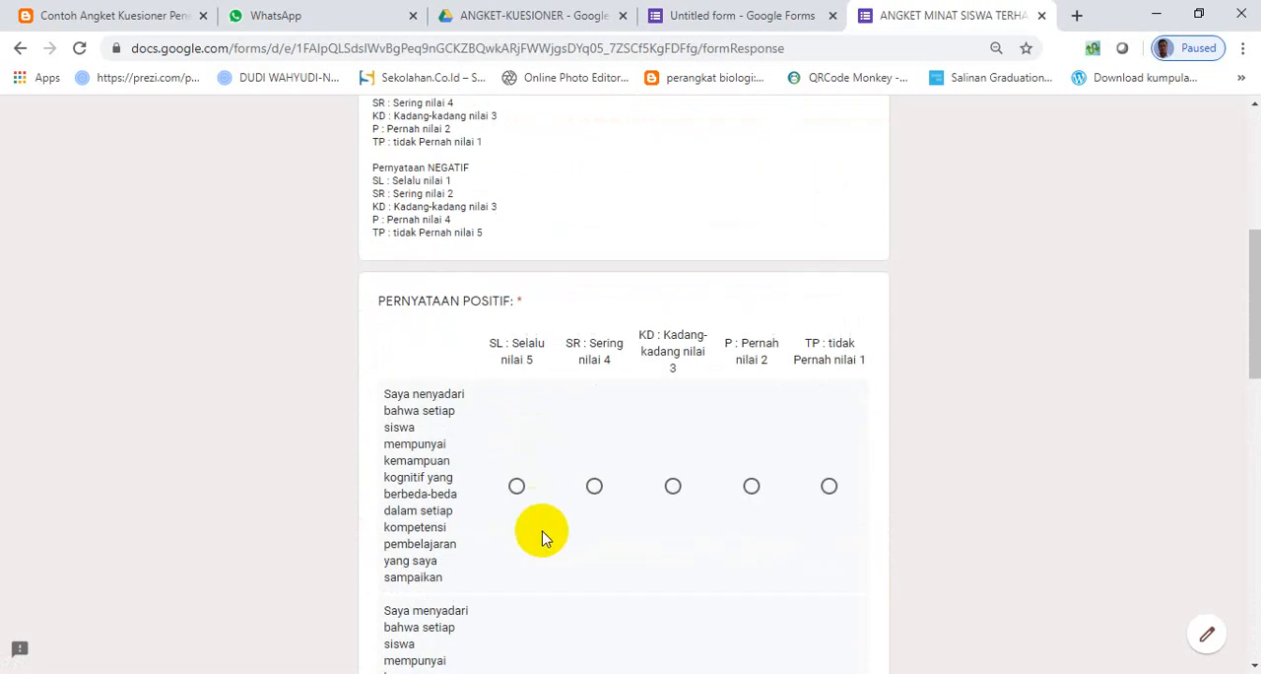
scroll(522, 488, down, 4)
scroll(515, 444, up, 1)
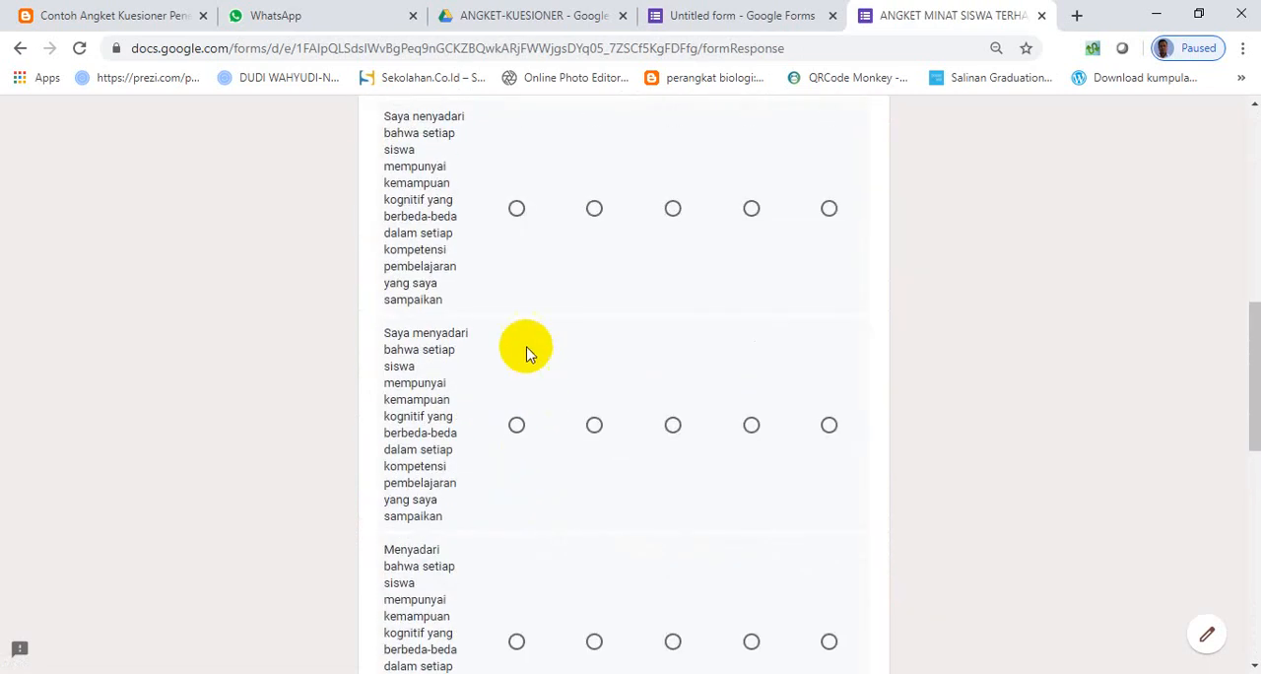
click(517, 209)
click(594, 425)
scroll(680, 537, down, 1)
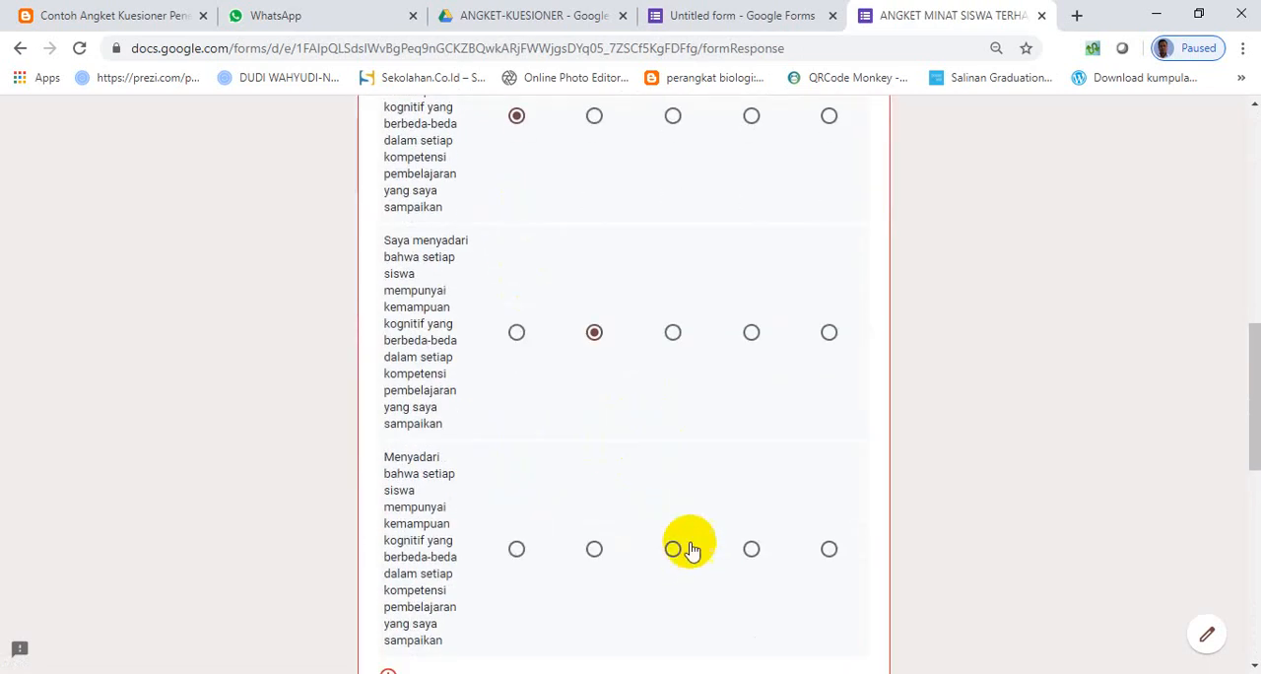
click(673, 548)
- Answer the PERNYATAAN NEGATIF grid's rows in order with TP, KD and KD, and continue to the multiple-choice section
scroll(709, 522, down, 5)
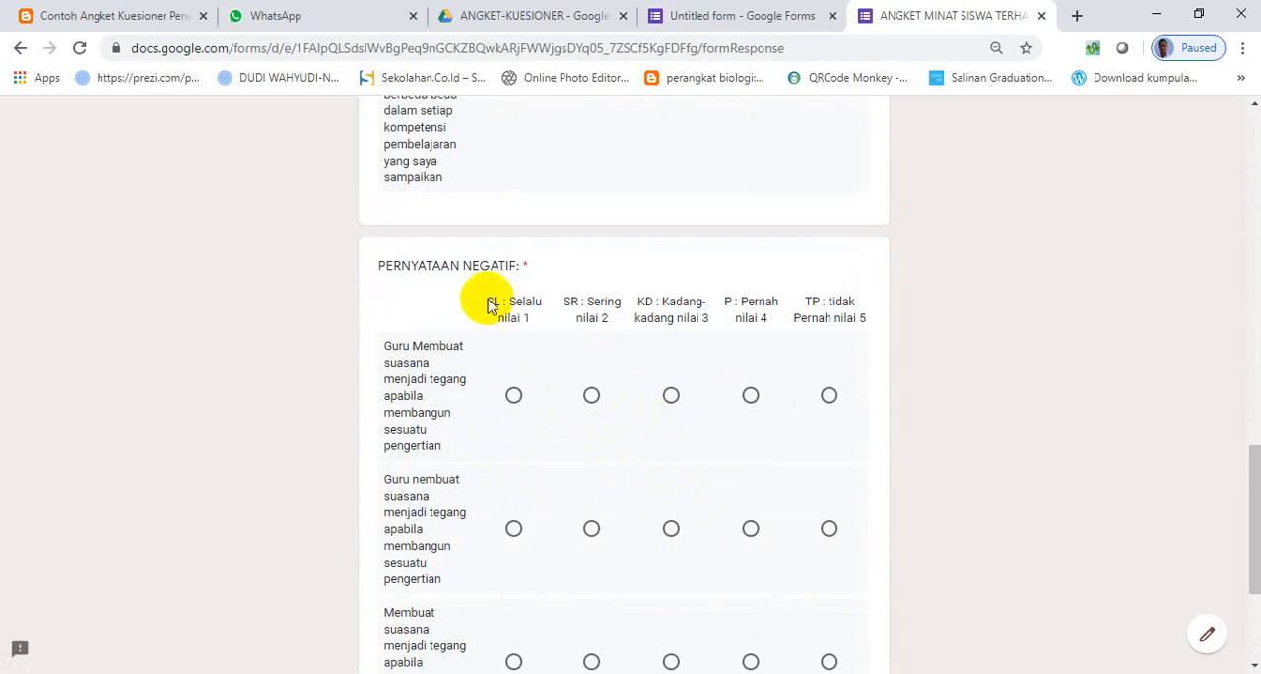
click(829, 395)
click(671, 529)
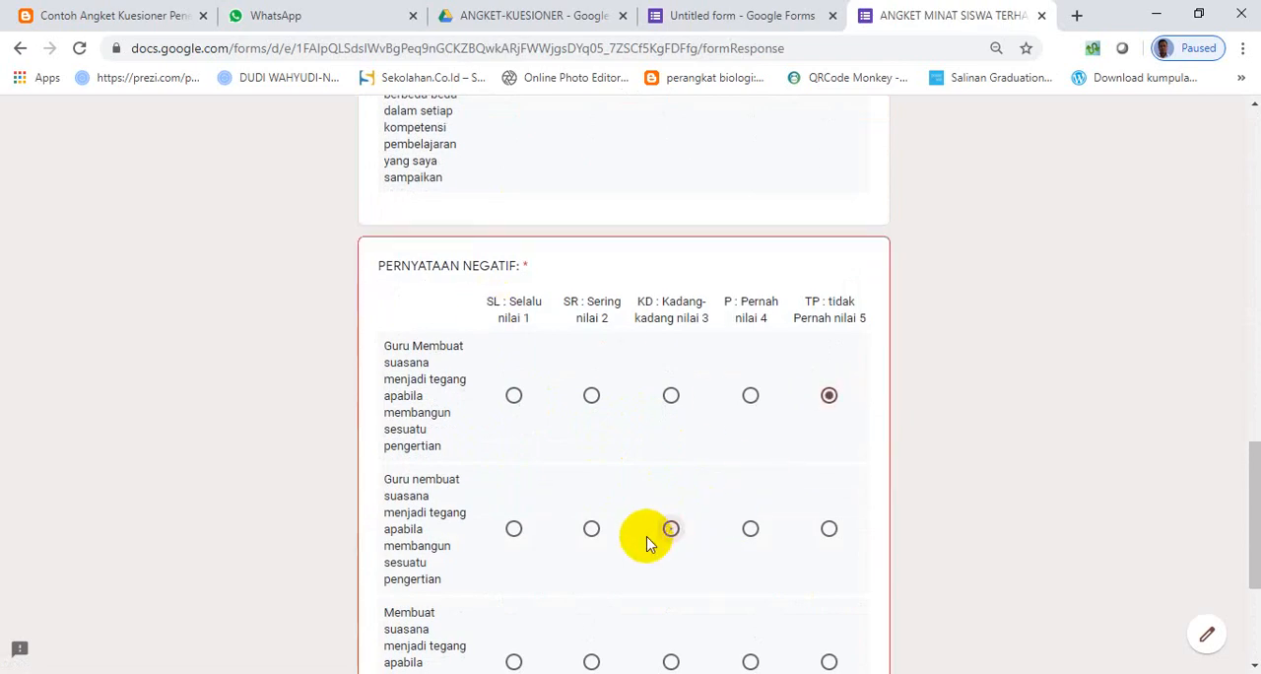
click(670, 660)
scroll(662, 561, down, 3)
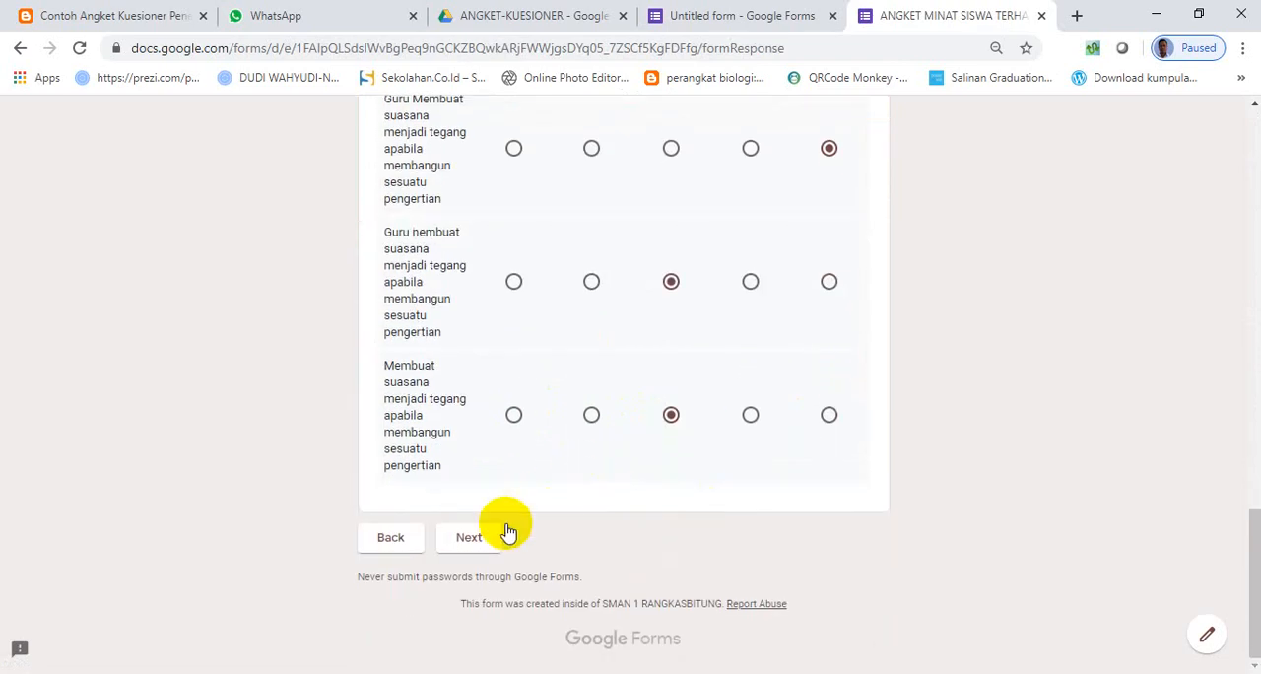
click(503, 534)
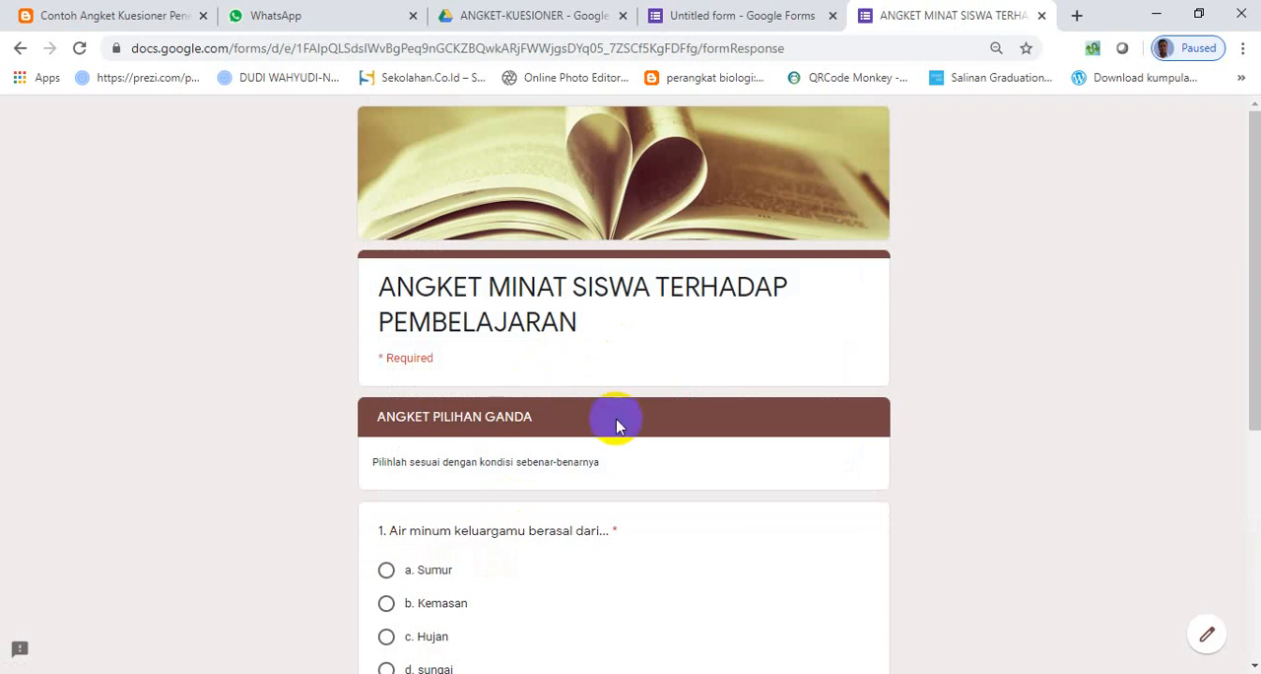
- Answer the drinking water question with a. Sumur and the bathing water question with b. sumur, and continue to the checkbox section
scroll(617, 426, down, 3)
click(385, 292)
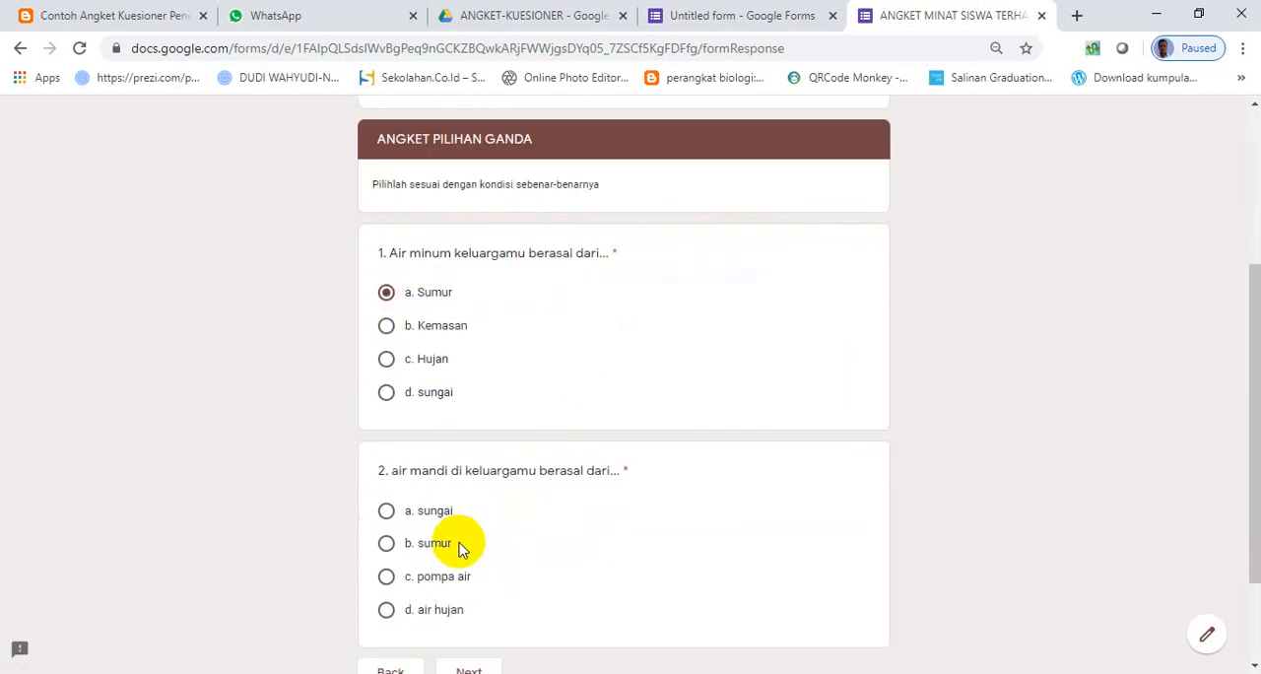
click(385, 543)
scroll(595, 547, down, 1)
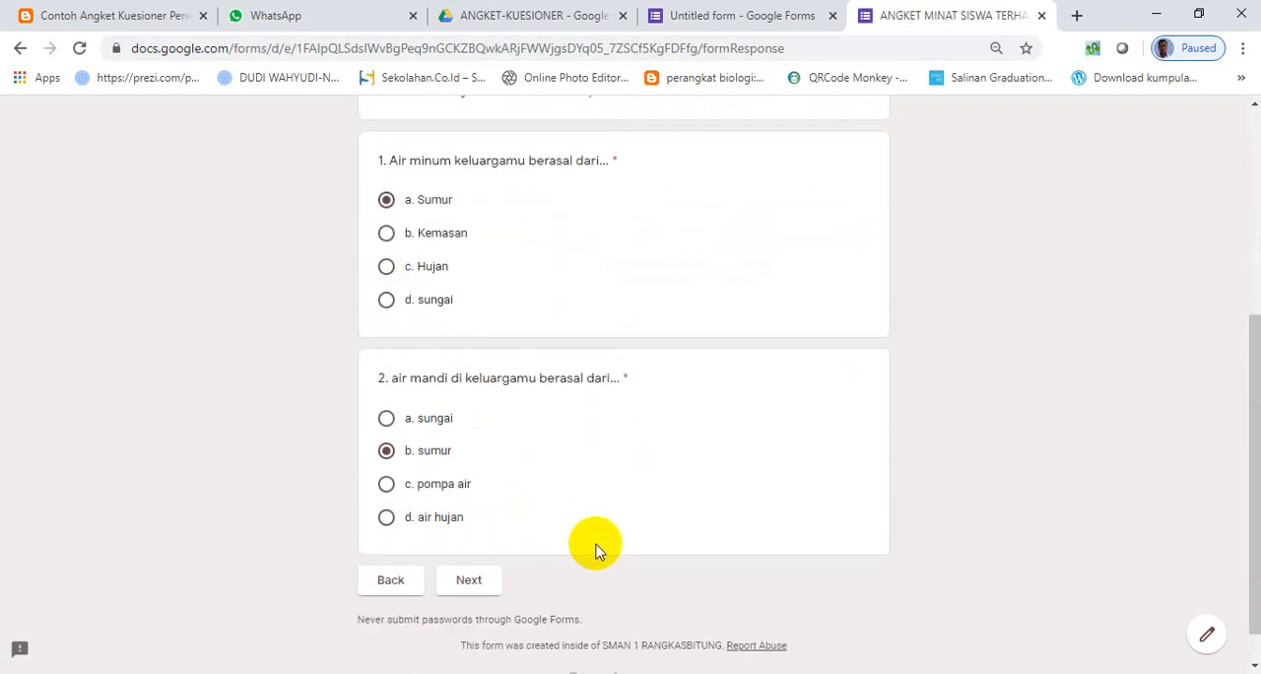
scroll(595, 548, down, 1)
click(473, 540)
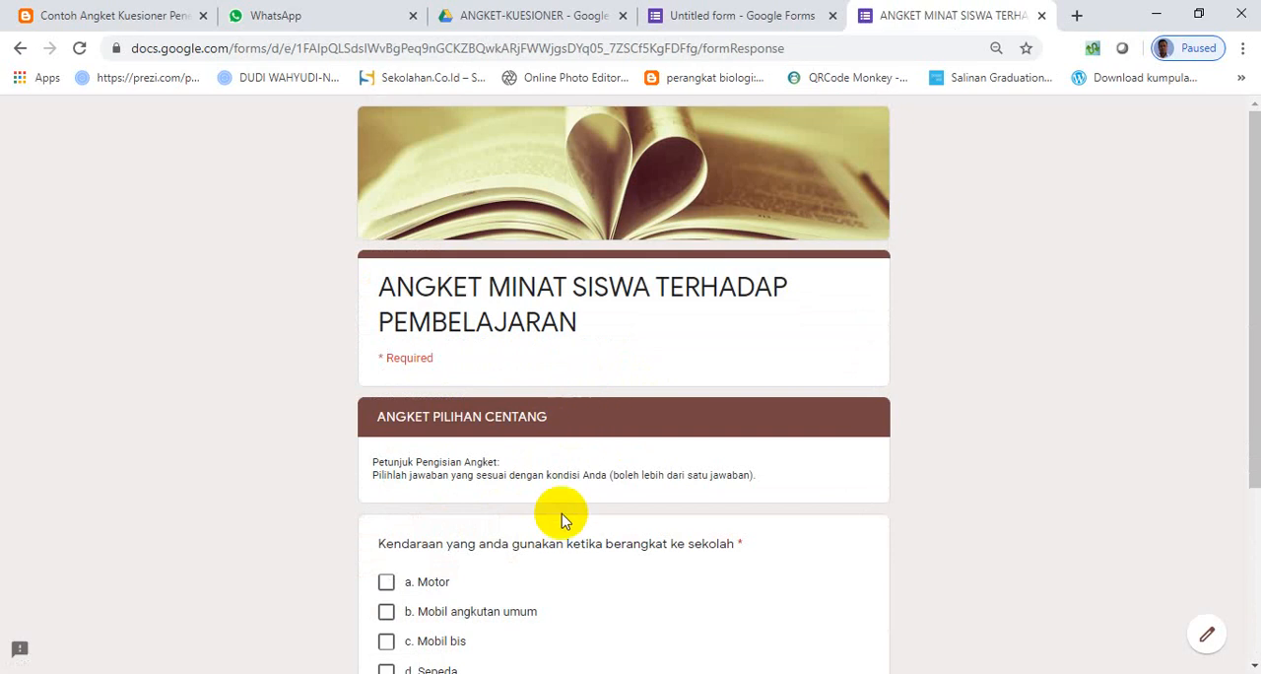
- Select Motor, Mobil angkutan umum, Mobil bis, Sepeda and Other with "dijemput gojek" as the transport answers, and continue to the next section
scroll(560, 512, down, 3)
click(385, 351)
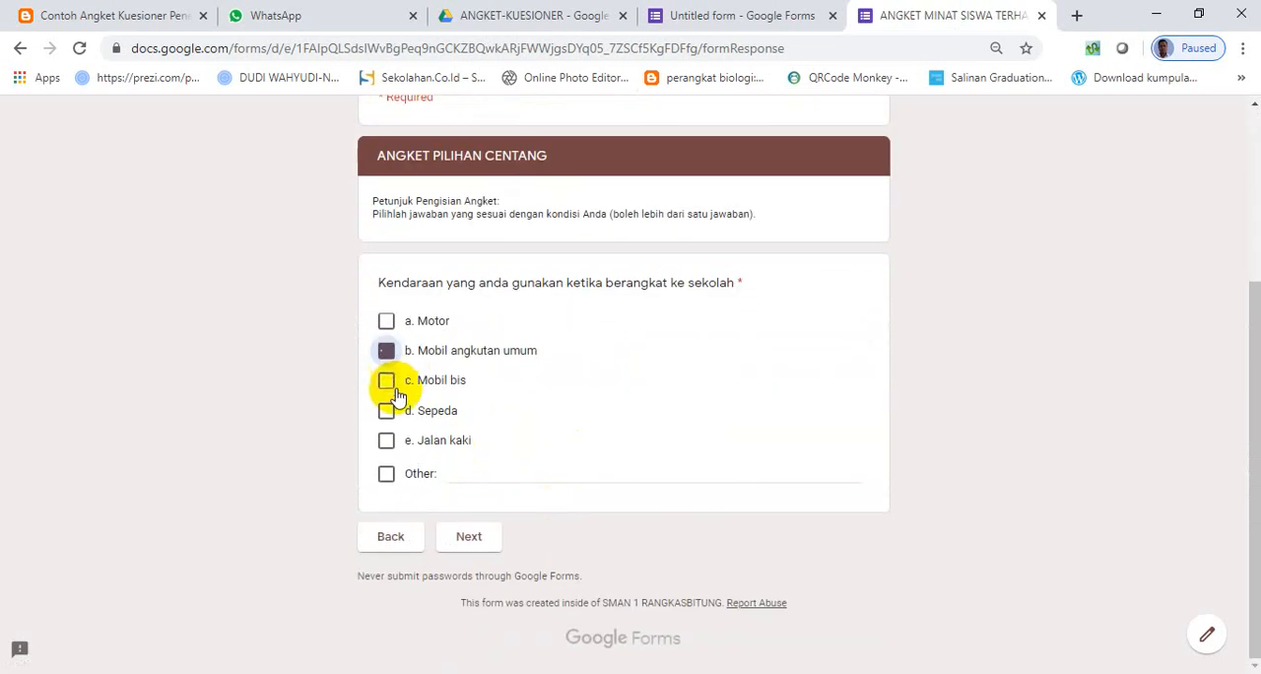
click(387, 409)
click(386, 381)
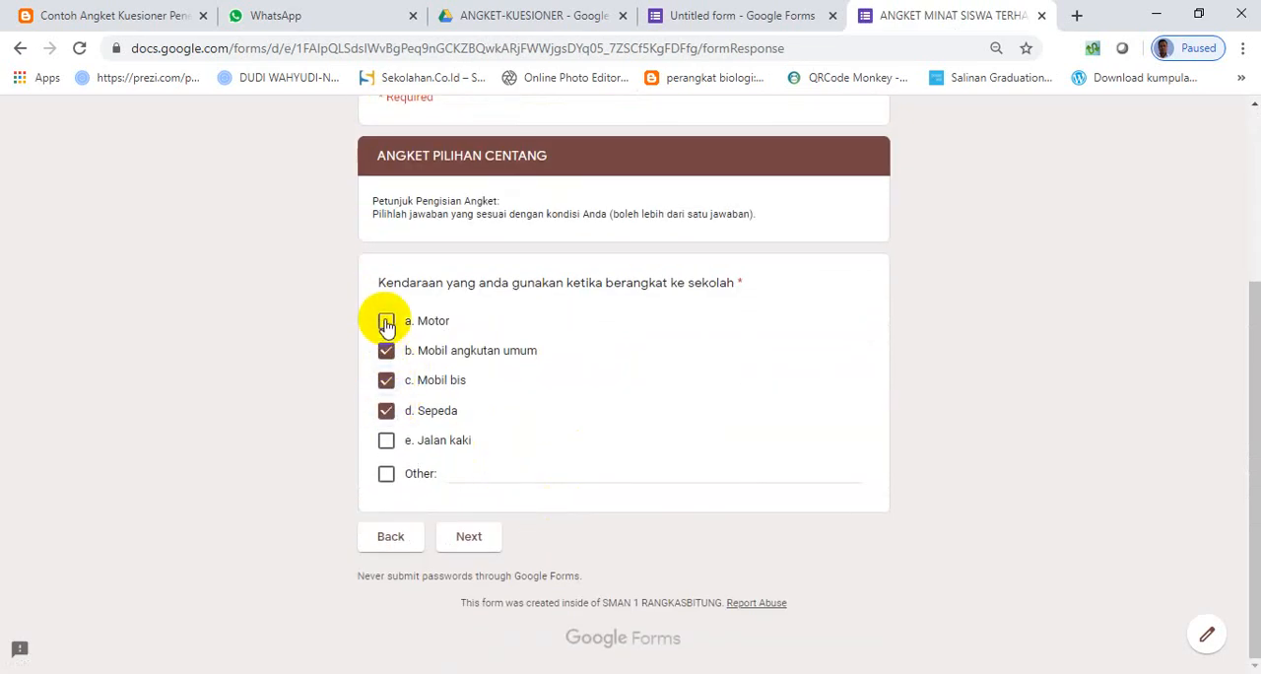
click(385, 321)
click(479, 473)
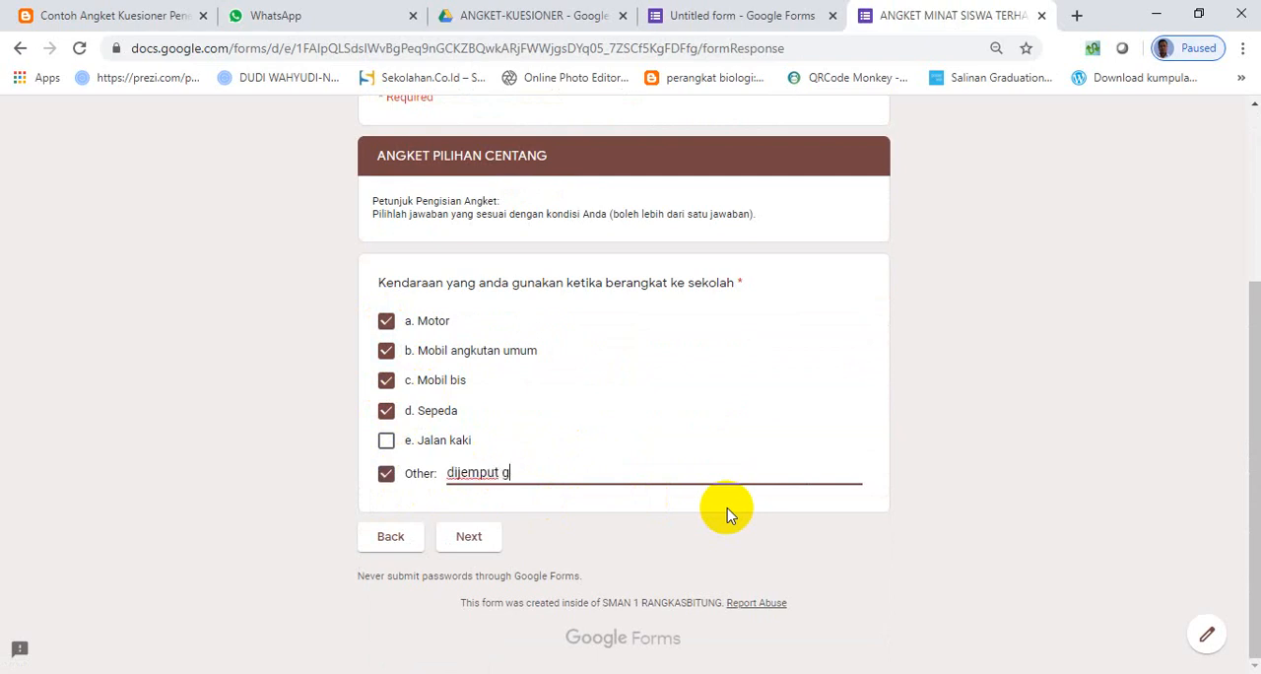
click(491, 535)
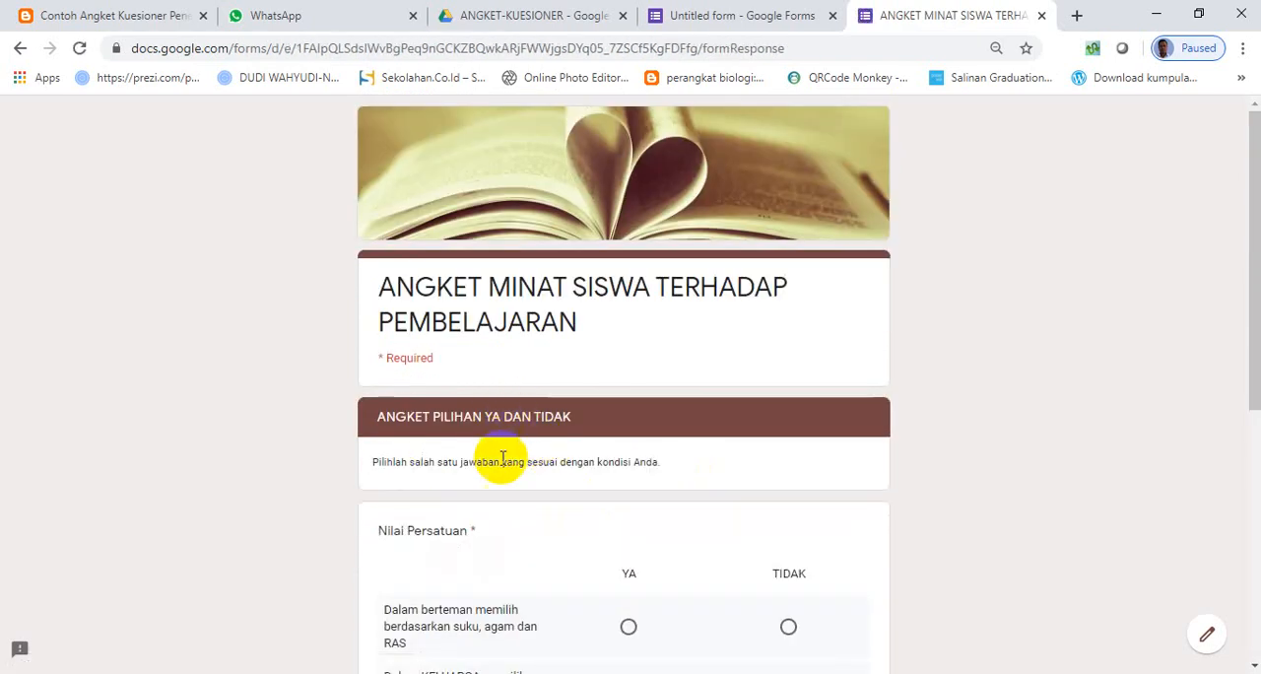
- Answer the Nilai Persatuan rows with YA and TIDAK and both Nilai Kesatuan rows with TIDAK, and continue to the short-answer section
scroll(498, 458, down, 3)
click(635, 355)
click(788, 414)
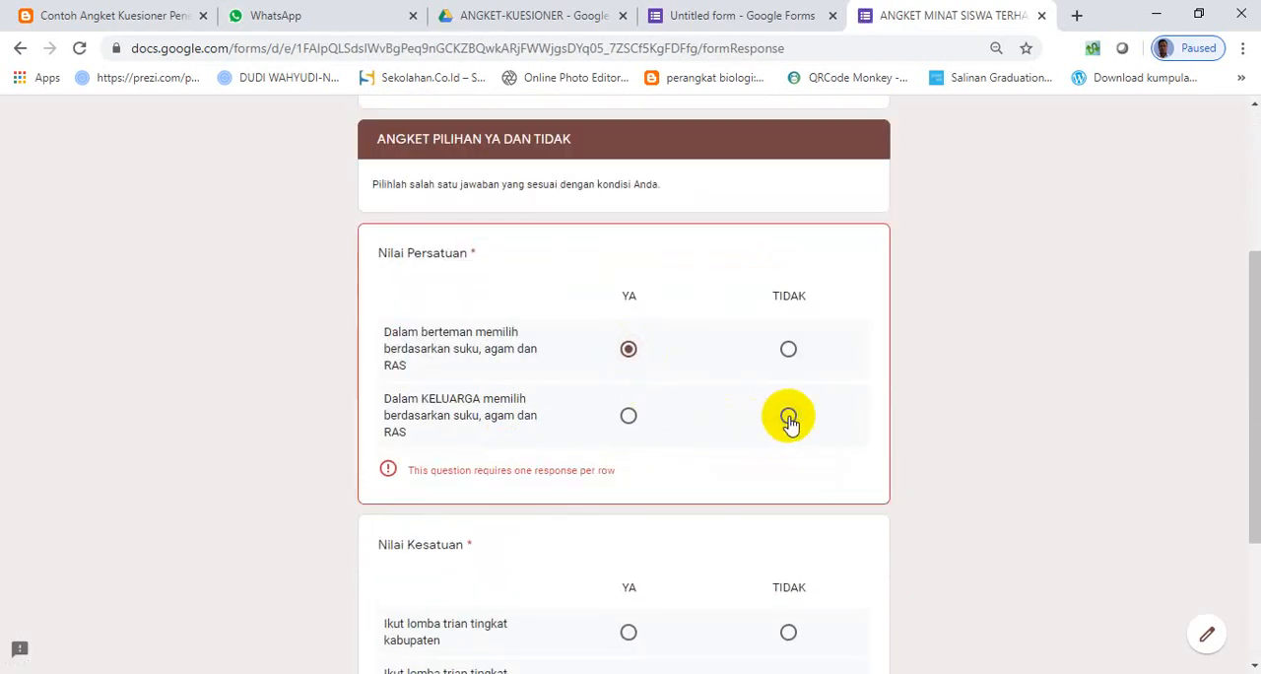
scroll(644, 541, down, 3)
click(788, 407)
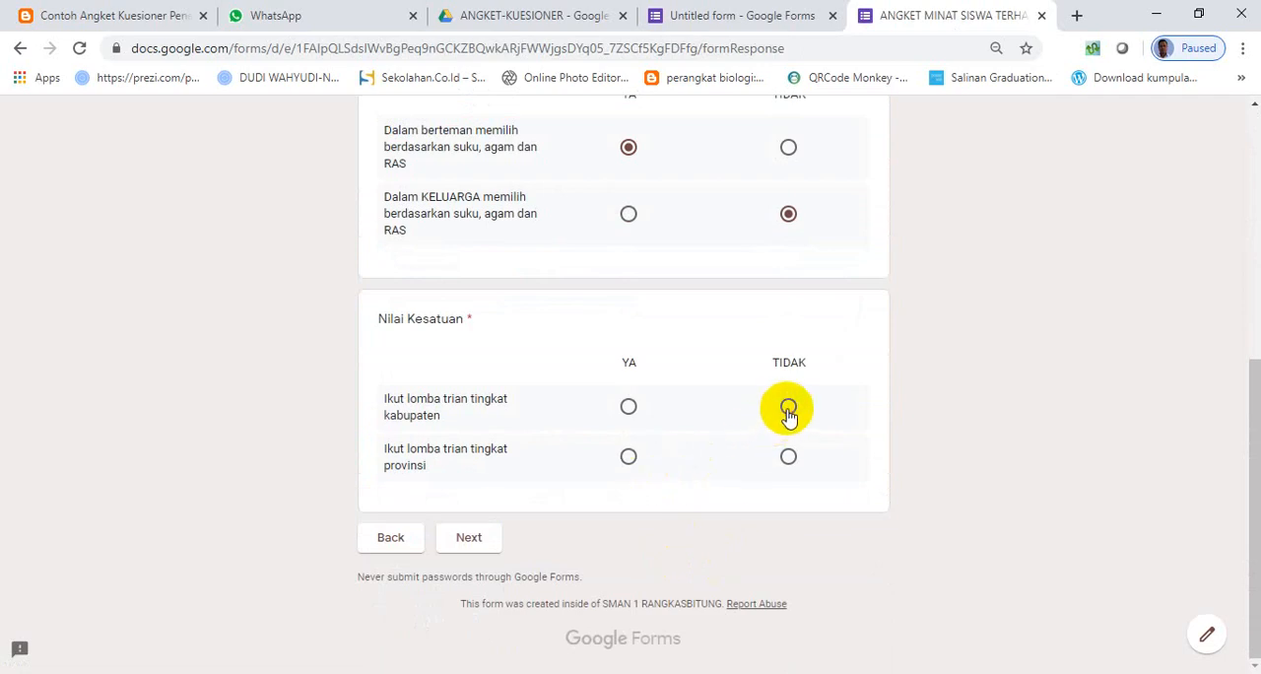
click(789, 457)
click(471, 537)
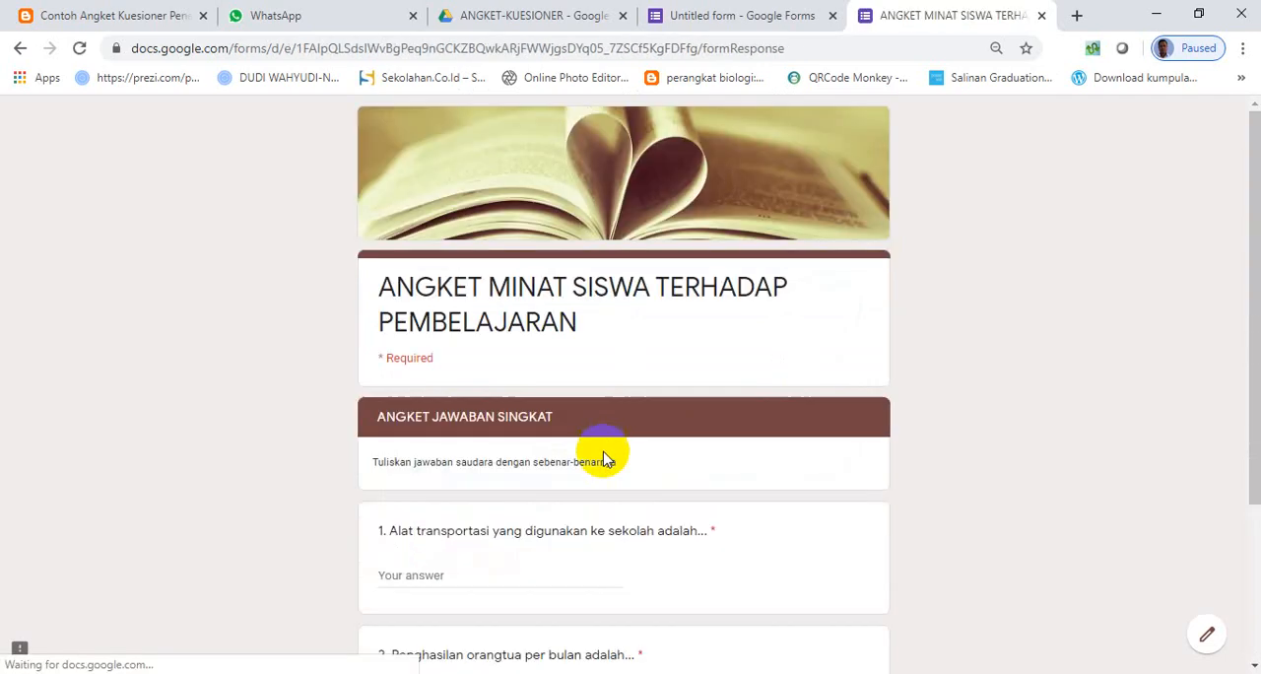
- Answer the school transport question with "mobil" and the parents' monthly income question with "100 juta", and continue to the long-answer section
scroll(509, 483, down, 3)
click(459, 342)
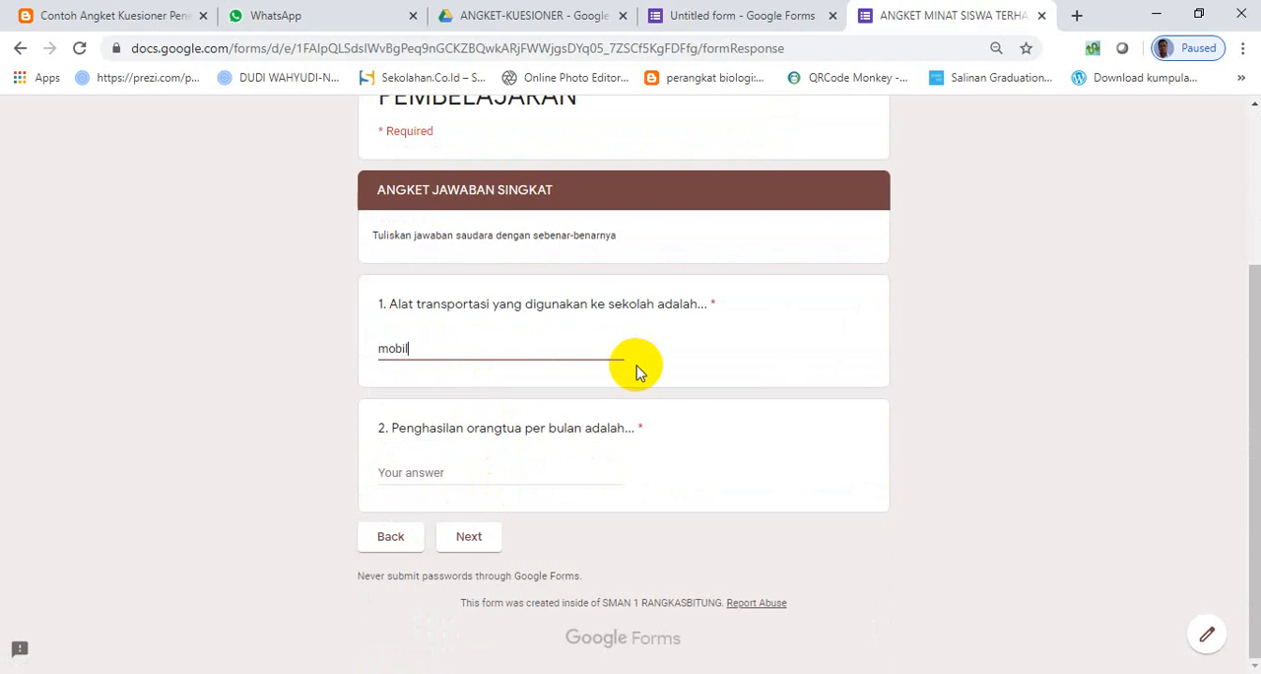
text(mobil)
click(473, 461)
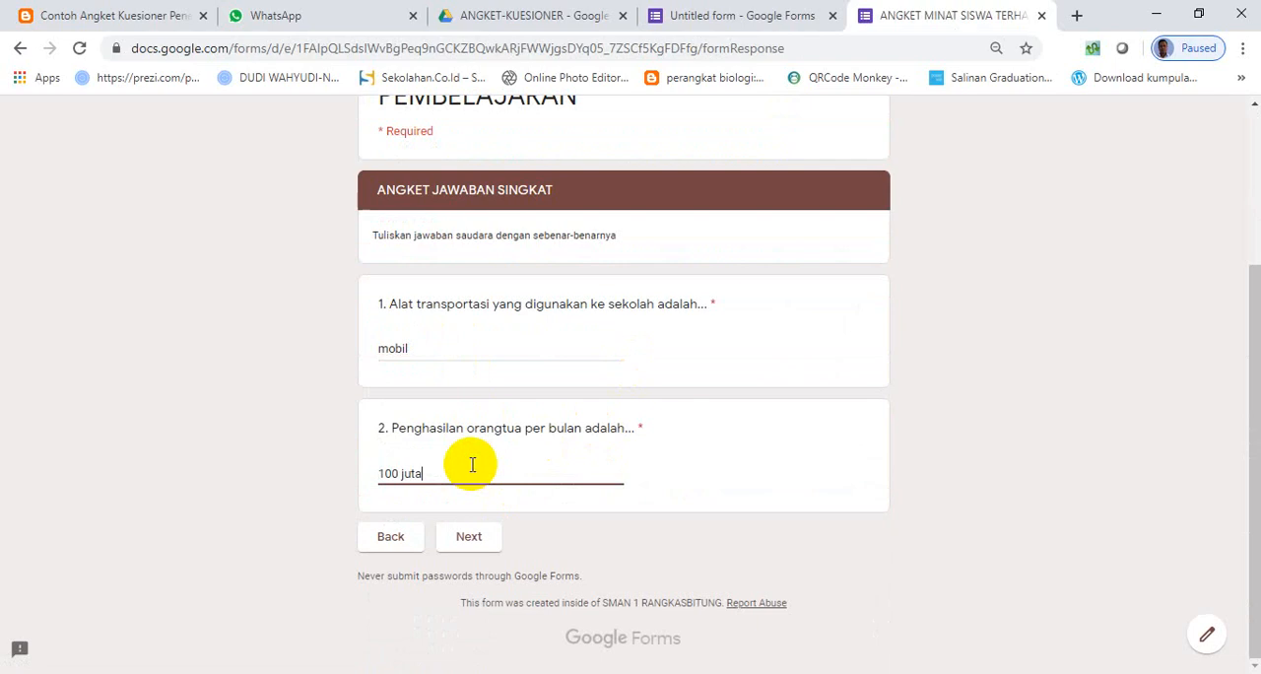
text(100 juta)
click(479, 538)
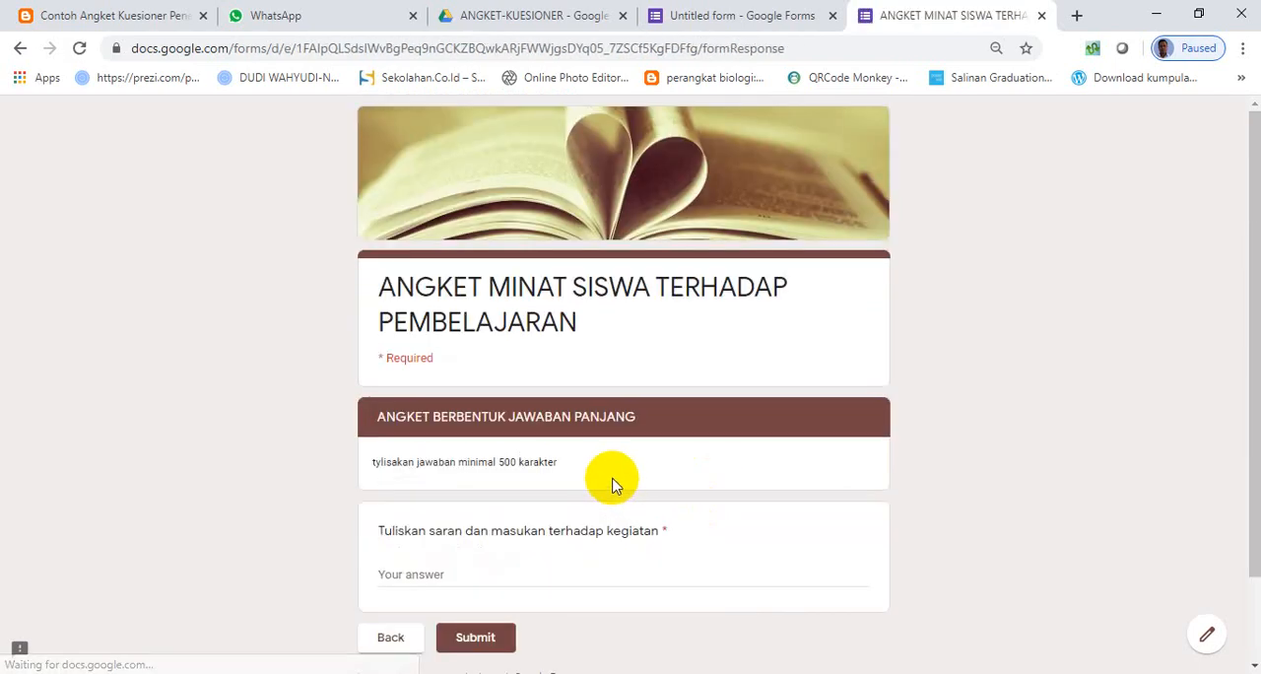
- Fill the long-answer question about suggestions and input for the activity with random placeholder text
scroll(611, 484, down, 1)
click(451, 476)
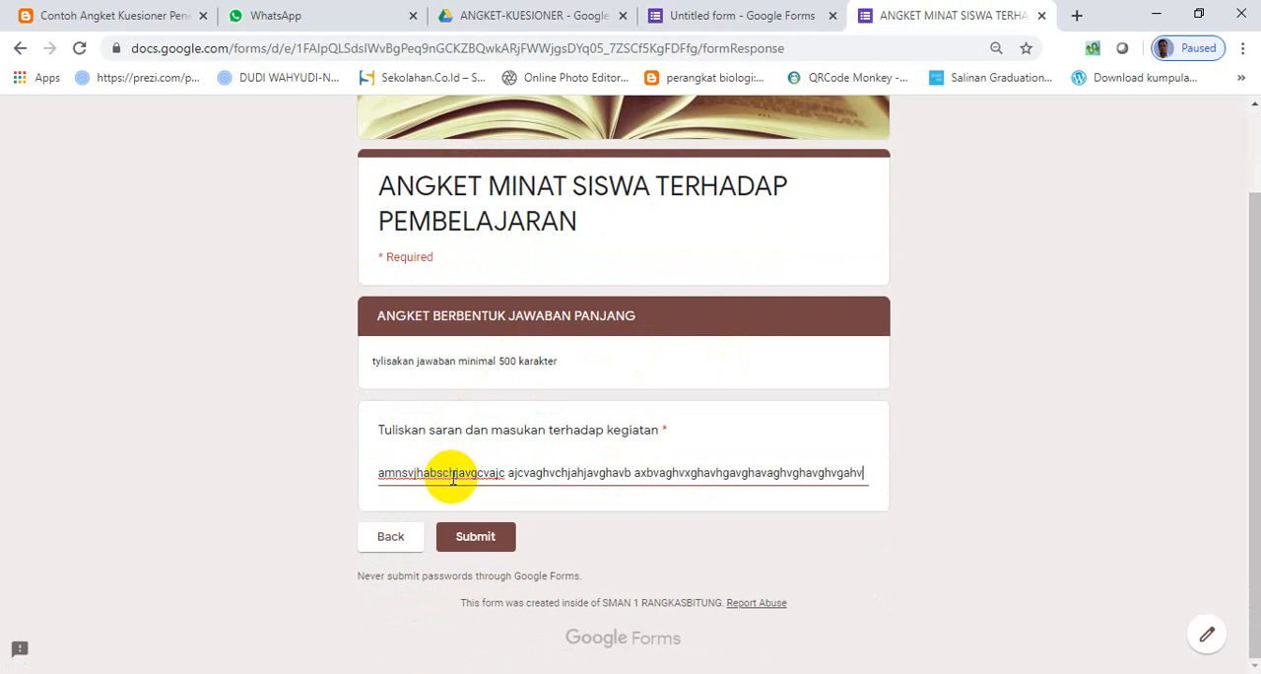
text(aghvaghxv)
key(alt)
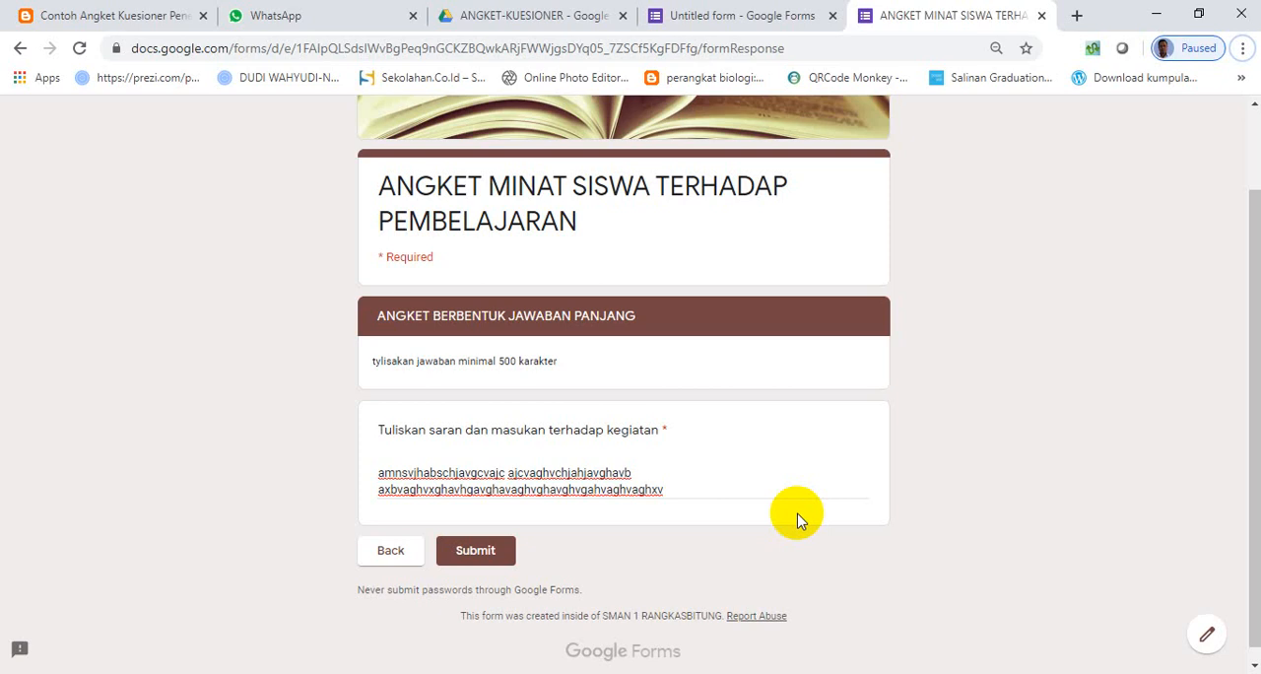
scroll(798, 520, up, 1)
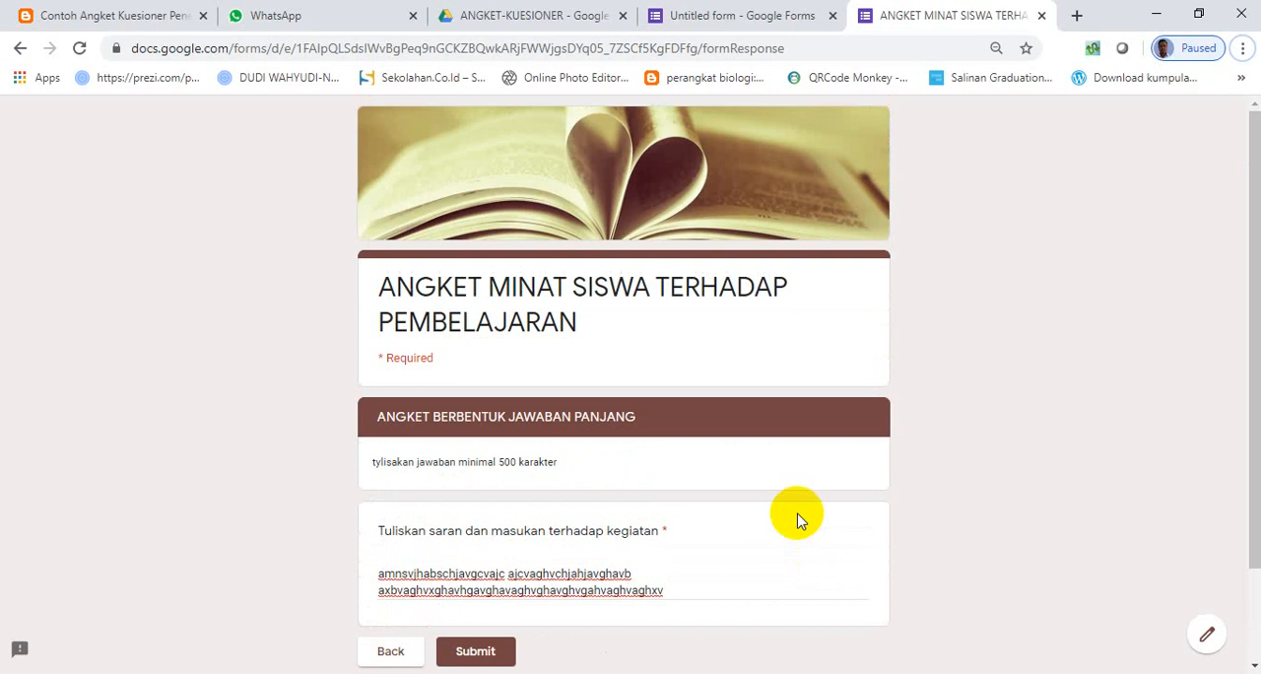
- Return to the form editor, copy the form's shortened share link, and open a new browser tab
click(741, 20)
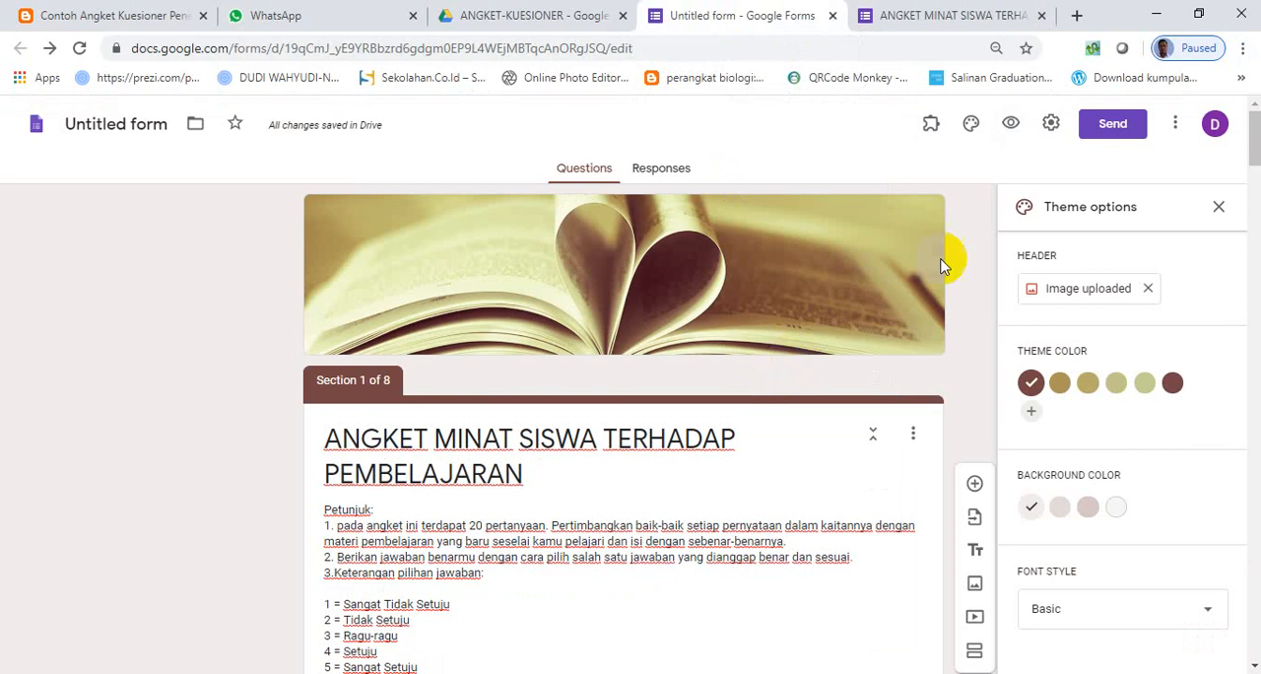
click(1111, 126)
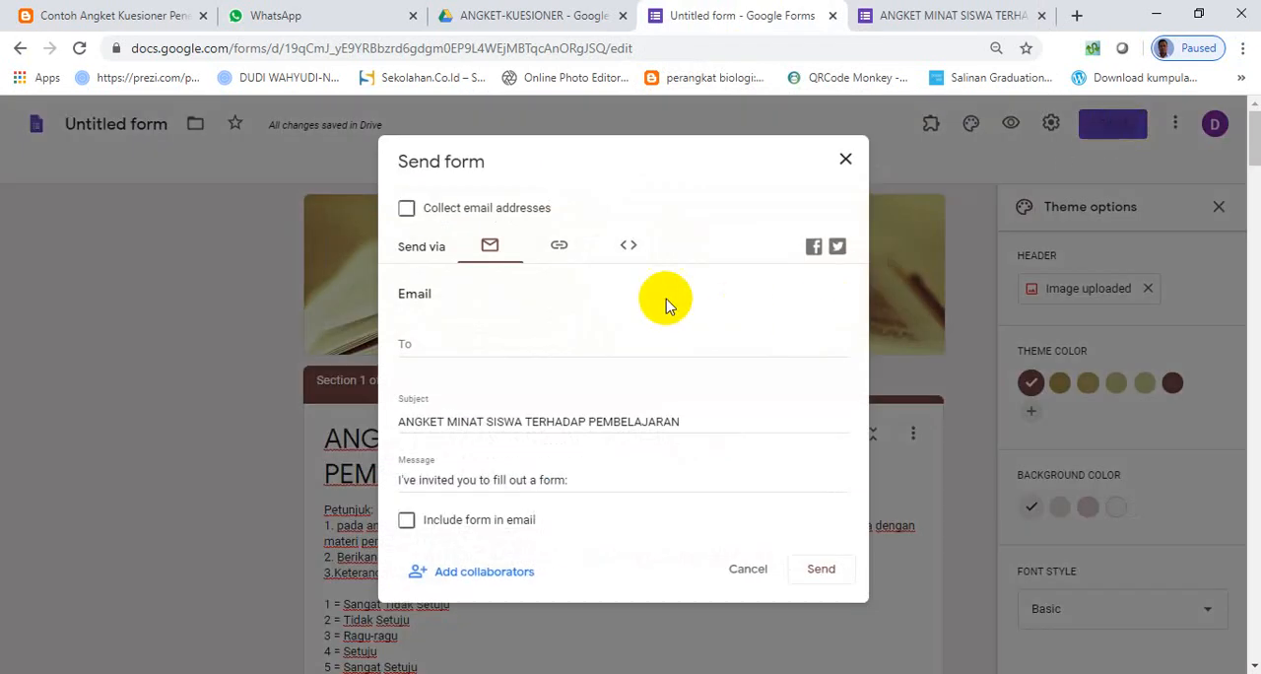
click(559, 249)
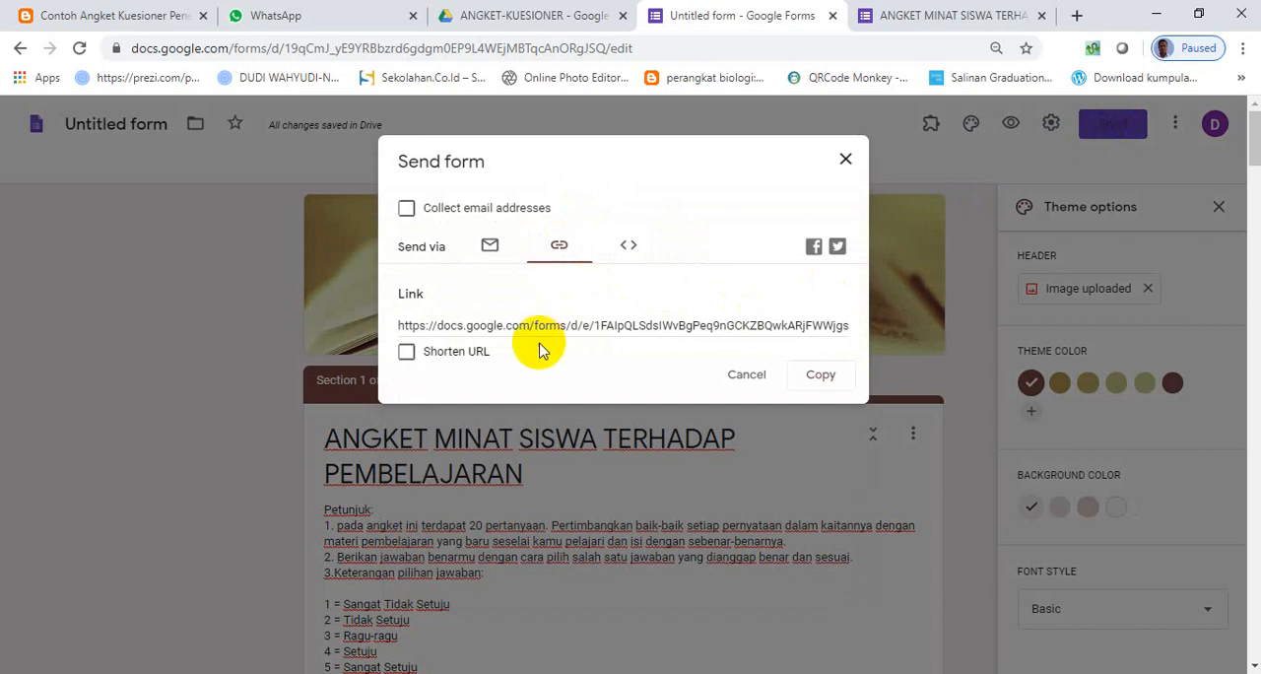
click(505, 321)
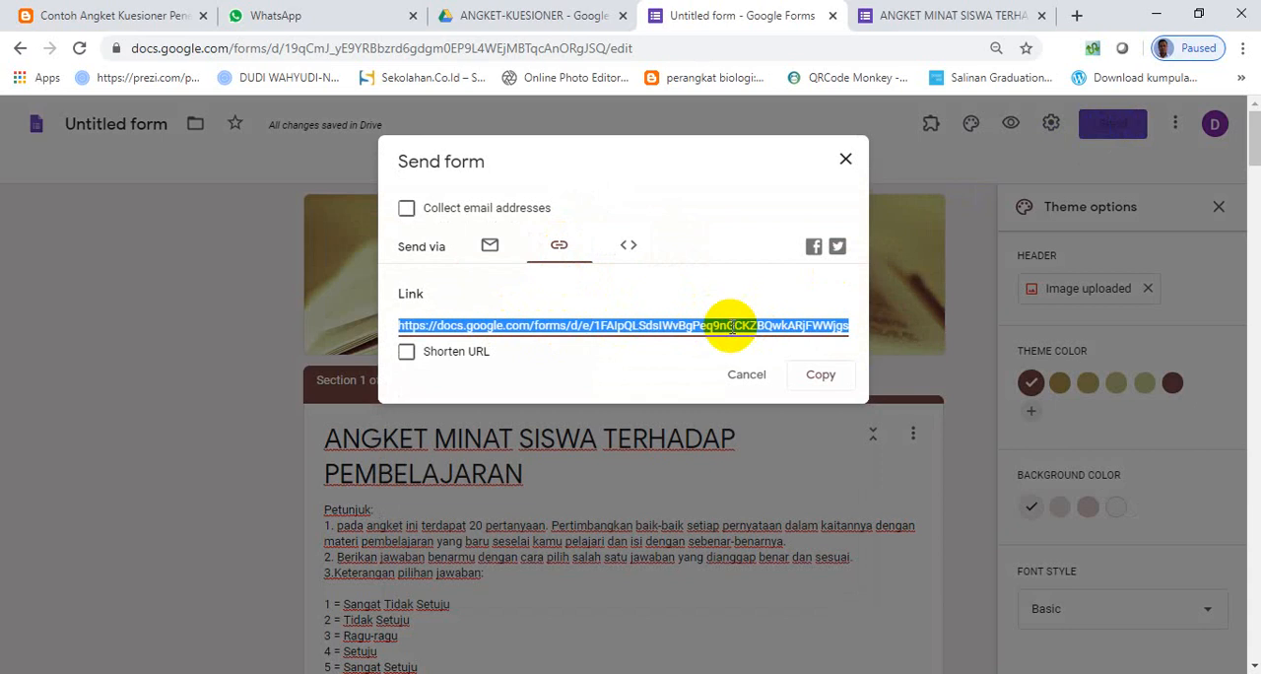
click(407, 353)
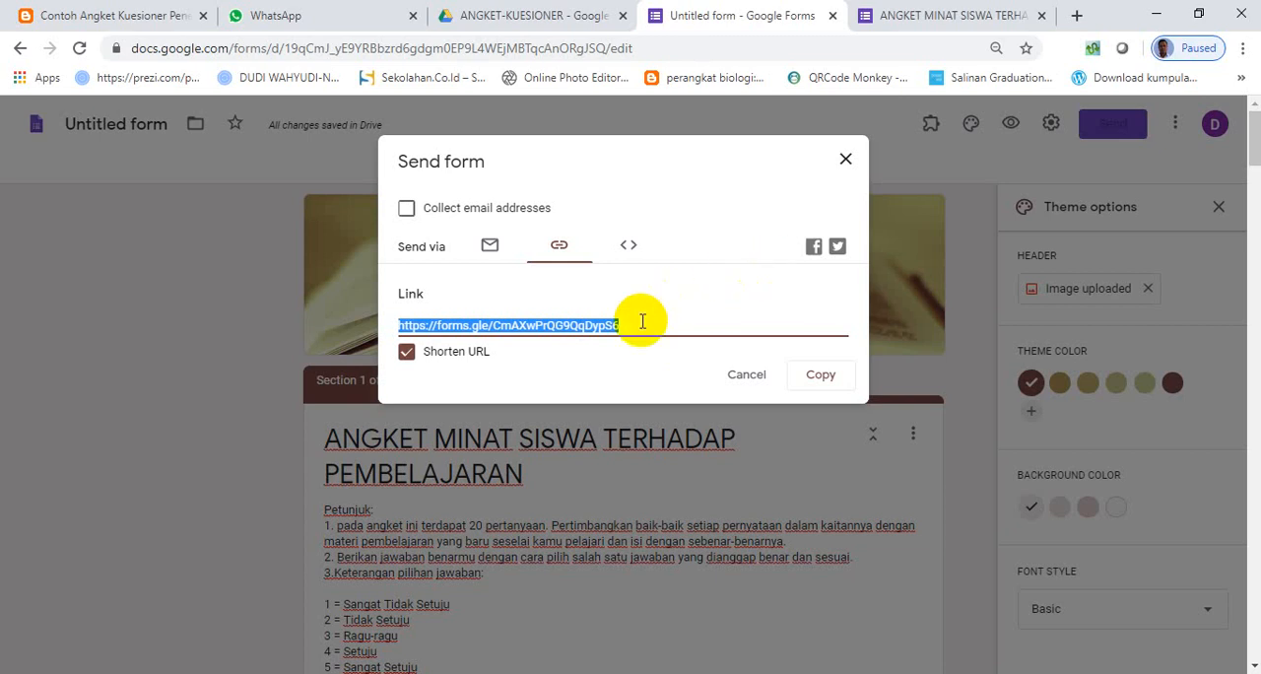
click(1077, 16)
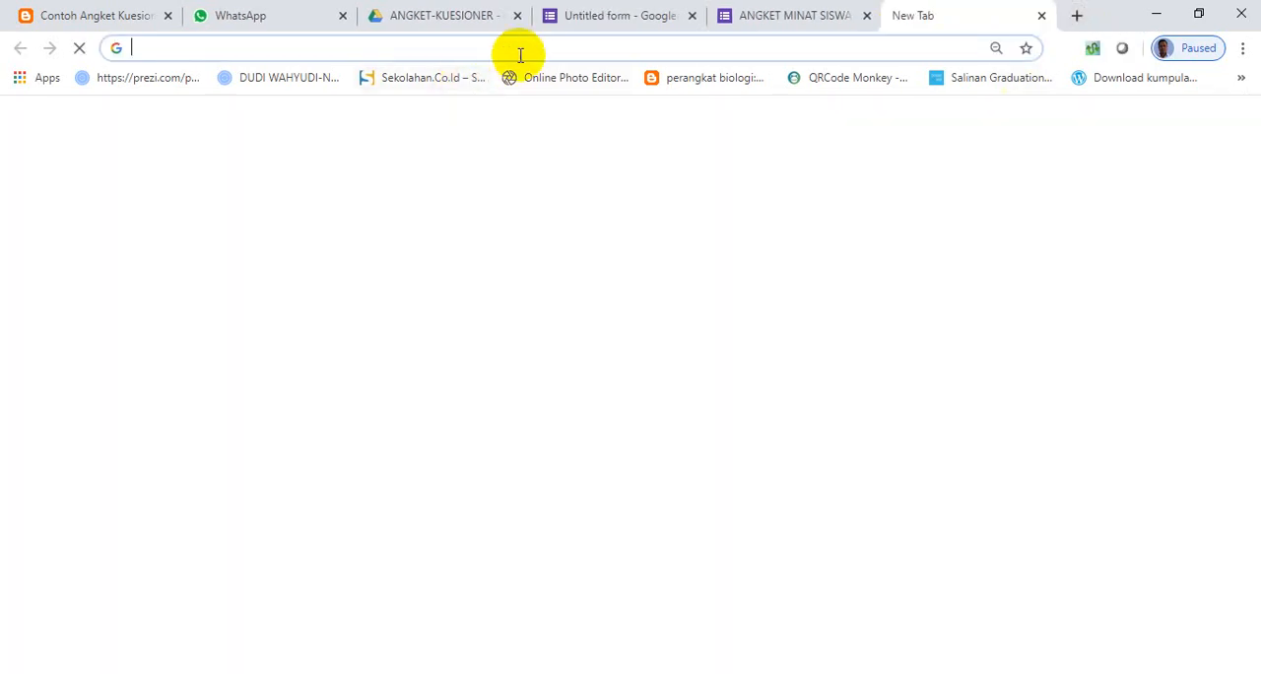
text(gg.gg)
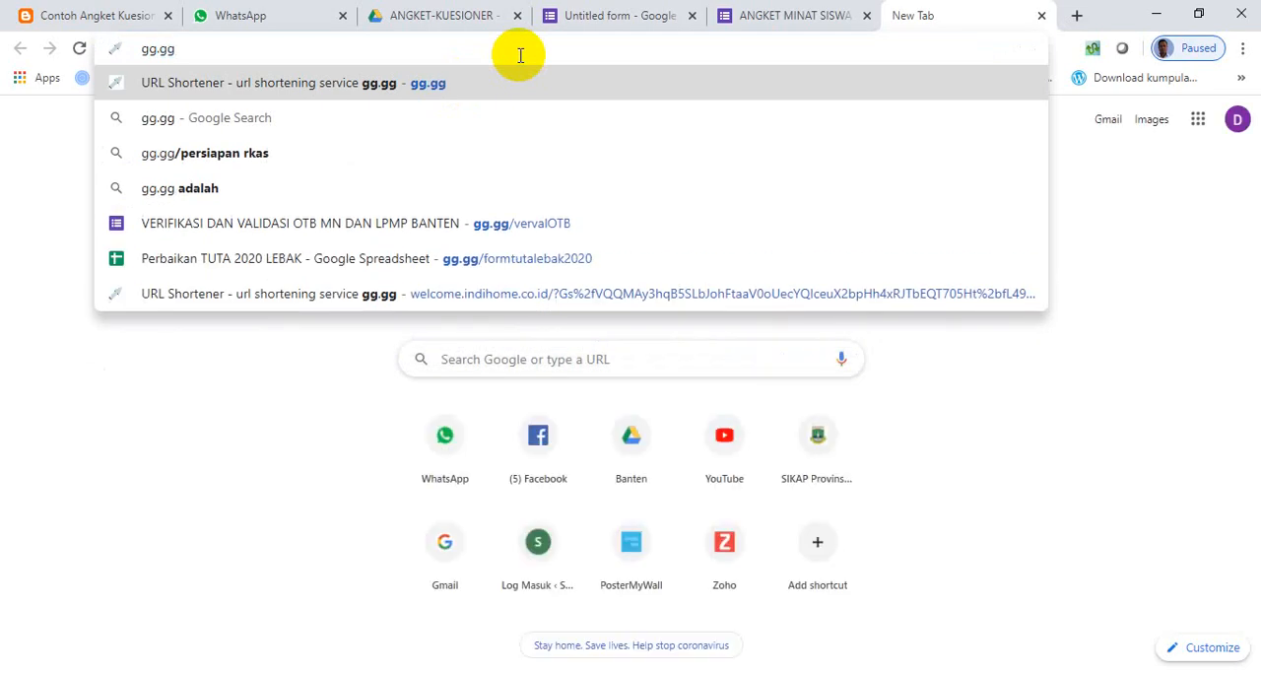
key(BackSpace)
key(BackSpace)
key(BackSpace)
key(BackSpace)
key(BackSpace)
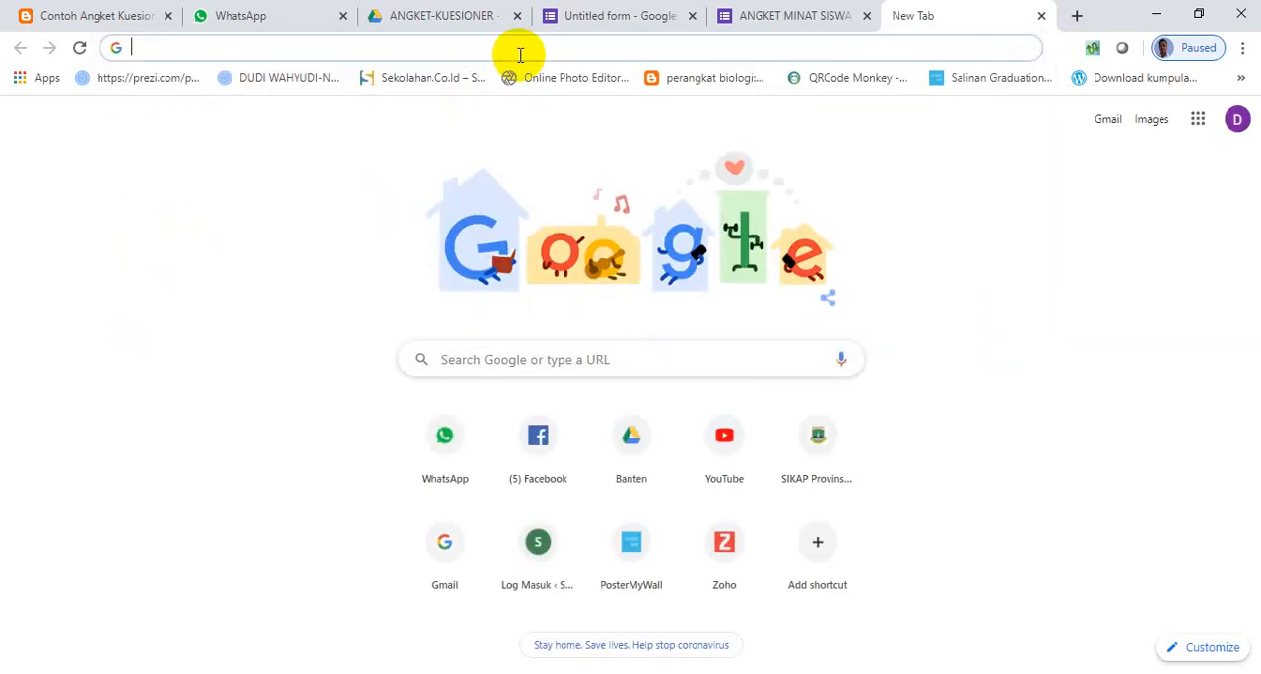
- Go to the TinyURL website and paste the copied form link as the long URL to shorten
text(tiny)
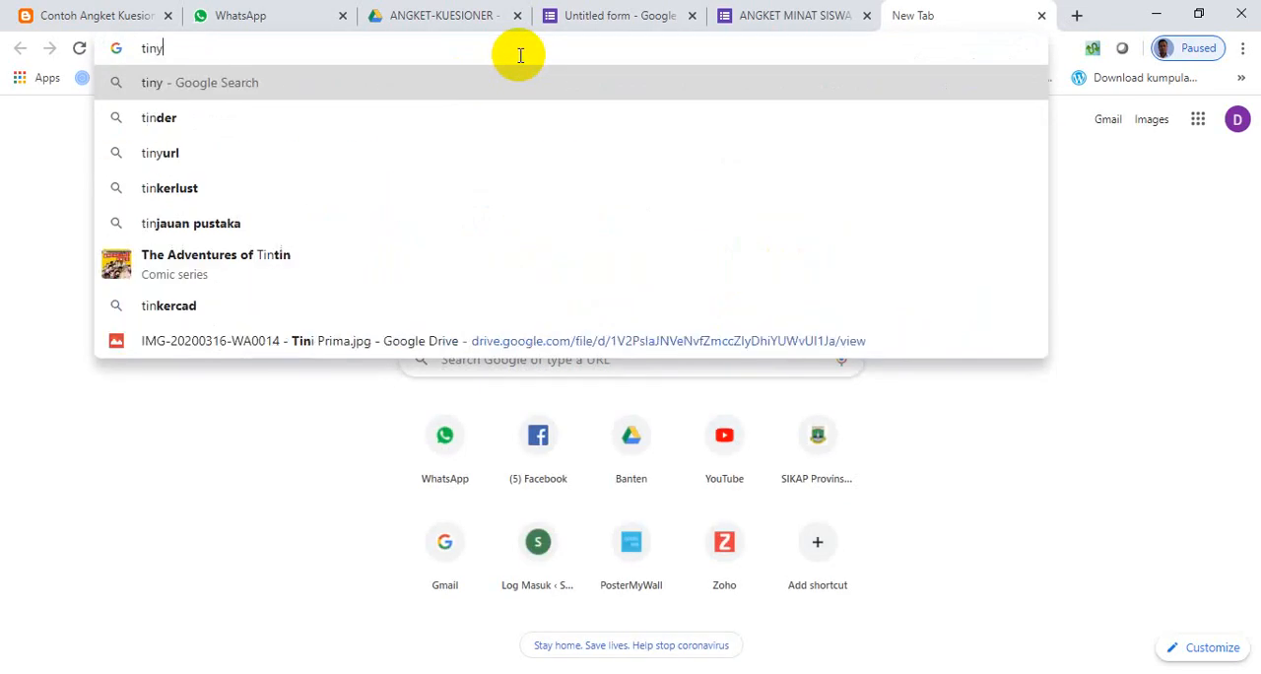
click(236, 118)
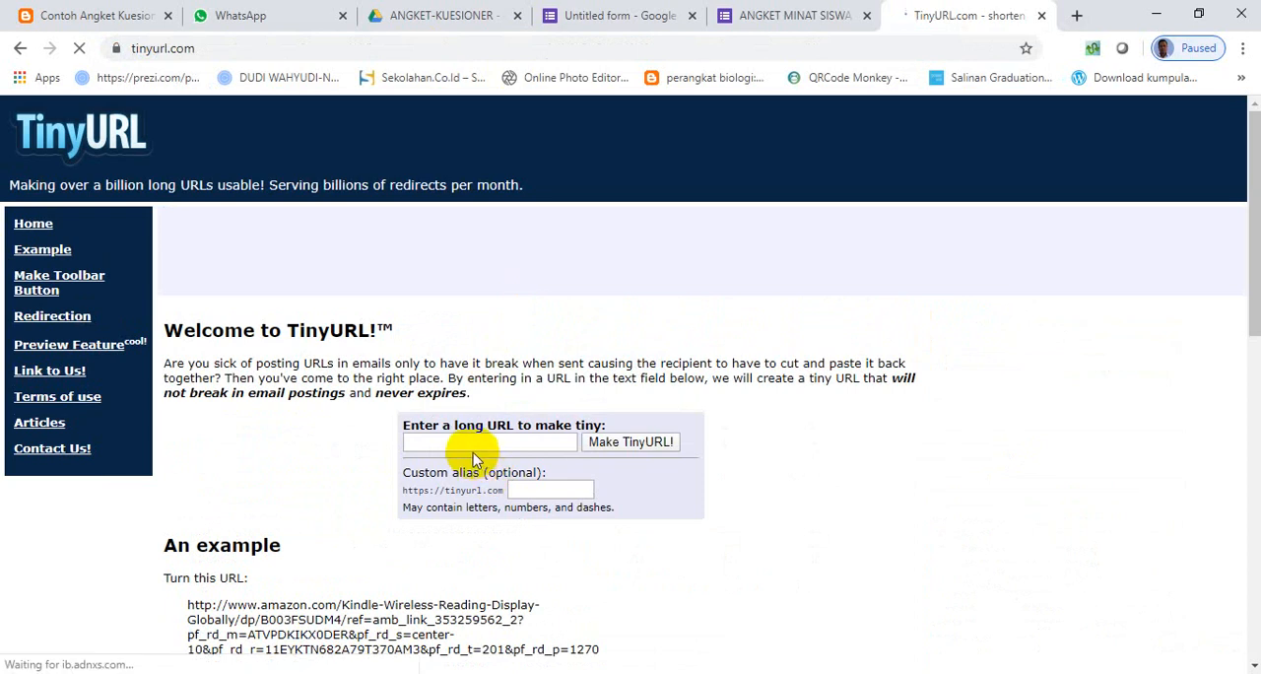
click(470, 446)
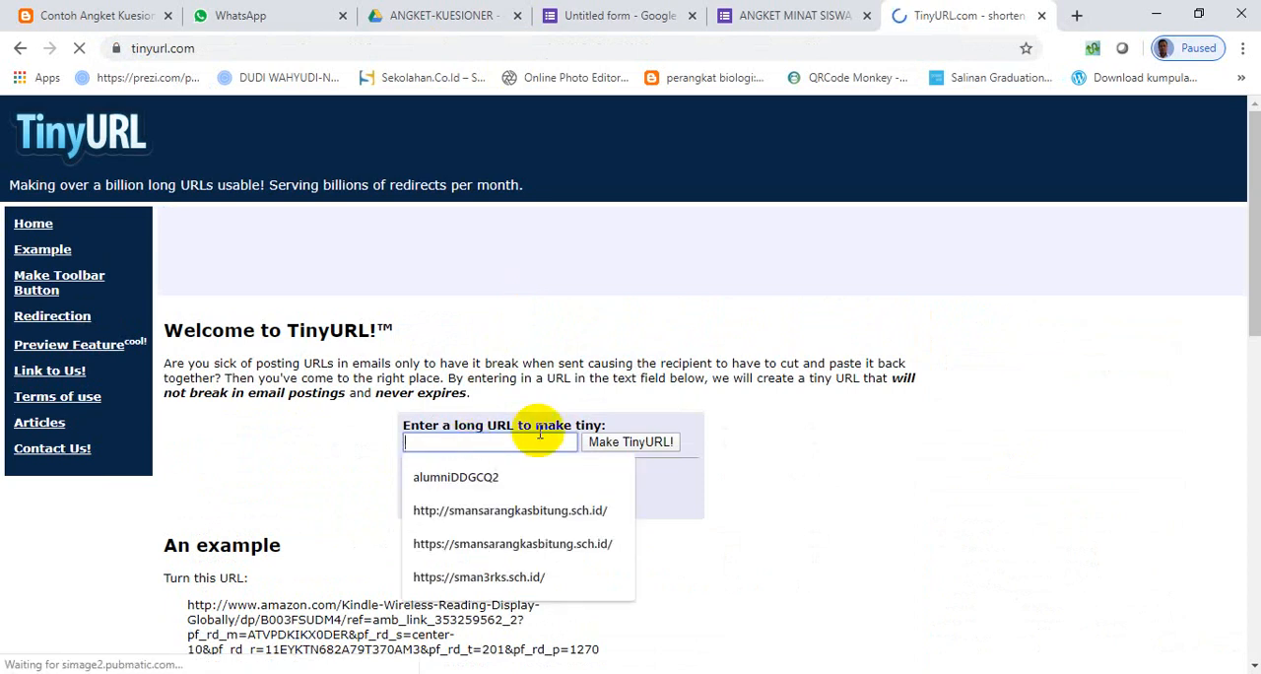
text(https://forms.gle/CmAXwPrQG9QqDypS6)
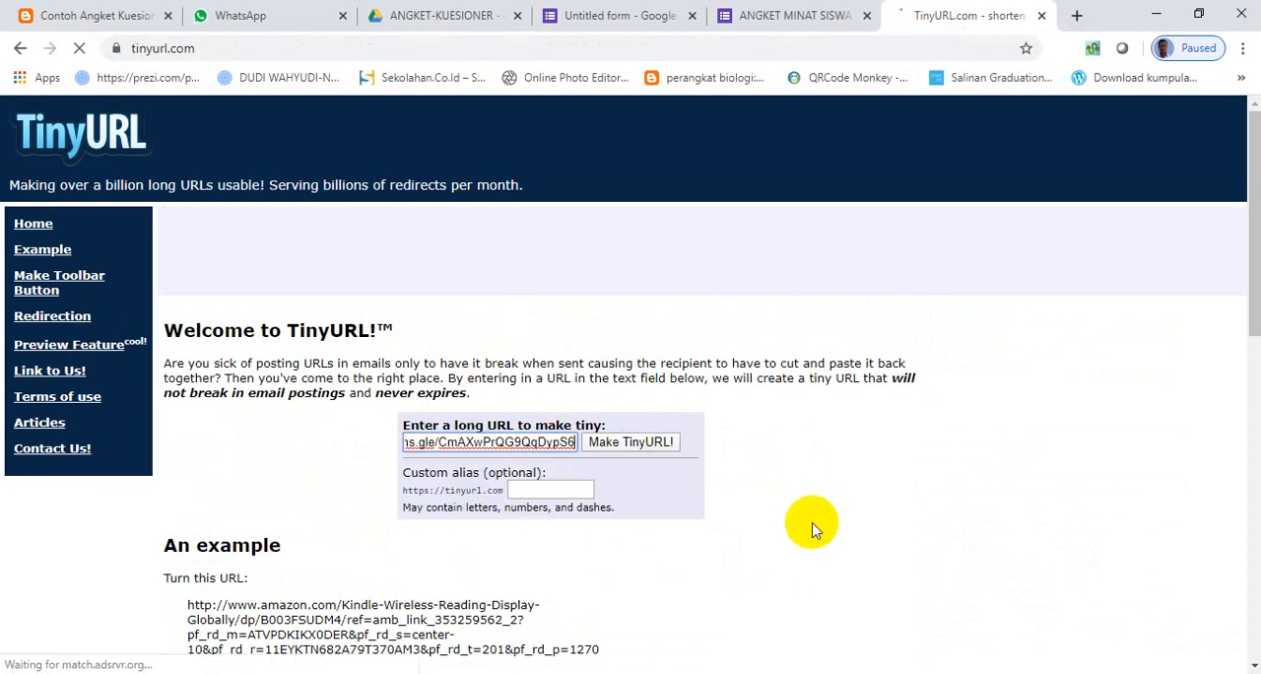
- Try to create a TinyURL for the form link with the custom alias "angket", review the result page, and close the site
click(567, 493)
text(a)
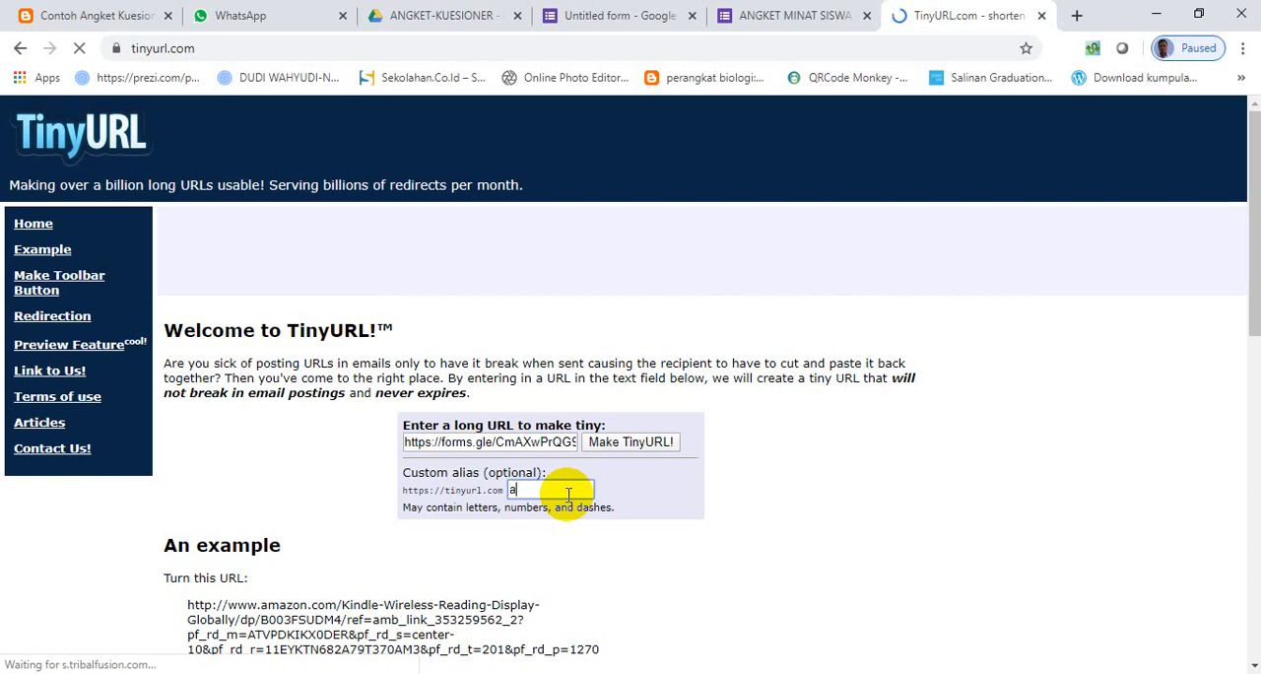
text(ngket)
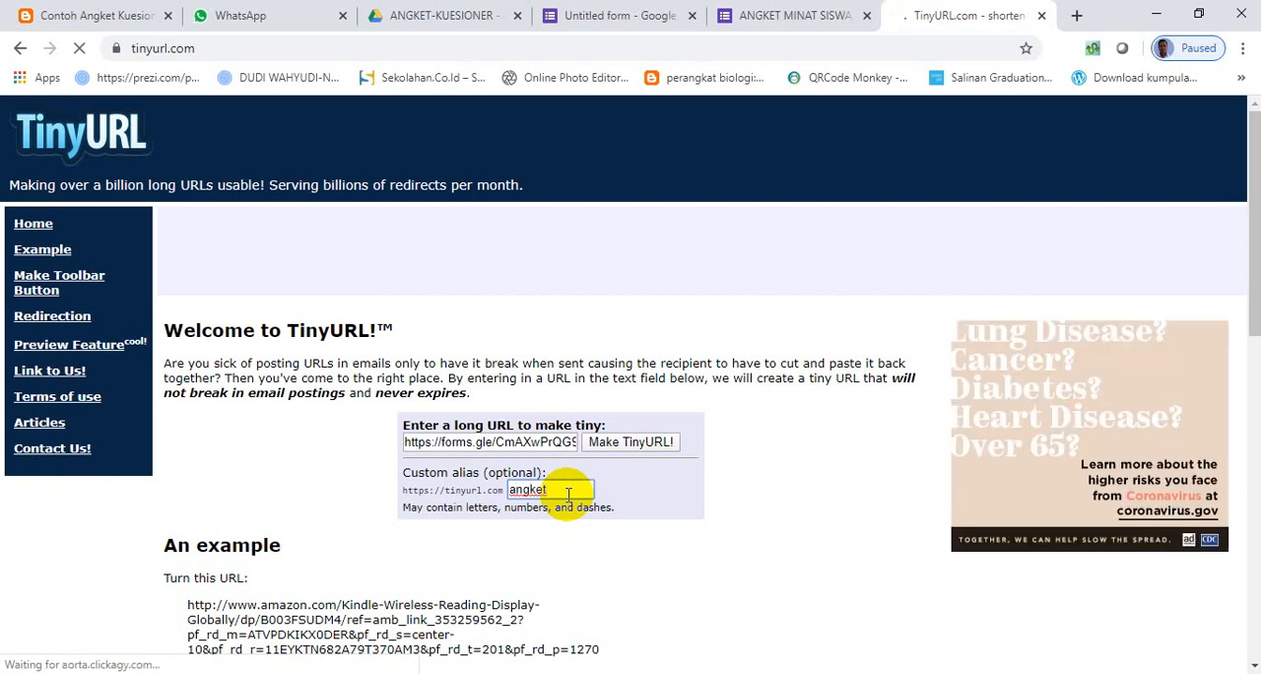
click(626, 445)
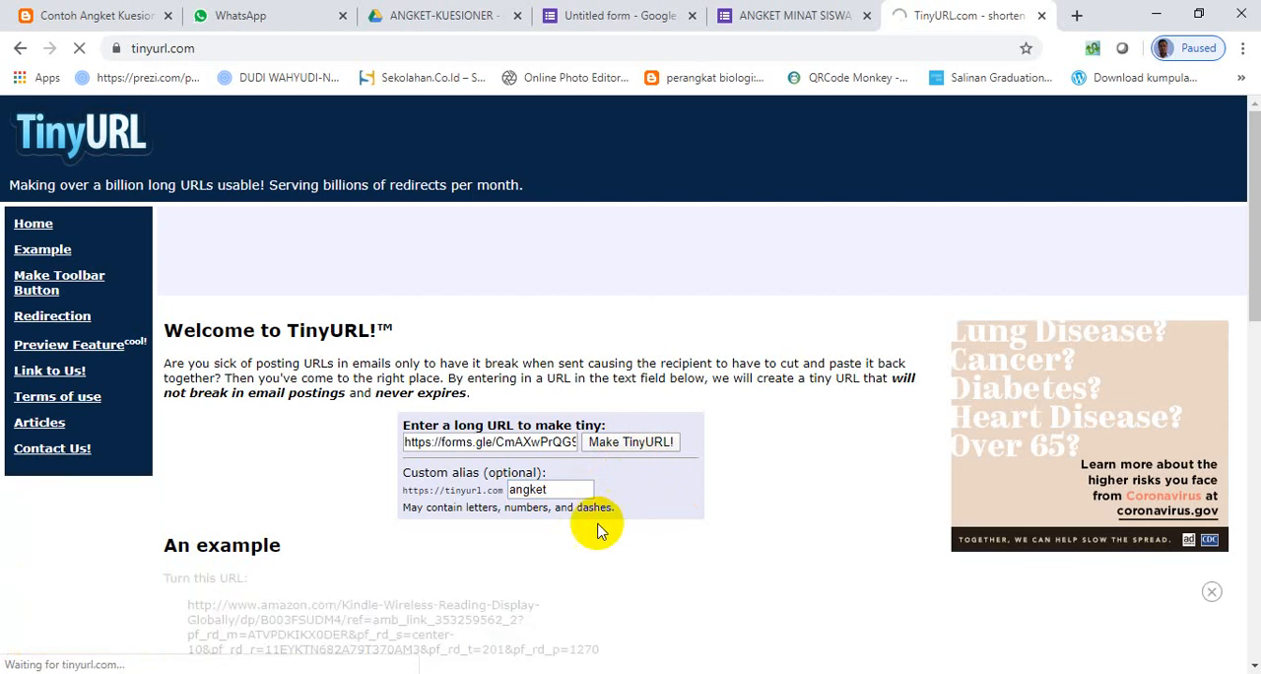
scroll(572, 504, down, 2)
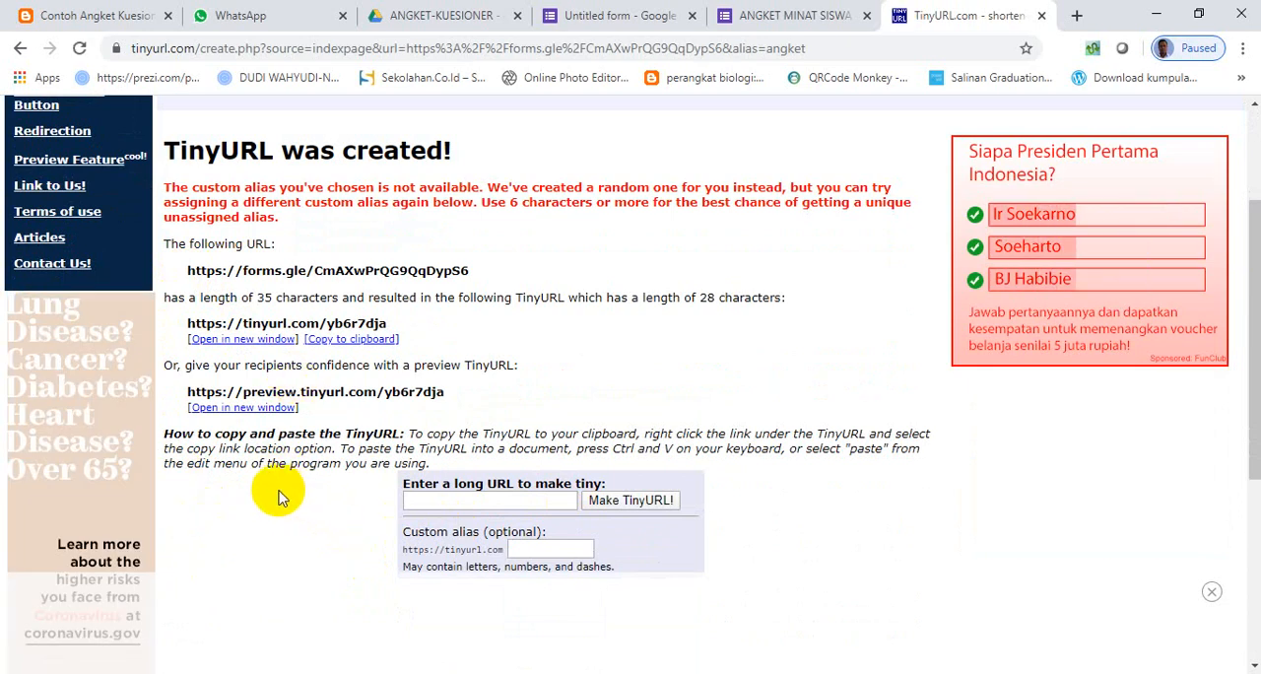
scroll(296, 517, down, 4)
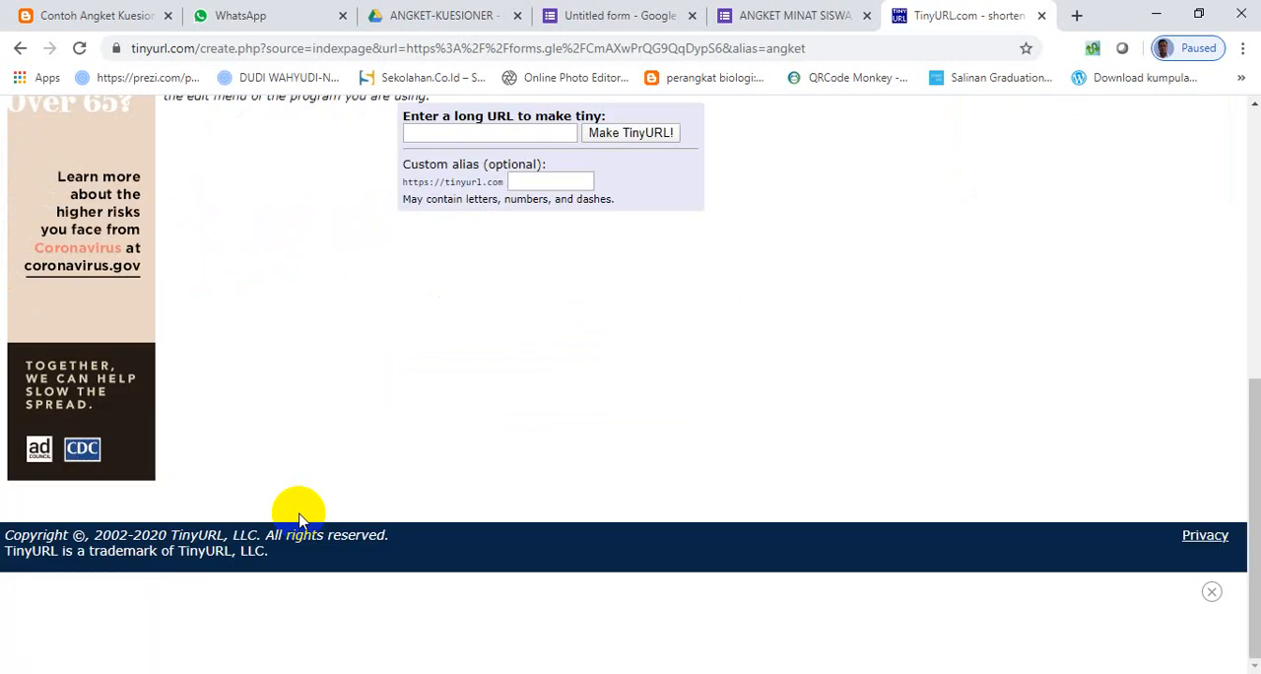
scroll(296, 493, up, 4)
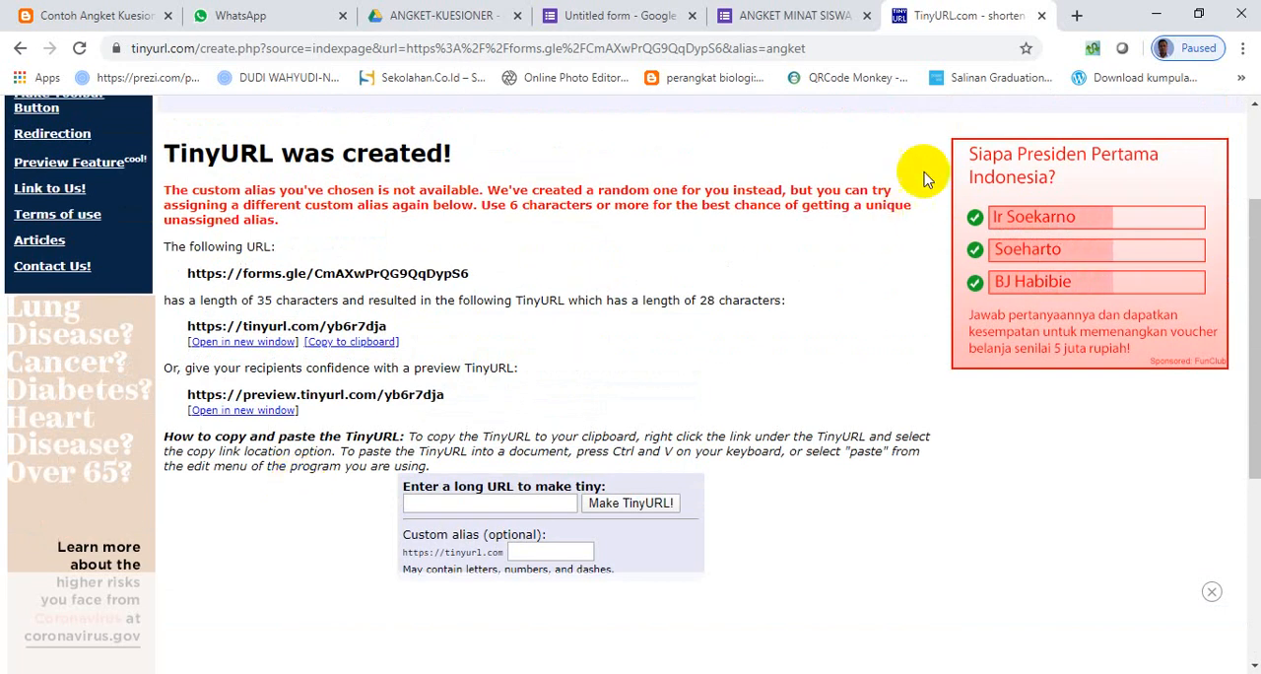
click(1042, 16)
- Open the gg.gg URL shortener in a new browser tab and paste the copied form link as the URL to shorten
click(1061, 16)
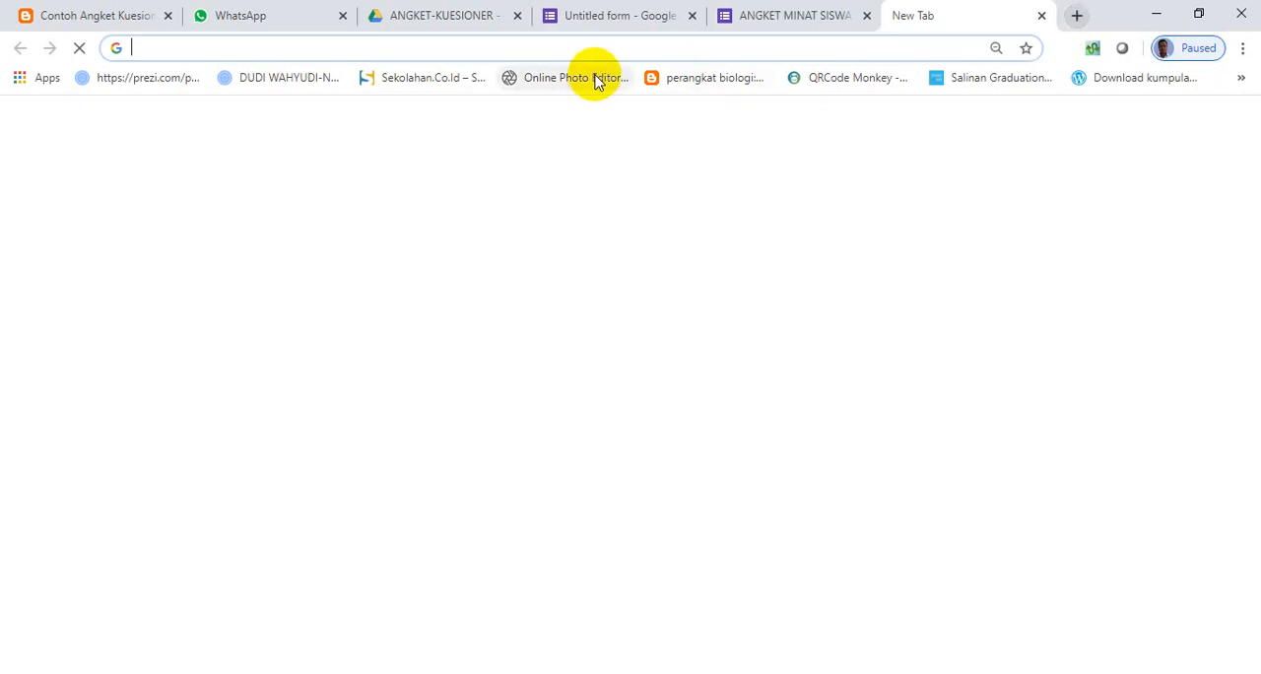
text(gg.gg)
key(Return)
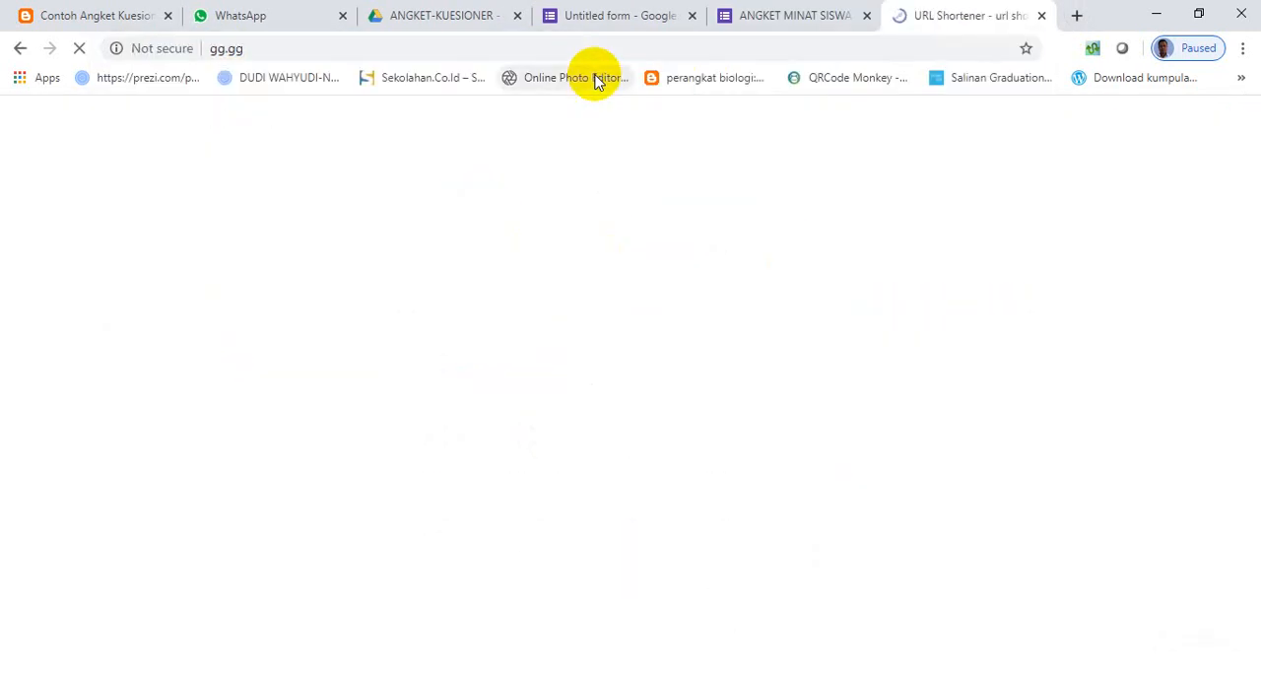
click(374, 337)
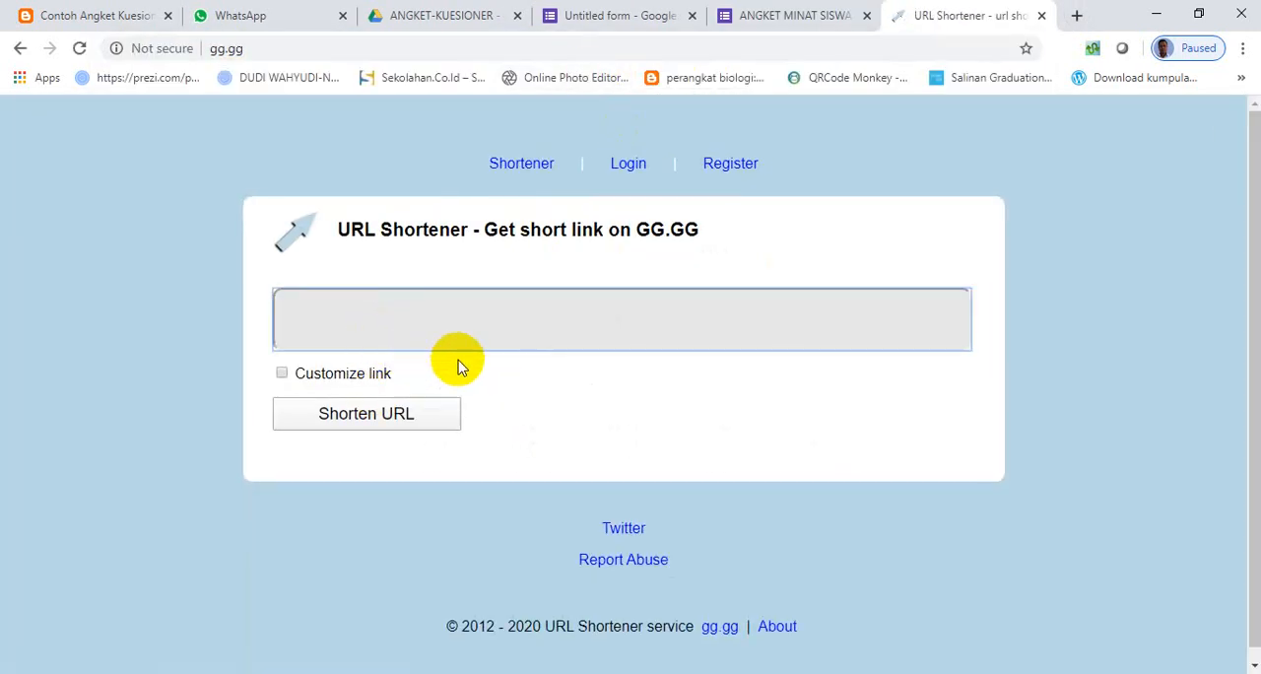
text(https://forms.gle/CmAXwPrQG9QqDypS6)
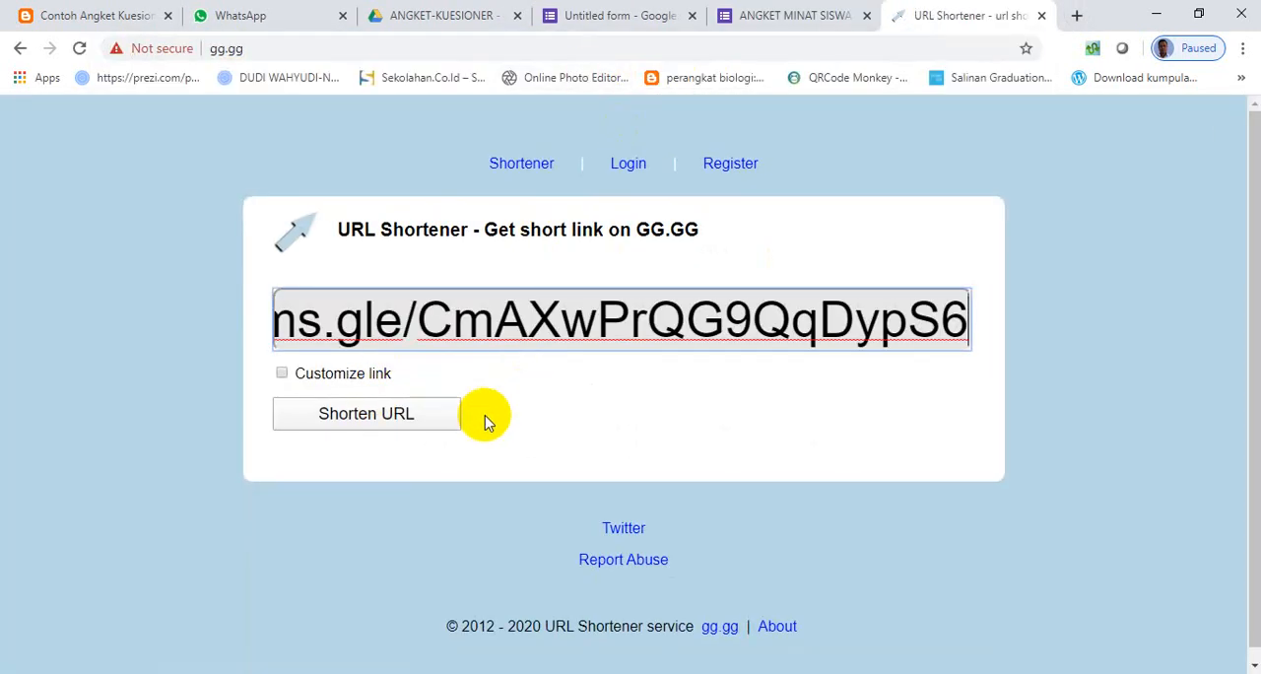
- Enable link customization and try to shorten the URL with the custom path "angketguru"
click(281, 374)
click(502, 375)
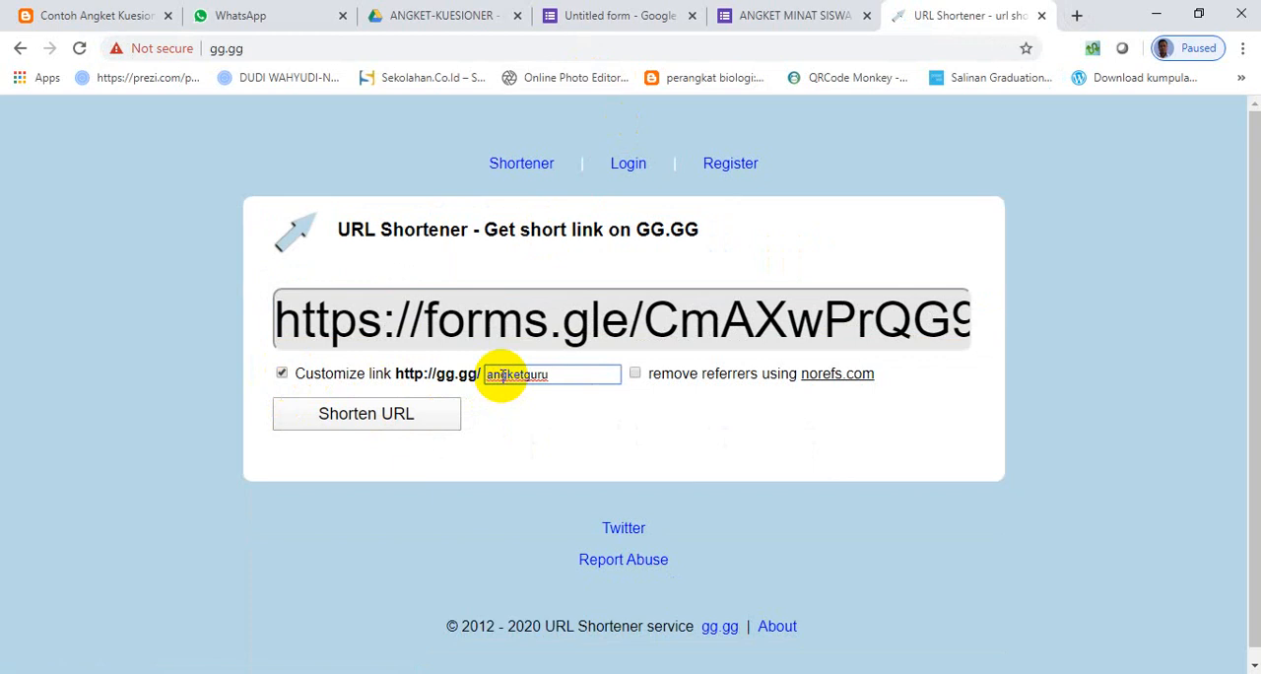
click(366, 414)
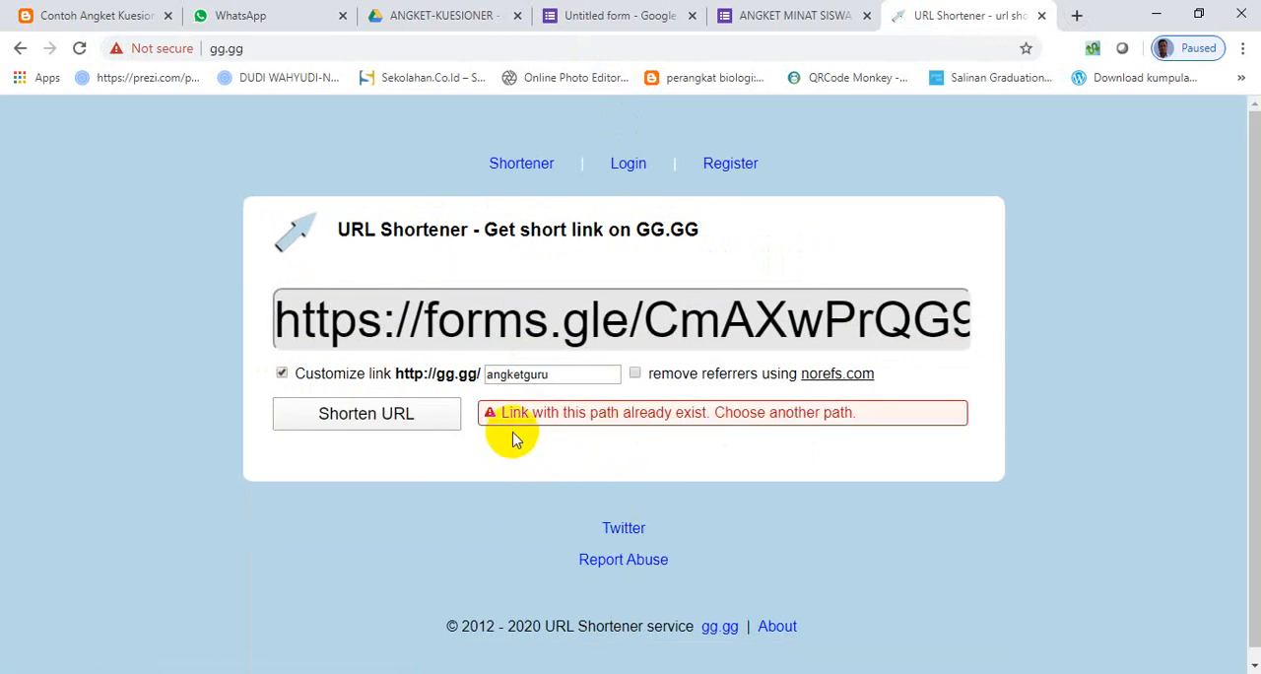
- Change the custom path to "angket-guru", try to shorten the URL again, and clear the path
click(523, 375)
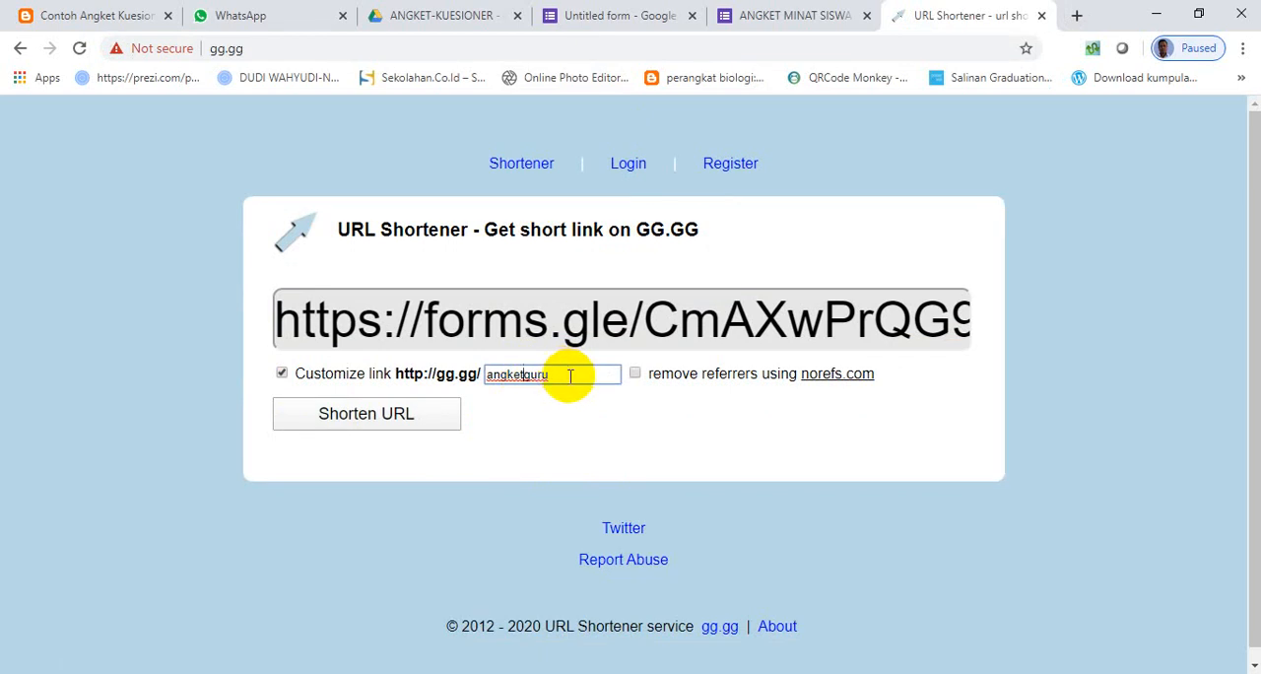
text(-)
click(432, 416)
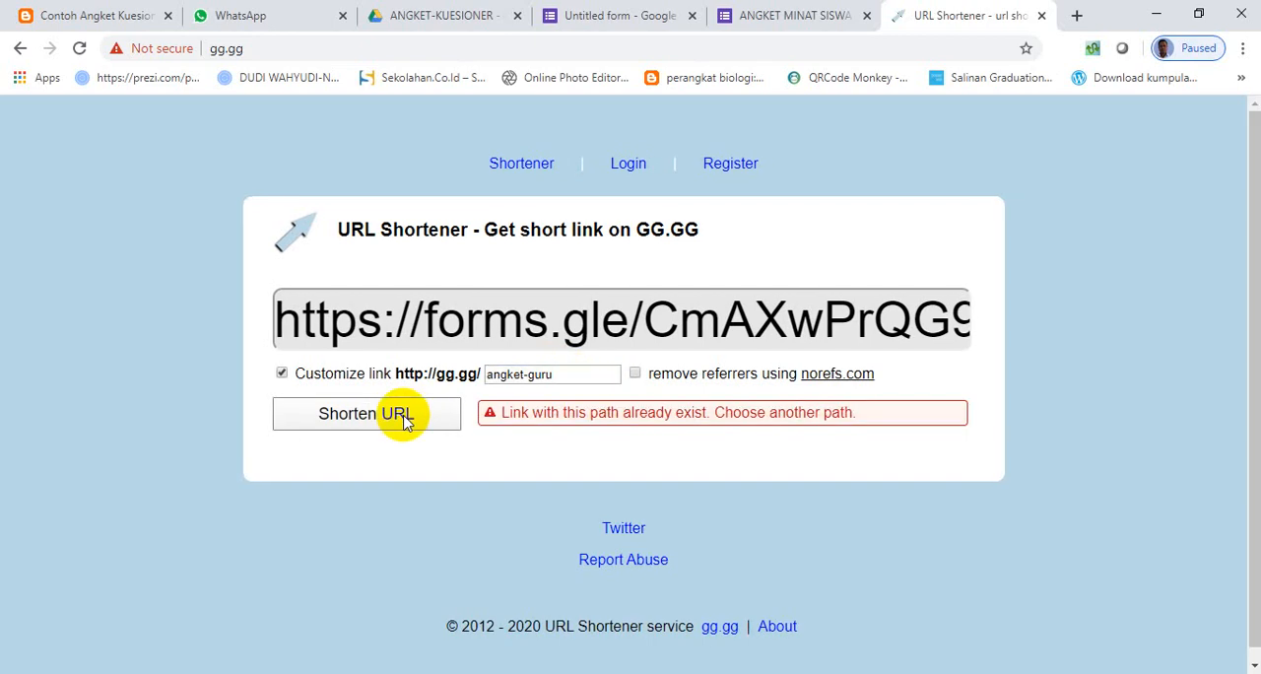
click(583, 372)
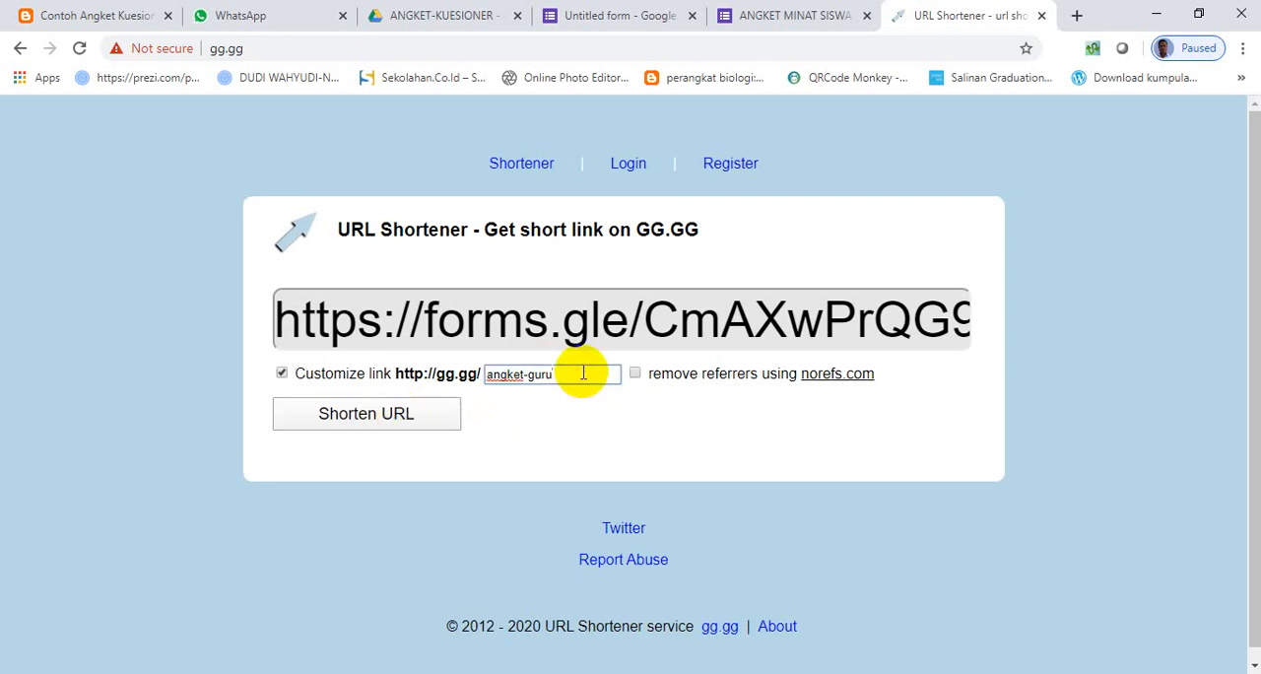
key(BackSpace)
key(BackSpace)
key(BackSpace)
key(BackSpace)
key(BackSpace)
key(BackSpace)
key(BackSpace)
key(BackSpace)
key(BackSpace)
key(BackSpace)
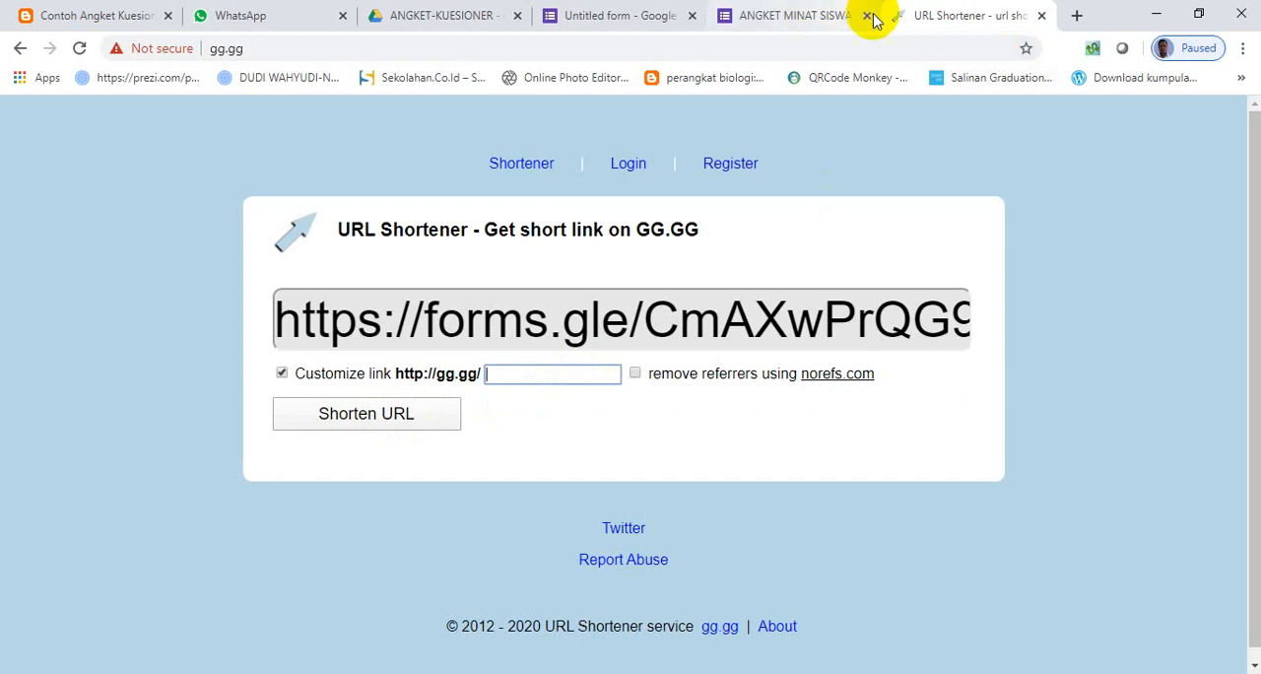
- Try visiting tinyurl.com/angket in a new browser tab and close that tab
click(1077, 15)
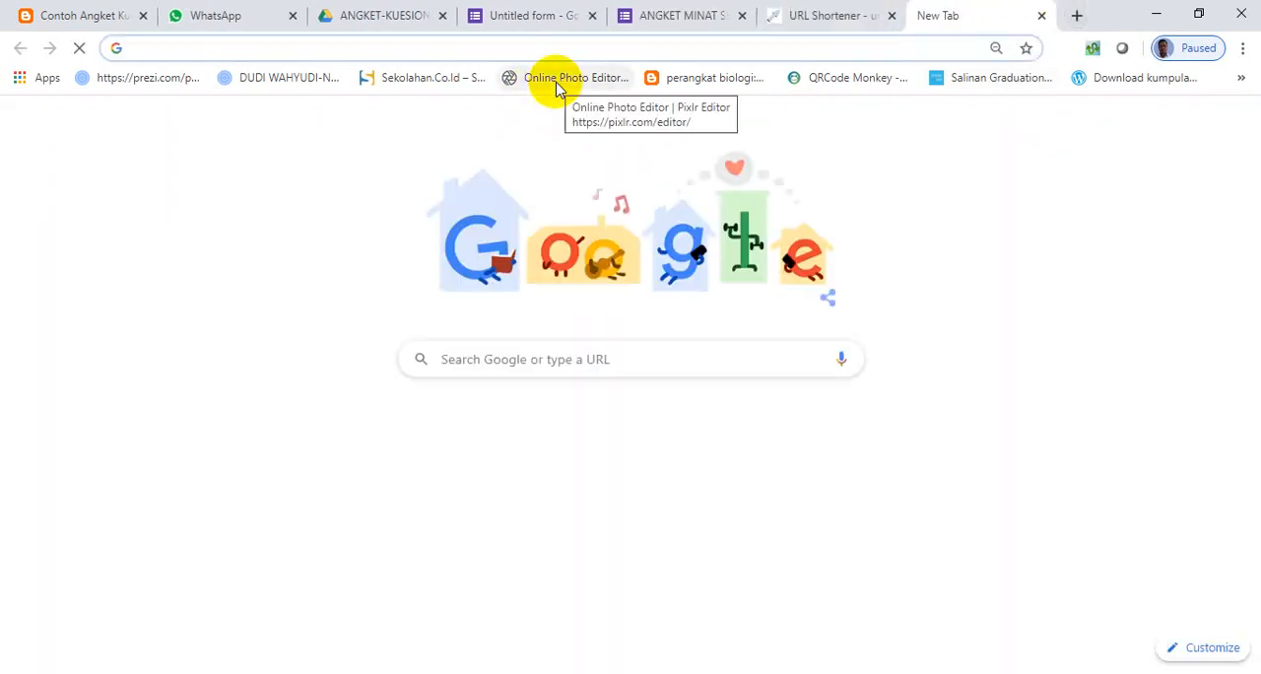
text(tiny)
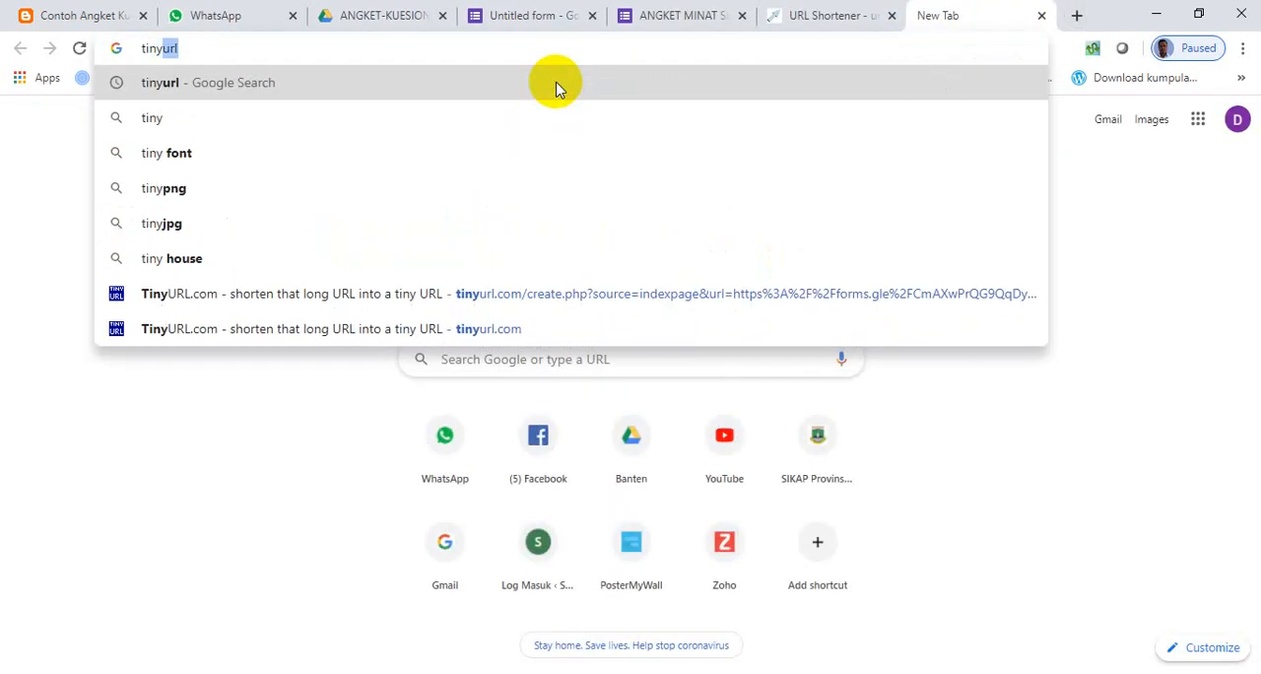
text(url.com)
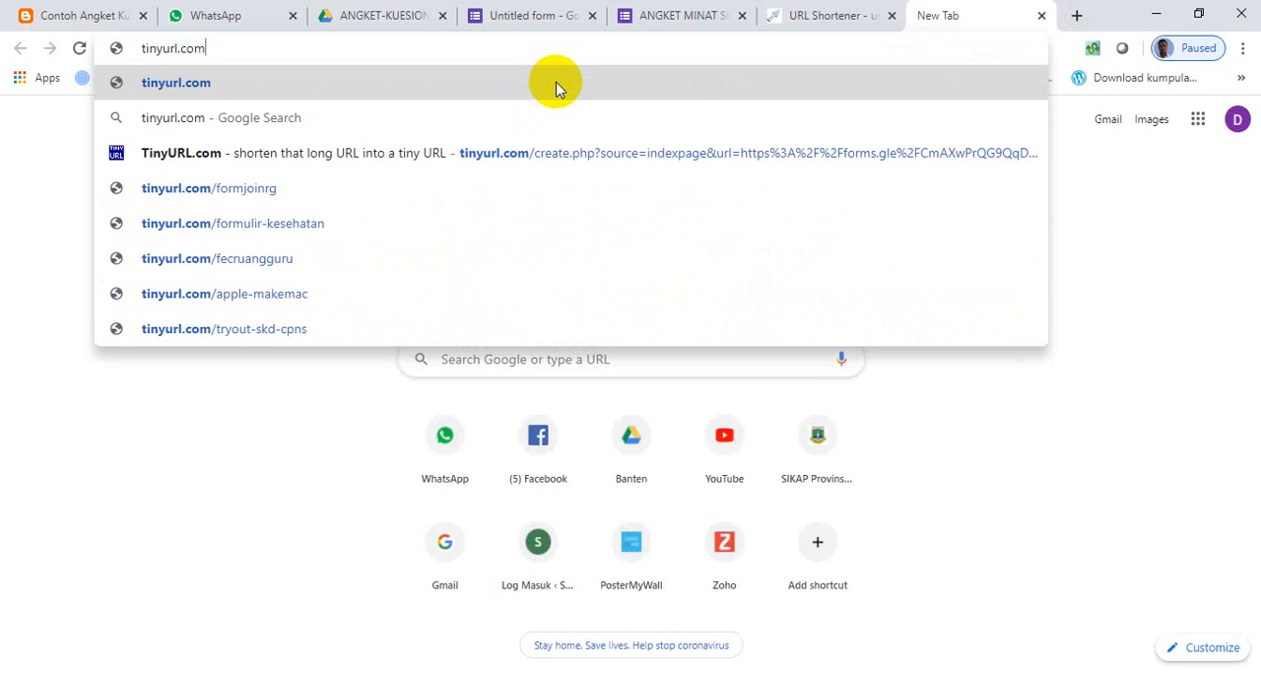
text(/angket)
key(Return)
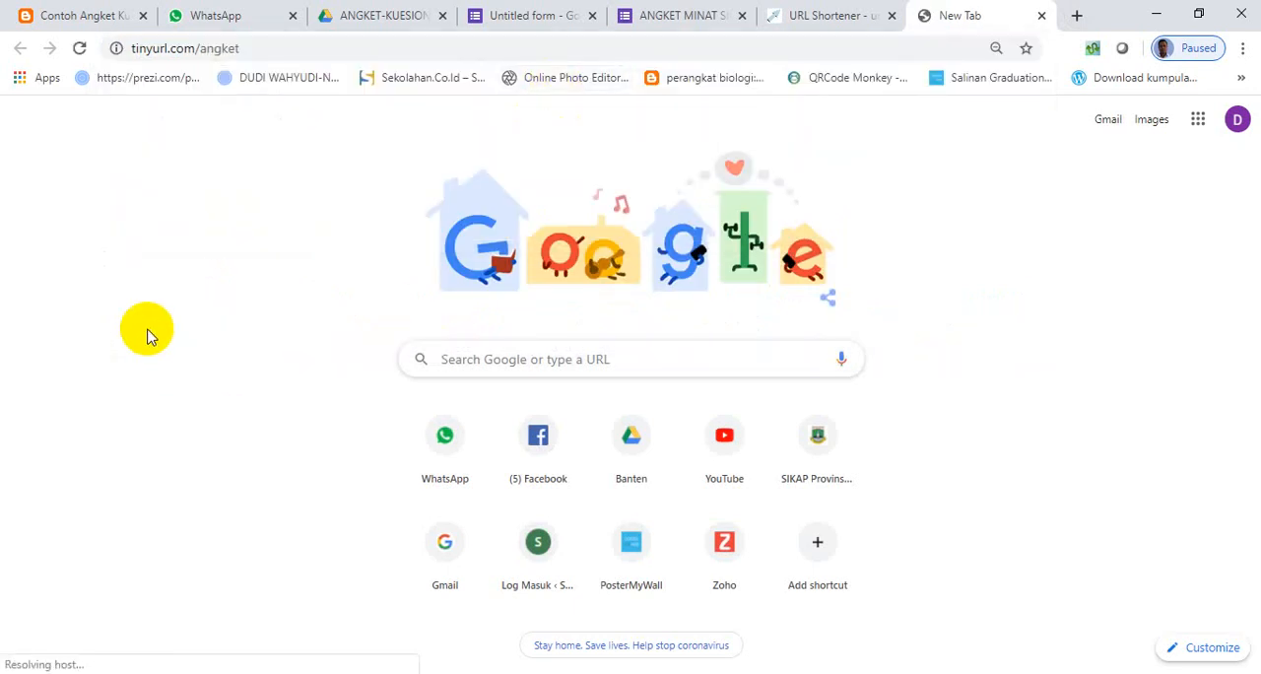
click(1041, 14)
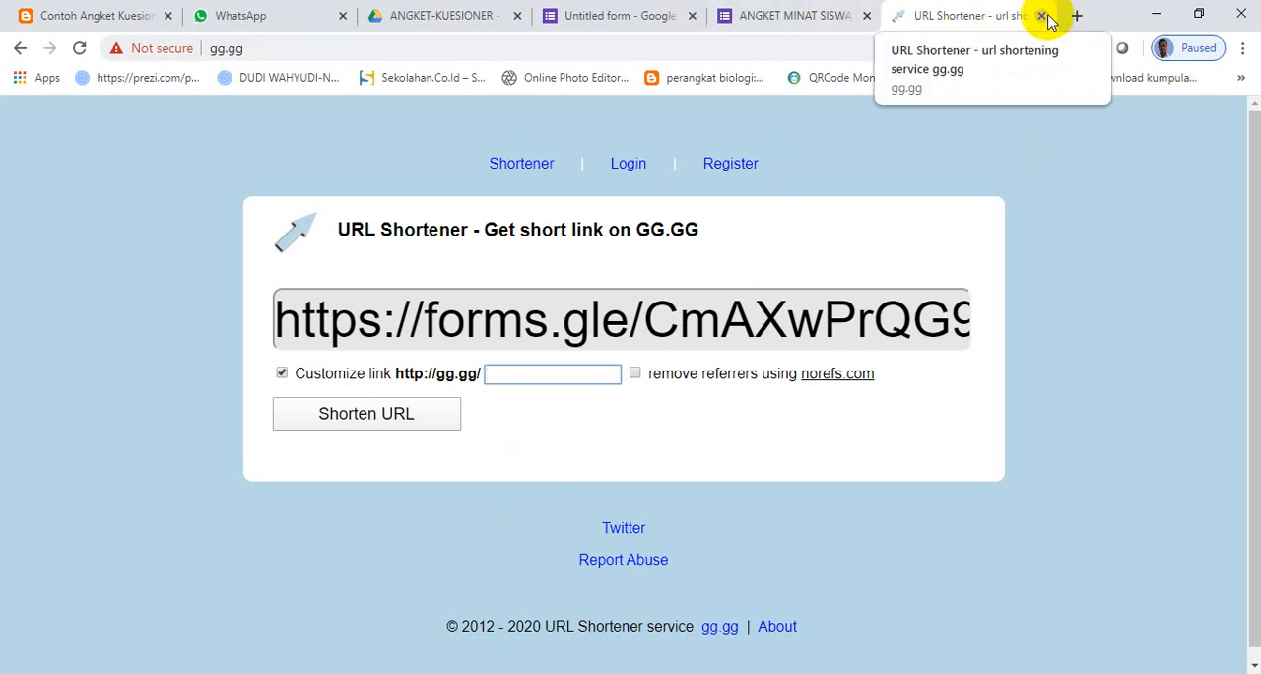
- Close the gg.gg shortener, look over the filled long-answer section of the form, and return to the form editor's send dialog
click(1042, 16)
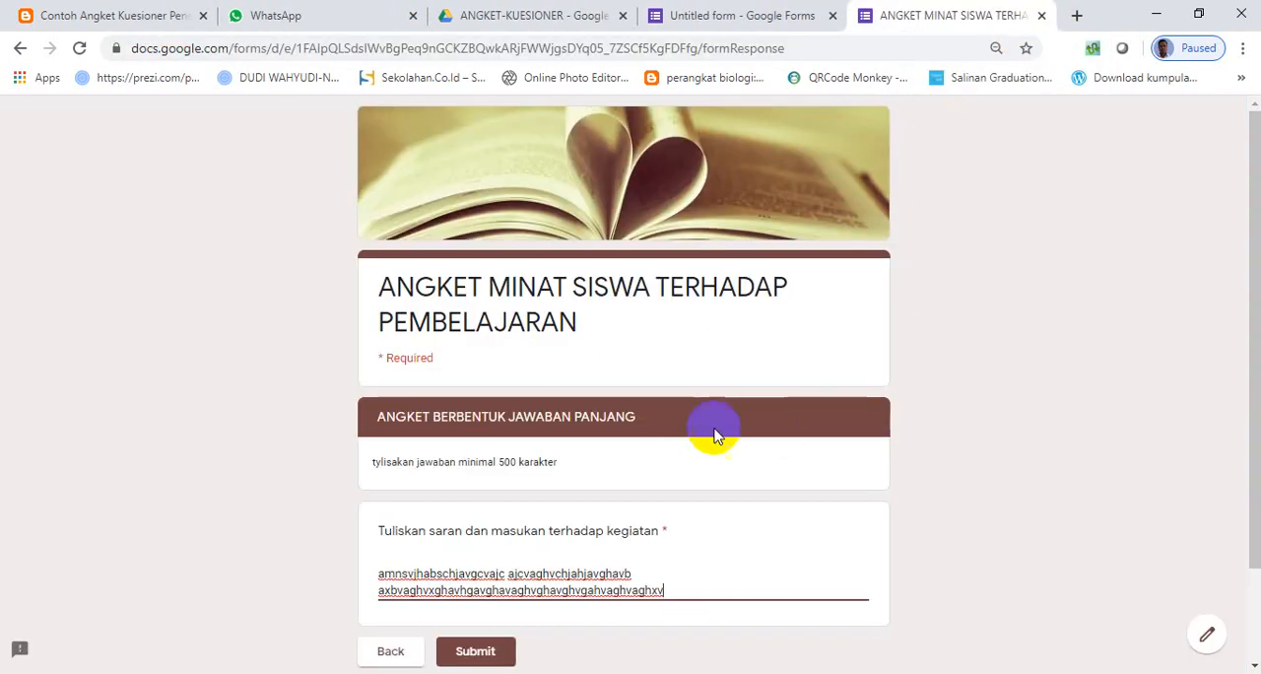
scroll(563, 459, down, 2)
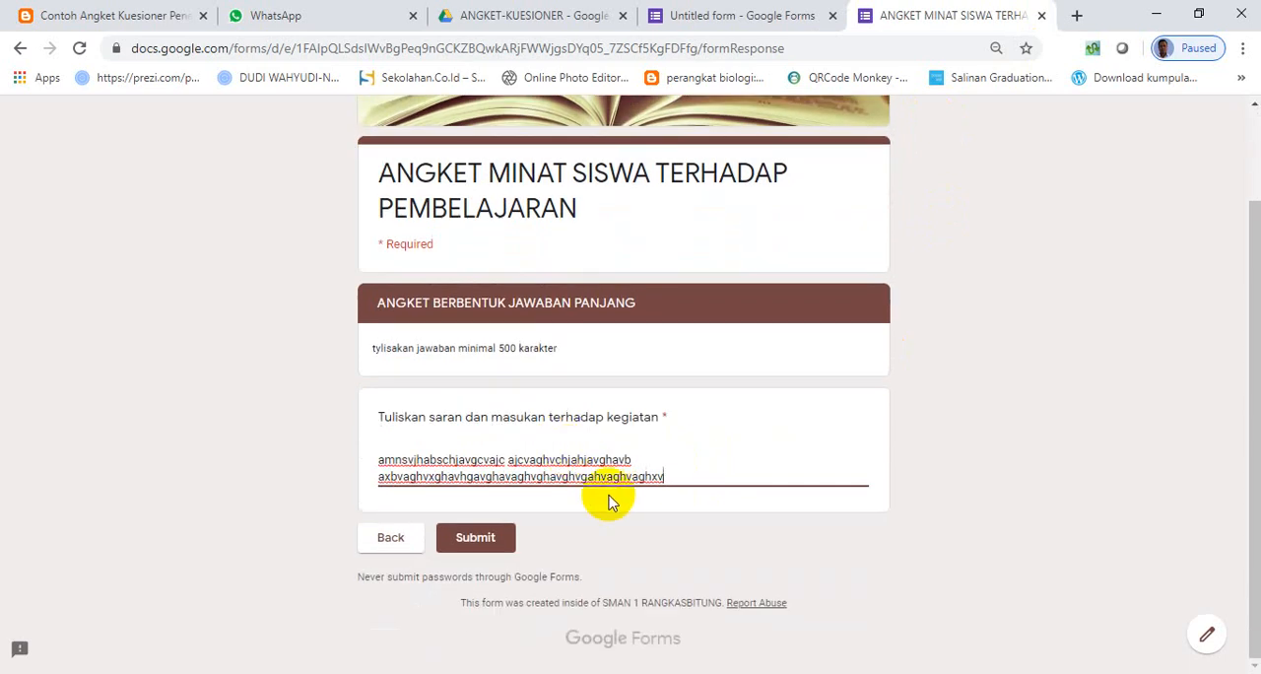
click(706, 17)
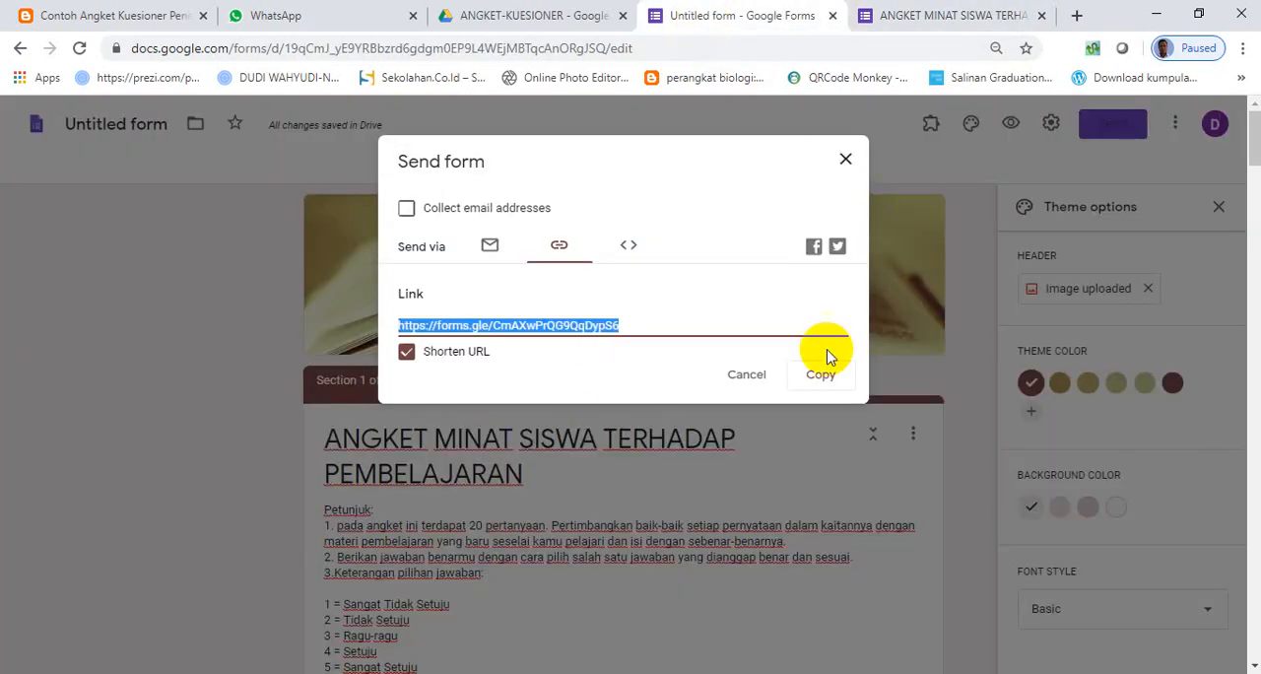